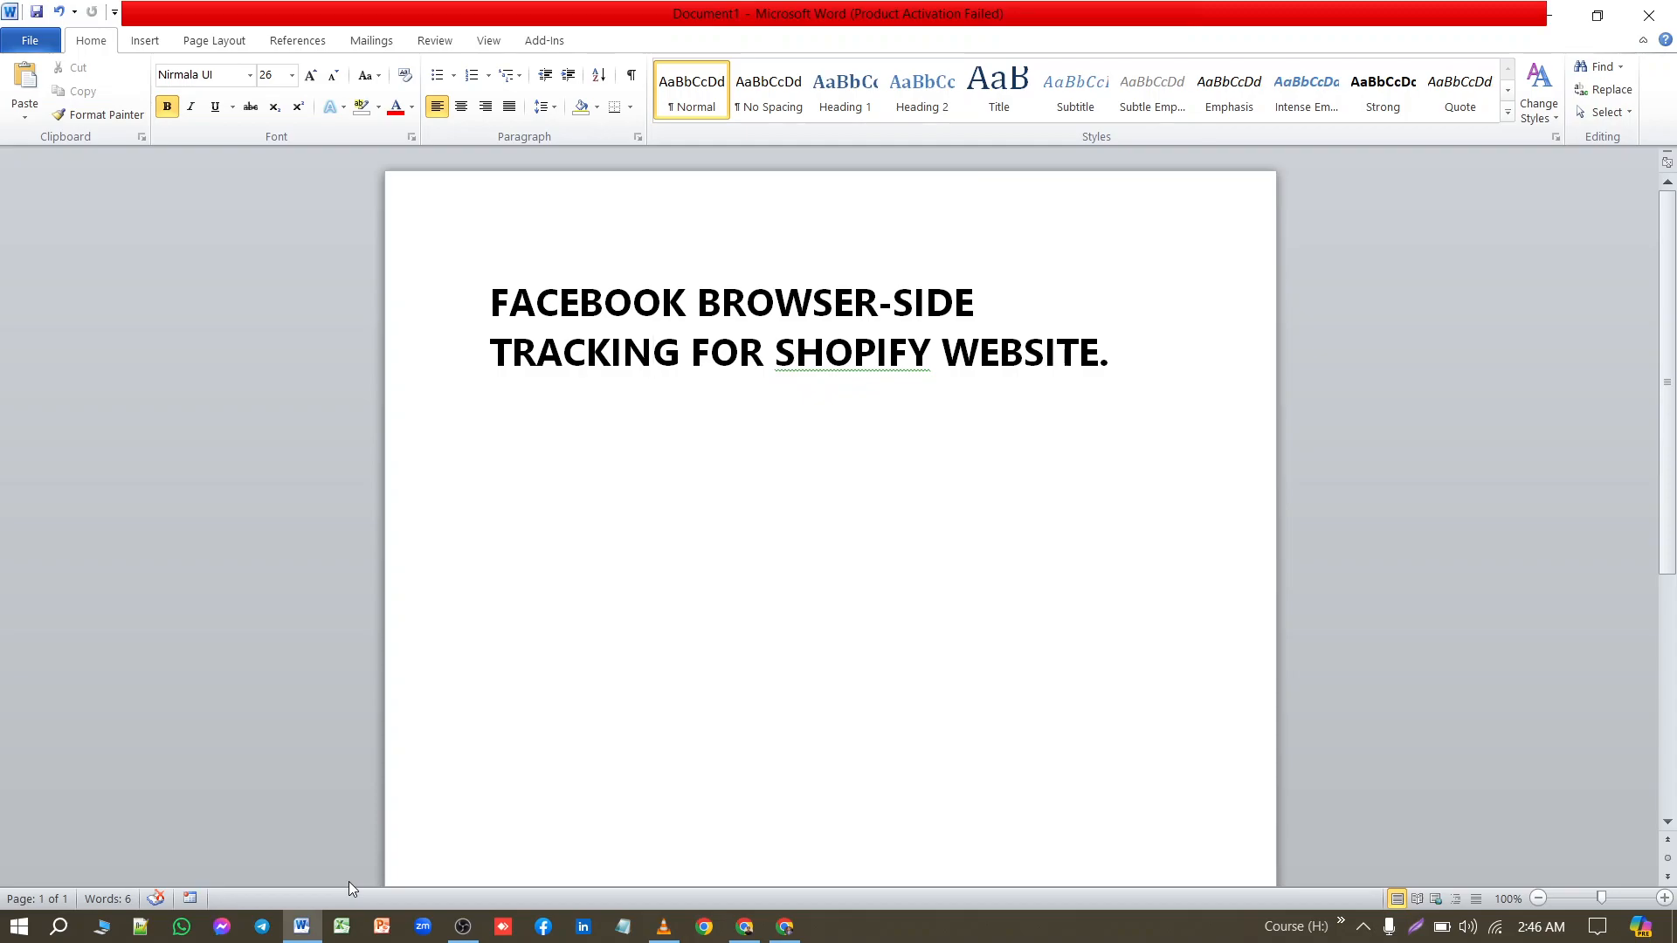
Step: Switch to the browser and compare the My Basket Space - Shopify dataset in Events Manager with the My Basket Space web container in Tag Manager
{"action": "left_click", "coordinate": [785, 925]}
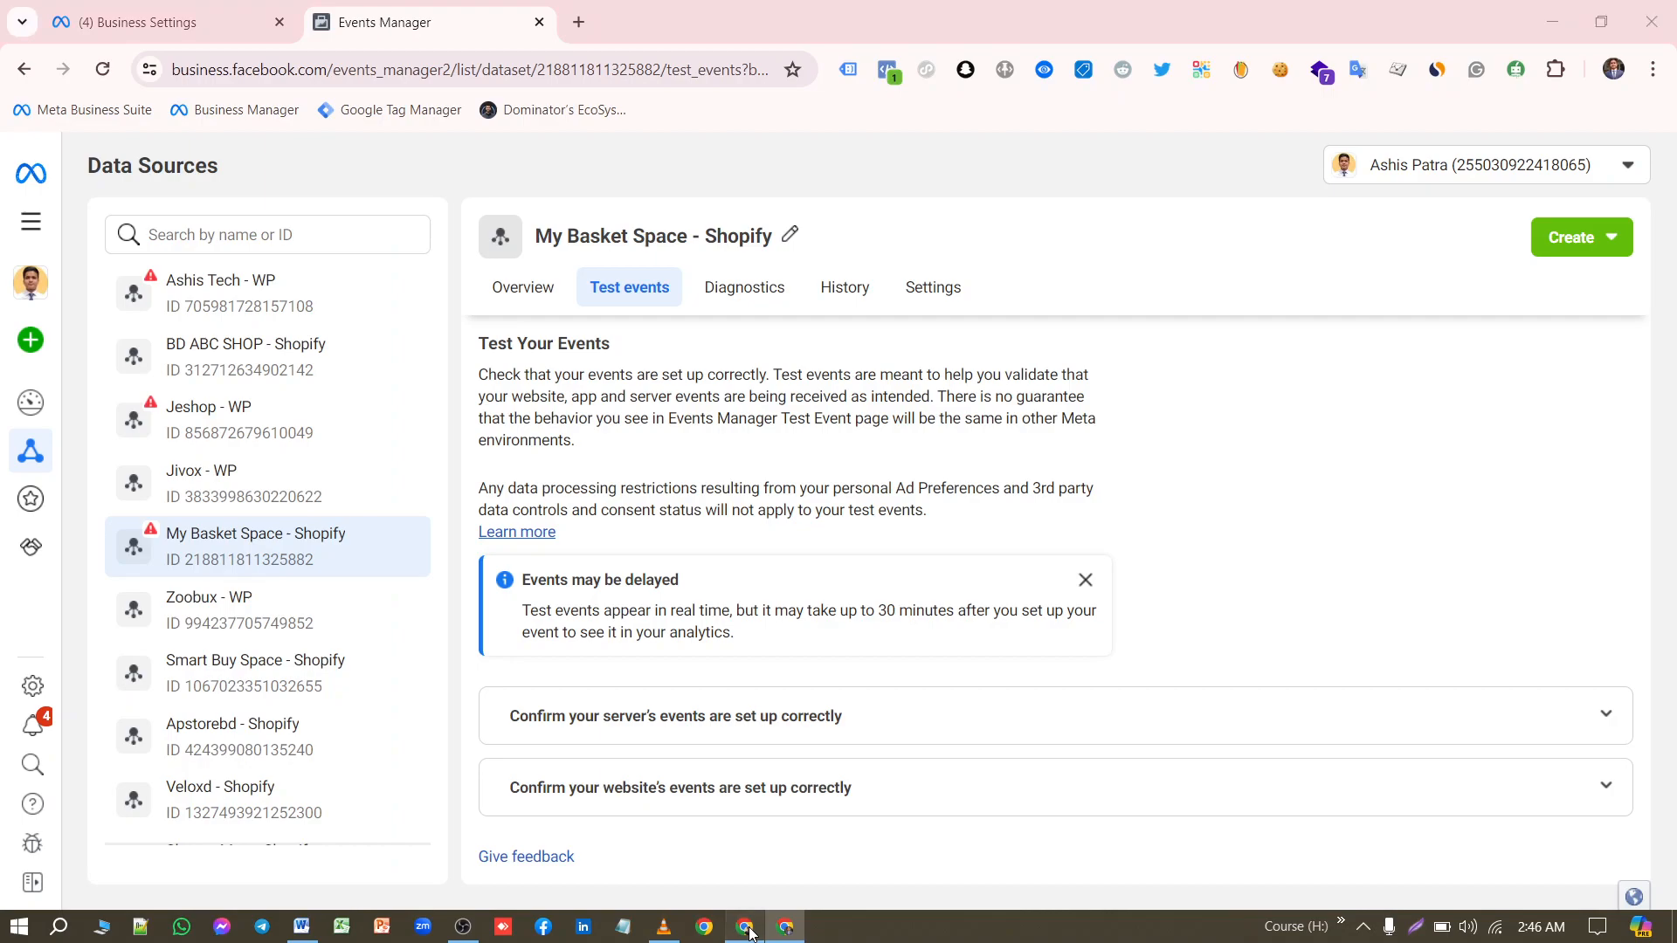
{"action": "left_click", "coordinate": [749, 924]}
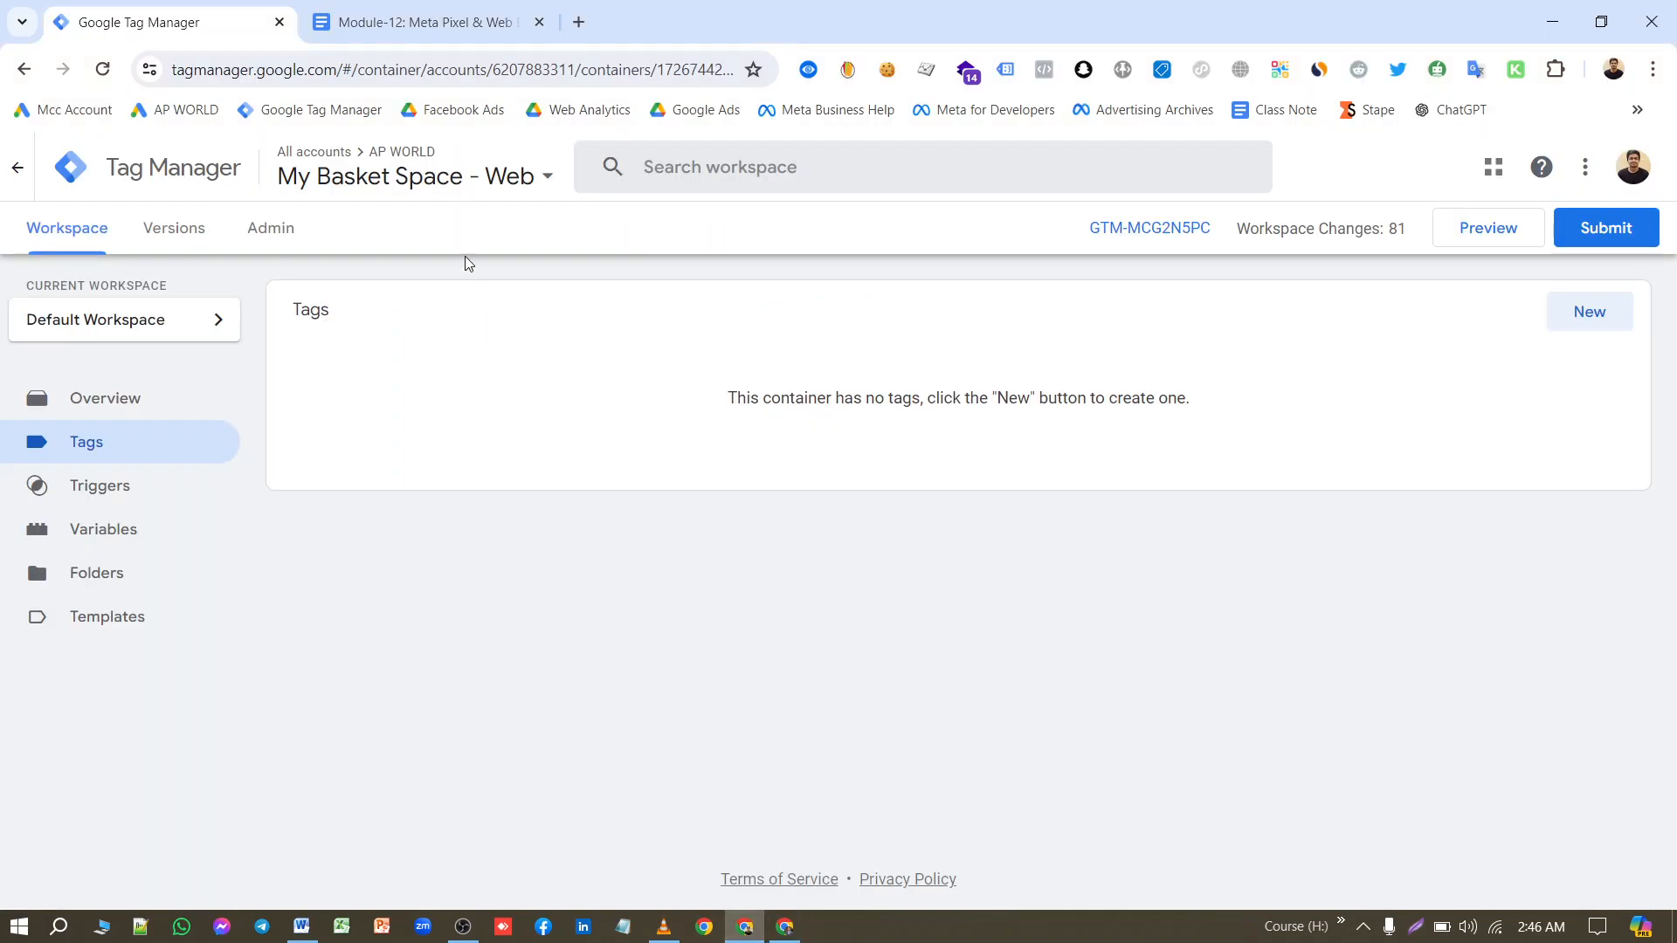
{"action": "left_click", "coordinate": [785, 926]}
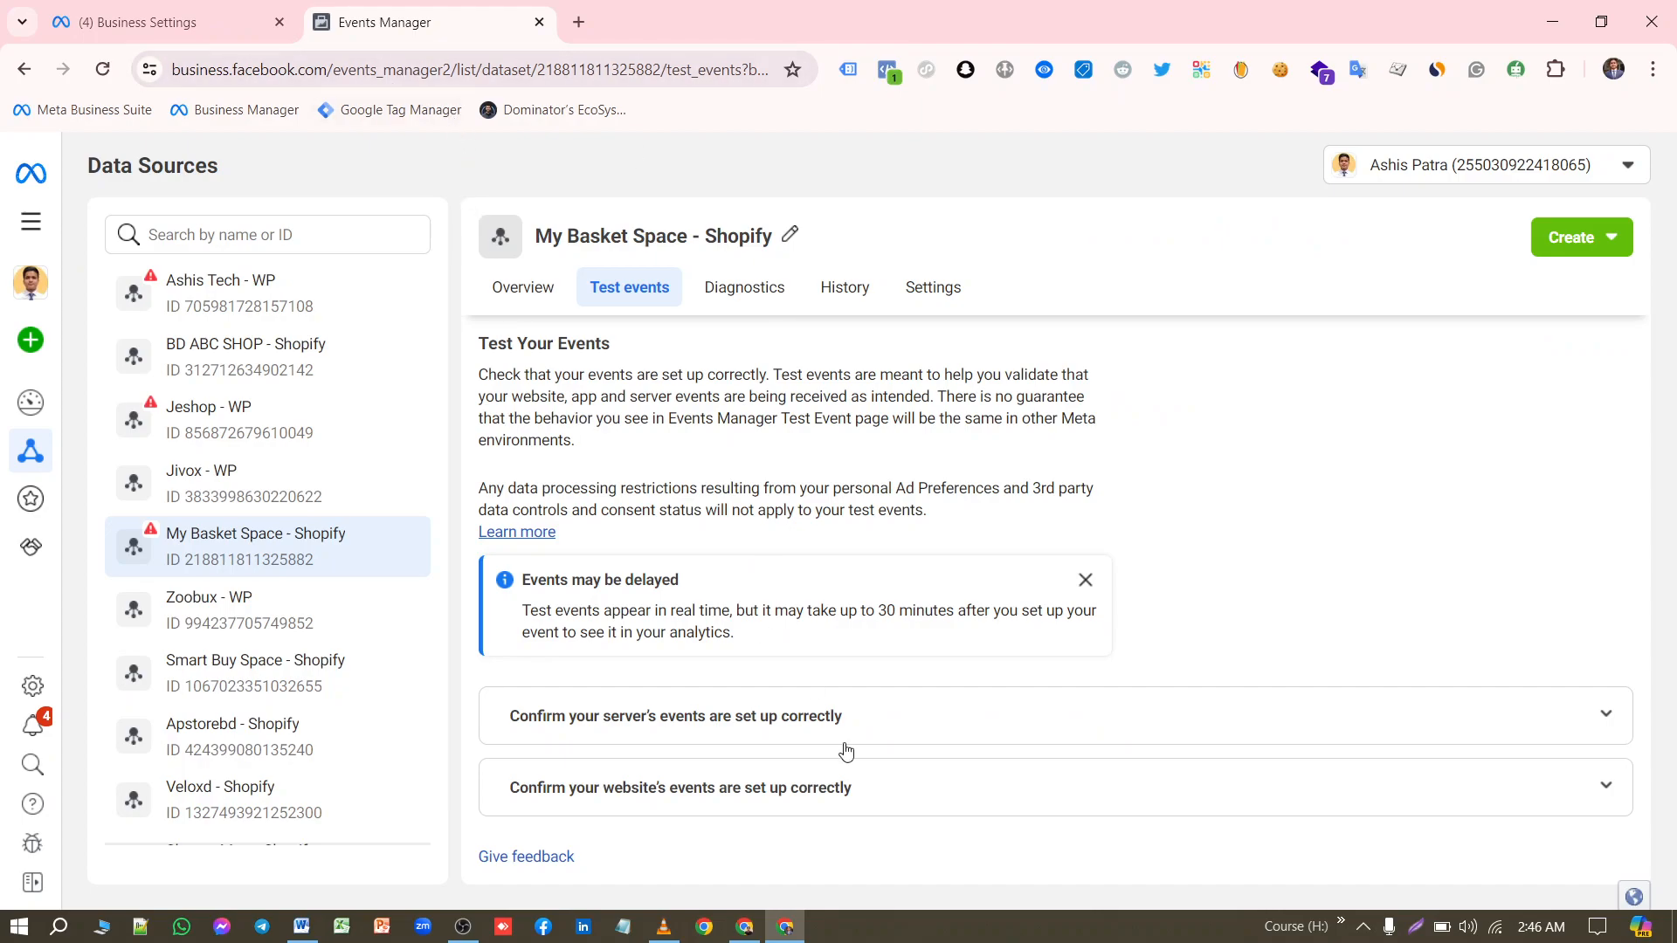
{"action": "mouse_move", "coordinate": [802, 930]}
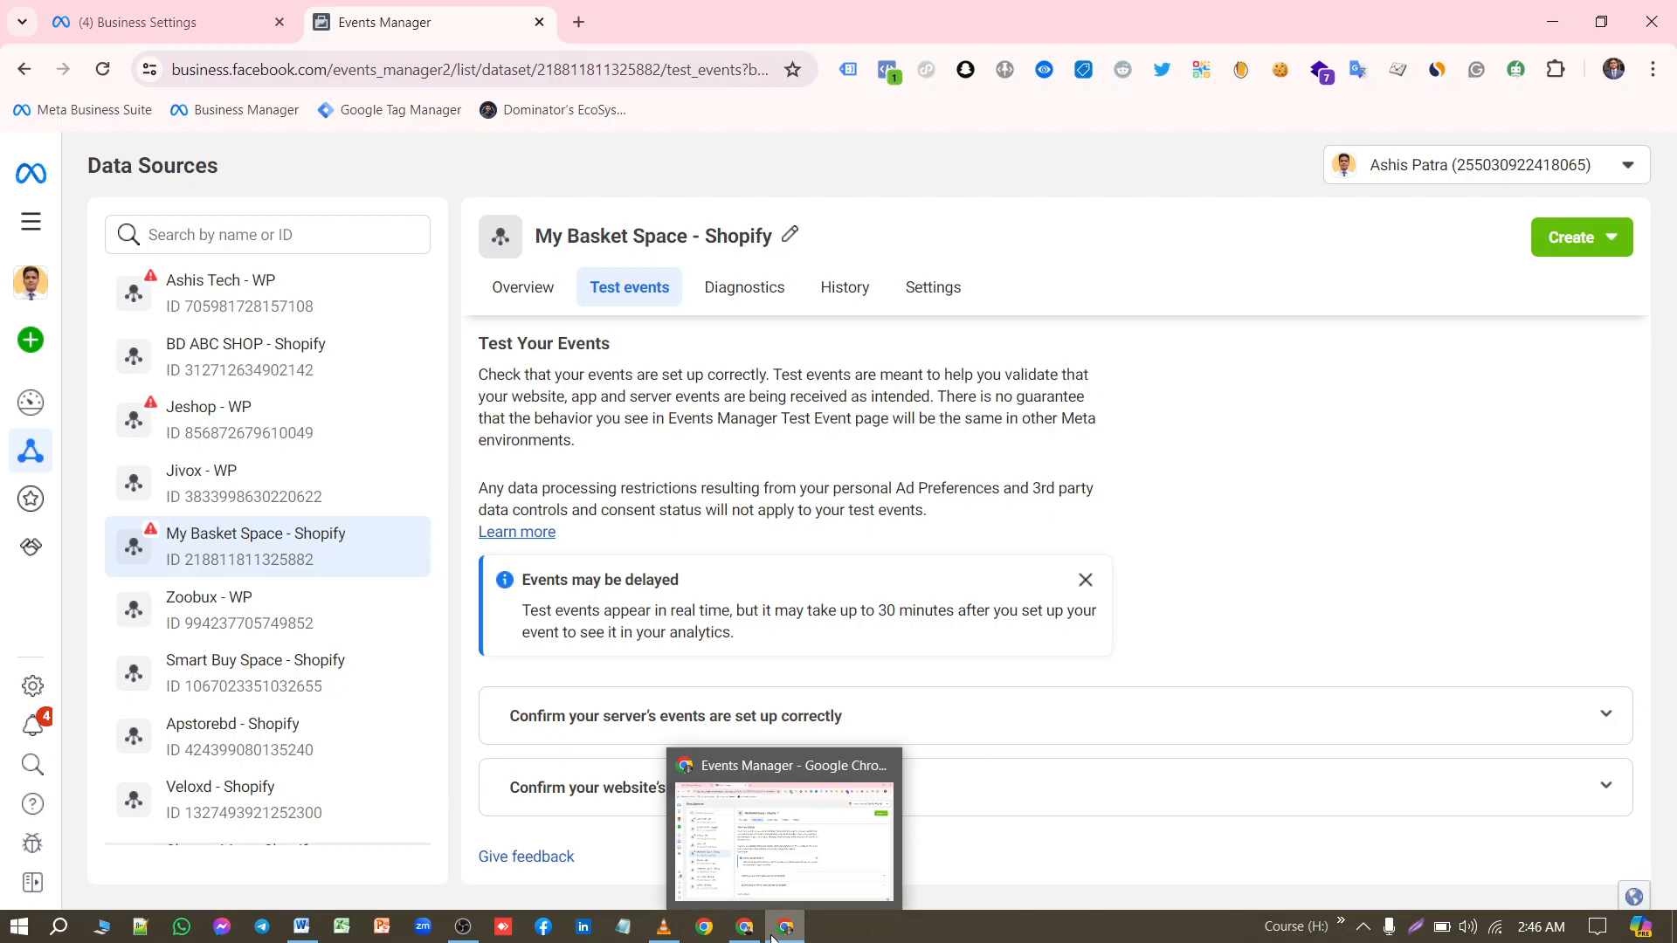
{"action": "left_click", "coordinate": [745, 931]}
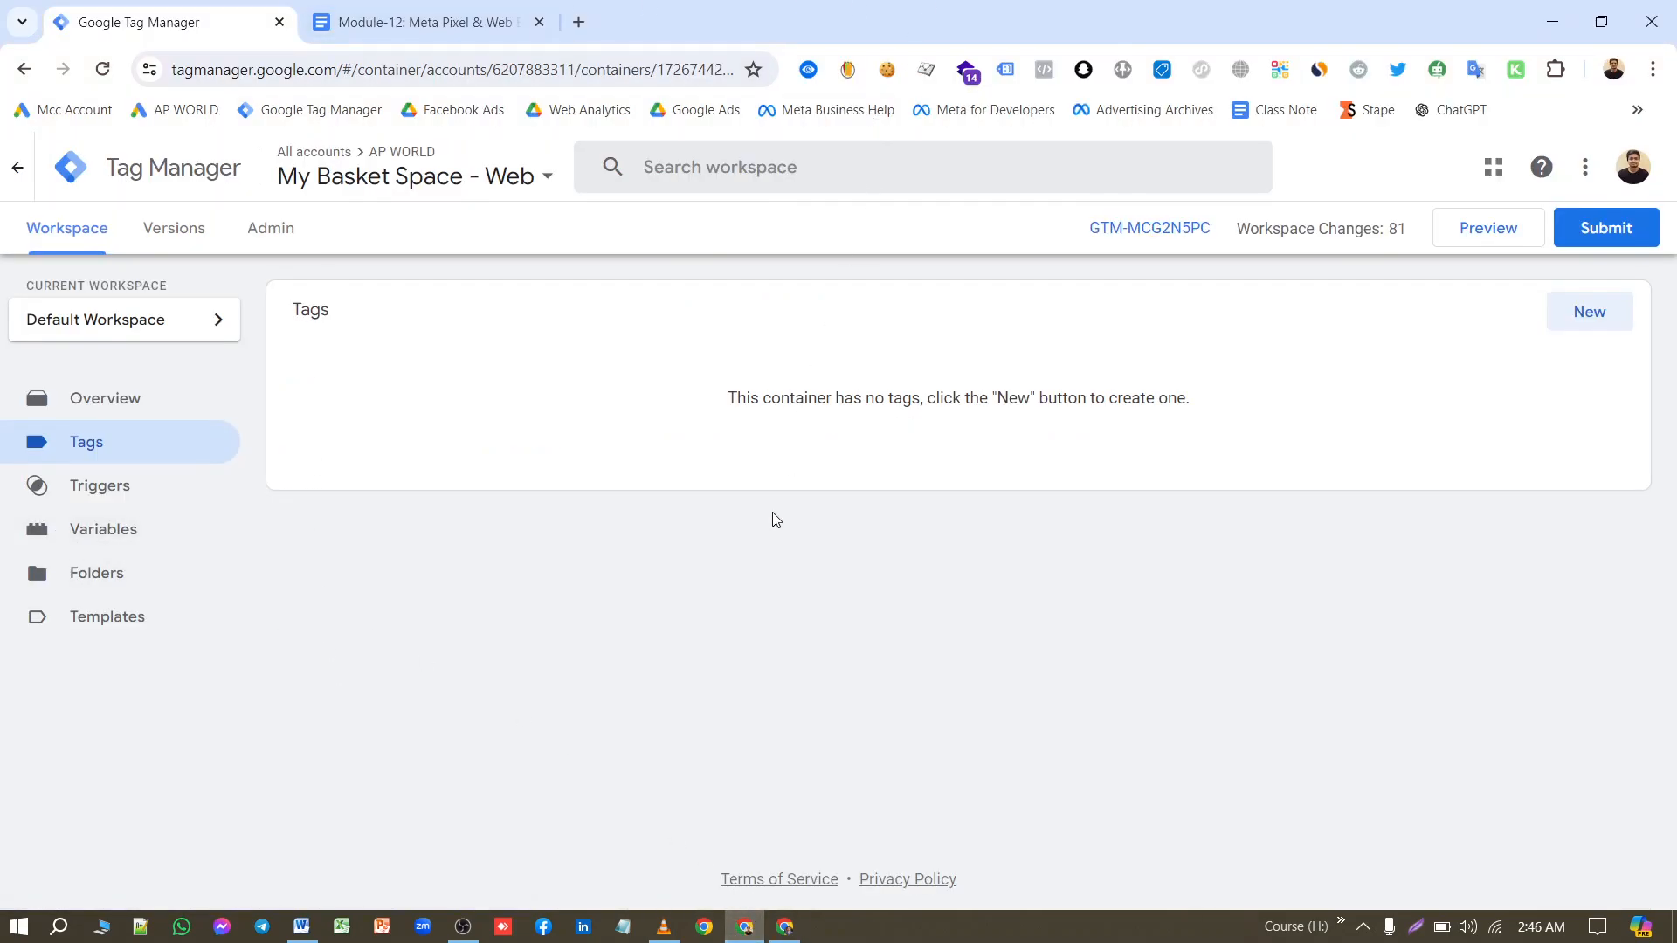
Step: Search the community gallery of tag templates for "facebook"
{"action": "left_click", "coordinate": [127, 633]}
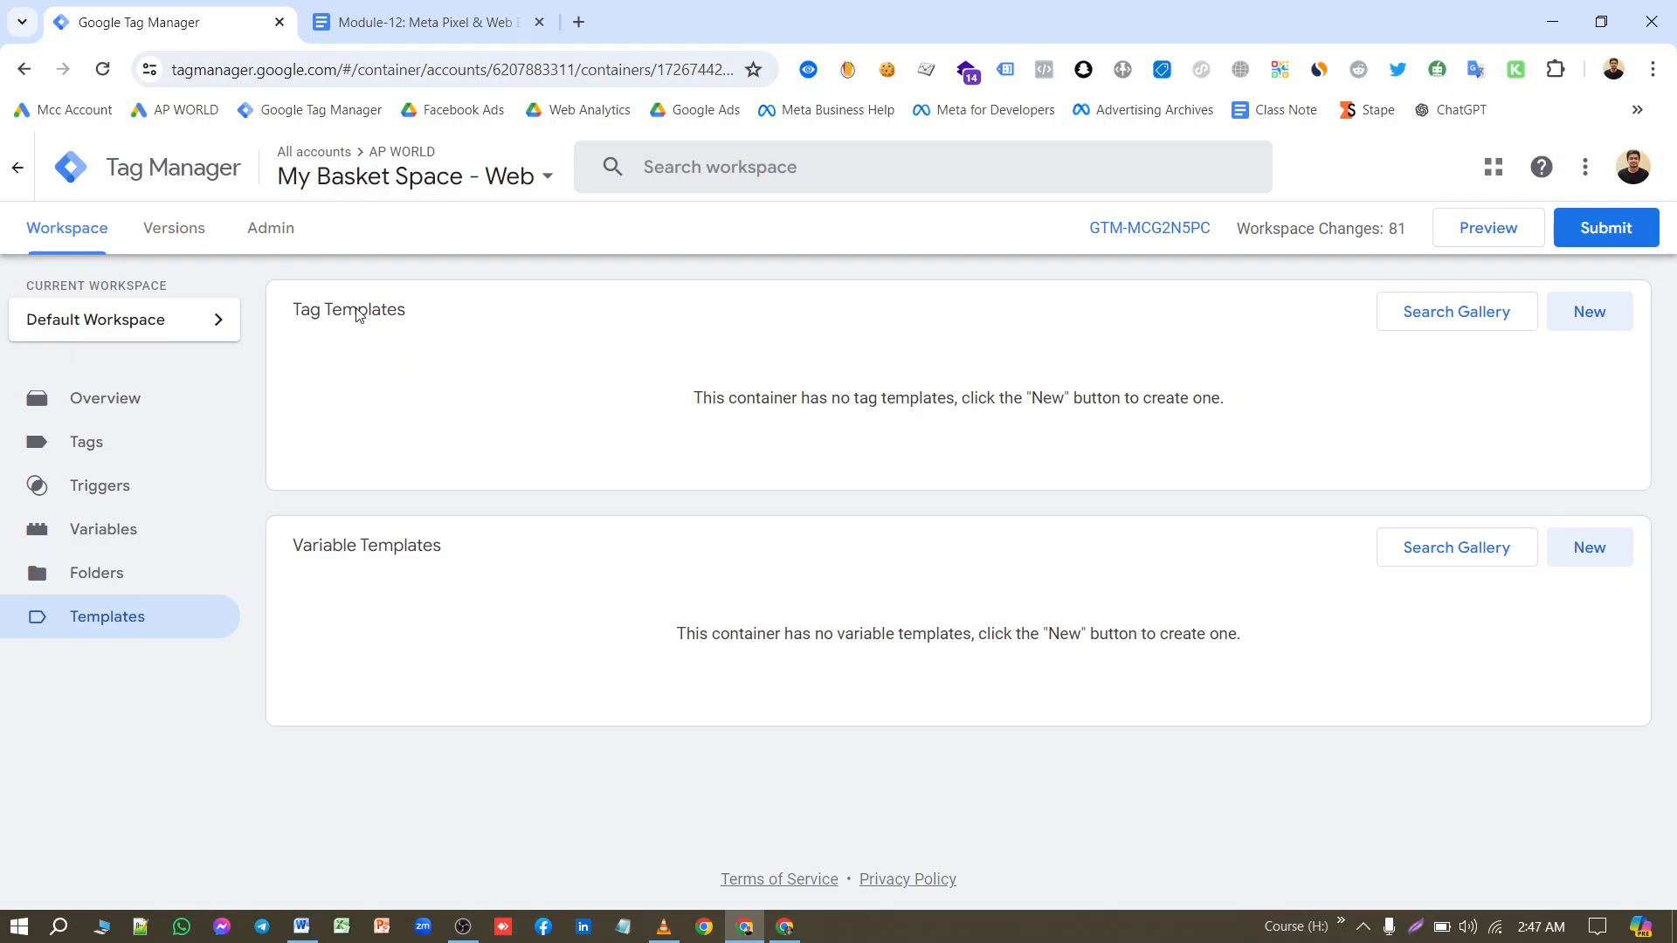
{"action": "left_click", "coordinate": [1456, 316]}
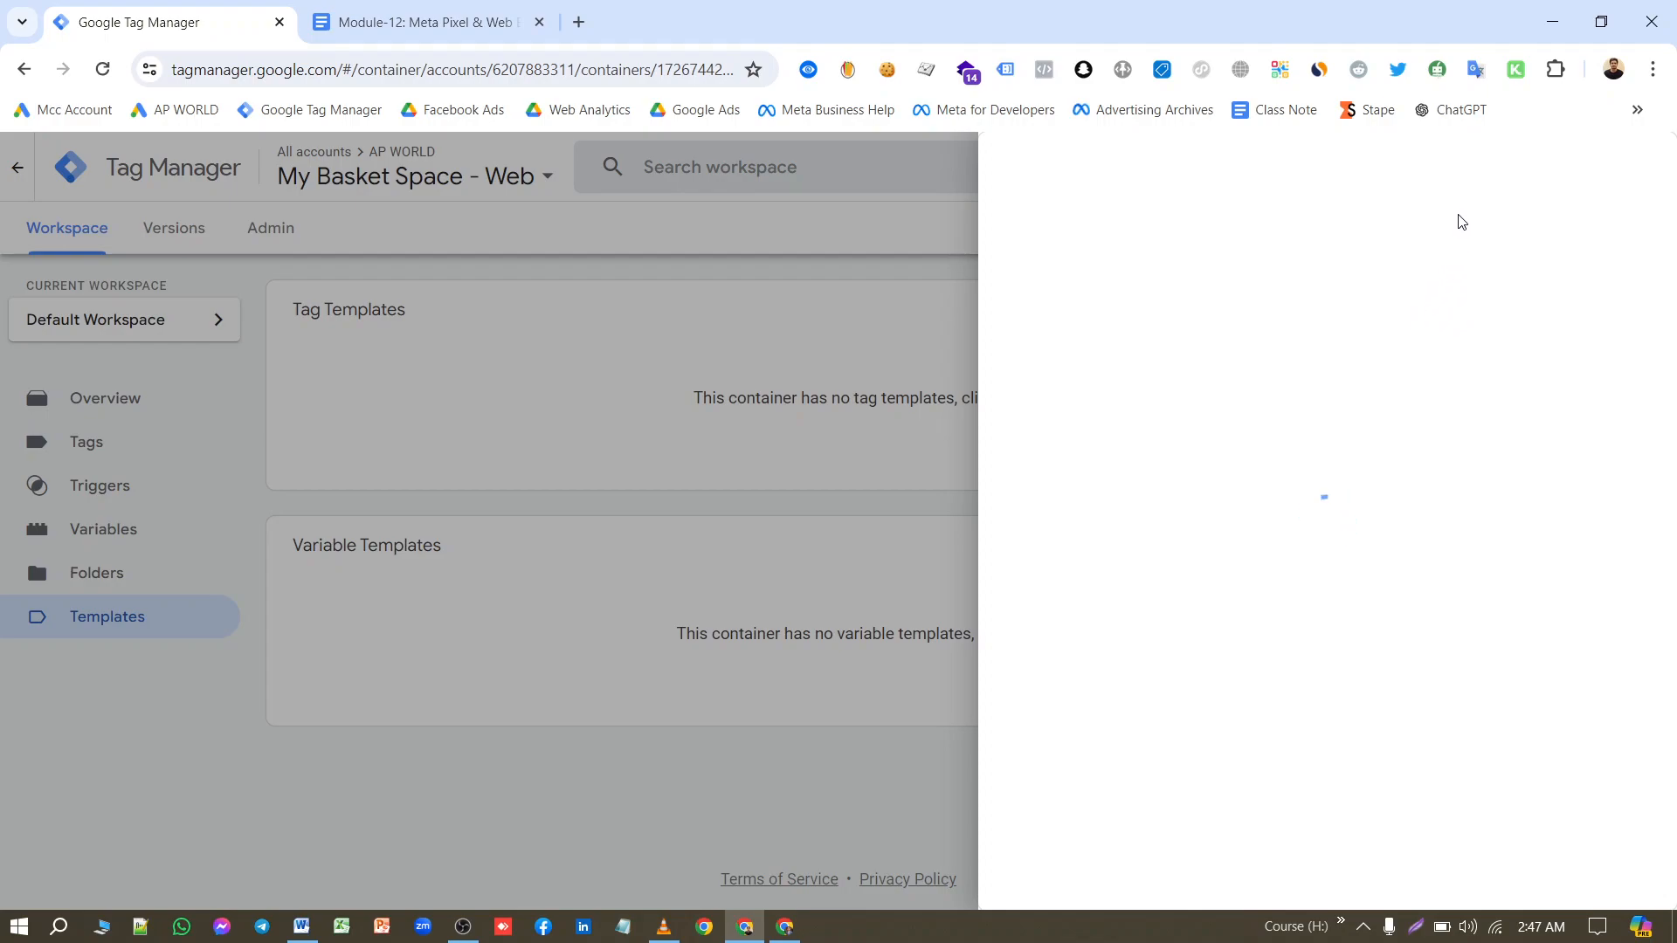
{"action": "left_click", "coordinate": [1627, 166]}
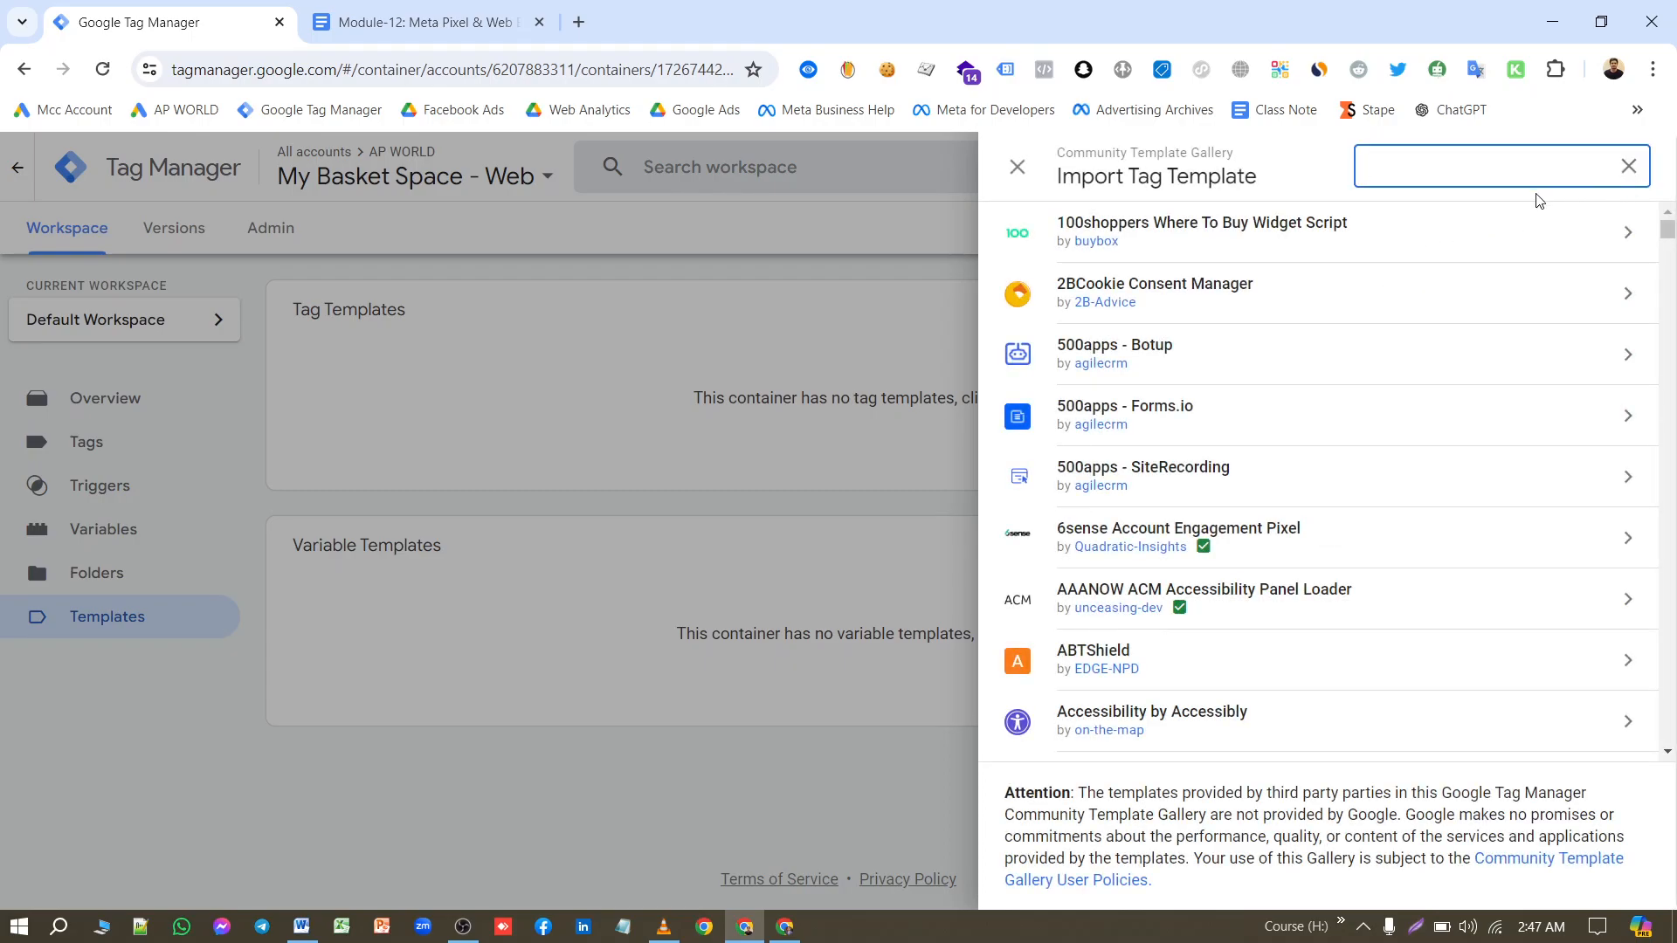
{"action": "type", "text": "facb"}
{"action": "key", "text": "BackSpace"}
{"action": "type", "text": "ebook"}
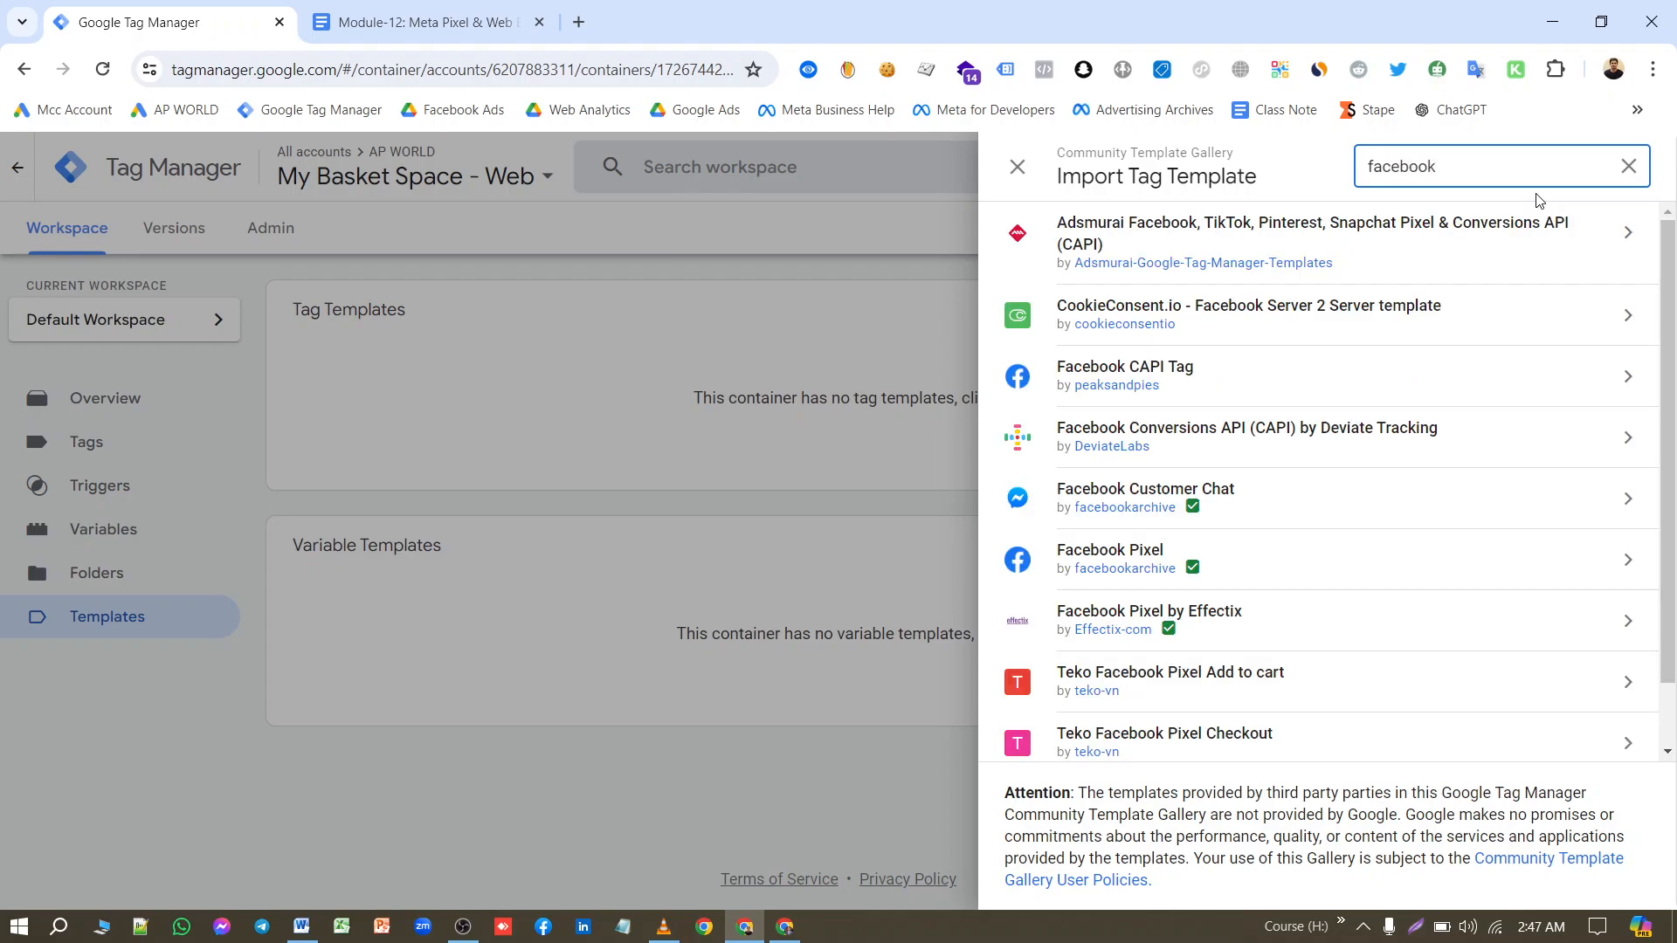
Step: Add the Facebook Pixel template by facebookarchive to the workspace, accepting its required permissions
{"action": "left_click", "coordinate": [1192, 567]}
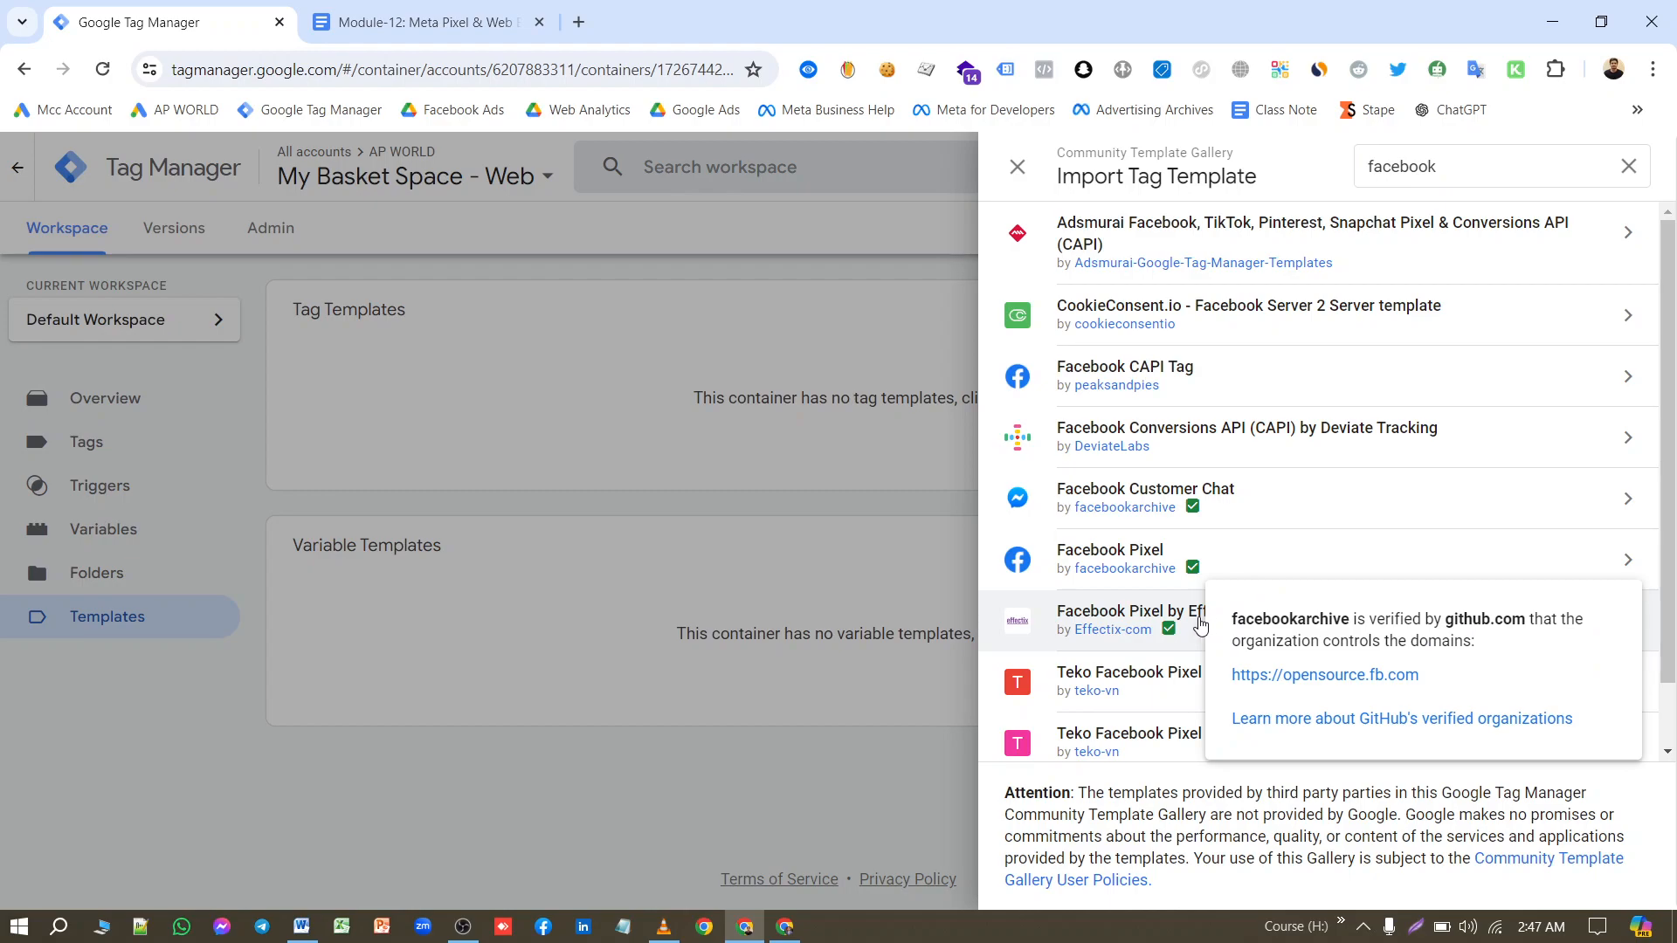
{"action": "left_click", "coordinate": [1546, 567]}
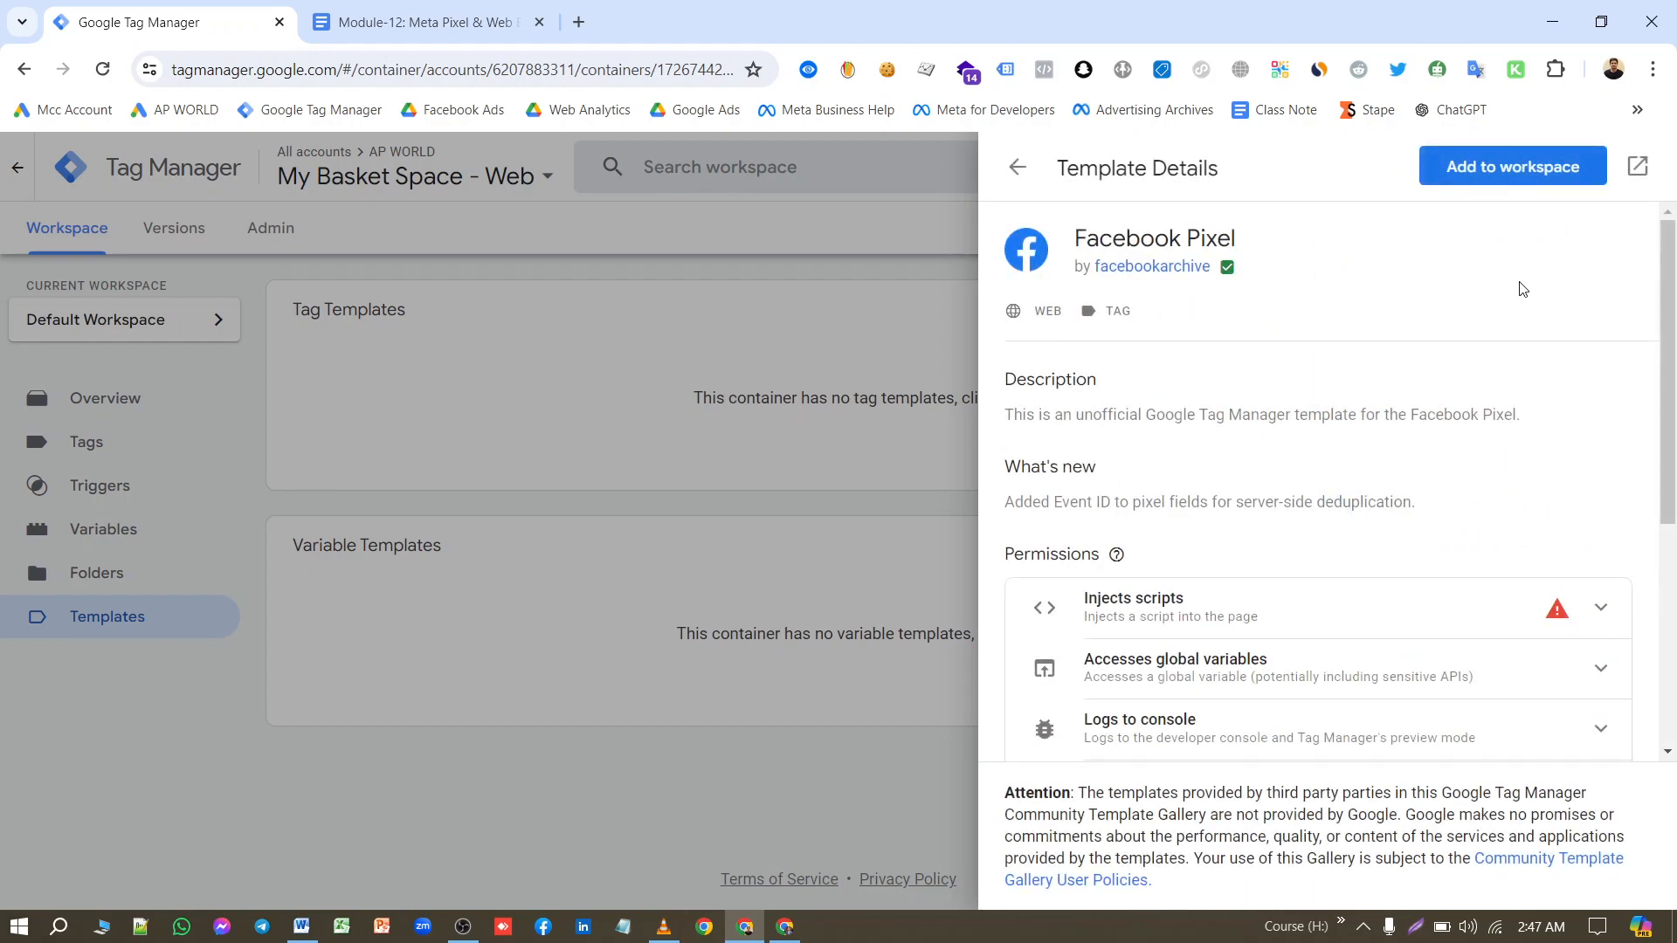
{"action": "left_click", "coordinate": [1523, 162]}
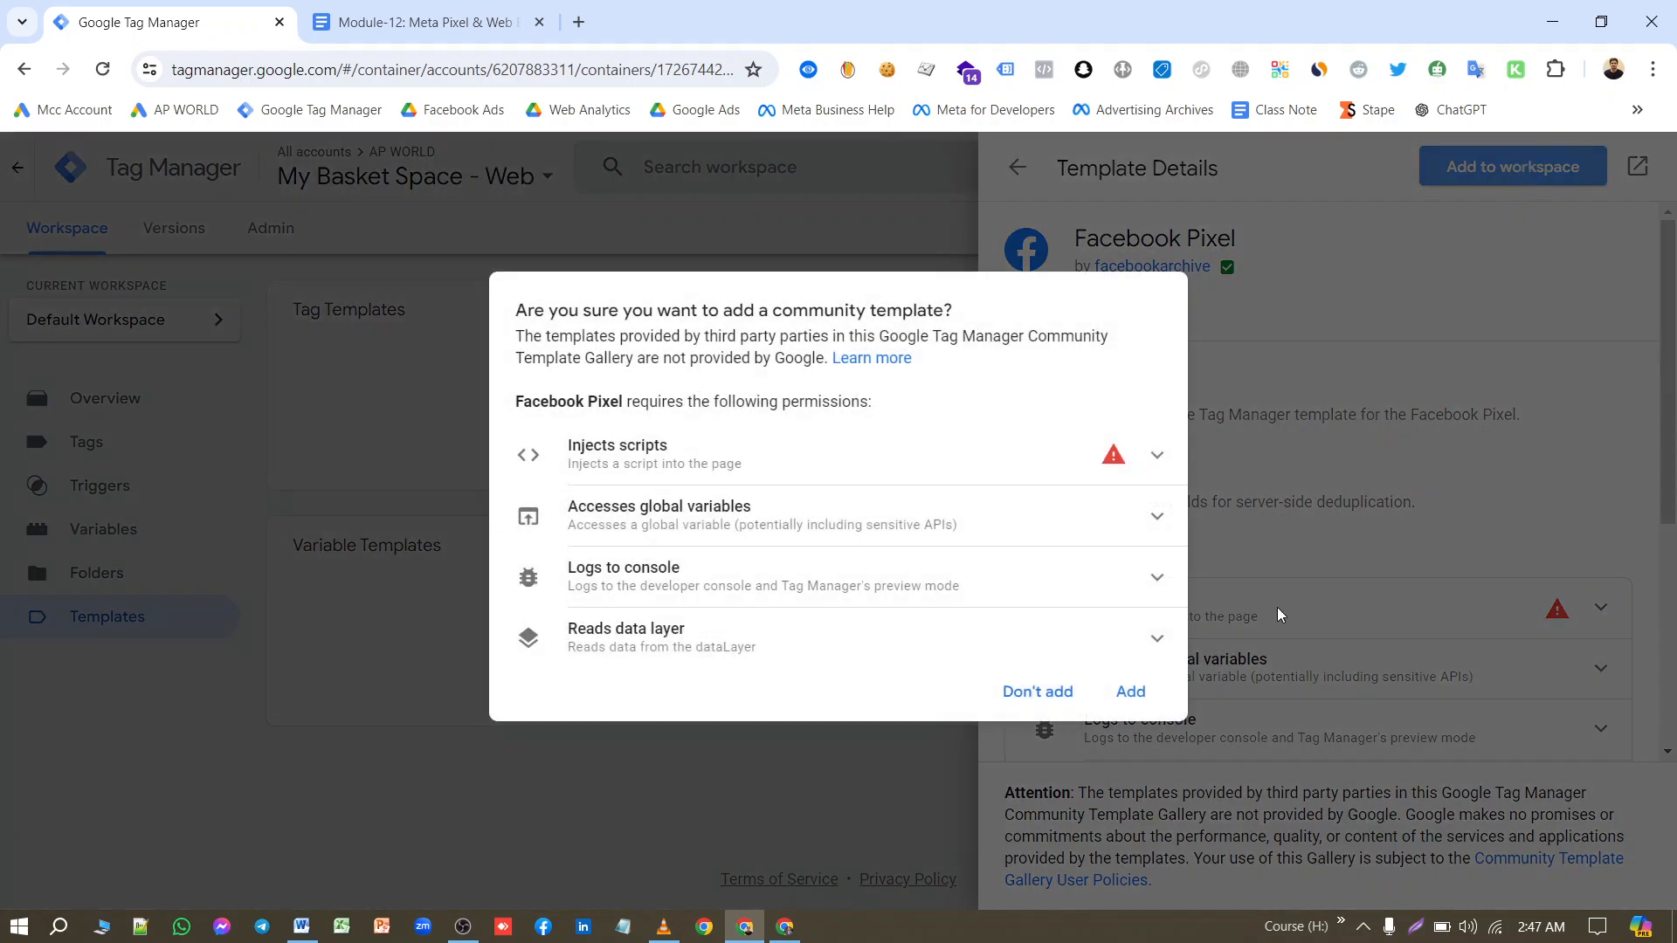
{"action": "left_click", "coordinate": [1128, 692]}
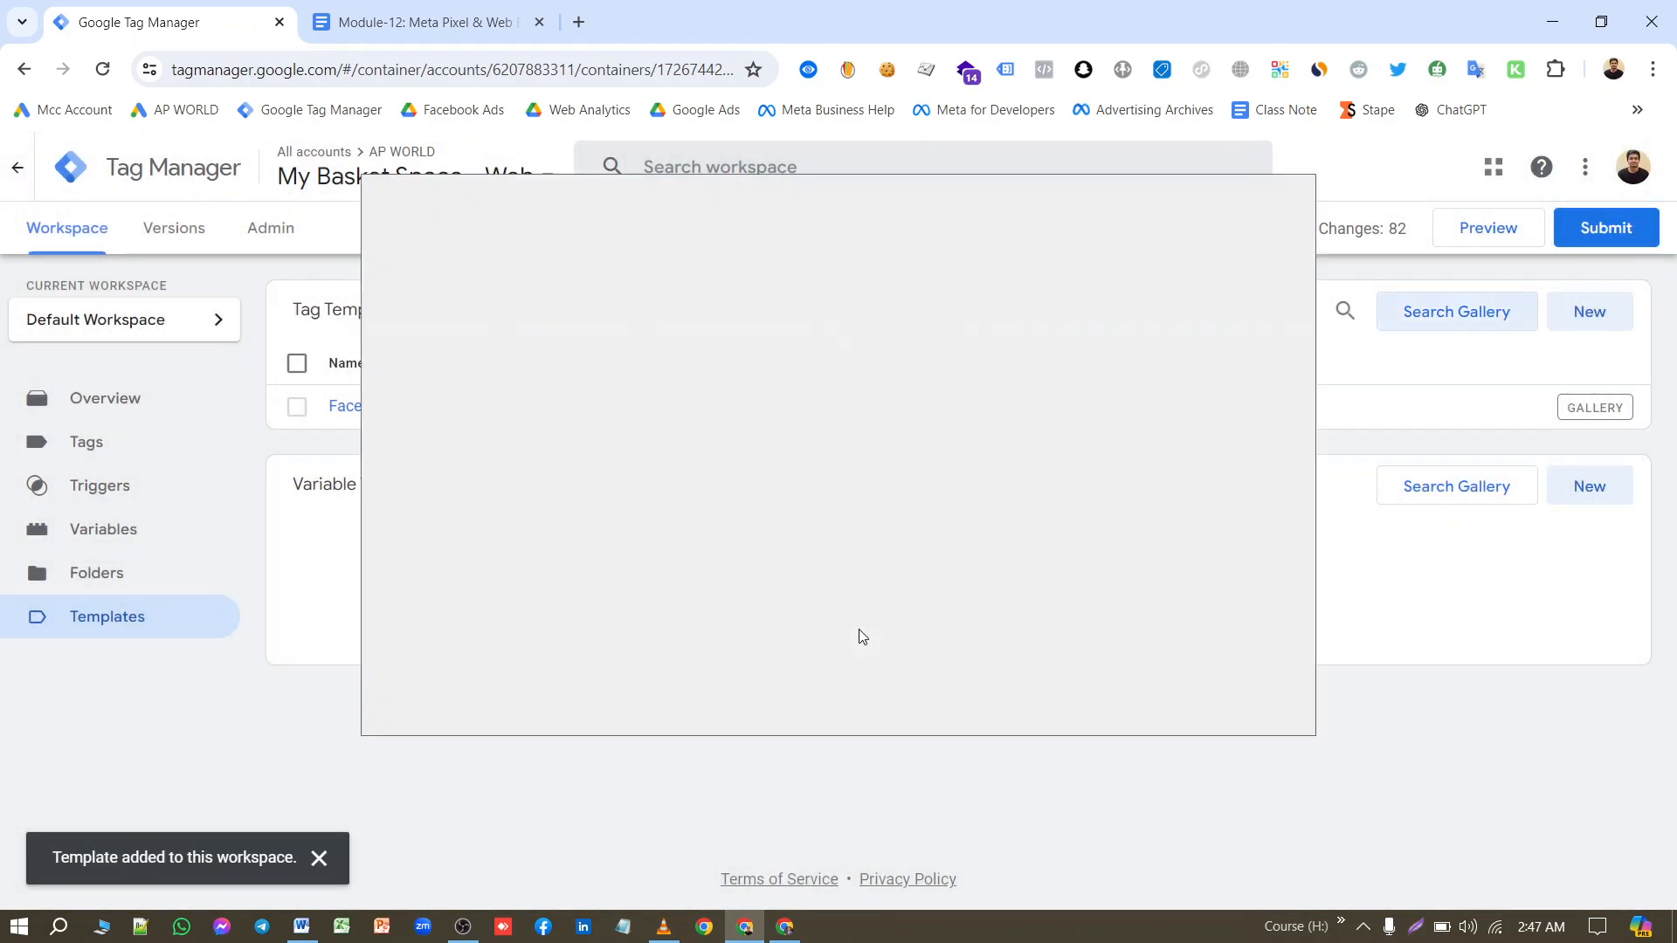
{"action": "left_click", "coordinate": [1285, 199]}
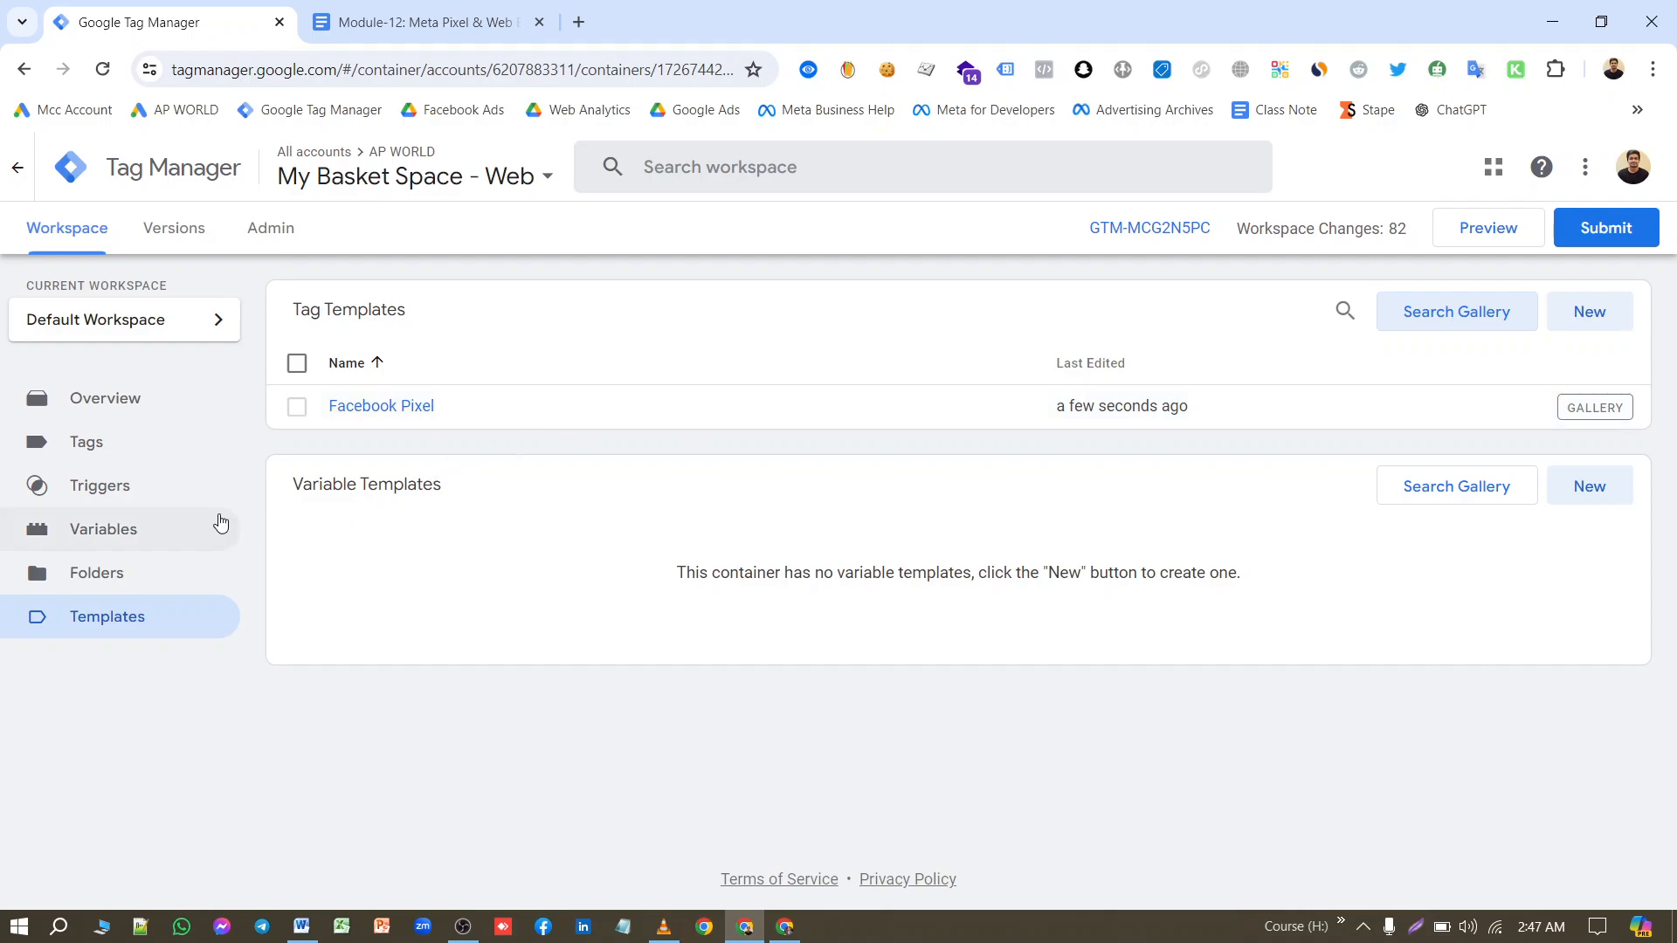
Step: Start a new user-defined variable and set its variable type to Constant
{"action": "left_click", "coordinate": [140, 534]}
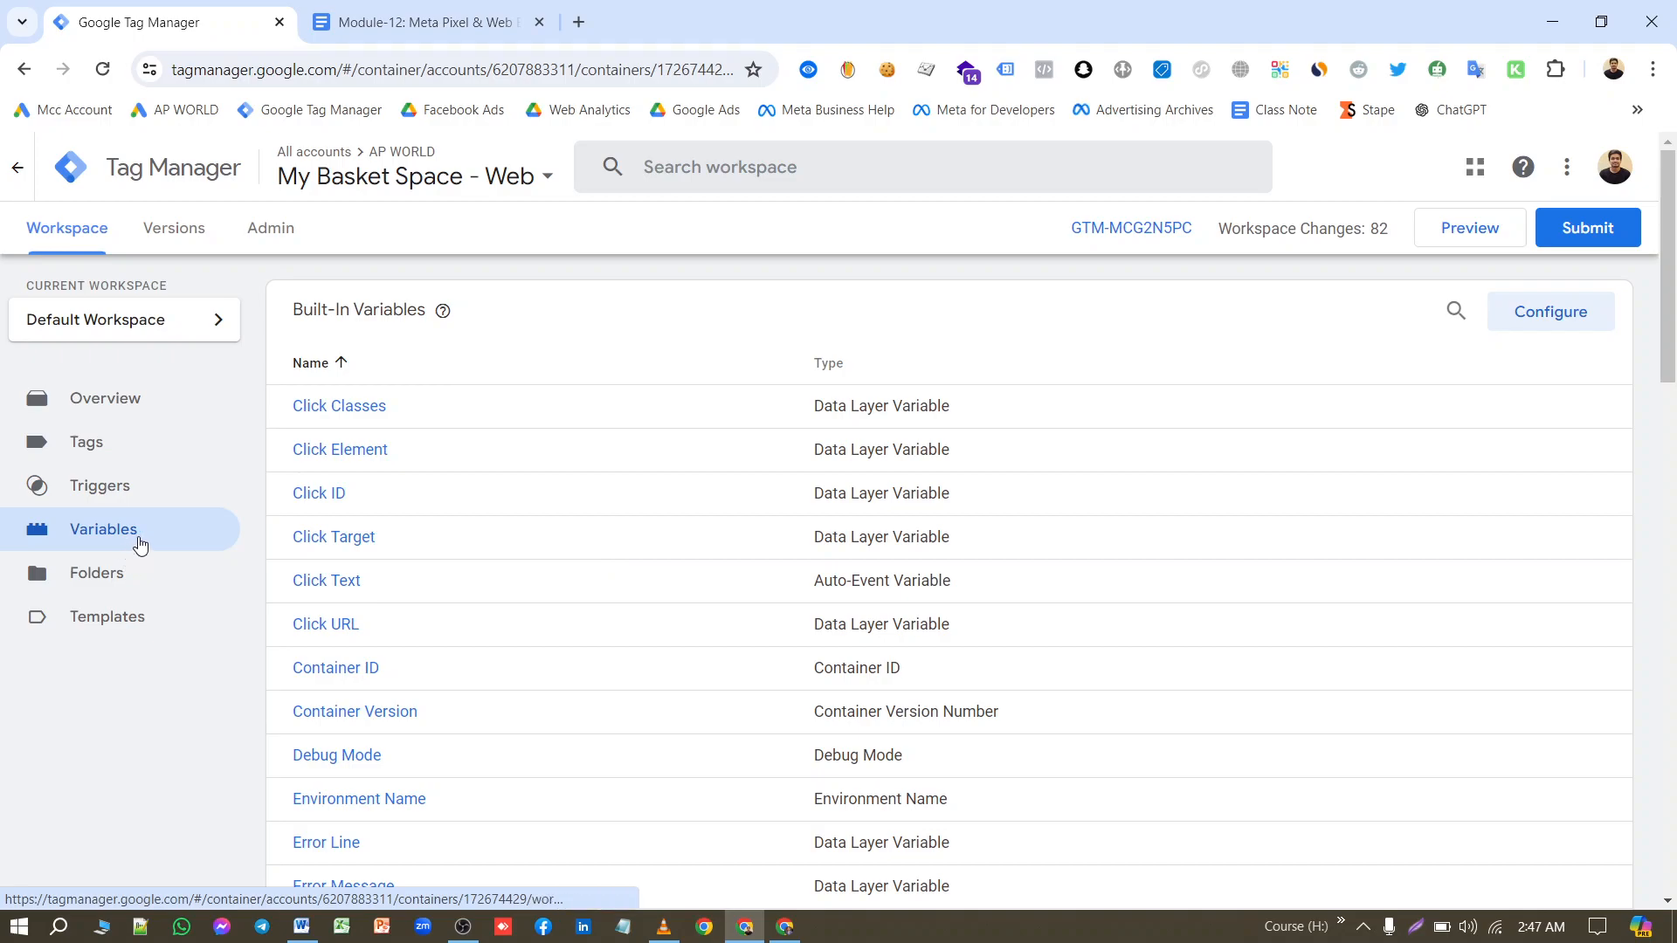
{"action": "scroll", "coordinate": [1162, 588], "scroll_direction": "down", "scroll_amount": 20}
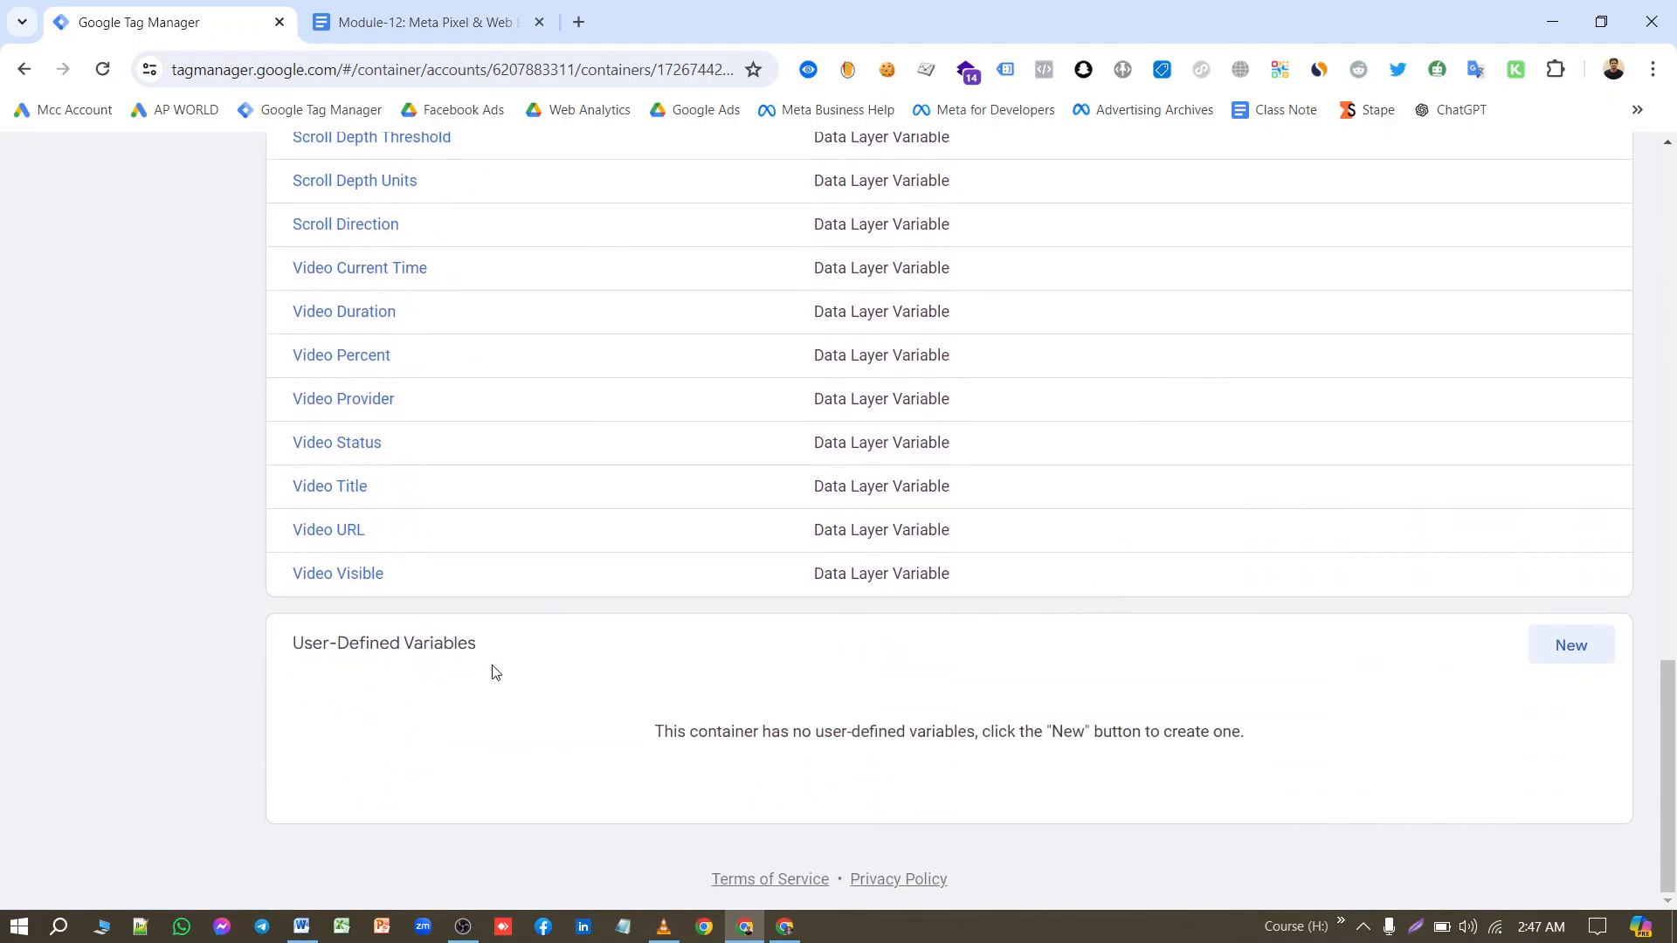
{"action": "left_click", "coordinate": [1543, 663]}
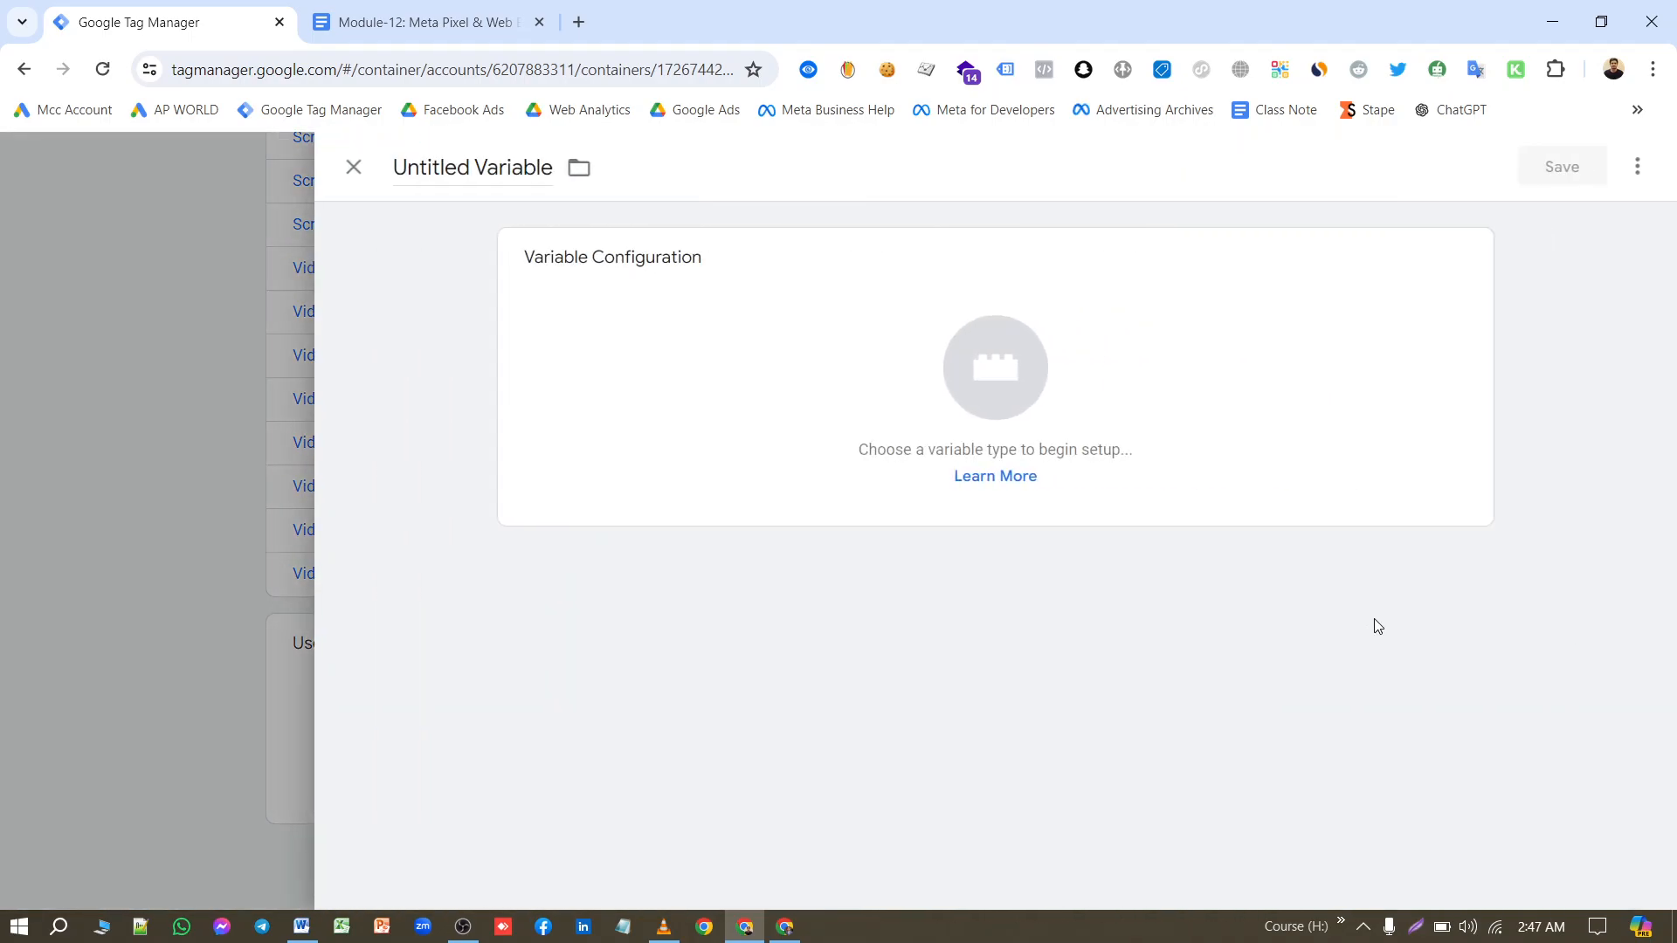
{"action": "left_click", "coordinate": [1397, 344]}
{"action": "scroll", "coordinate": [1234, 396], "scroll_direction": "down", "scroll_amount": 5}
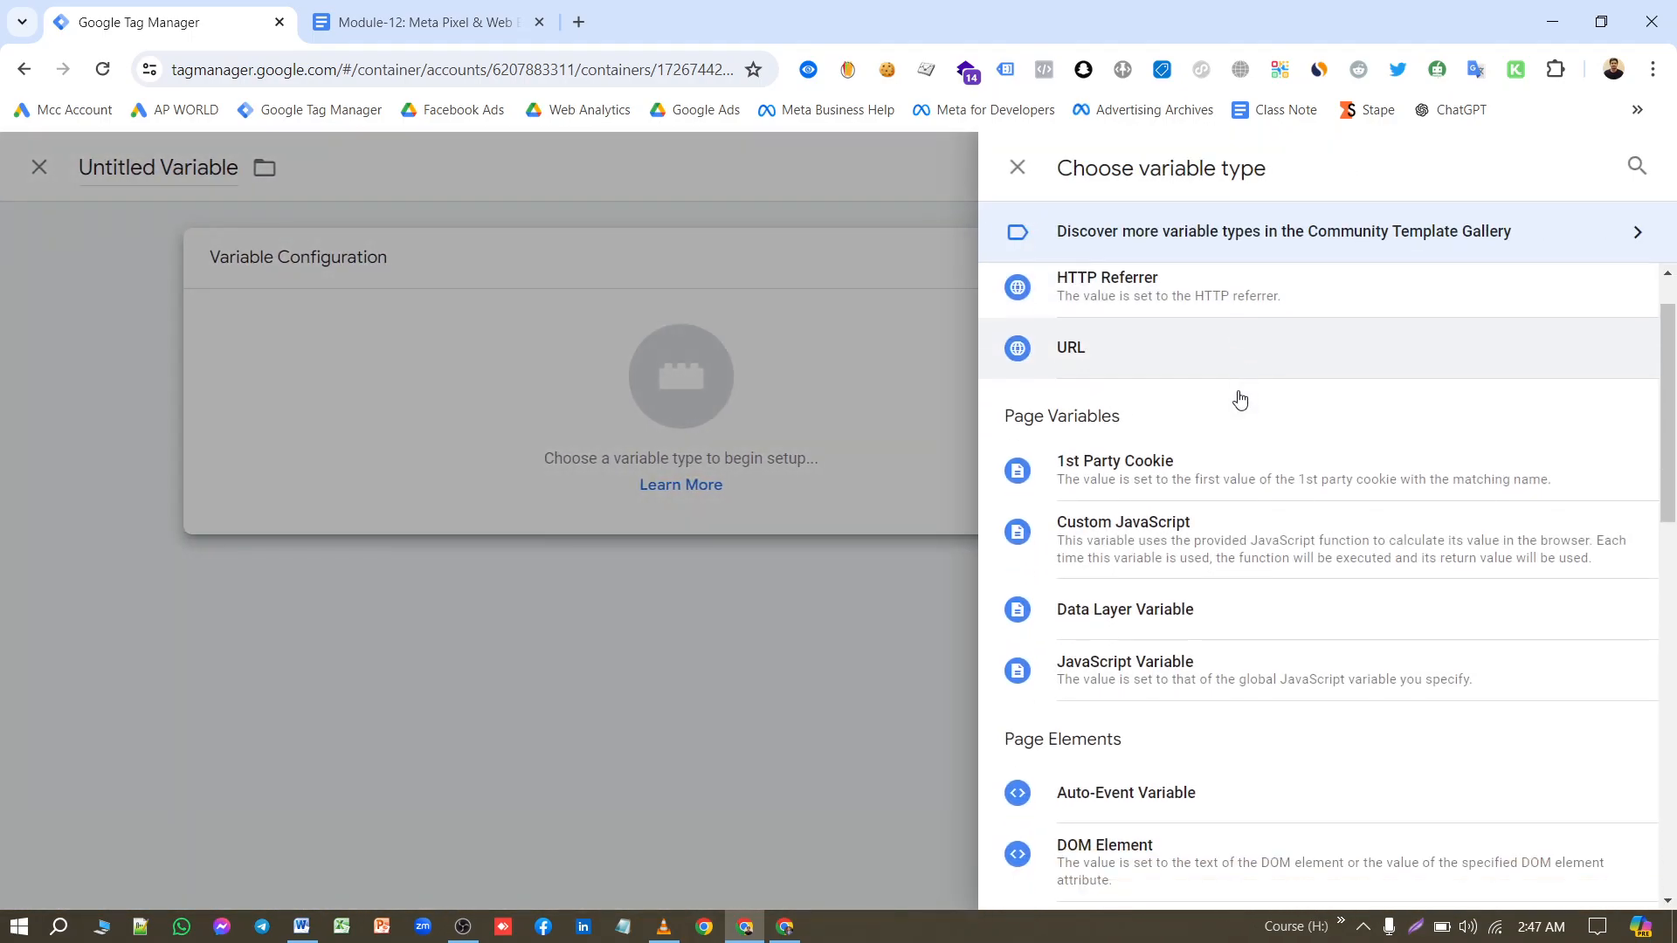
{"action": "left_click", "coordinate": [1136, 676]}
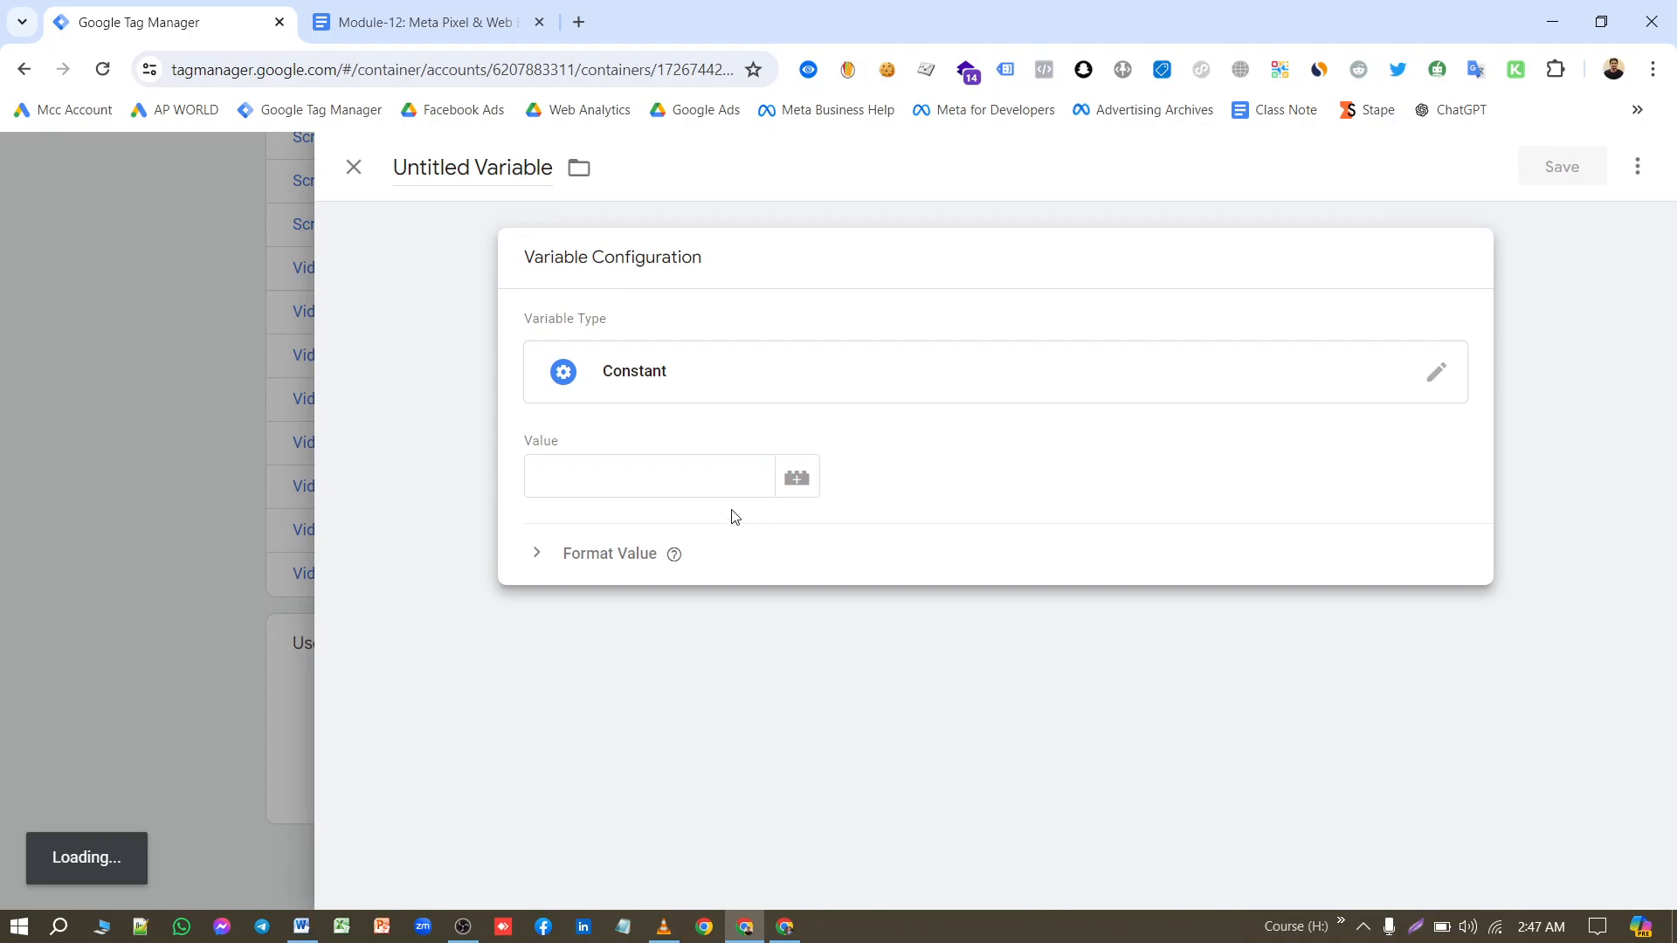
Step: Copy the dataset ID from the My Basket Space - Shopify settings in Events Manager and paste it as the constant's value in Tag Manager
{"action": "left_click", "coordinate": [785, 926]}
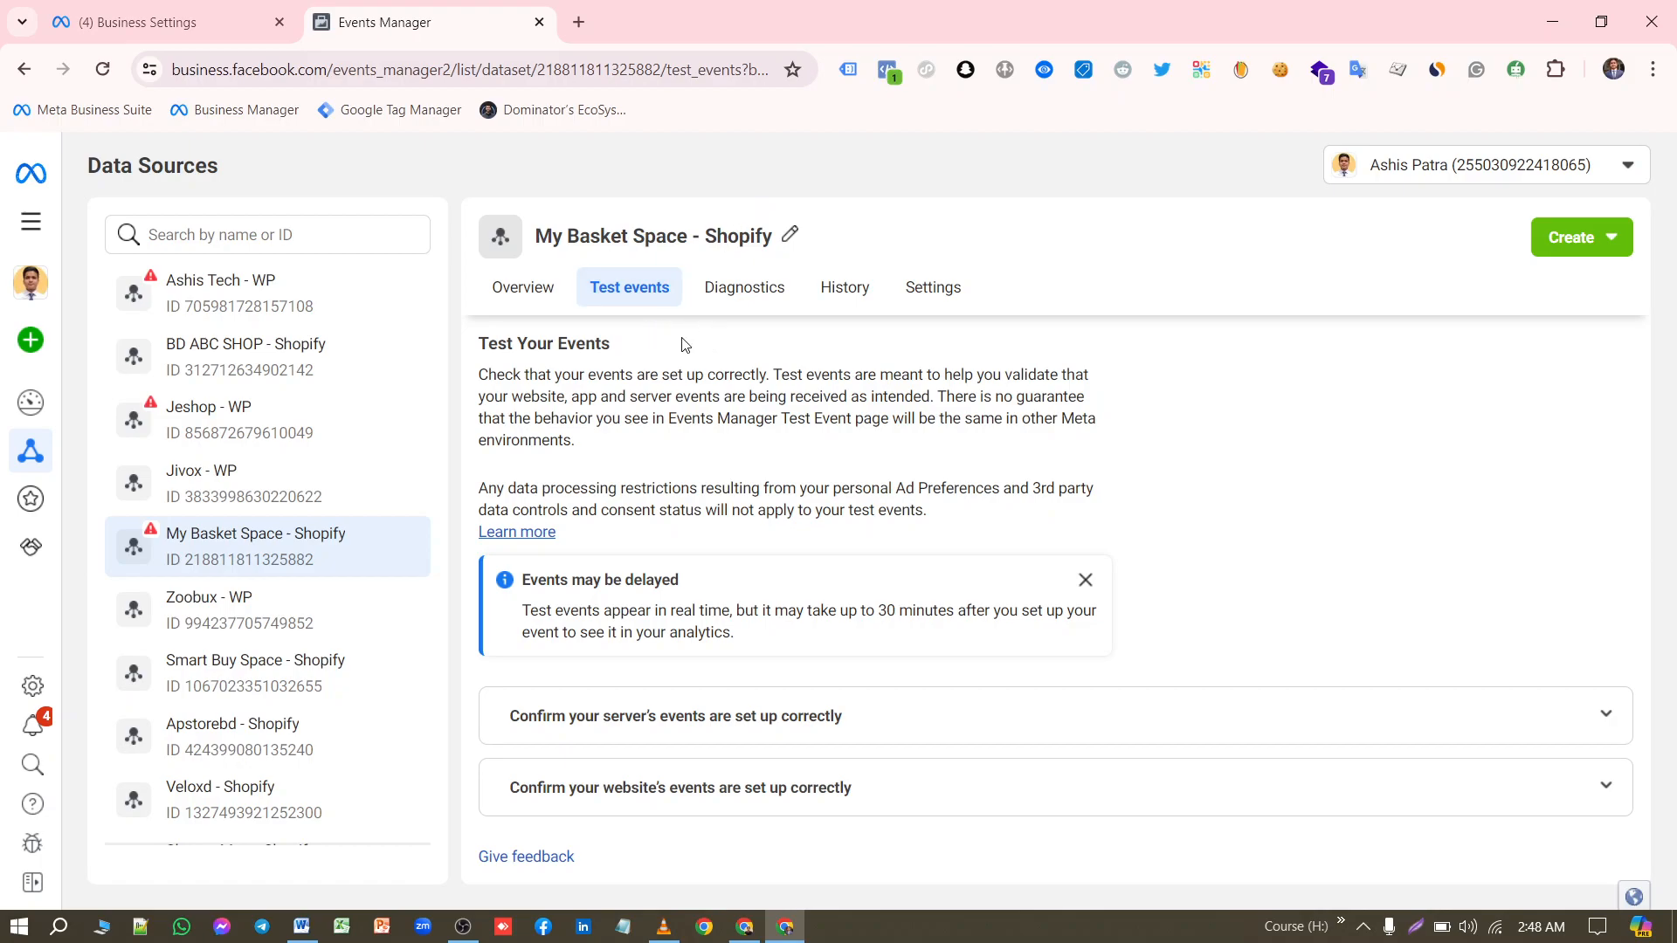
{"action": "left_click", "coordinate": [931, 290]}
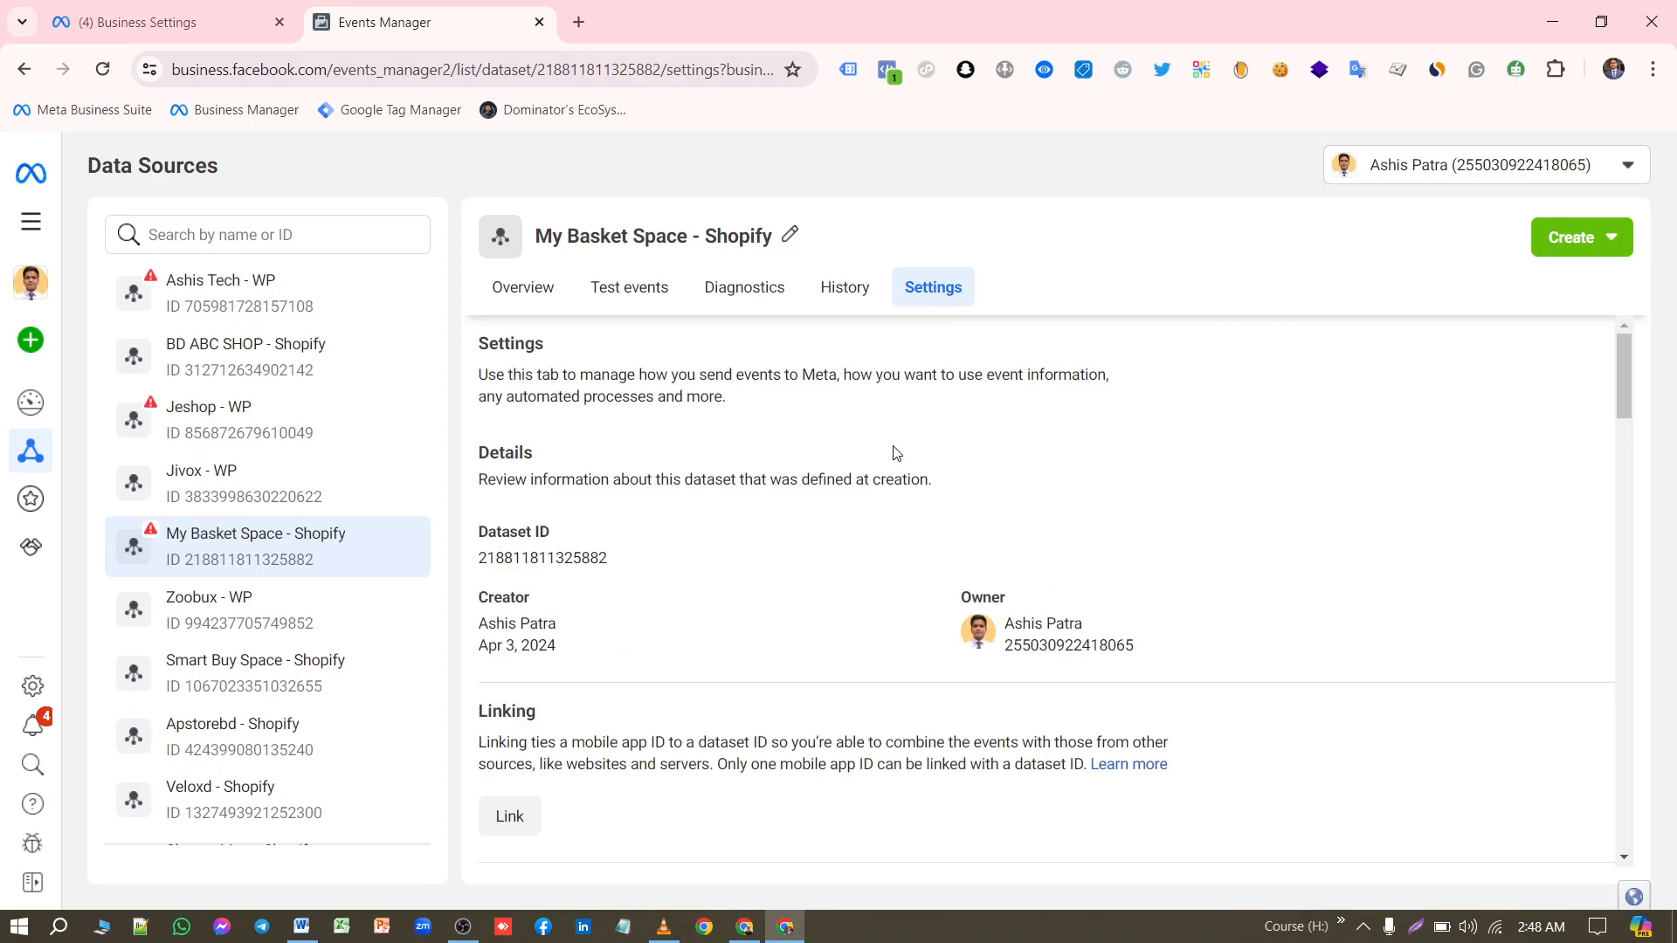
{"action": "left_click", "coordinate": [518, 566]}
{"action": "left_click", "coordinate": [745, 929]}
{"action": "left_click", "coordinate": [596, 458]}
{"action": "key", "text": "ctrl+v"}
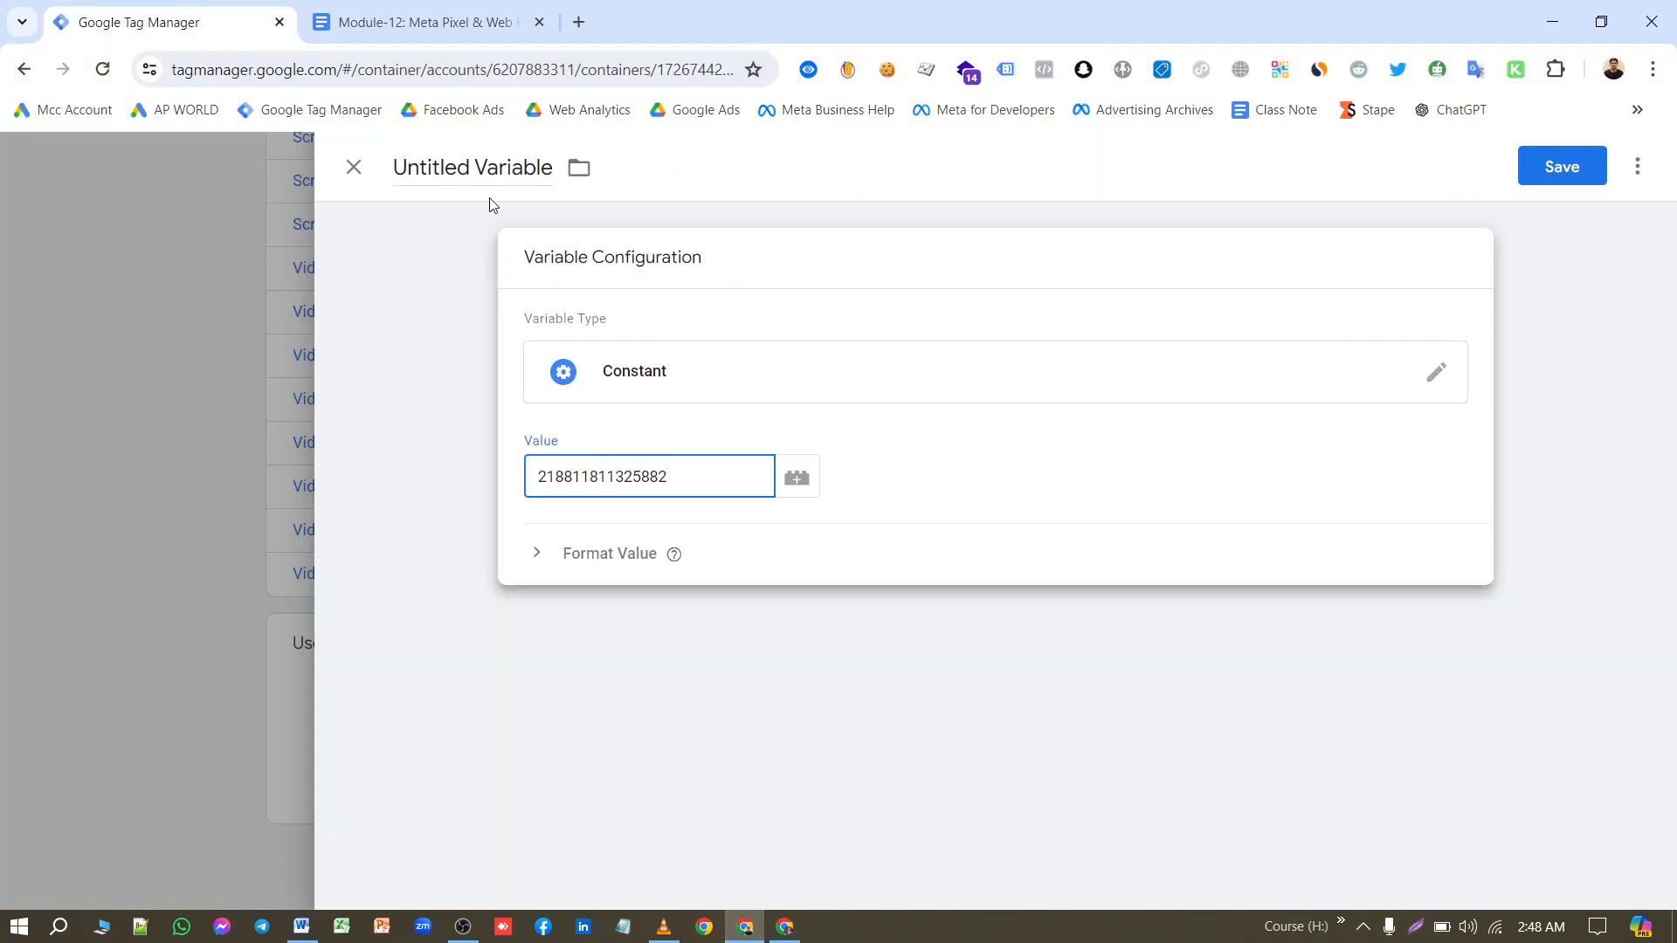
Step: Name the constant variable "FB - Pixel ID" and save it
{"action": "triple_click", "coordinate": [494, 169]}
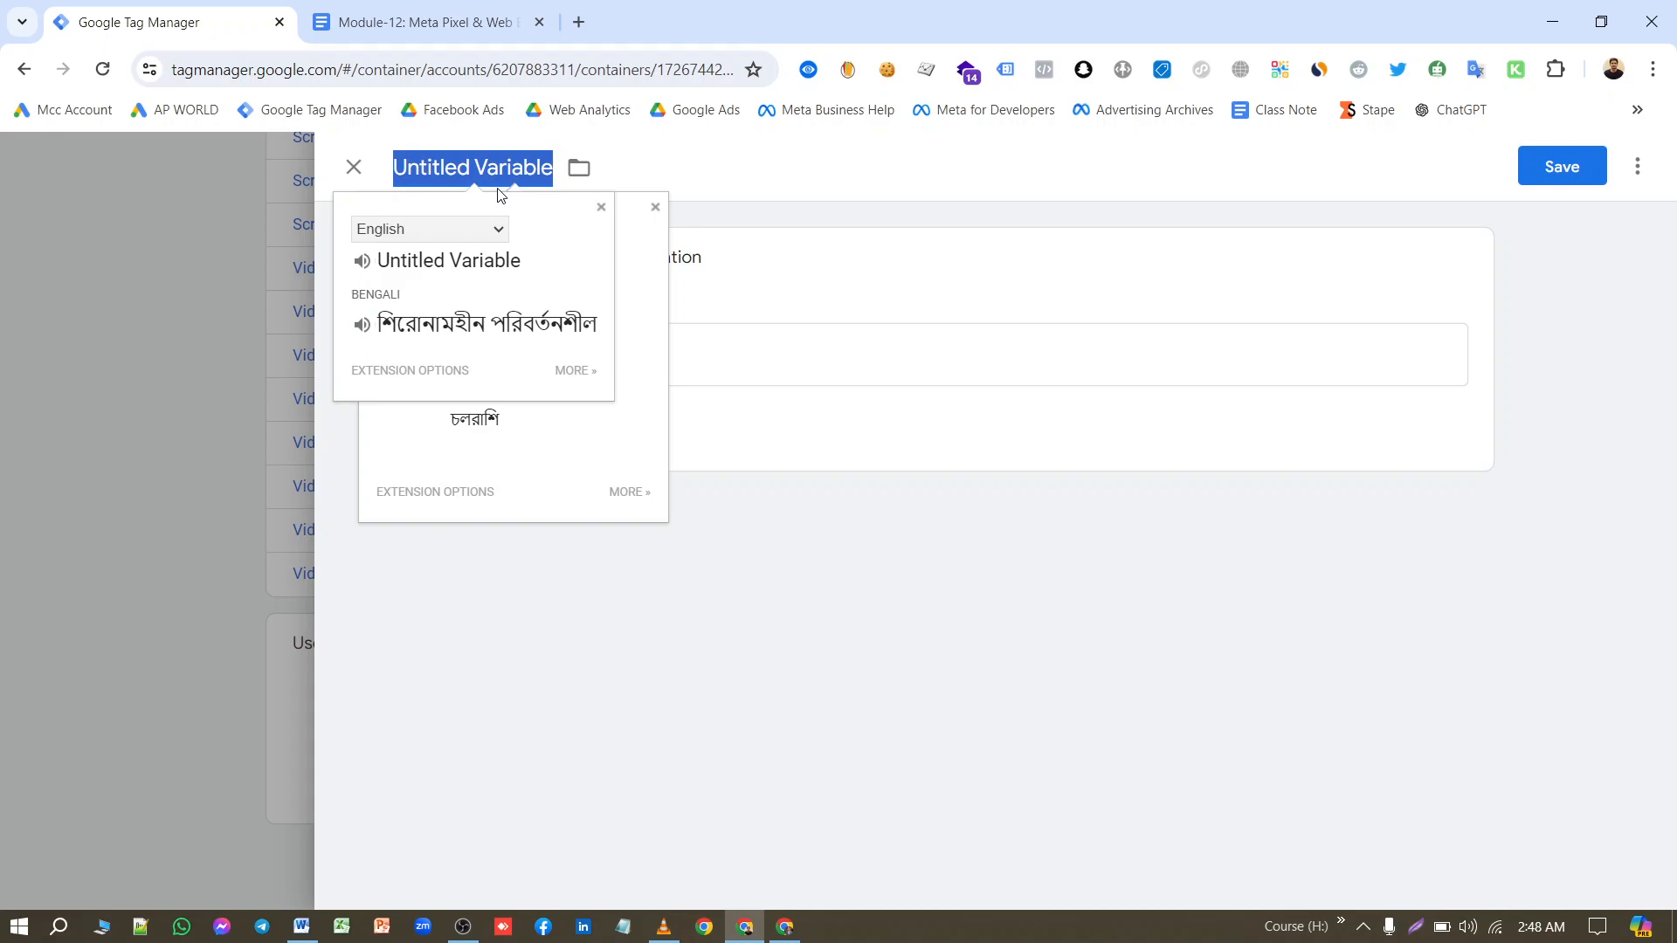
{"action": "type", "text": "FB "}
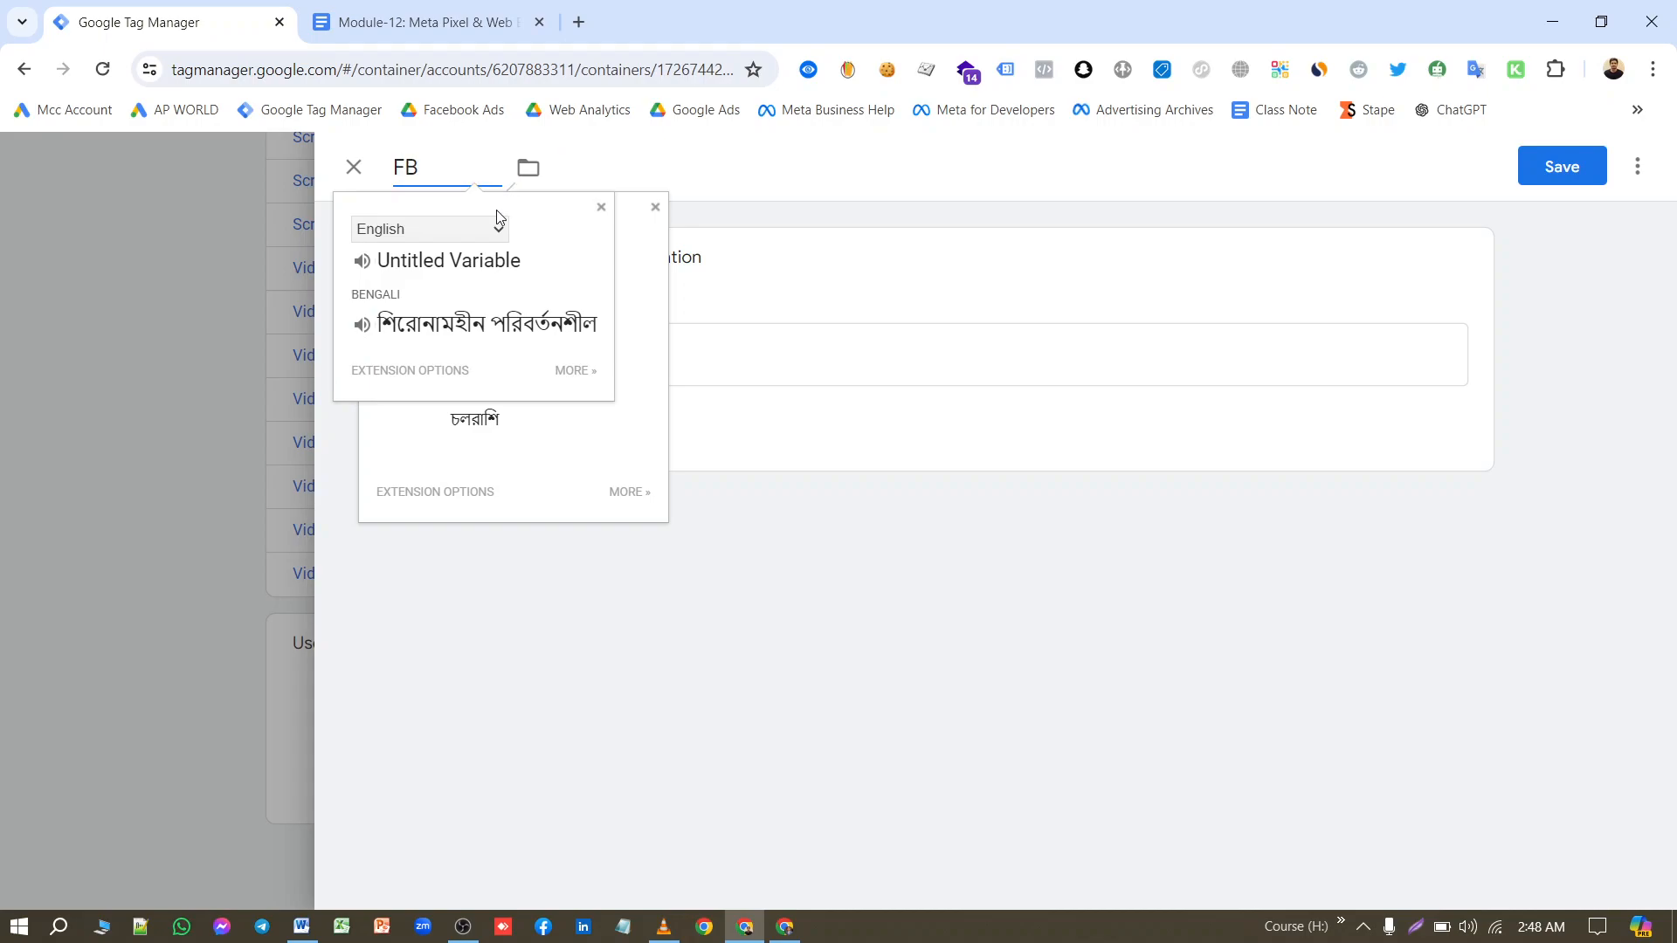
{"action": "type", "text": "- Pixel ID"}
{"action": "left_click", "coordinate": [1112, 176]}
{"action": "left_click", "coordinate": [1561, 165]}
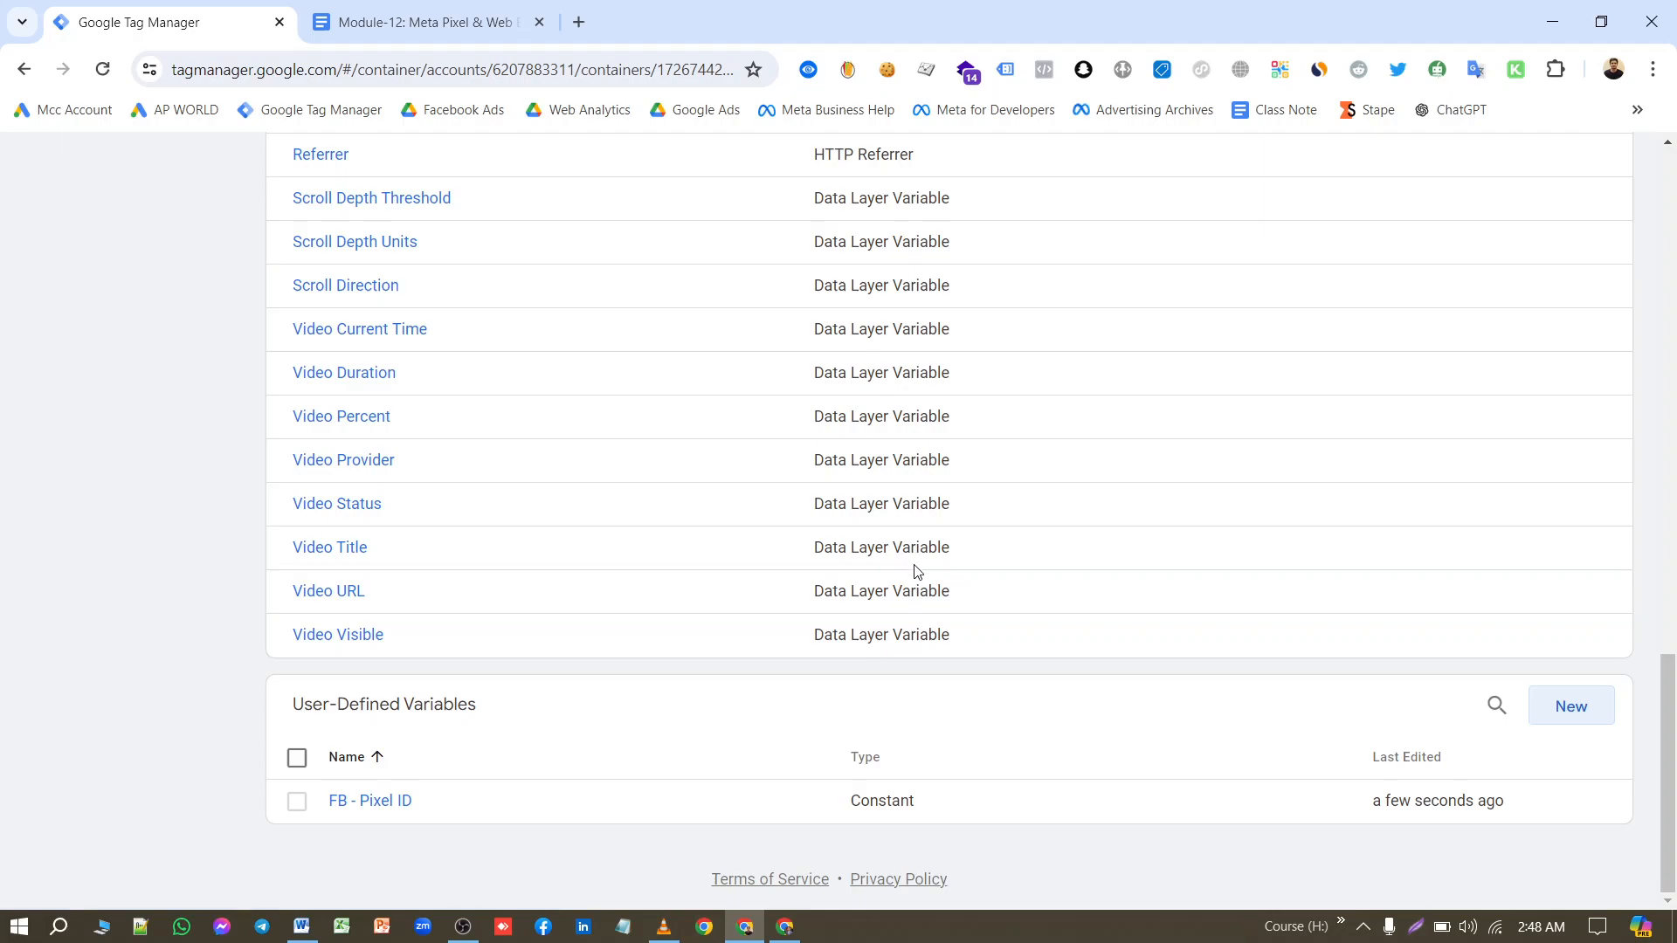
Step: Examine the ViewContent event's tag, trigger, parameters and data layer variables in the Module-12 Google Docs notes
{"action": "scroll", "coordinate": [914, 572], "scroll_direction": "up", "scroll_amount": 5}
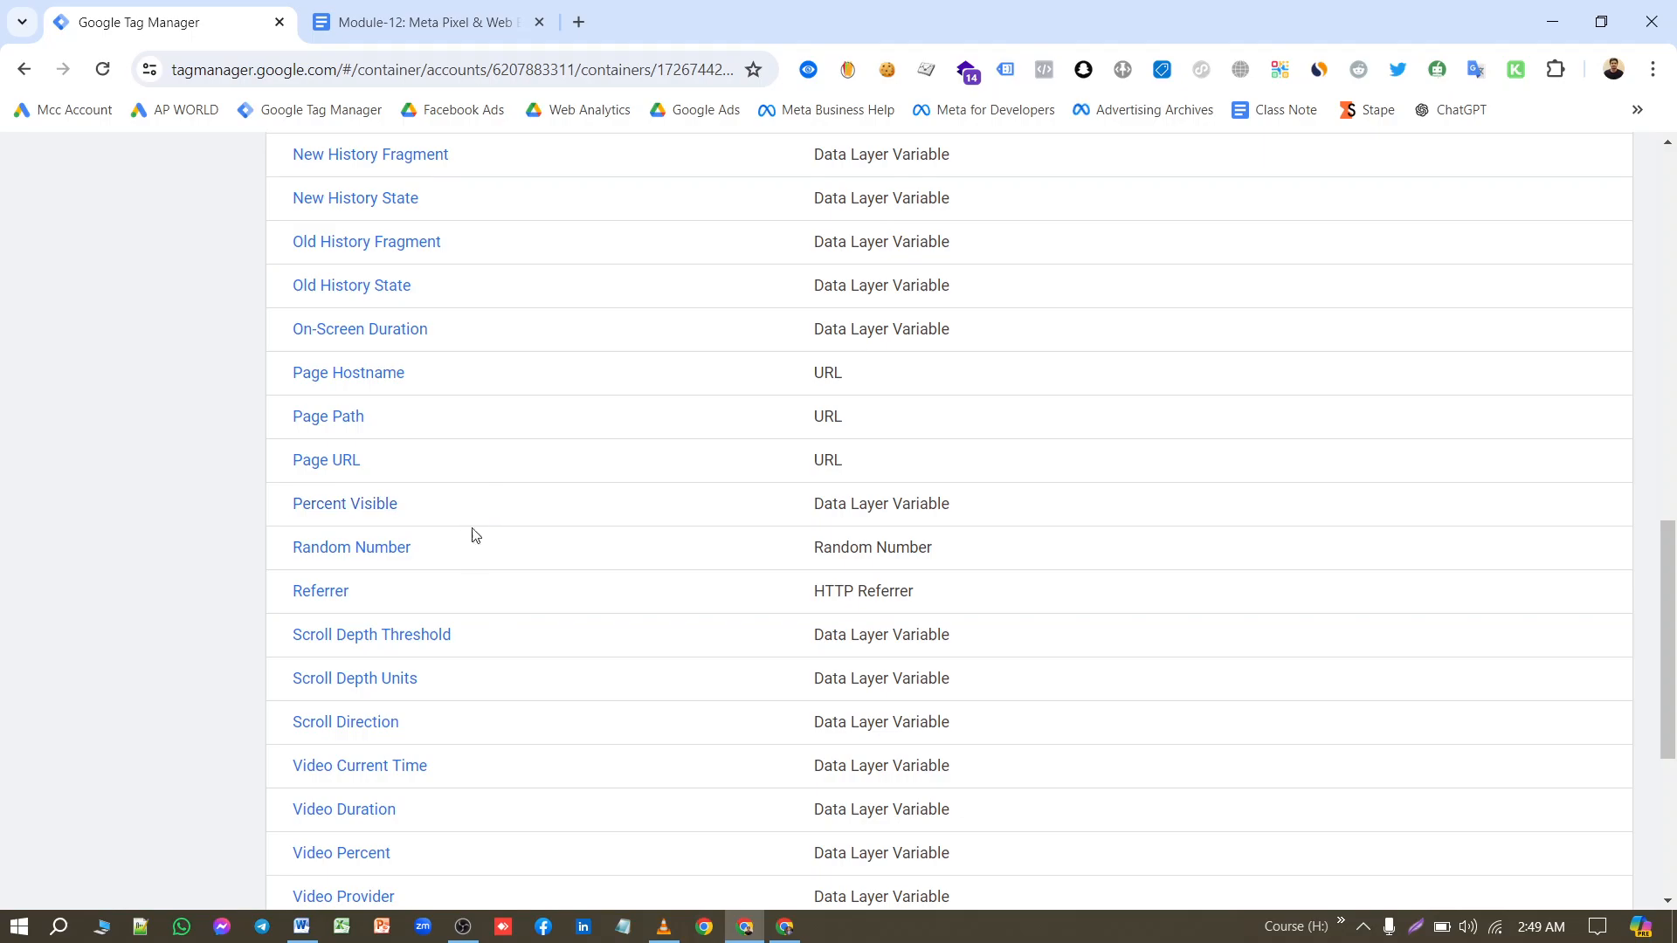
{"action": "left_click", "coordinate": [437, 21]}
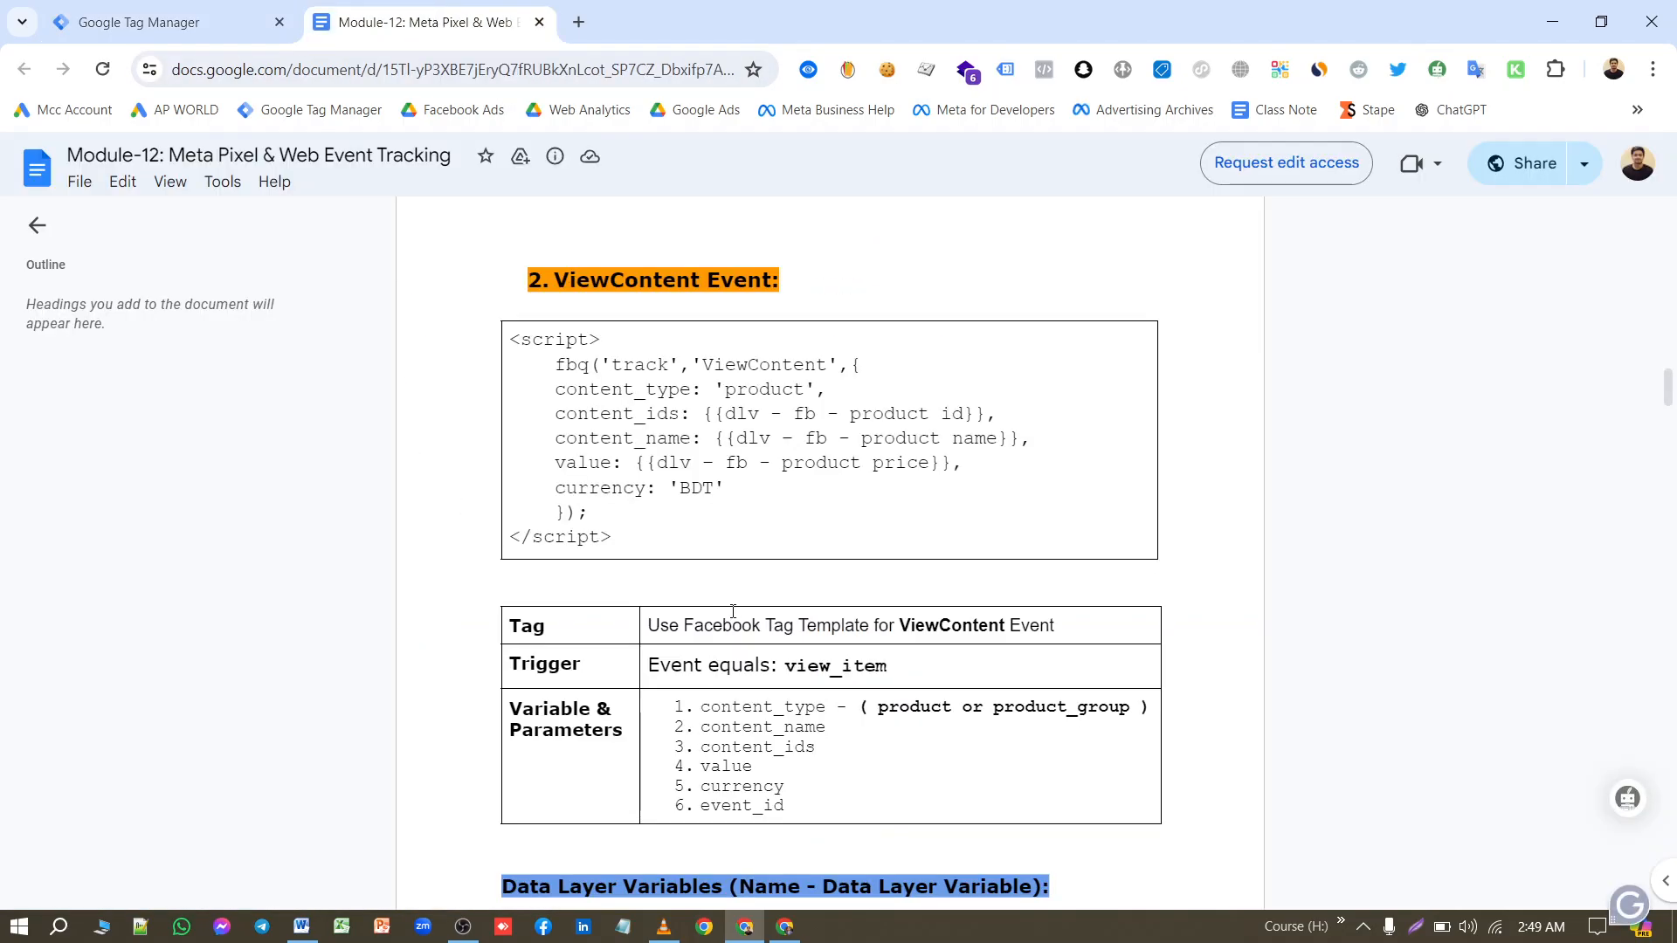
{"action": "scroll", "coordinate": [734, 609], "scroll_direction": "down", "scroll_amount": 3}
{"action": "scroll", "coordinate": [732, 607], "scroll_direction": "up", "scroll_amount": 6}
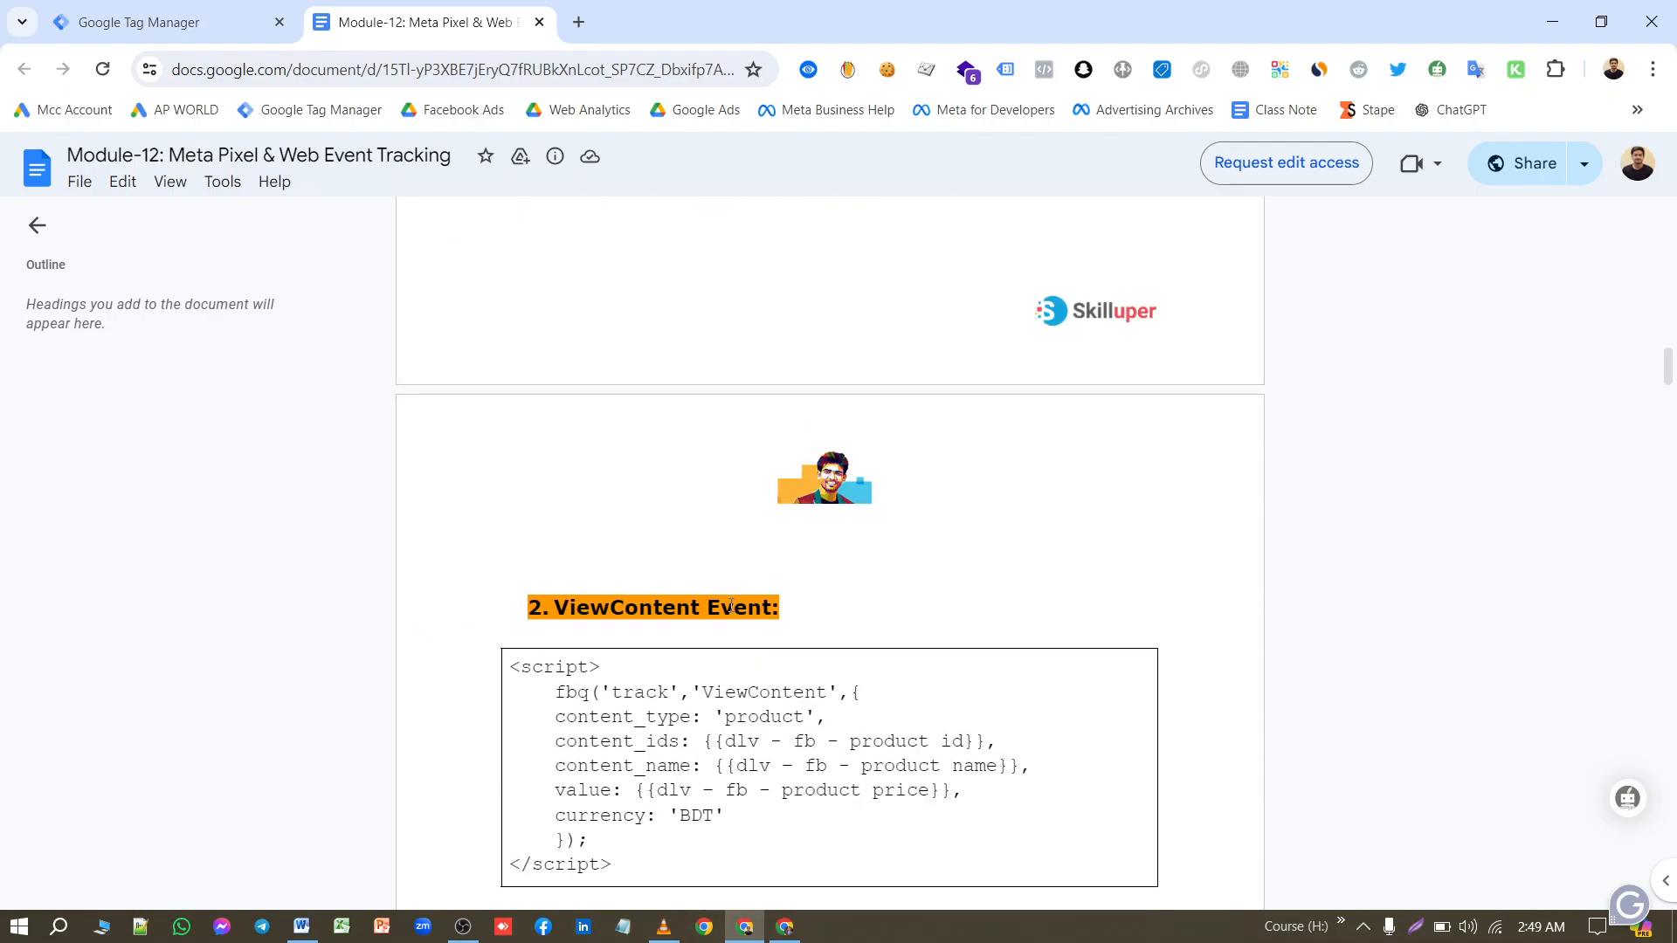
{"action": "scroll", "coordinate": [681, 589], "scroll_direction": "down", "scroll_amount": 5}
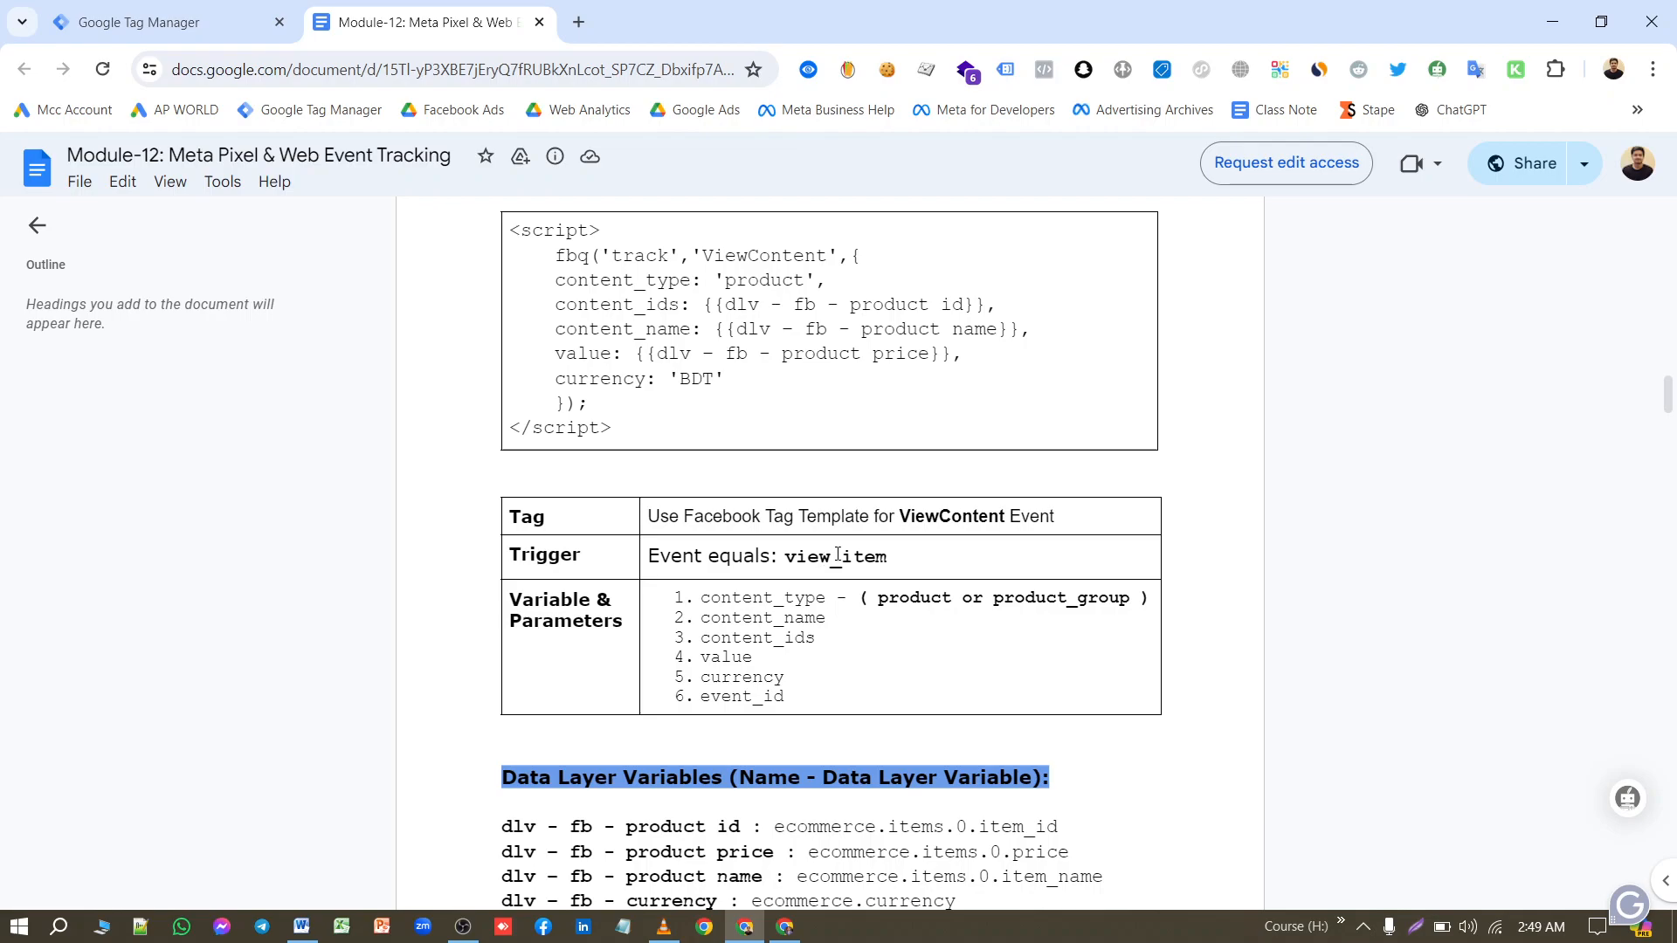
{"action": "scroll", "coordinate": [882, 577], "scroll_direction": "up", "scroll_amount": 3}
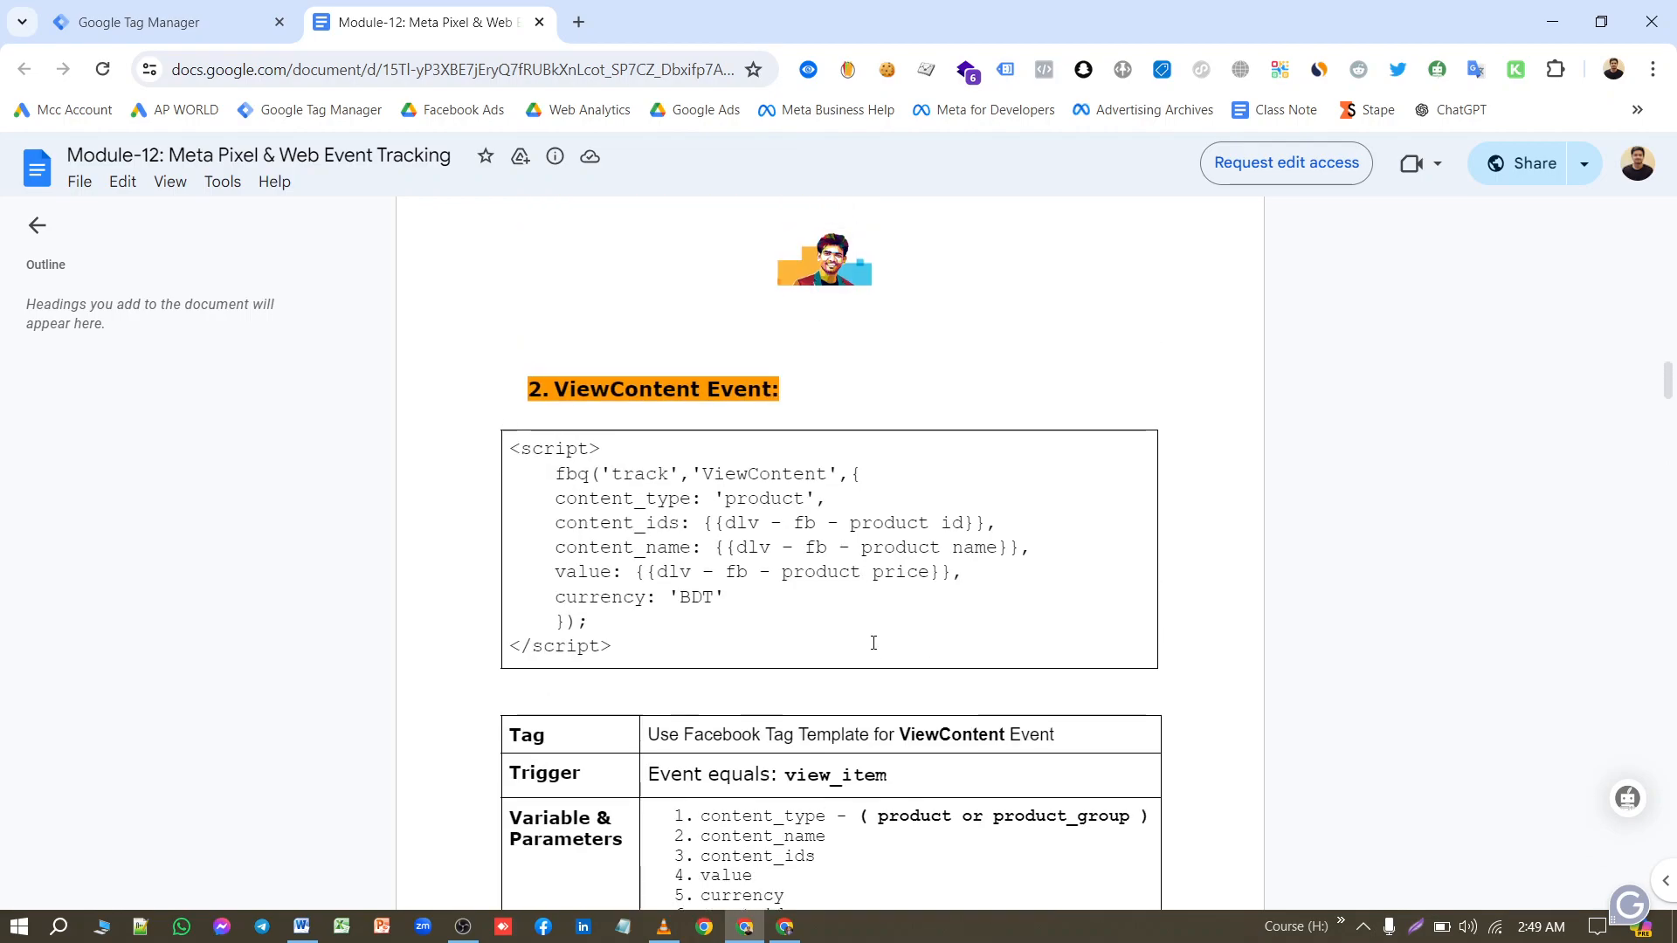
{"action": "scroll", "coordinate": [873, 625], "scroll_direction": "down", "scroll_amount": 1}
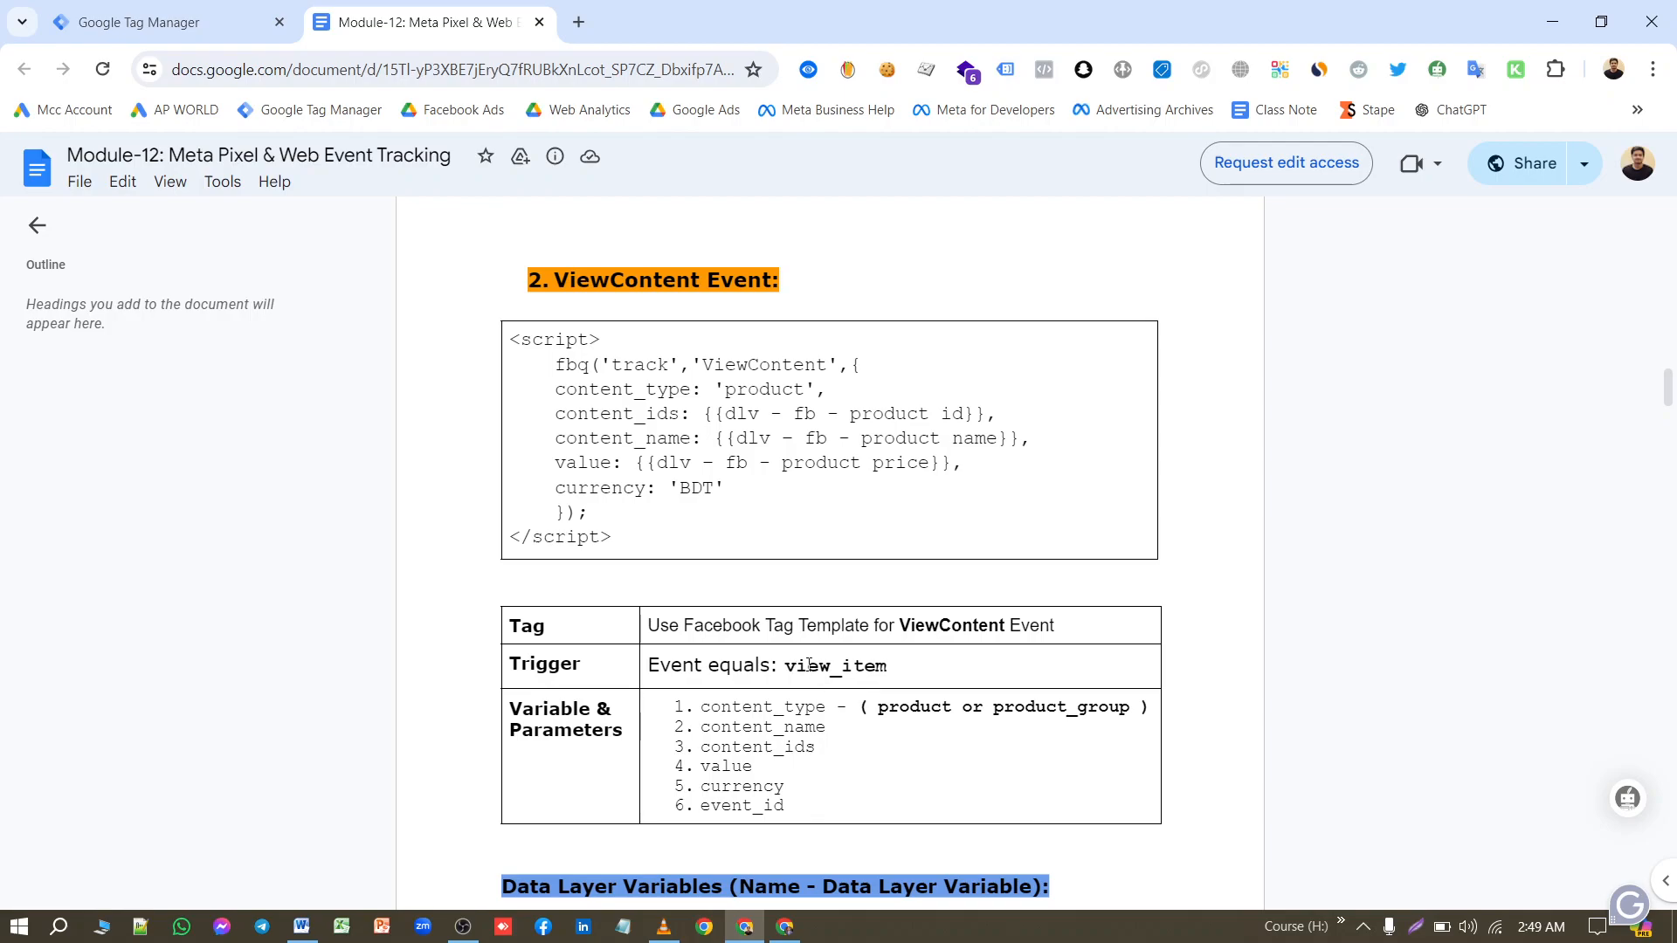
{"action": "scroll", "coordinate": [966, 543], "scroll_direction": "down", "scroll_amount": 2}
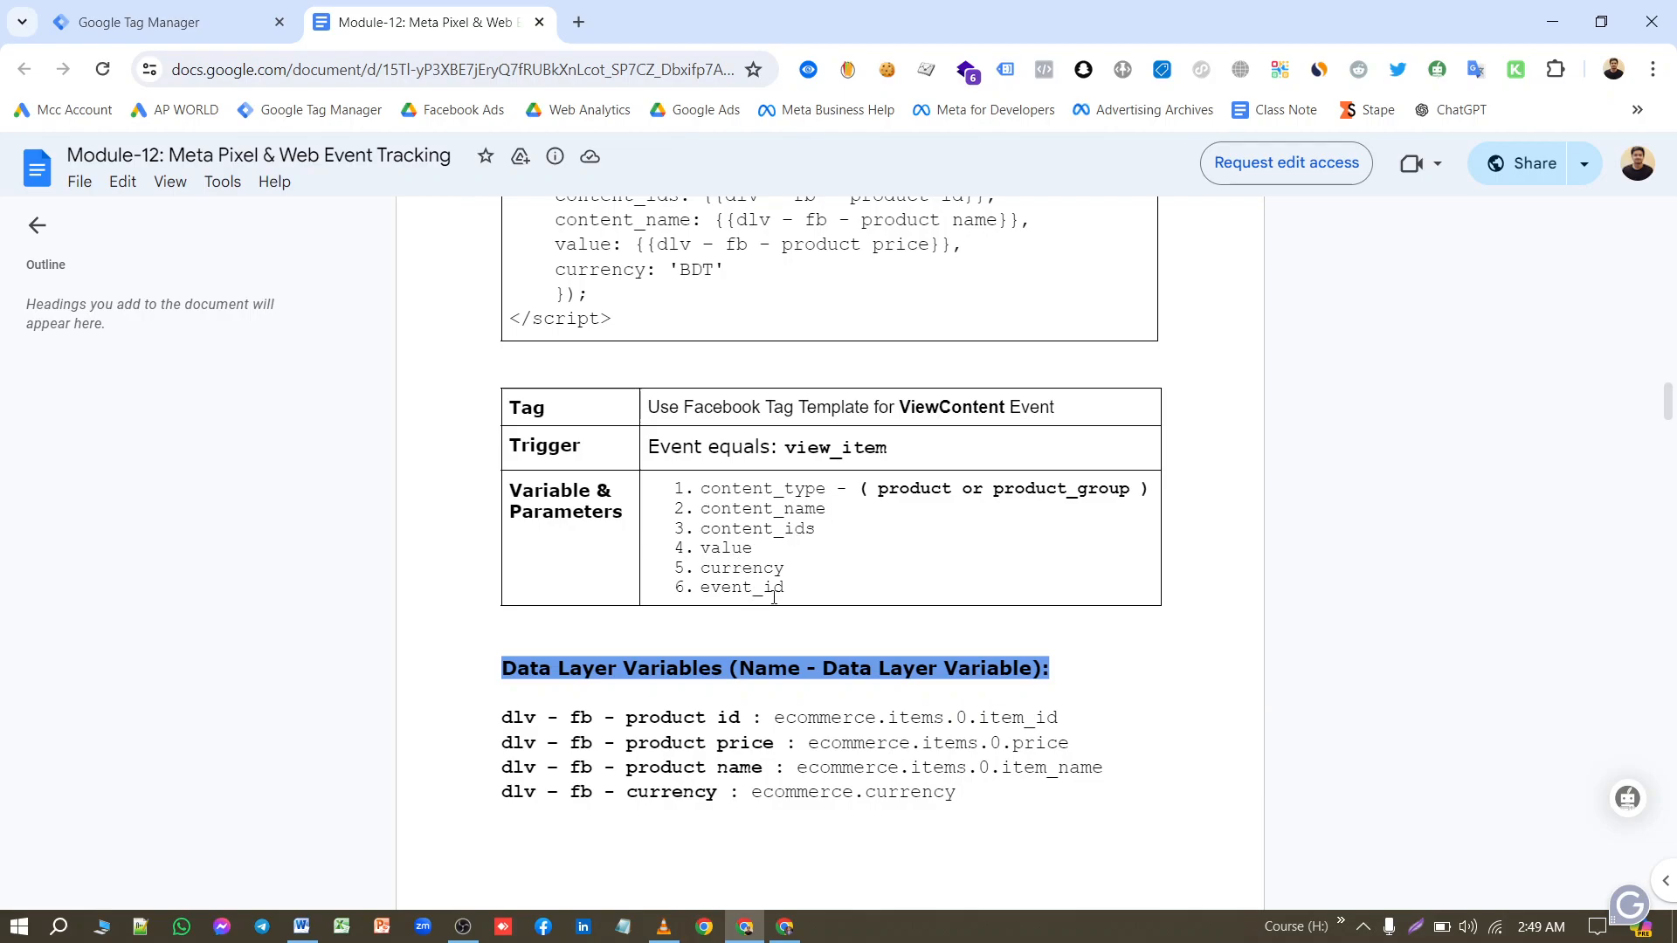
{"action": "scroll", "coordinate": [773, 598], "scroll_direction": "down", "scroll_amount": 1}
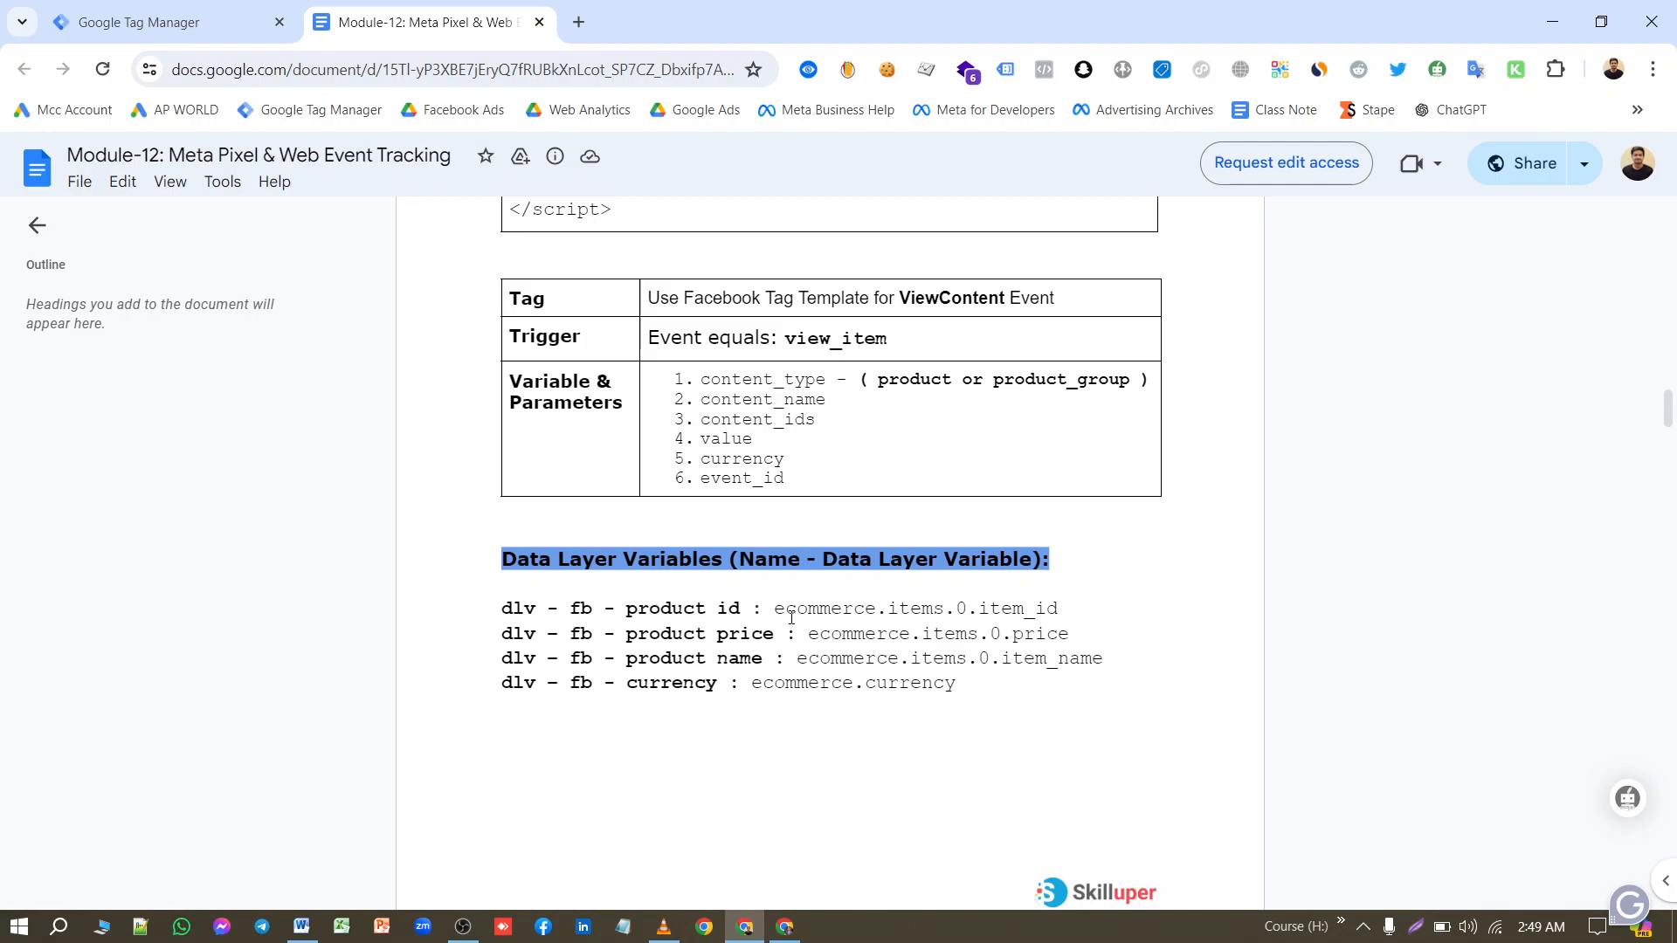
Step: Copy the data layer path ecommerce.items.0.item_id for "dlv - fb - product id" from the notes and switch to Events Manager
{"action": "left_click_drag", "start_coordinate": [771, 608], "coordinate": [1093, 614]}
{"action": "key", "text": "ctrl+c"}
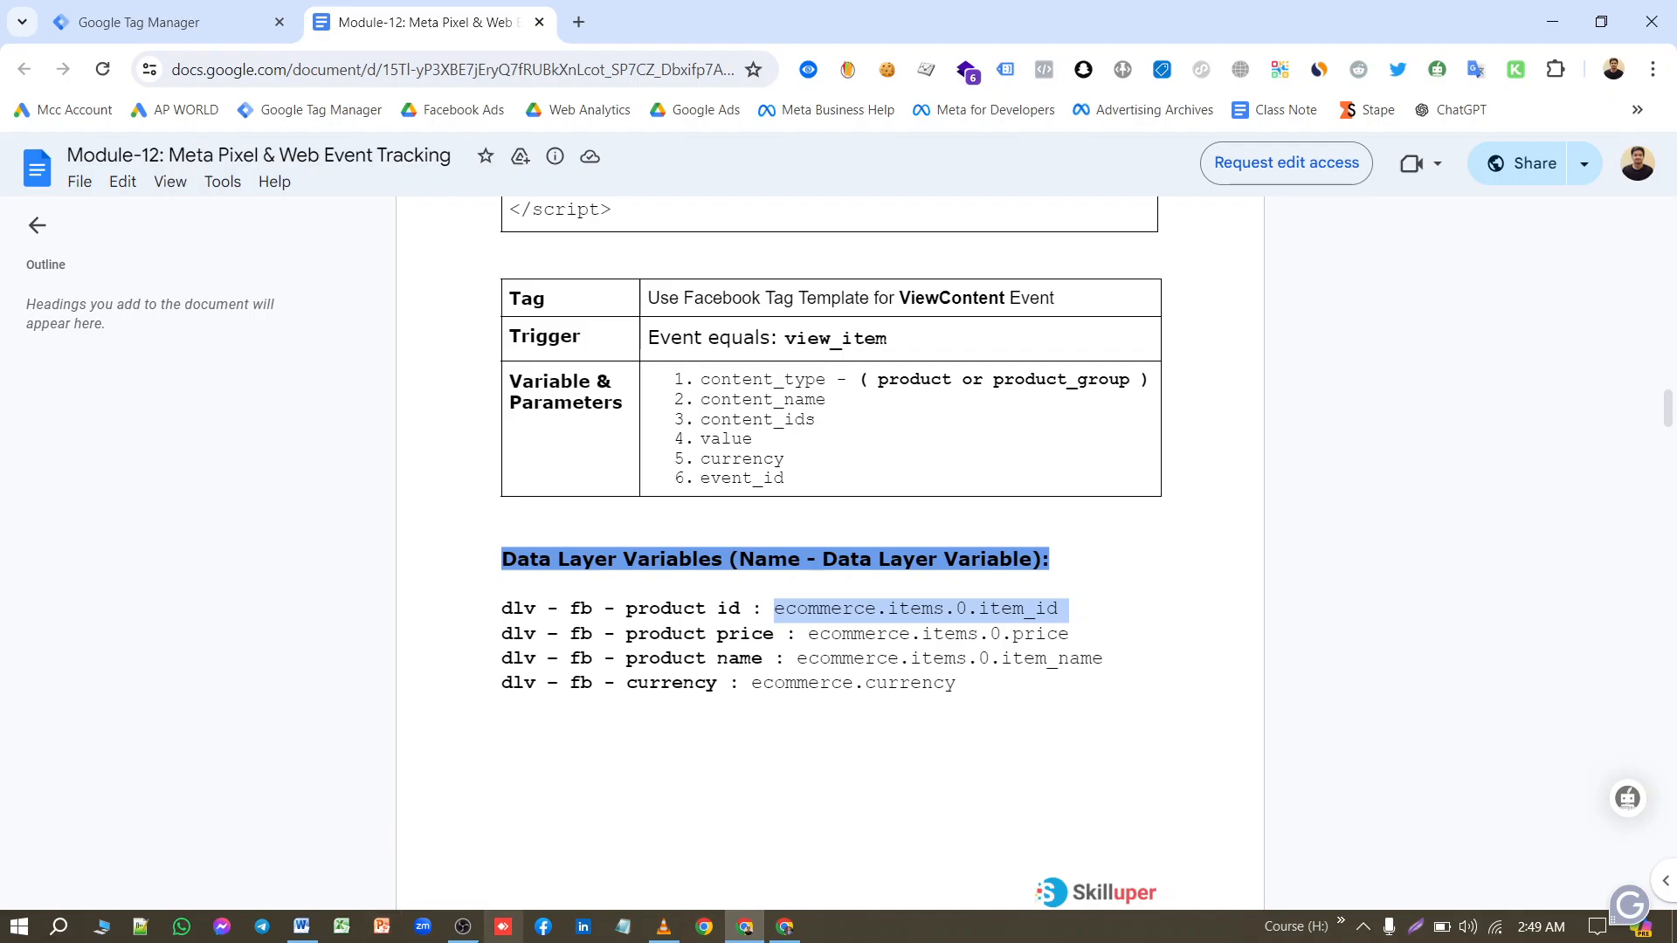
{"action": "left_click", "coordinate": [780, 926]}
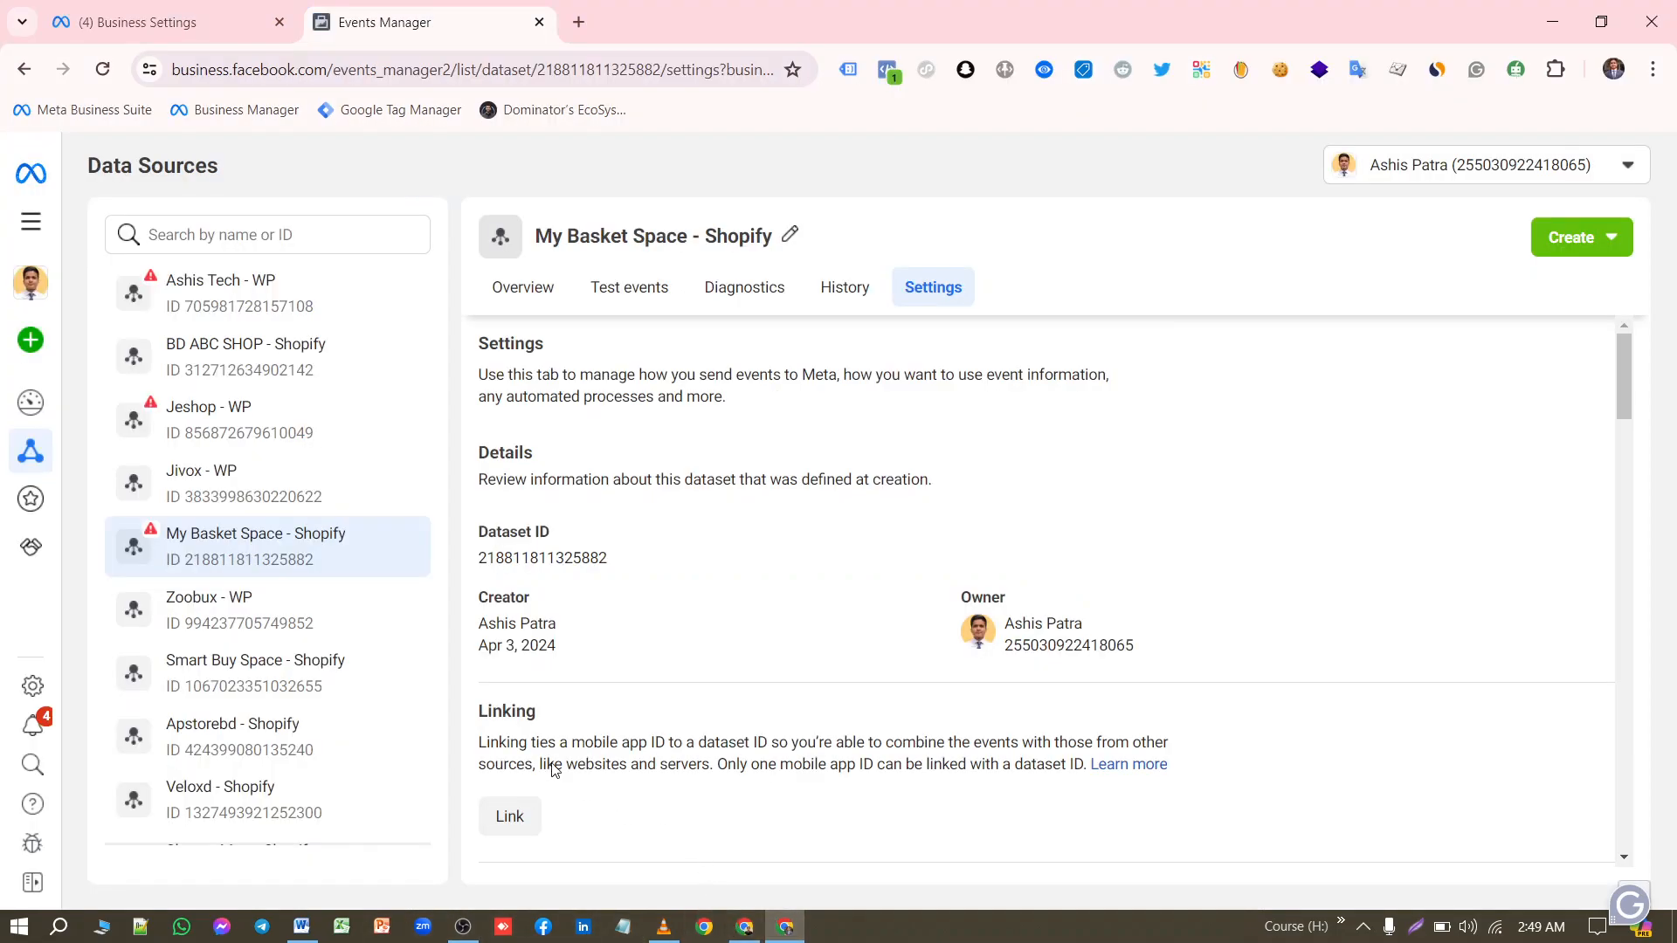
Step: Switch to Tag Manager and create a Data Layer Variable that reads the copied path ecommerce.items.0.item_id
{"action": "left_click", "coordinate": [749, 928]}
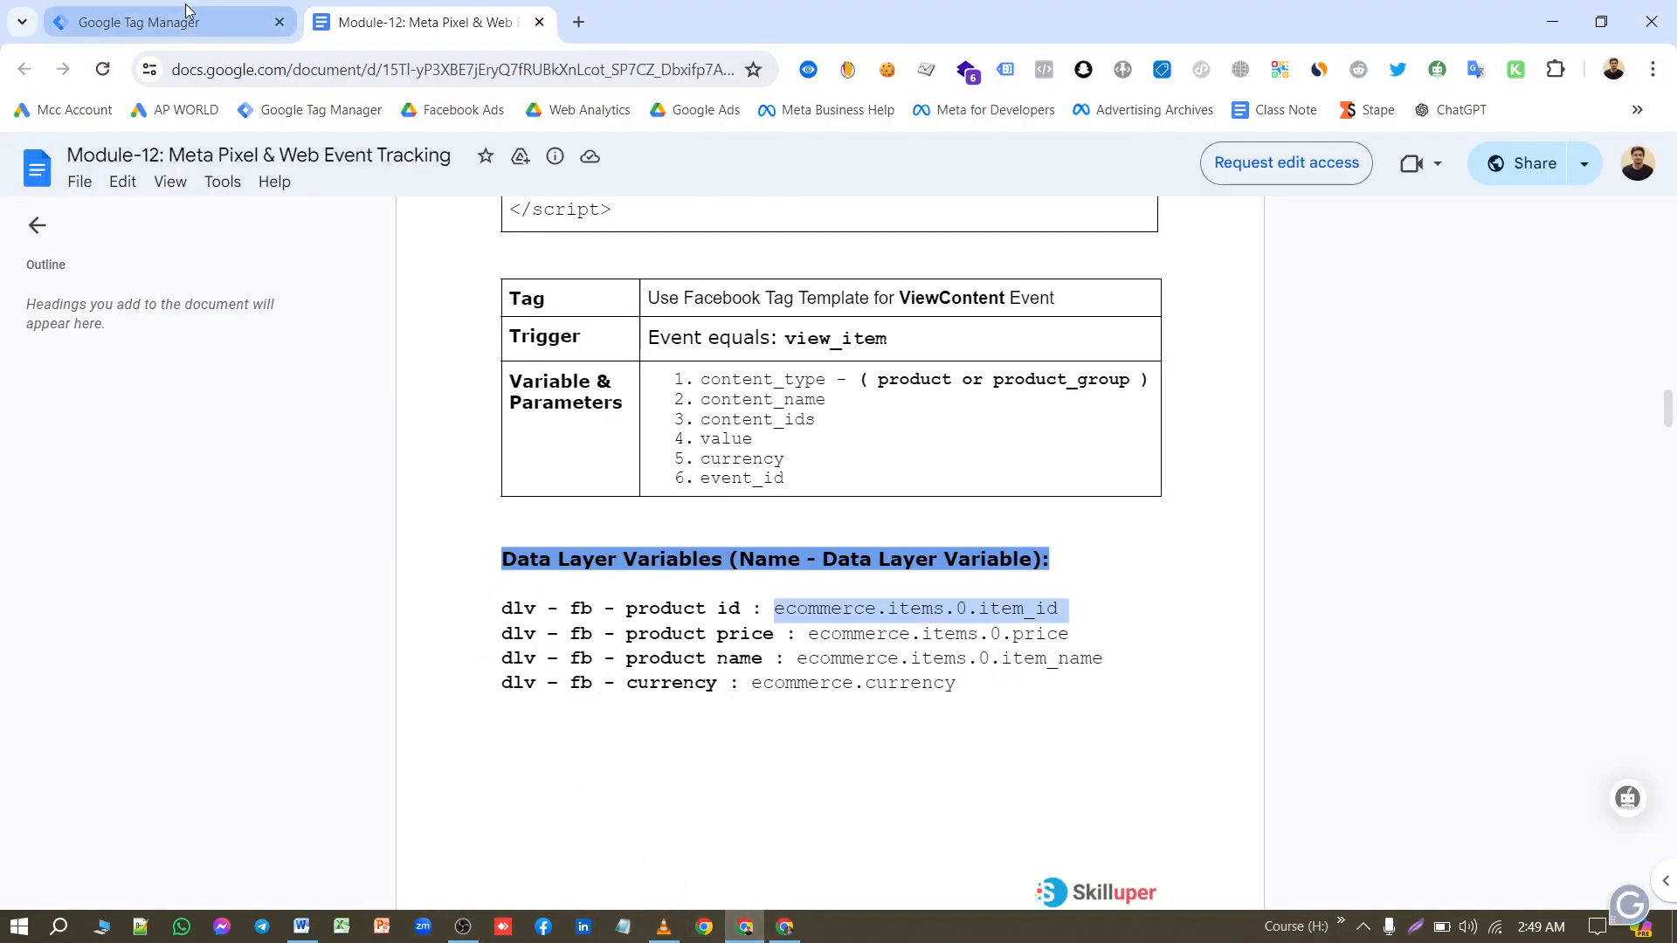
{"action": "left_click", "coordinate": [183, 19]}
{"action": "scroll", "coordinate": [745, 603], "scroll_direction": "down", "scroll_amount": 5}
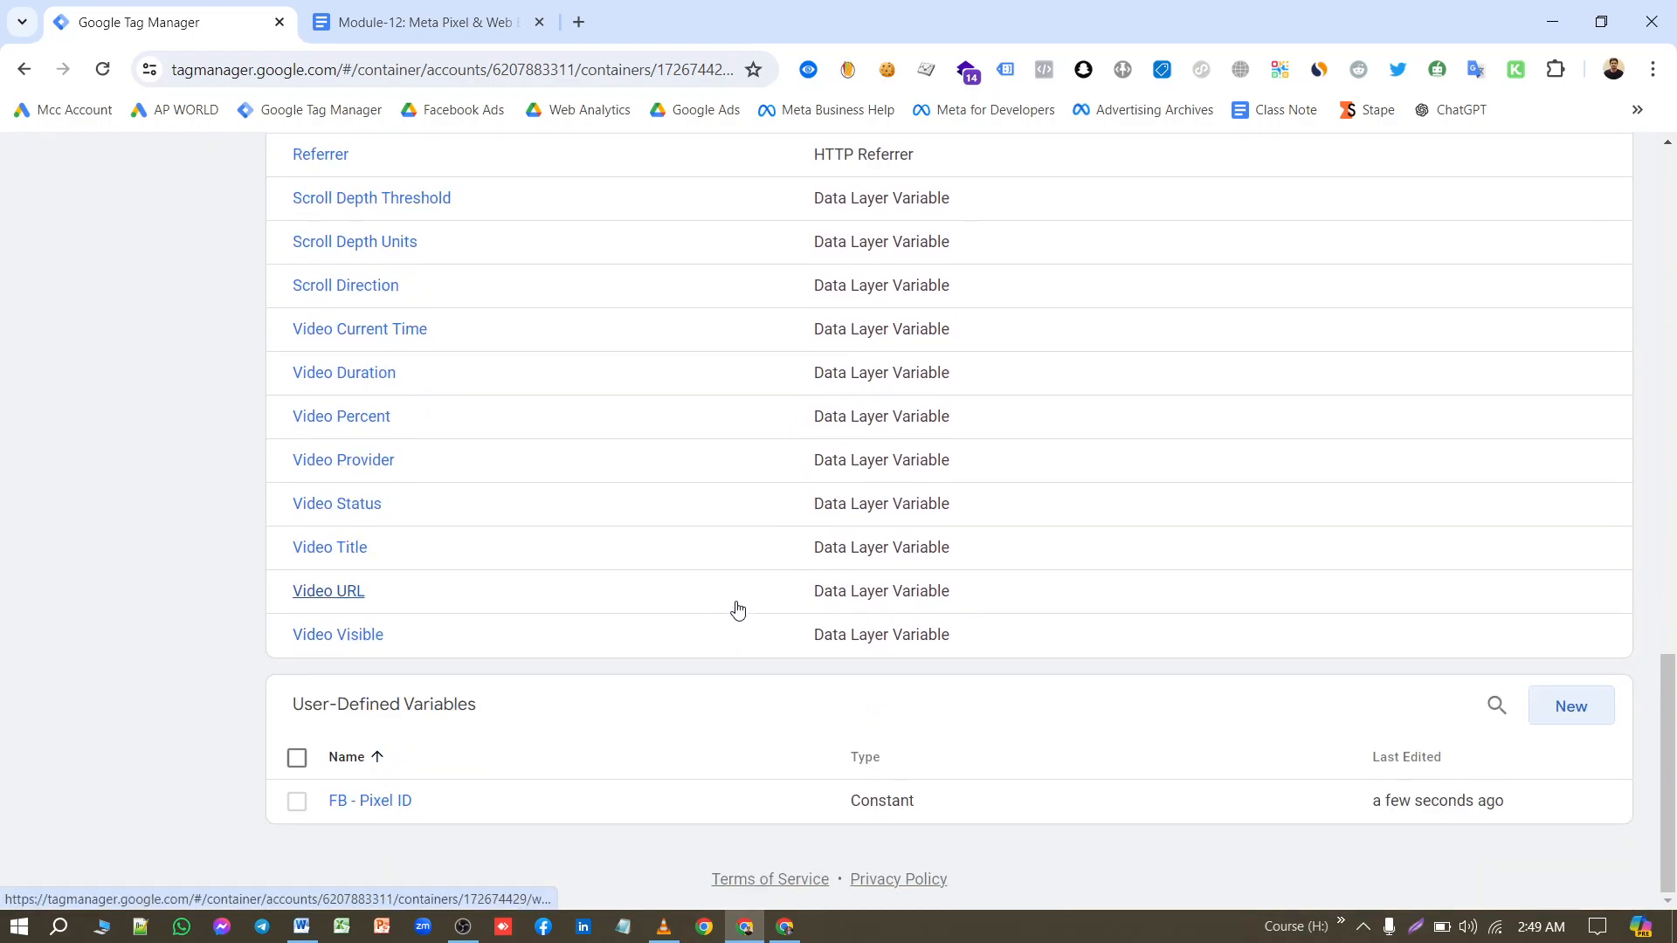
{"action": "left_click", "coordinate": [1588, 704]}
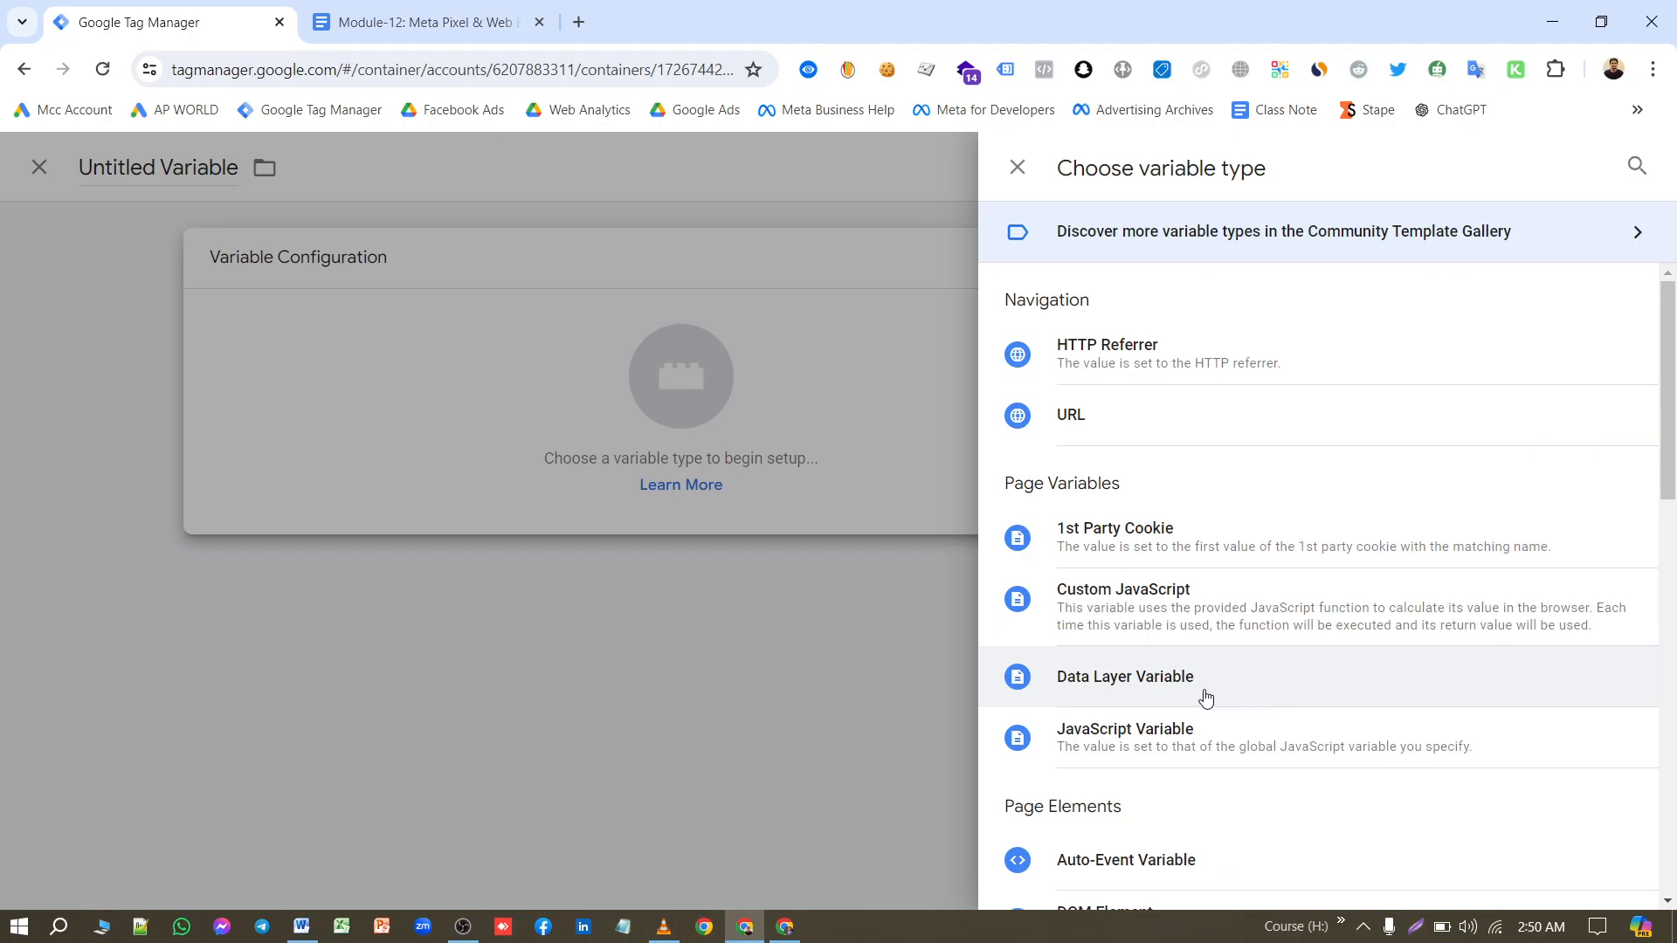
{"action": "left_click", "coordinate": [1205, 691]}
{"action": "left_click", "coordinate": [675, 469]}
{"action": "key", "text": "ctrl+v"}
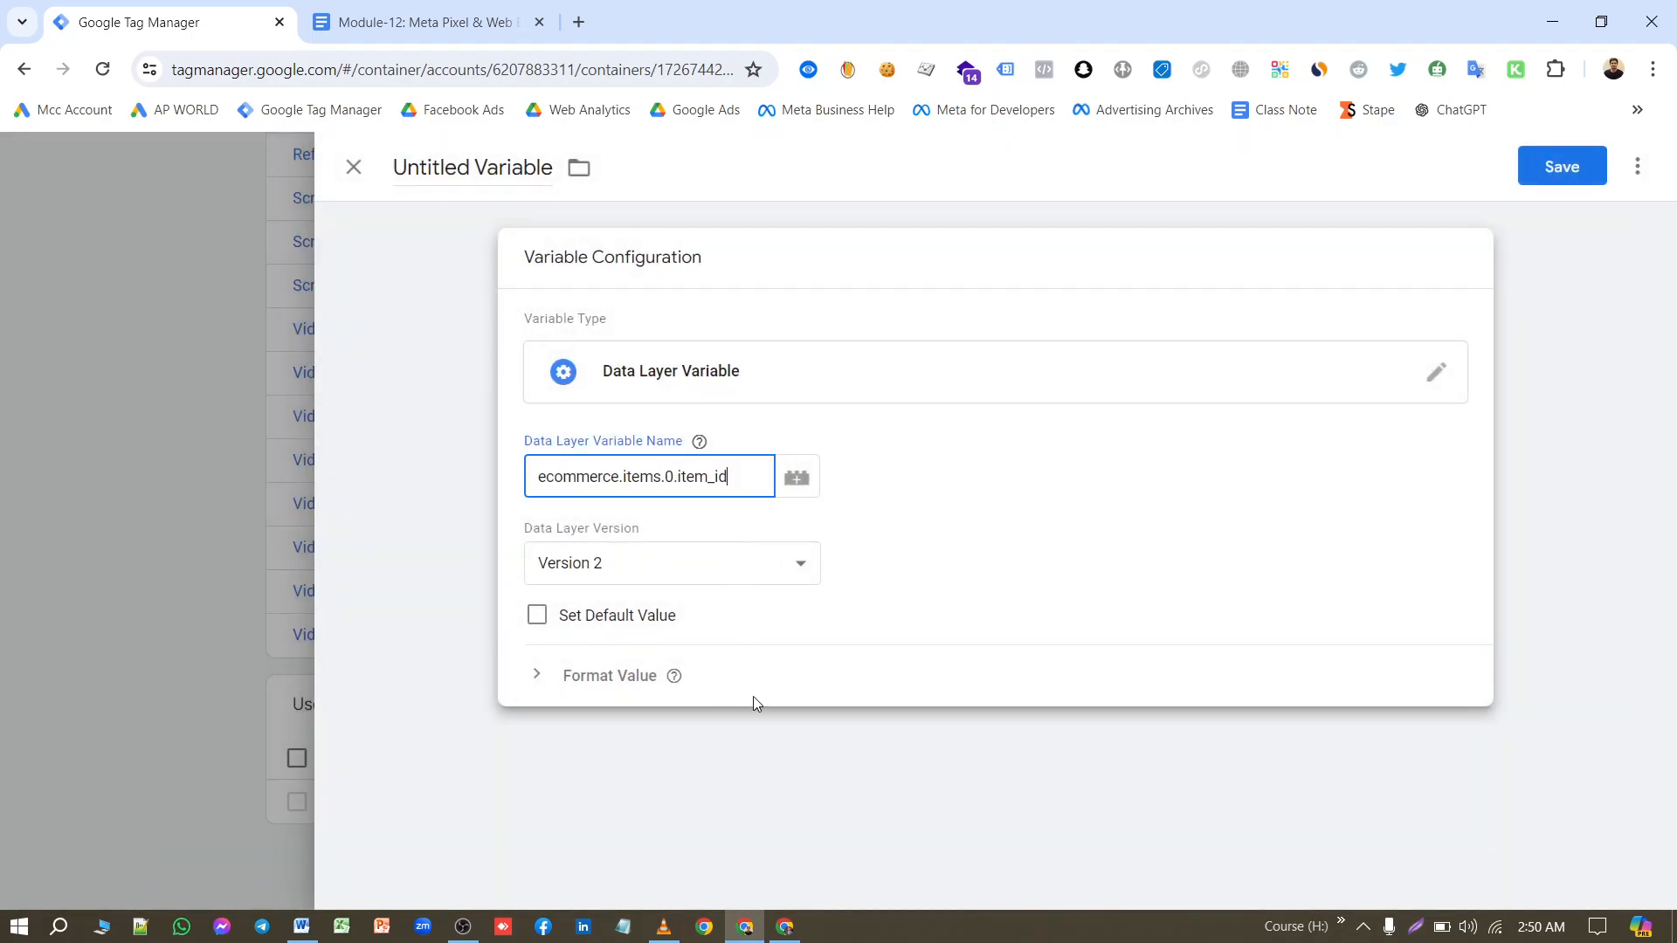
Step: Name the new variable "dlv - fb - product id", copied from the Module-12 notes, and save it
{"action": "left_click", "coordinate": [419, 22]}
{"action": "left_click_drag", "start_coordinate": [741, 609], "coordinate": [499, 608]}
{"action": "key", "text": "ctrl+c"}
{"action": "left_click", "coordinate": [166, 21]}
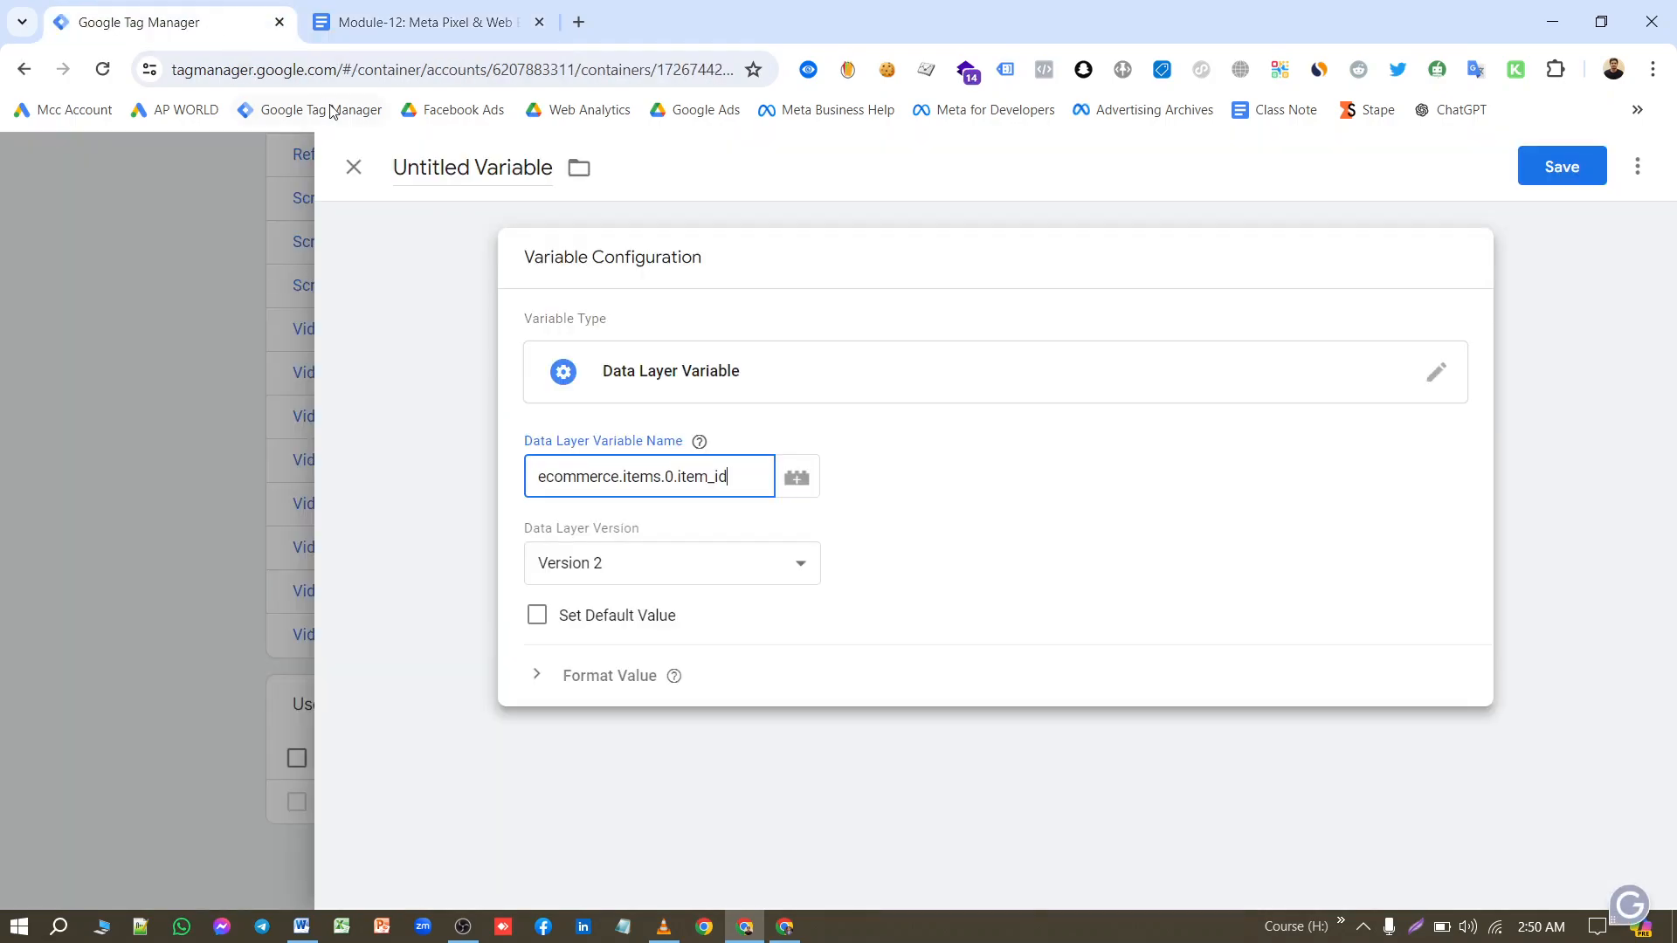
{"action": "double_click", "coordinate": [476, 164]}
{"action": "key", "text": "ctrl+v"}
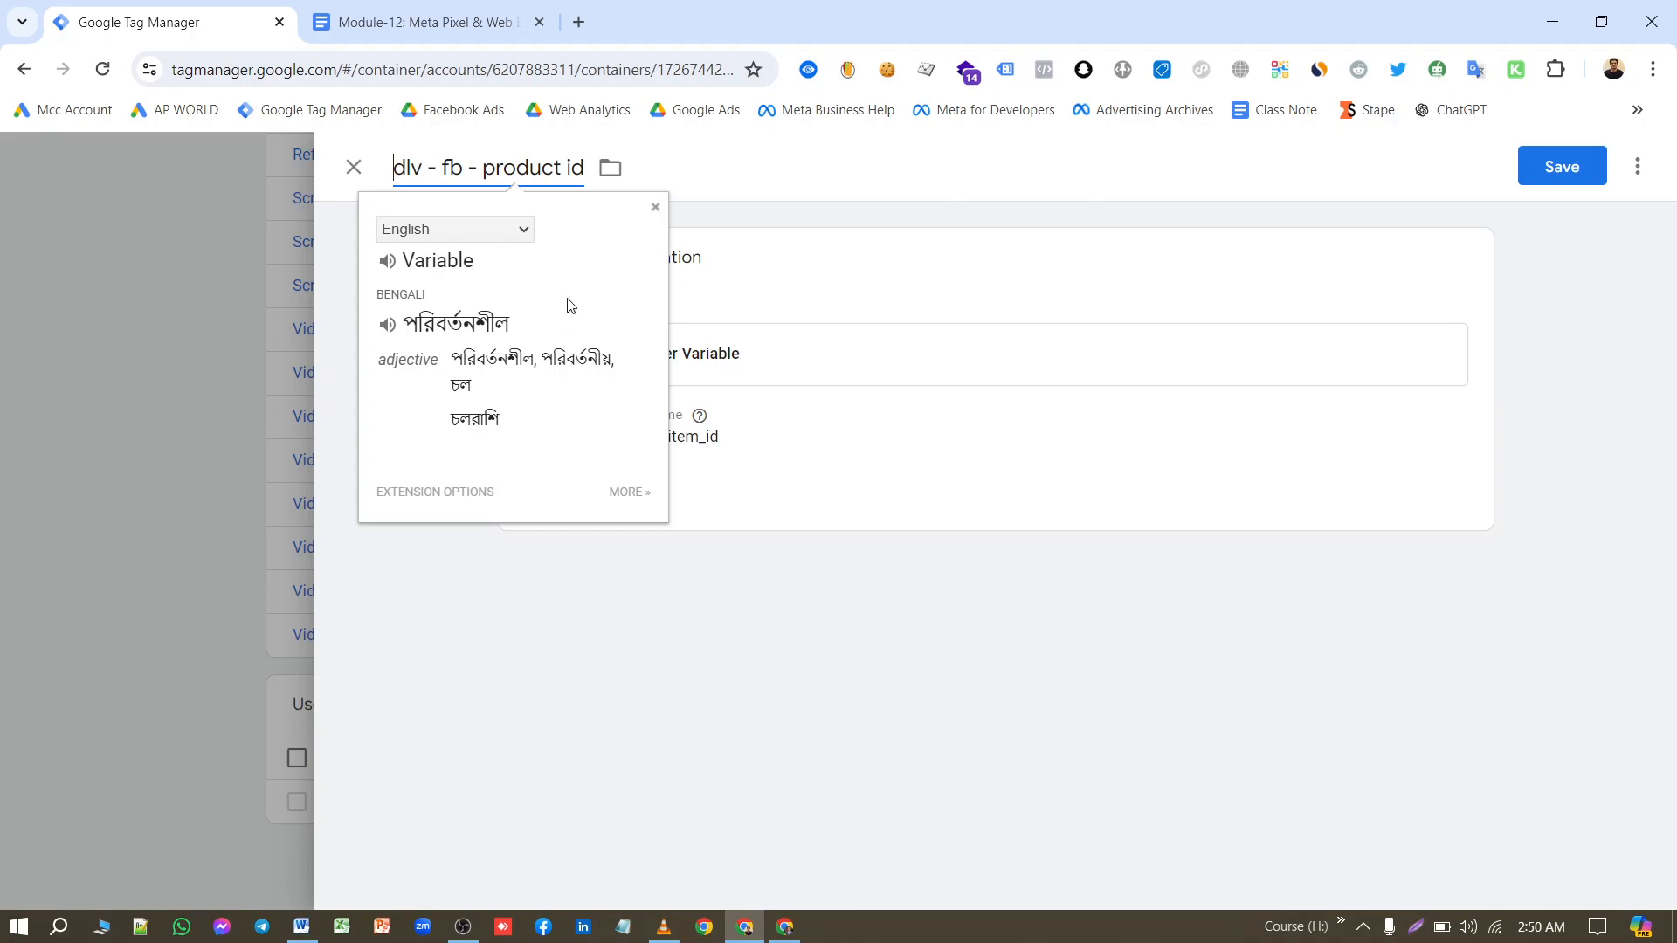
{"action": "left_click", "coordinate": [444, 22]}
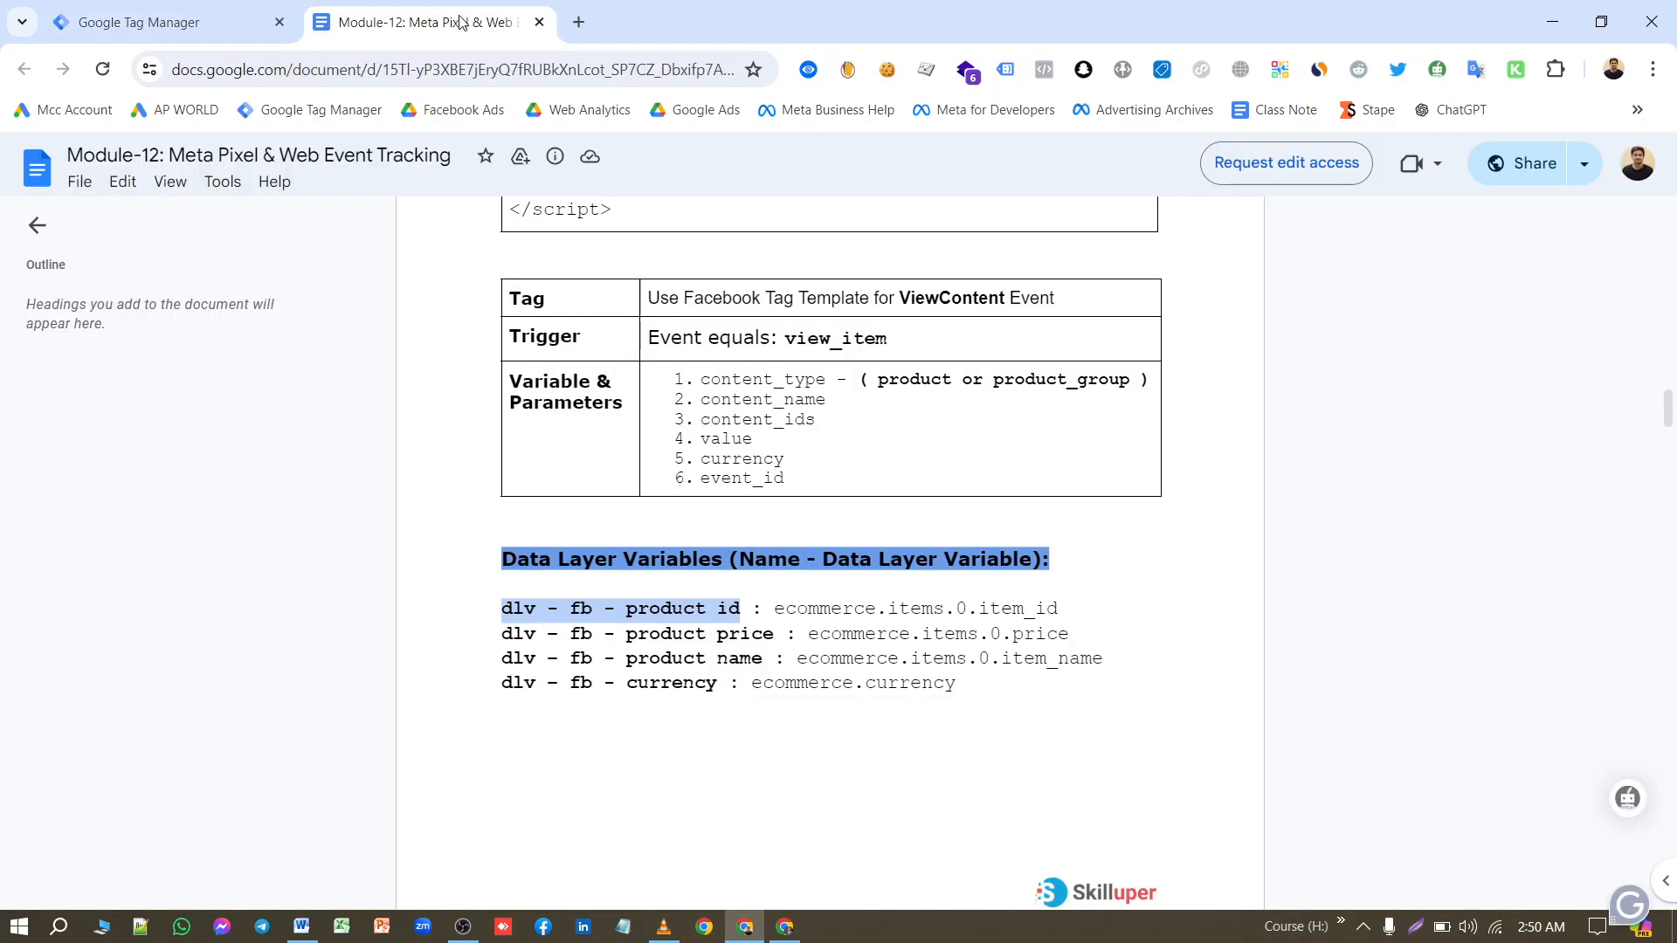
{"action": "left_click", "coordinate": [218, 23]}
{"action": "left_click", "coordinate": [1562, 166]}
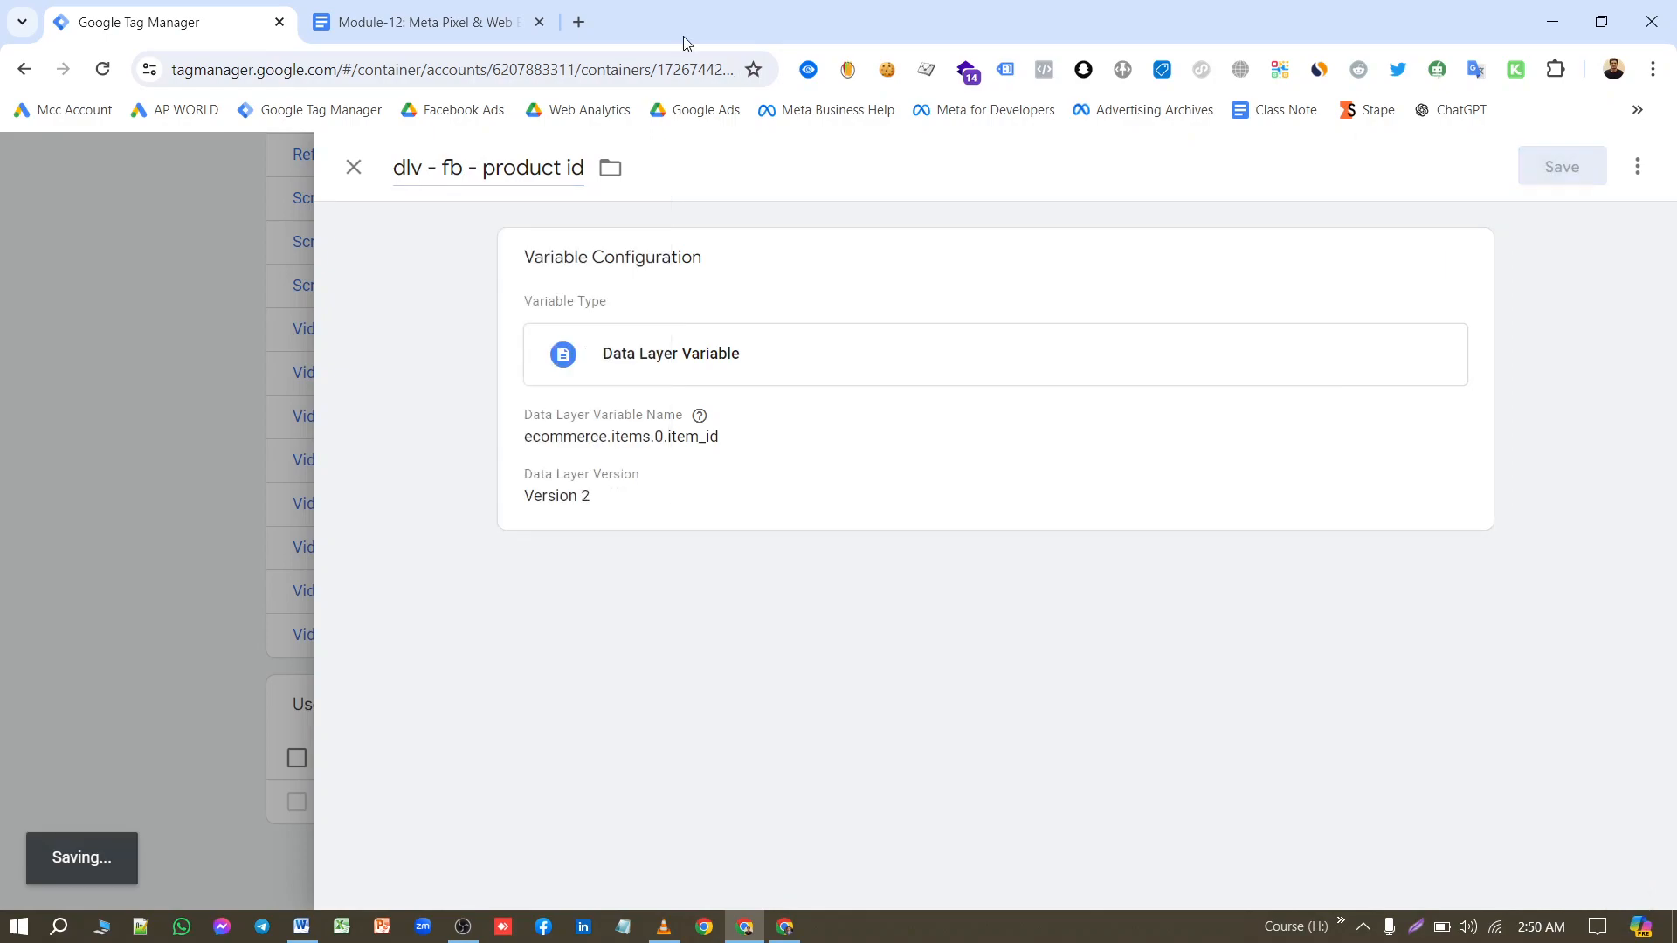
Step: Copy ecommerce.items.0.price from the notes and create another Data Layer Variable in Tag Manager with that path
{"action": "left_click", "coordinate": [428, 22]}
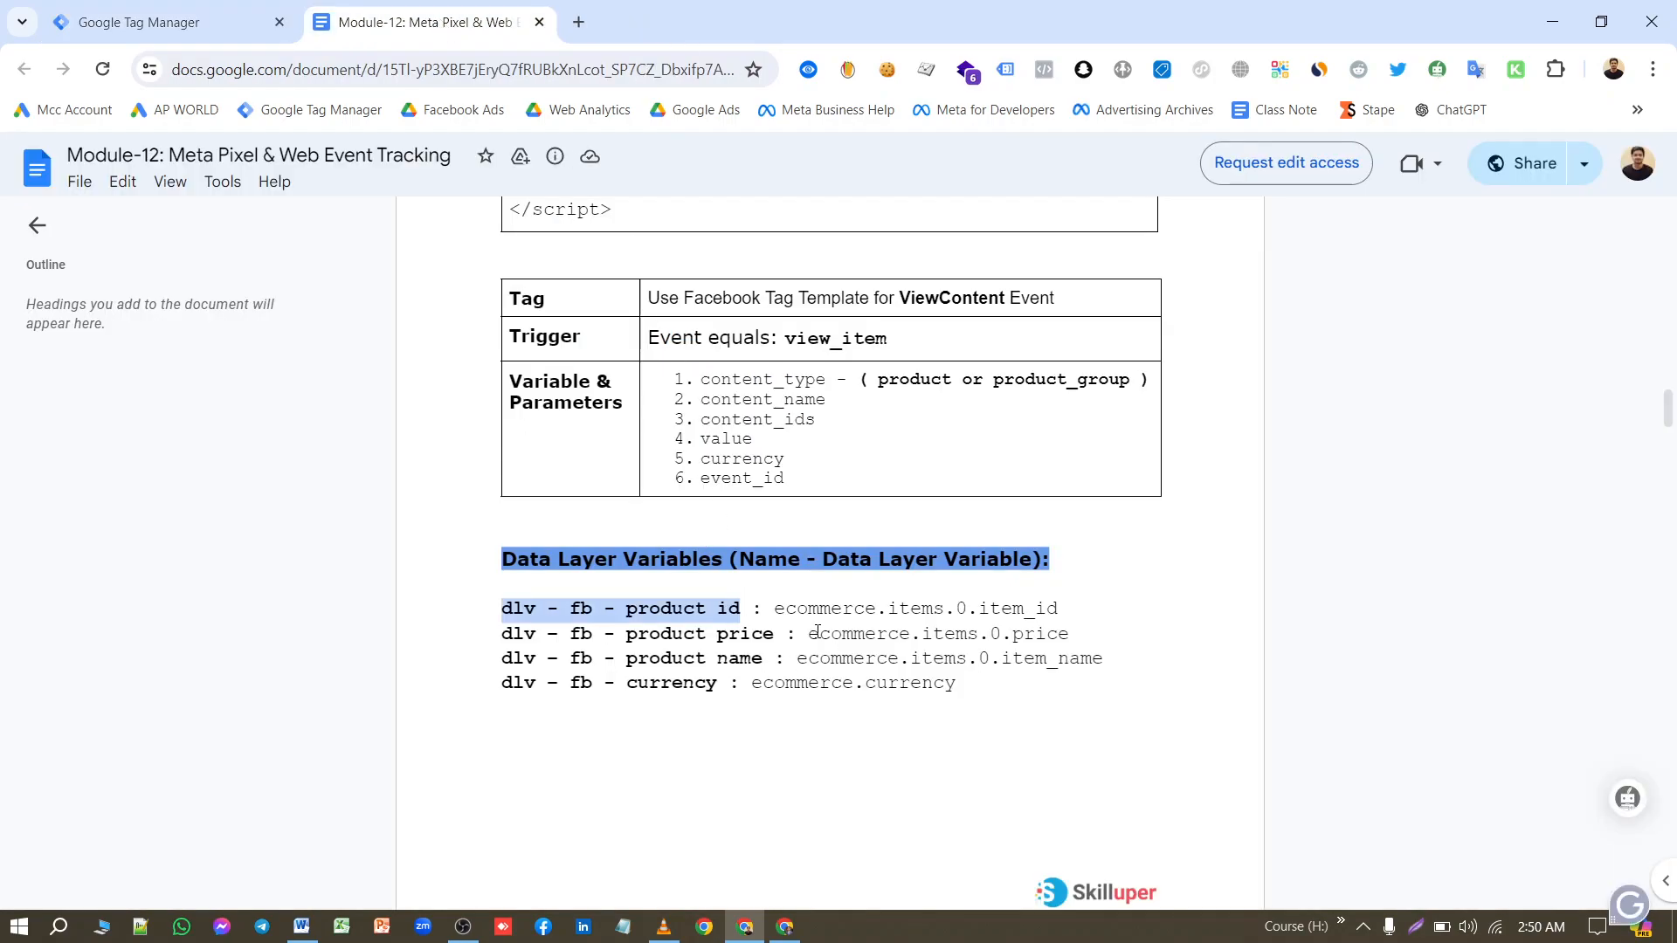
{"action": "left_click_drag", "start_coordinate": [809, 633], "coordinate": [1085, 642]}
{"action": "key", "text": "ctrl+c"}
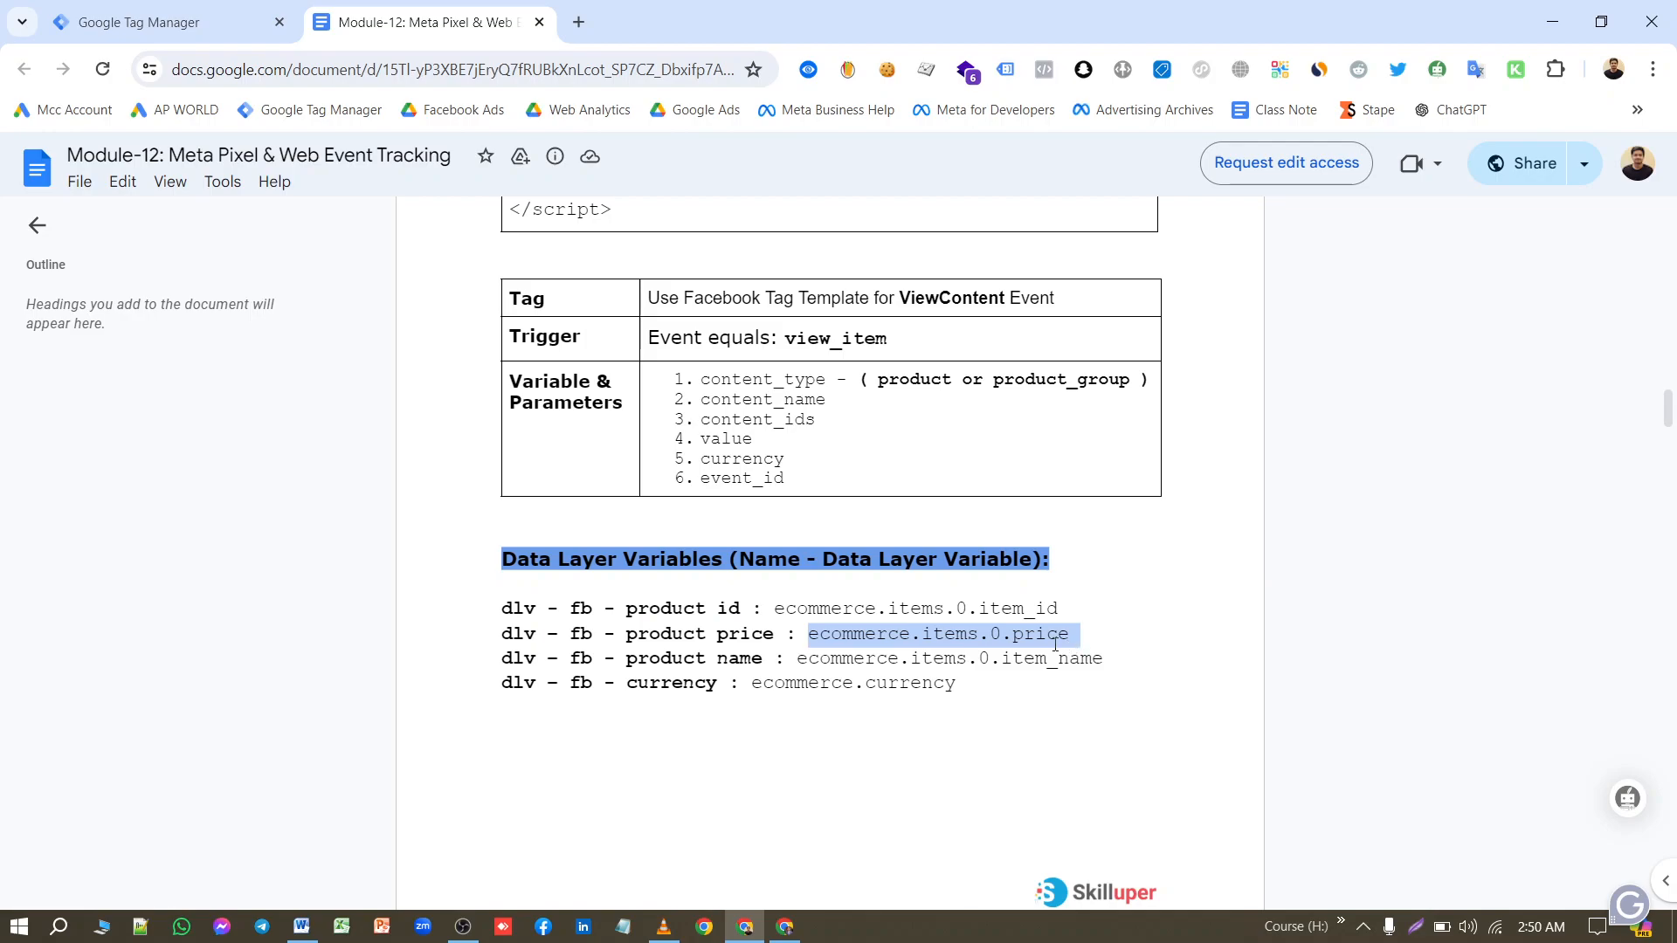
{"action": "left_click", "coordinate": [179, 24]}
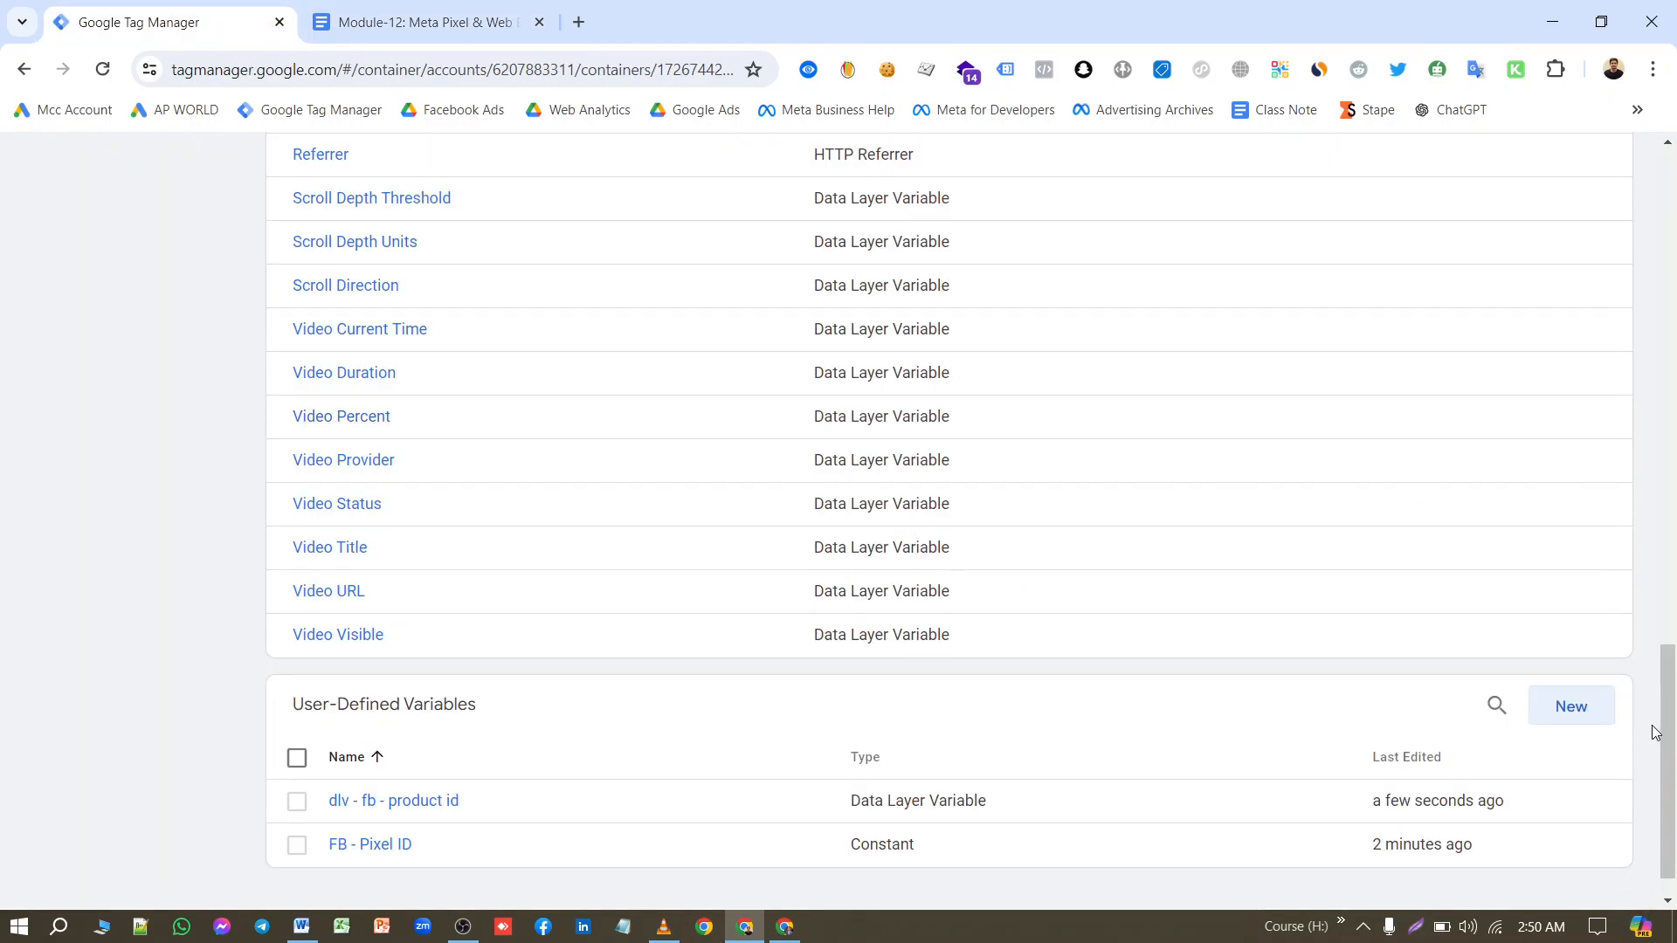
{"action": "left_click", "coordinate": [1590, 714]}
{"action": "left_click", "coordinate": [856, 322]}
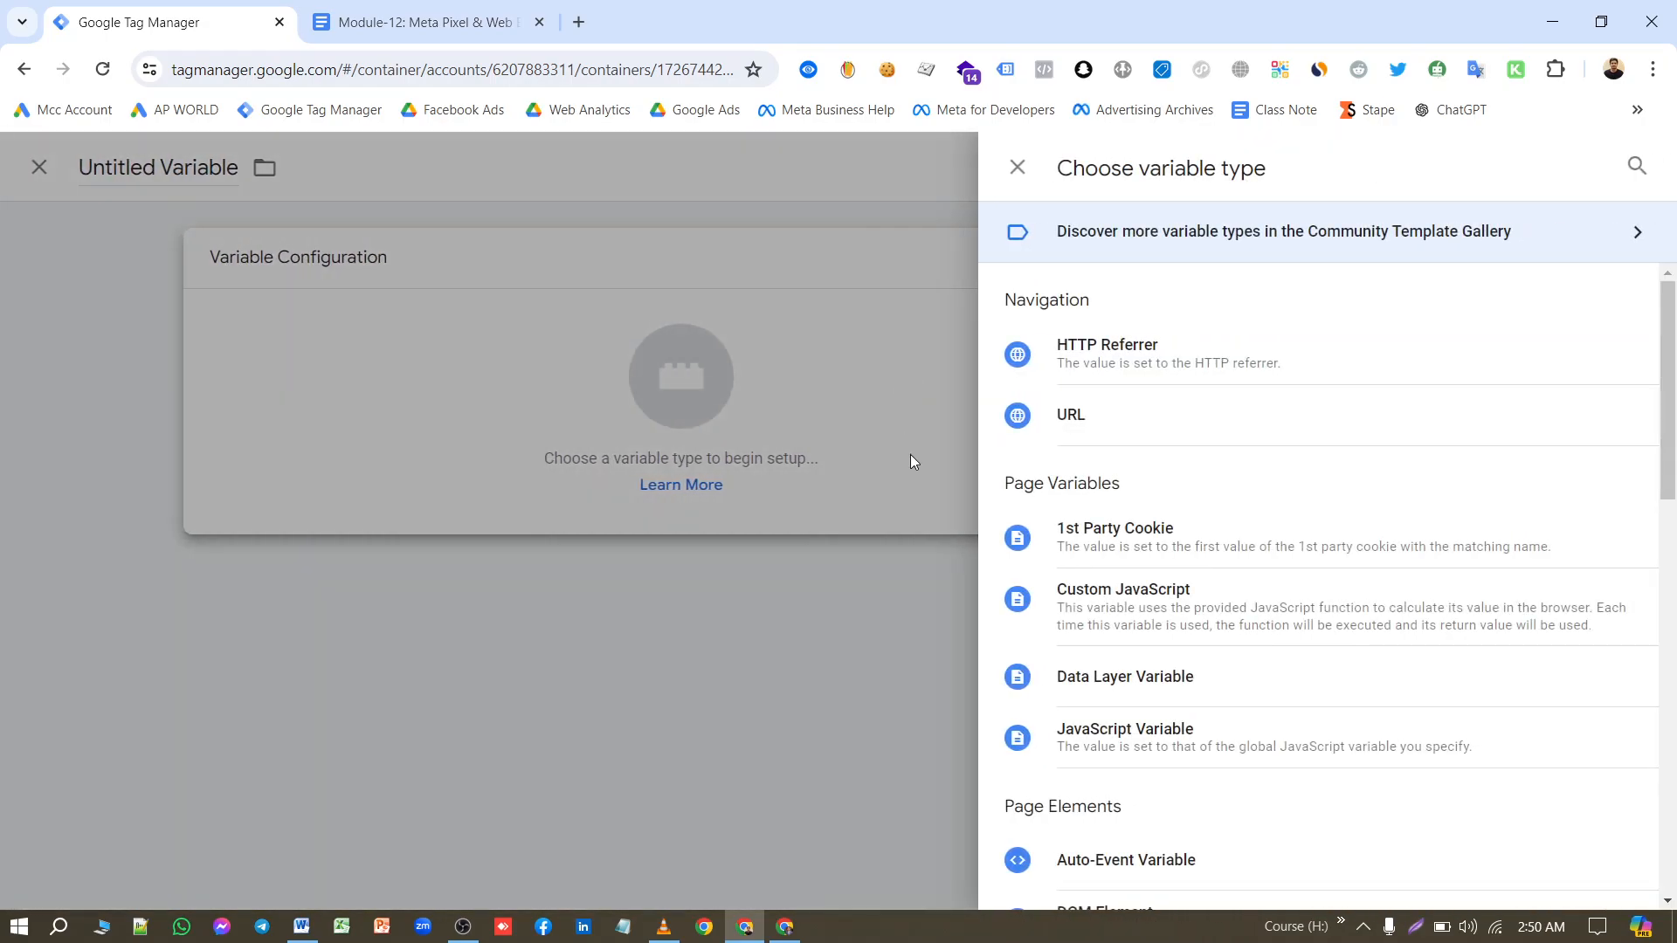
{"action": "left_click", "coordinate": [1125, 676]}
{"action": "left_click", "coordinate": [673, 467]}
{"action": "key", "text": "ctrl+v"}
Step: Name the price variable "dlv – fb - product price", copied from the notes, and save it
{"action": "left_click", "coordinate": [475, 28]}
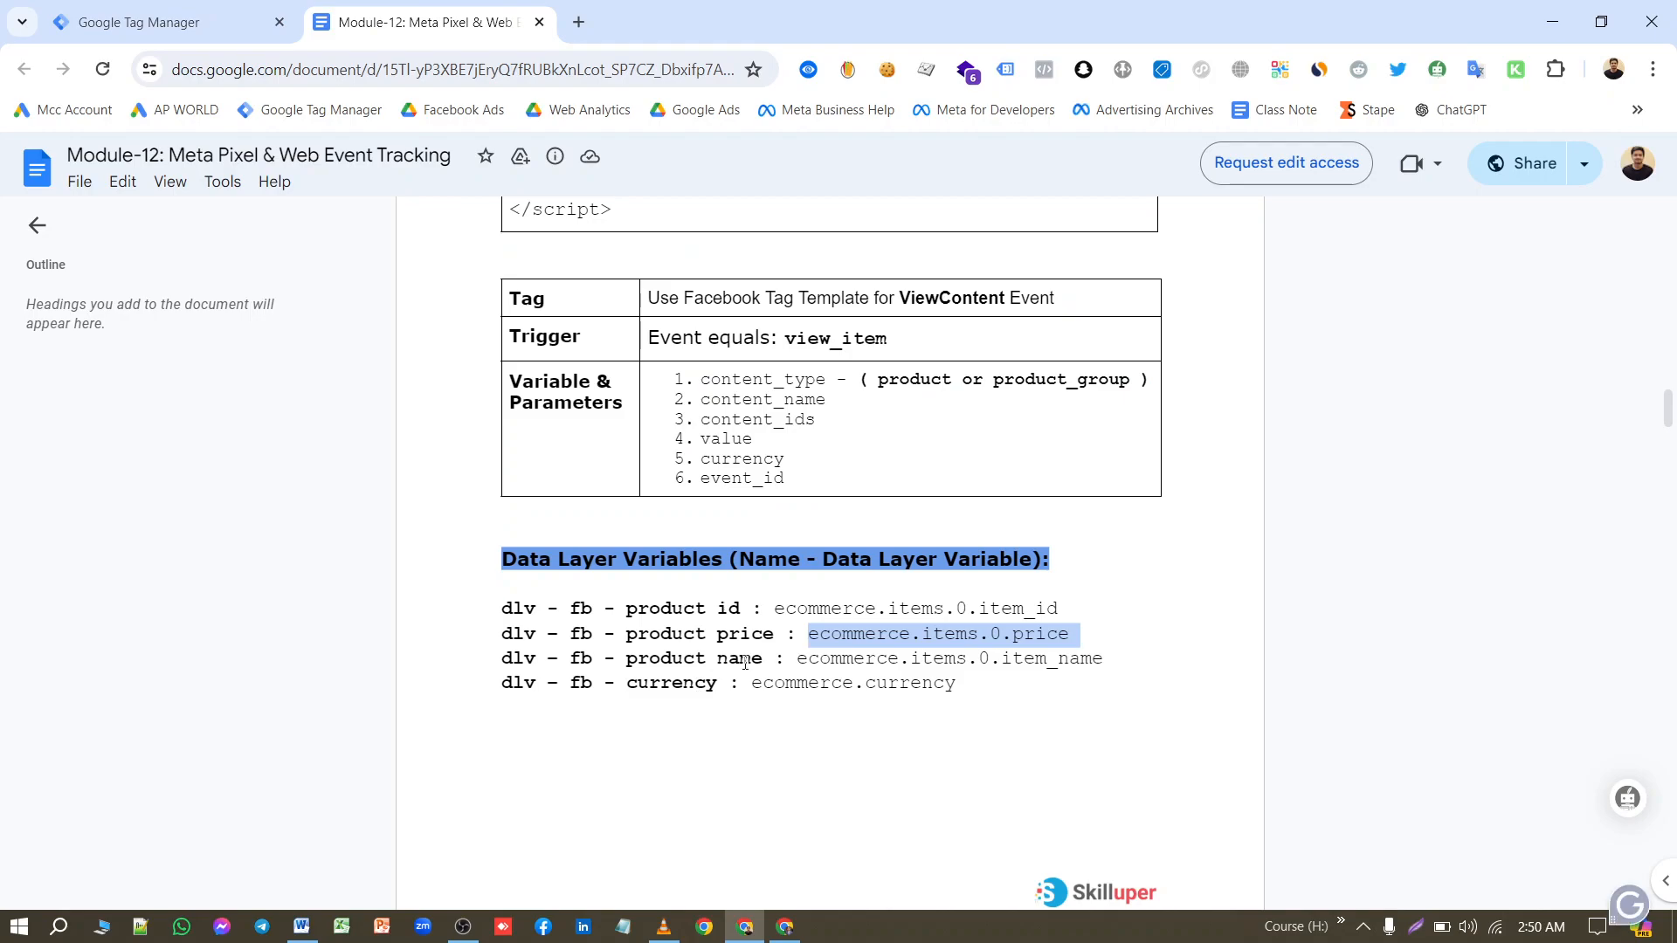
{"action": "left_click_drag", "start_coordinate": [774, 635], "coordinate": [503, 624]}
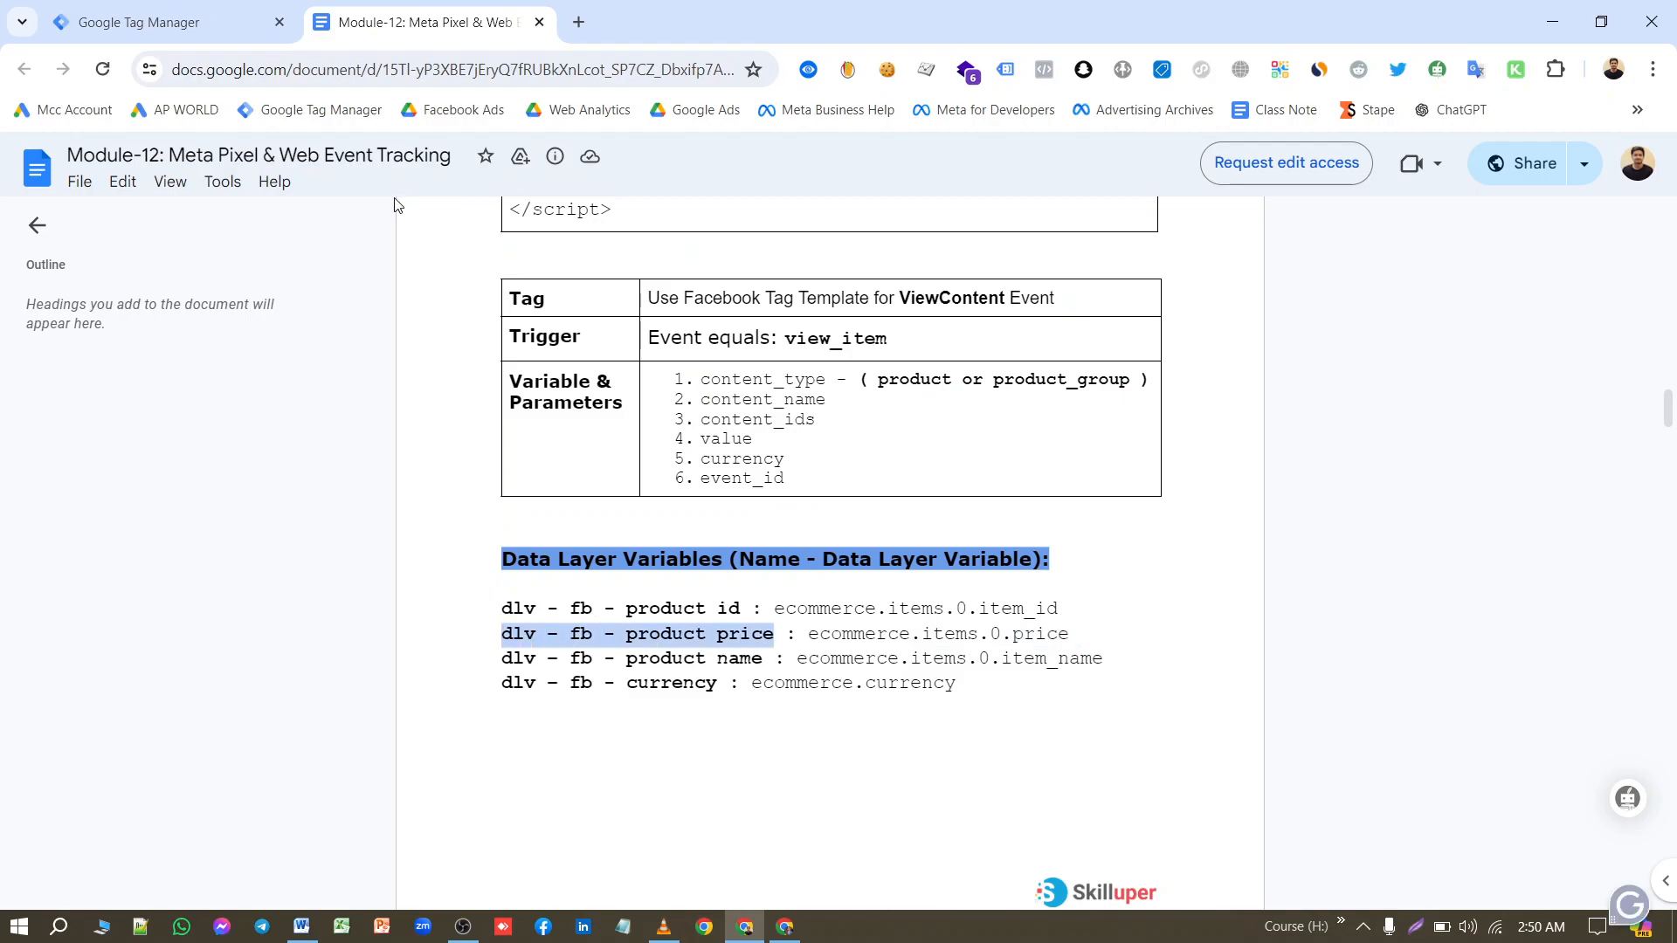
{"action": "left_click", "coordinate": [161, 22]}
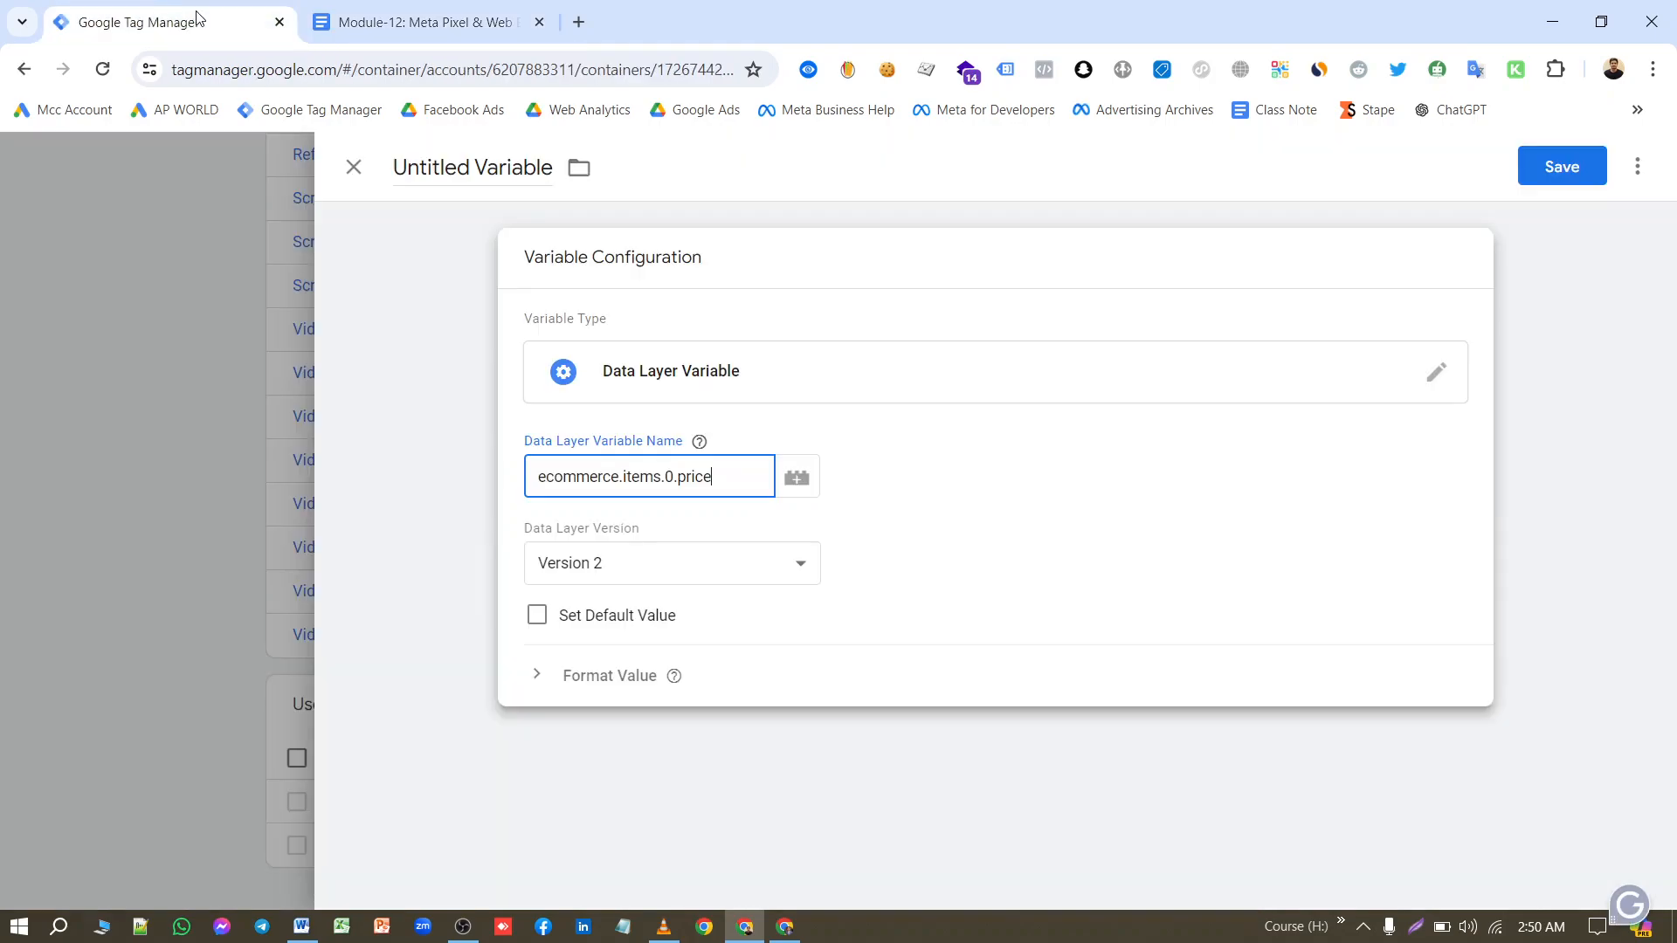
{"action": "left_click", "coordinate": [470, 175]}
{"action": "triple_click", "coordinate": [470, 181]}
{"action": "type", "text": "dlv – fb - product price"}
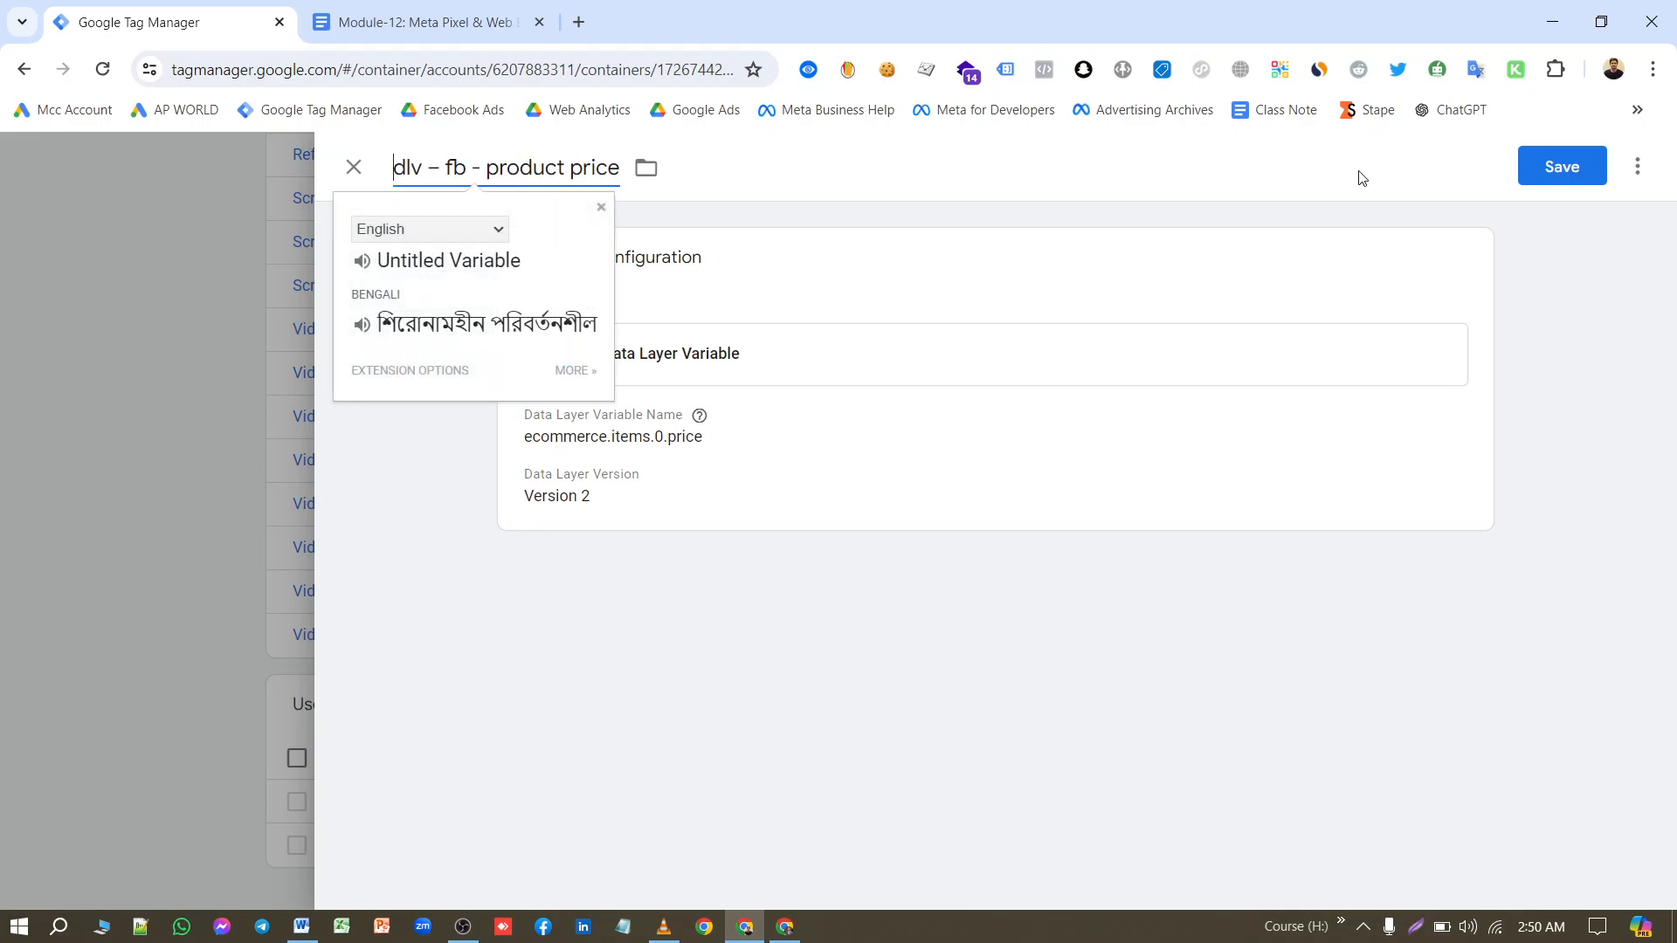
{"action": "left_click", "coordinate": [1562, 168]}
Step: Copy ecommerce.items.0.item_name from the notes and create a Data Layer Variable in Tag Manager that uses it
{"action": "left_click", "coordinate": [419, 22]}
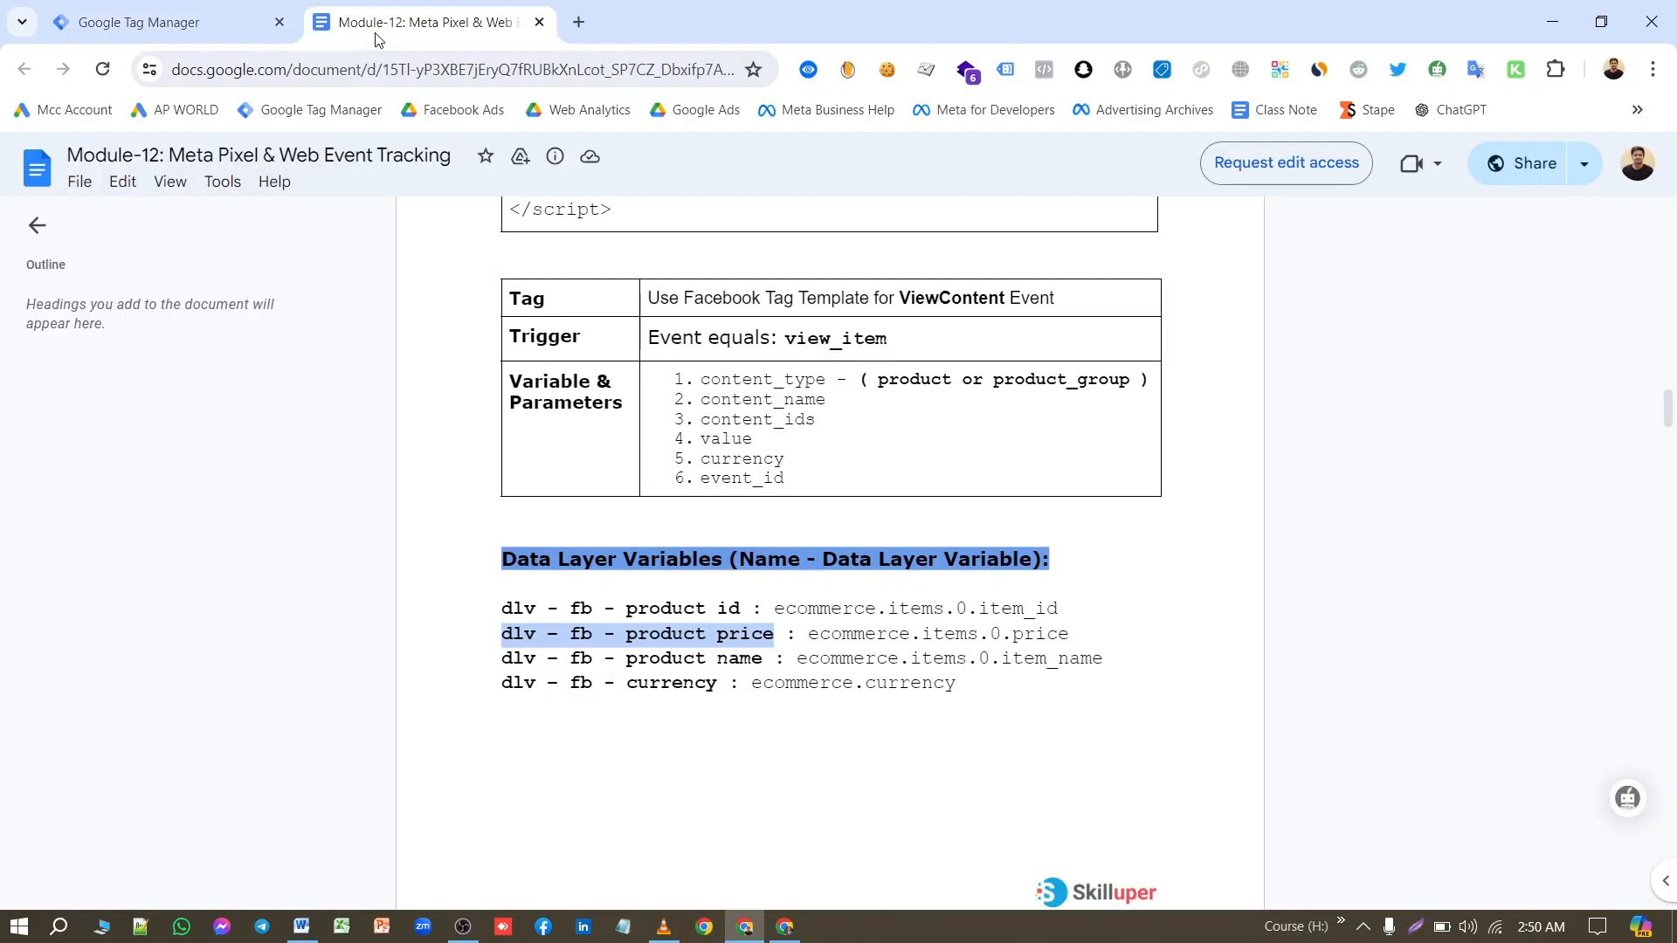
{"action": "left_click_drag", "start_coordinate": [797, 658], "coordinate": [1114, 653]}
{"action": "key", "text": "ctrl+c"}
{"action": "left_click", "coordinate": [166, 22]}
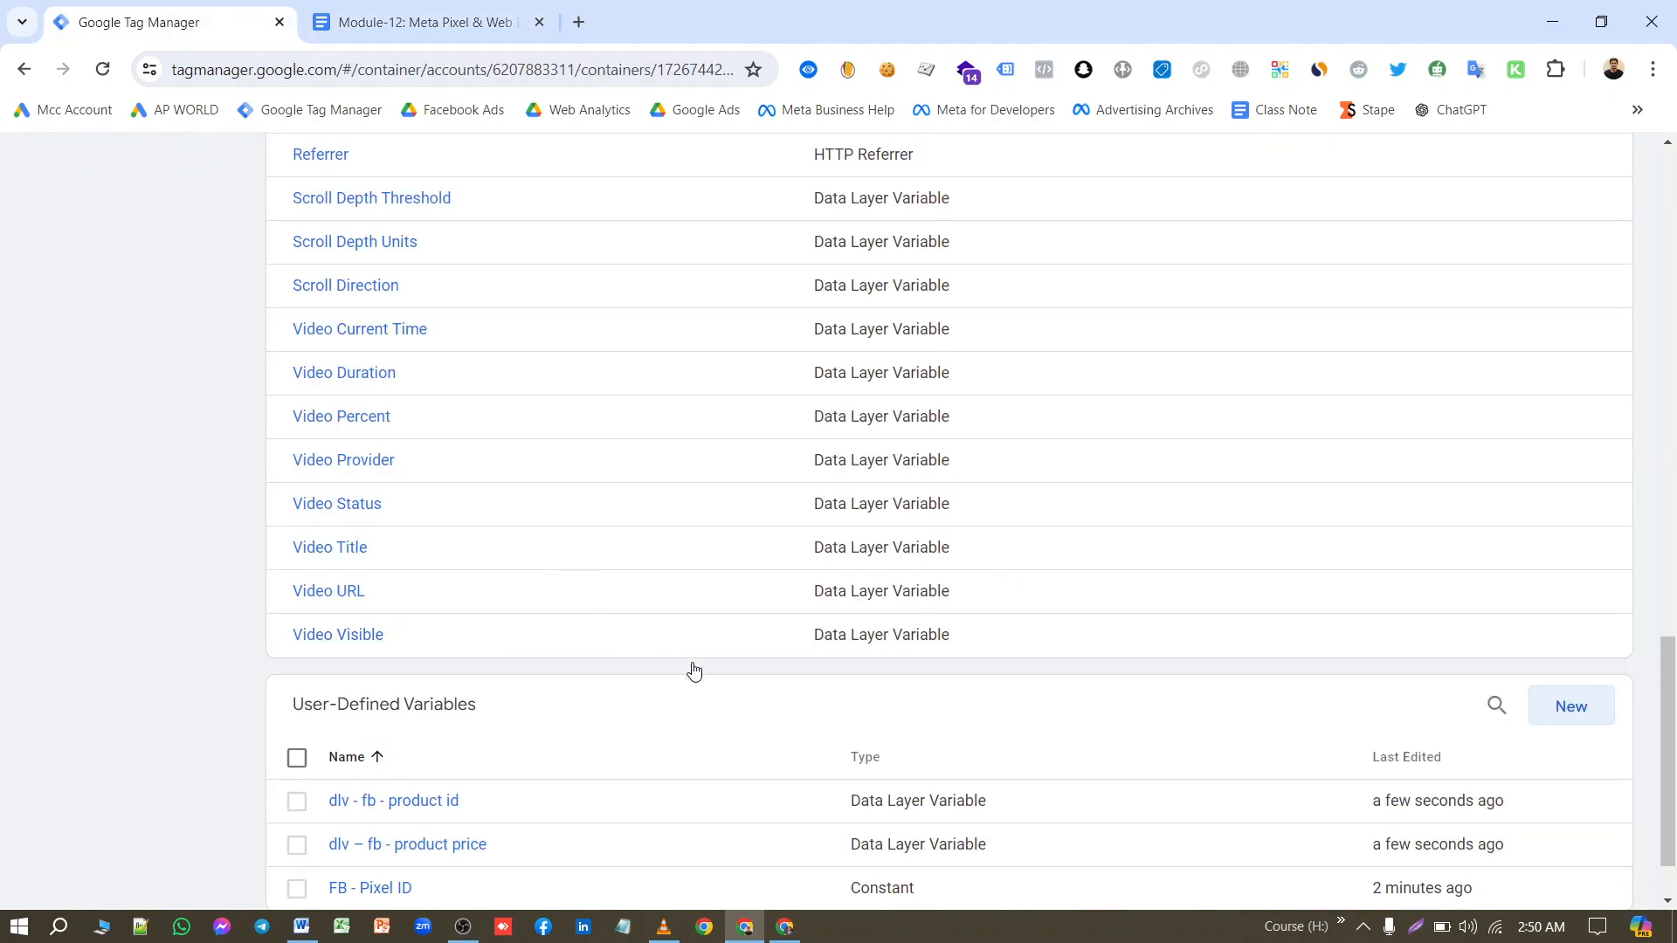
{"action": "left_click", "coordinate": [1541, 699]}
{"action": "left_click", "coordinate": [1171, 385]}
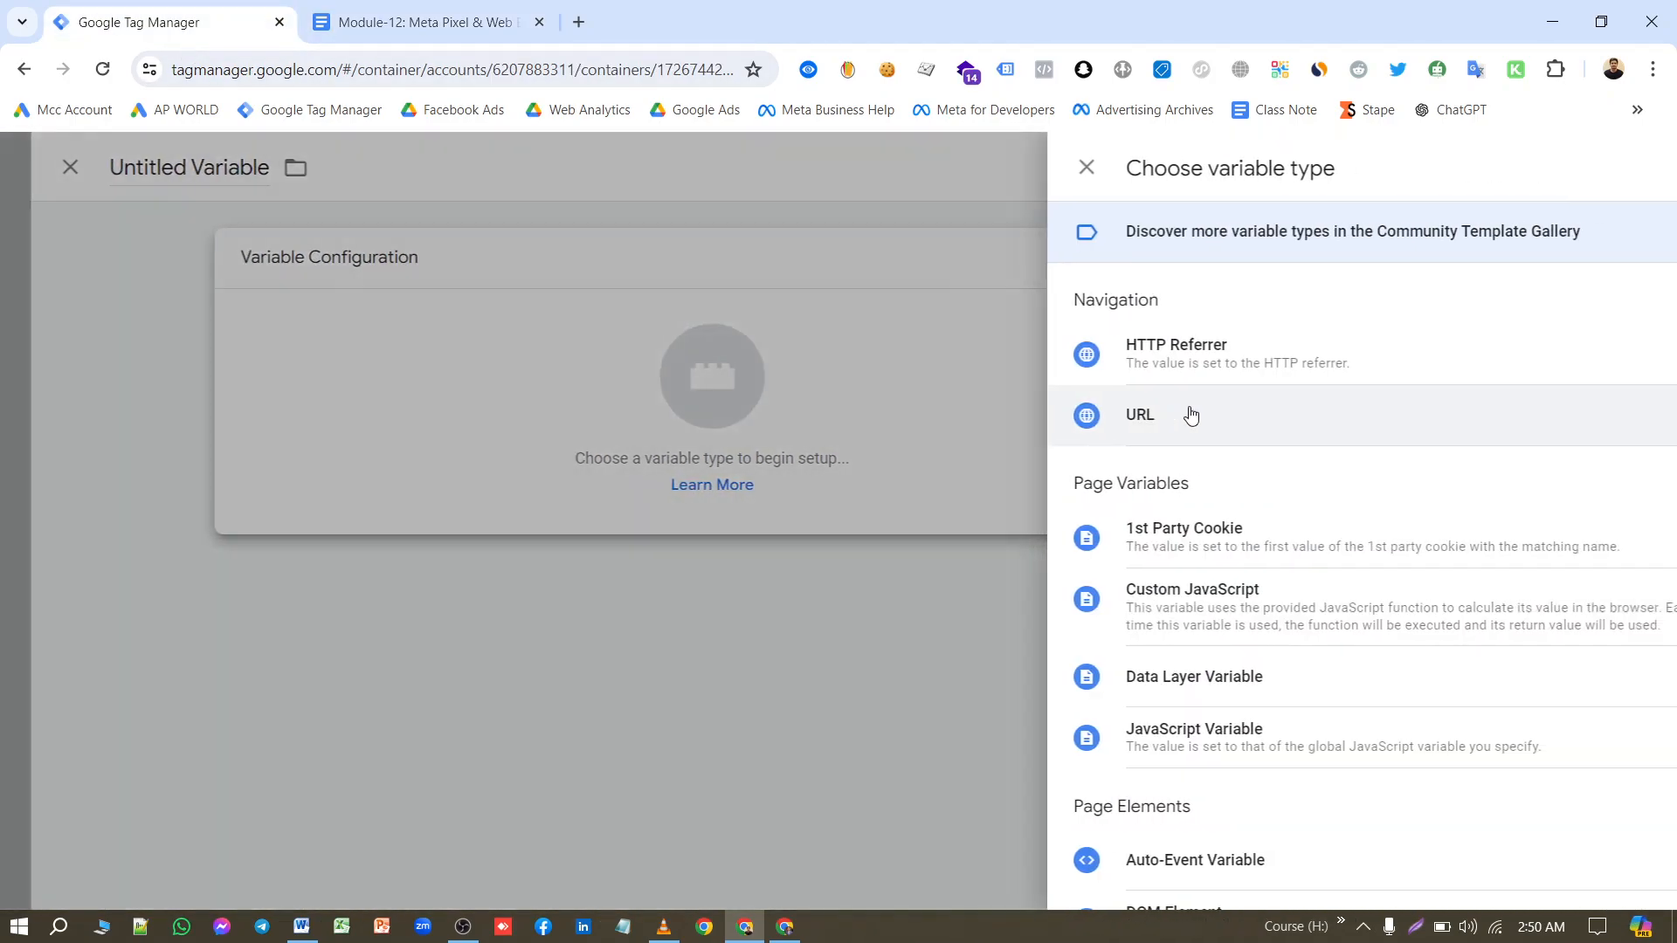
{"action": "scroll", "coordinate": [1214, 480], "scroll_direction": "down", "scroll_amount": 2}
{"action": "left_click", "coordinate": [1223, 585]}
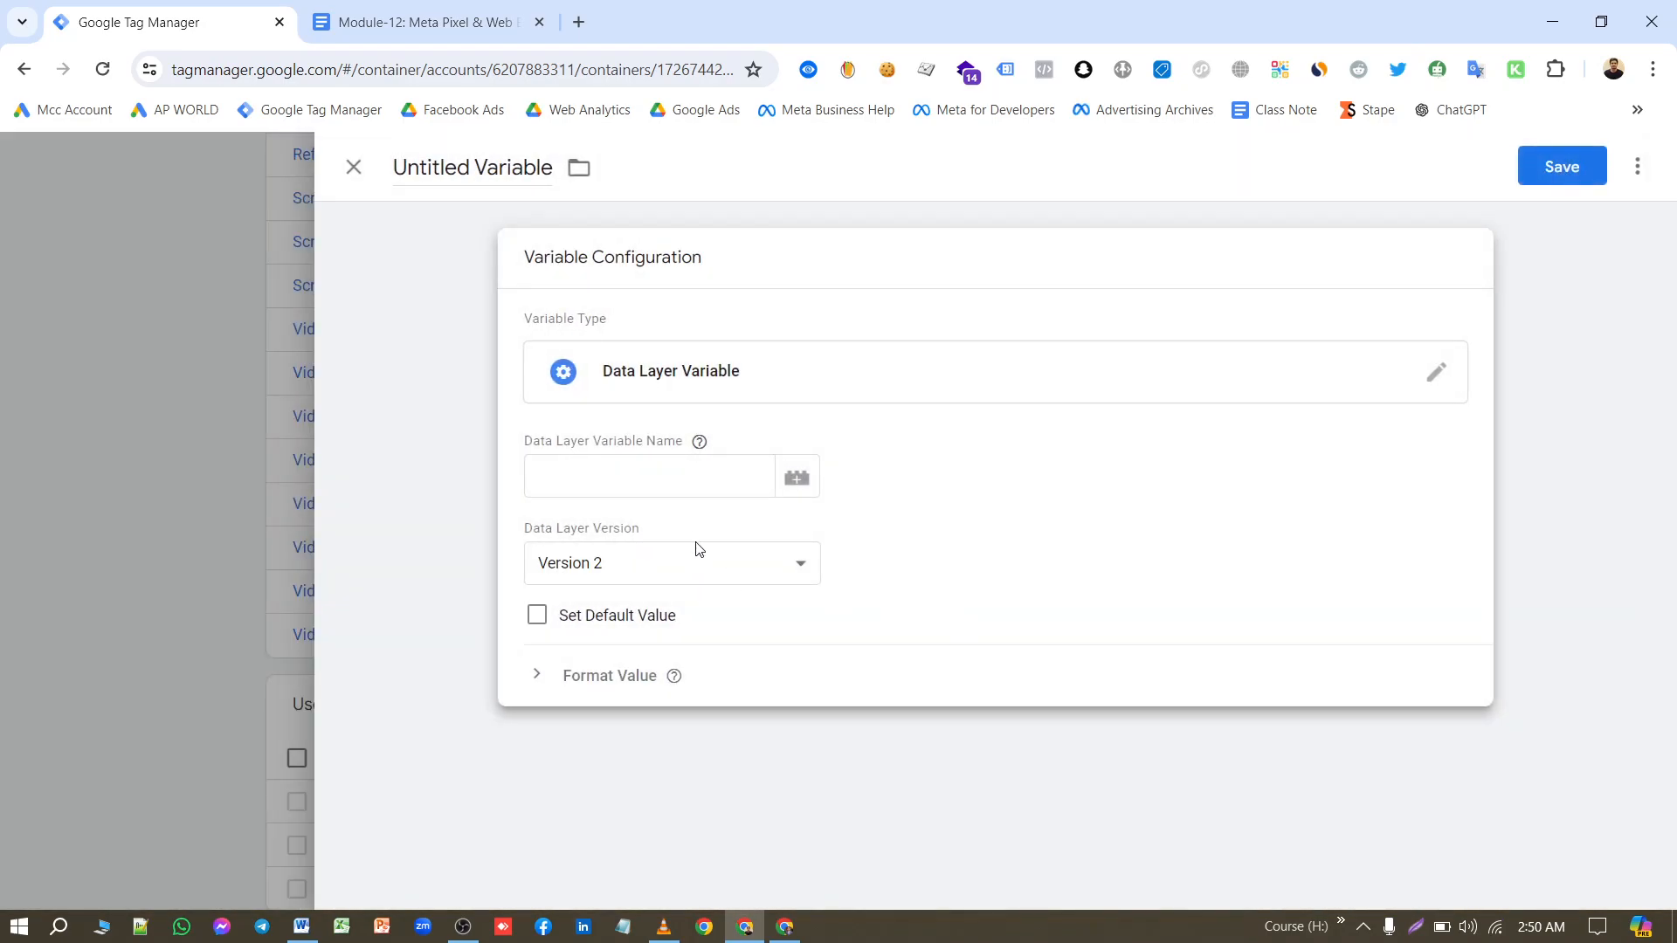
{"action": "left_click", "coordinate": [688, 473]}
{"action": "key", "text": "ctrl+v"}
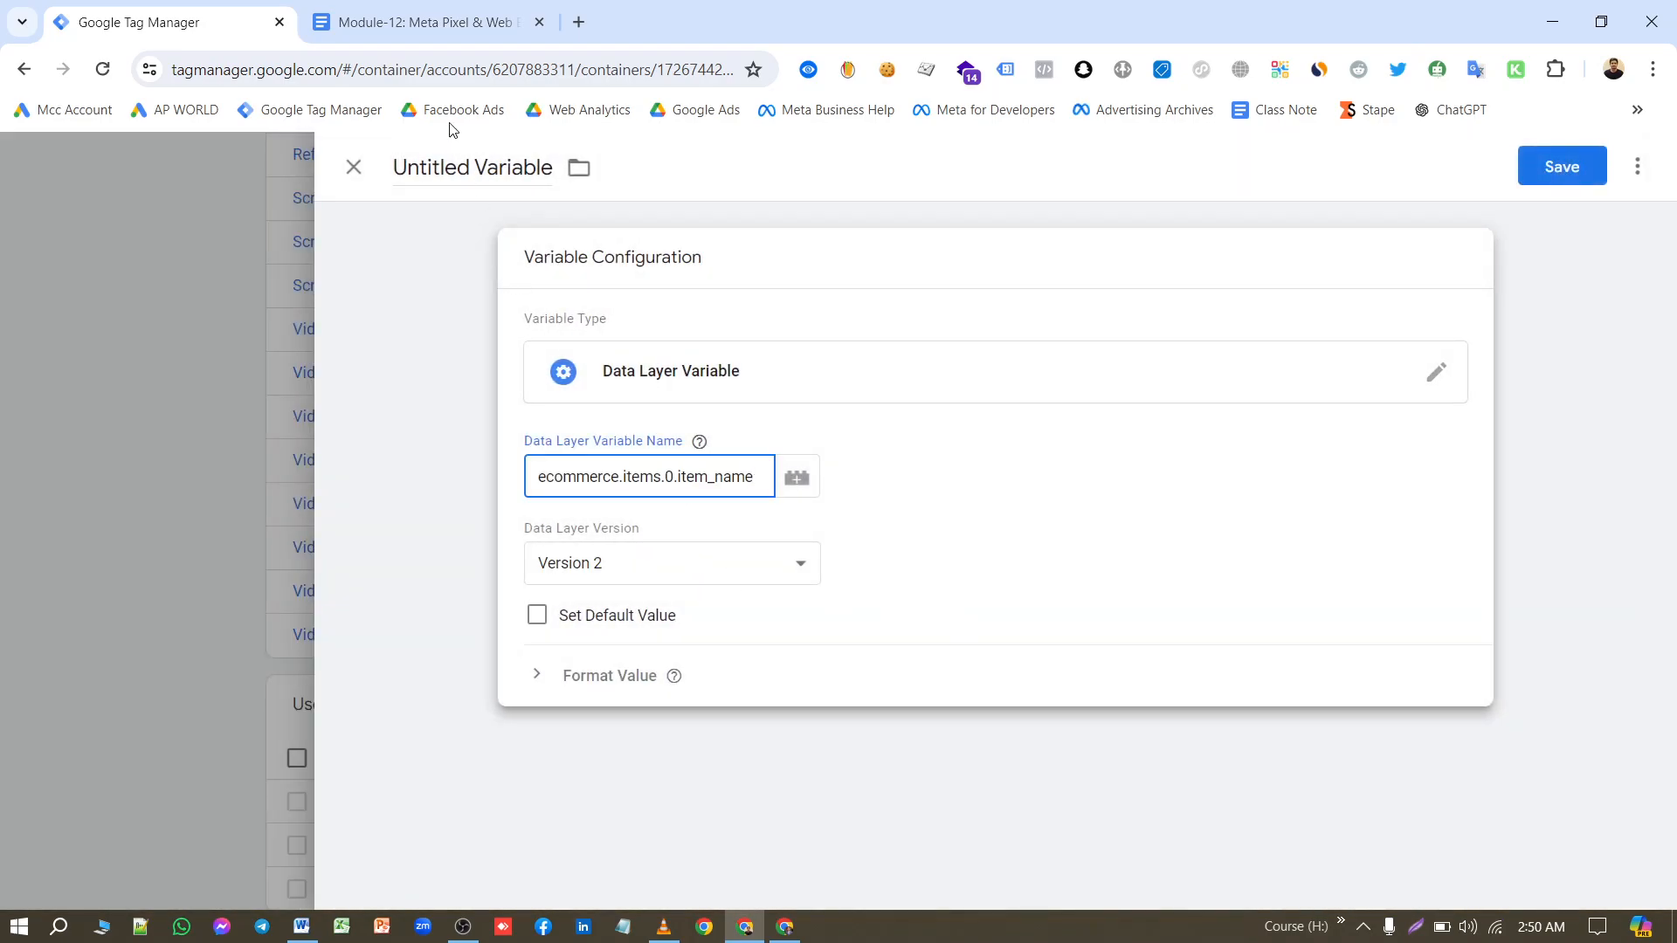
Step: Name the item name variable "dlv – fb - product name", copied from the notes, and save it
{"action": "left_click", "coordinate": [419, 21]}
{"action": "left_click_drag", "start_coordinate": [761, 658], "coordinate": [501, 659]}
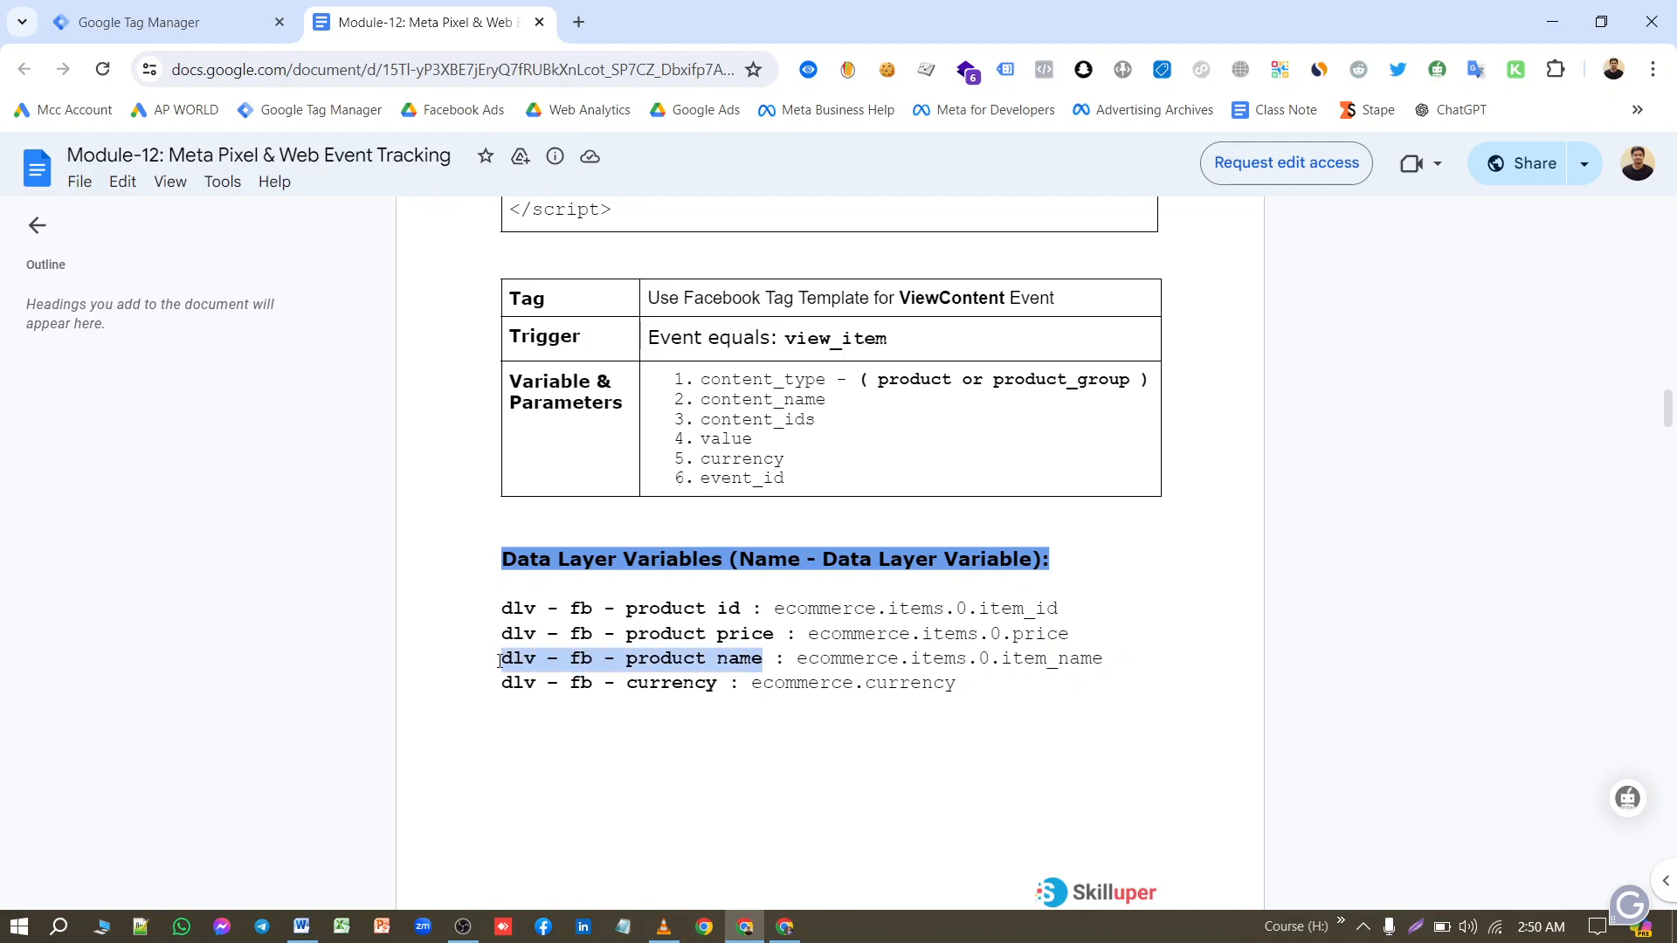
{"action": "left_click", "coordinate": [83, 19]}
{"action": "left_click", "coordinate": [480, 150]}
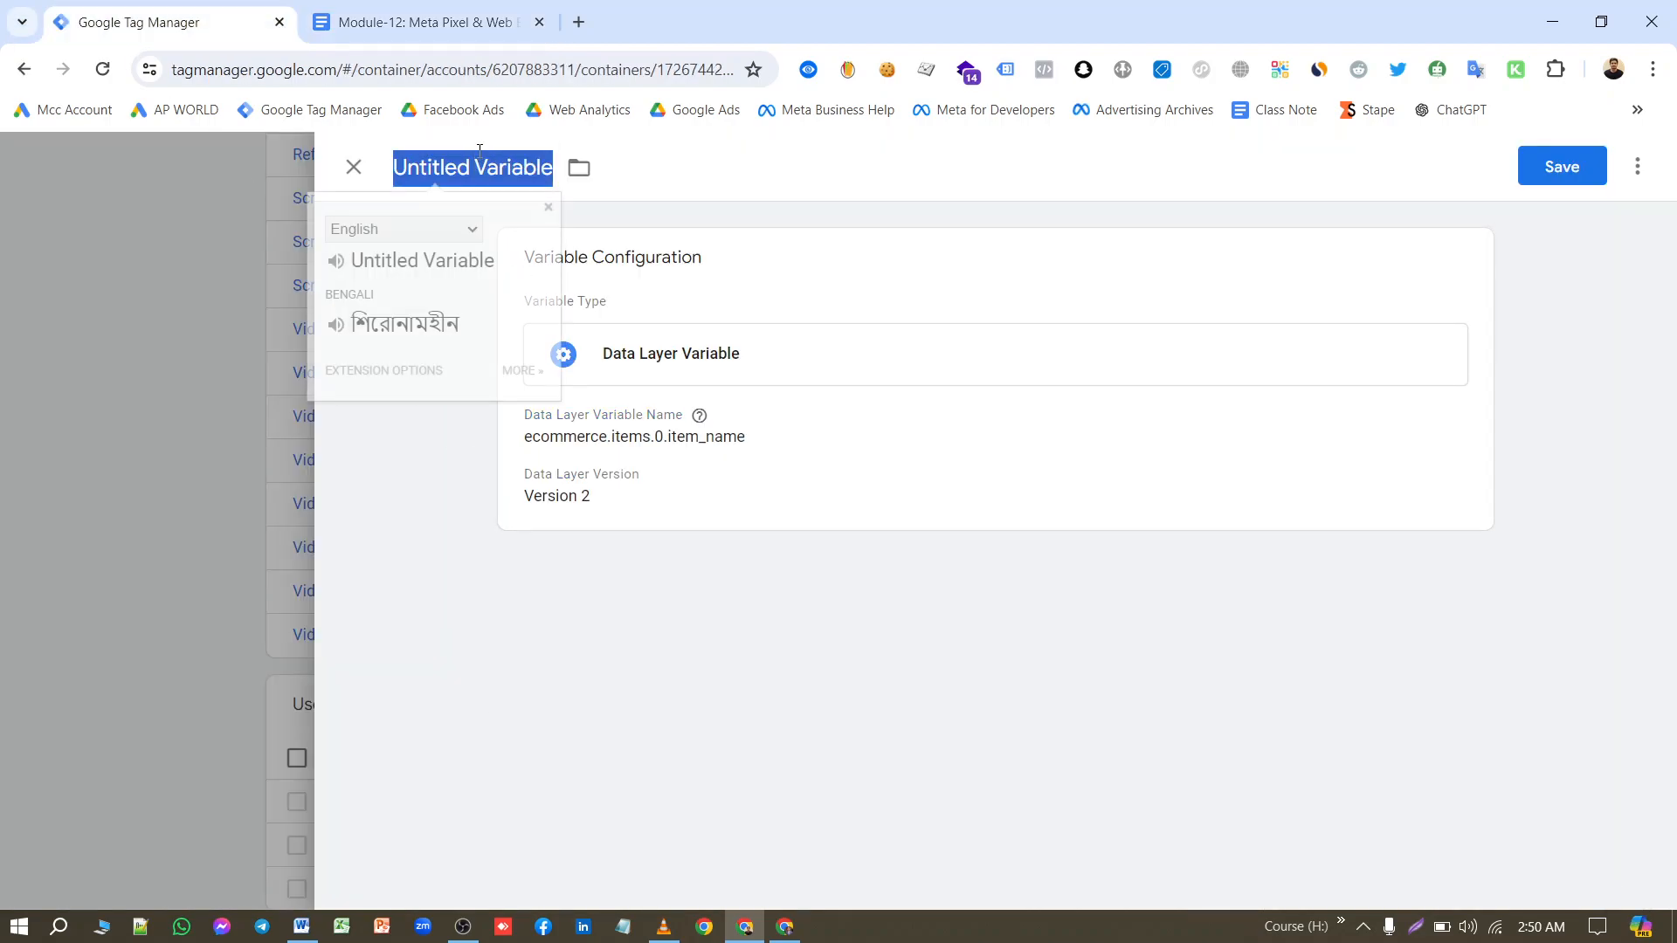
{"action": "key", "text": "BackSpace"}
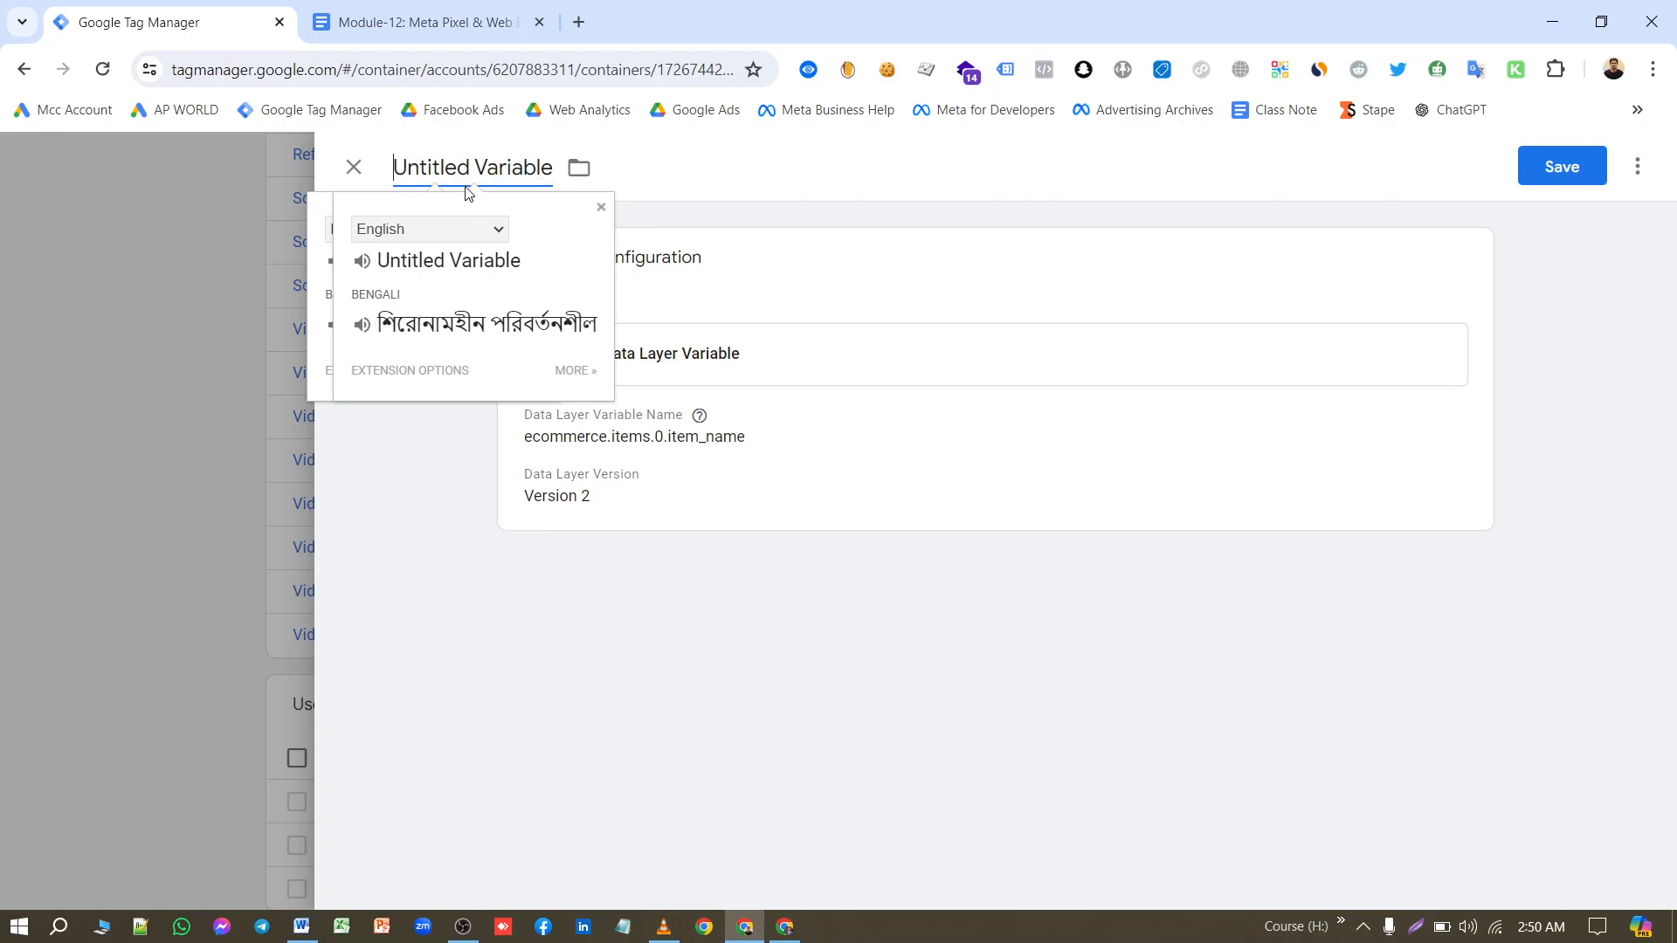
{"action": "left_click", "coordinate": [379, 29]}
{"action": "left_click", "coordinate": [176, 26]}
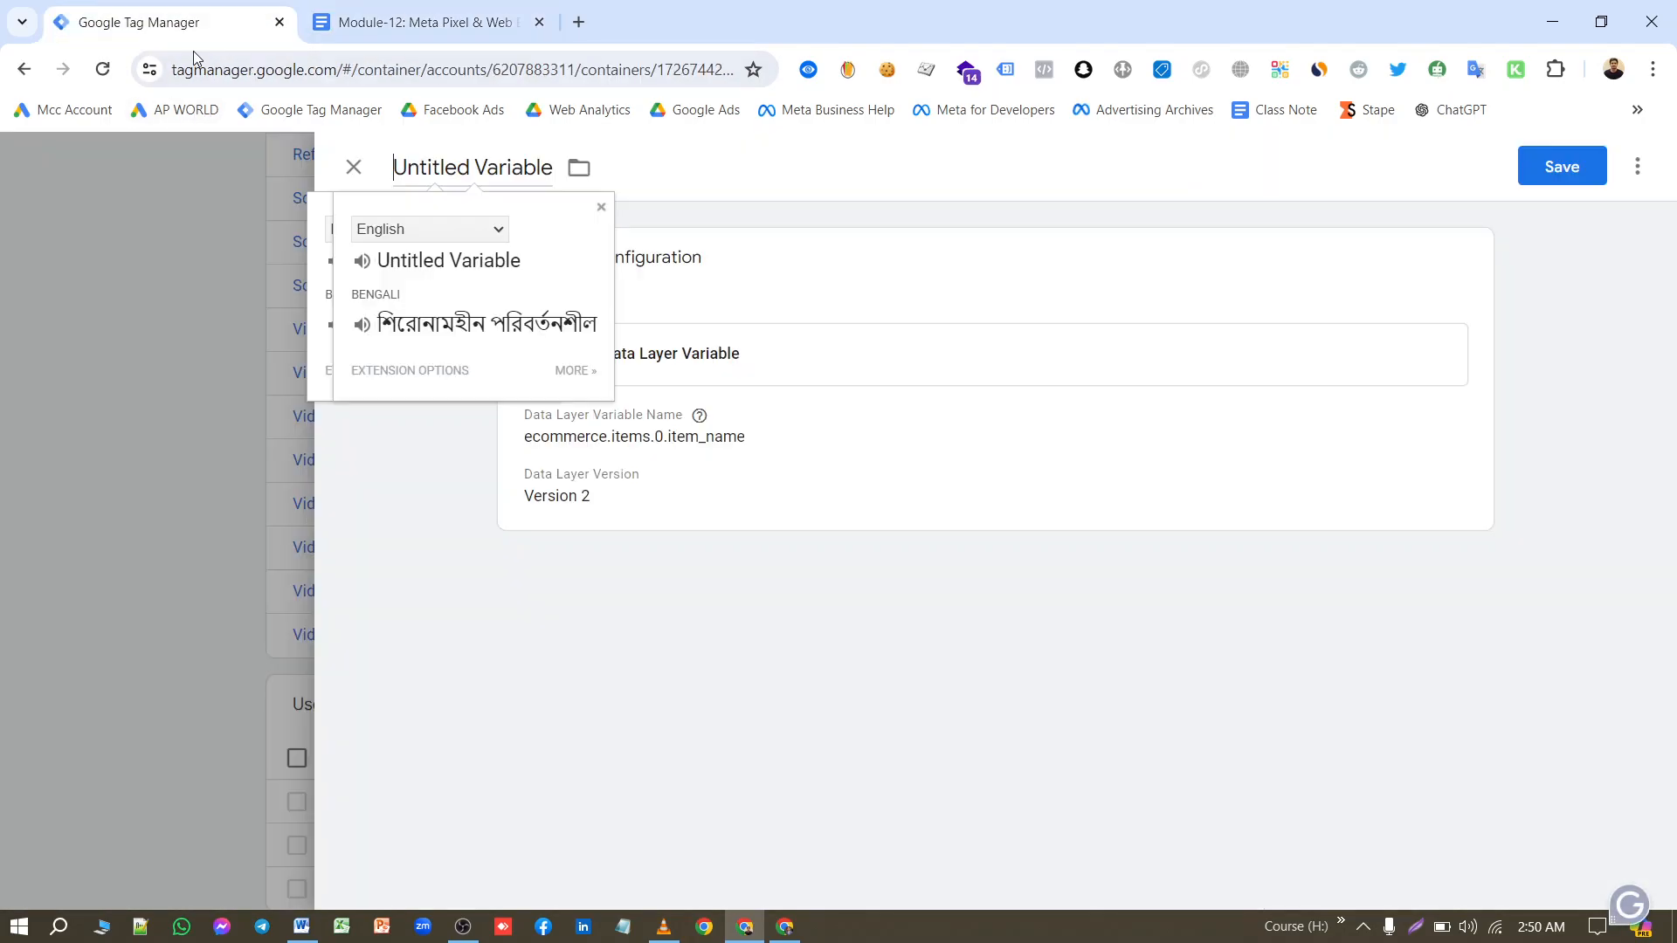
{"action": "triple_click", "coordinate": [518, 167]}
{"action": "type", "text": "dlv – fb - product name"}
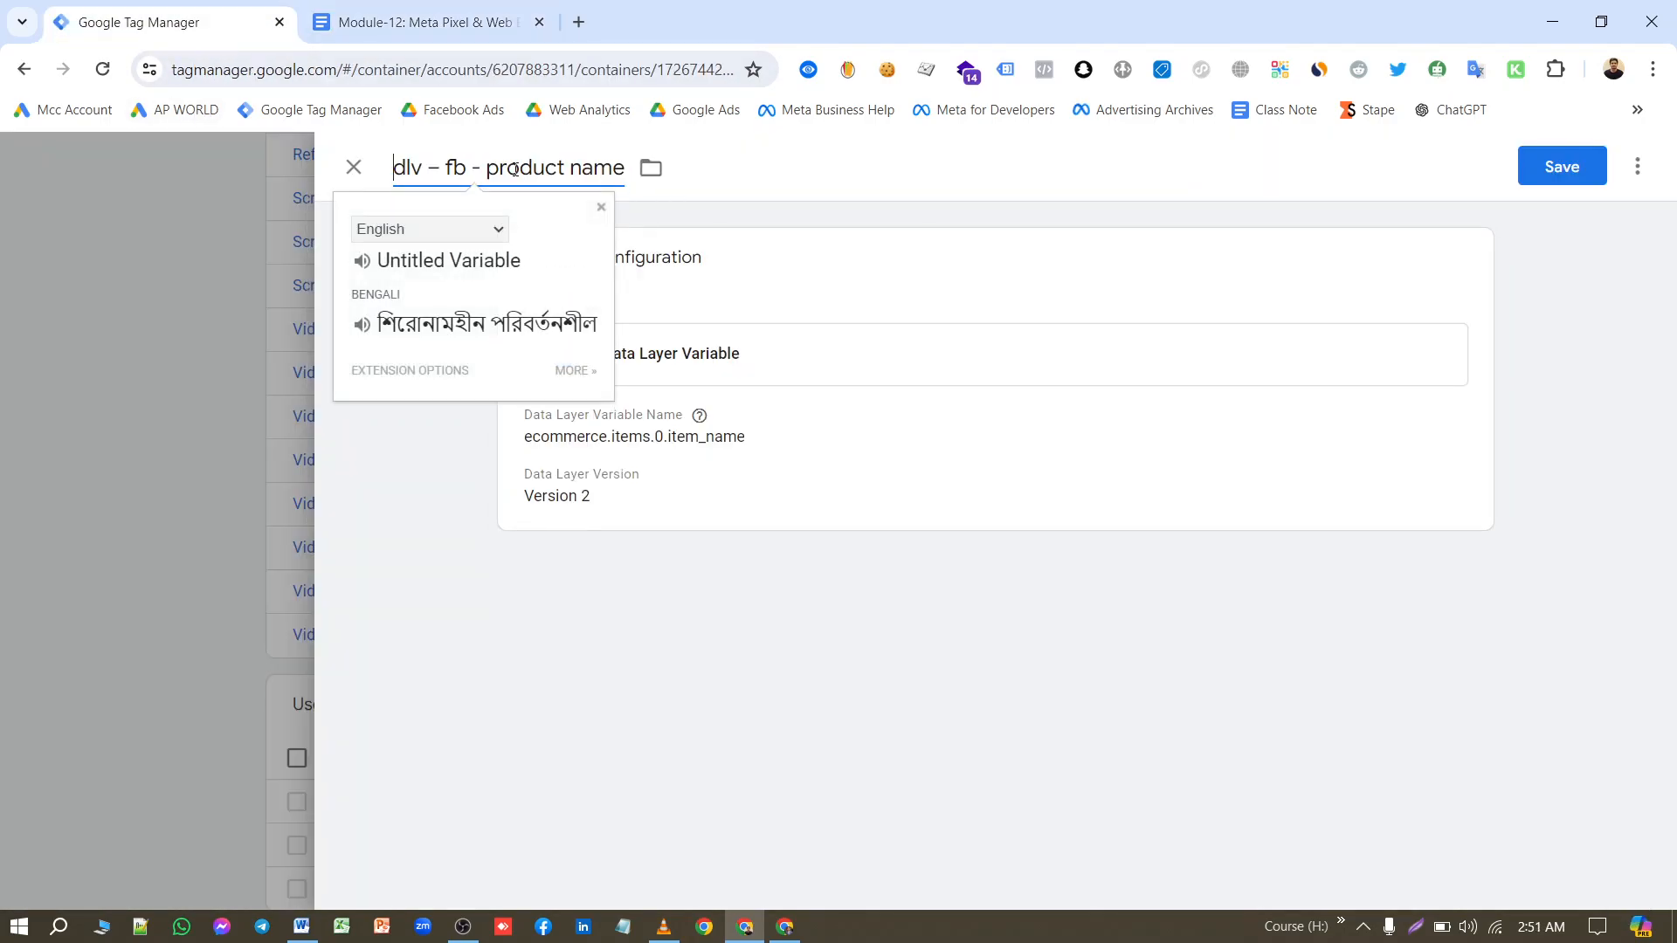
{"action": "left_click", "coordinate": [1581, 167]}
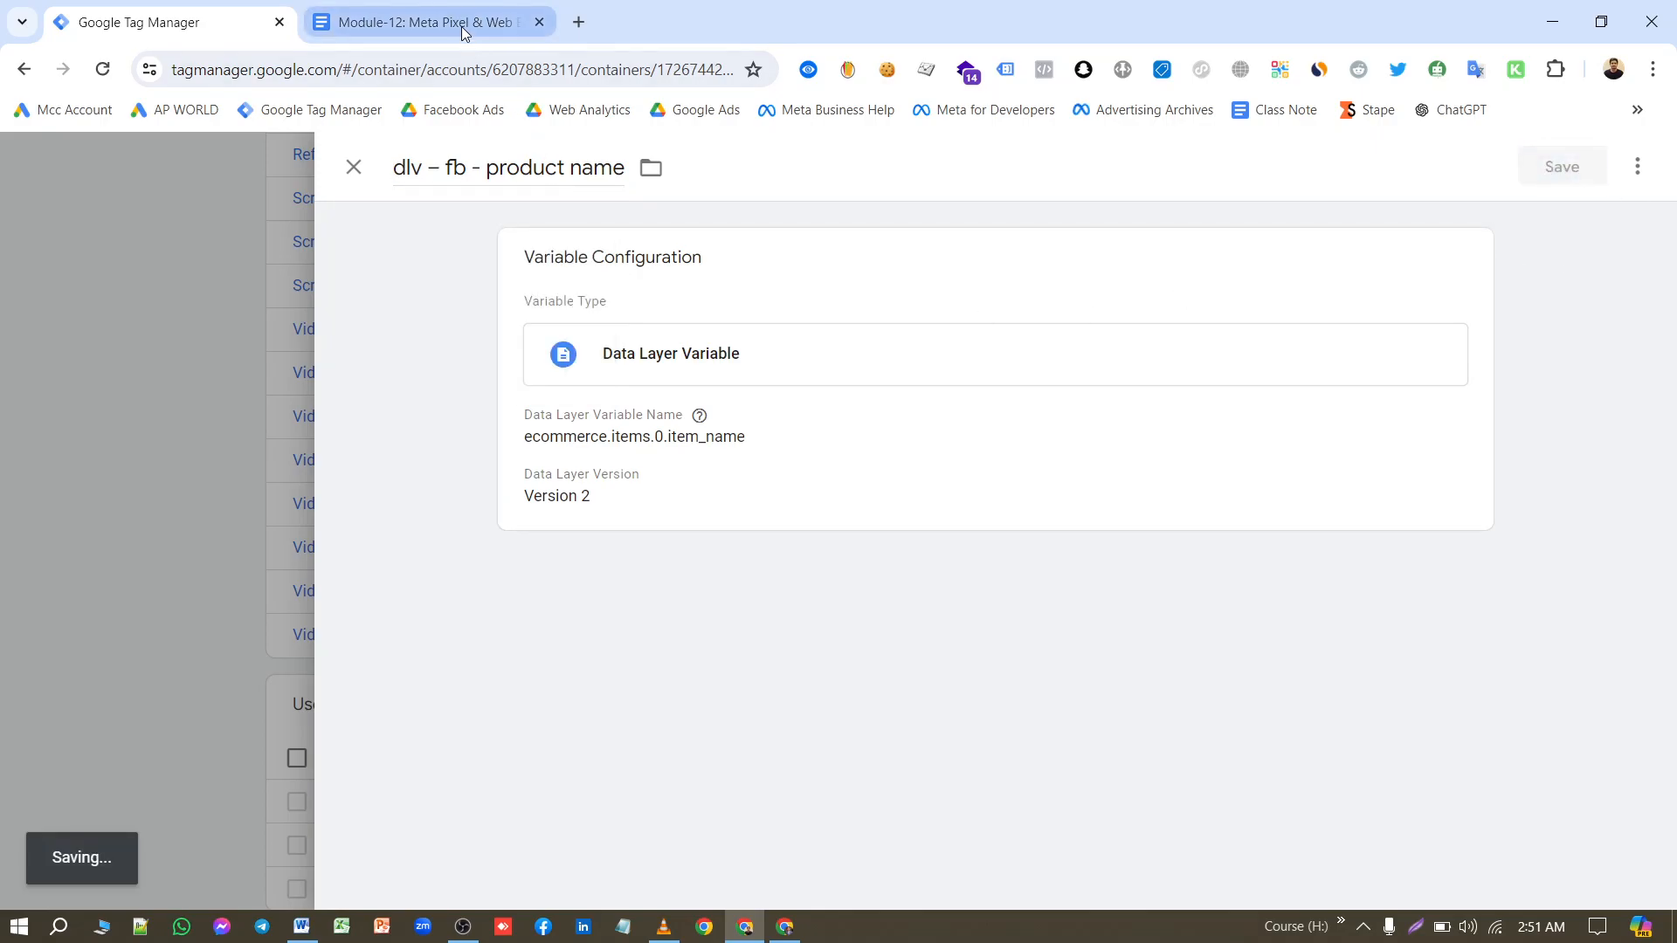
Step: Copy ecommerce.currency from the notes and create a Data Layer Variable in Tag Manager with that path
{"action": "left_click", "coordinate": [461, 27]}
{"action": "scroll", "coordinate": [813, 461], "scroll_direction": "down", "scroll_amount": 2}
{"action": "left_click_drag", "start_coordinate": [758, 464], "coordinate": [969, 460]}
{"action": "key", "text": "ctrl+c"}
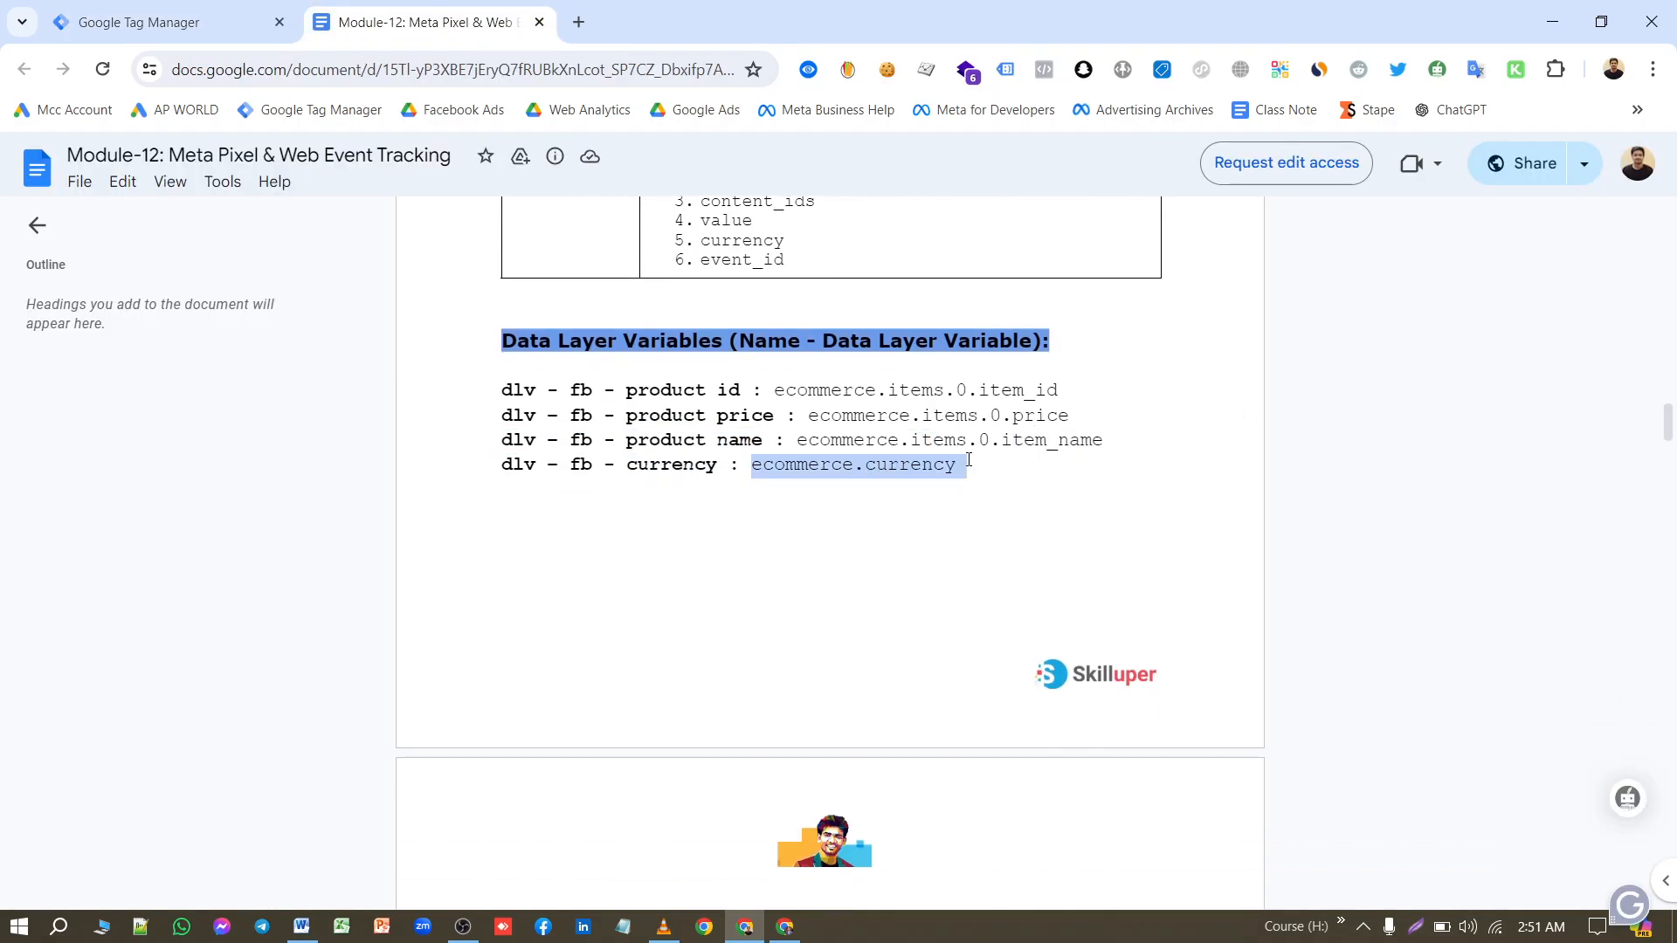
{"action": "left_click", "coordinate": [191, 8]}
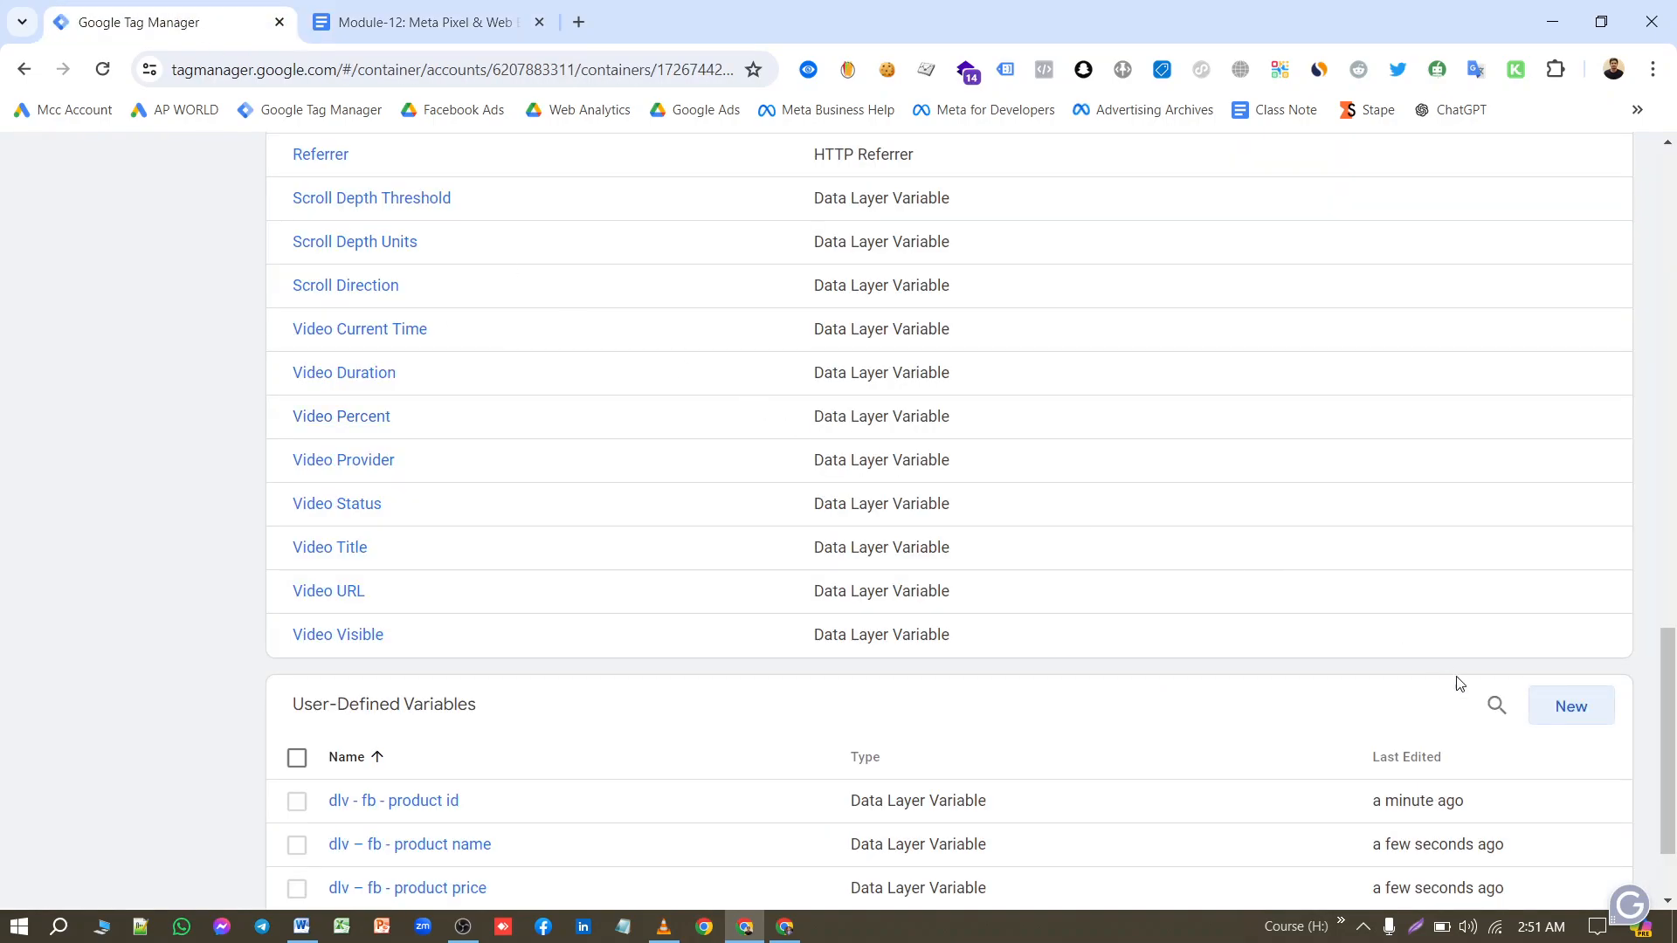
{"action": "left_click", "coordinate": [1537, 716]}
{"action": "left_click", "coordinate": [1223, 428]}
{"action": "scroll", "coordinate": [1238, 489], "scroll_direction": "down", "scroll_amount": 2}
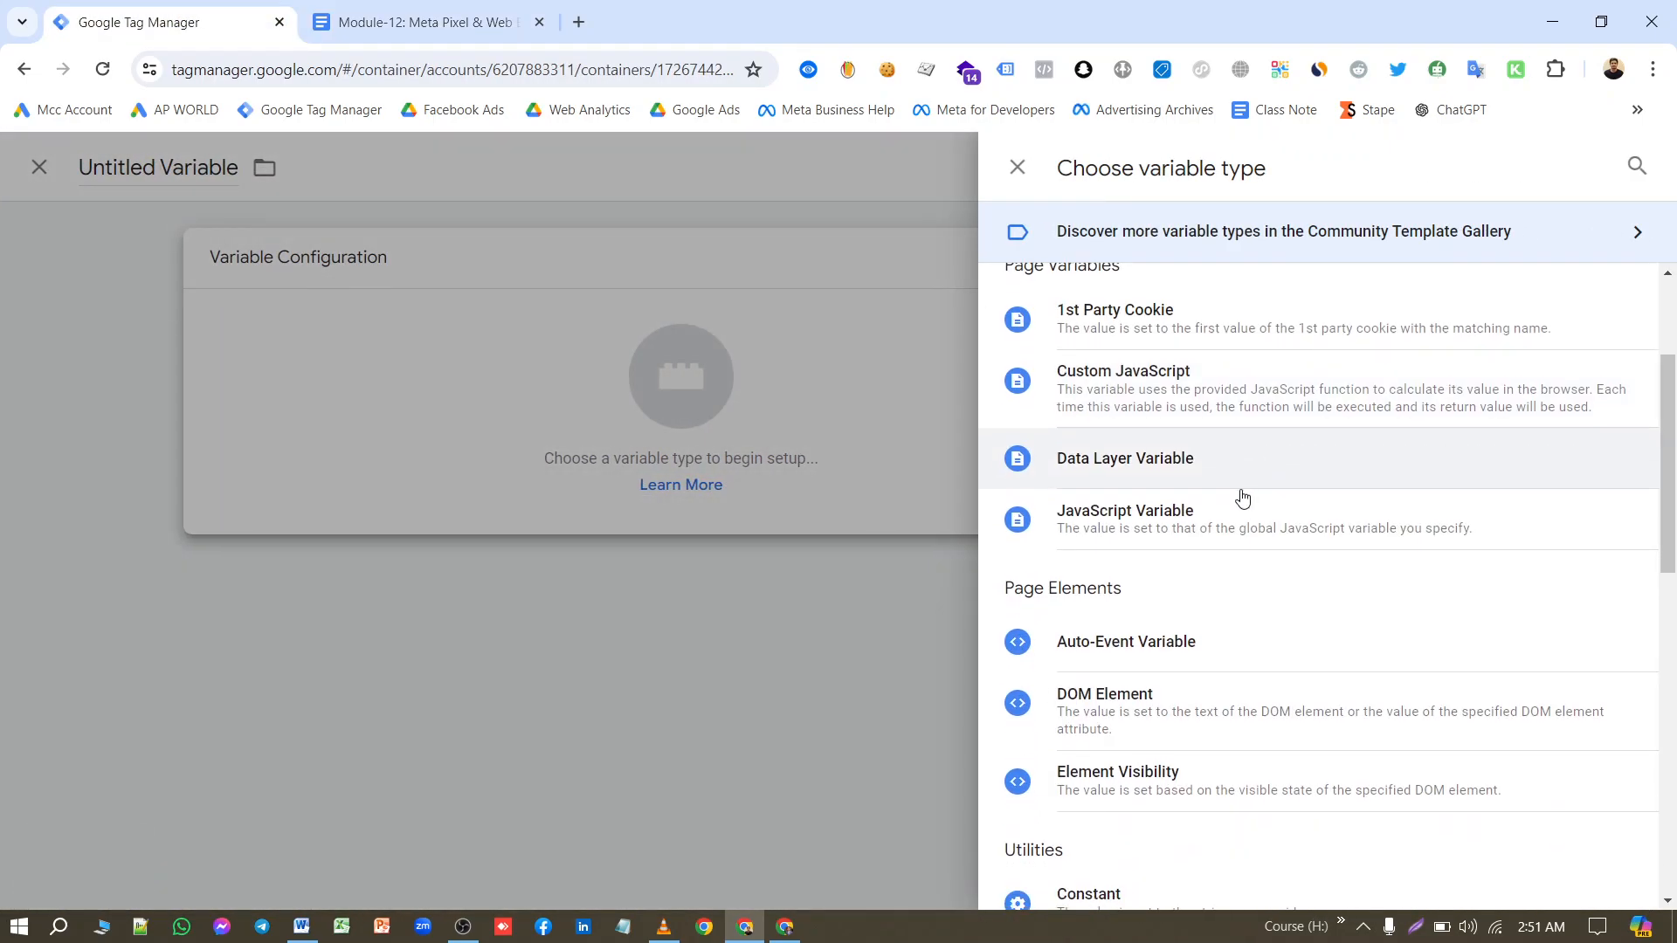
{"action": "left_click", "coordinate": [1233, 464]}
{"action": "left_click", "coordinate": [655, 467]}
{"action": "key", "text": "ctrl+v"}
Step: Name the currency variable "dlv – fb - currency", copied from the notes, and save it
{"action": "left_click", "coordinate": [439, 10]}
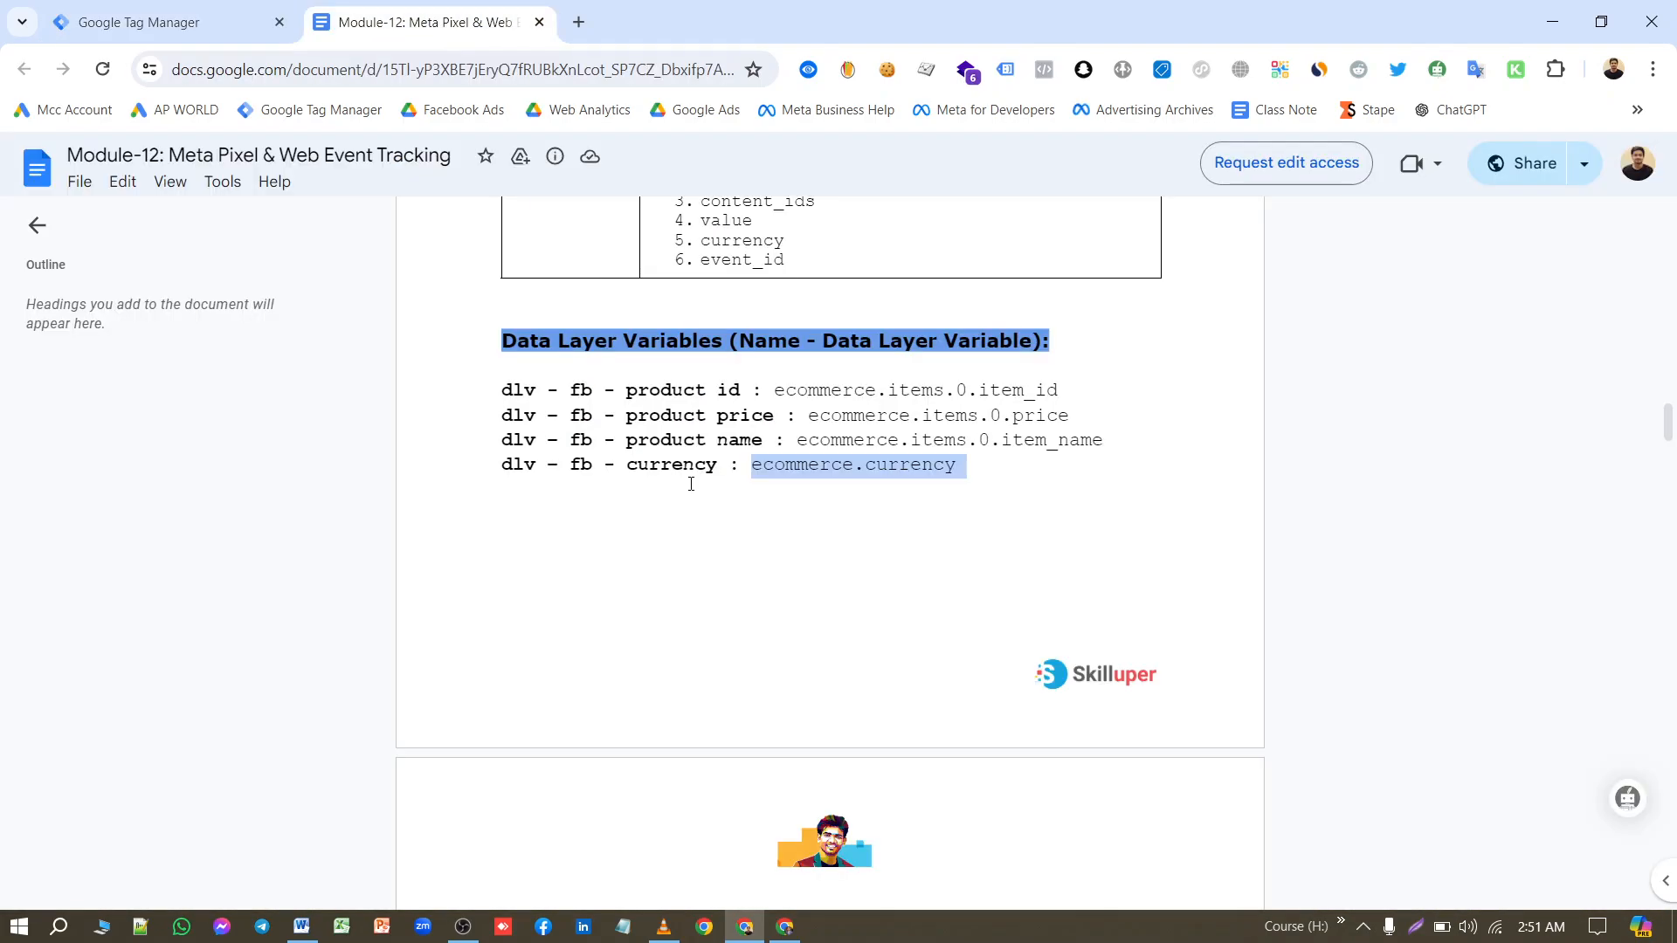
{"action": "left_click_drag", "start_coordinate": [717, 465], "coordinate": [485, 465]}
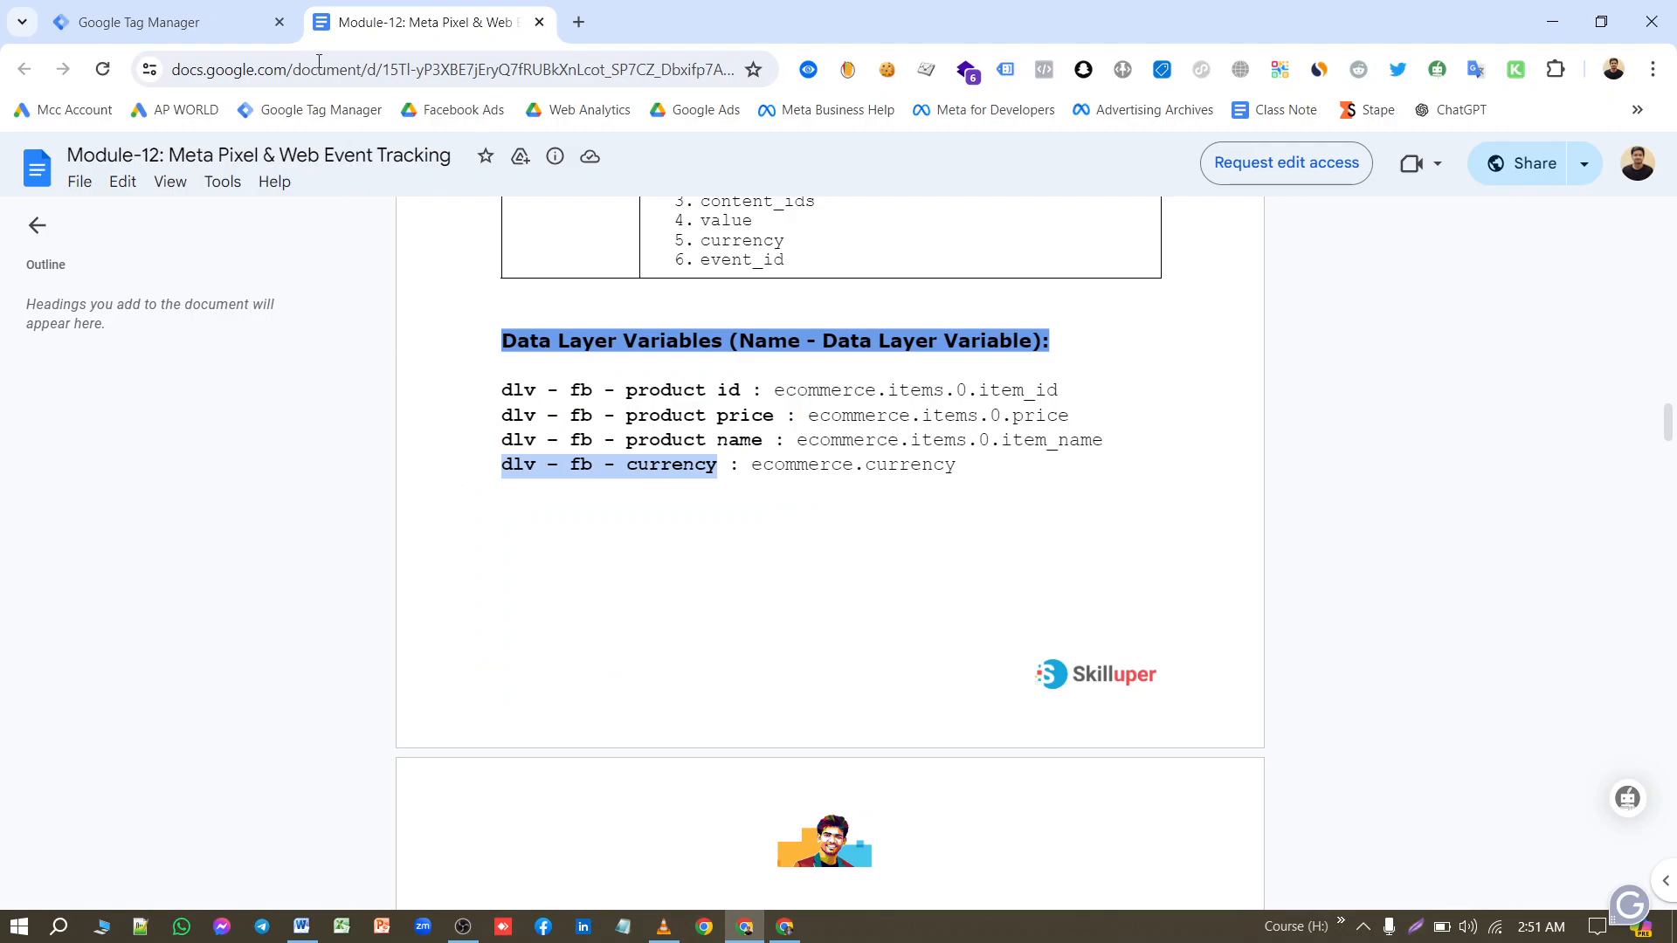
{"action": "left_click", "coordinate": [213, 23]}
{"action": "double_click", "coordinate": [496, 170]}
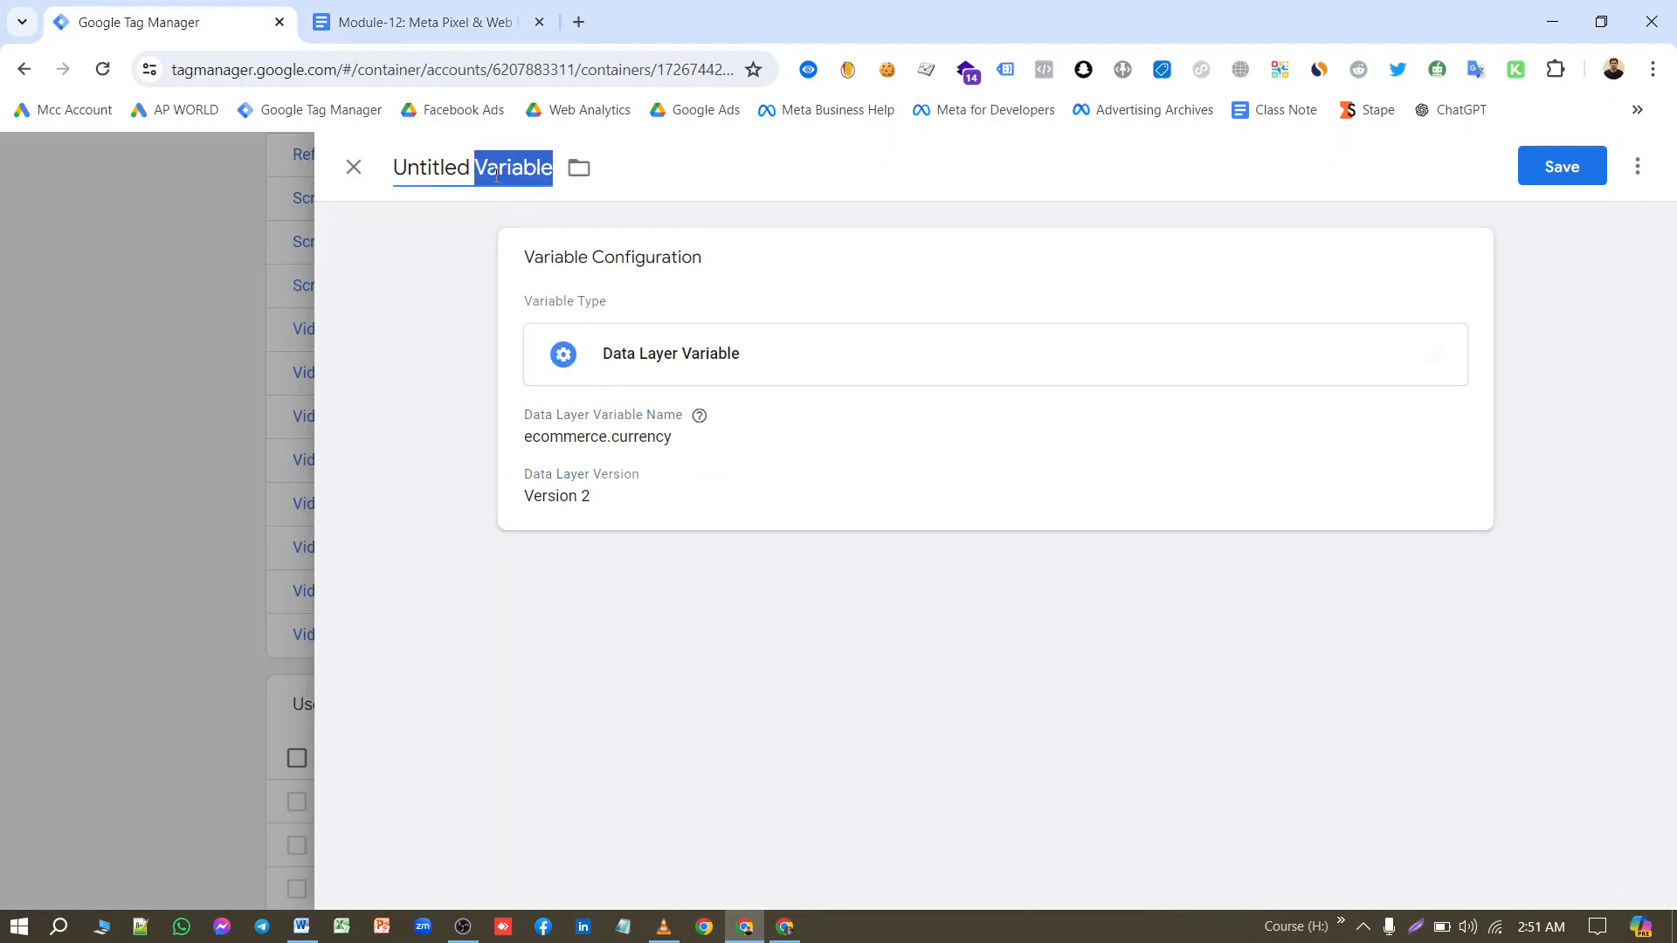
{"action": "triple_click", "coordinate": [496, 172]}
{"action": "type", "text": "dlv – fb - currency"}
{"action": "left_click", "coordinate": [1556, 168]}
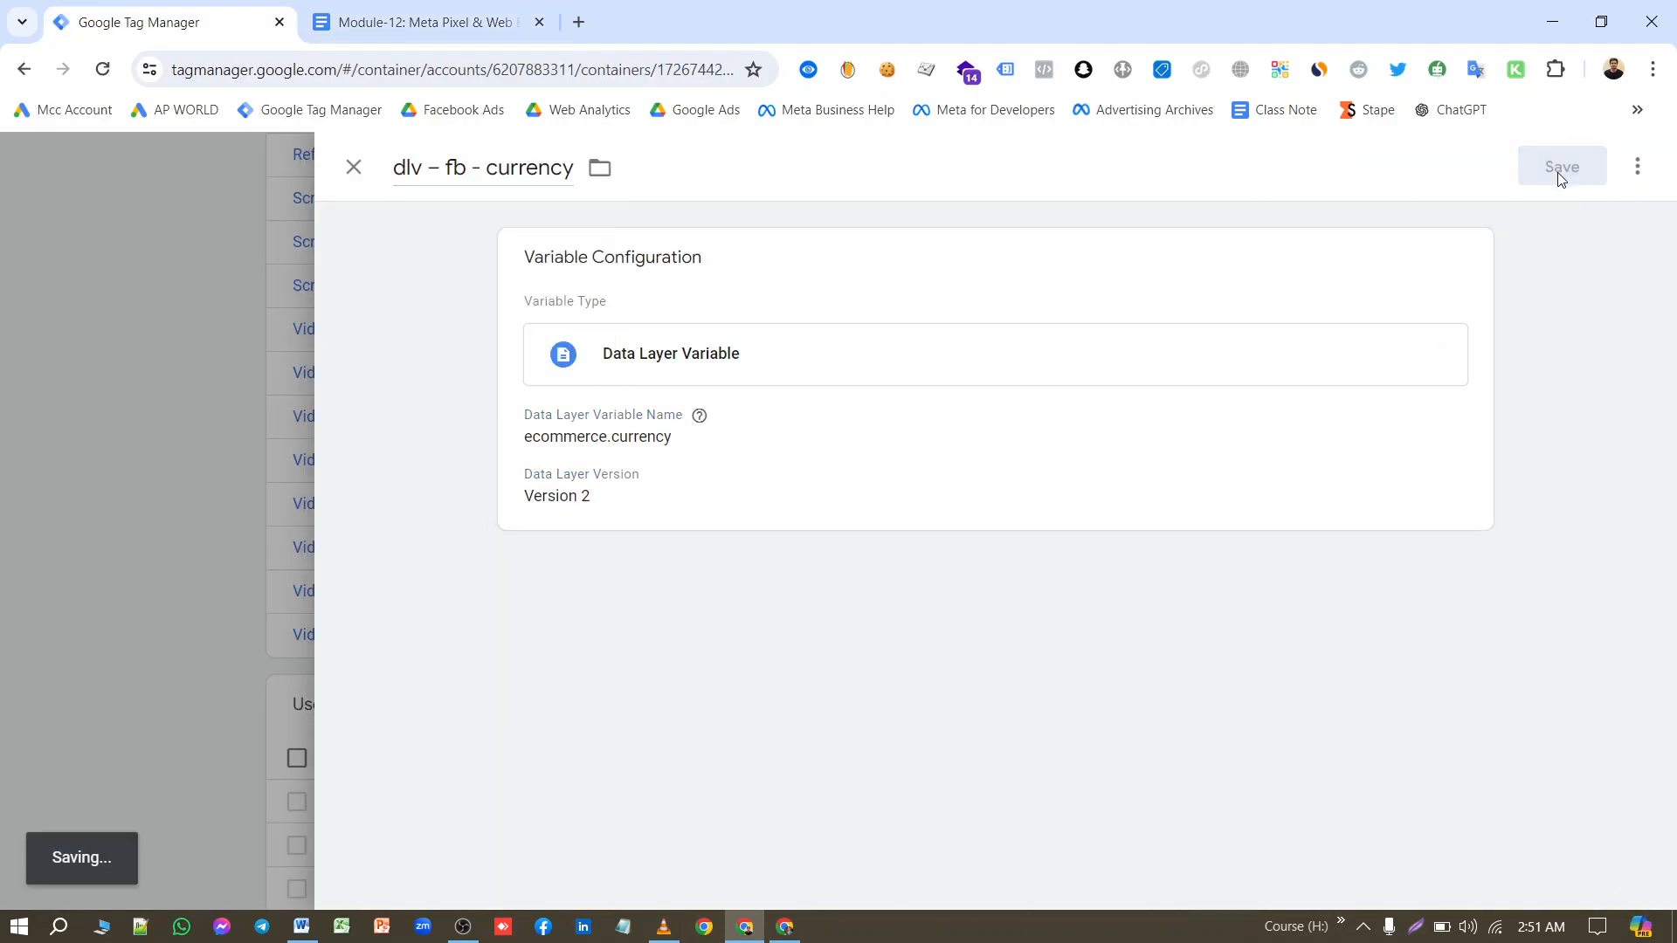
Step: Find the InitiateCheckout event section in the module notes and copy the purchase value path ecommerce.value
{"action": "left_click", "coordinate": [501, 12]}
{"action": "scroll", "coordinate": [624, 448], "scroll_direction": "down", "scroll_amount": 7}
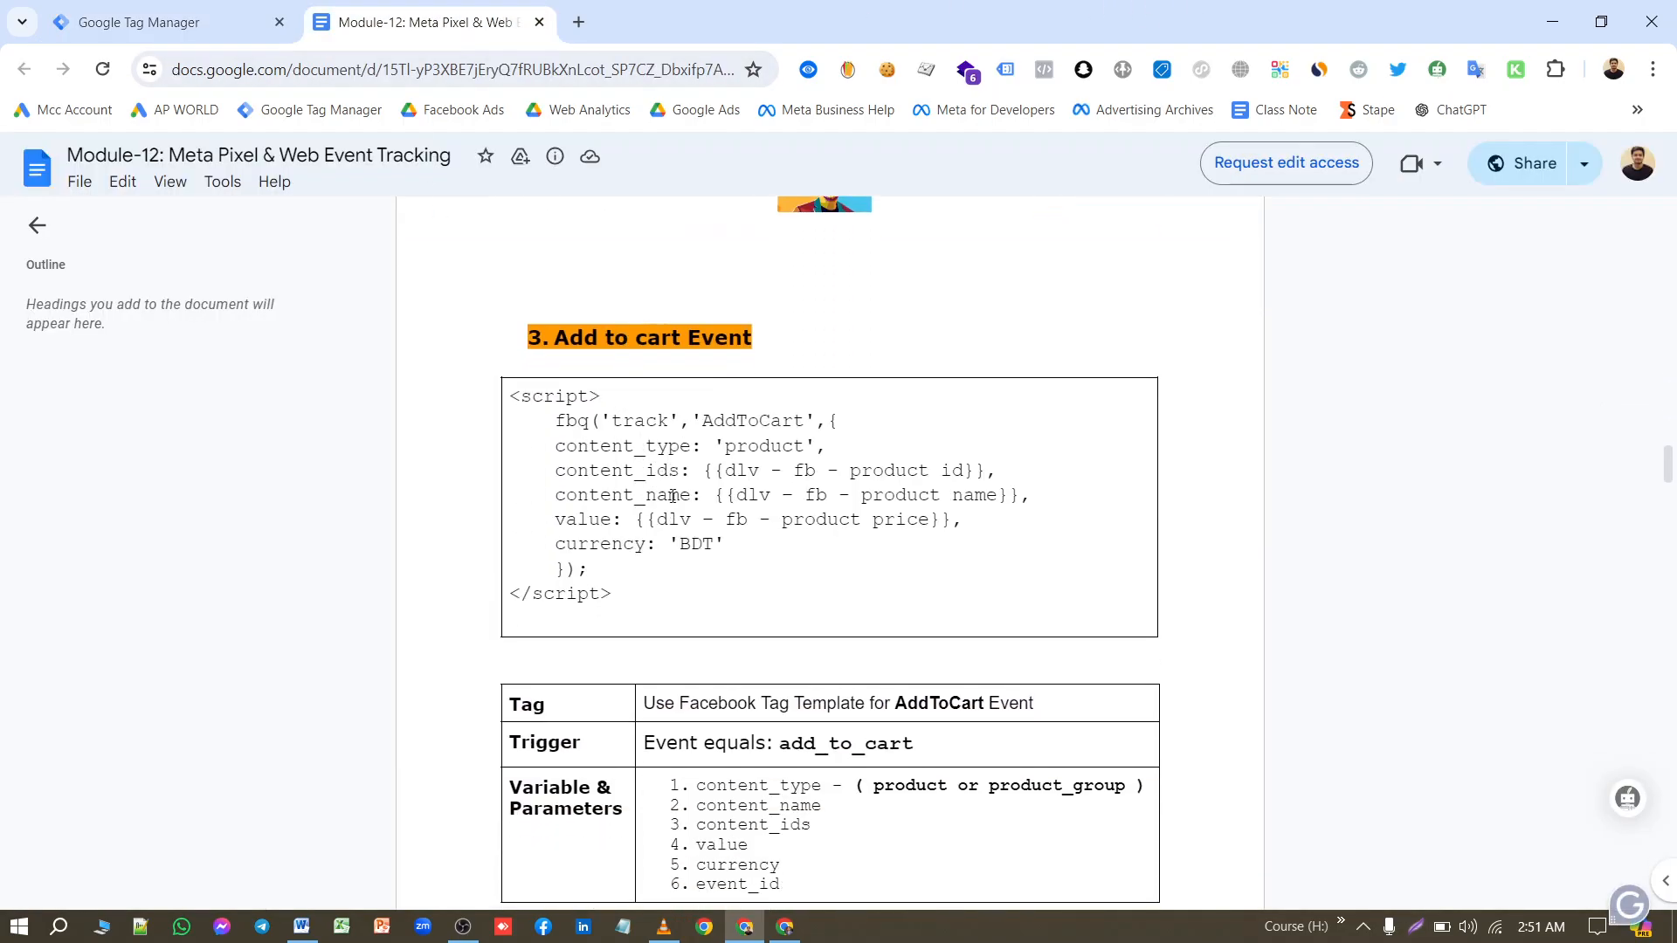
{"action": "scroll", "coordinate": [699, 479], "scroll_direction": "down", "scroll_amount": 3}
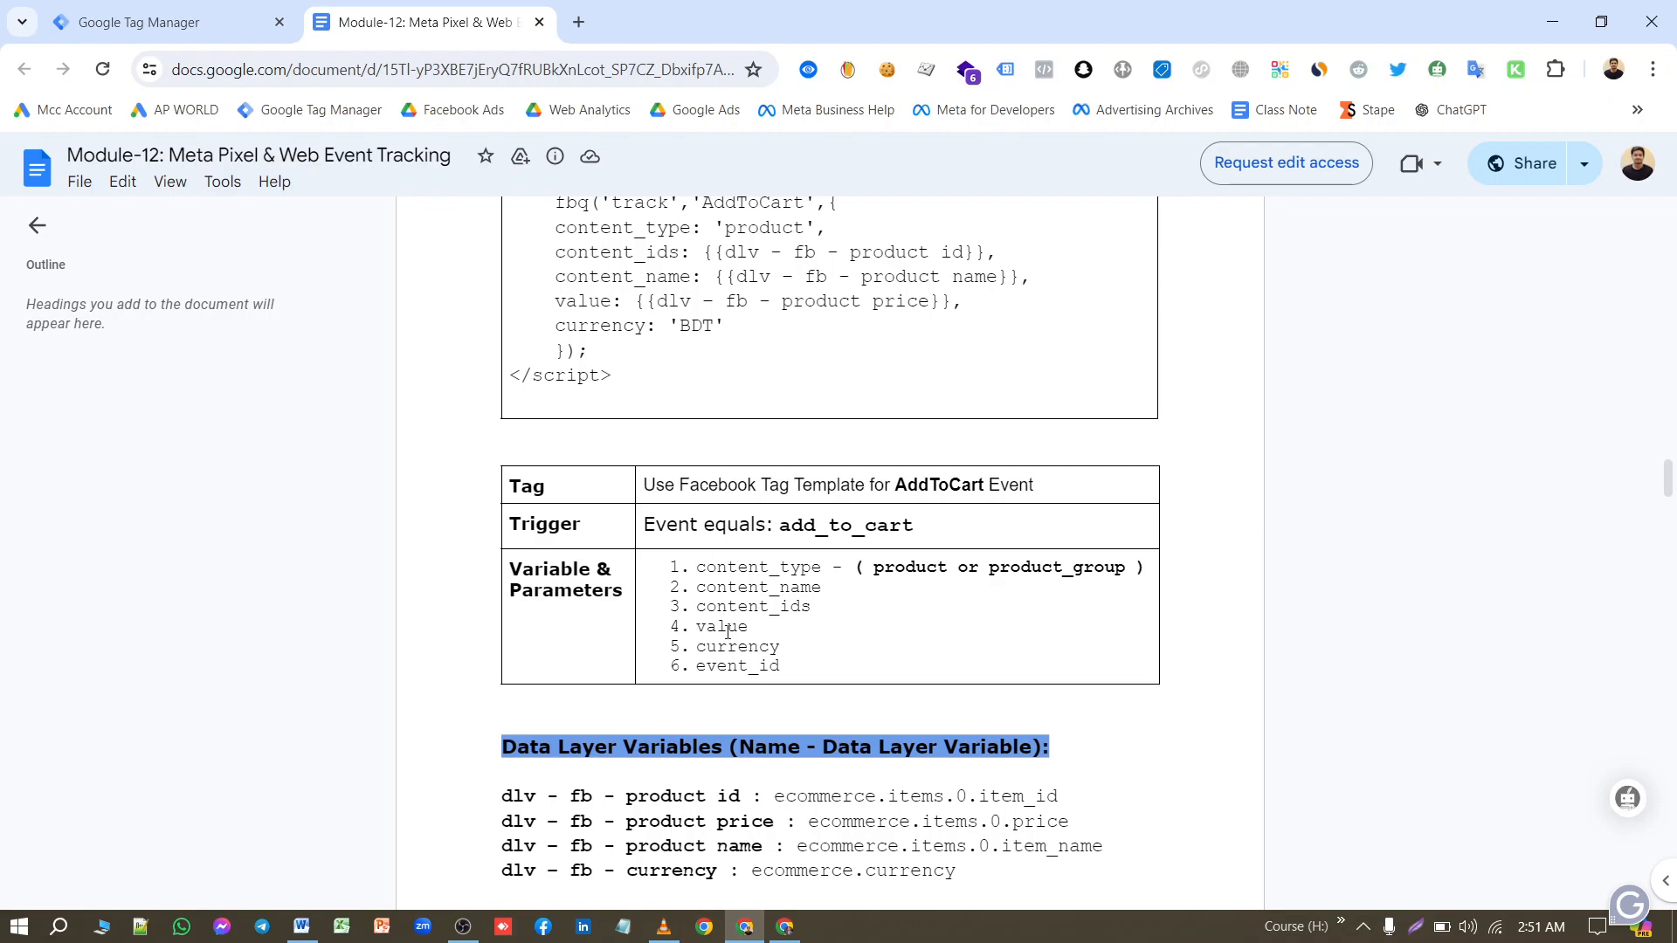
{"action": "scroll", "coordinate": [699, 618], "scroll_direction": "down", "scroll_amount": 4}
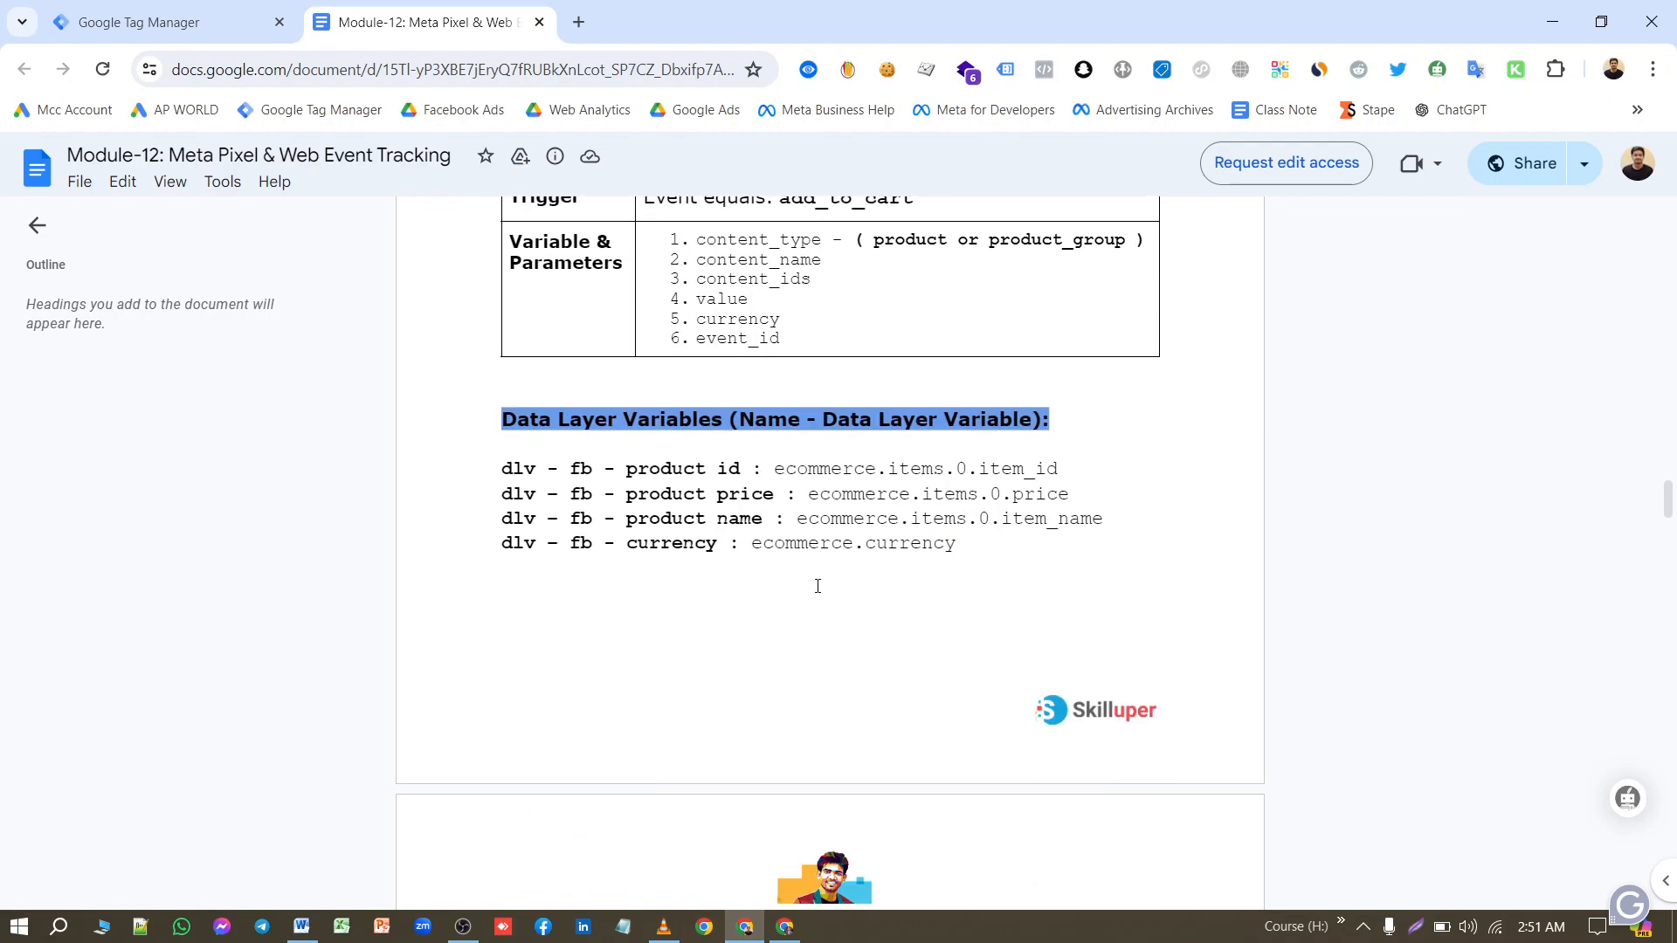
{"action": "scroll", "coordinate": [896, 541], "scroll_direction": "down", "scroll_amount": 15}
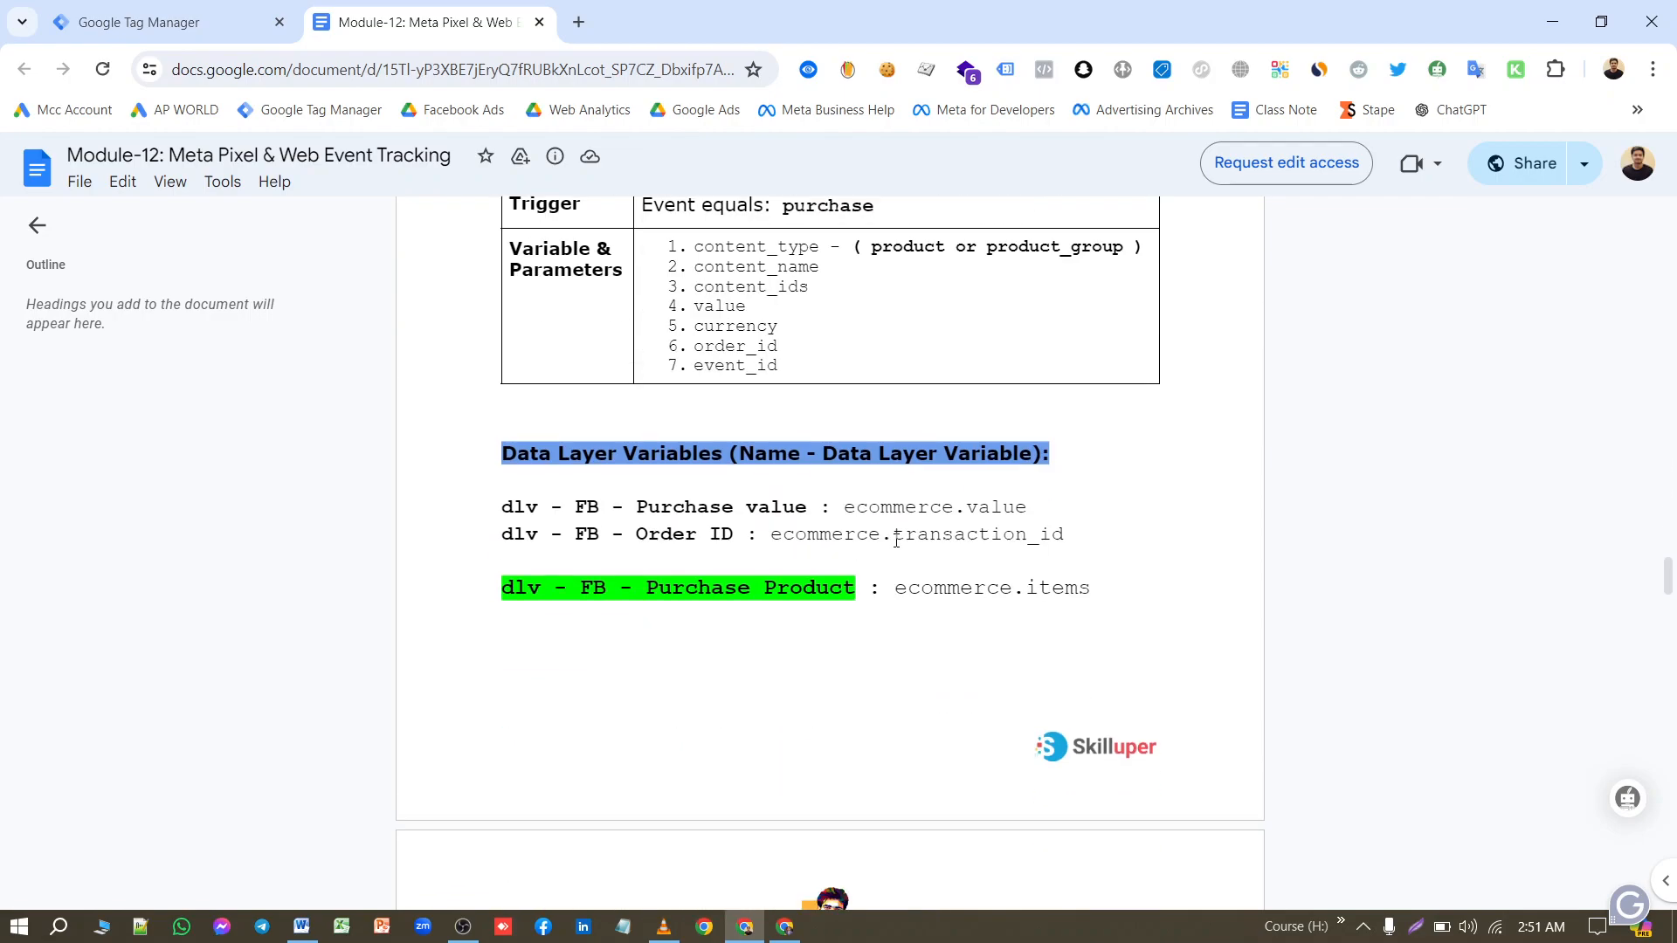
{"action": "scroll", "coordinate": [896, 540], "scroll_direction": "down", "scroll_amount": 15}
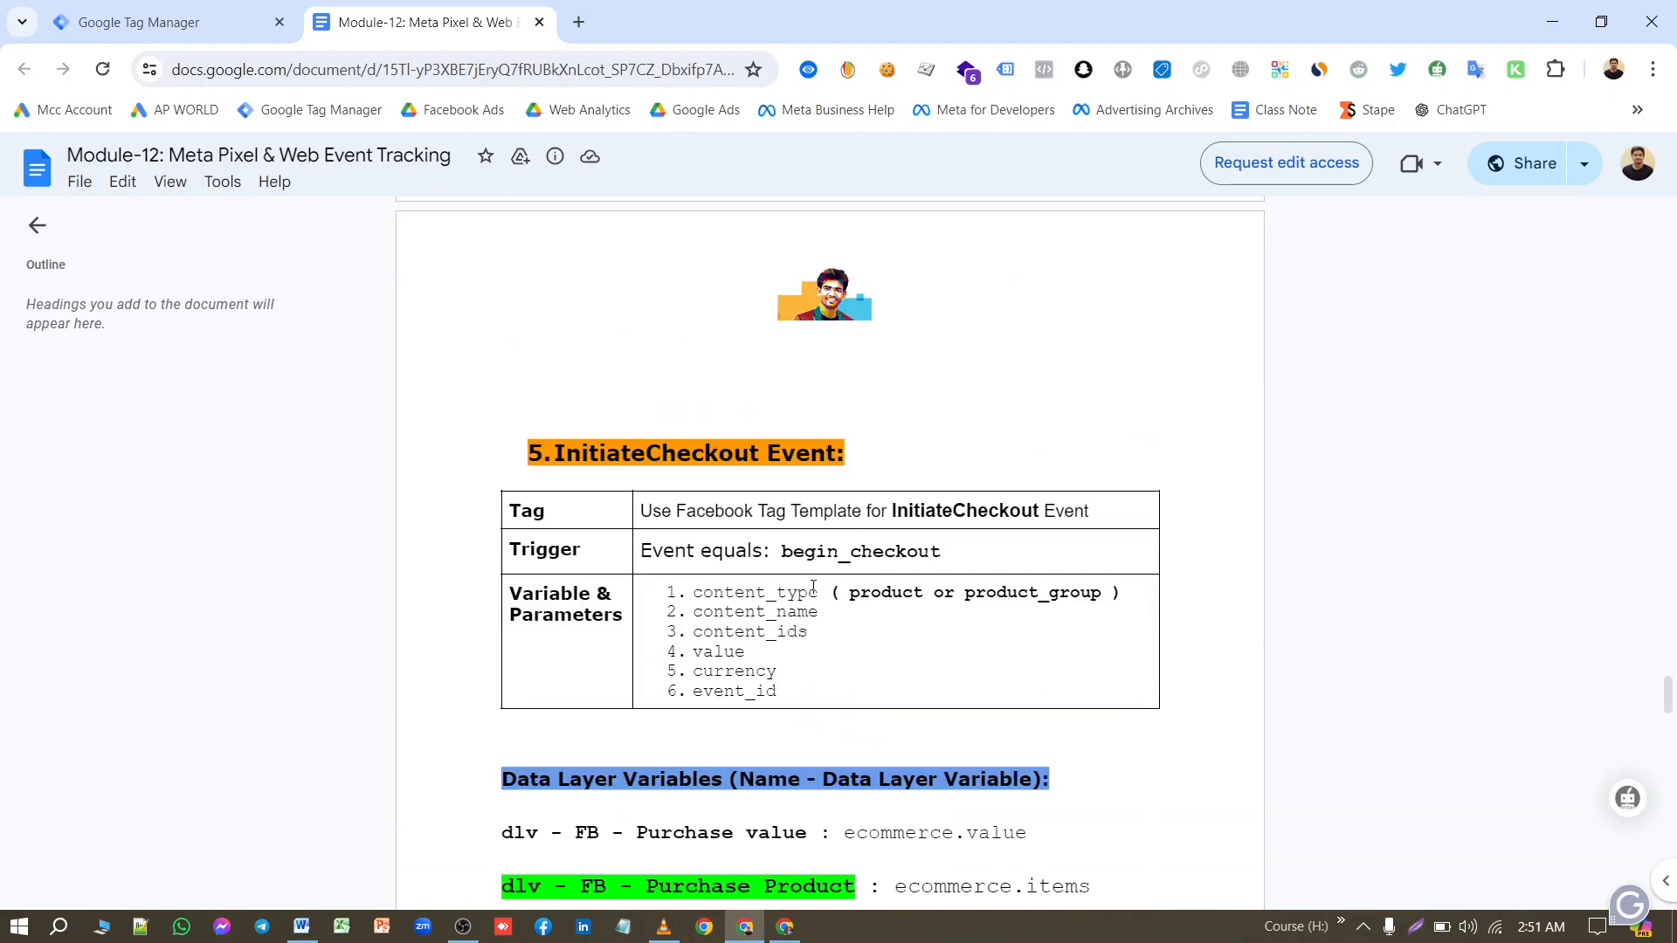
{"action": "scroll", "coordinate": [813, 586], "scroll_direction": "down", "scroll_amount": 3}
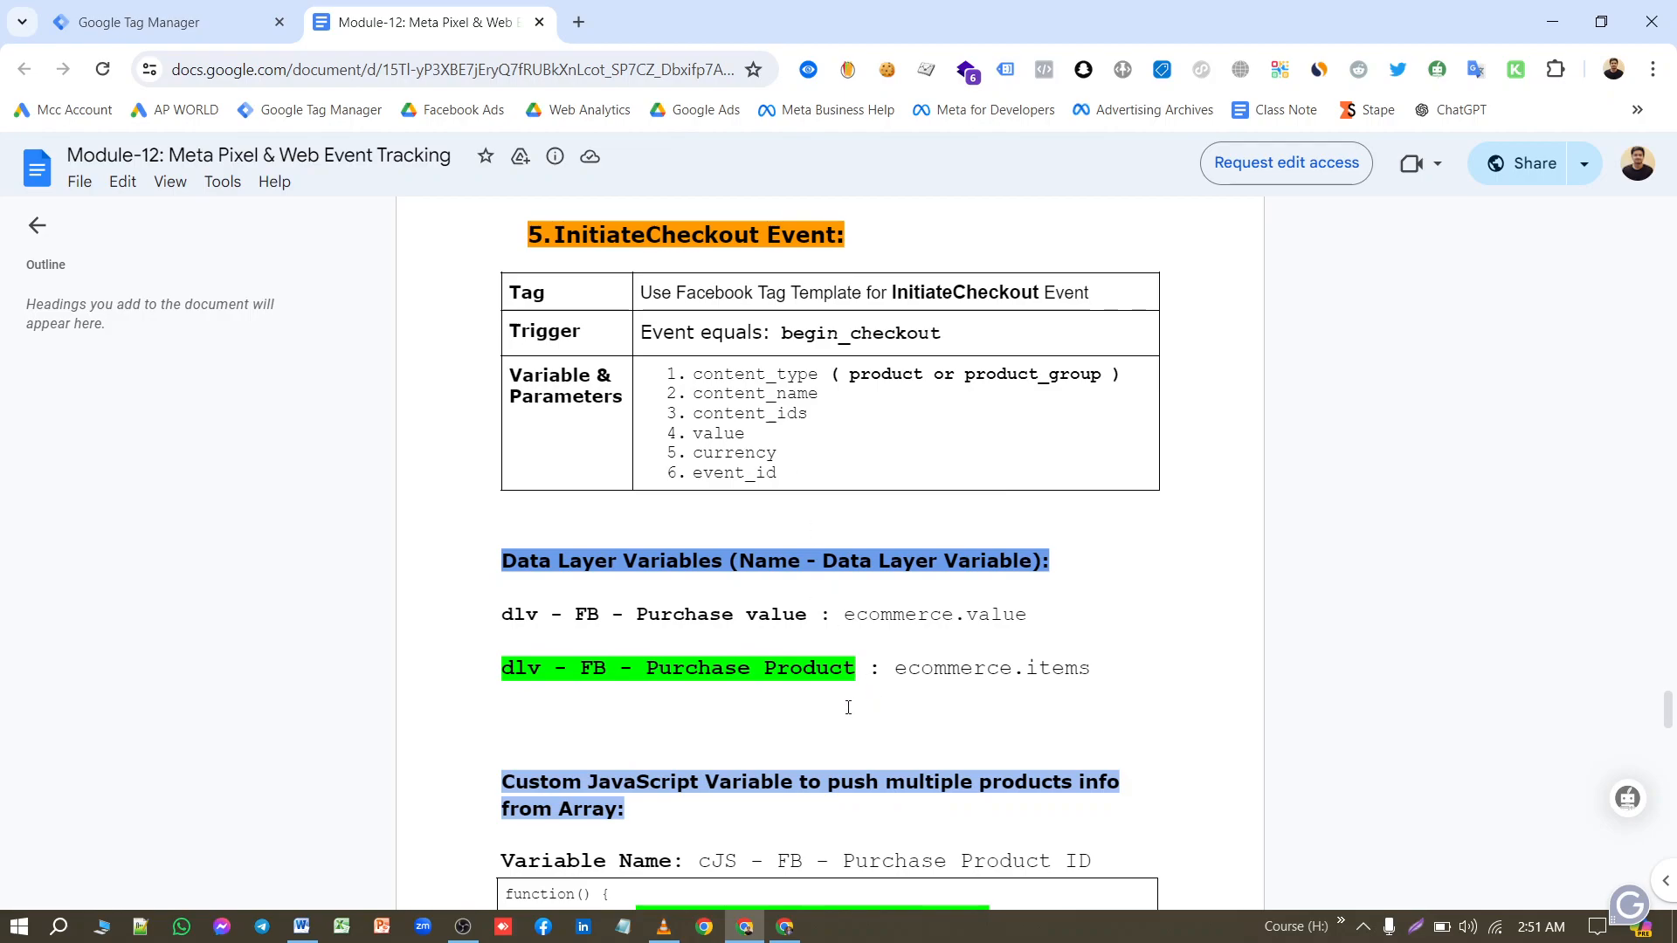
{"action": "left_click_drag", "start_coordinate": [845, 614], "coordinate": [1029, 616]}
{"action": "key", "text": "ctrl+c"}
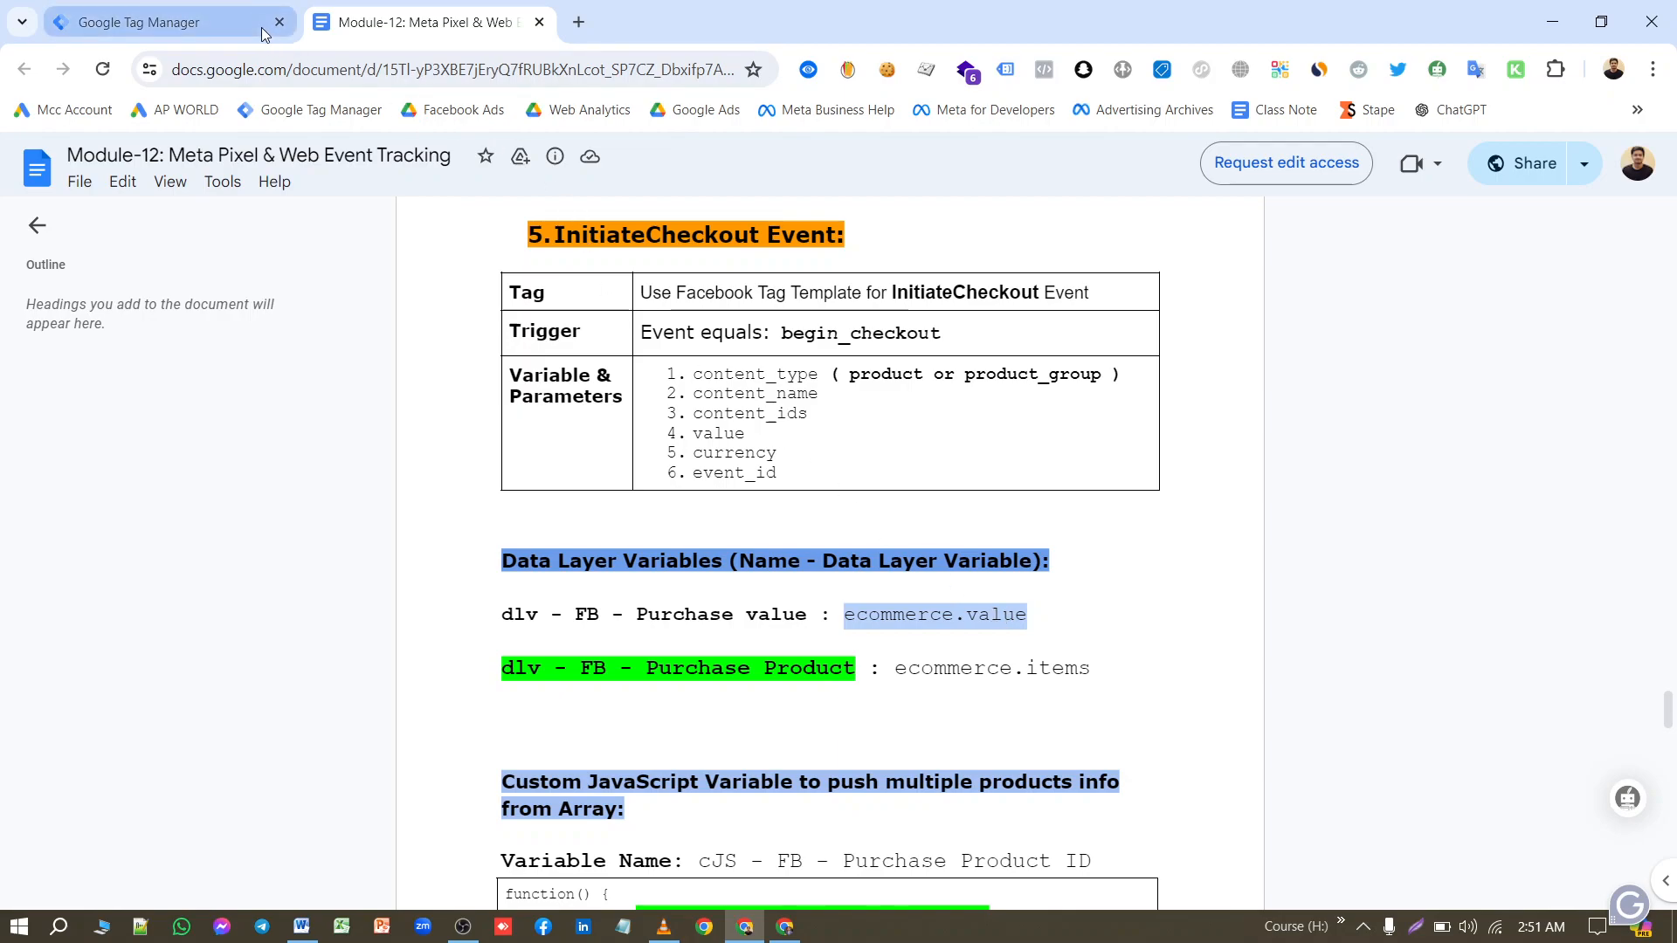
Step: Create a Data Layer Variable in Tag Manager that uses the copied path ecommerce.value
{"action": "left_click", "coordinate": [139, 22]}
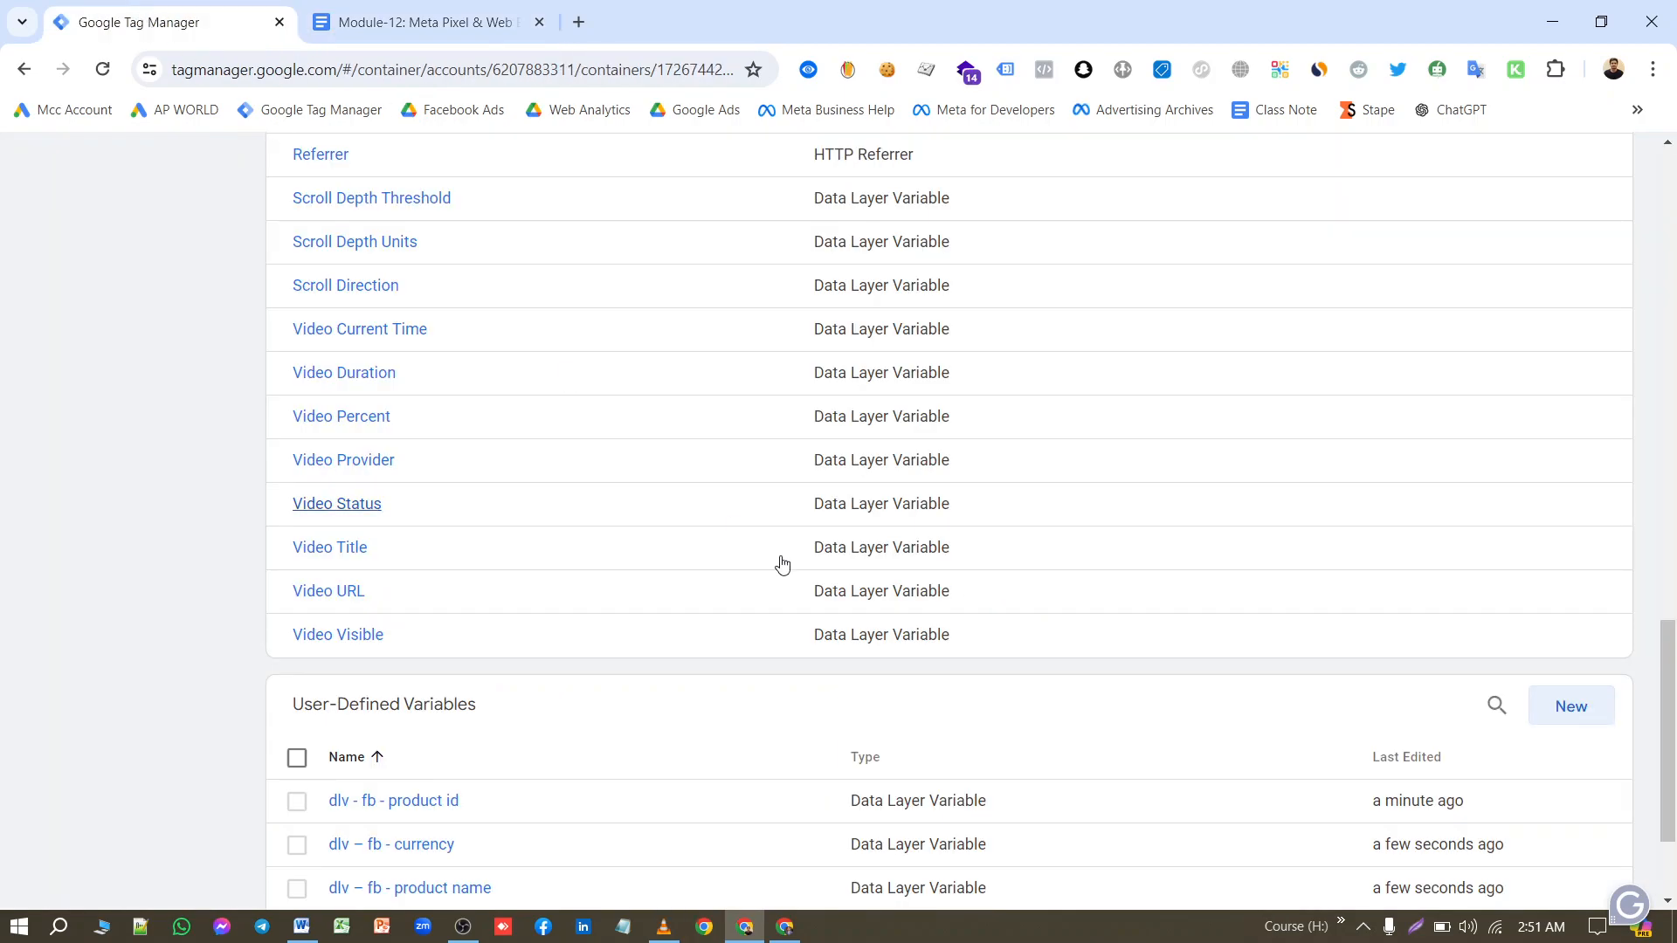
{"action": "left_click", "coordinate": [1597, 709]}
{"action": "left_click", "coordinate": [1078, 438]}
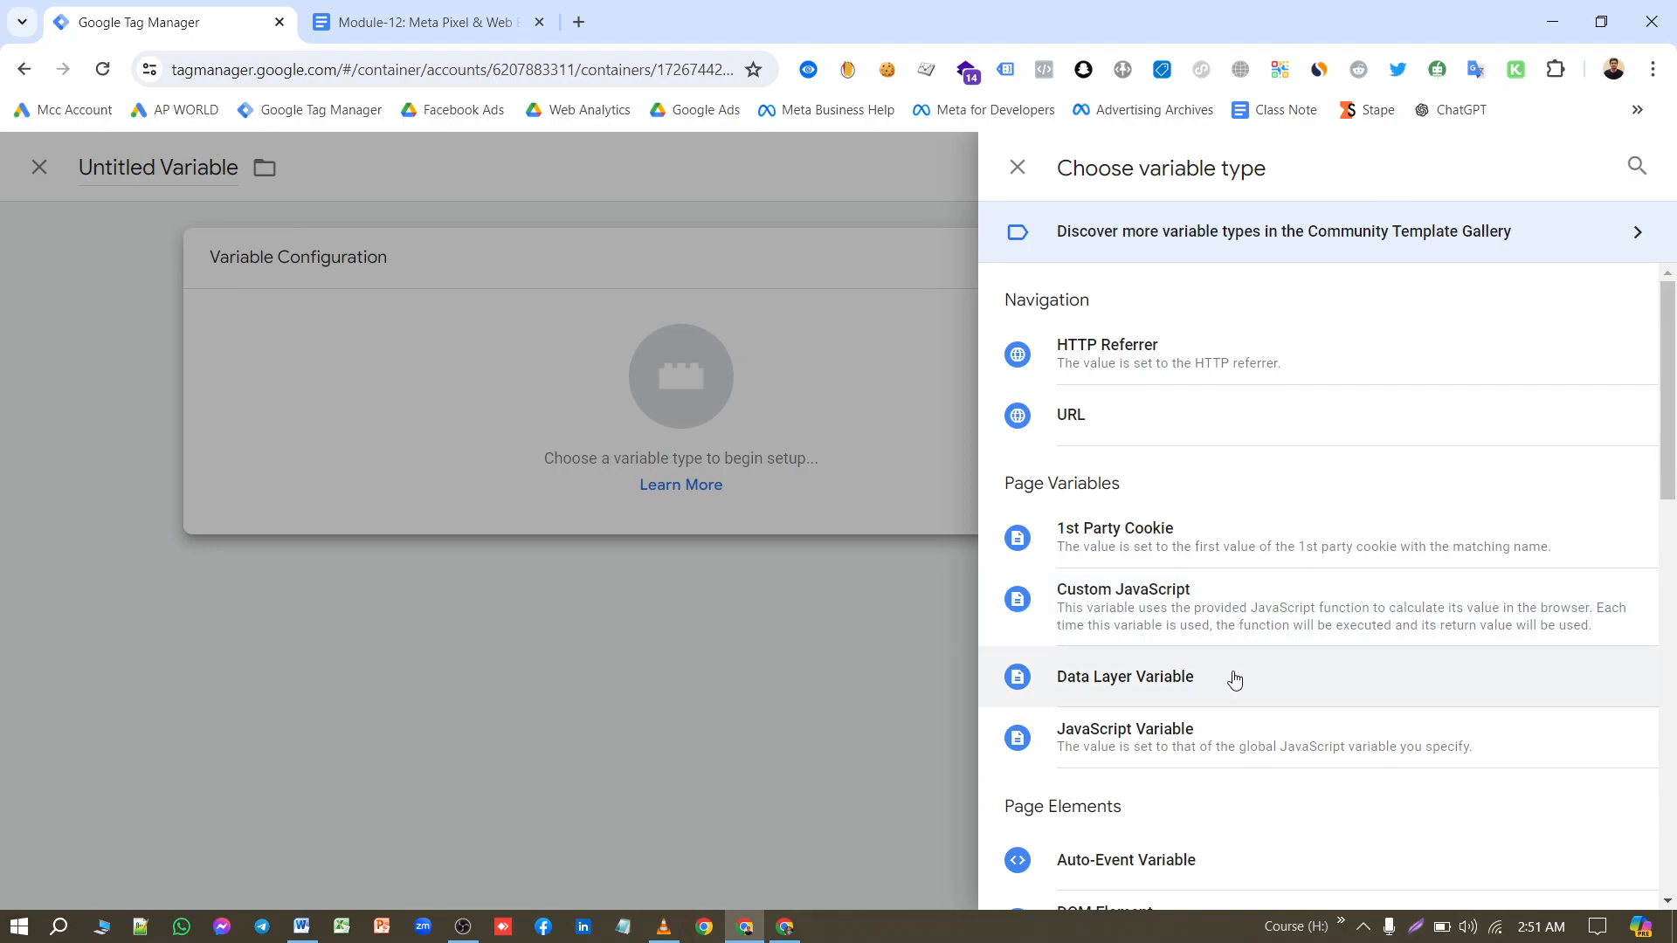
{"action": "left_click", "coordinate": [984, 662]}
{"action": "left_click", "coordinate": [718, 483]}
{"action": "key", "text": "ctrl+v"}
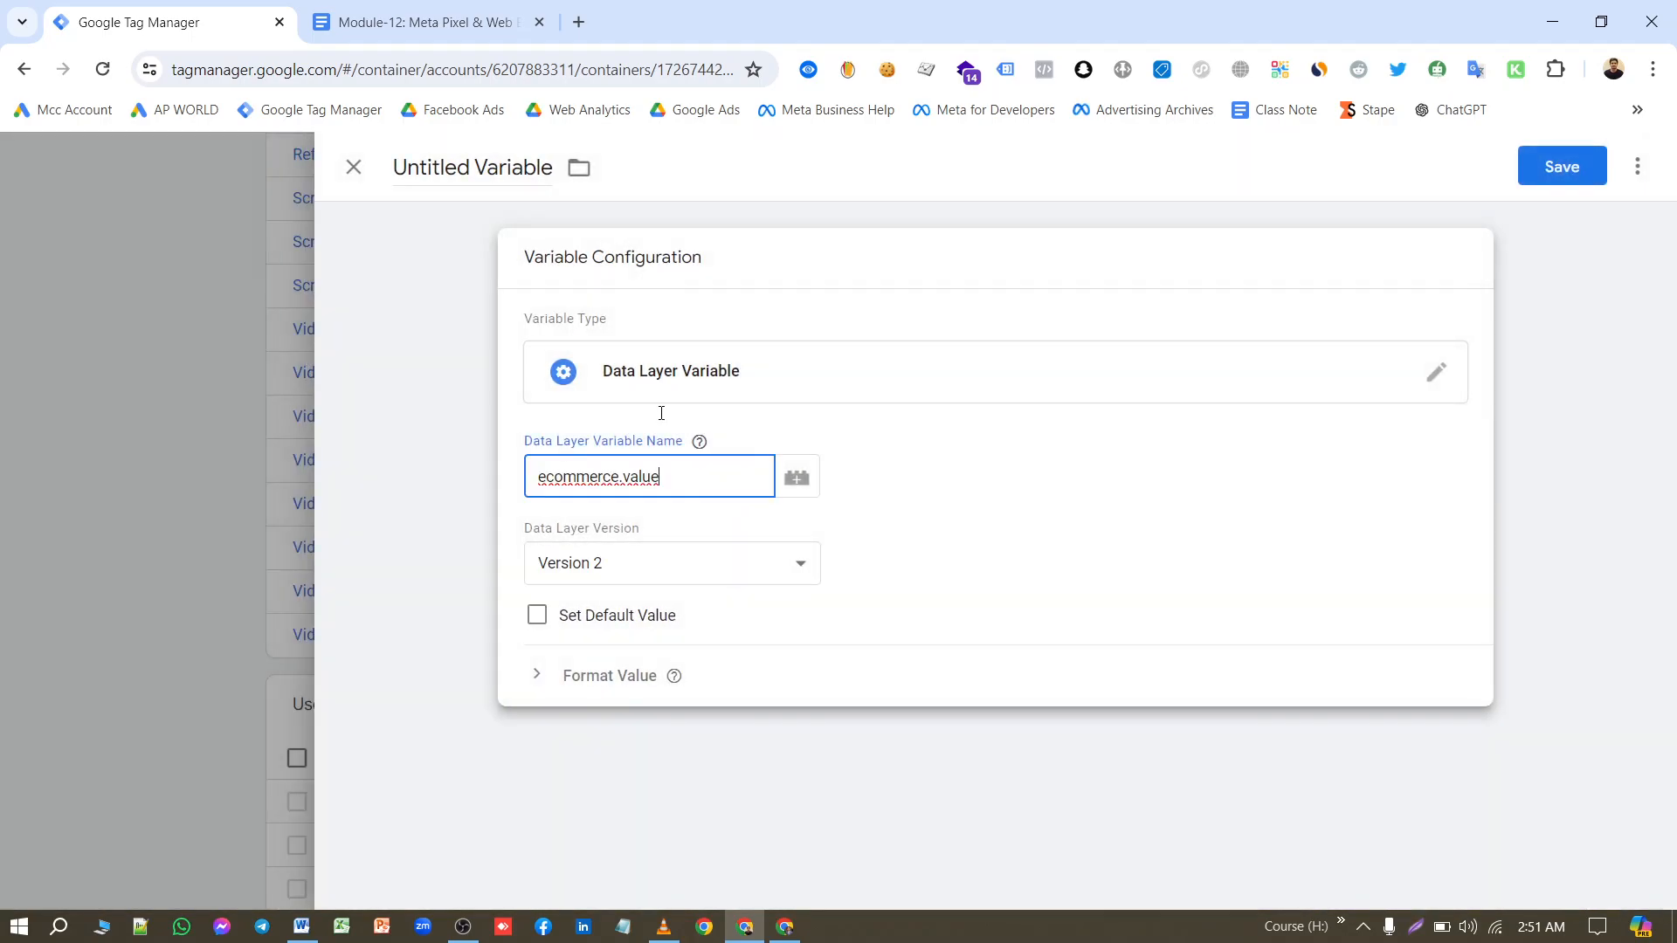
Step: Name the value variable "dlv - FB - Purchase value", copied from the notes, and save it
{"action": "left_click", "coordinate": [393, 24]}
{"action": "left_click_drag", "start_coordinate": [807, 614], "coordinate": [470, 619]}
{"action": "key", "text": "ctrl+c"}
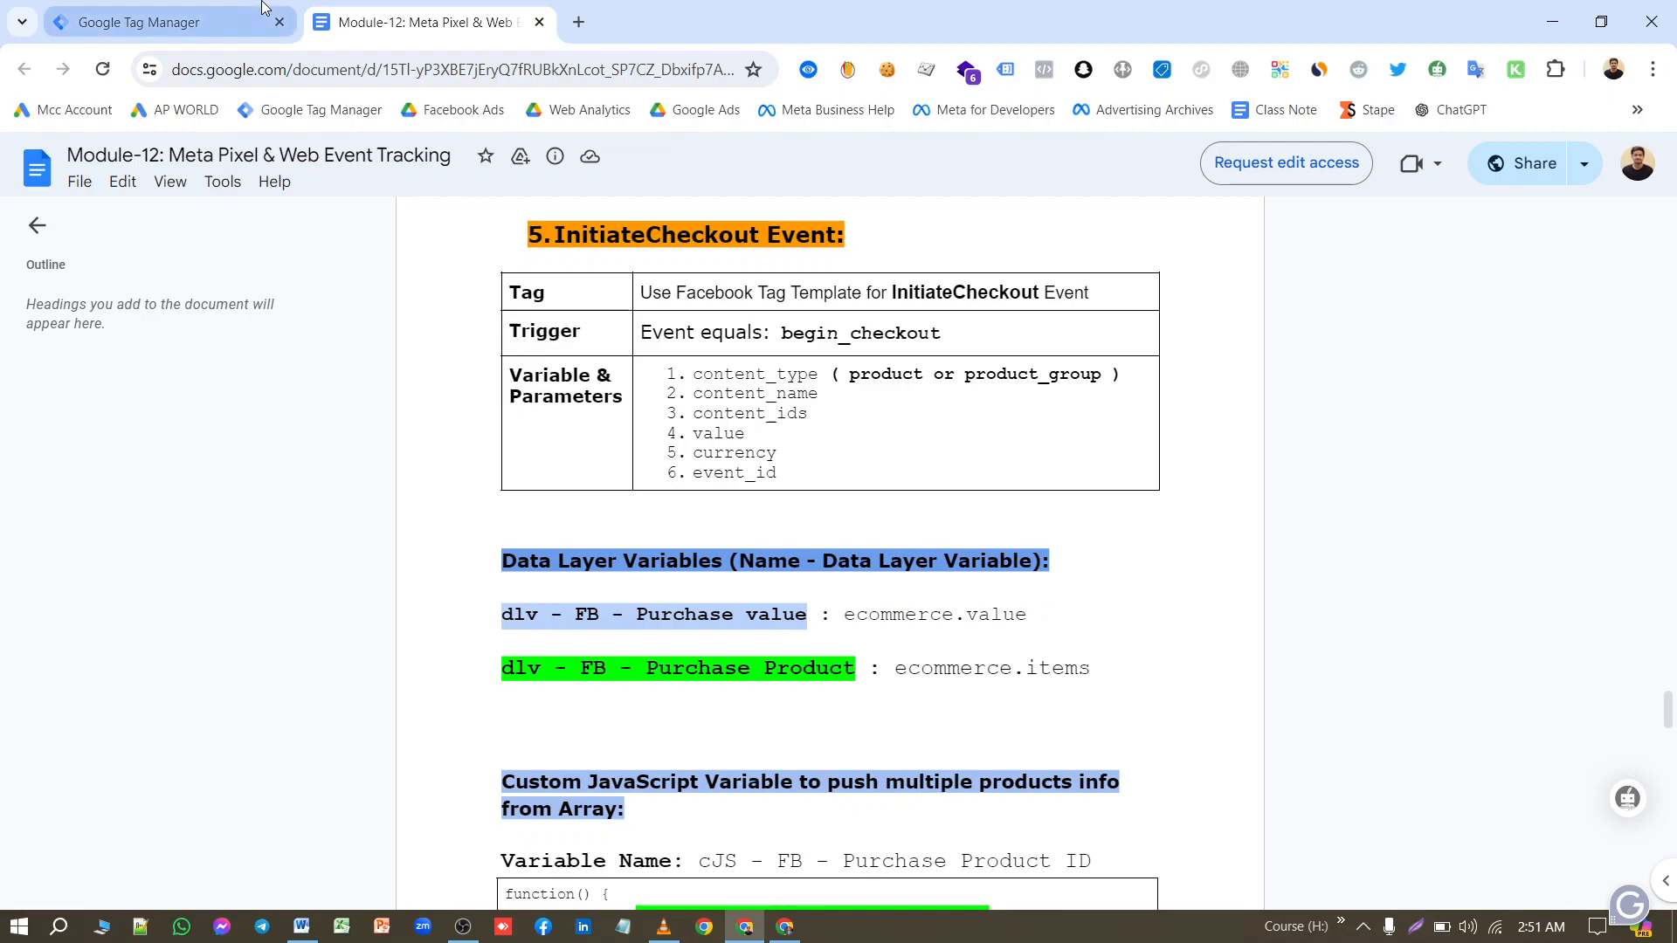
{"action": "left_click", "coordinate": [149, 22]}
{"action": "double_click", "coordinate": [510, 166]}
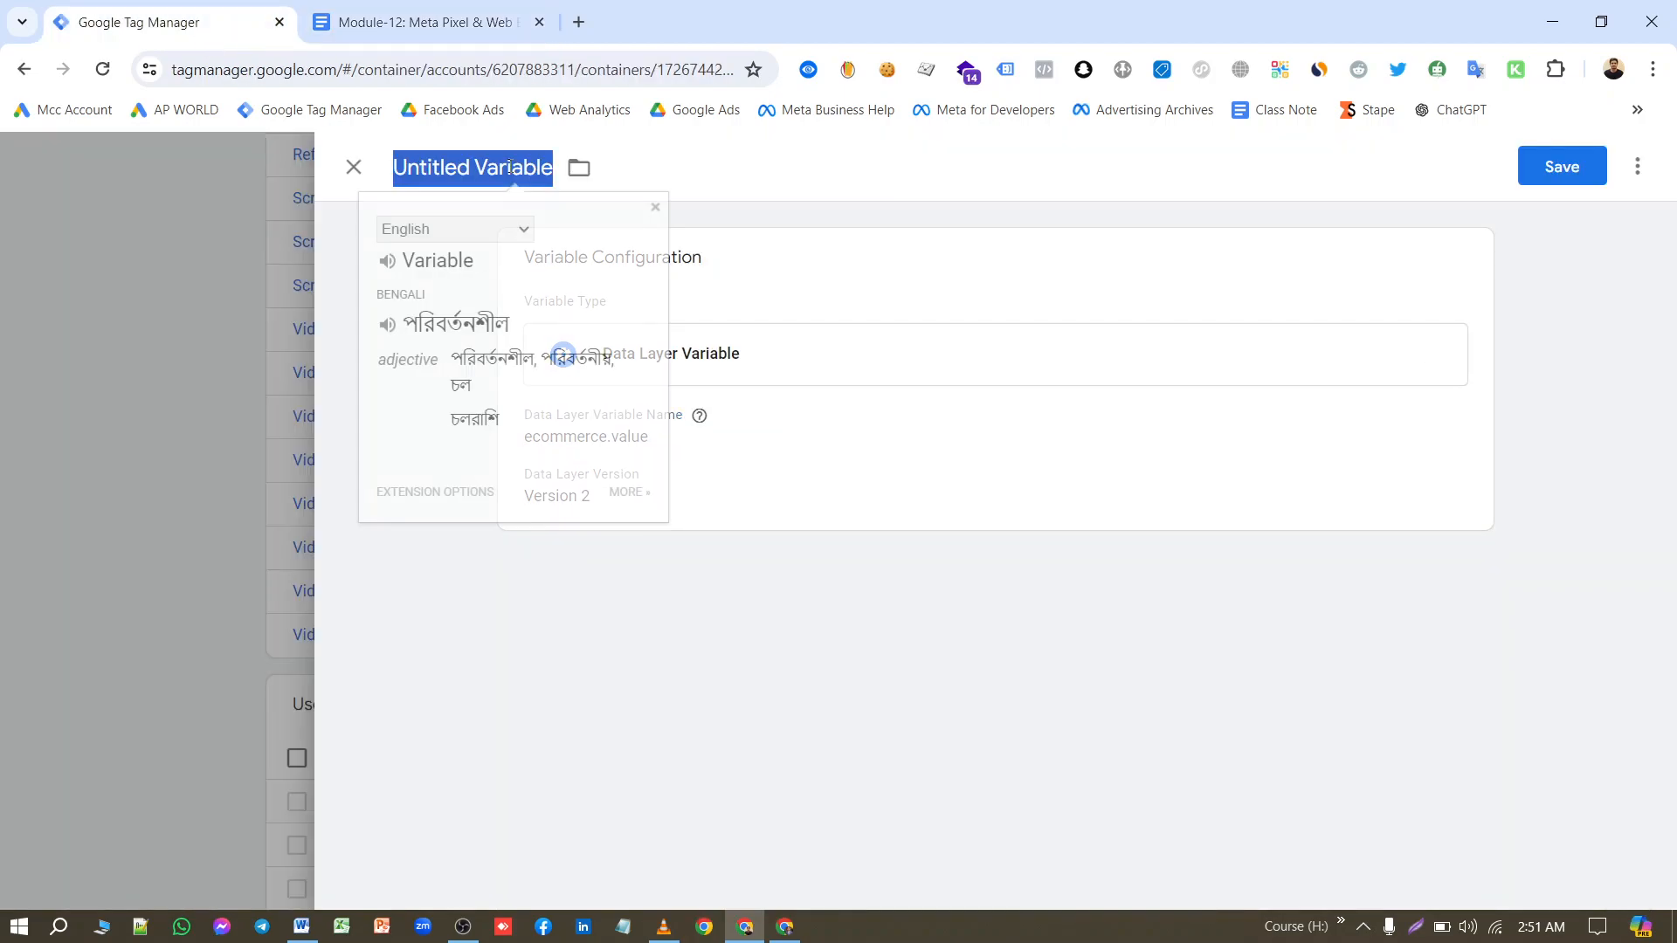
{"action": "key", "text": "ctrl+v"}
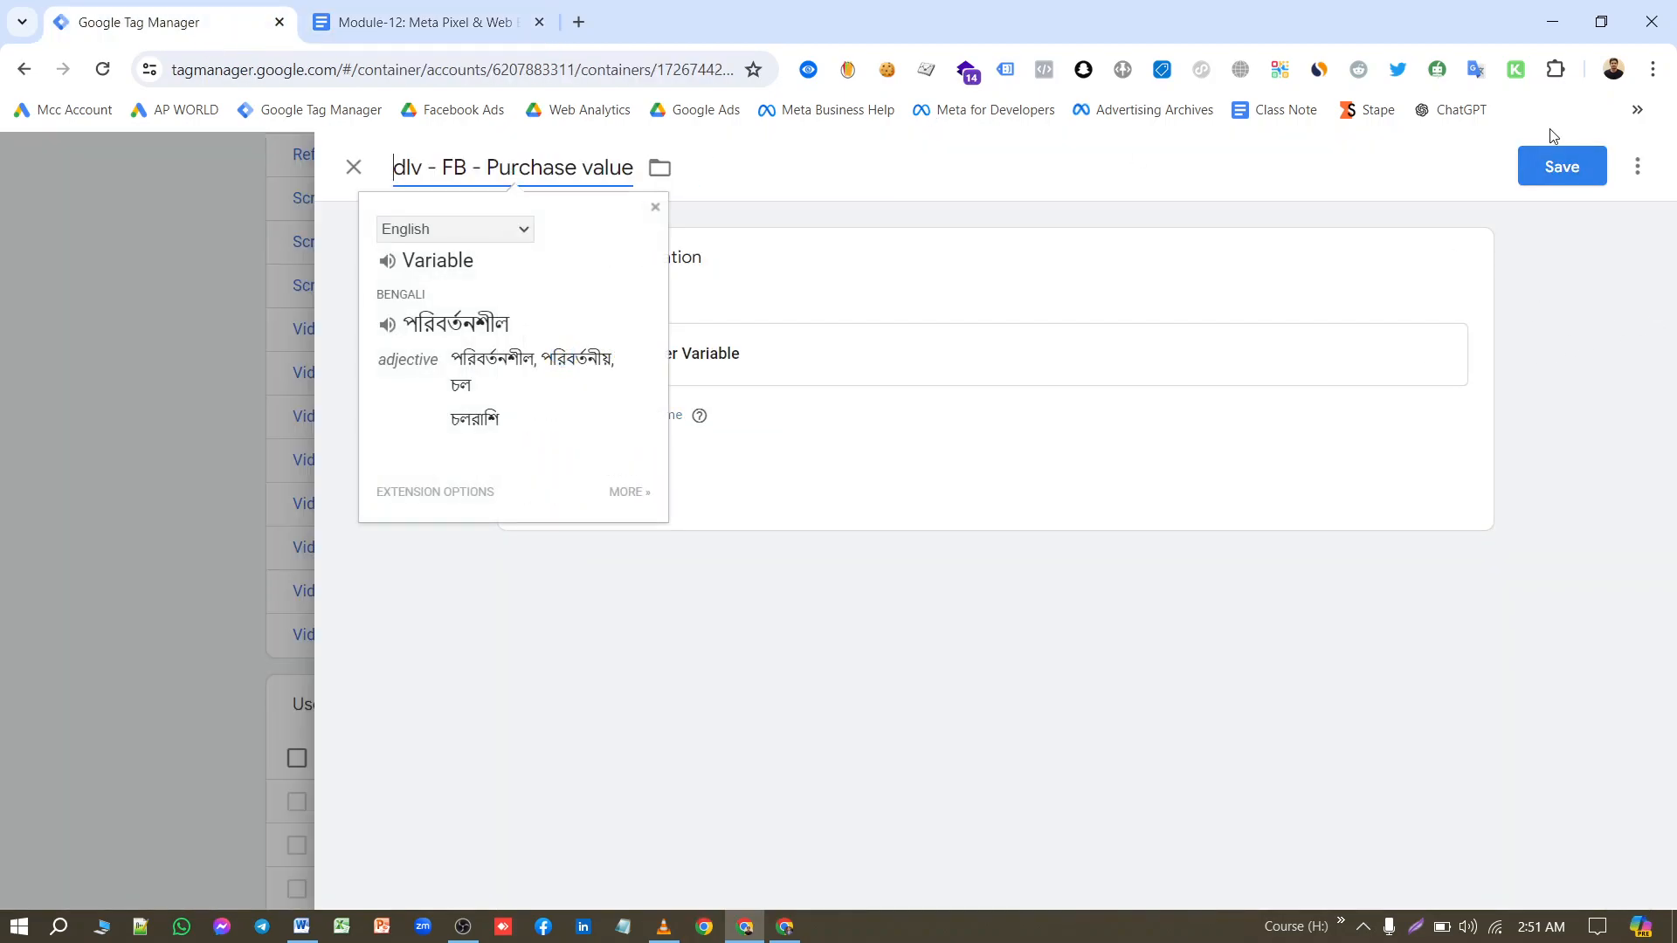
{"action": "left_click", "coordinate": [1562, 166]}
Step: Copy ecommerce.items from the notes and create a Data Layer Variable in Tag Manager with that path
{"action": "left_click", "coordinate": [424, 22]}
{"action": "scroll", "coordinate": [888, 622], "scroll_direction": "down", "scroll_amount": 1}
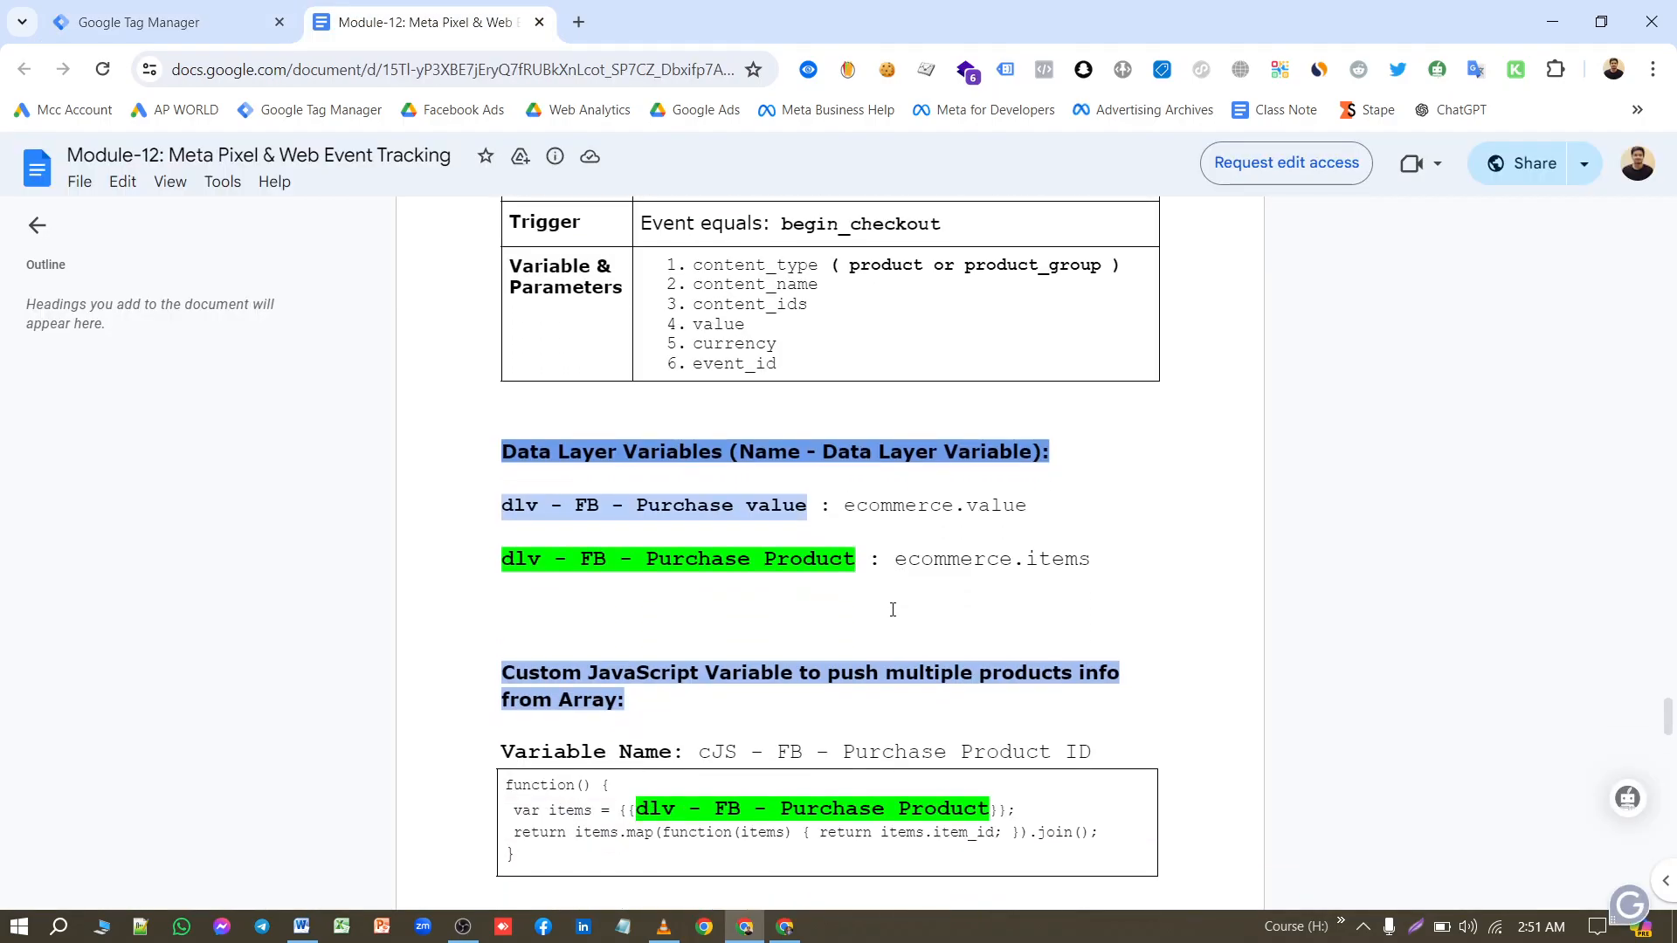
{"action": "left_click_drag", "start_coordinate": [894, 559], "coordinate": [1114, 570]}
{"action": "key", "text": "ctrl+c"}
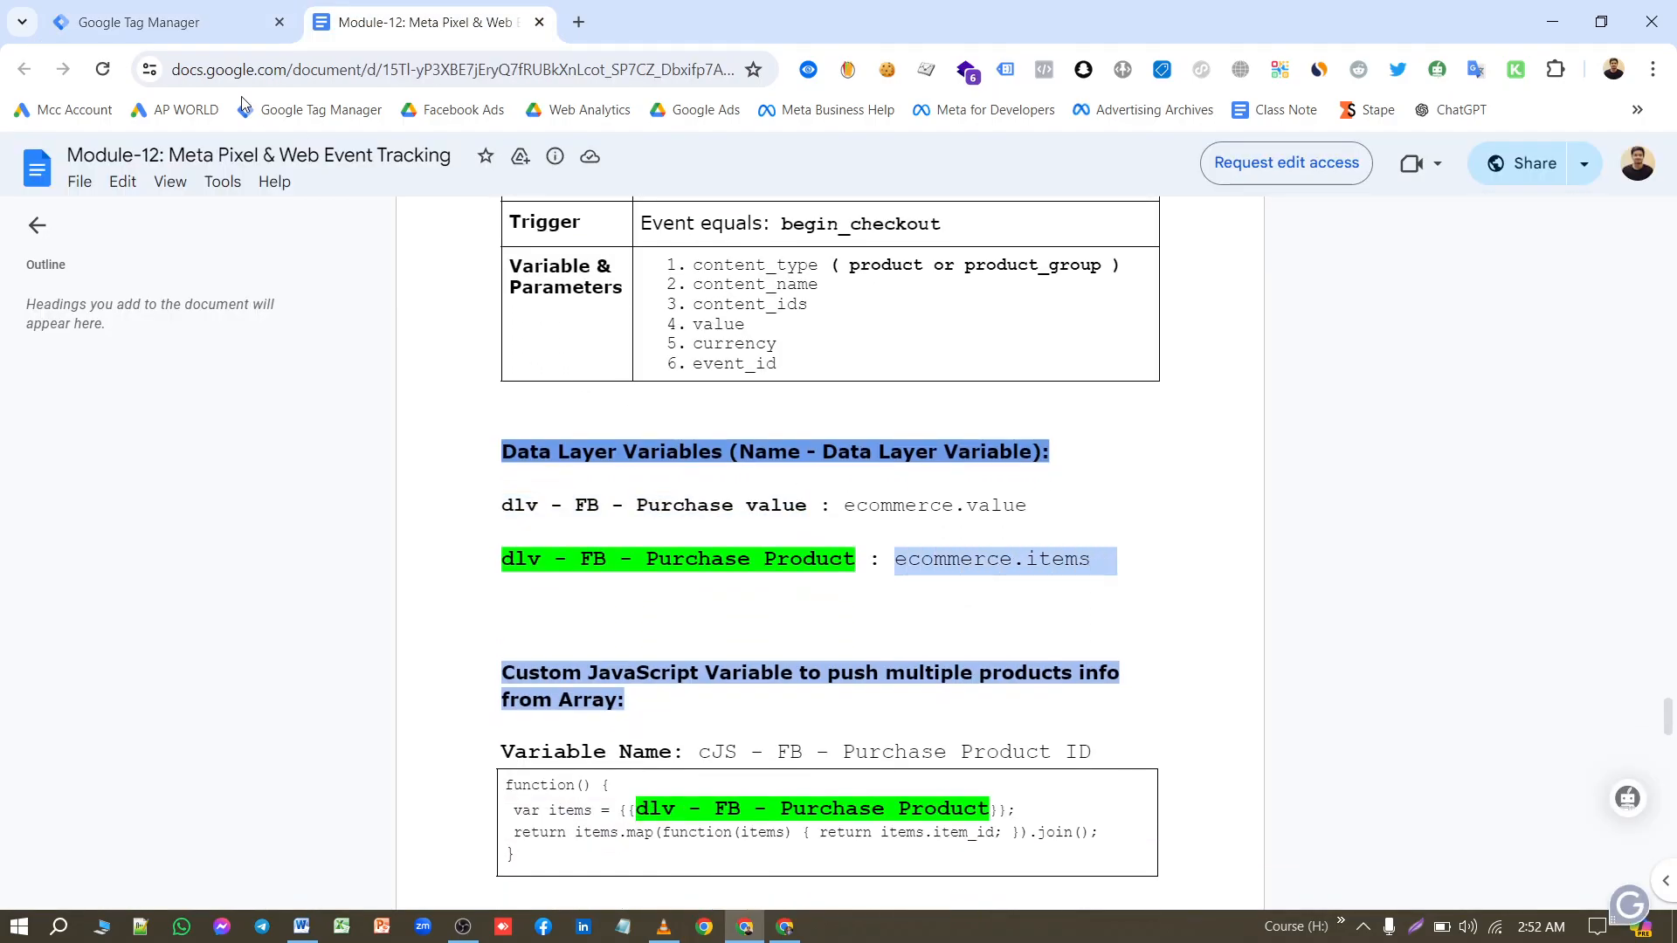
{"action": "left_click", "coordinate": [144, 21]}
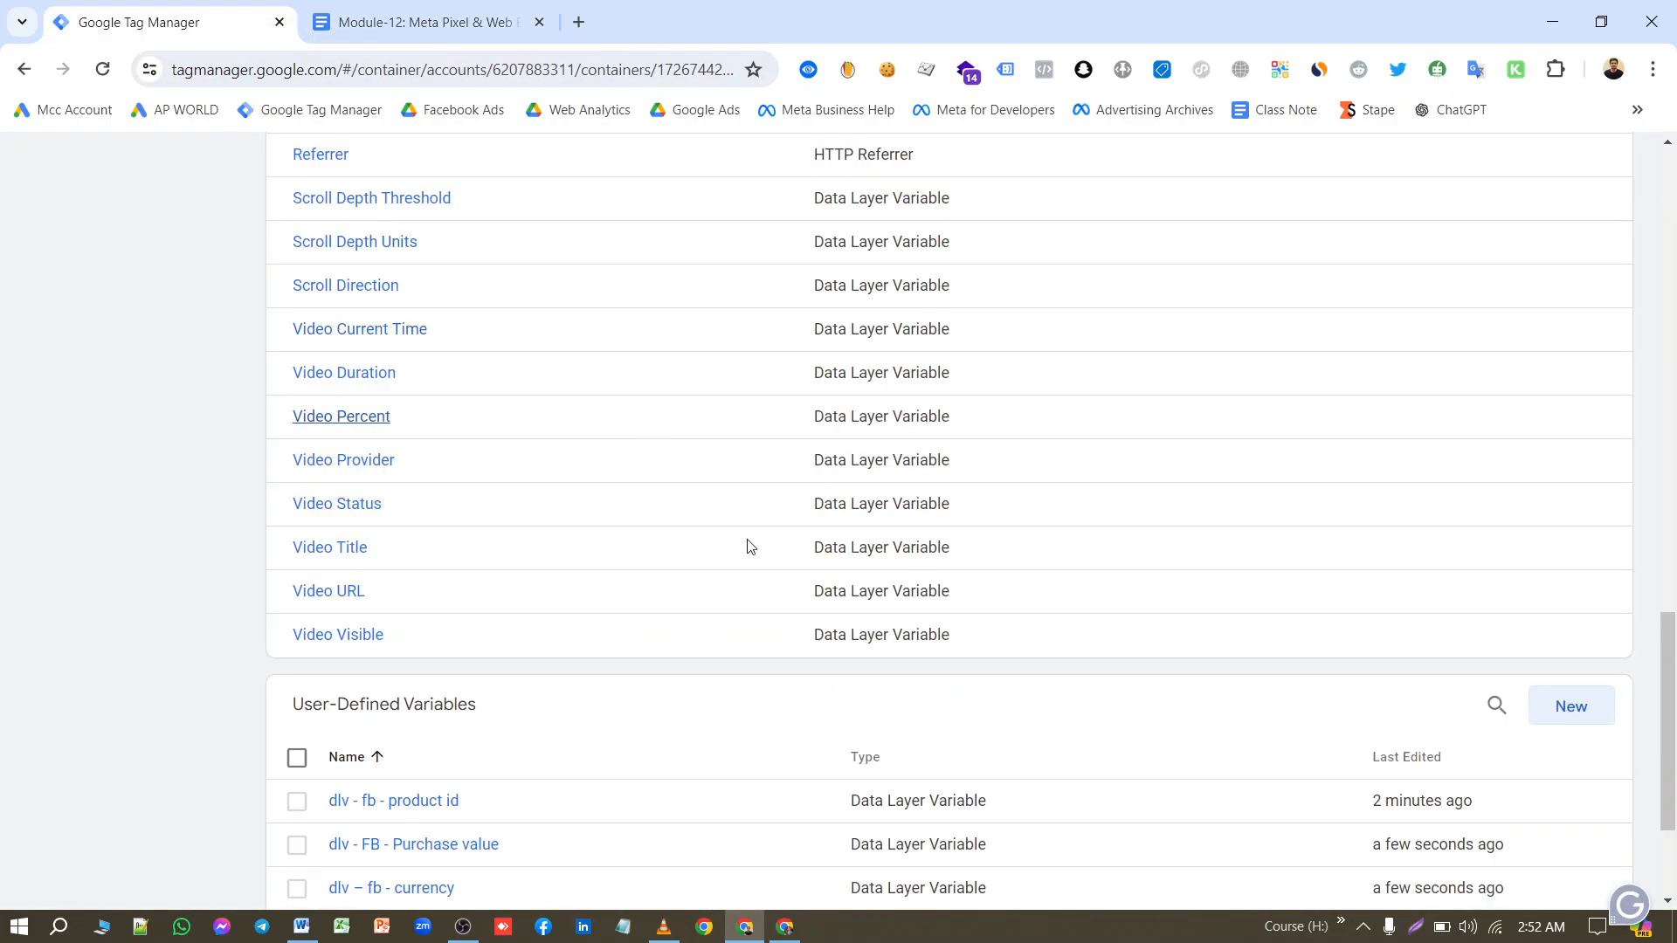
{"action": "left_click", "coordinate": [1563, 703]}
{"action": "left_click", "coordinate": [1040, 332]}
{"action": "scroll", "coordinate": [1173, 687], "scroll_direction": "down", "scroll_amount": 3}
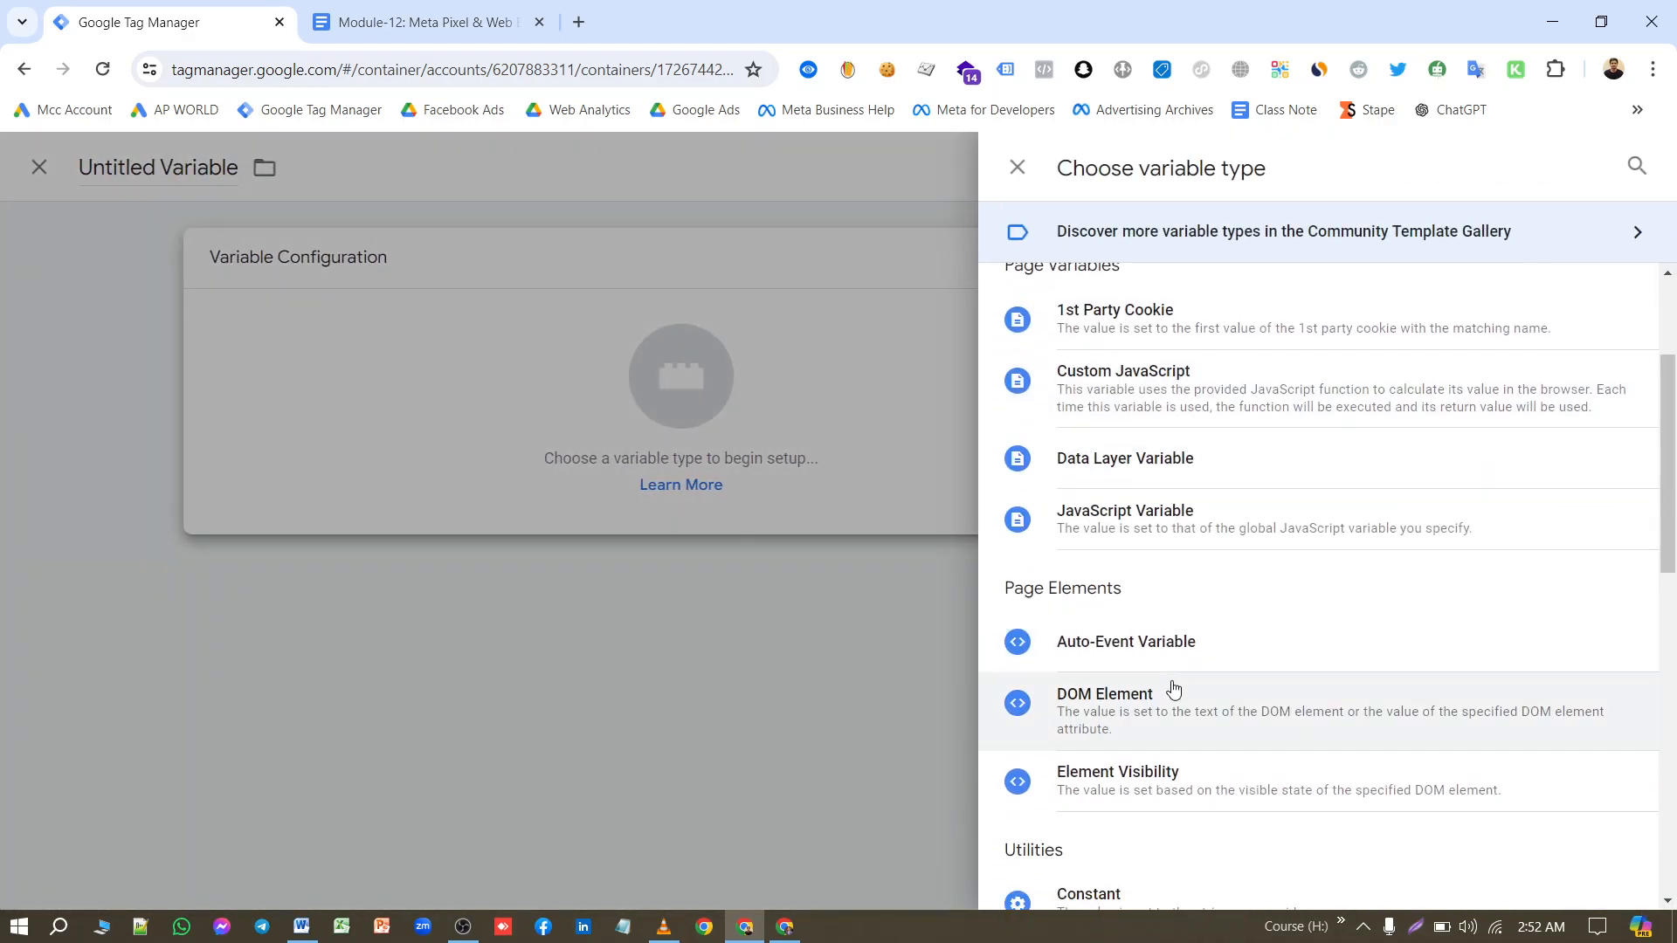
{"action": "left_click", "coordinate": [1183, 458]}
{"action": "key", "text": "ctrl+v"}
Step: Name the items variable "dlv - FB - Purchase Product", copied from the notes, and save it
{"action": "left_click", "coordinate": [410, 21]}
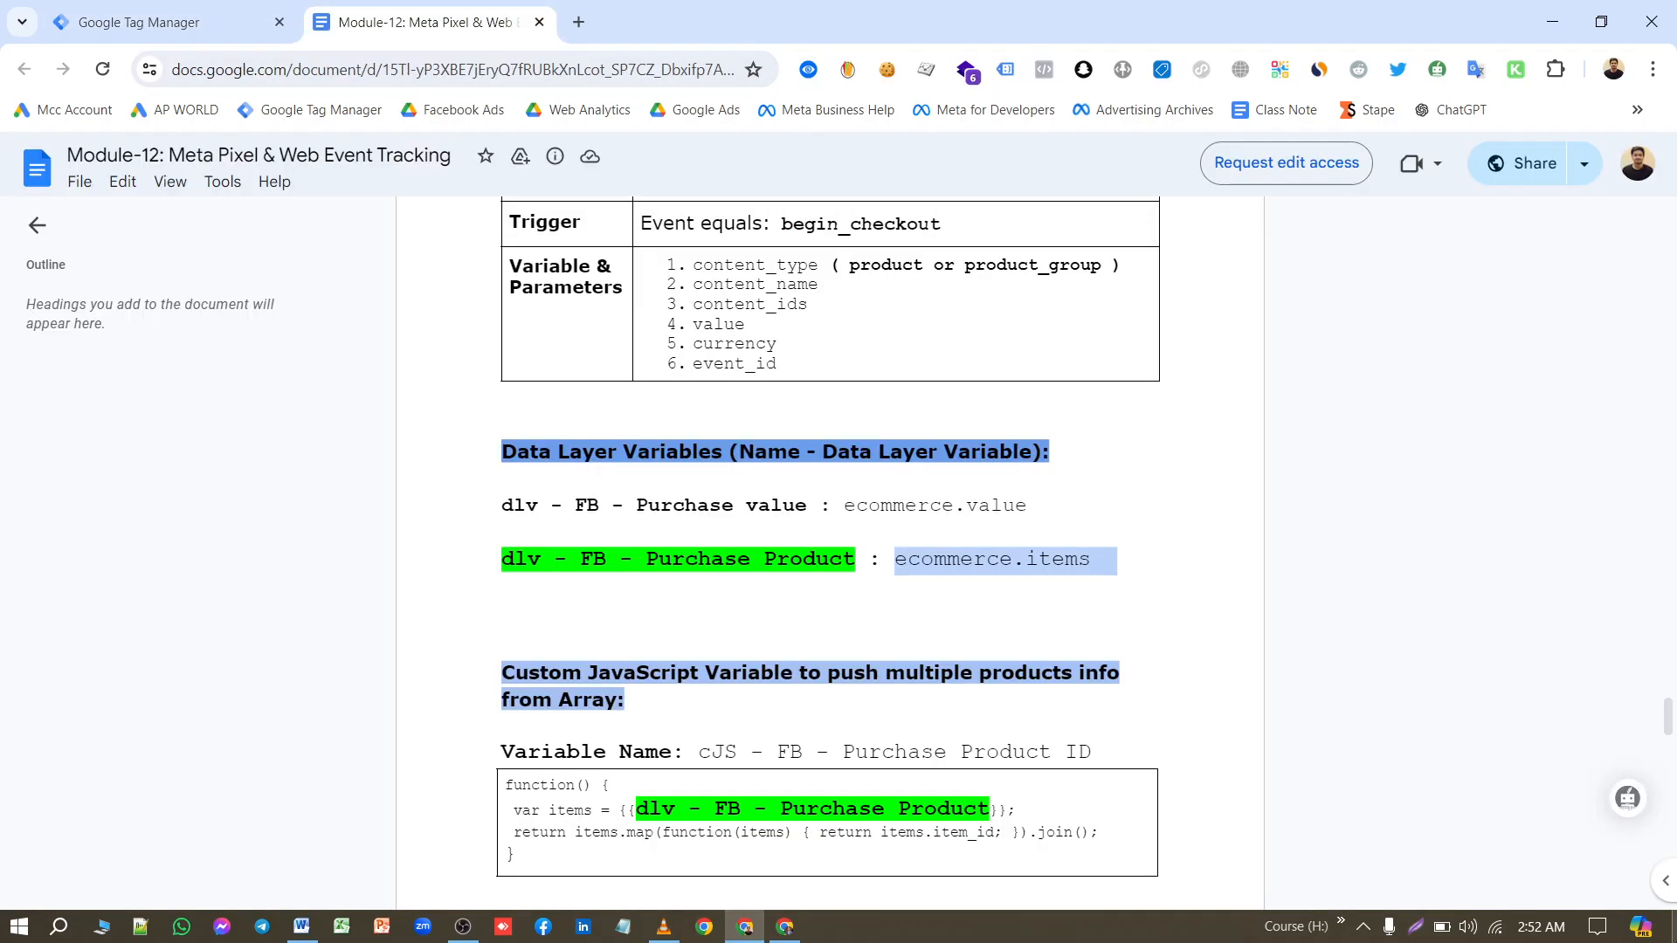
{"action": "left_click_drag", "start_coordinate": [855, 564], "coordinate": [486, 559]}
{"action": "key", "text": "ctrl+c"}
{"action": "left_click", "coordinate": [199, 22]}
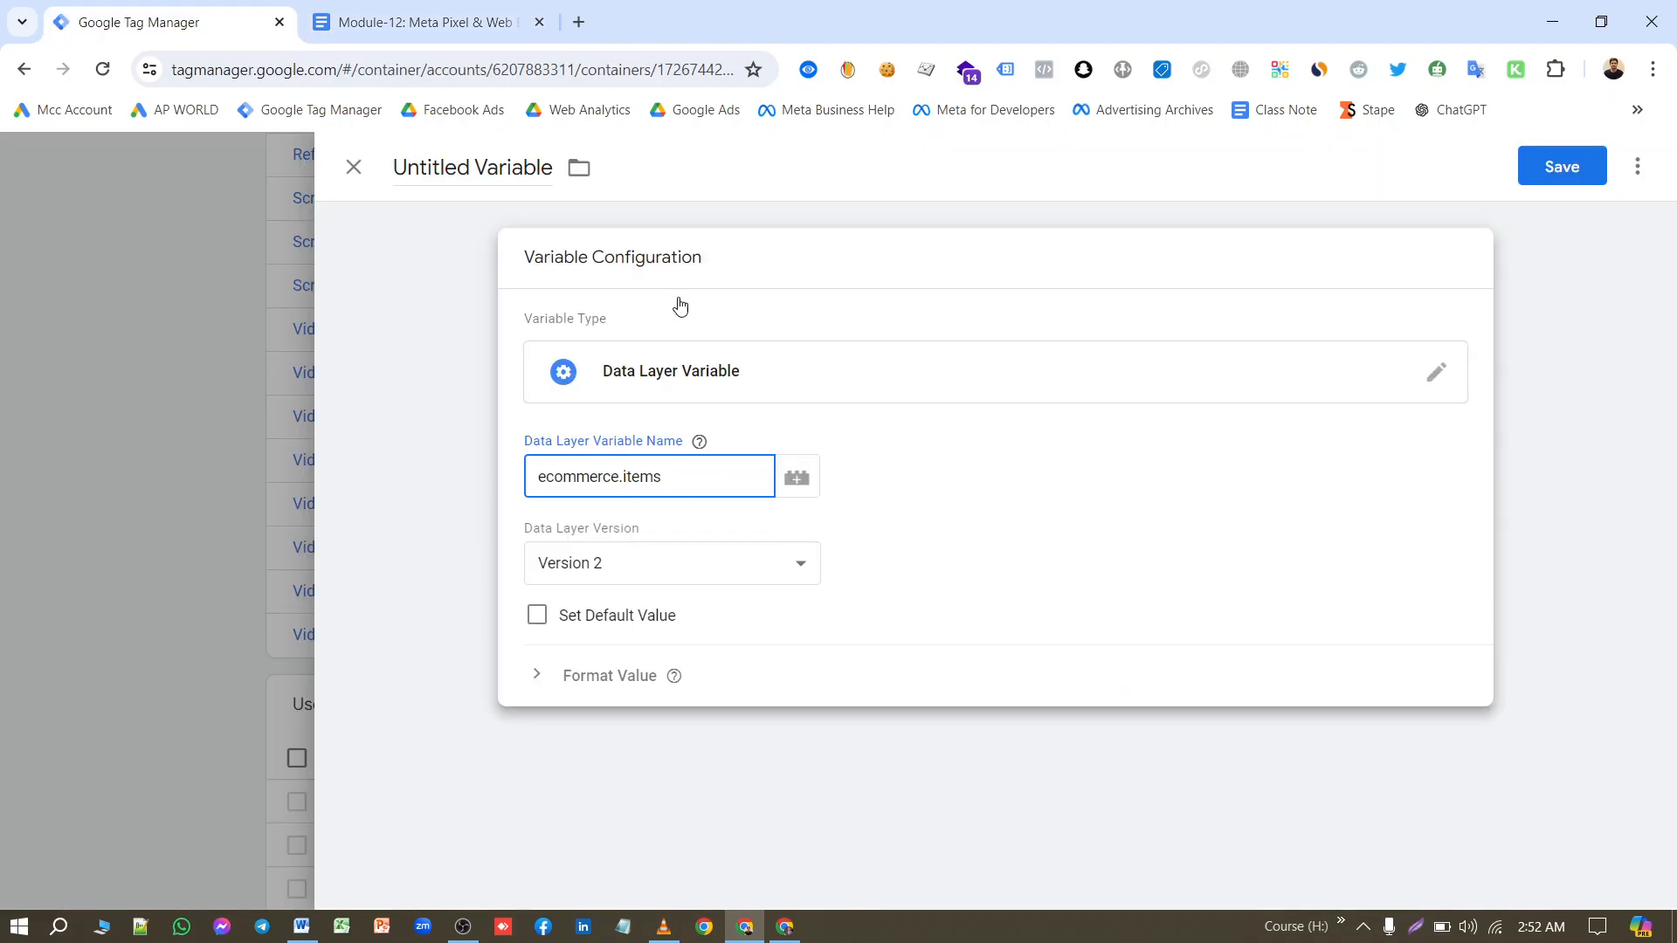
{"action": "left_click", "coordinate": [478, 155]}
{"action": "key", "text": "ctrl+v"}
{"action": "left_click", "coordinate": [1563, 166]}
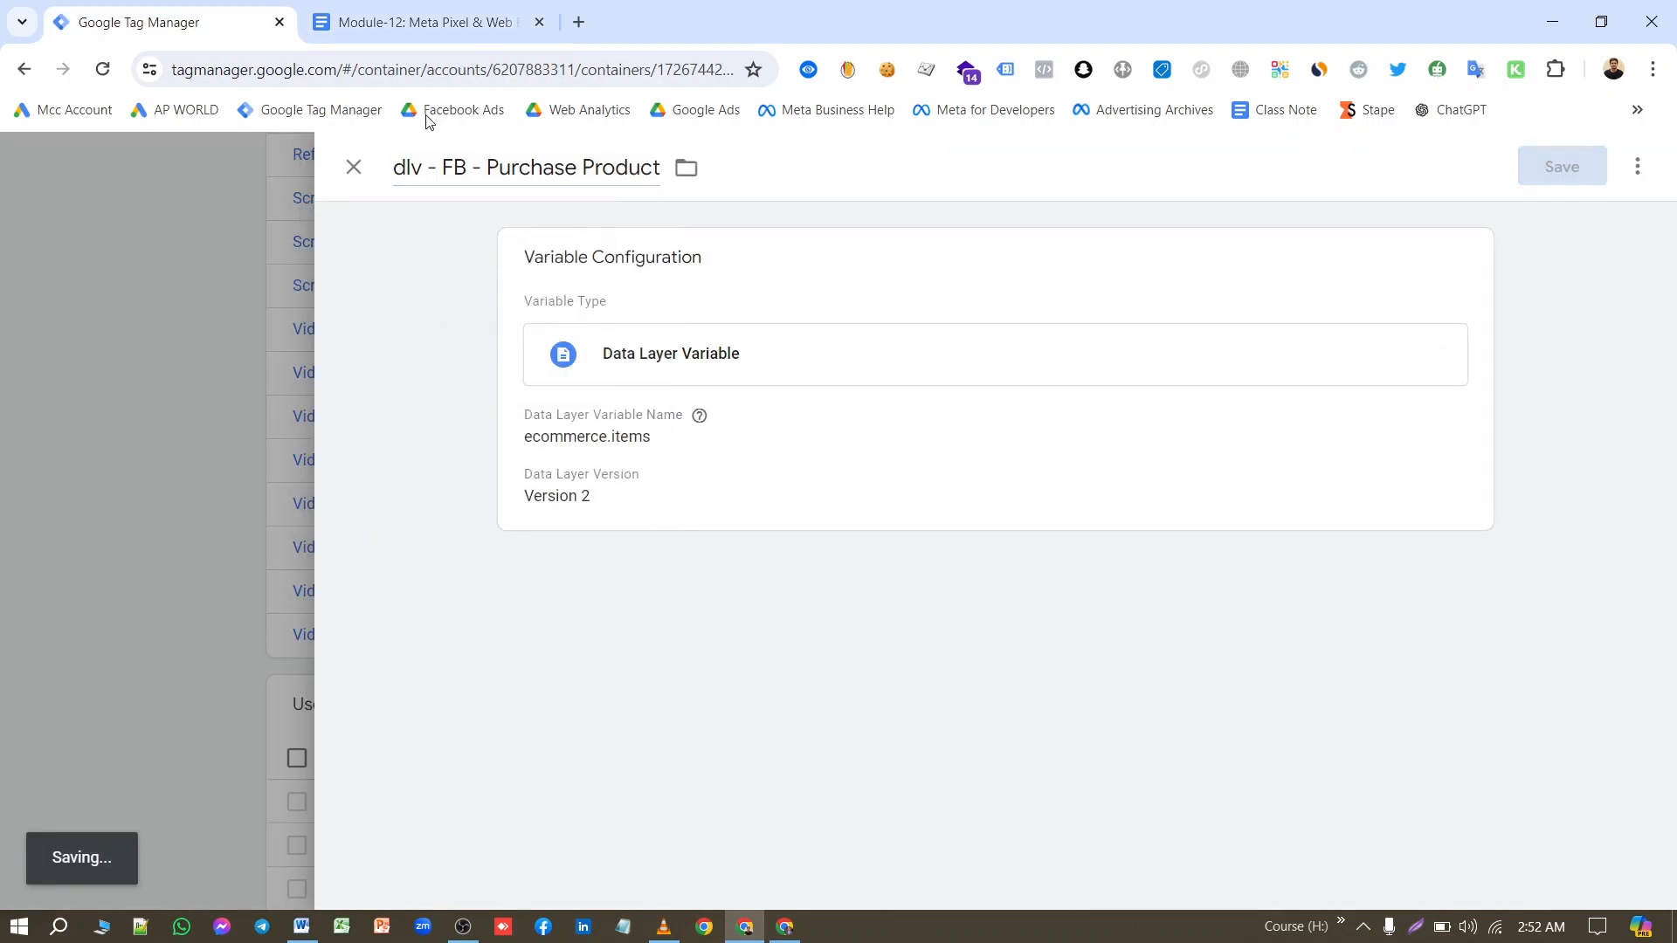
Step: Copy the full JavaScript function listed under cJS - FB - Purchase Product ID in the notes
{"action": "left_click", "coordinate": [427, 21]}
{"action": "scroll", "coordinate": [583, 585], "scroll_direction": "down", "scroll_amount": 3}
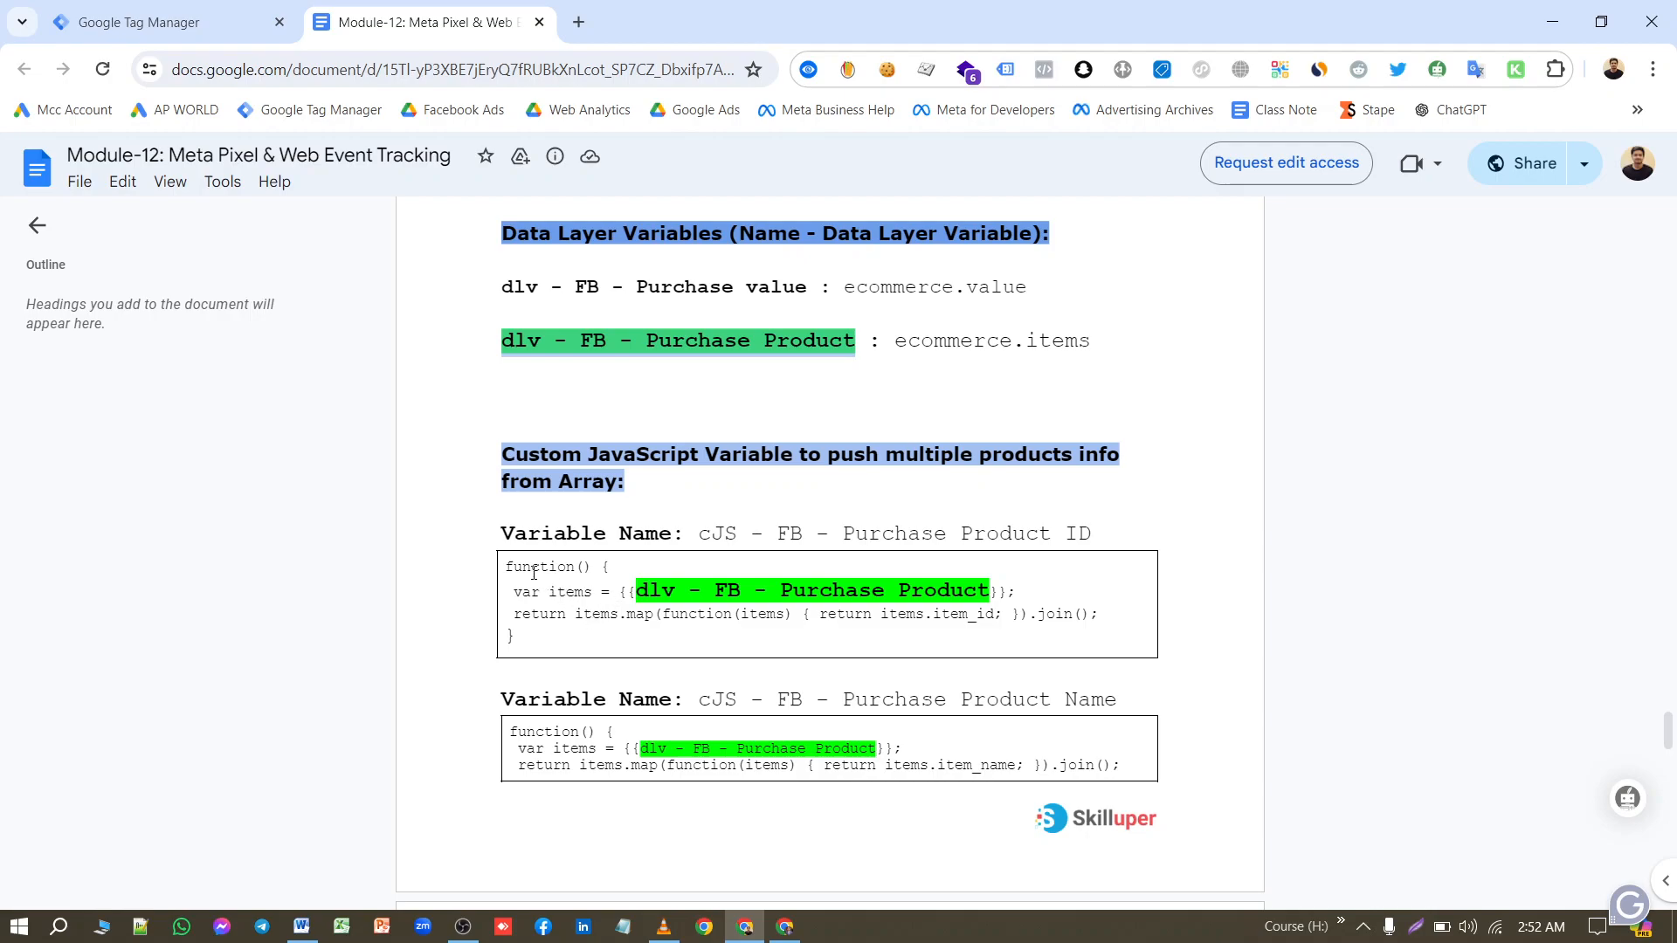
{"action": "left_click", "coordinate": [175, 22]}
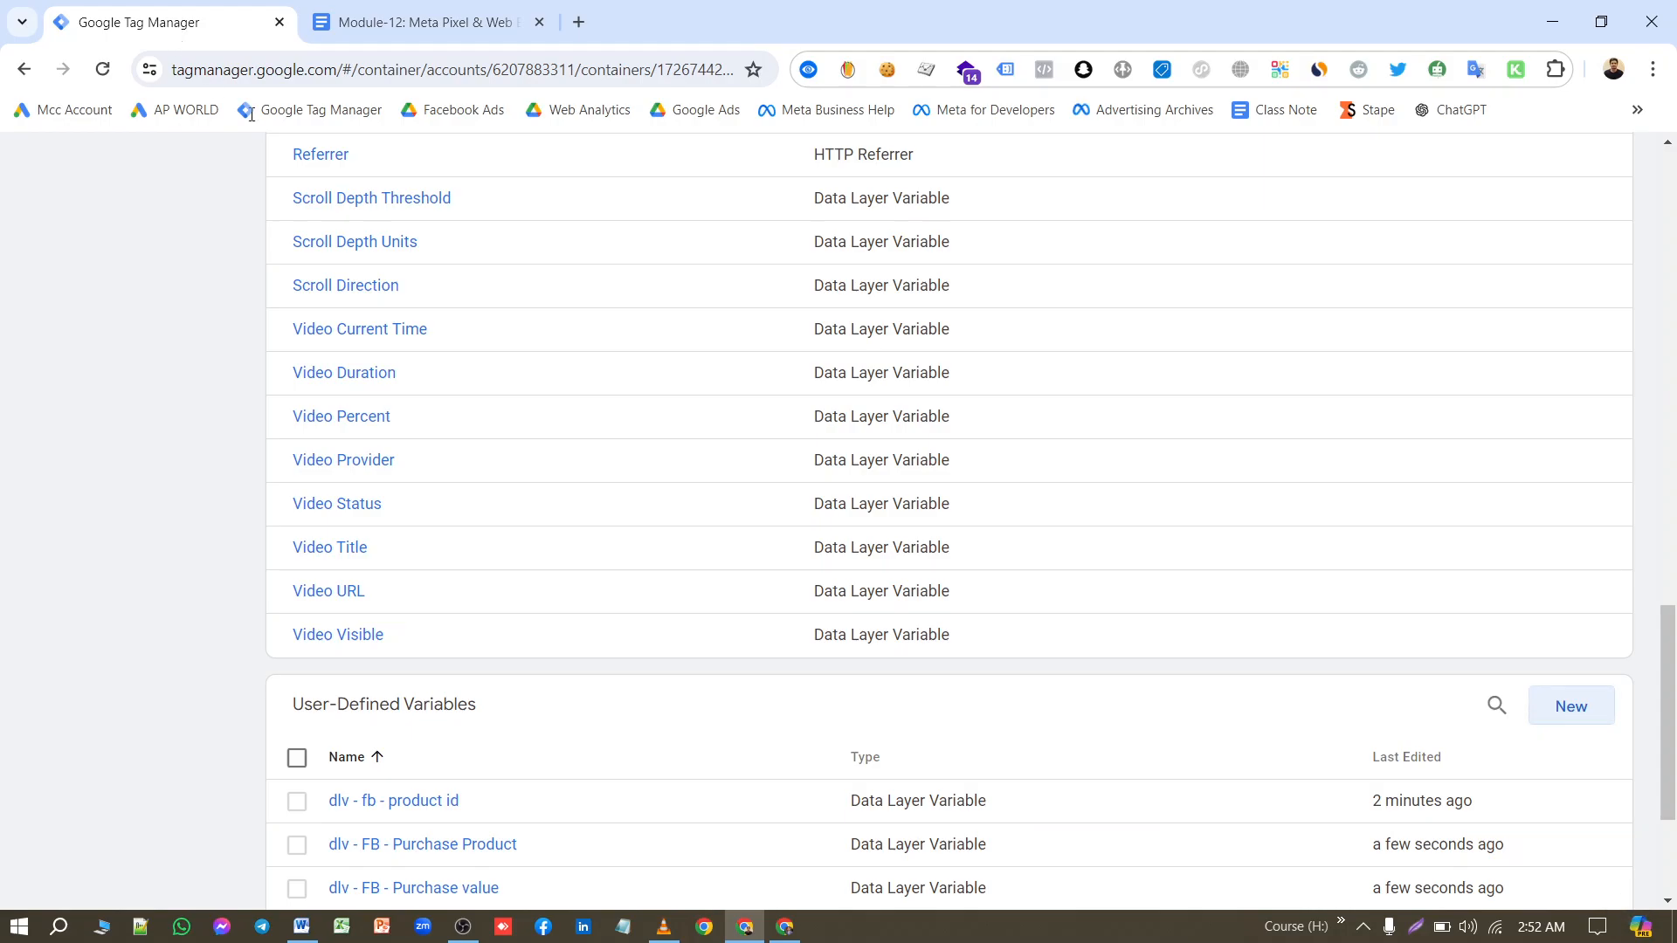
{"action": "left_click", "coordinate": [434, 12]}
{"action": "left_click_drag", "start_coordinate": [506, 567], "coordinate": [529, 625]}
{"action": "key", "text": "ctrl+c"}
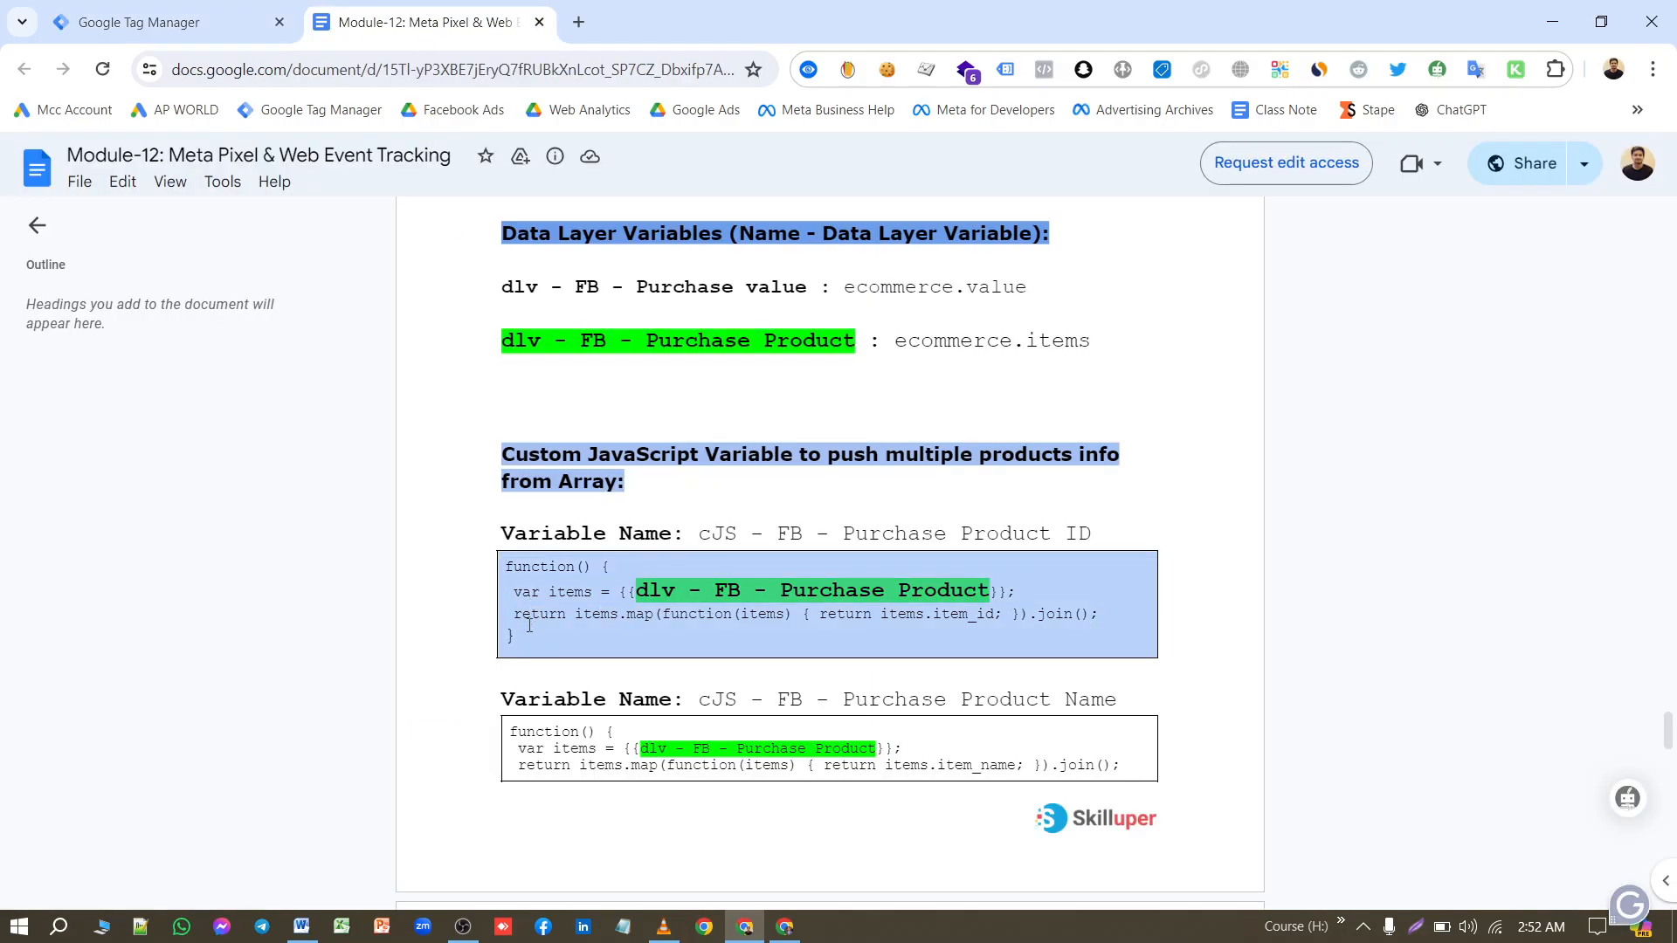
Step: Create a Custom JavaScript variable in Tag Manager containing the copied function that returns the joined item_id values
{"action": "left_click", "coordinate": [225, 31]}
{"action": "left_click", "coordinate": [1577, 718]}
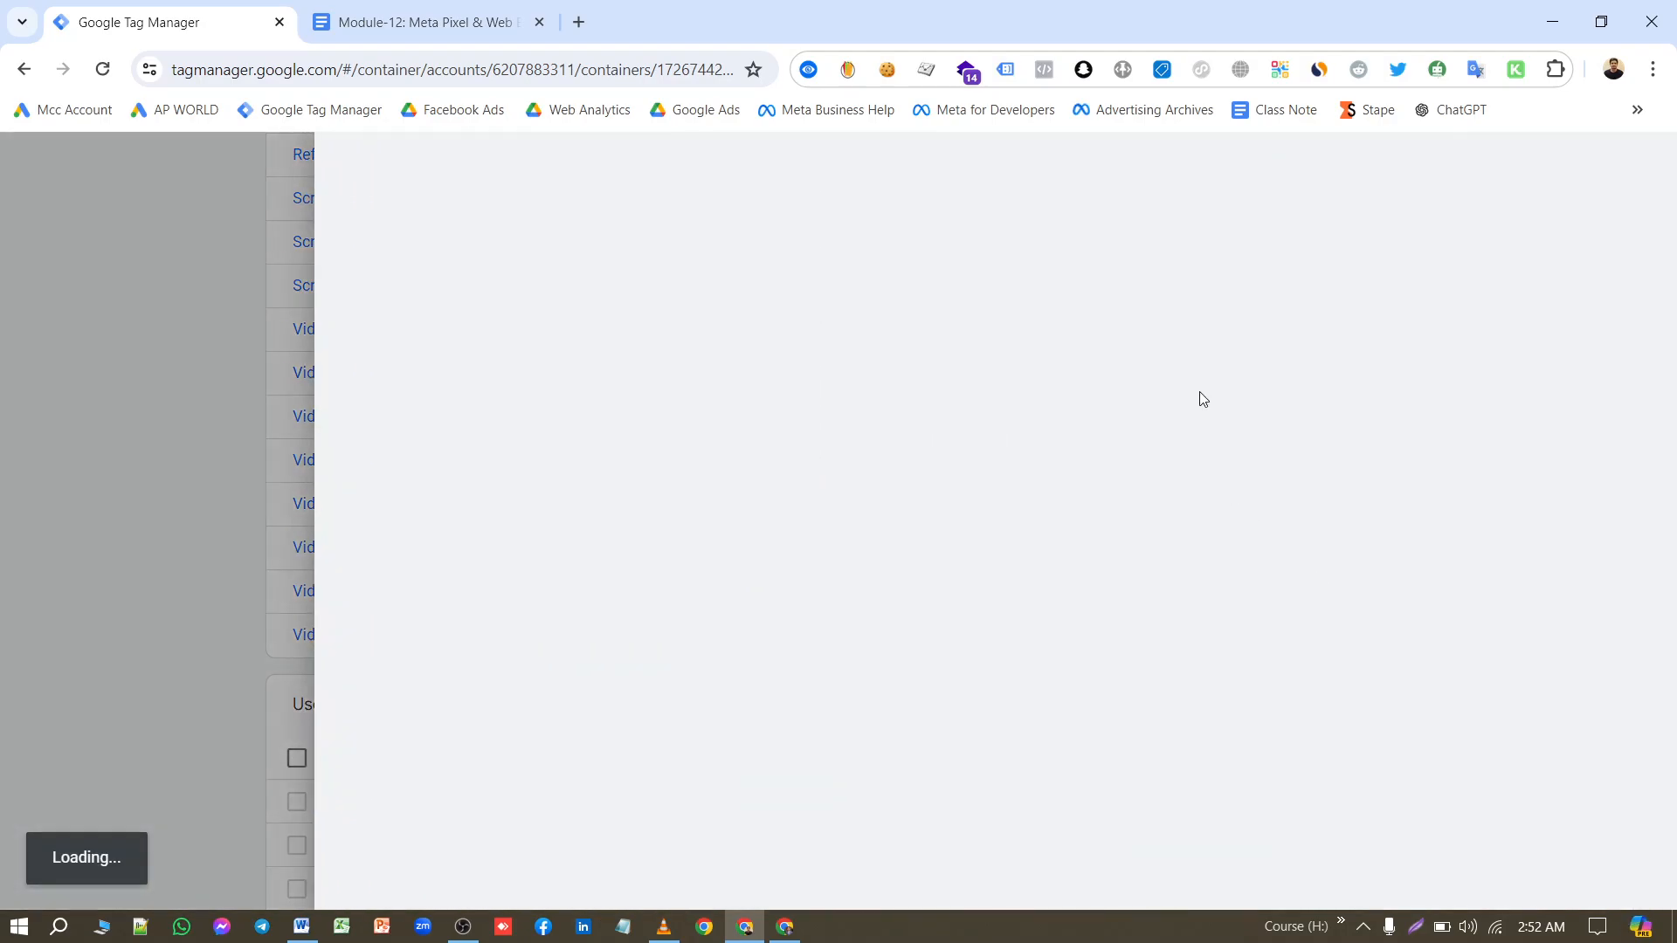
{"action": "left_click", "coordinate": [1319, 397]}
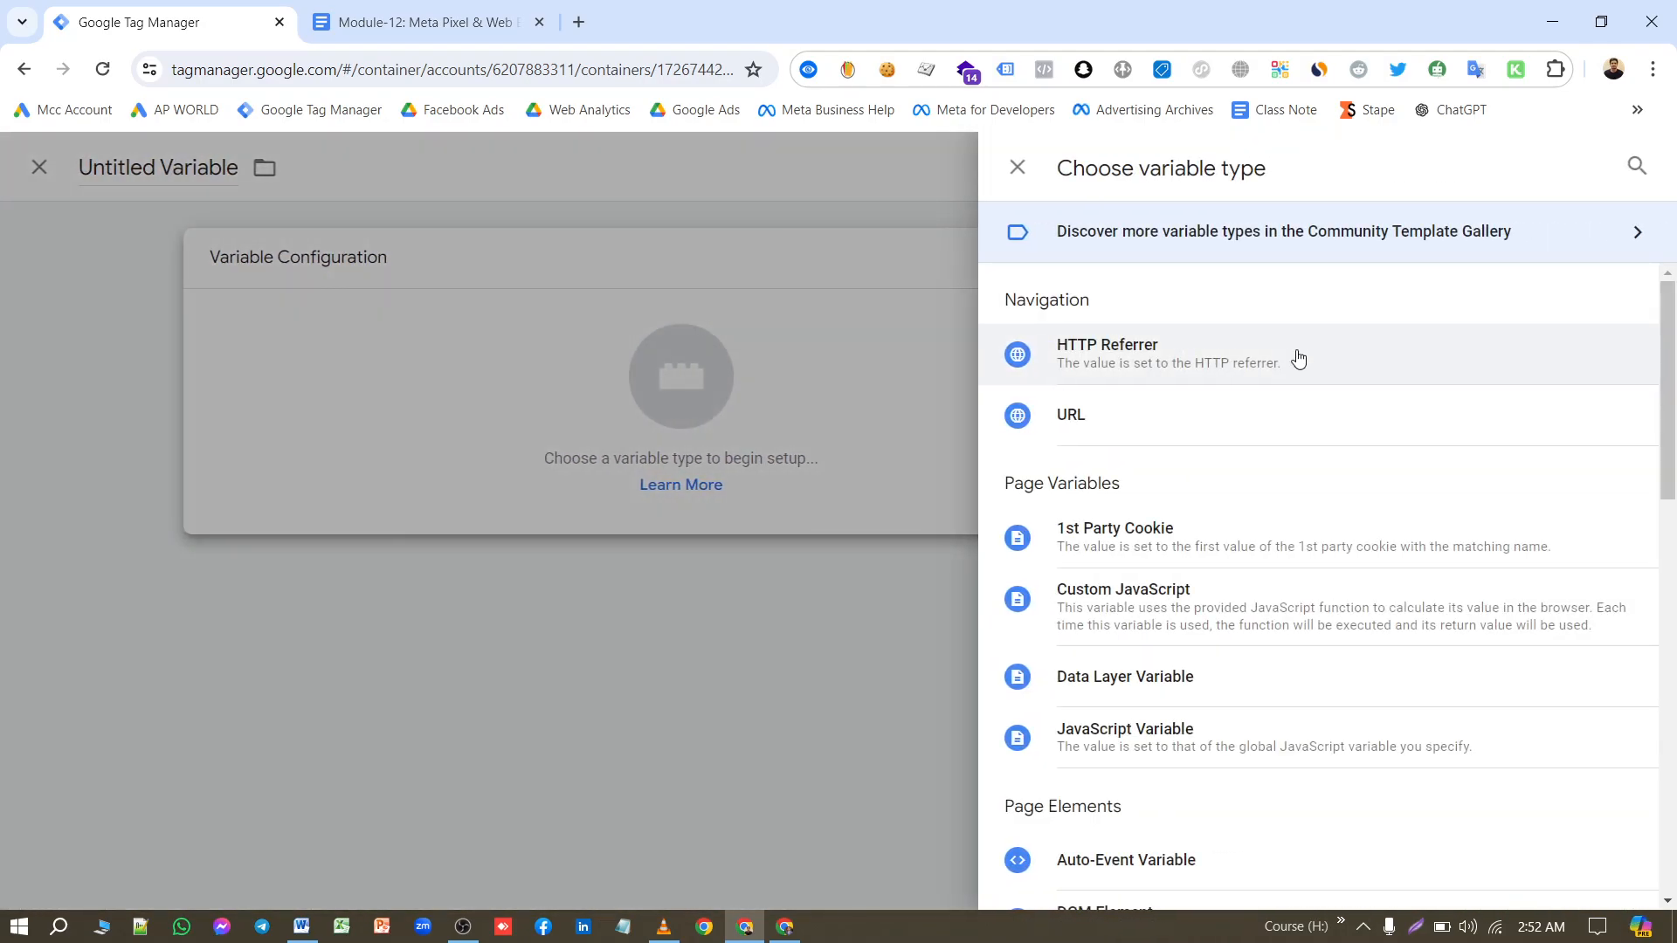
{"action": "scroll", "coordinate": [1273, 548], "scroll_direction": "down", "scroll_amount": 4}
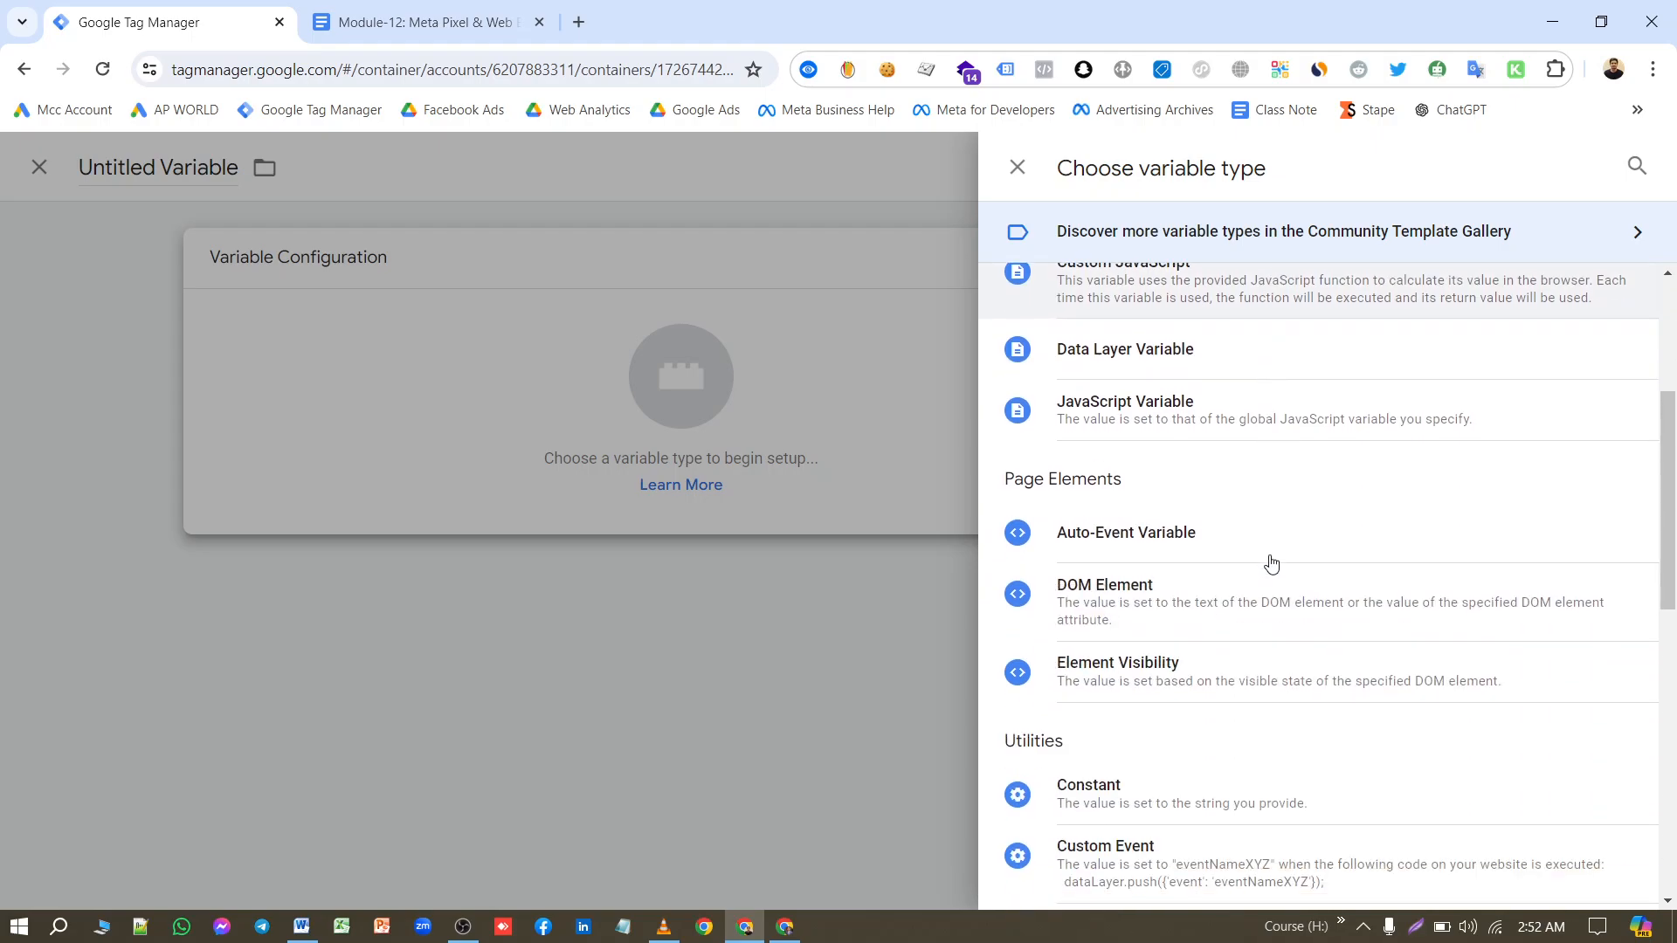
{"action": "scroll", "coordinate": [1258, 599], "scroll_direction": "up", "scroll_amount": 2}
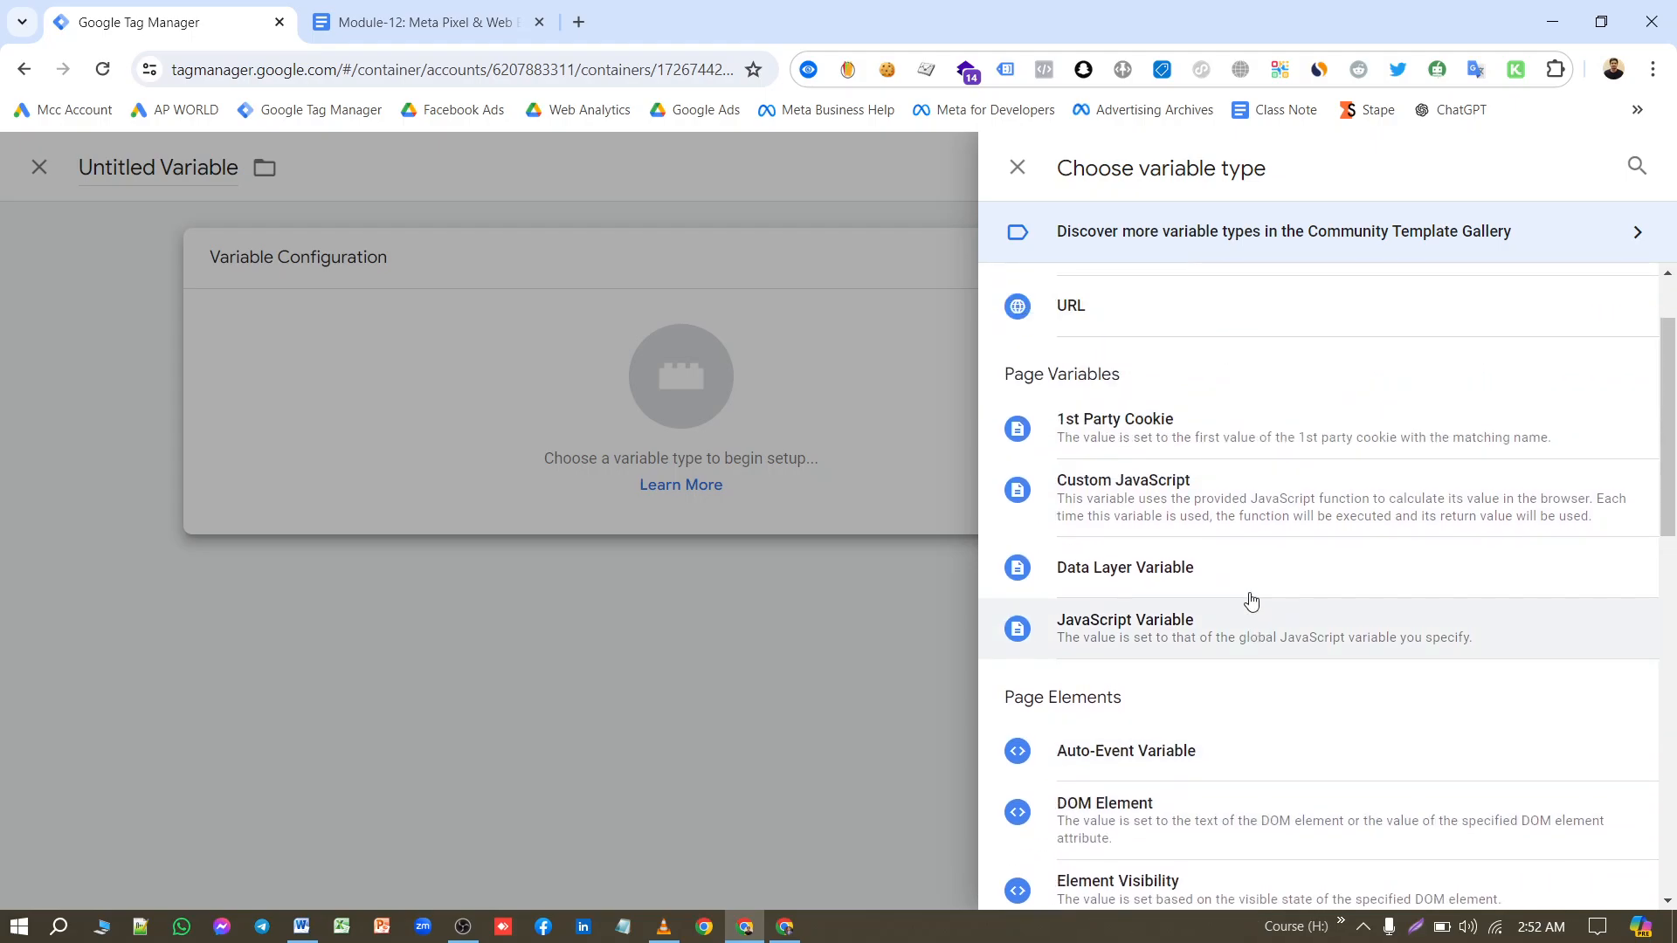
{"action": "left_click", "coordinate": [1251, 502]}
{"action": "key", "text": "ctrl+v"}
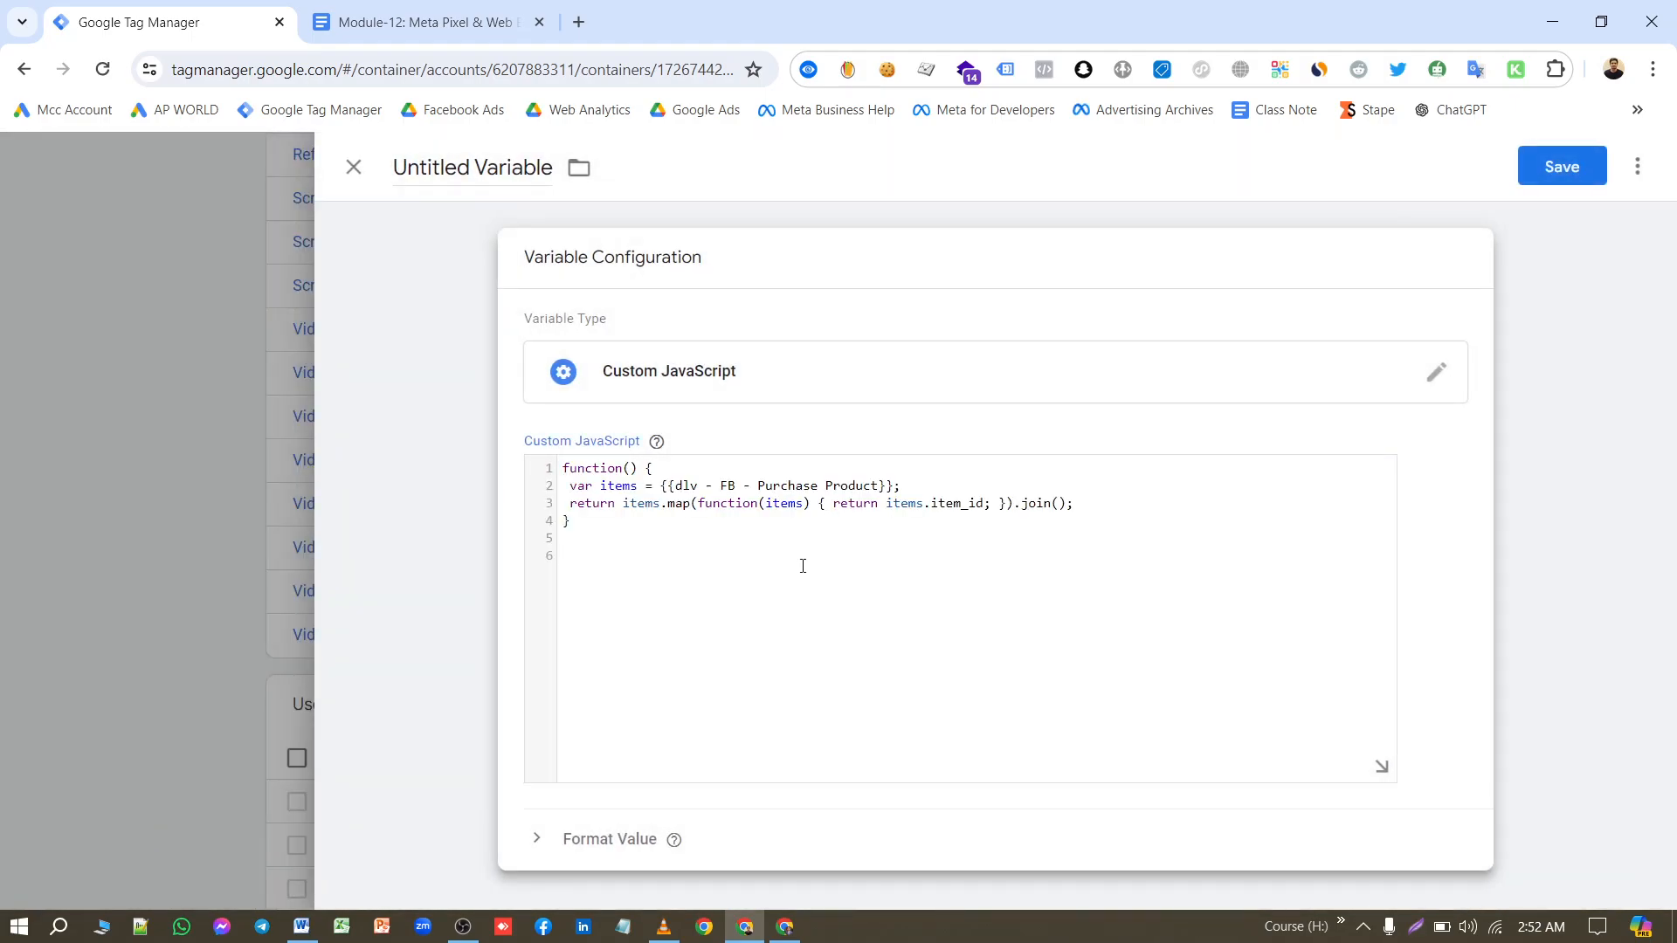
Step: Name the Custom JavaScript variable "cJS - FB - Purchase Product ID", copied from the notes, and save it
{"action": "left_click", "coordinate": [410, 22]}
{"action": "left_click_drag", "start_coordinate": [705, 536], "coordinate": [1107, 534]}
{"action": "key", "text": "ctrl+c"}
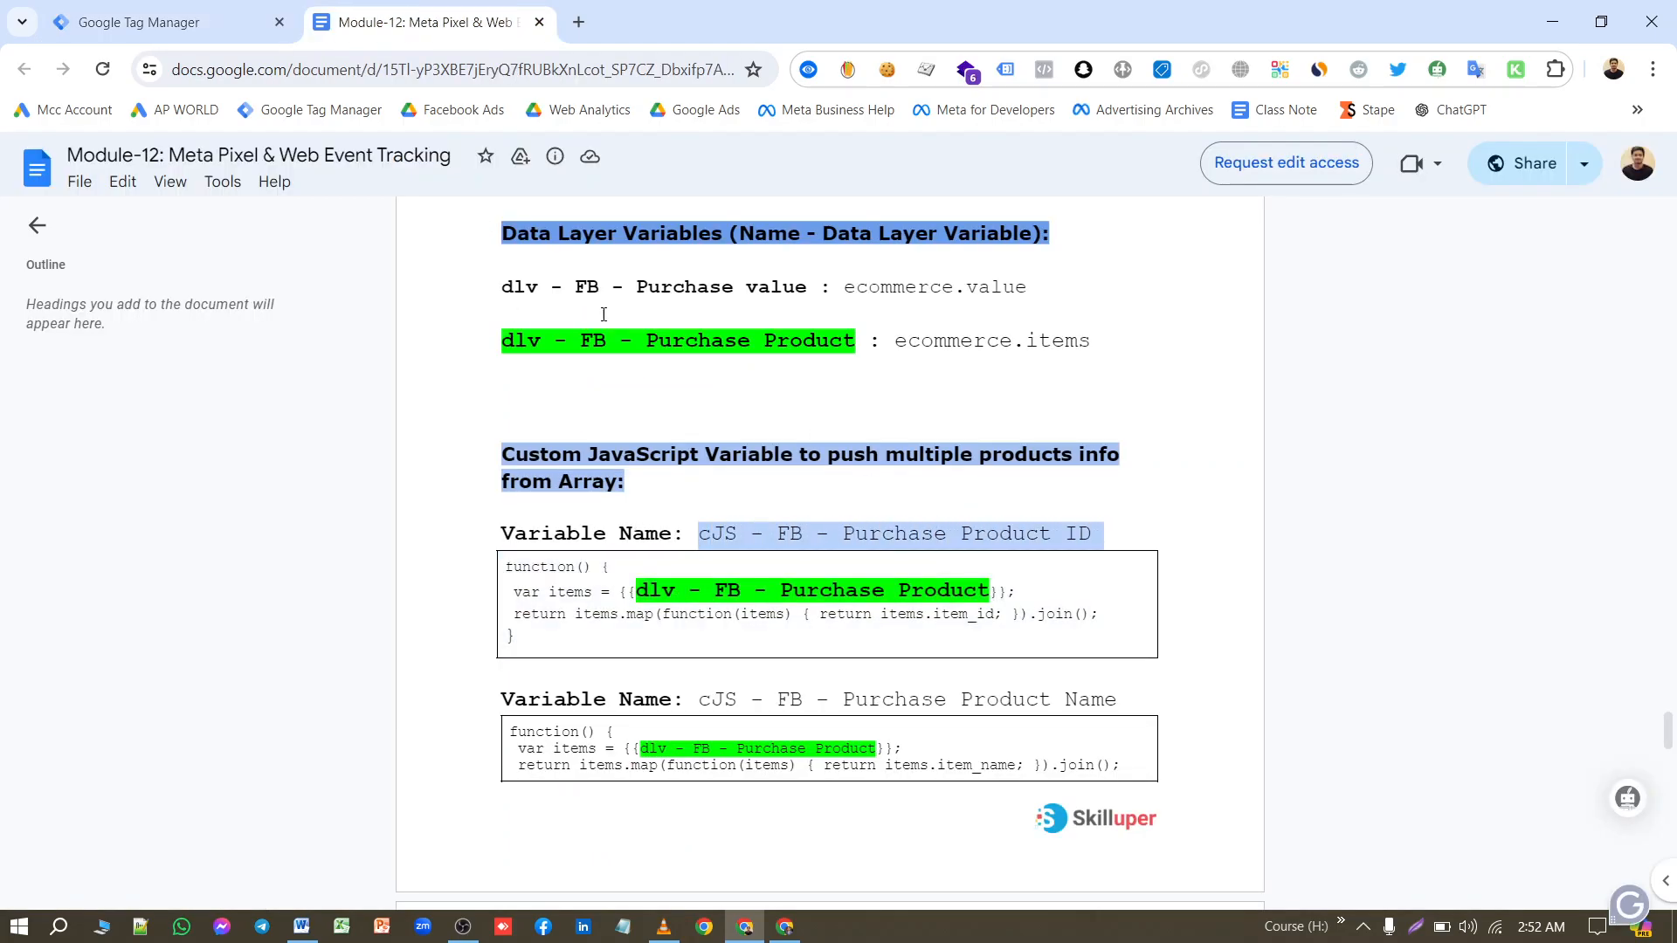
{"action": "key", "text": "ctrl+shift+Tab"}
{"action": "double_click", "coordinate": [497, 169]}
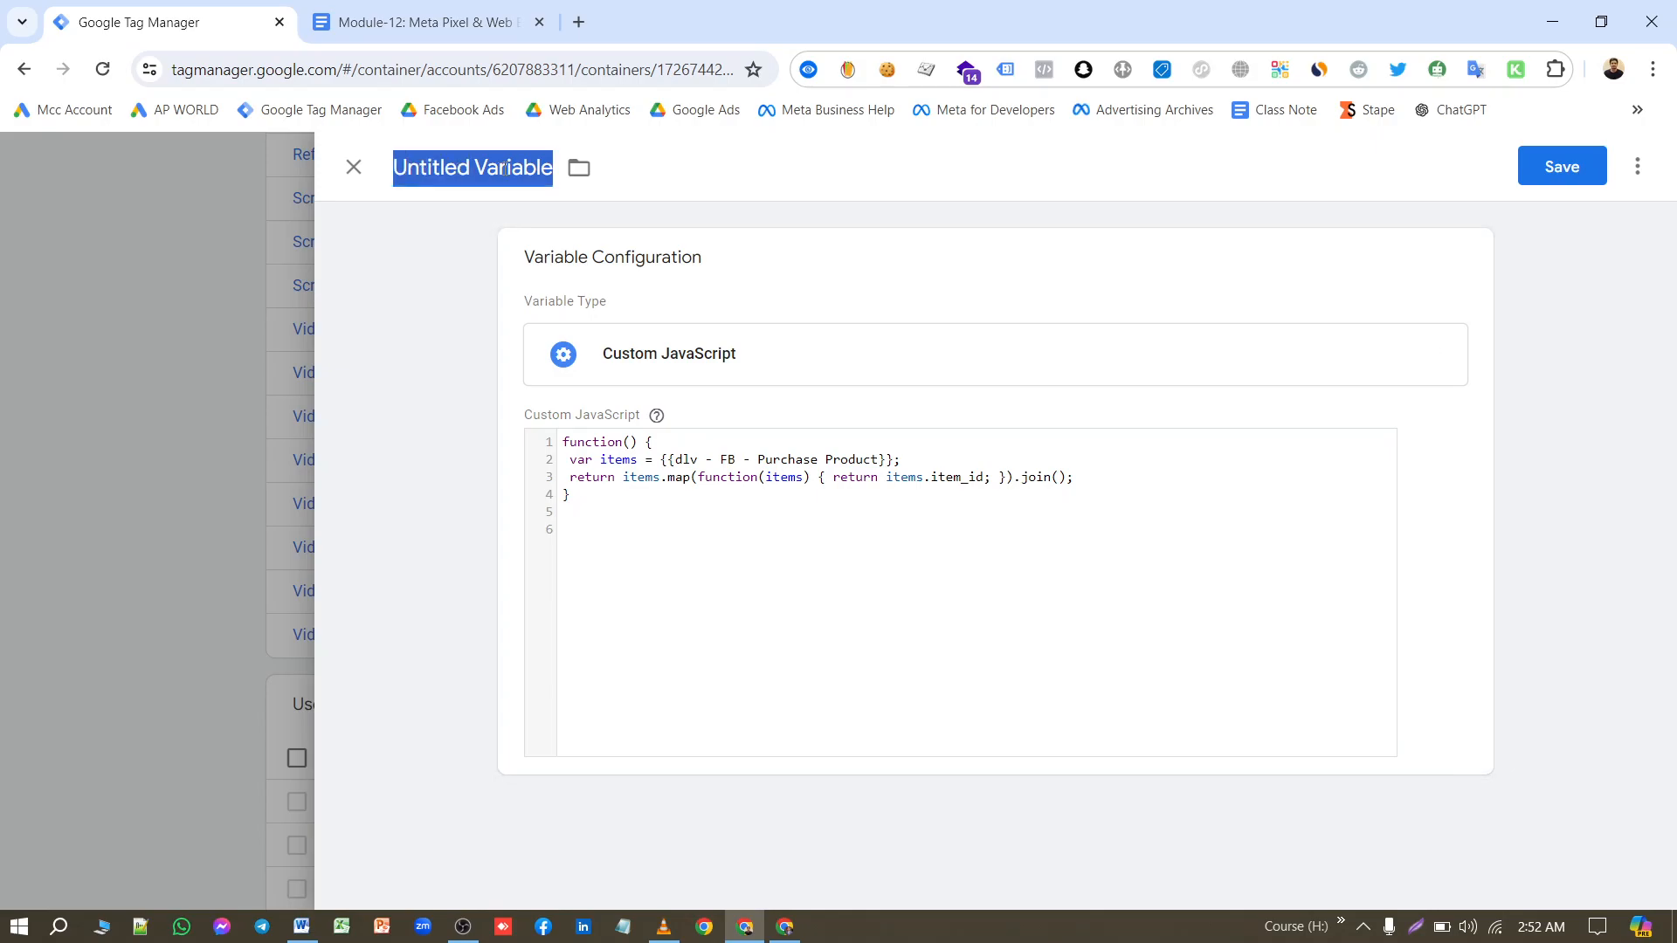
{"action": "key", "text": "ctrl+v"}
{"action": "left_click", "coordinate": [1561, 170]}
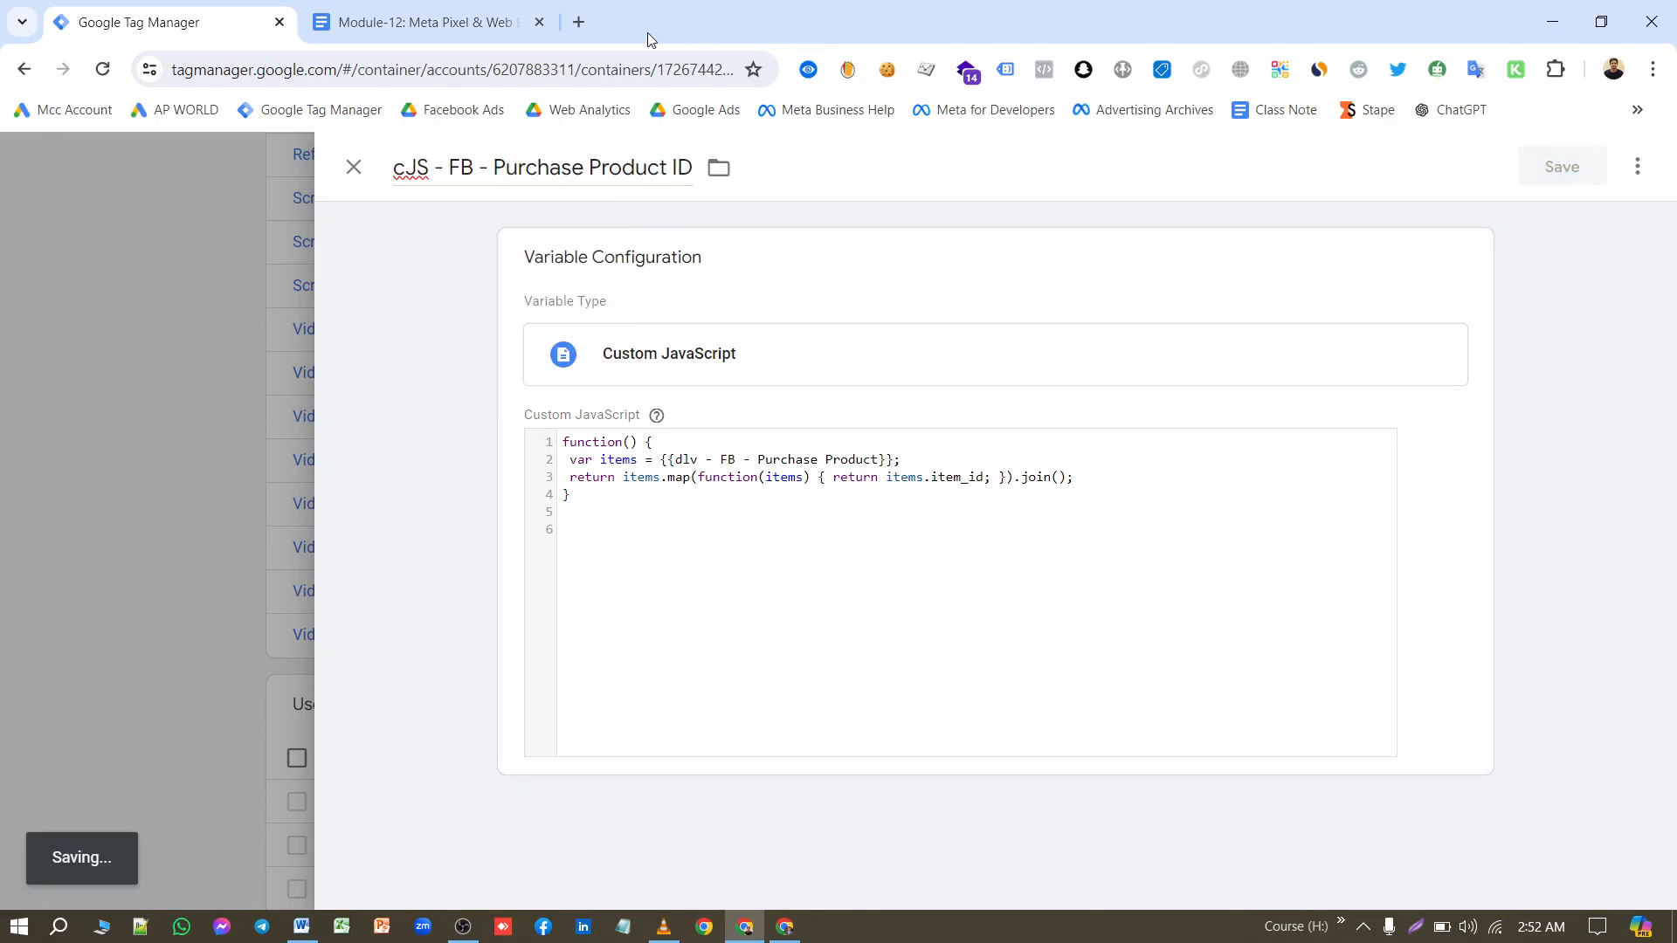
Step: Copy the whole cJS - FB - Purchase Product Name function, including its closing brace, from the notes and return to Tag Manager
{"action": "left_click", "coordinate": [428, 22]}
{"action": "scroll", "coordinate": [824, 599], "scroll_direction": "down", "scroll_amount": 1}
{"action": "scroll", "coordinate": [744, 630], "scroll_direction": "down", "scroll_amount": 3}
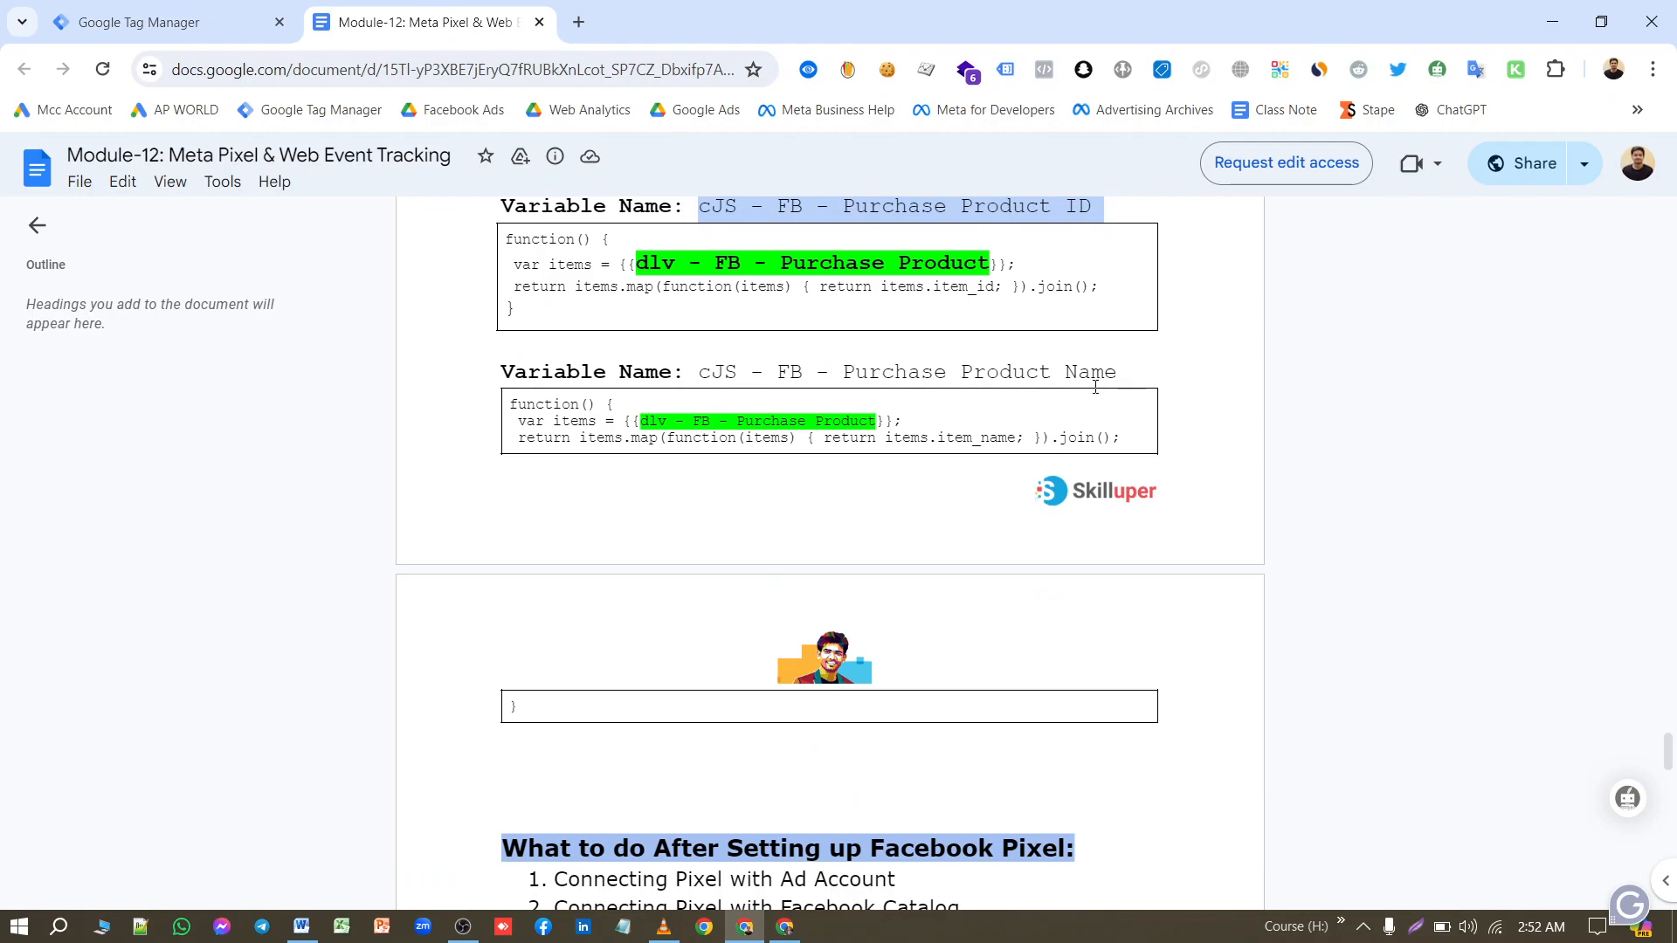
{"action": "left_click_drag", "start_coordinate": [506, 404], "coordinate": [542, 466]}
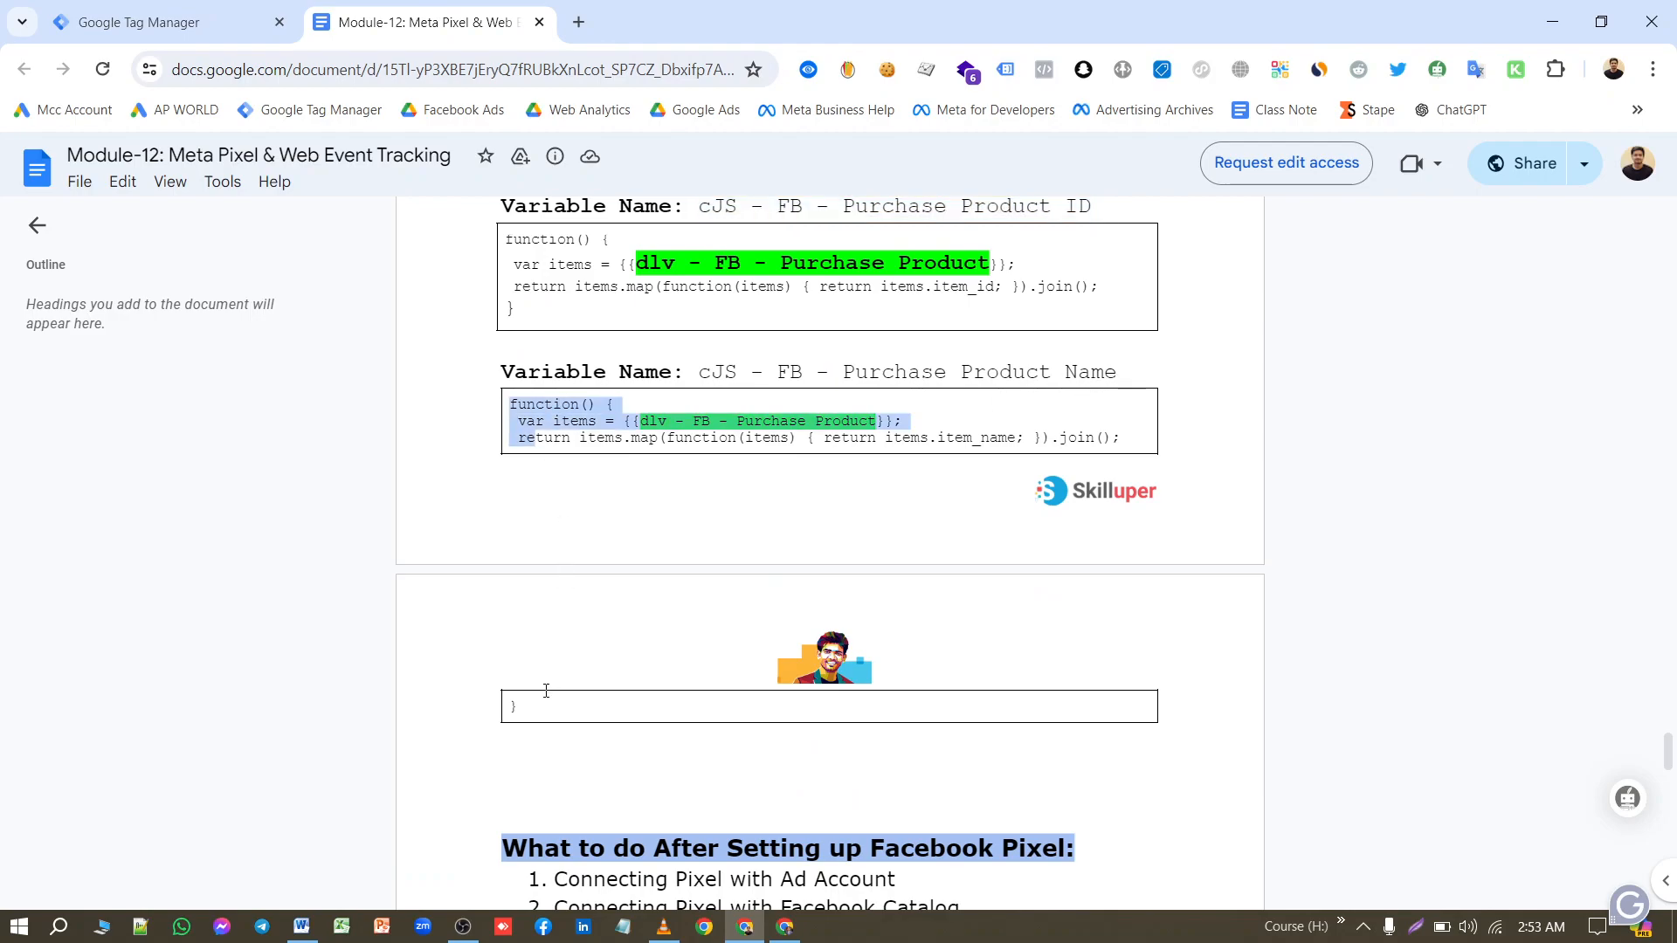
{"action": "left_click_drag", "start_coordinate": [546, 689], "coordinate": [541, 698]}
{"action": "key", "text": "ctrl+c"}
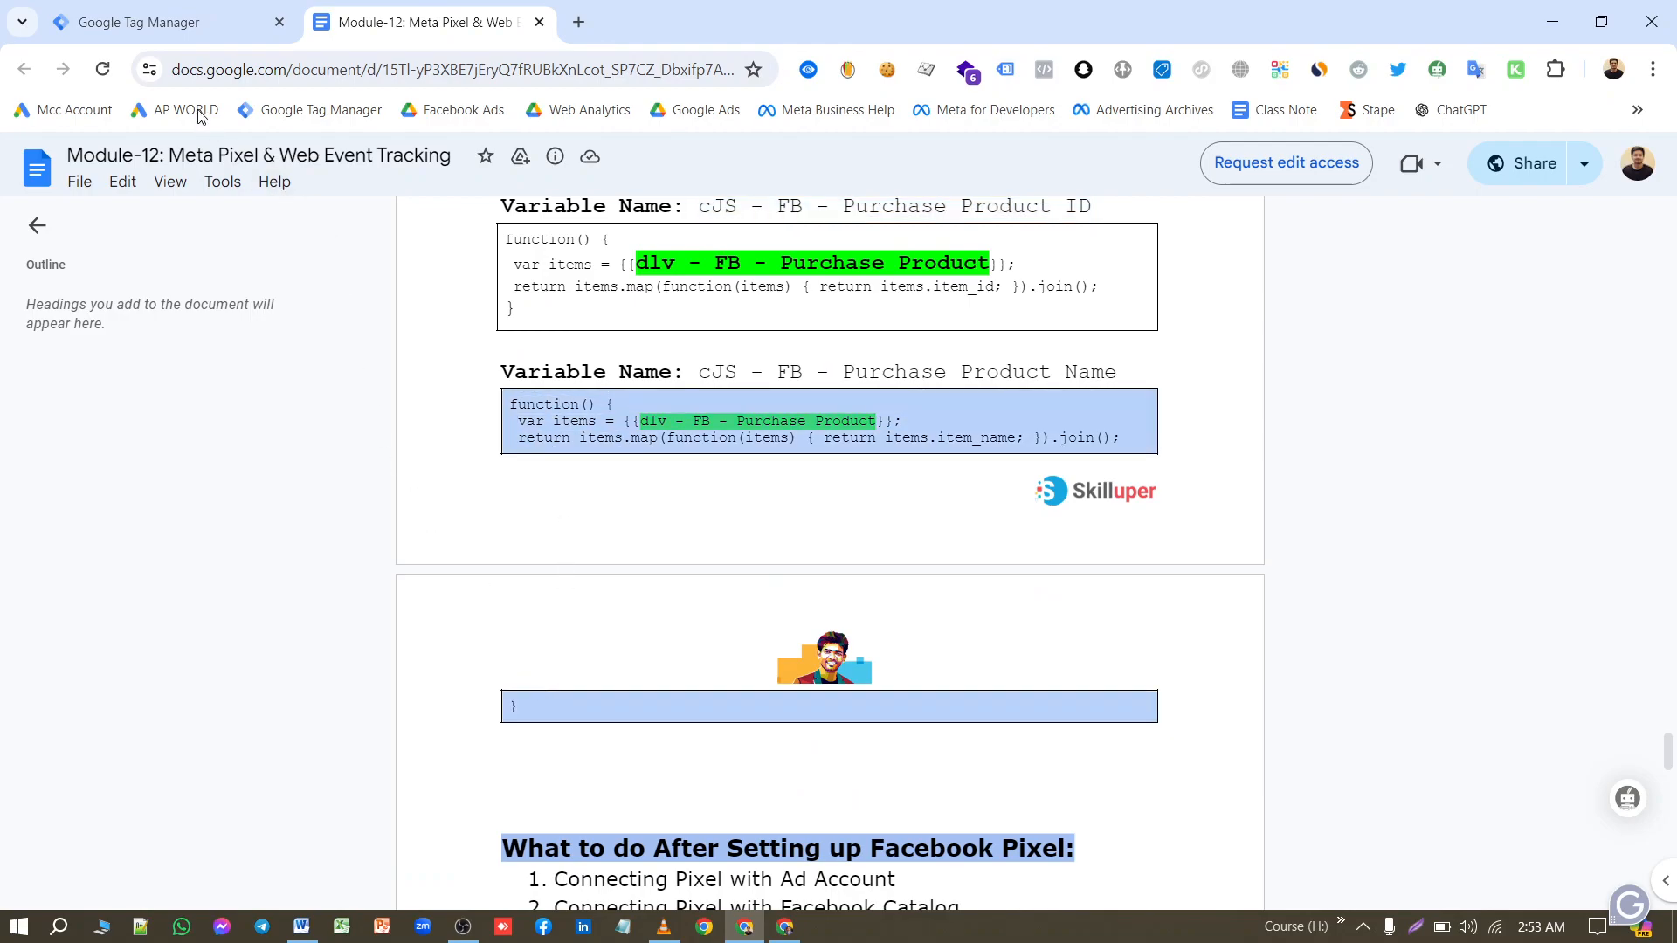
{"action": "left_click", "coordinate": [166, 21]}
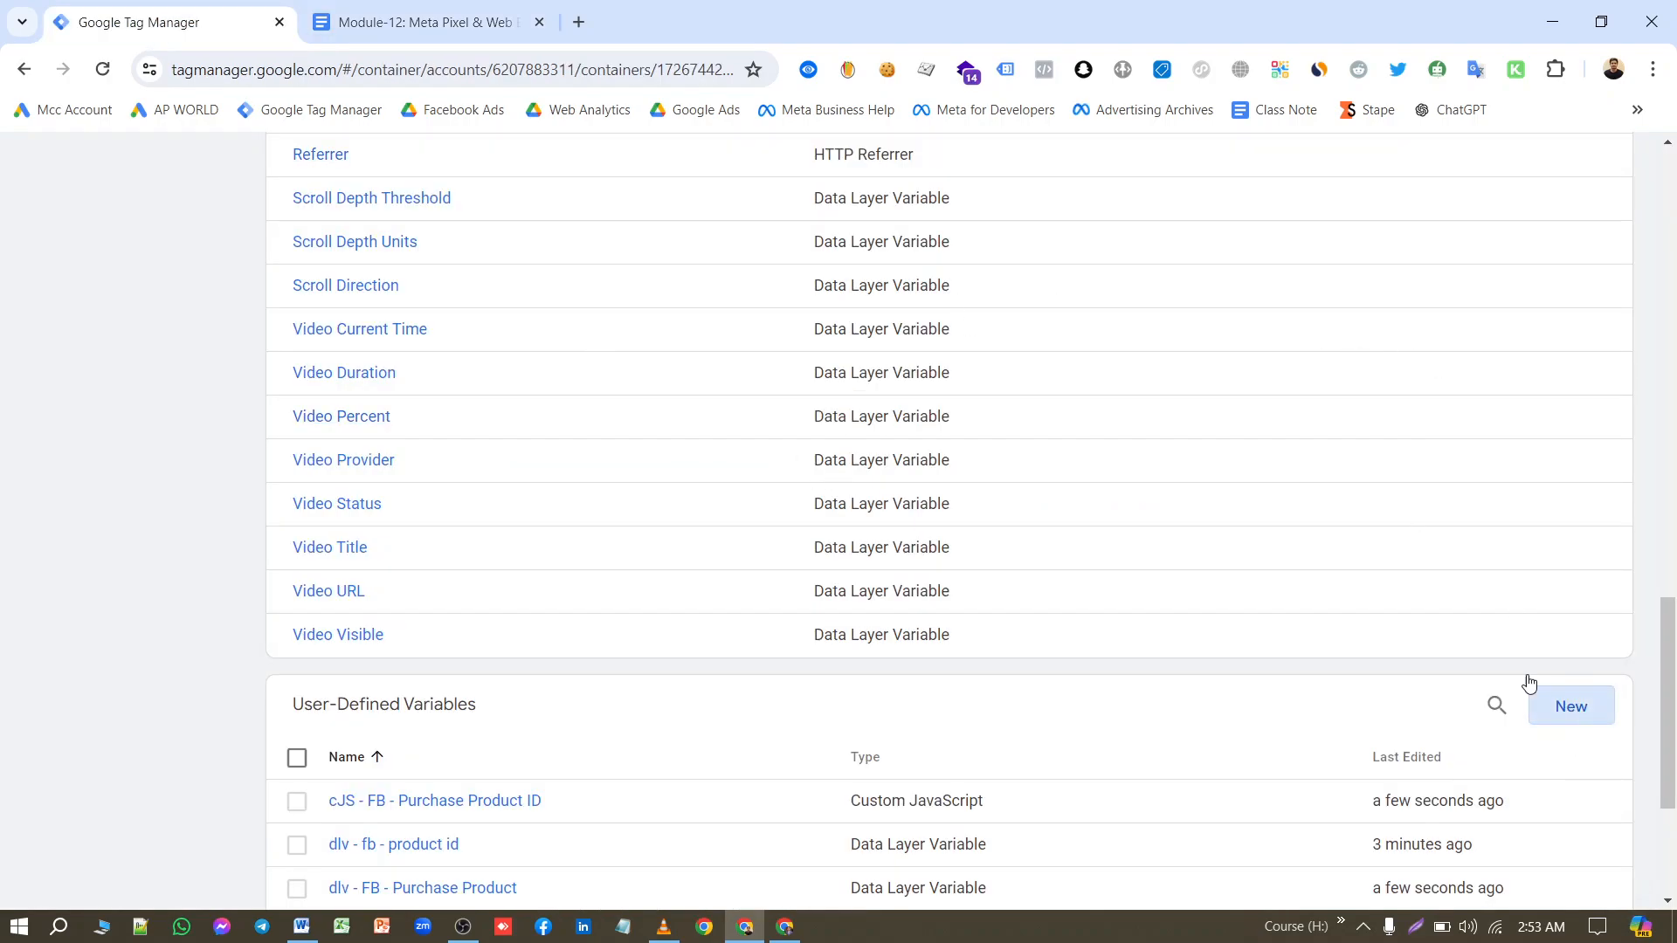
Step: Create a Custom JavaScript variable in Tag Manager containing the copied function that returns the joined item_name values
{"action": "left_click", "coordinate": [1571, 706]}
{"action": "left_click", "coordinate": [1083, 378]}
{"action": "left_click", "coordinate": [1283, 633]}
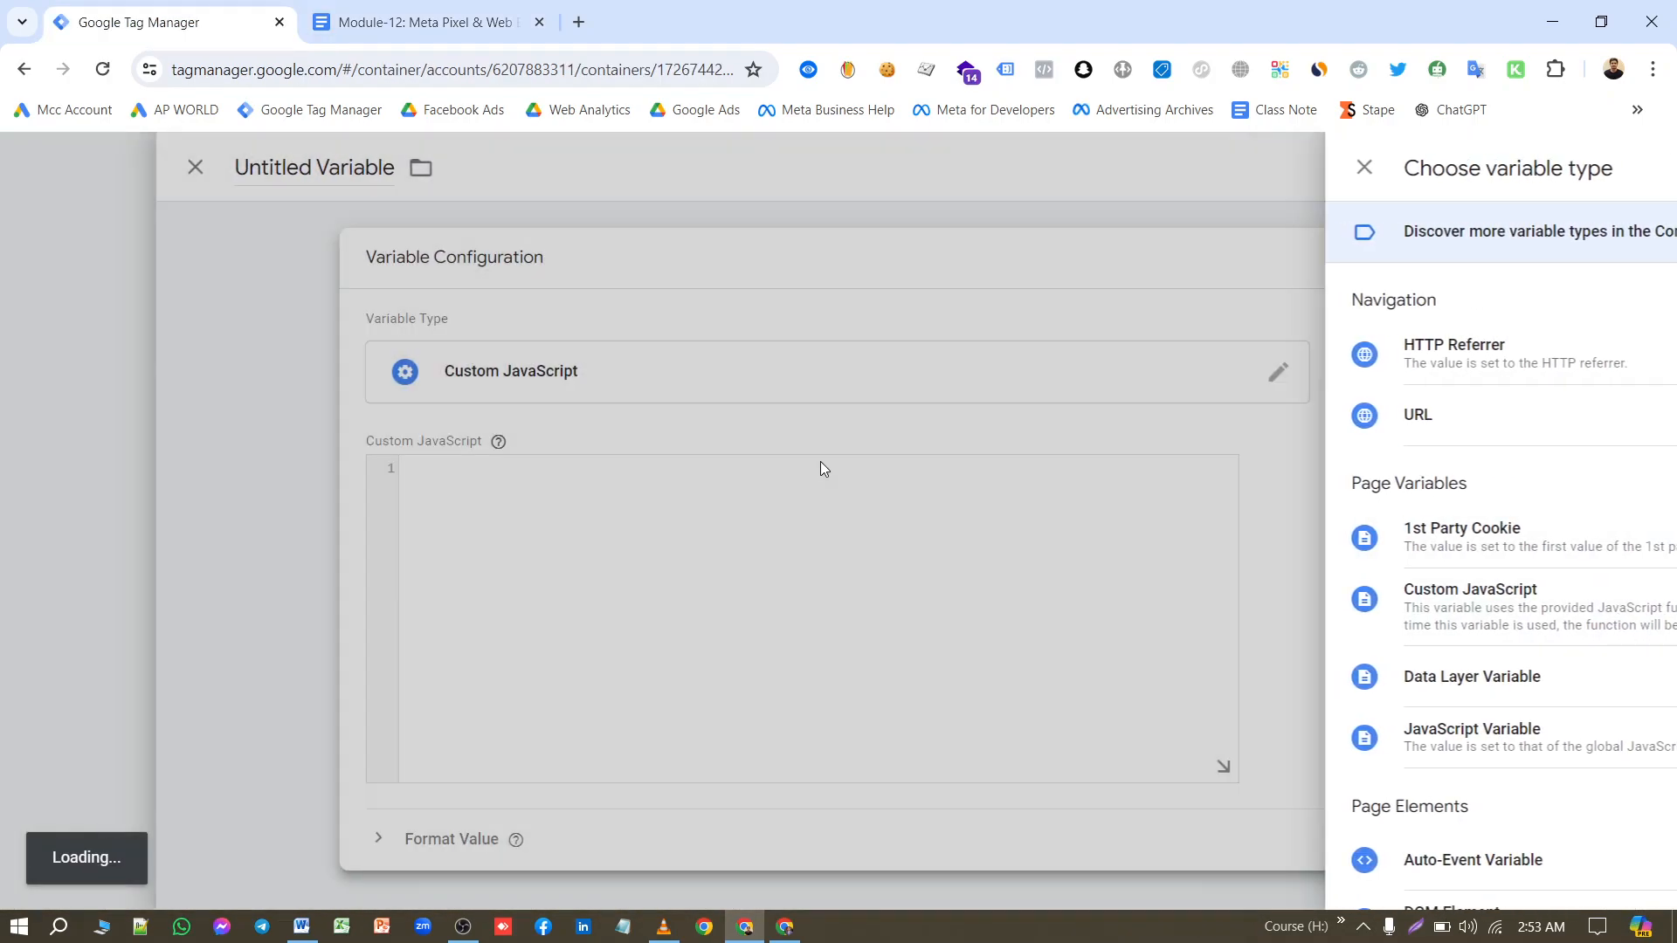
{"action": "key", "text": "ctrl+v"}
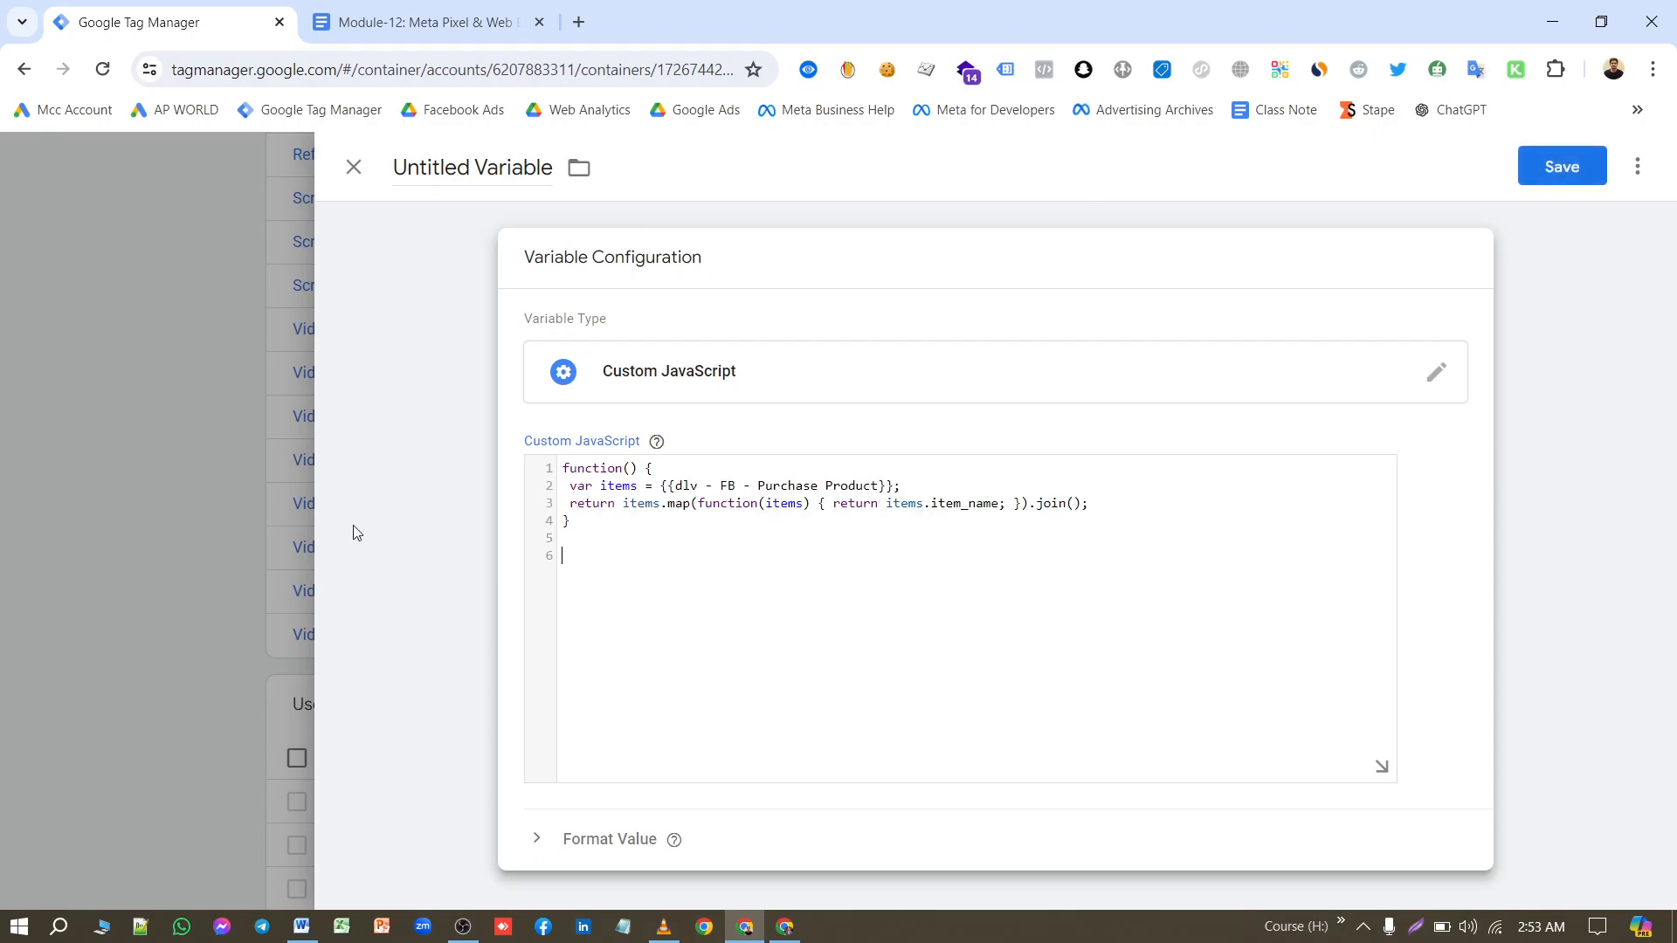
Step: Name the Custom JavaScript variable "cJS - FB - Purchase Product Name", copied from the notes, and save it
{"action": "left_click", "coordinate": [404, 26]}
{"action": "left_click_drag", "start_coordinate": [692, 371], "coordinate": [1127, 371]}
{"action": "key", "text": "ctrl+c"}
{"action": "left_click", "coordinate": [141, 33]}
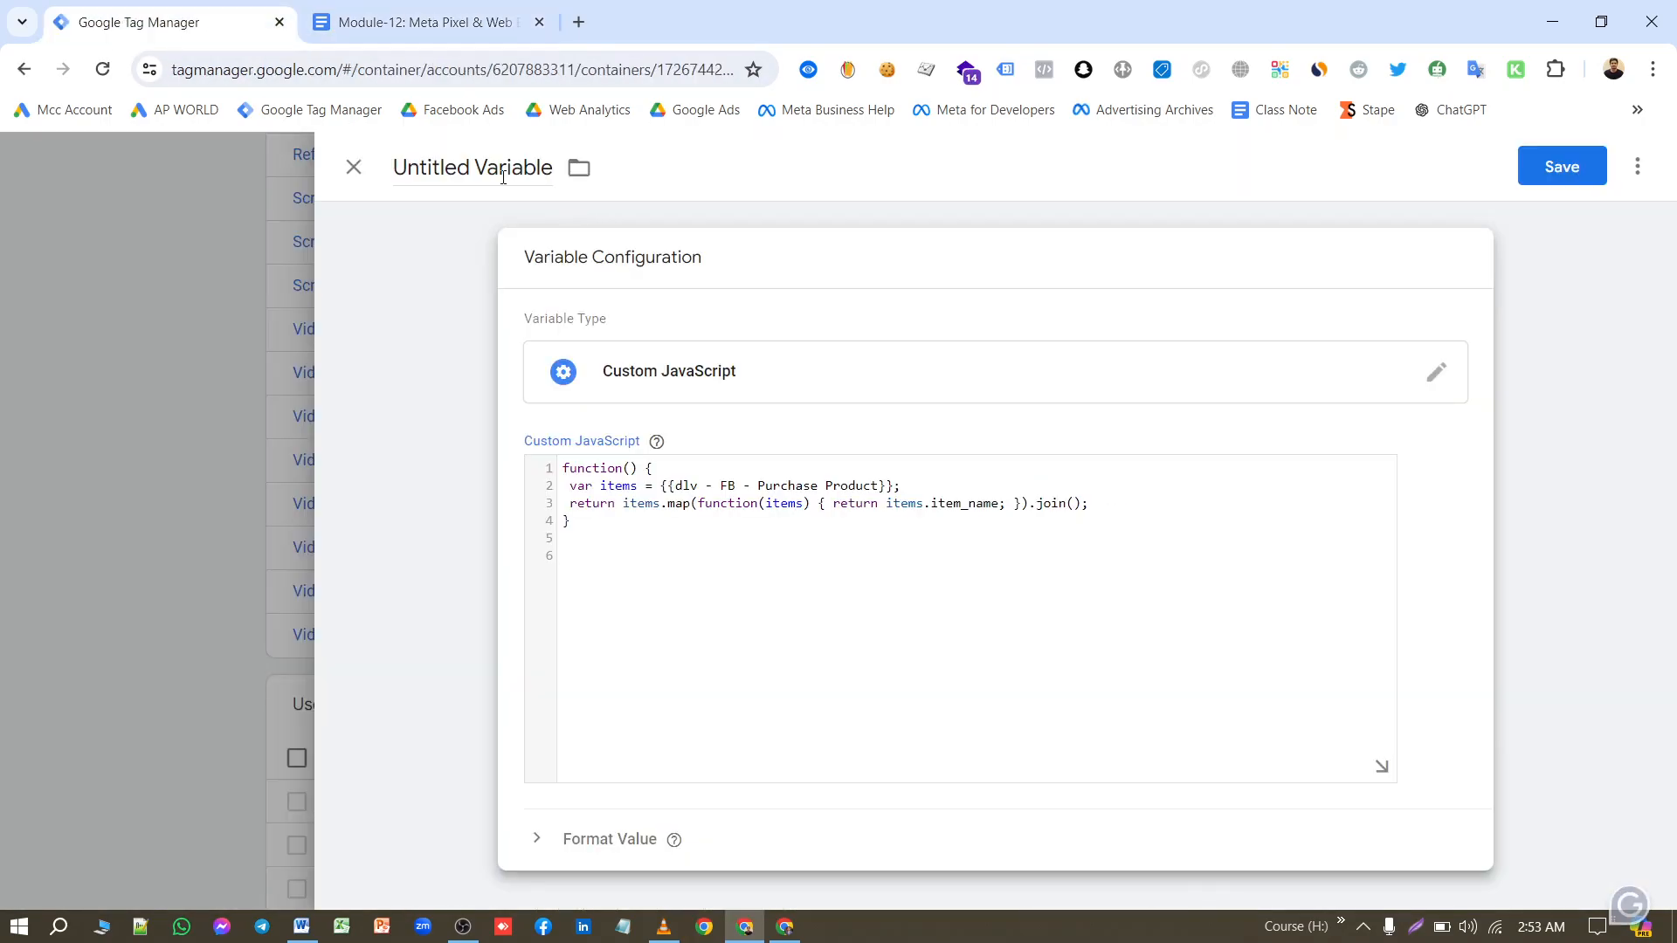
{"action": "double_click", "coordinate": [508, 181]}
{"action": "triple_click", "coordinate": [478, 171]}
{"action": "key", "text": "ctrl+v"}
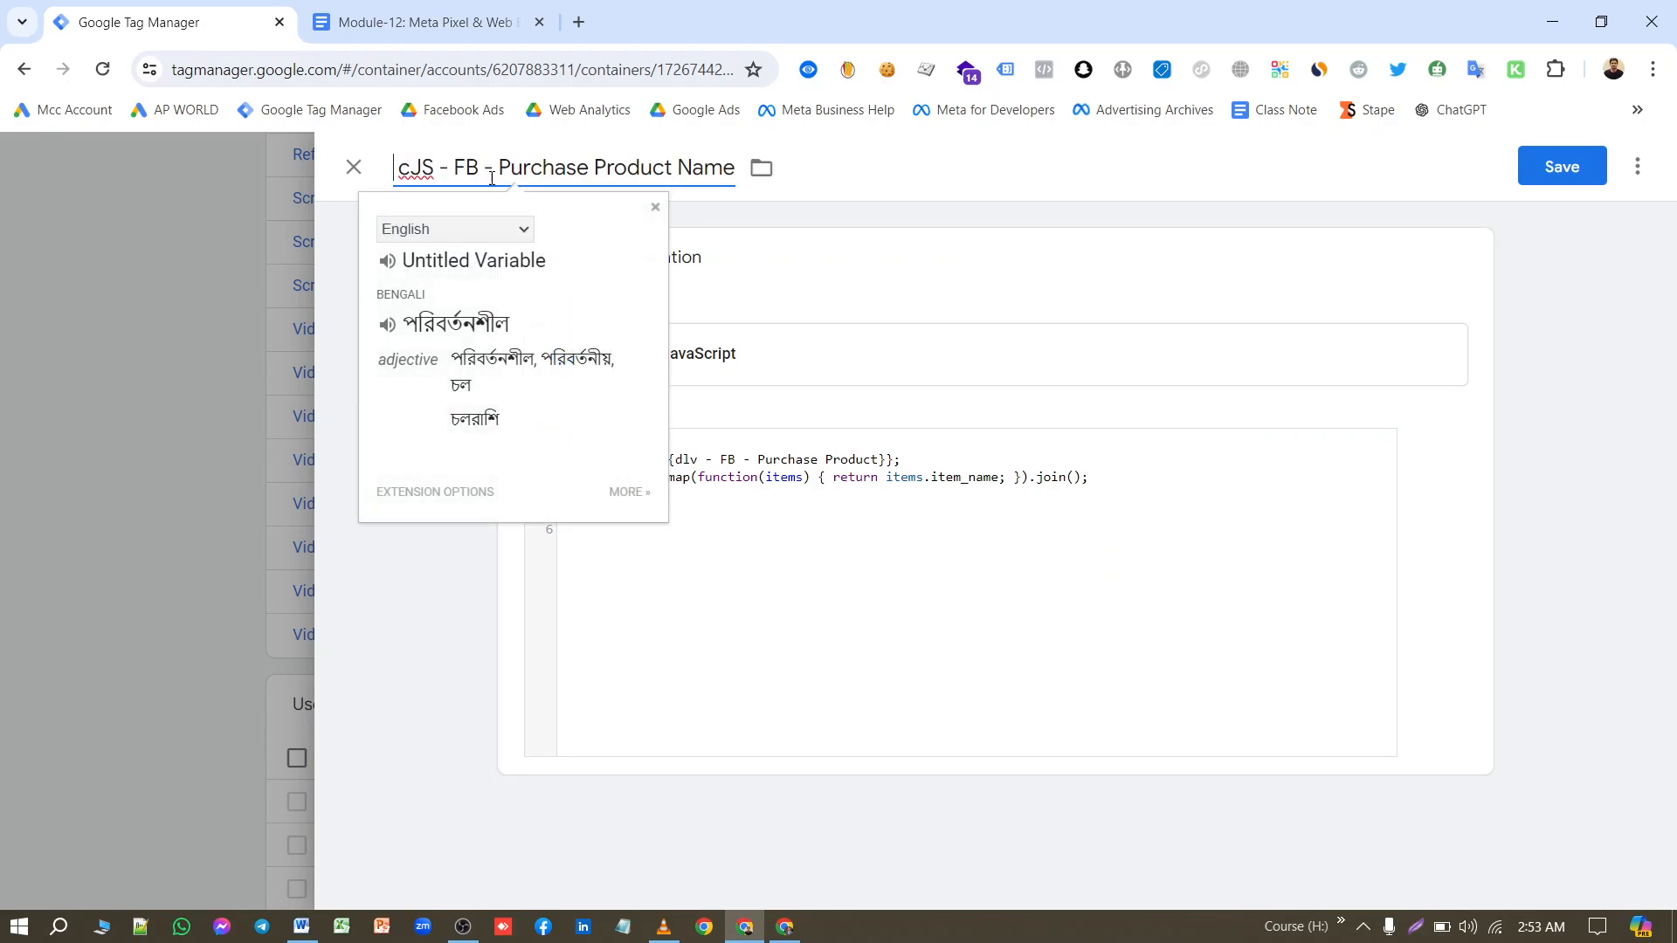
{"action": "left_click", "coordinate": [1562, 167]}
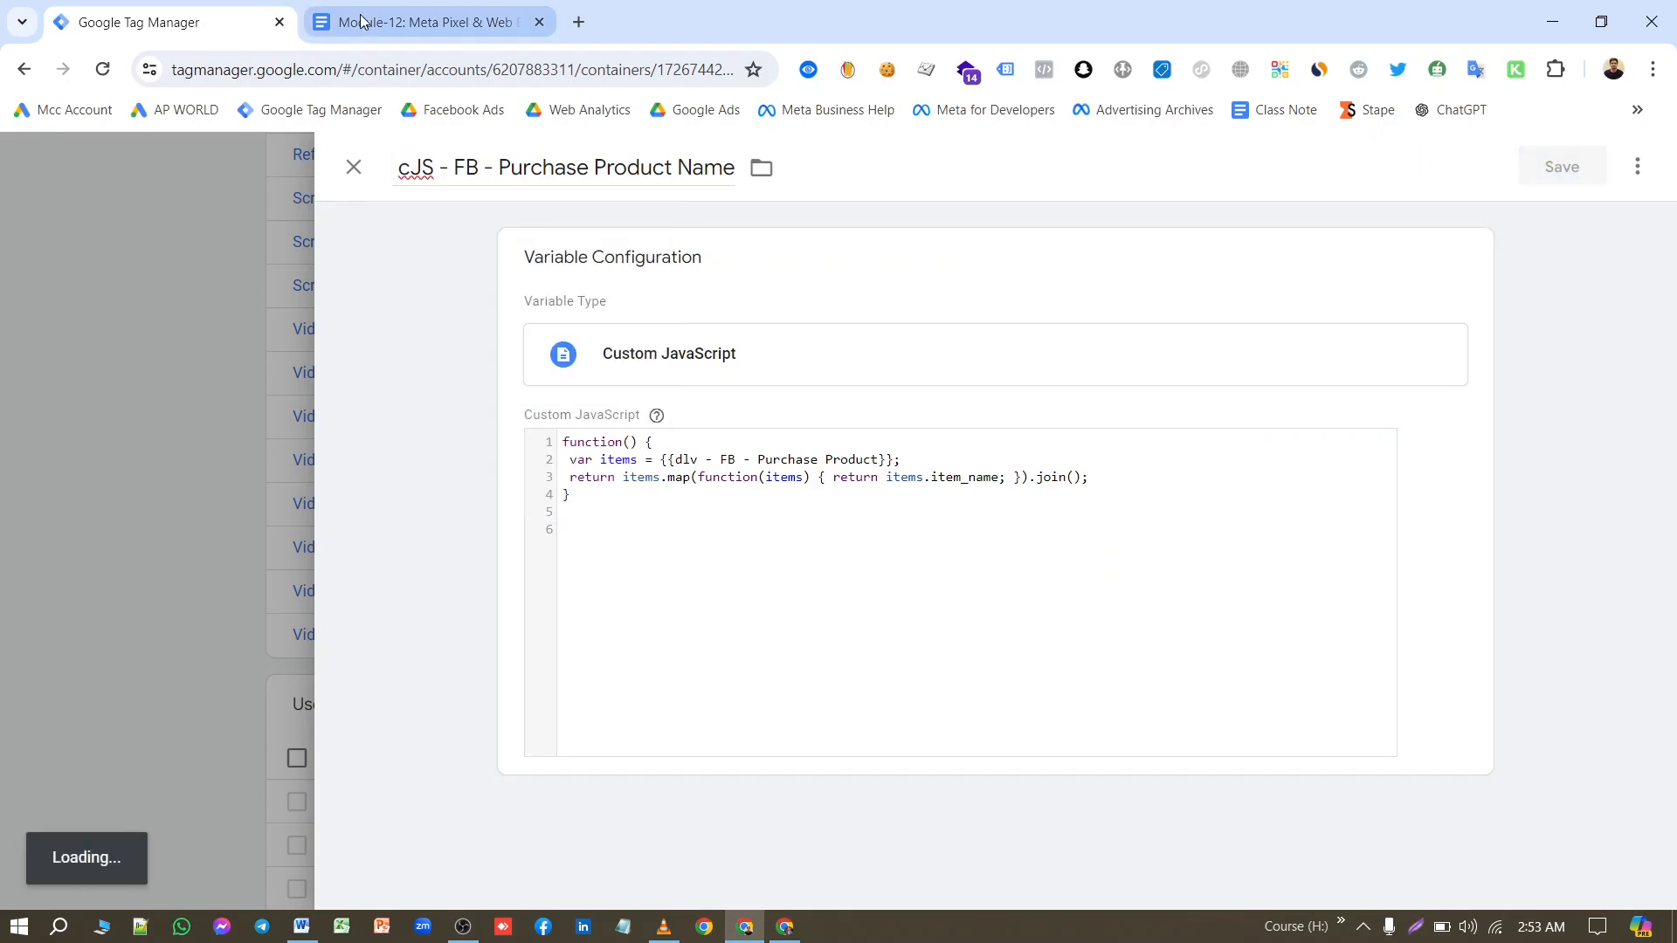
Step: Find the Purchase event's data layer variables in the notes and copy ecommerce.transaction_id, listed for dlv - FB - Order ID
{"action": "left_click", "coordinate": [359, 23]}
{"action": "scroll", "coordinate": [981, 701], "scroll_direction": "down", "scroll_amount": 8}
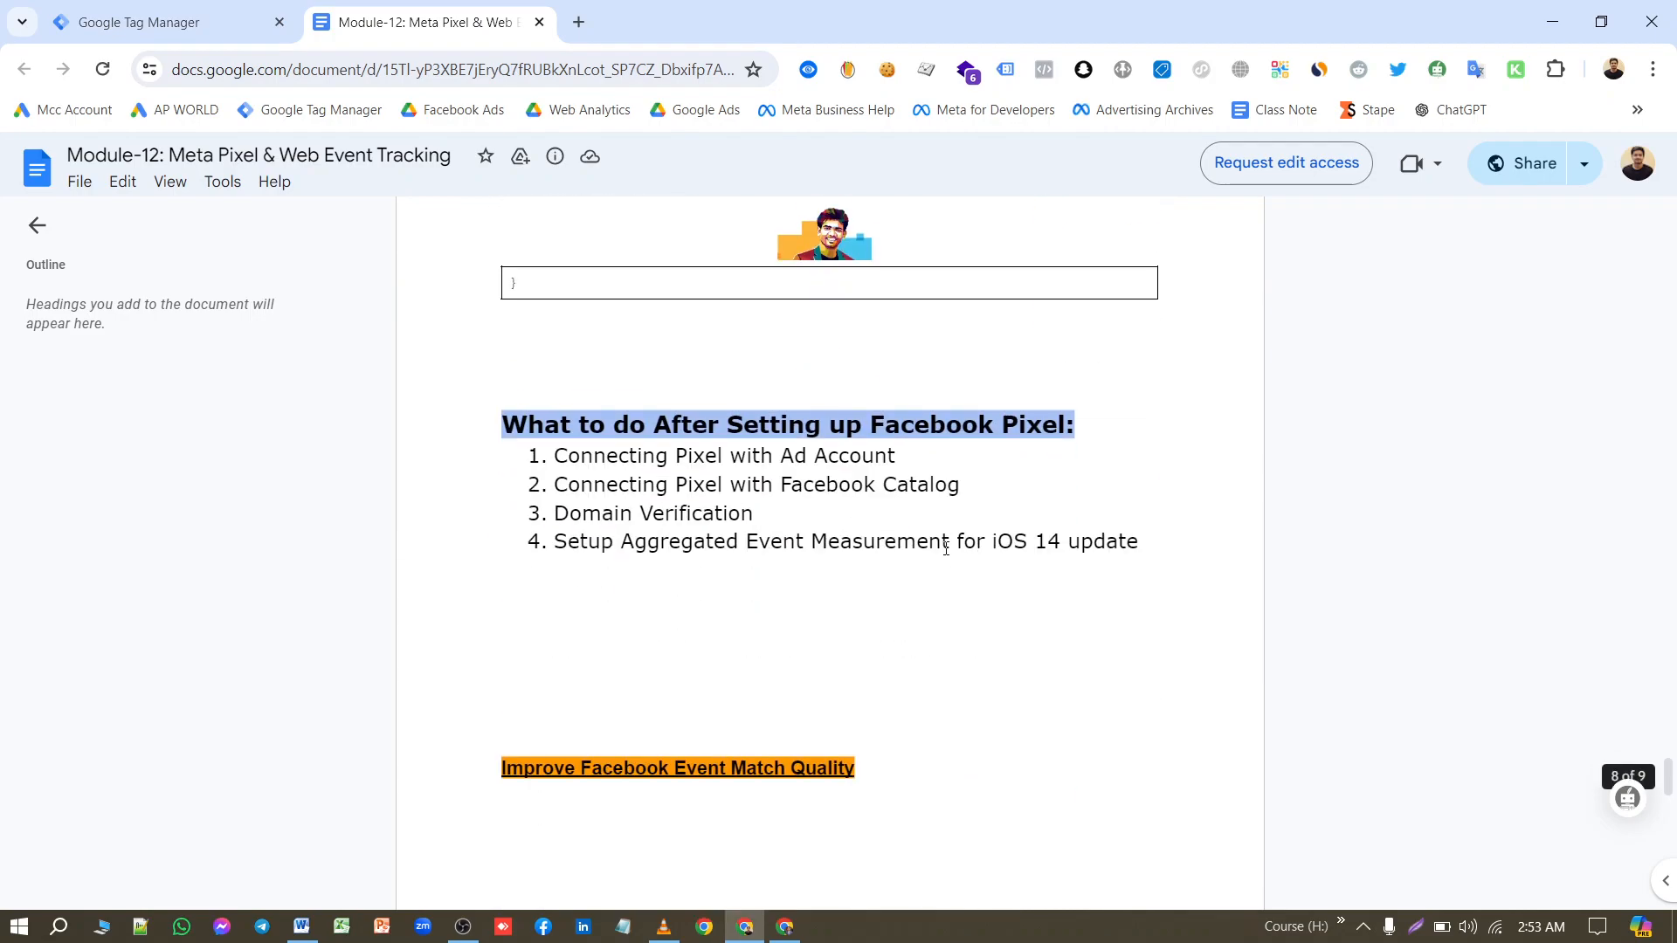
{"action": "scroll", "coordinate": [944, 559], "scroll_direction": "up", "scroll_amount": 10}
{"action": "scroll", "coordinate": [941, 576], "scroll_direction": "up", "scroll_amount": 20}
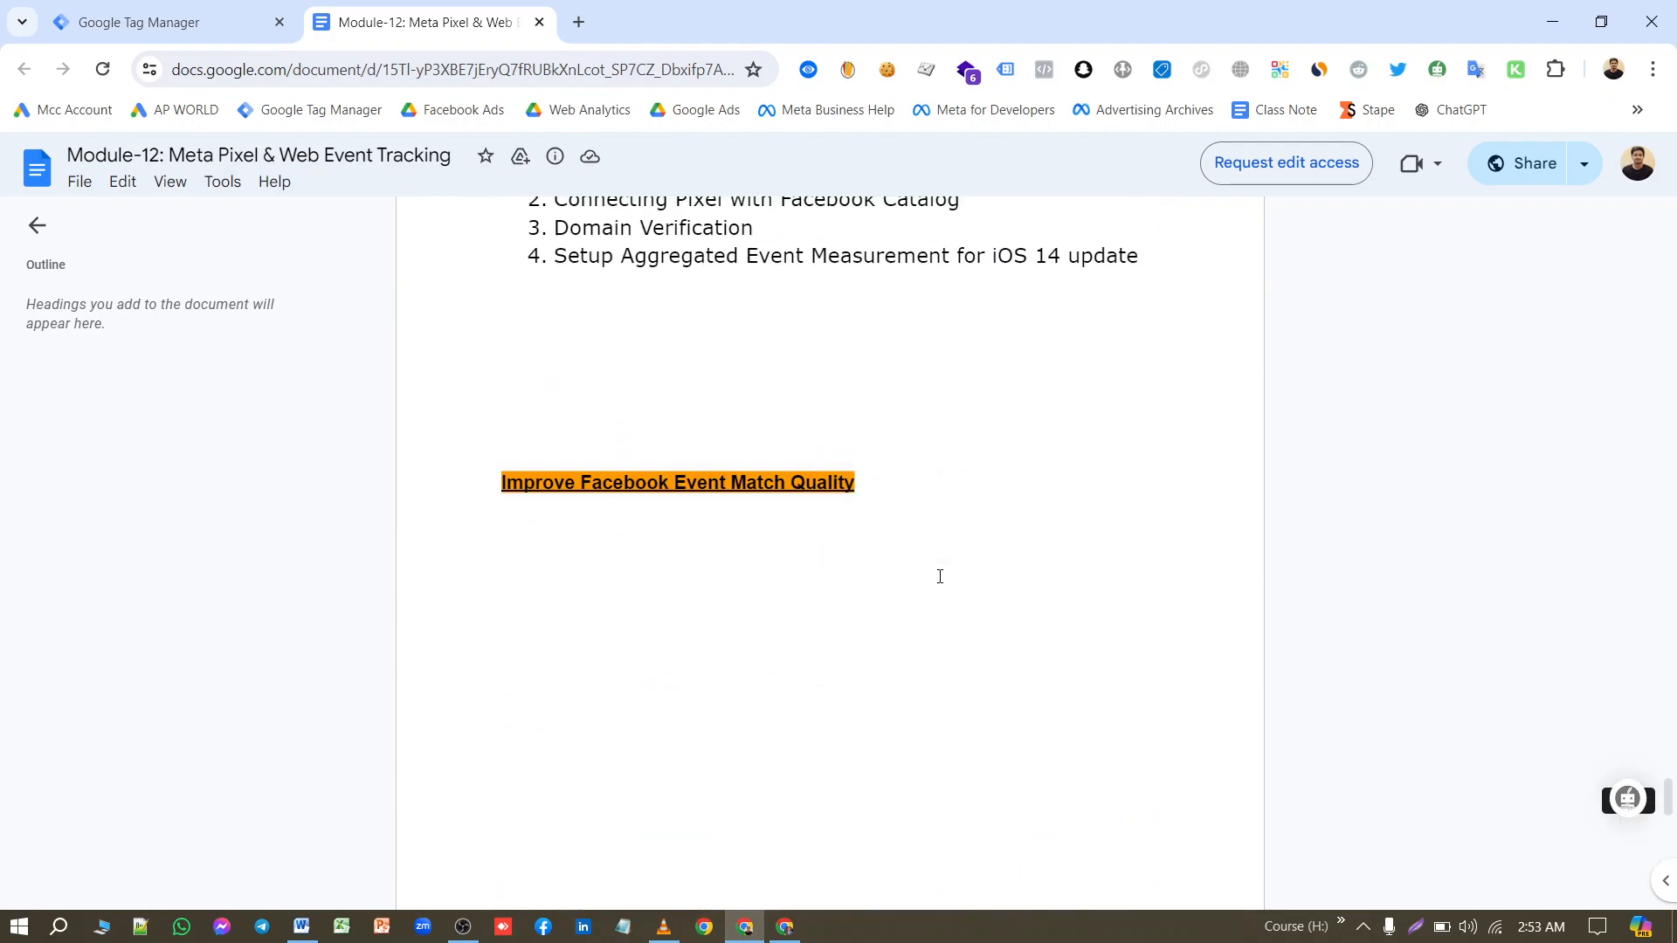
{"action": "scroll", "coordinate": [939, 579], "scroll_direction": "up", "scroll_amount": 3}
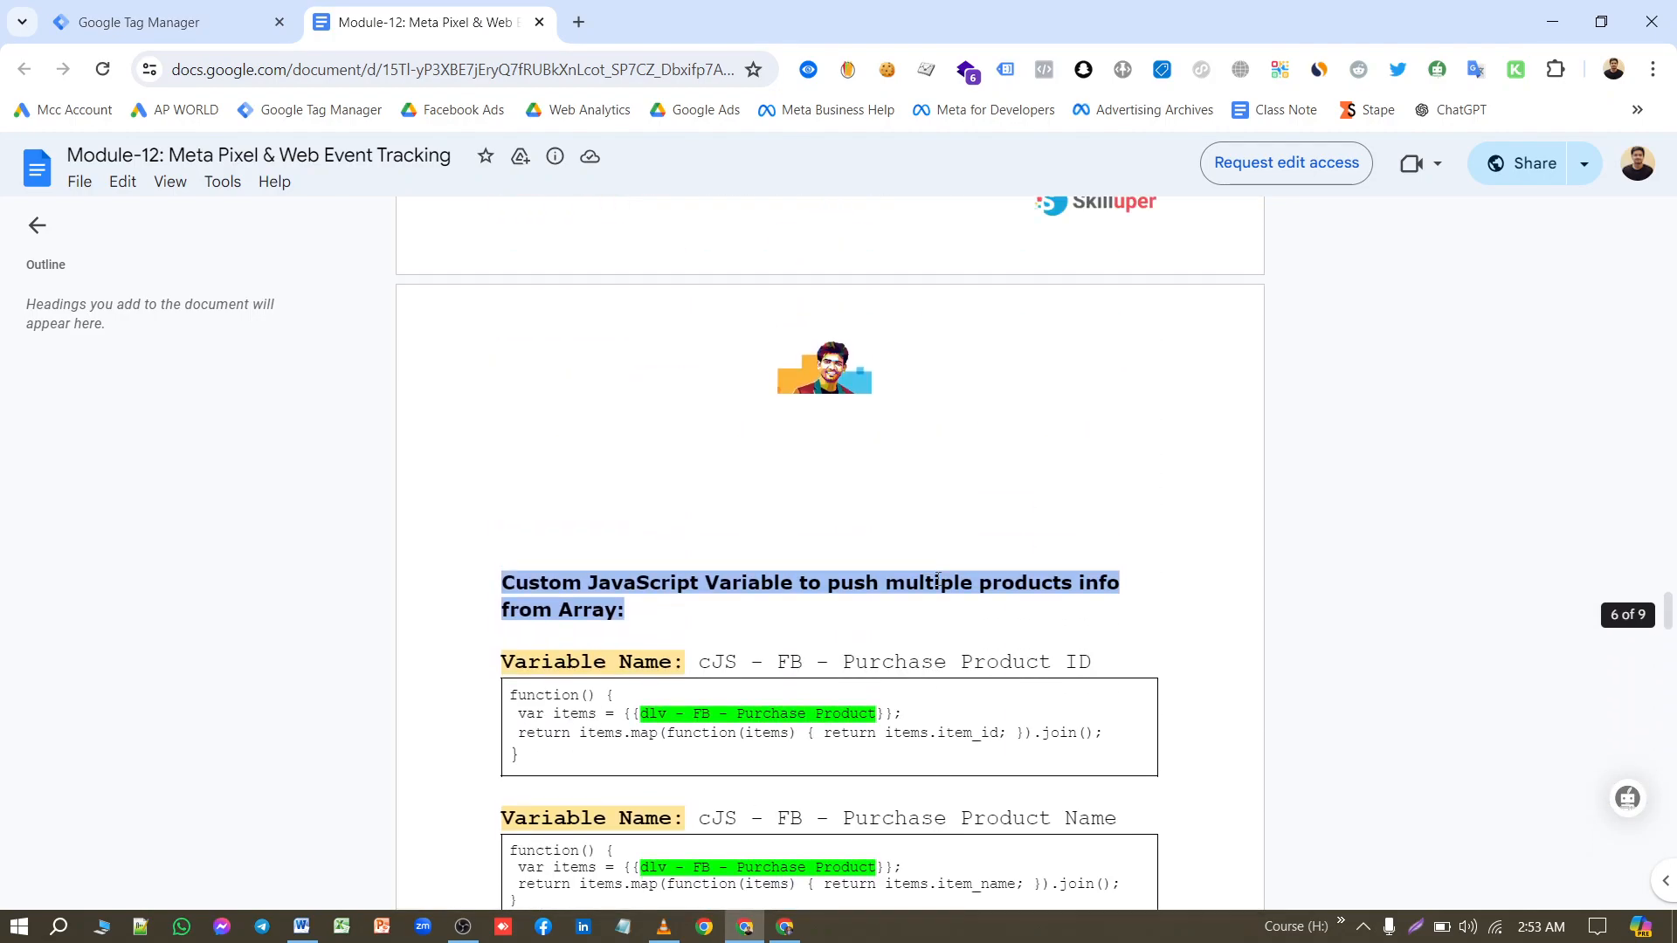
{"action": "scroll", "coordinate": [941, 572], "scroll_direction": "up", "scroll_amount": 6}
{"action": "scroll", "coordinate": [952, 555], "scroll_direction": "up", "scroll_amount": 5}
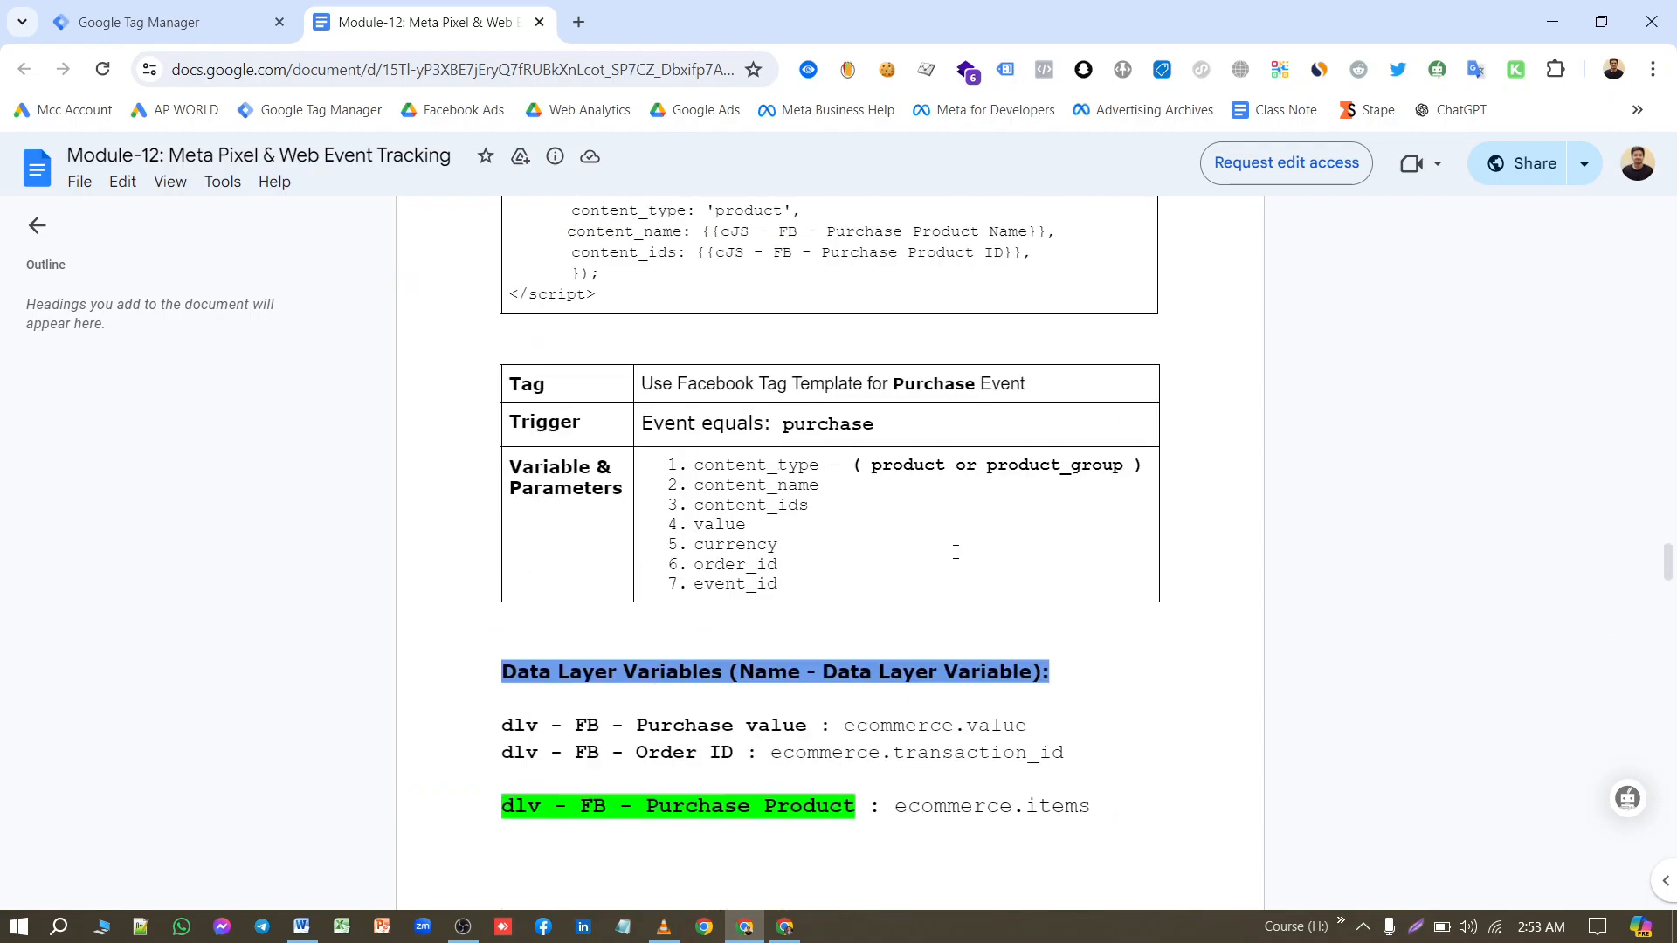
{"action": "scroll", "coordinate": [954, 552], "scroll_direction": "down", "scroll_amount": 4}
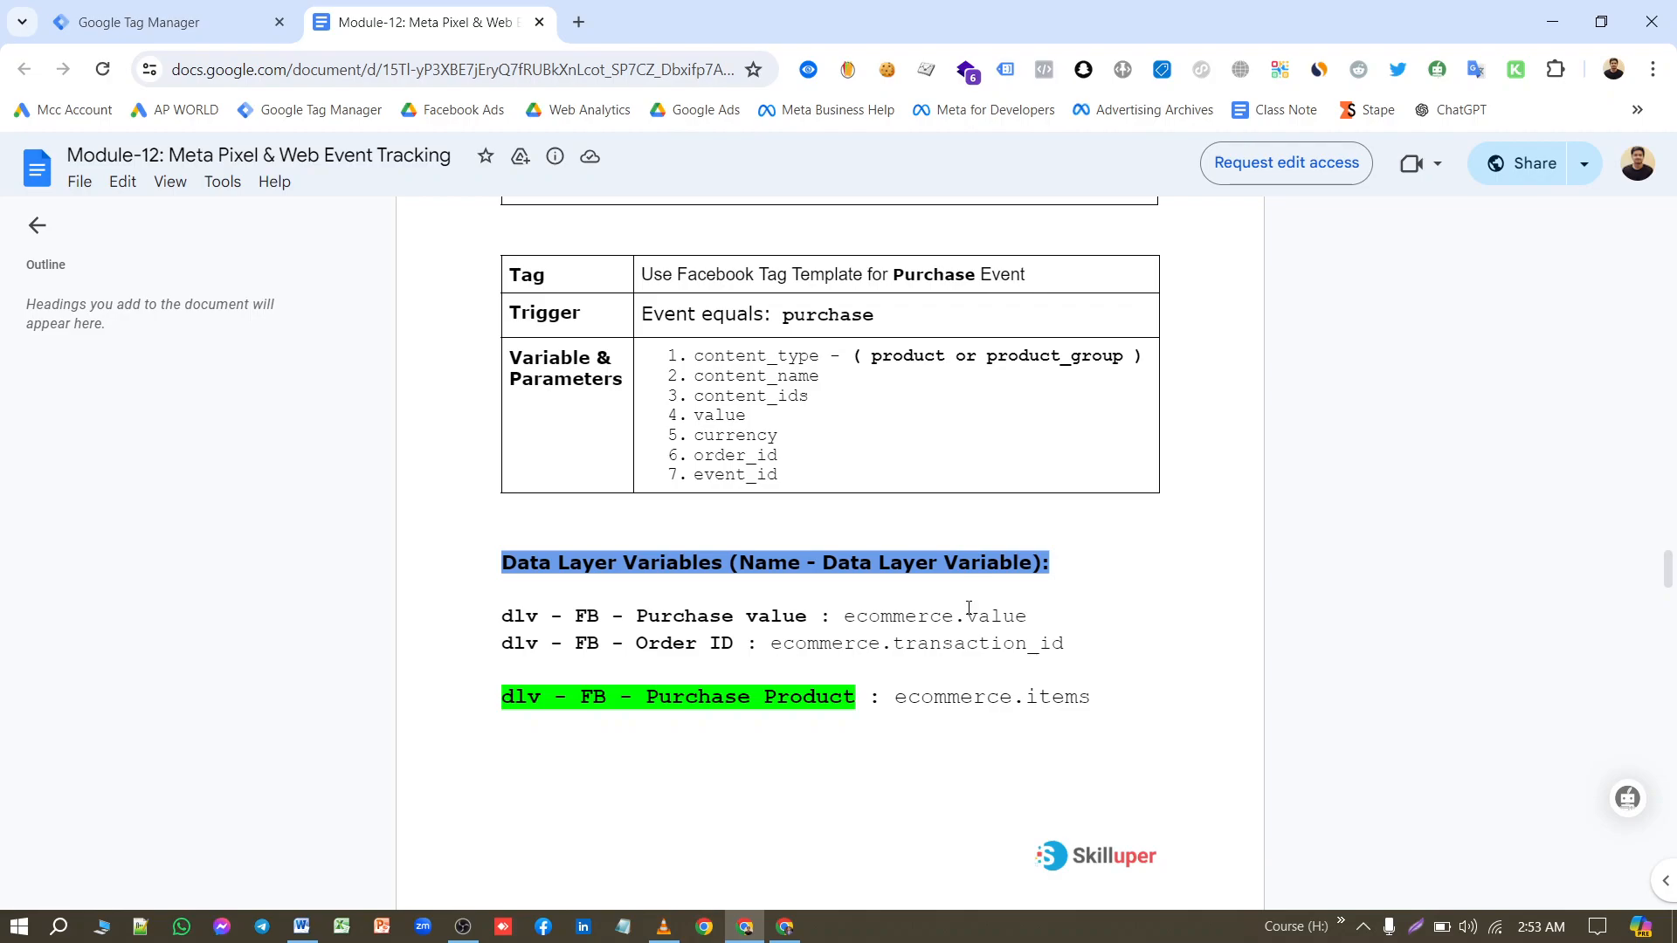
{"action": "scroll", "coordinate": [971, 614], "scroll_direction": "down", "scroll_amount": 1}
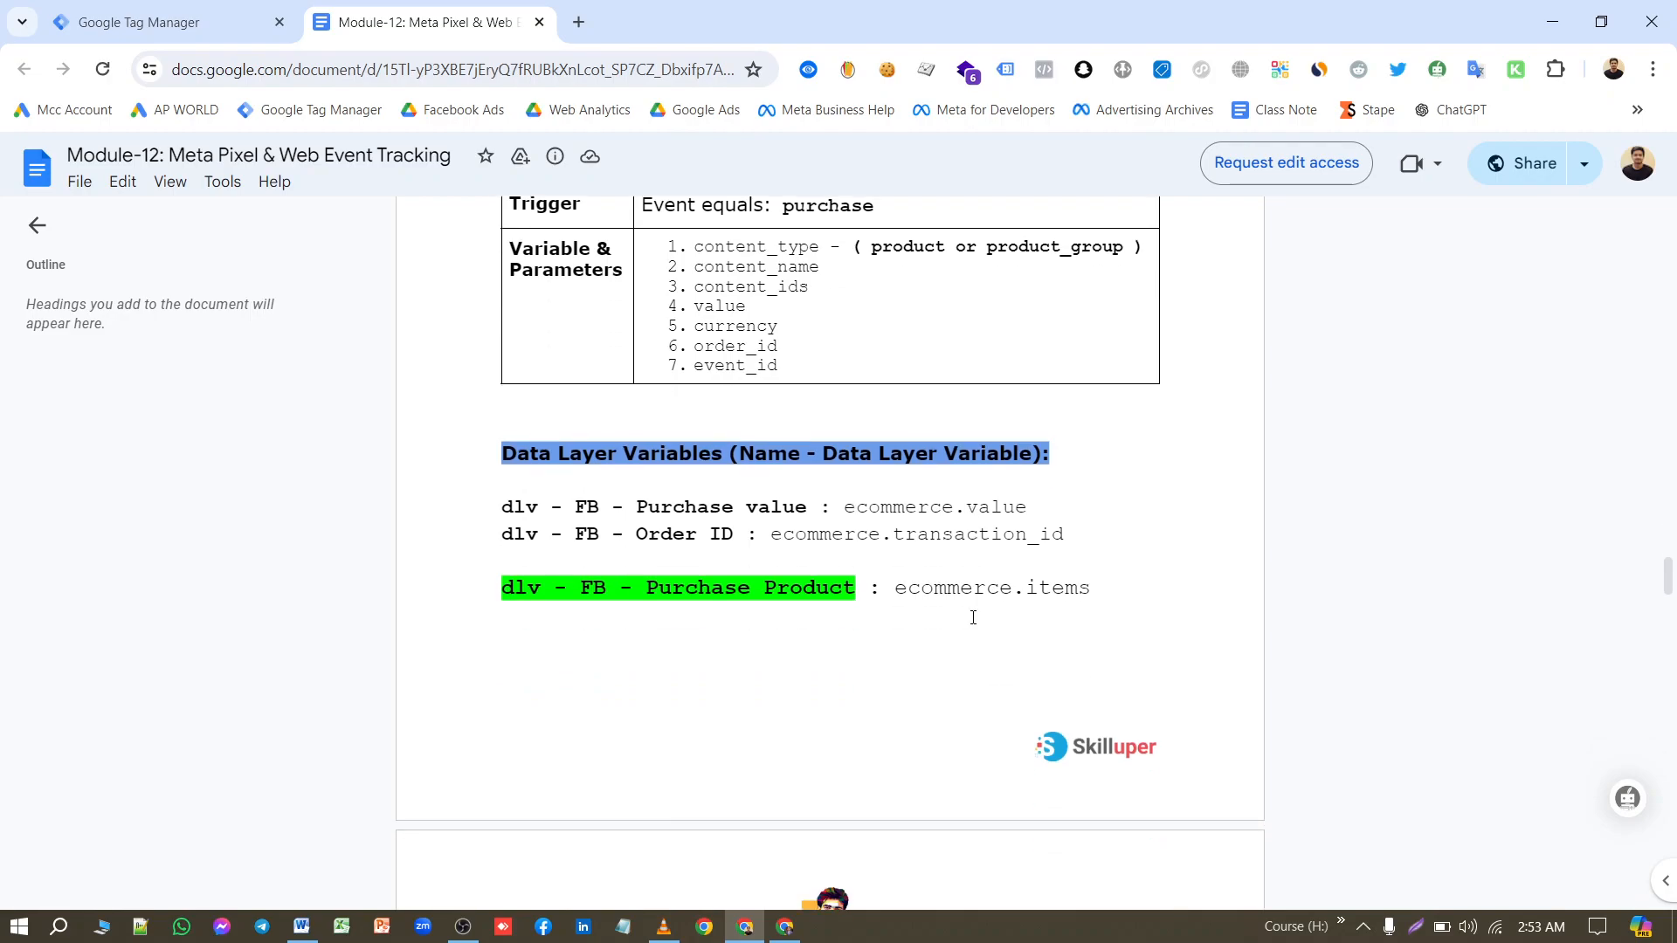
{"action": "scroll", "coordinate": [971, 621], "scroll_direction": "down", "scroll_amount": 3}
{"action": "scroll", "coordinate": [967, 627], "scroll_direction": "up", "scroll_amount": 2}
{"action": "scroll", "coordinate": [757, 466], "scroll_direction": "up", "scroll_amount": 1}
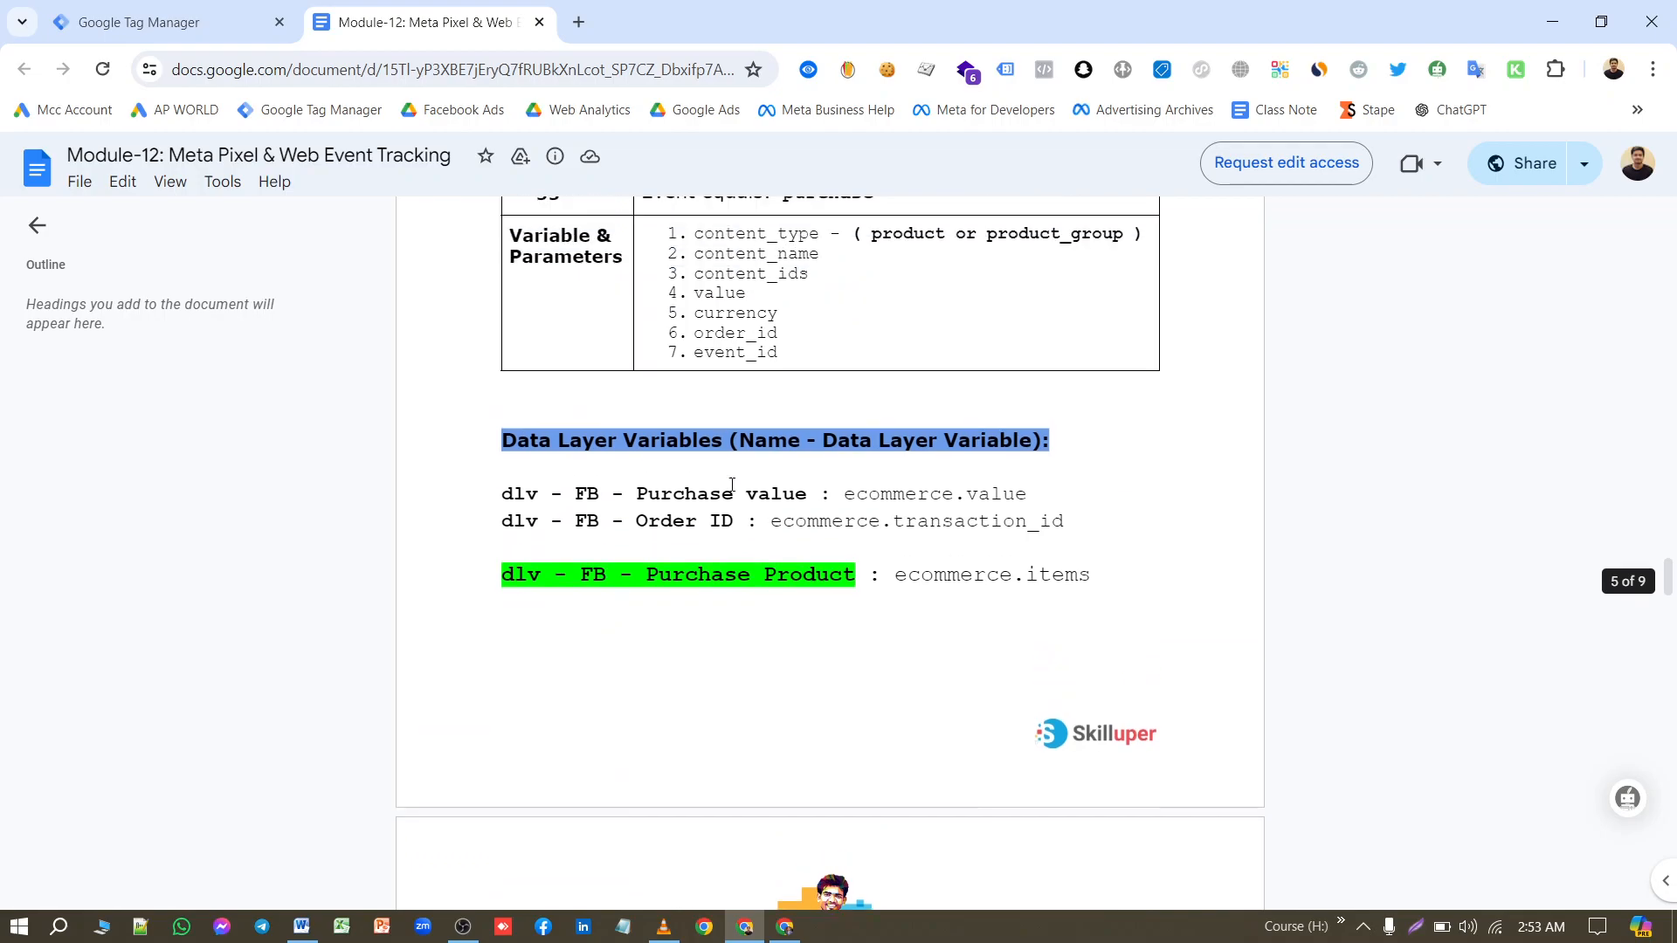
{"action": "double_click", "coordinate": [794, 542]}
{"action": "key", "text": "ctrl+c"}
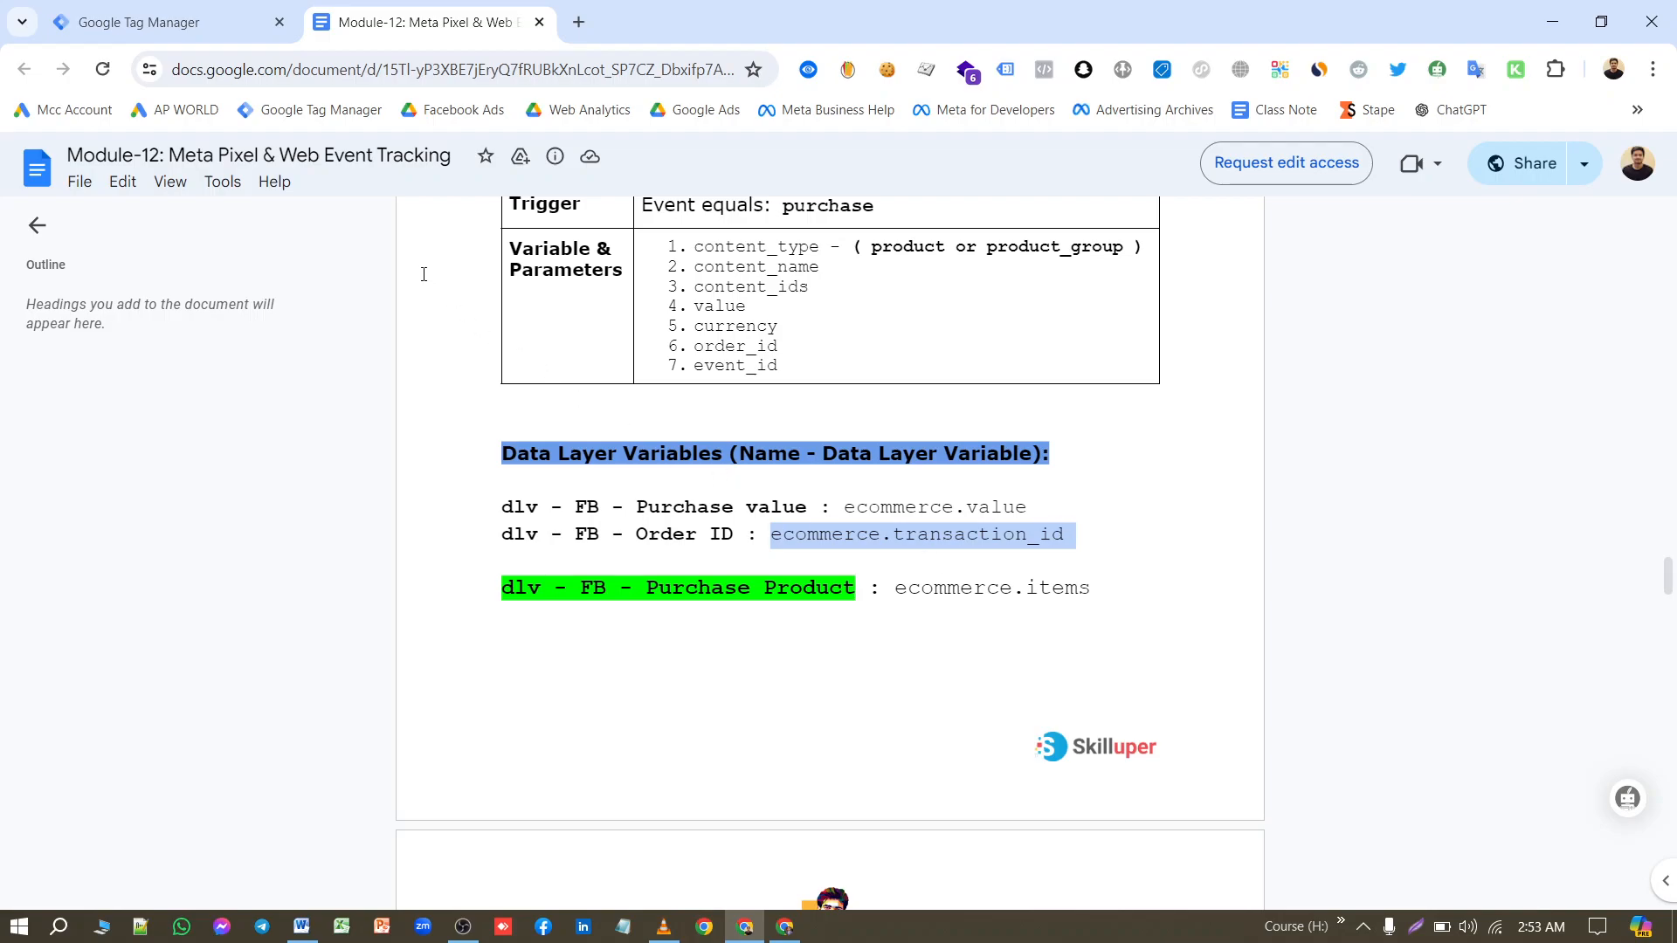
Step: Create a Data Layer Variable in Tag Manager that reads ecommerce.transaction_id
{"action": "left_click", "coordinate": [170, 11]}
{"action": "left_click", "coordinate": [1564, 705]}
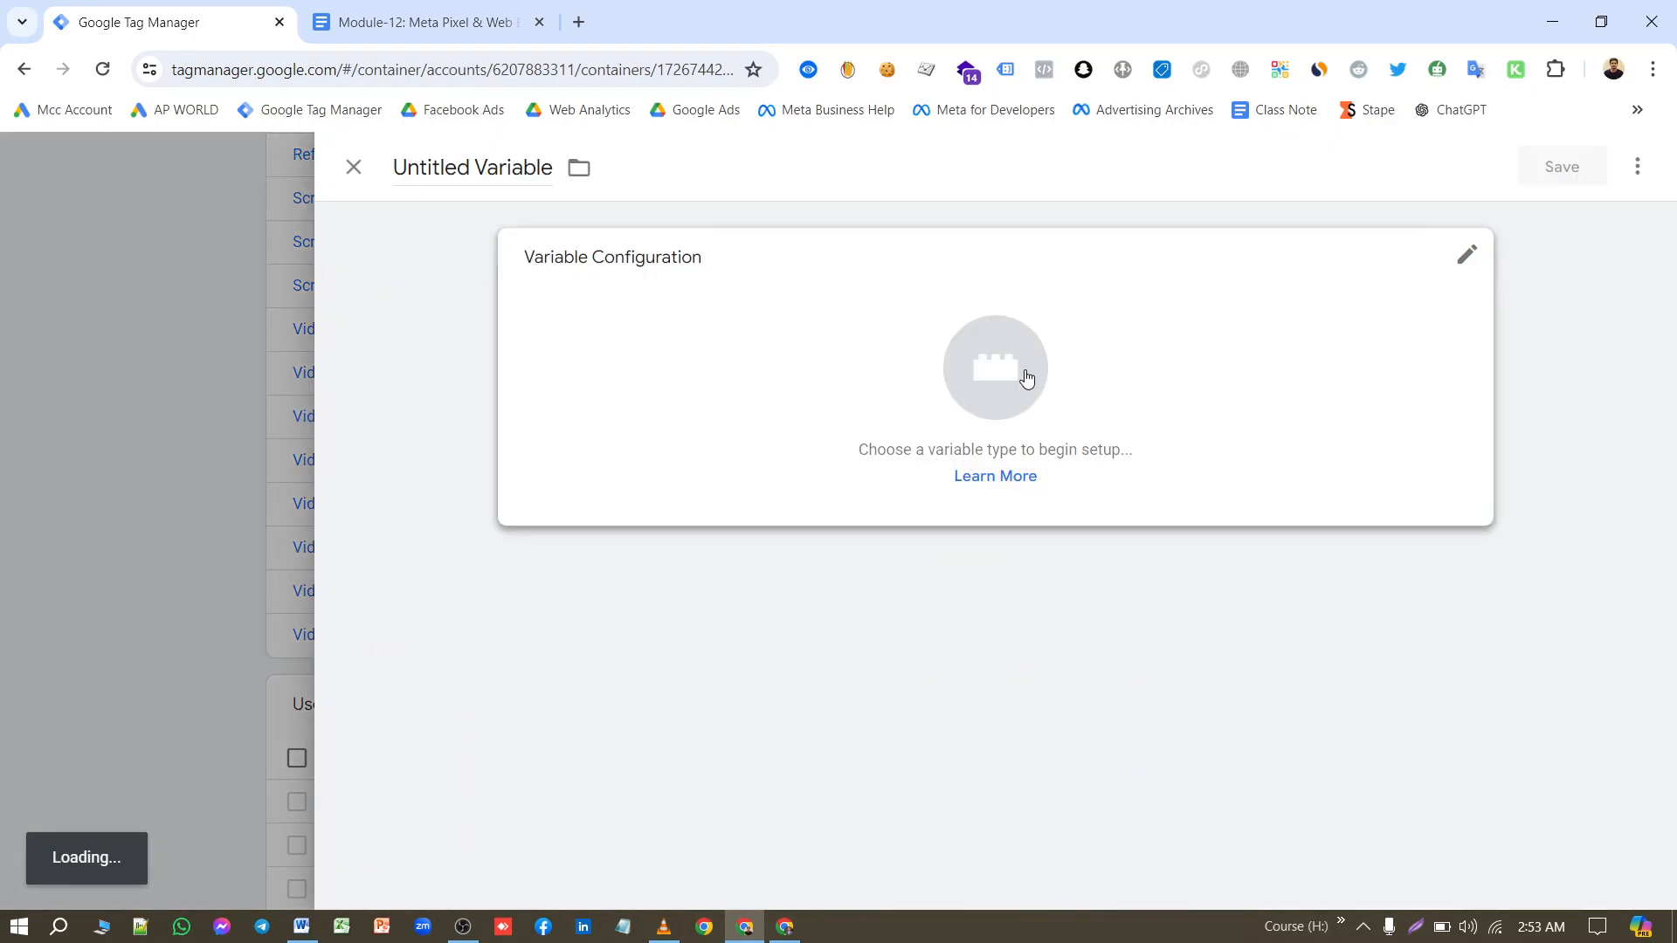
{"action": "left_click", "coordinate": [1013, 373]}
{"action": "left_click", "coordinate": [1214, 687]}
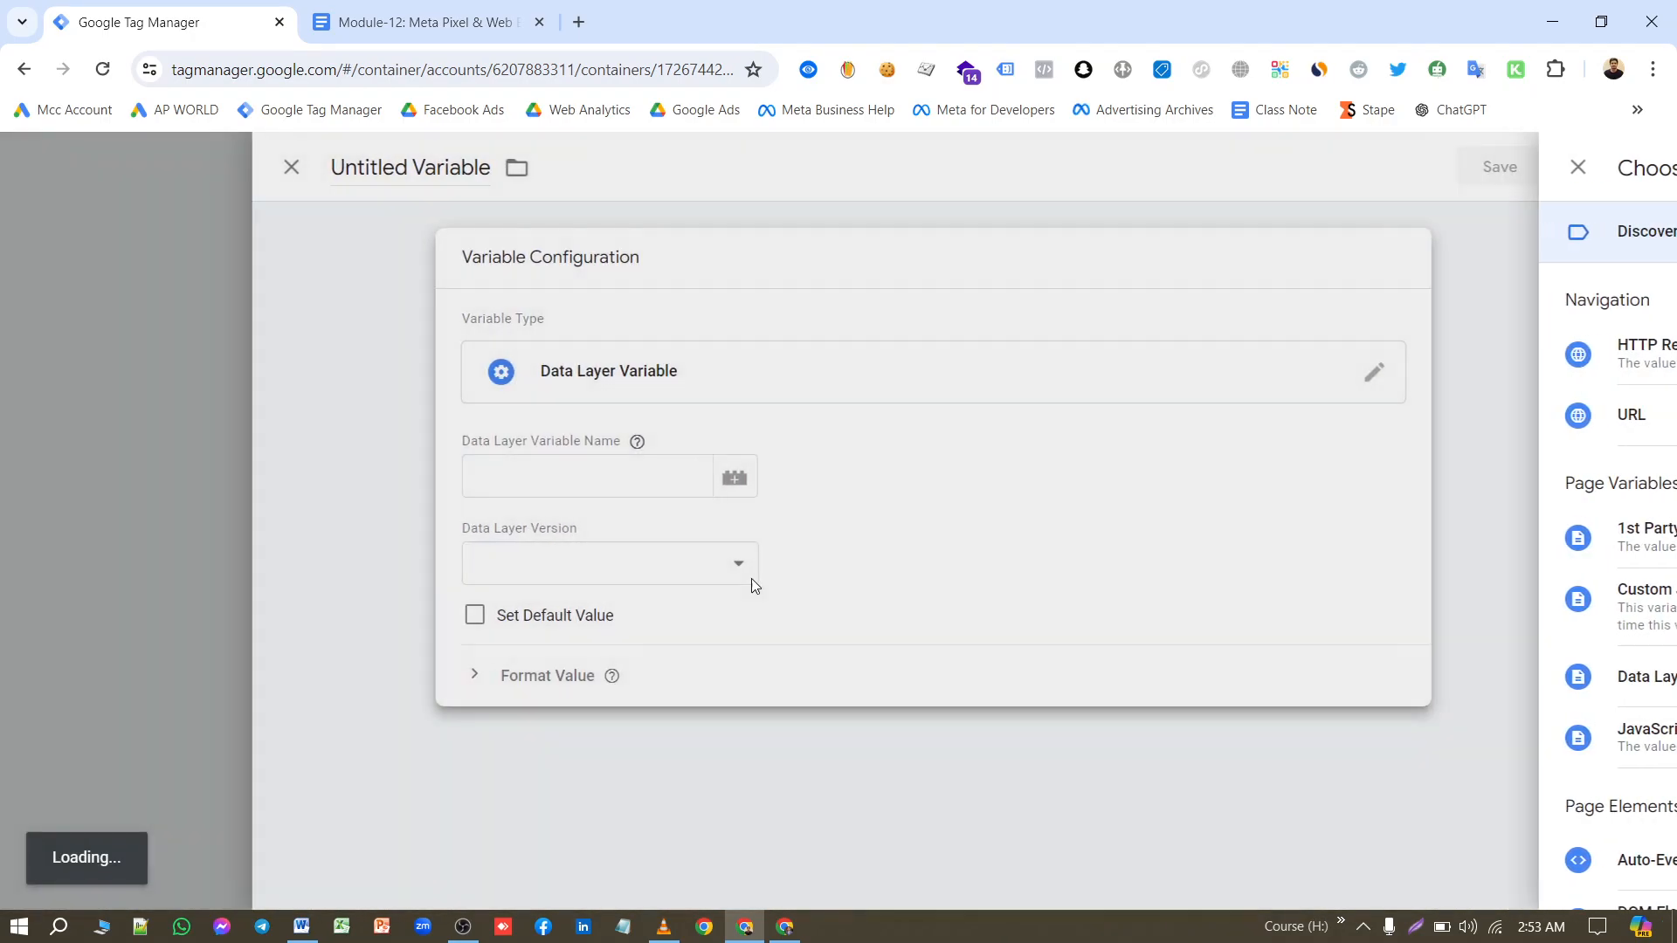
{"action": "left_click", "coordinate": [698, 476]}
{"action": "key", "text": "ctrl+v"}
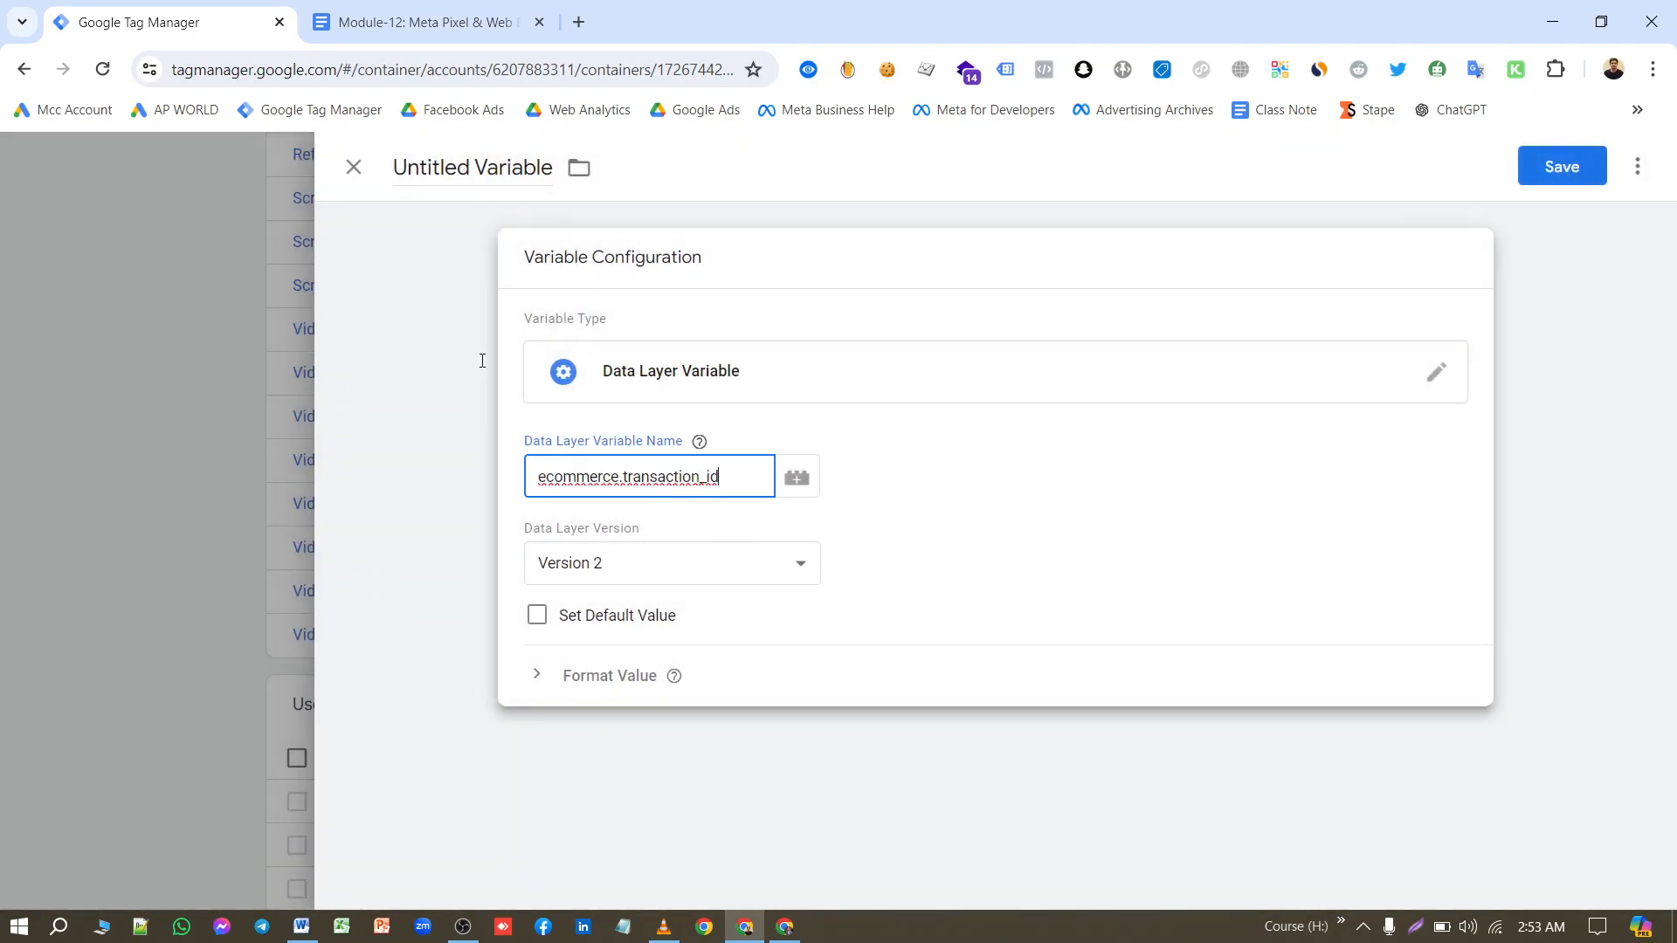
Step: Name the Data Layer Variable "dlv - FB - Order ID", copied from the notes, and save it
{"action": "left_click", "coordinate": [349, 26]}
{"action": "left_click_drag", "start_coordinate": [734, 535], "coordinate": [503, 526]}
{"action": "key", "text": "ctrl+c"}
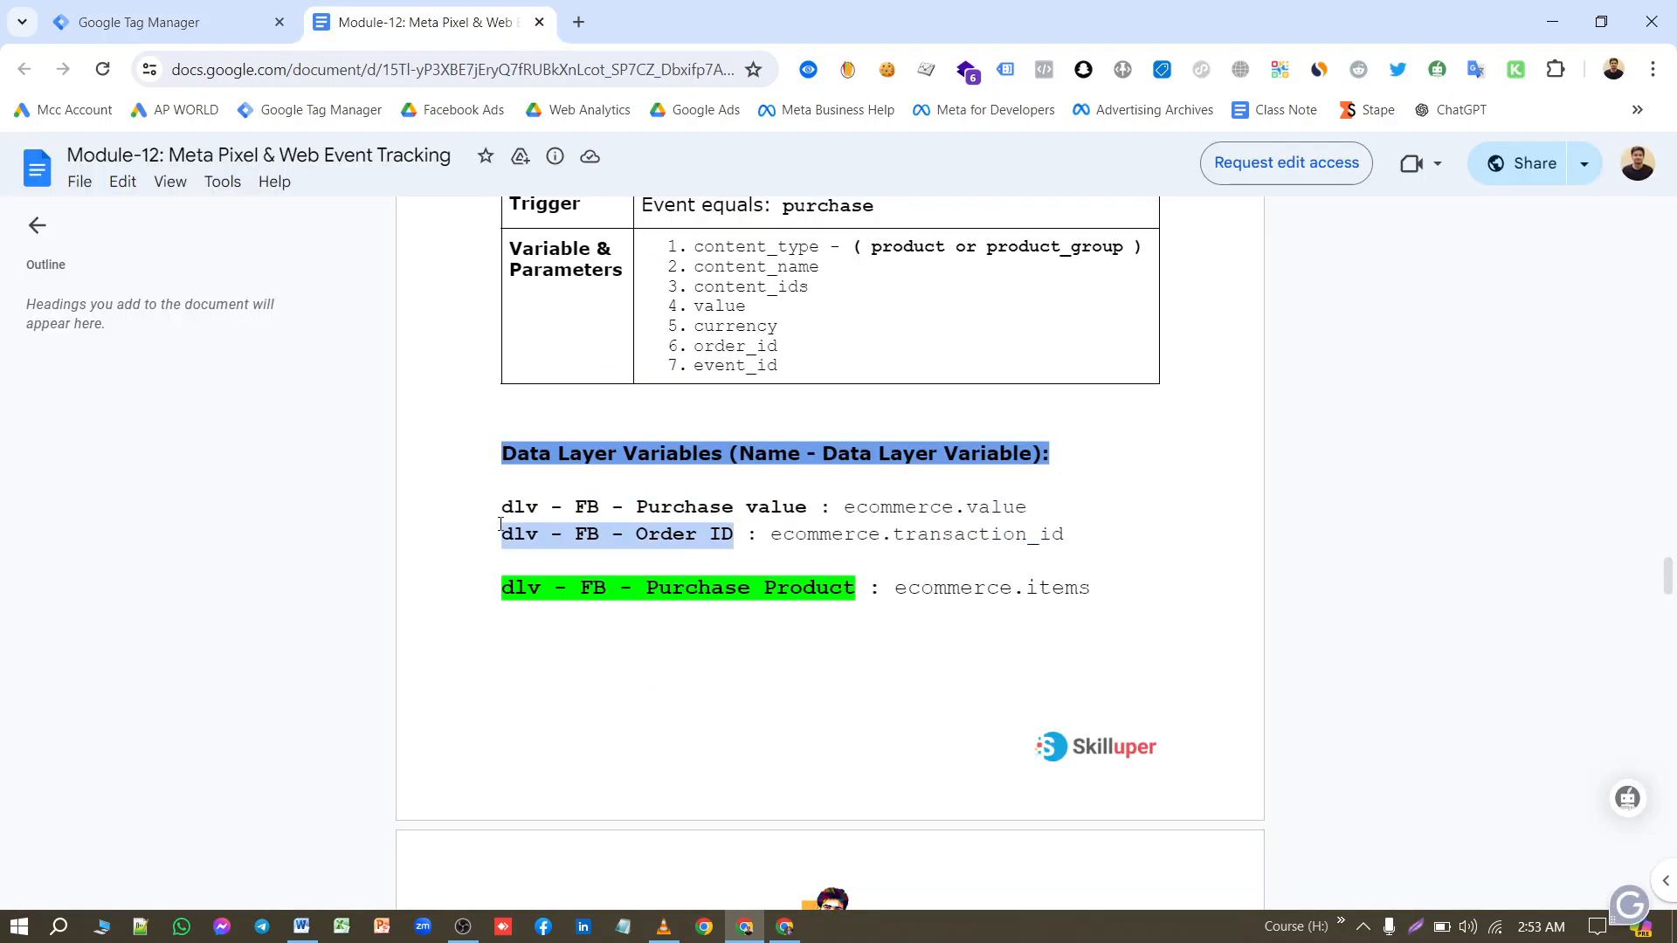
{"action": "left_click", "coordinate": [153, 21]}
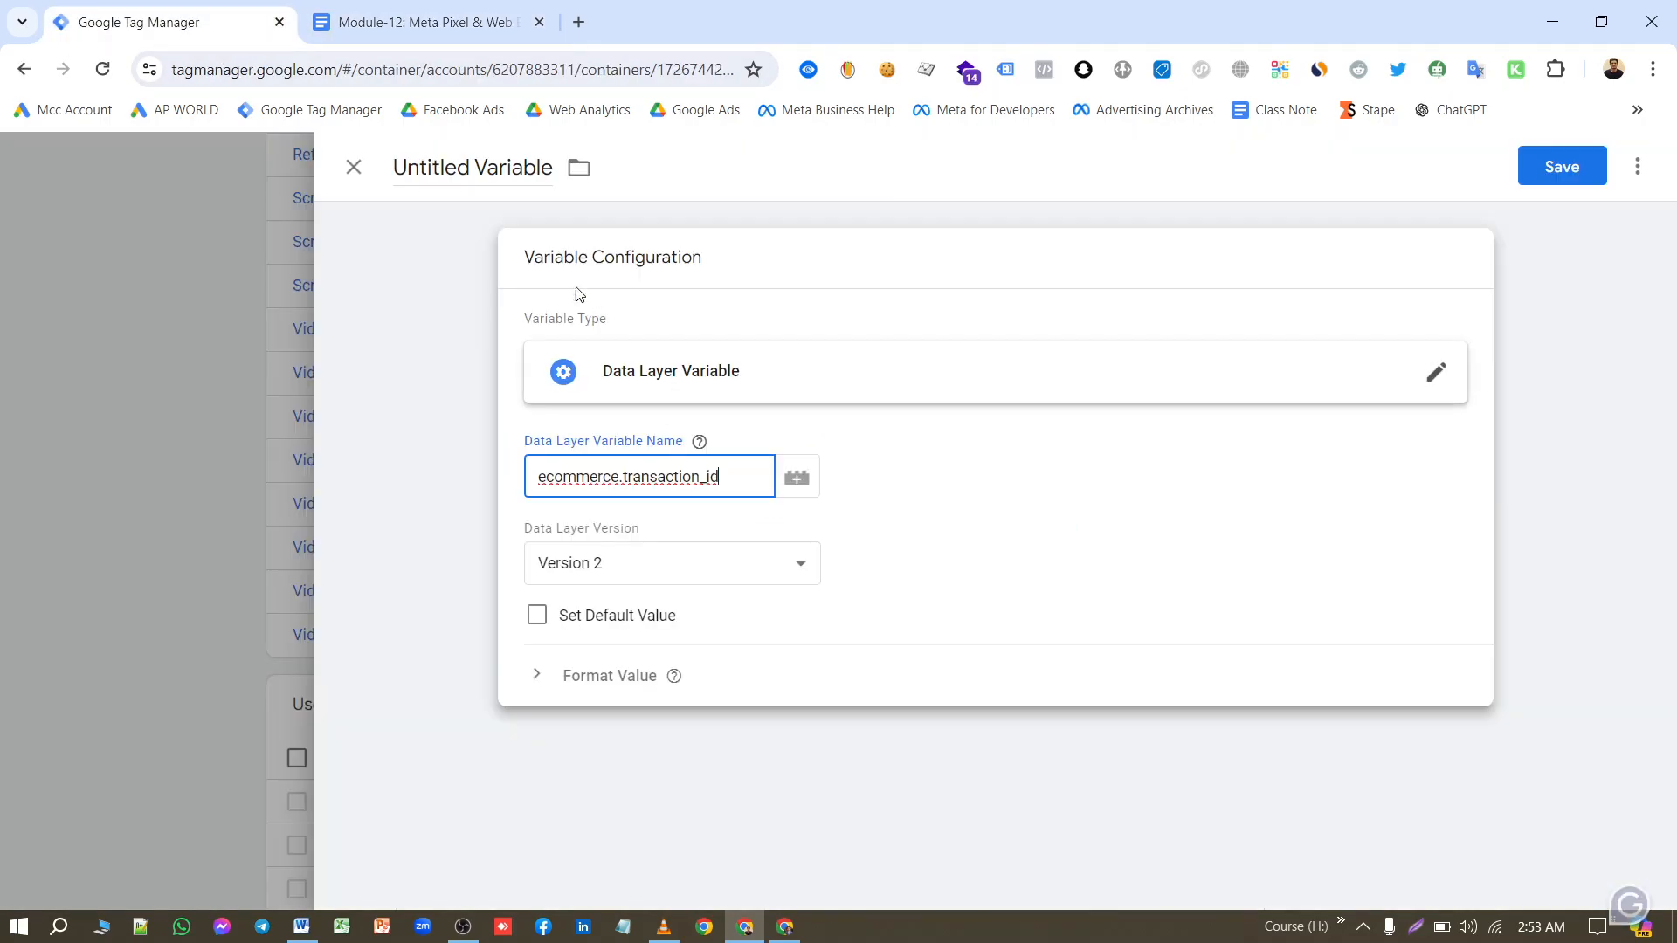
{"action": "left_click", "coordinate": [483, 171]}
{"action": "key", "text": "ctrl+v"}
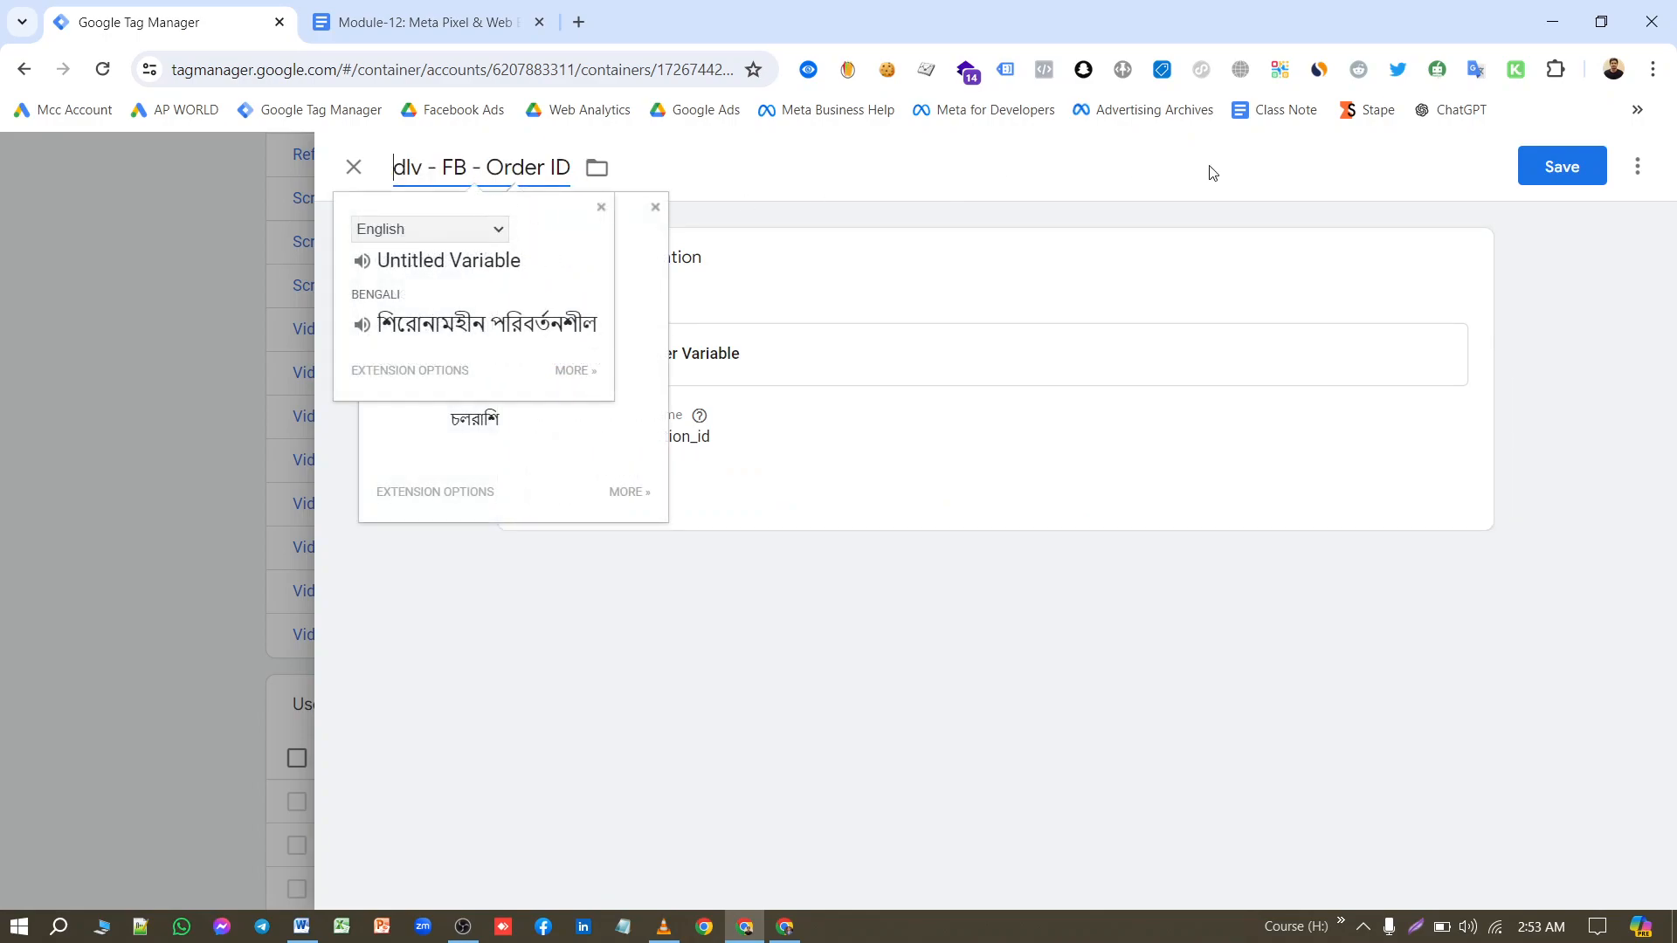
{"action": "left_click", "coordinate": [1572, 170]}
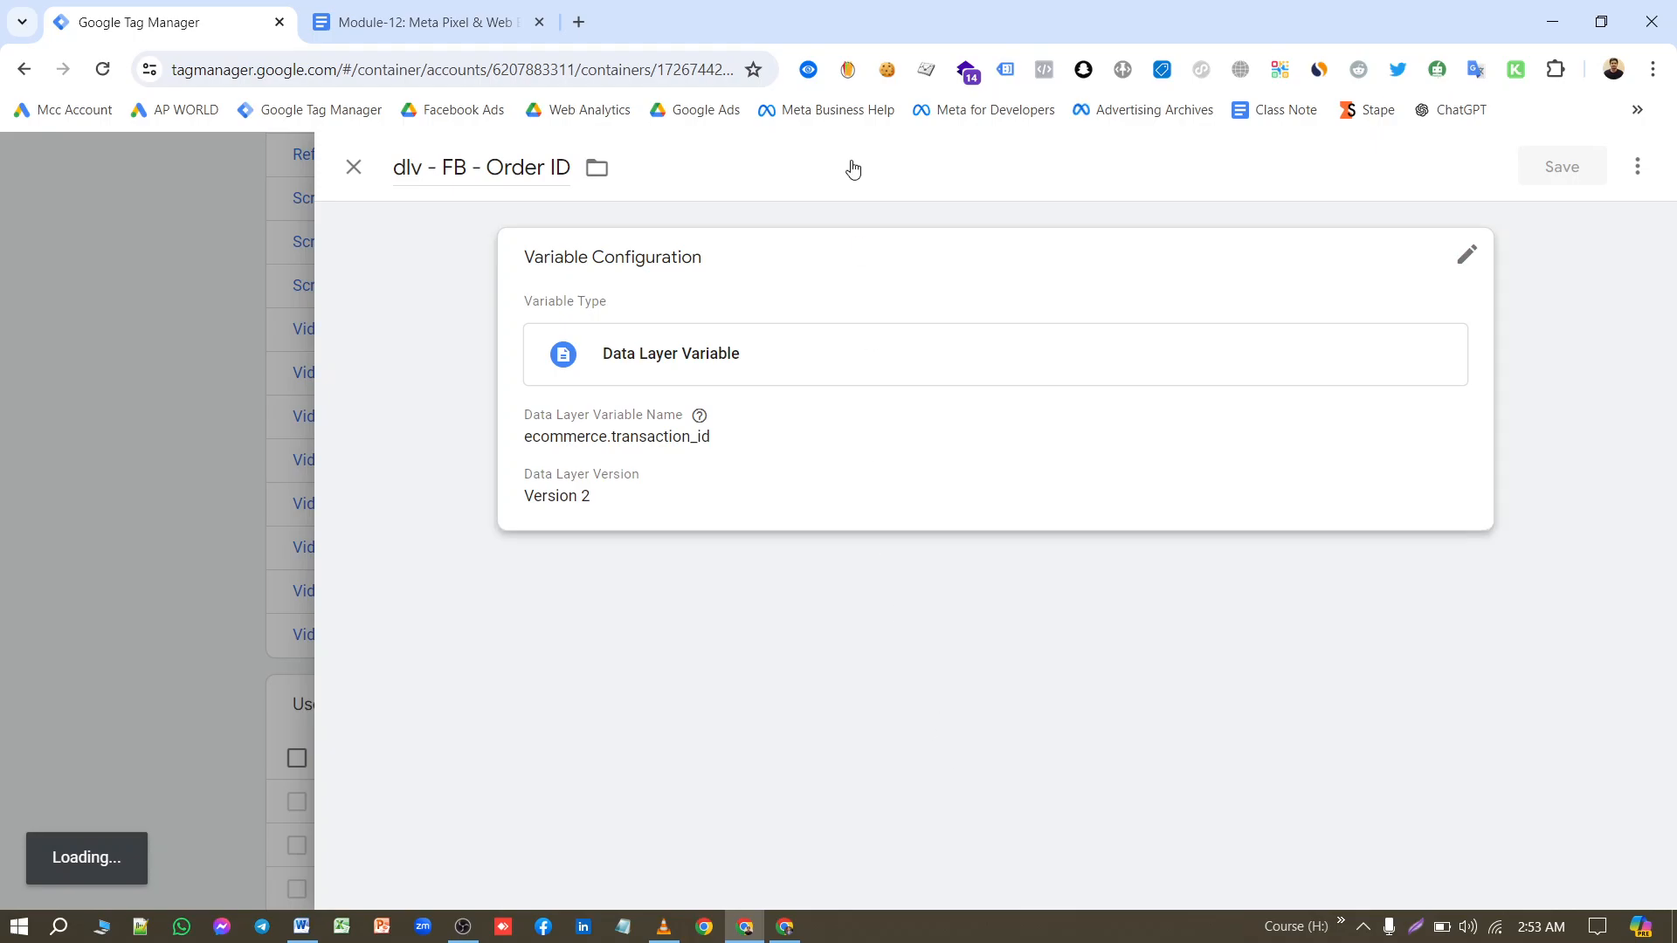
Step: Check the user-defined variables list for the Purchase variables and open the container's triggers
{"action": "scroll", "coordinate": [617, 359], "scroll_direction": "down", "scroll_amount": 5}
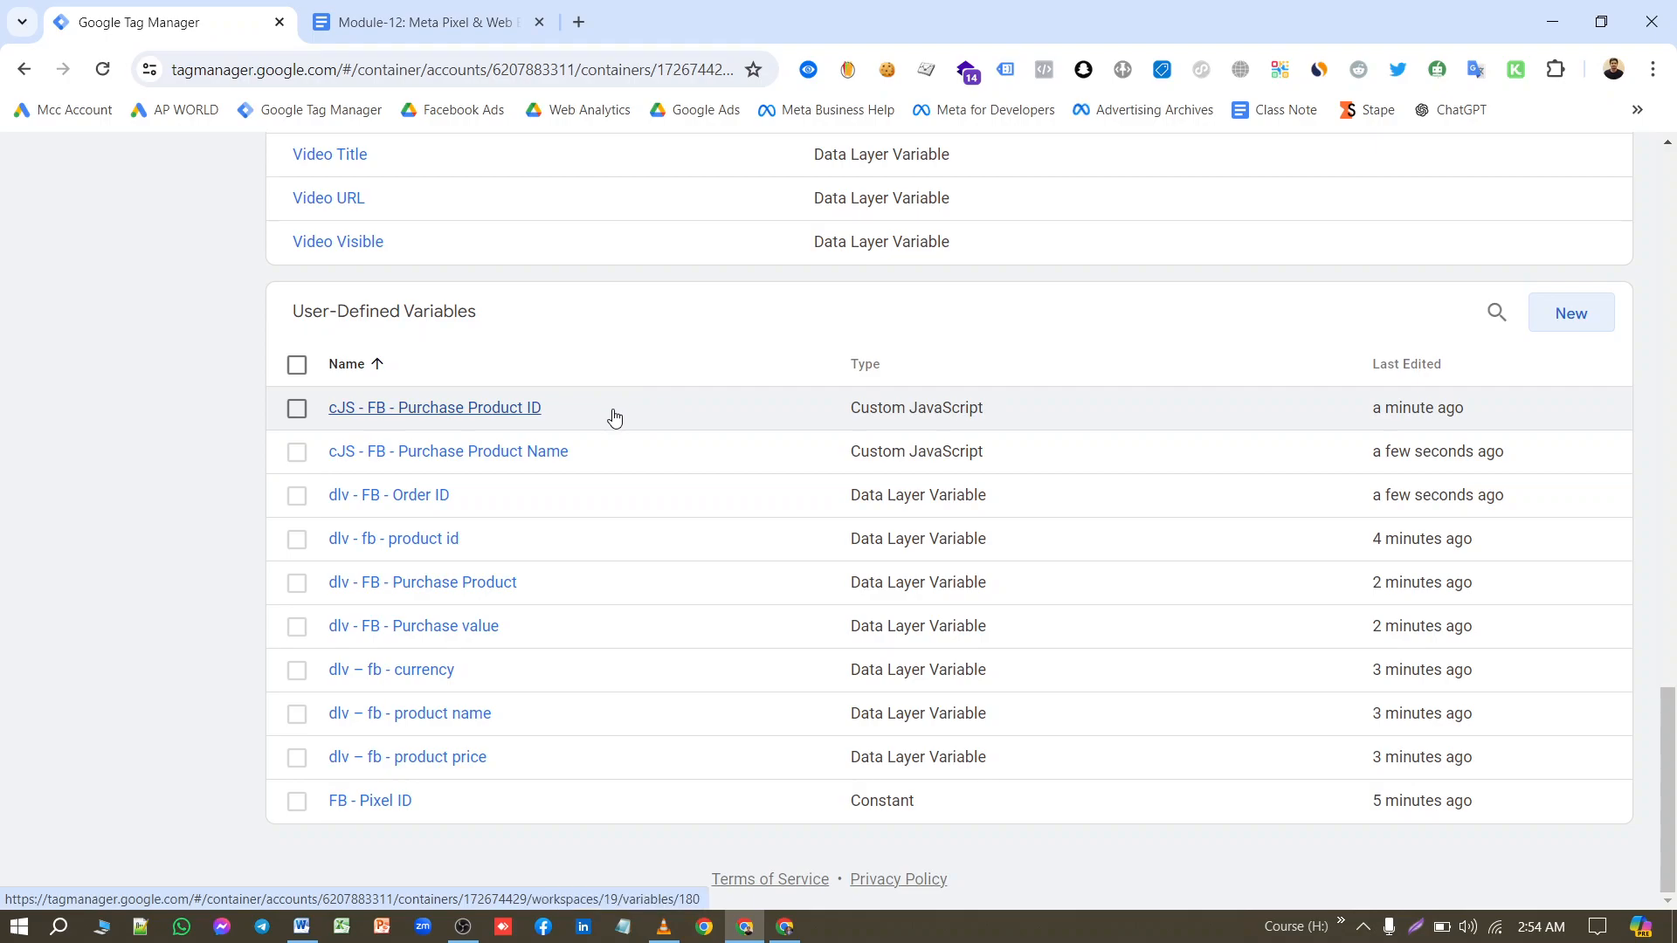
{"action": "scroll", "coordinate": [614, 416], "scroll_direction": "up", "scroll_amount": 20}
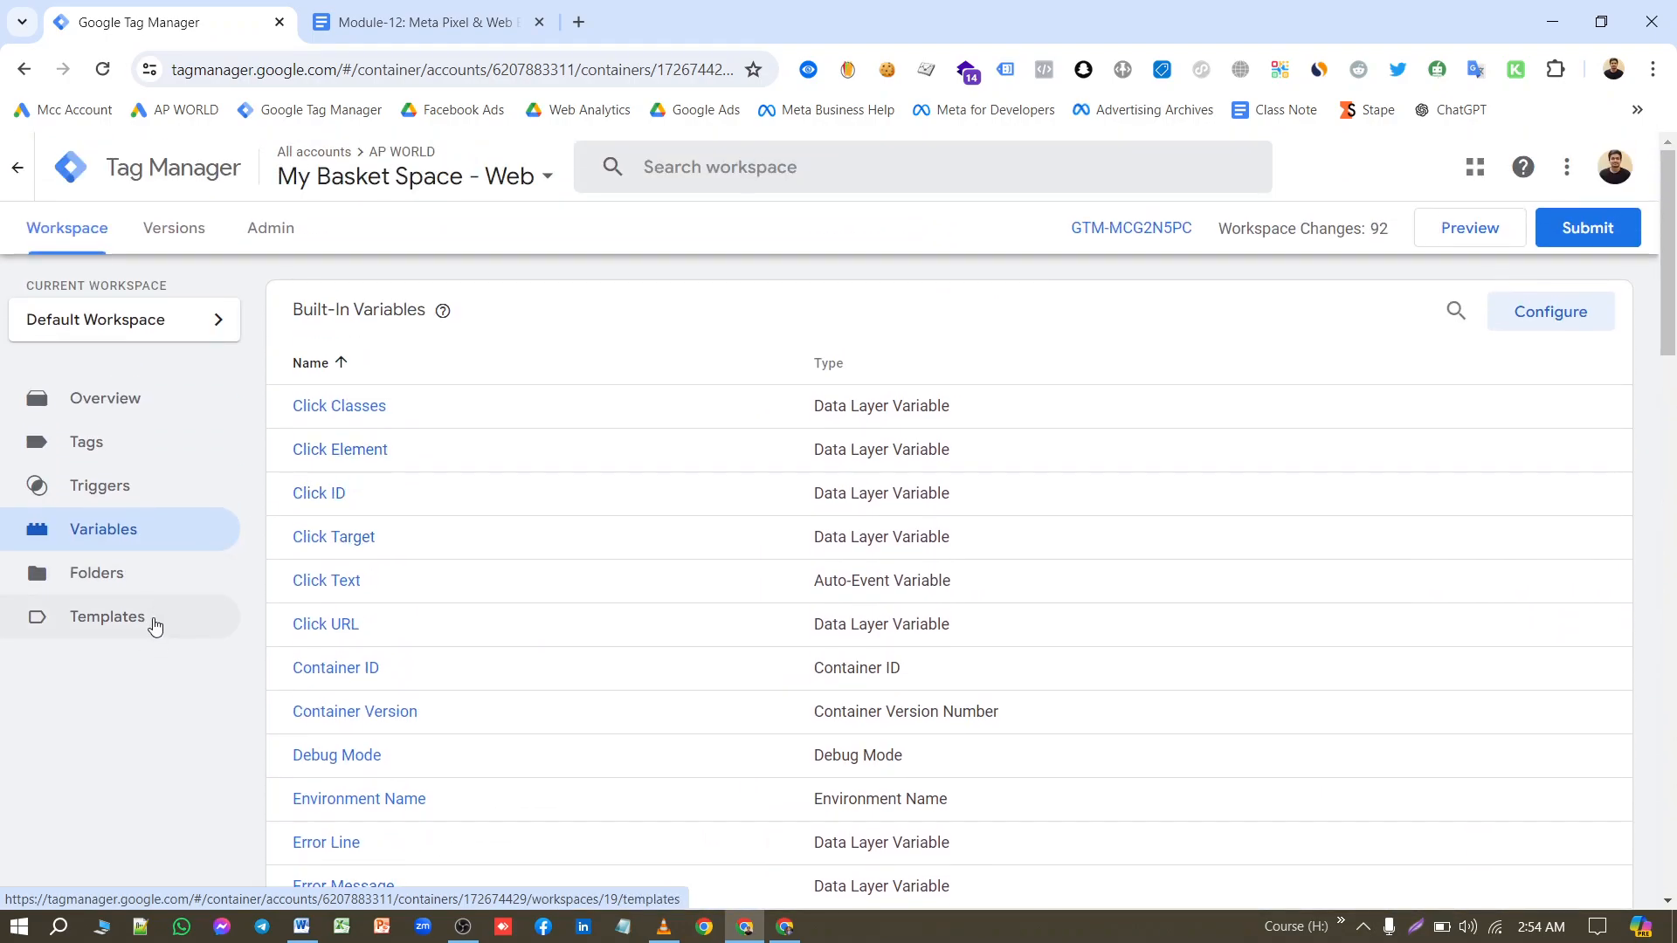
{"action": "left_click", "coordinate": [120, 494]}
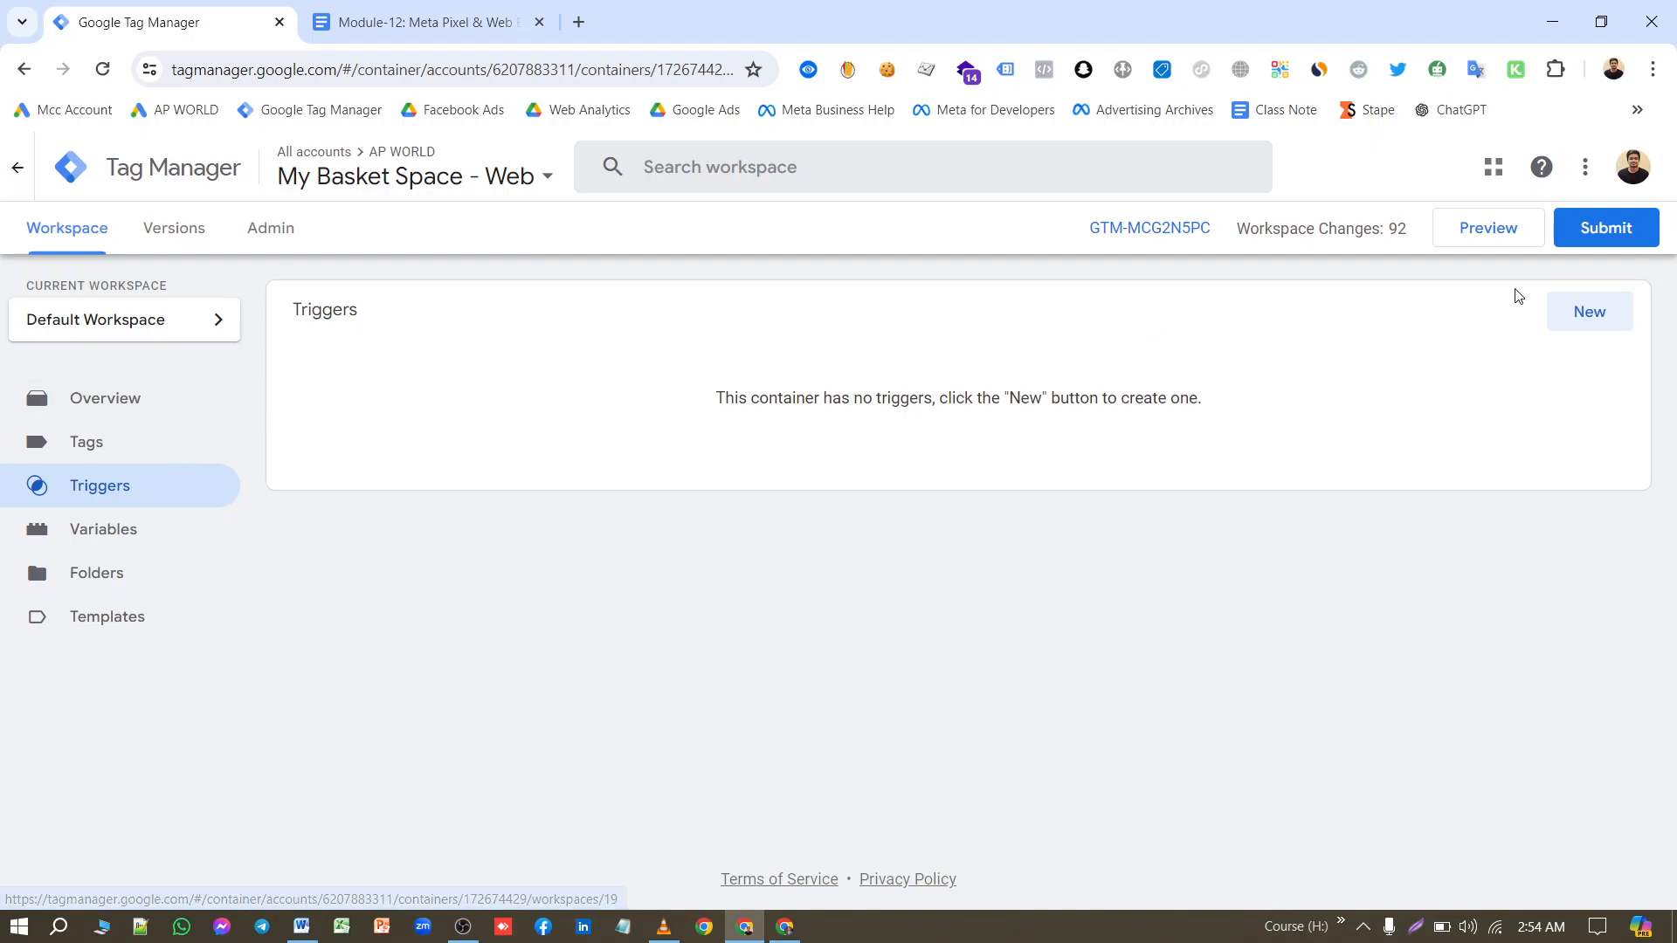
Step: Start previewing the container in Tag Assistant, connected to the bd-abc-shop.myshopify.com store
{"action": "left_click", "coordinate": [1502, 247]}
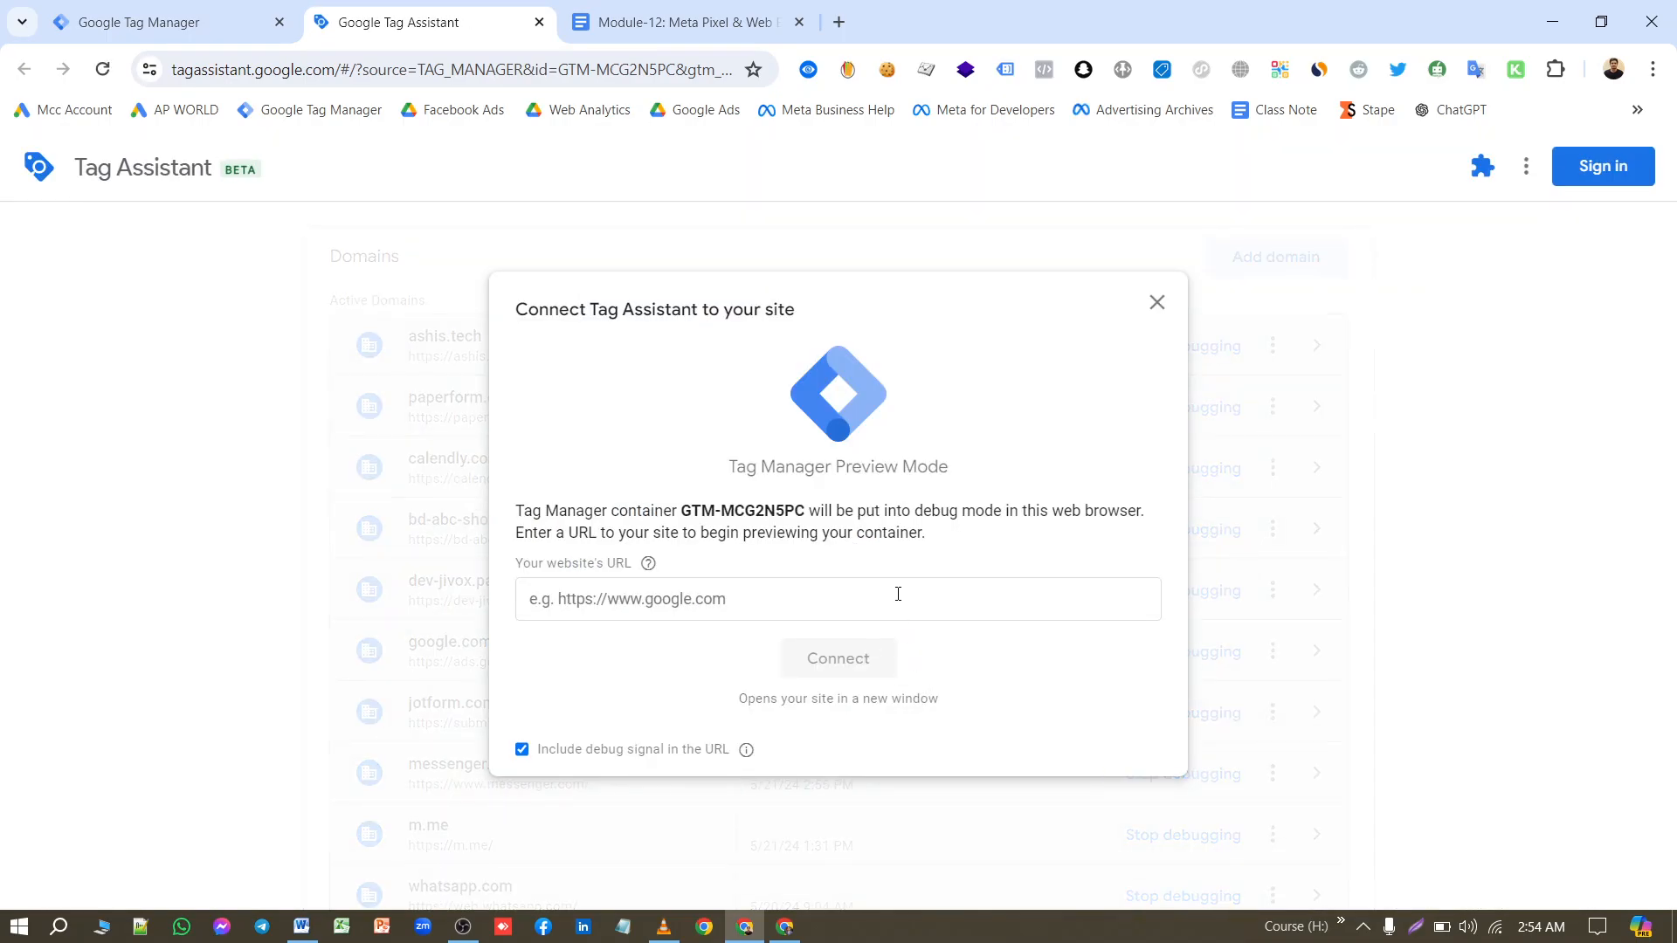
{"action": "left_click", "coordinate": [899, 591]}
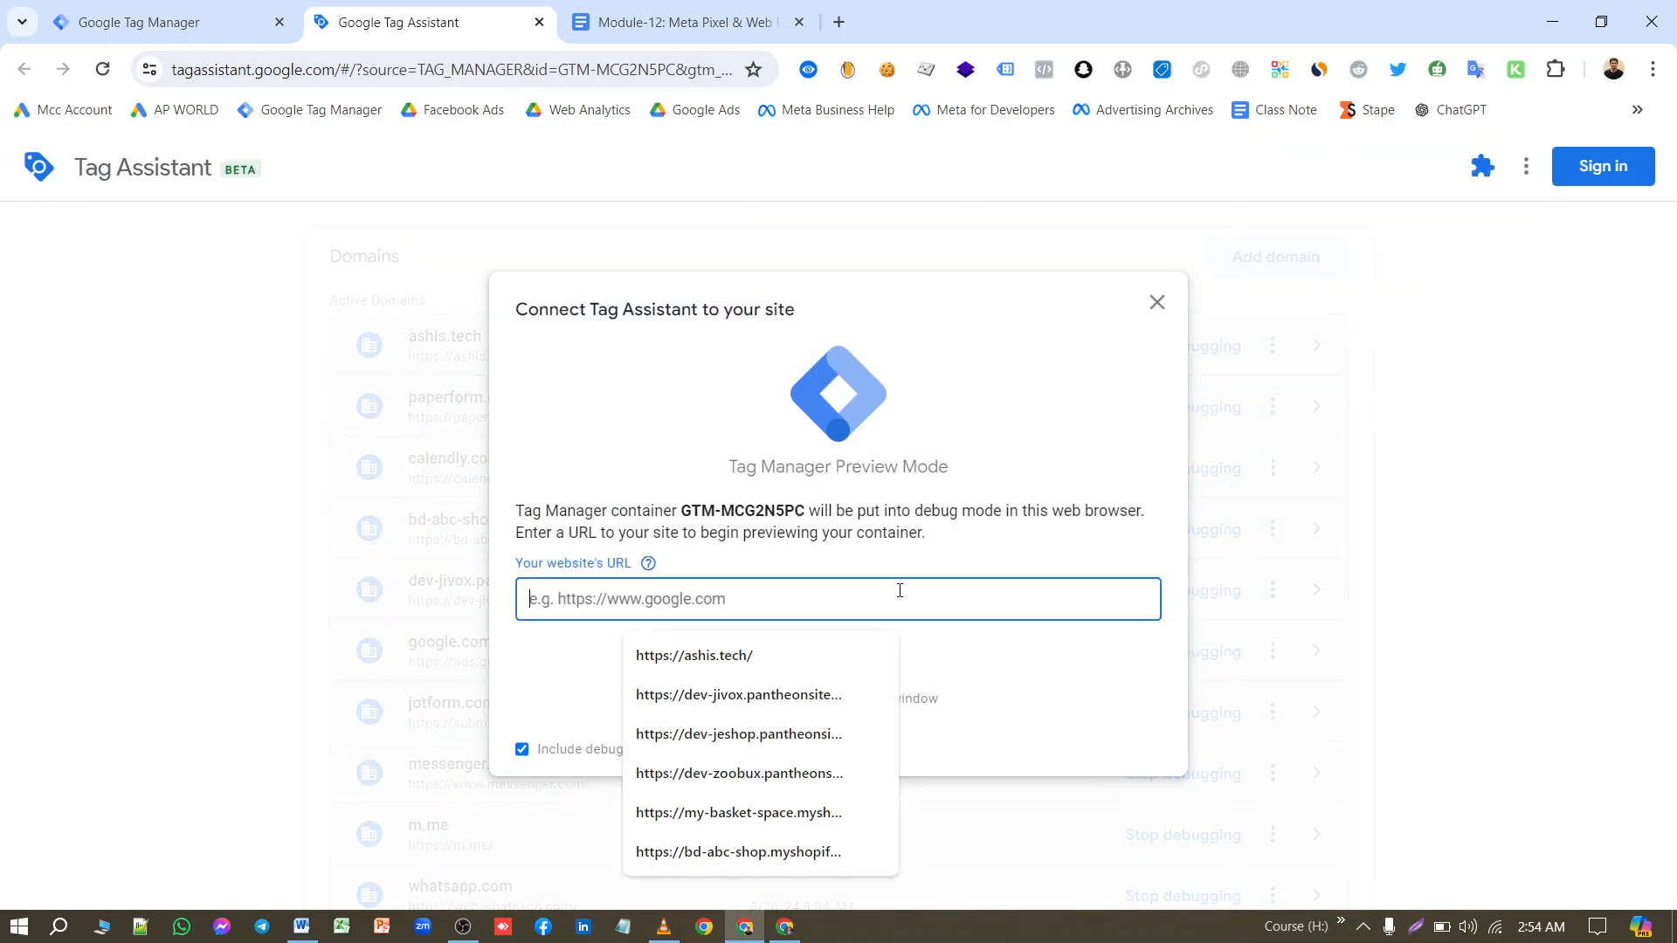
{"action": "left_click", "coordinate": [734, 851]}
{"action": "left_click", "coordinate": [837, 658]}
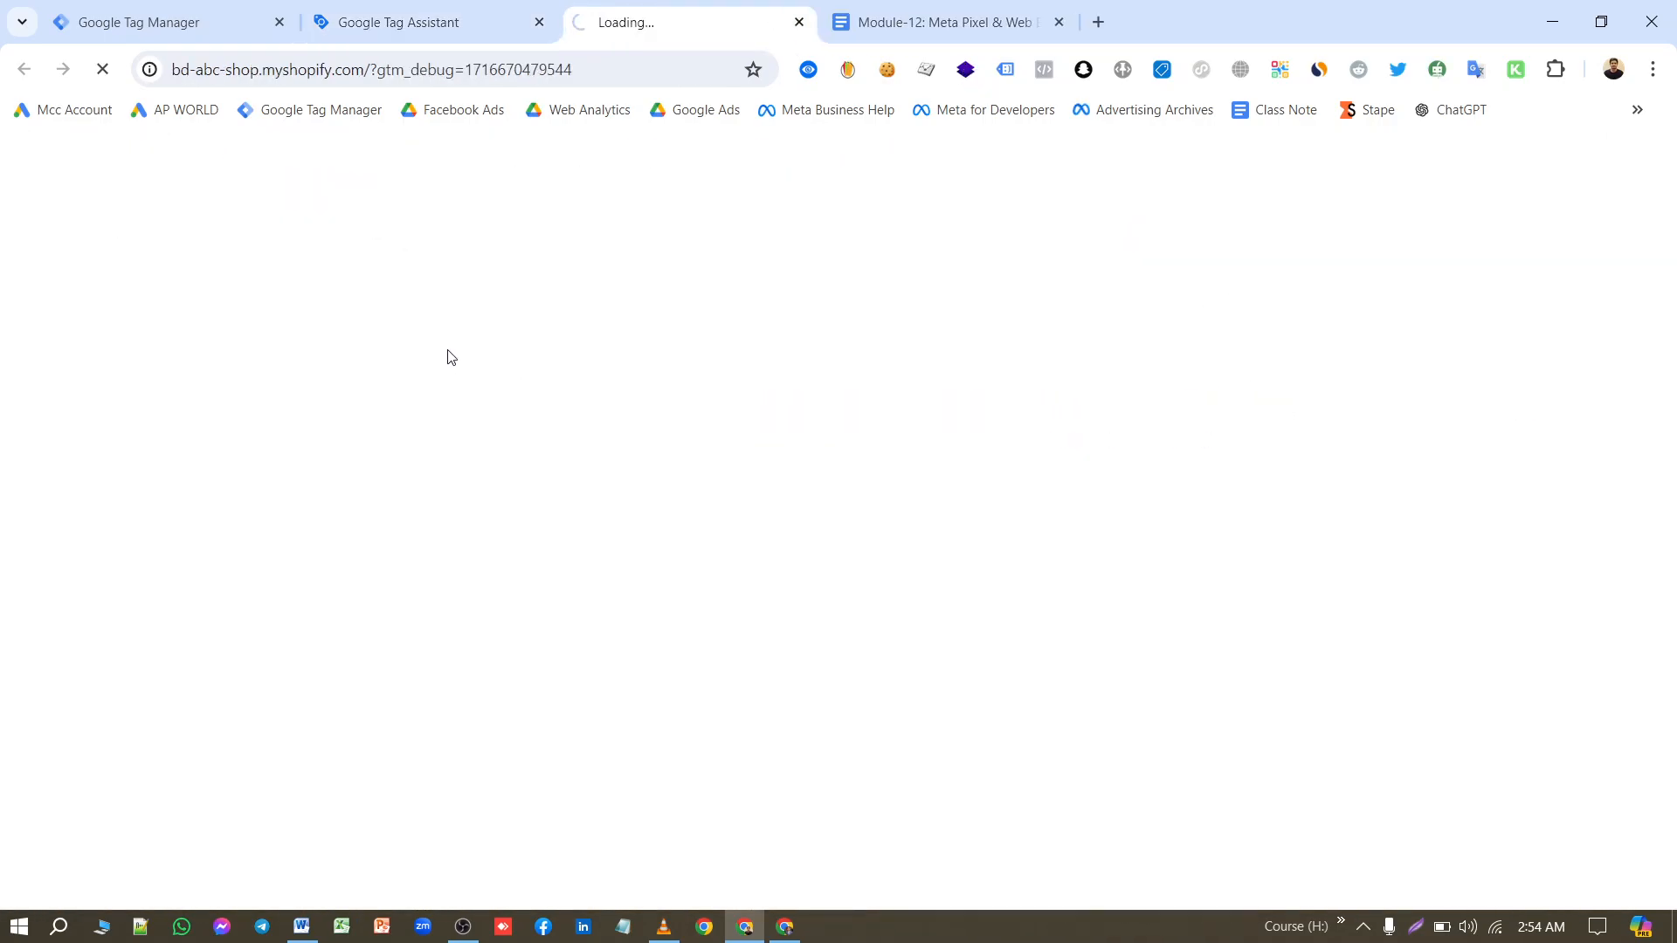
{"action": "left_click", "coordinate": [677, 673]}
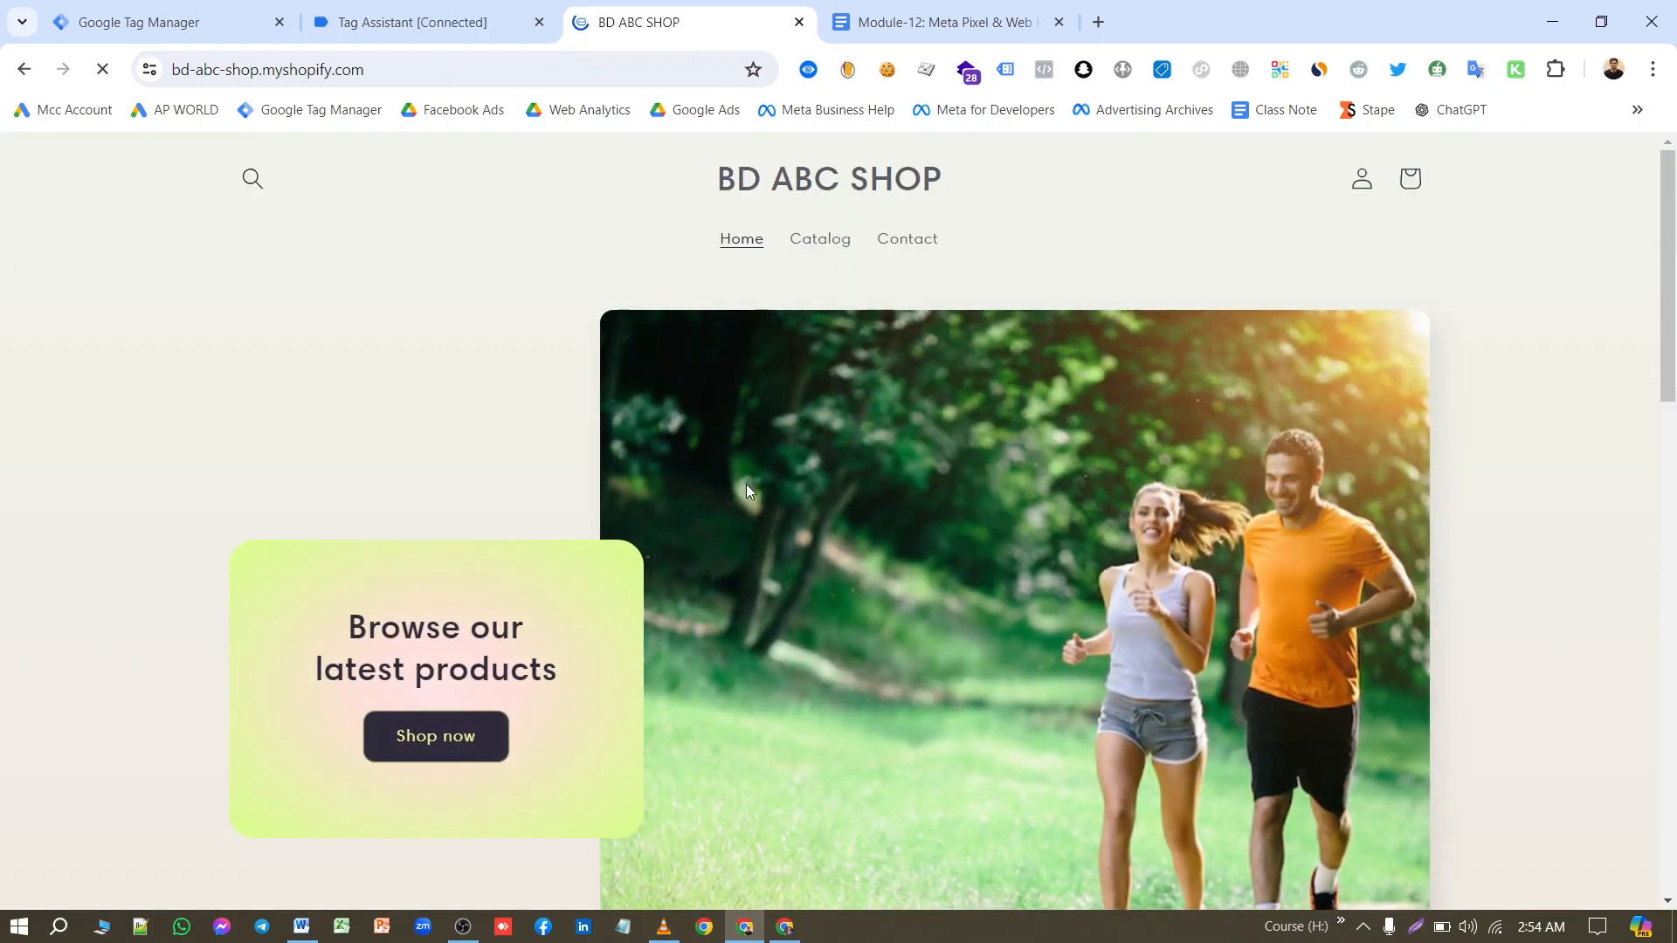
Step: Add the featured 10pcs/Set Anti-clogging Small Brush to the cart and proceed to checkout
{"action": "scroll", "coordinate": [746, 496], "scroll_direction": "down", "scroll_amount": 8}
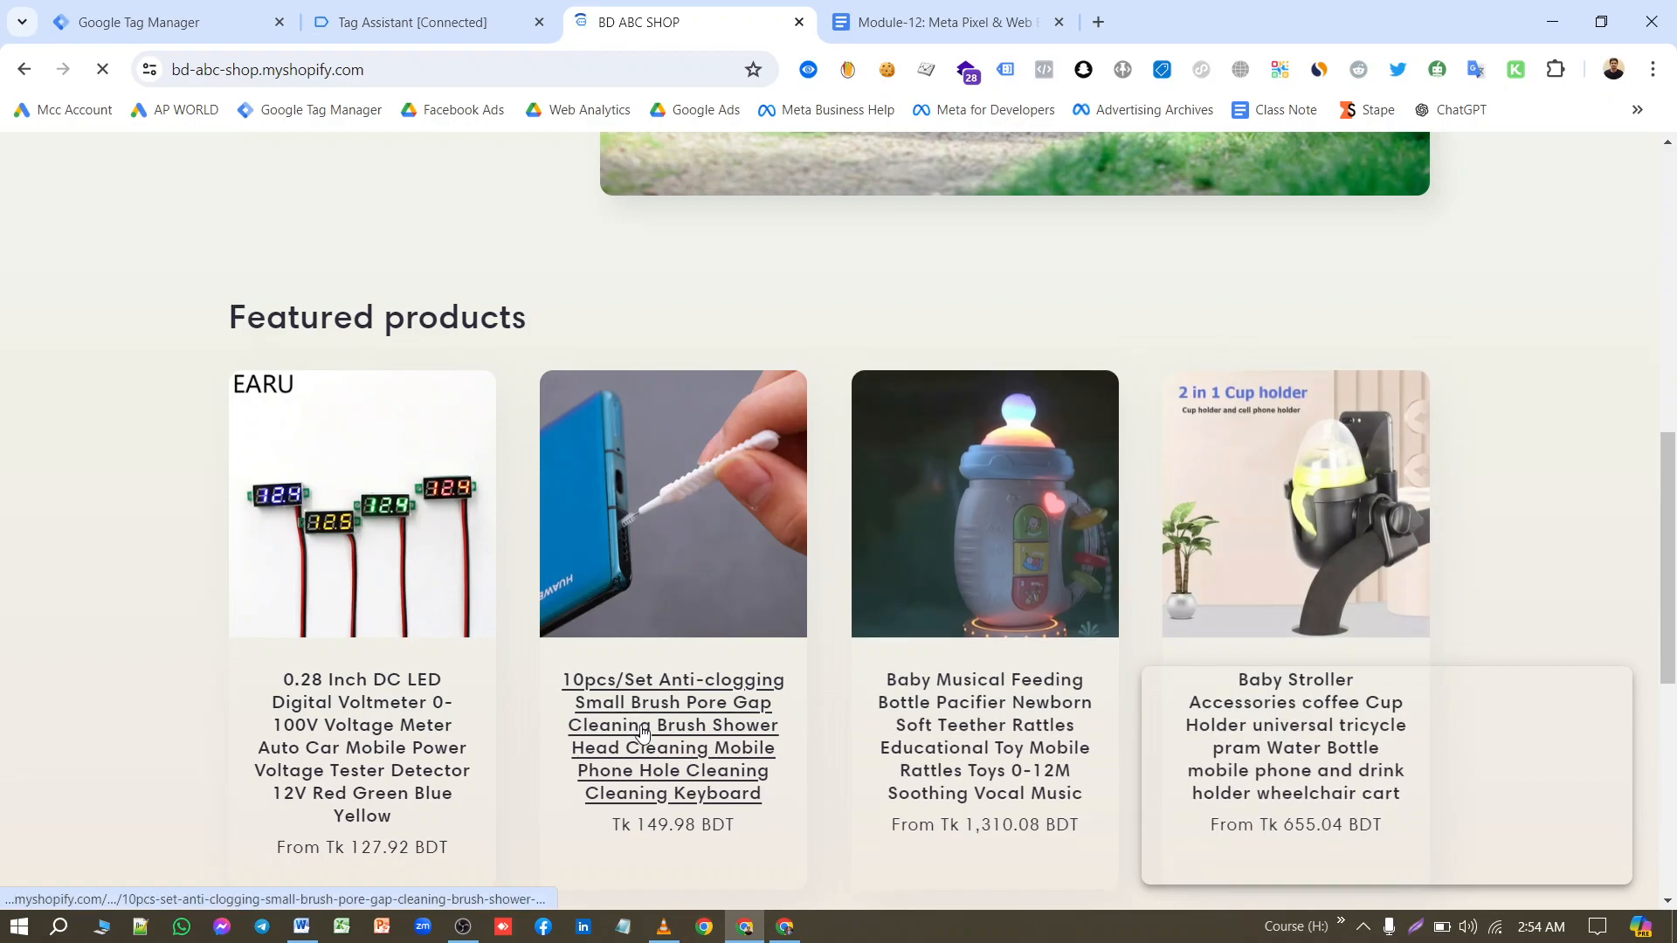
{"action": "left_click", "coordinate": [644, 732]}
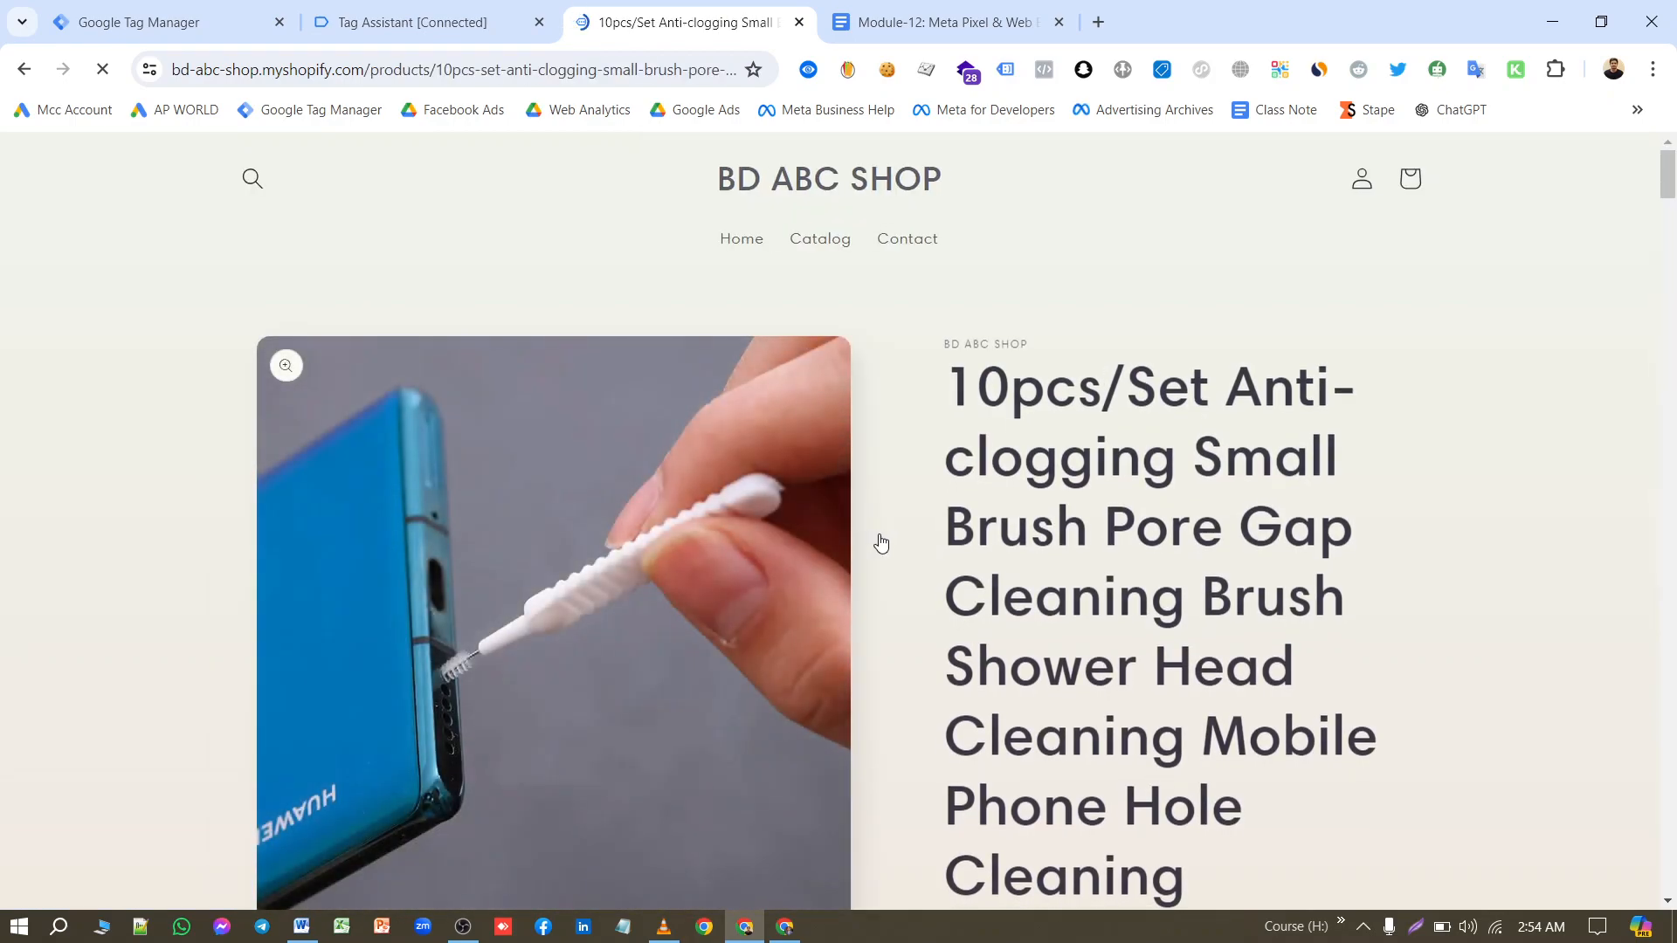
{"action": "scroll", "coordinate": [881, 544], "scroll_direction": "down", "scroll_amount": 8}
{"action": "left_click", "coordinate": [1208, 512]}
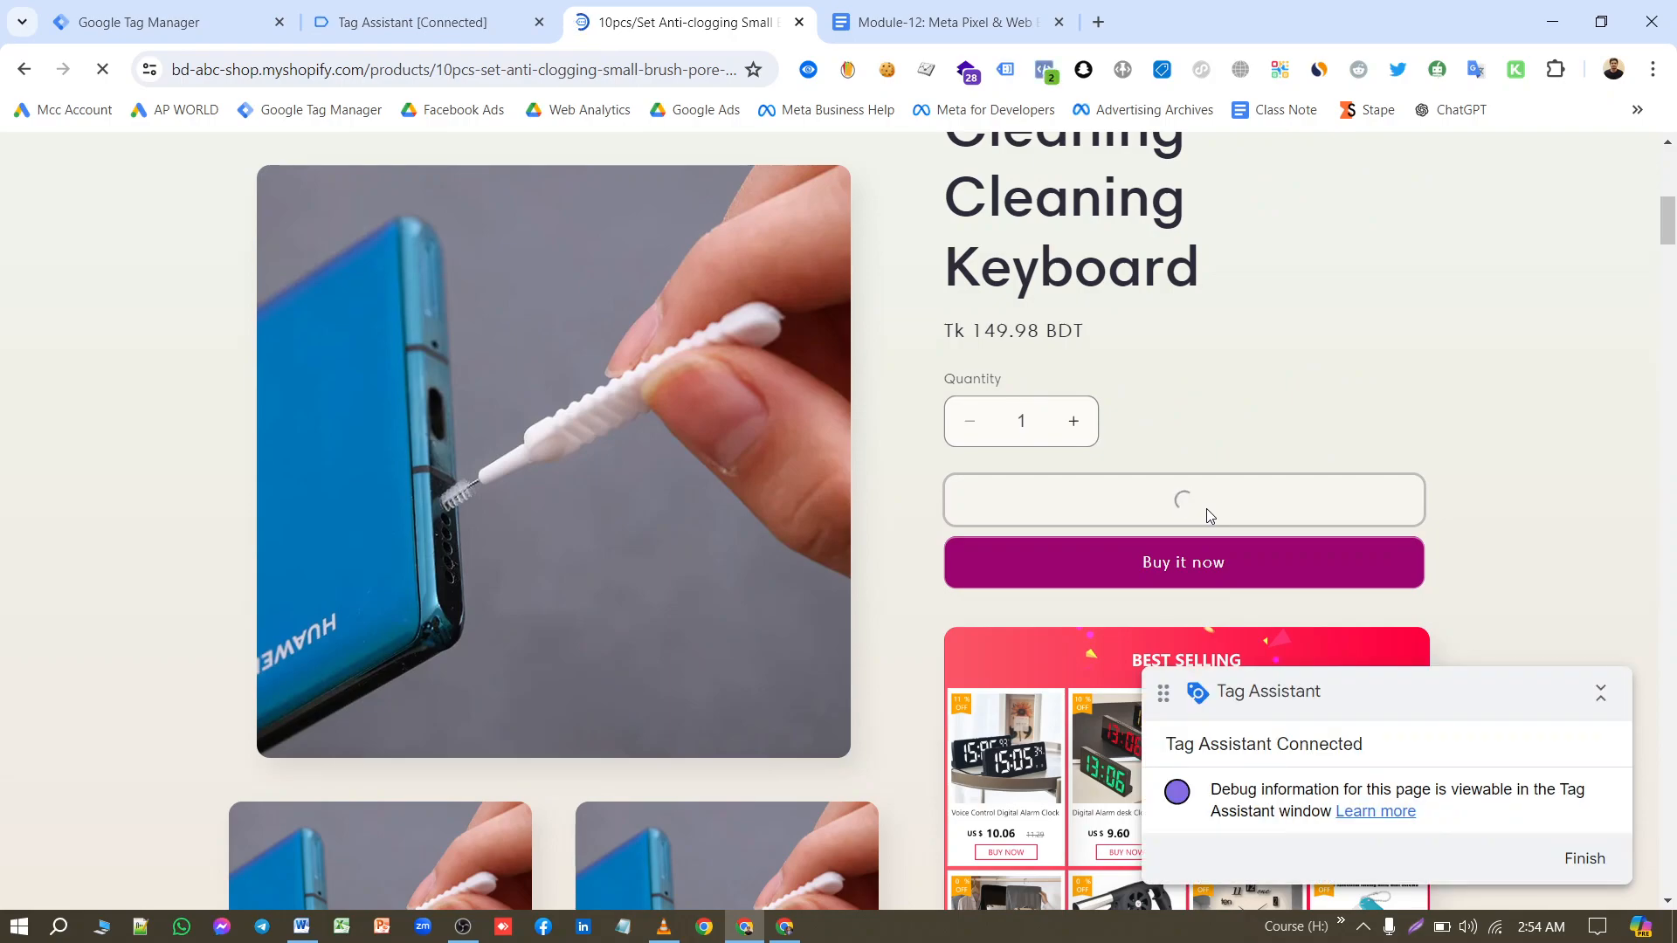
{"action": "scroll", "coordinate": [1269, 511], "scroll_direction": "down", "scroll_amount": 3}
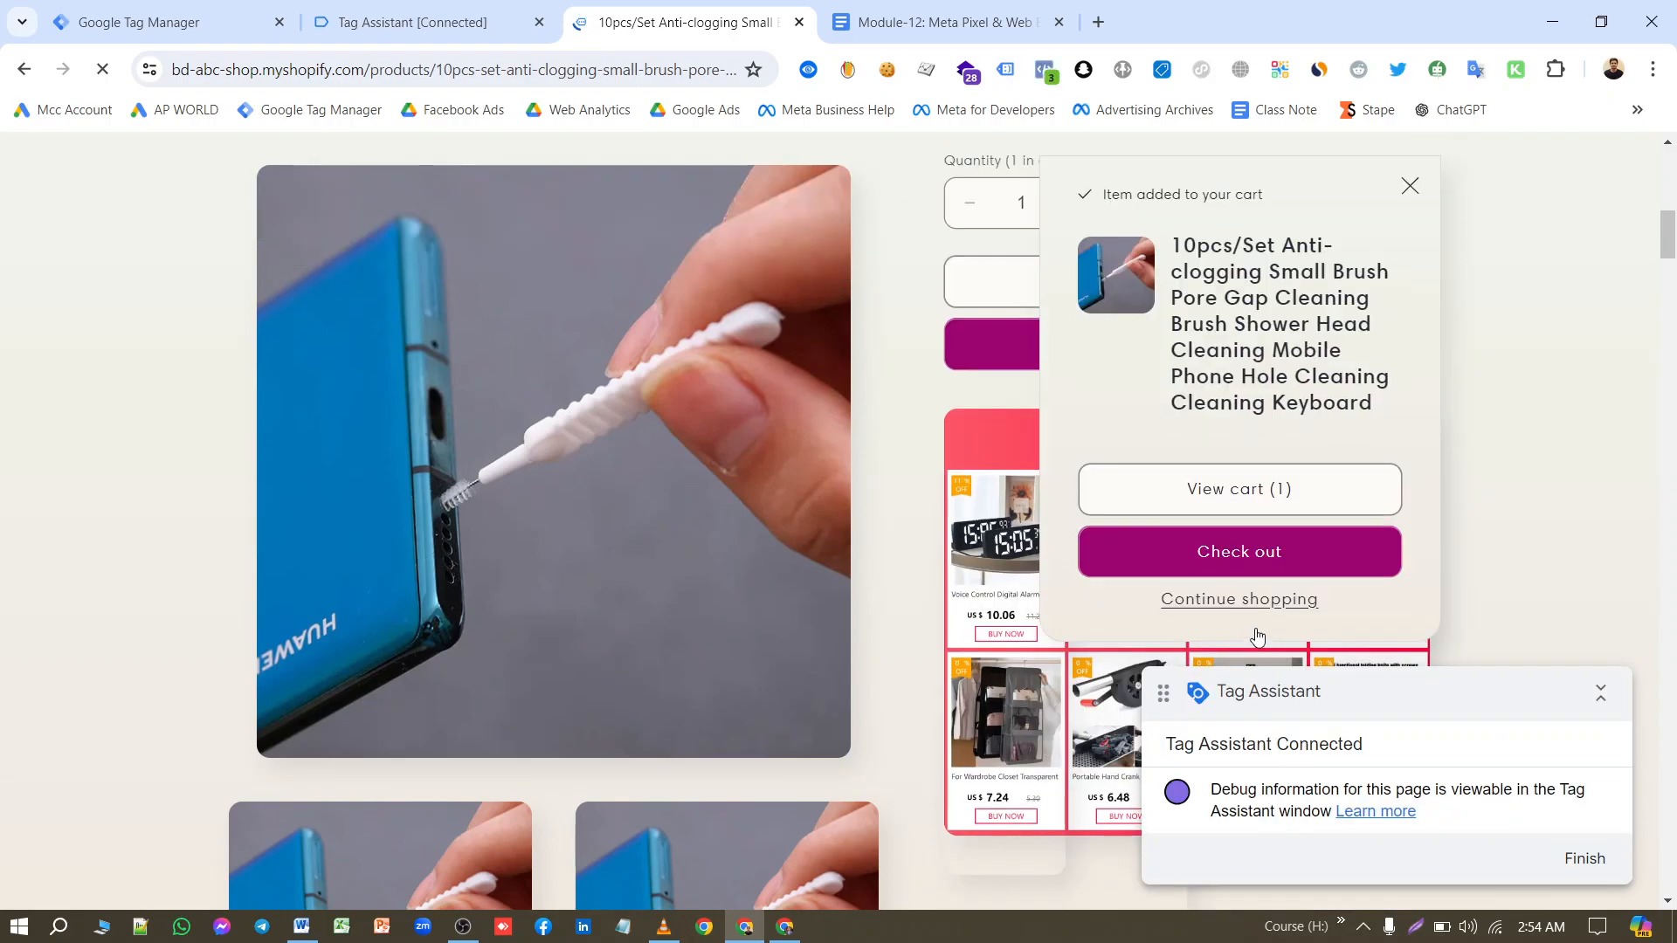
{"action": "left_click", "coordinate": [1281, 533]}
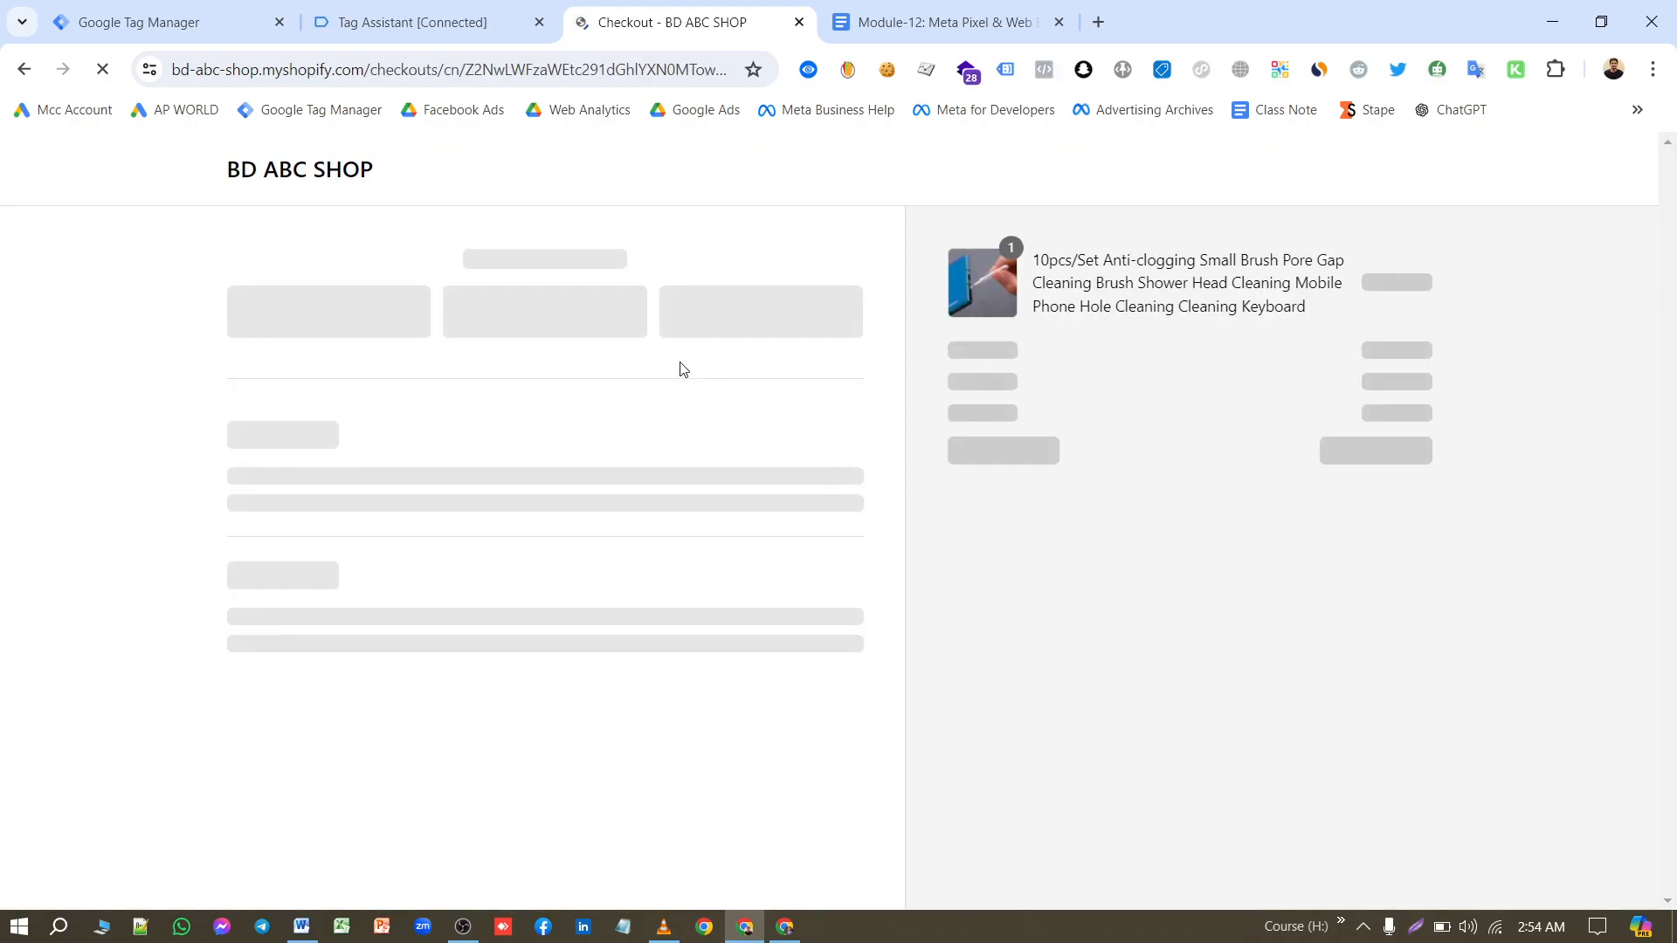
Step: Fill in the checkout's contact e-mail and delivery address from the second saved profile, and go to the payment section
{"action": "left_click", "coordinate": [406, 320]}
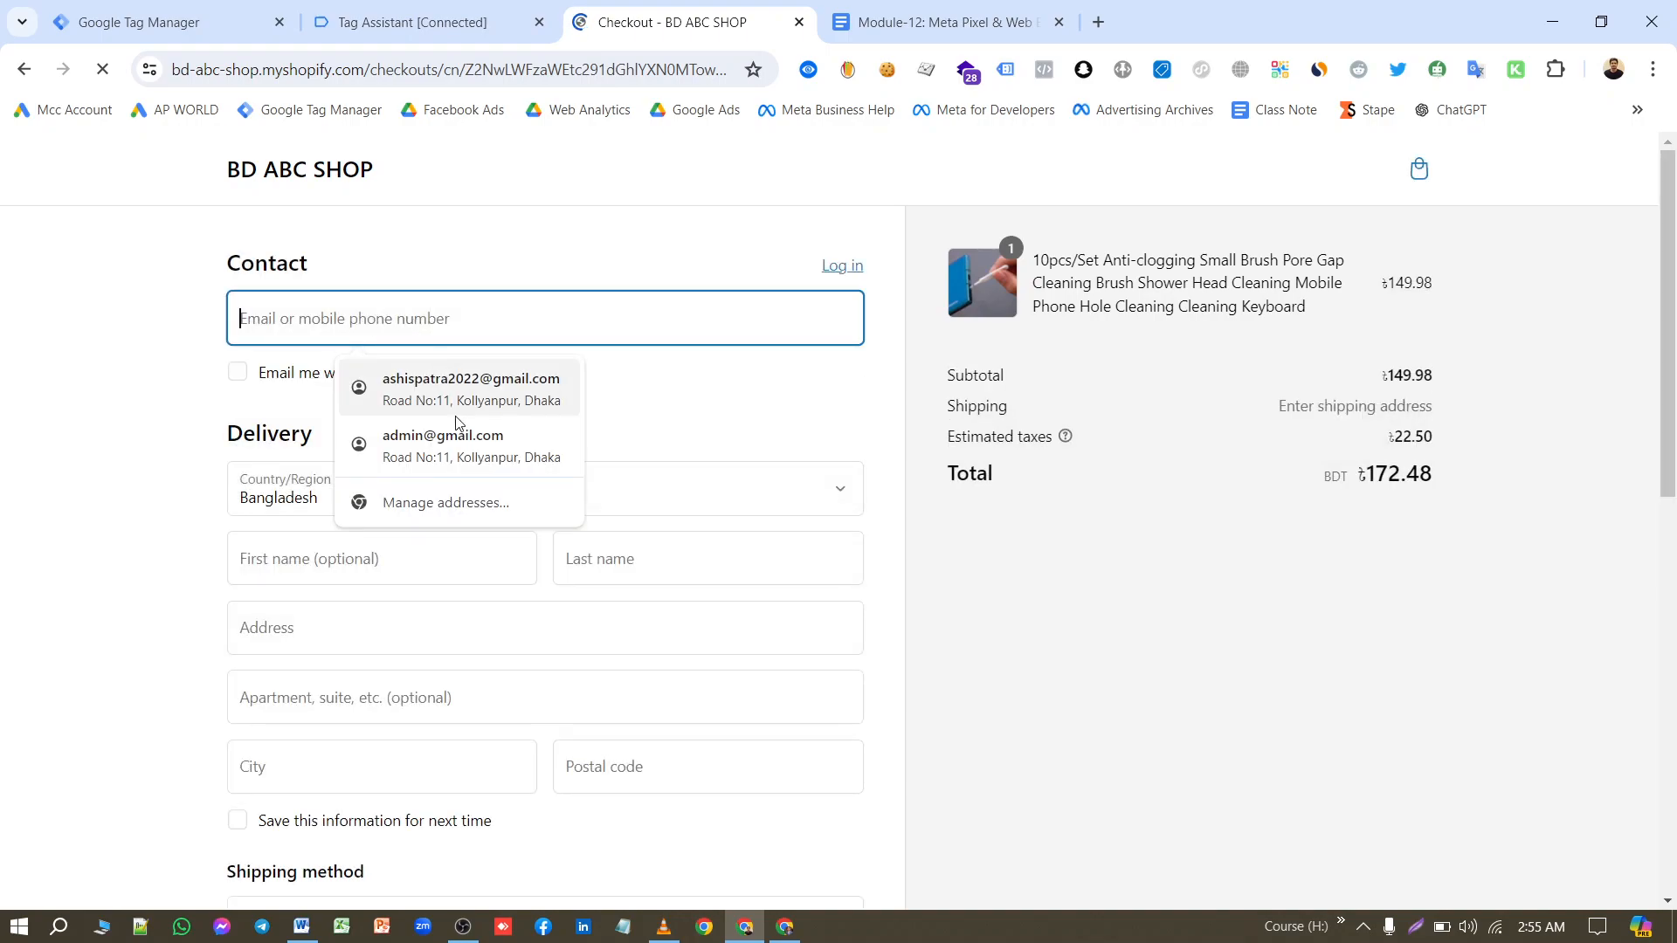
{"action": "left_click", "coordinate": [457, 441]}
{"action": "scroll", "coordinate": [569, 399], "scroll_direction": "down", "scroll_amount": 3}
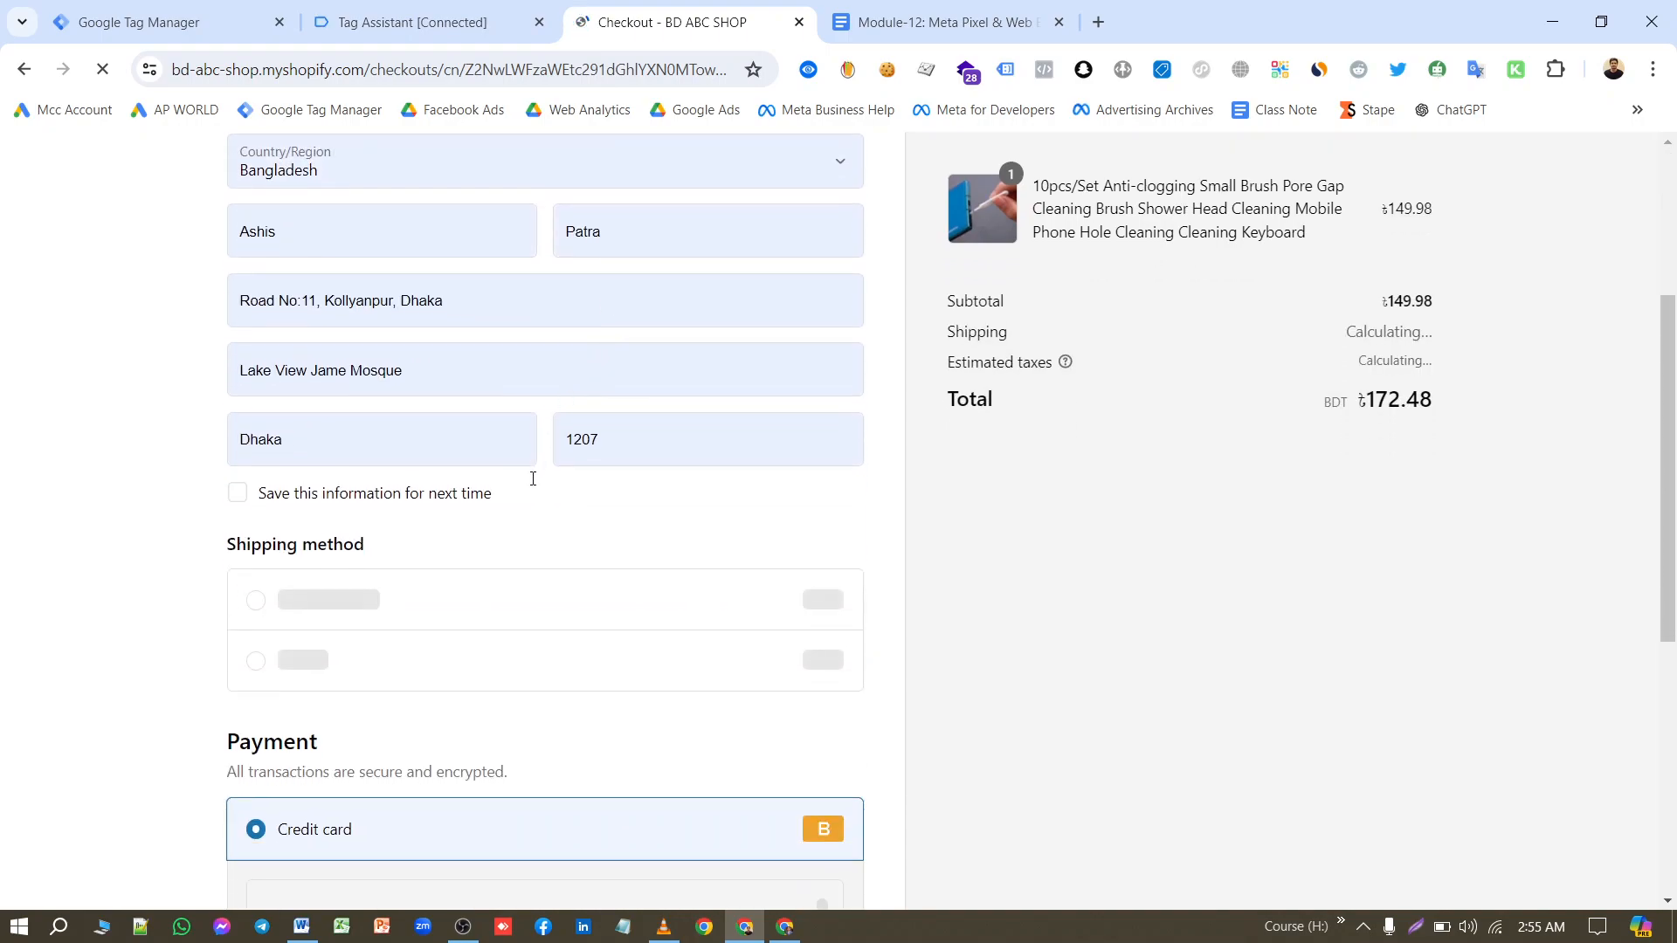
{"action": "scroll", "coordinate": [533, 477], "scroll_direction": "down", "scroll_amount": 1}
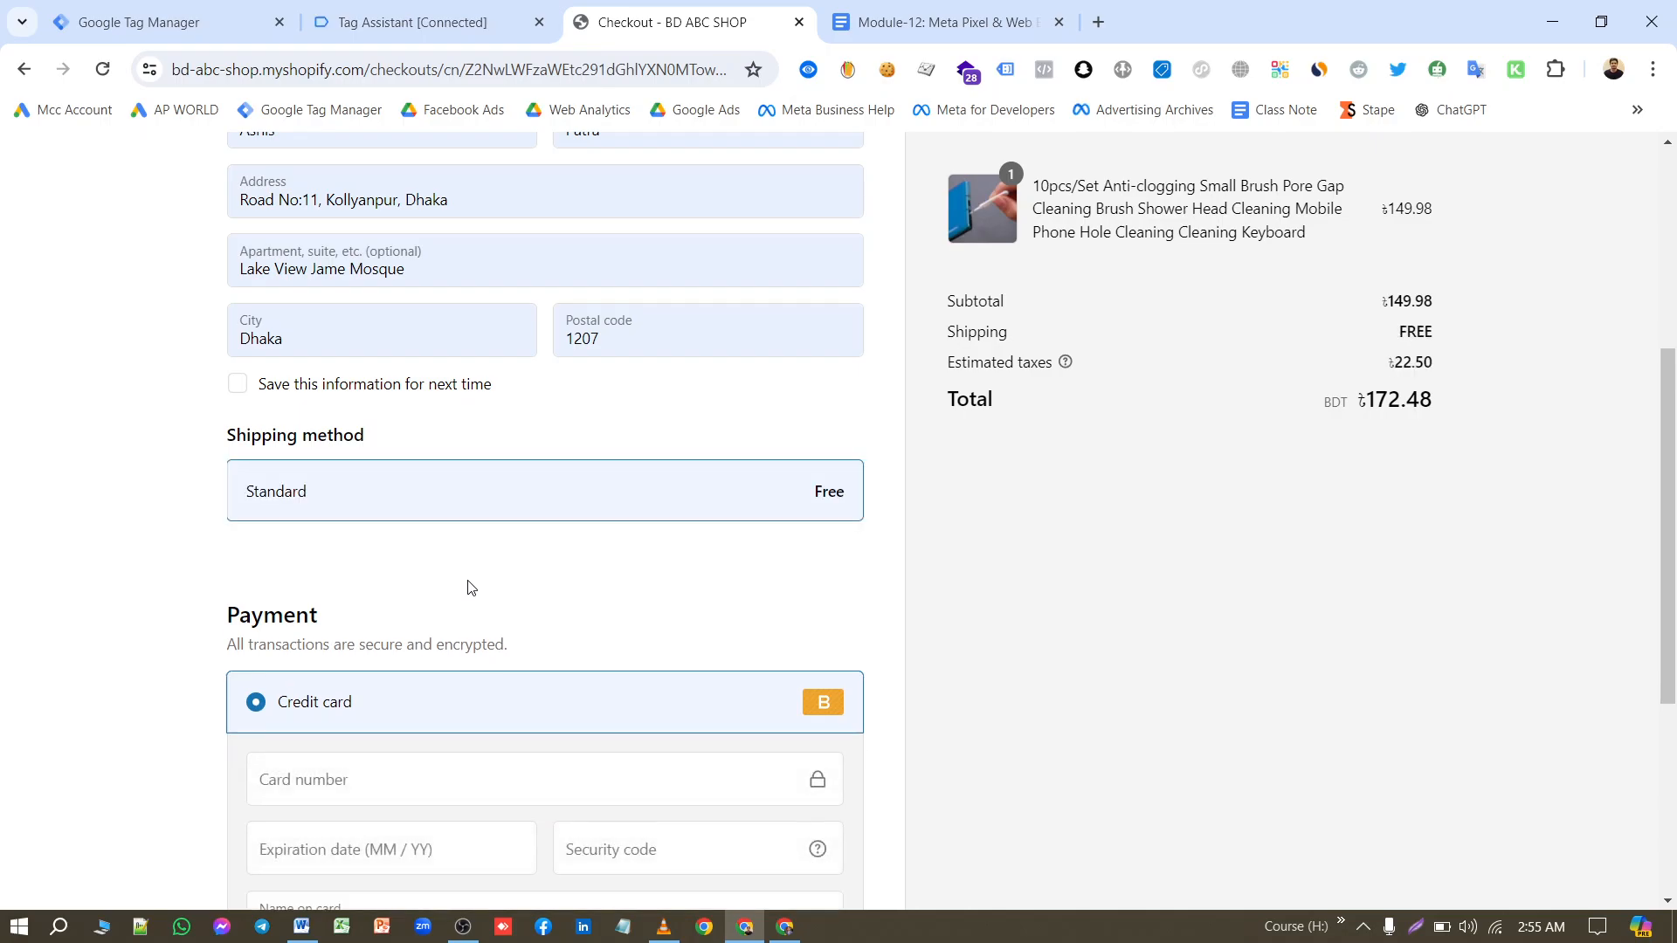
Step: Enter the test card's number, expiration date and security code in the payment section and pay for the brush set order
{"action": "scroll", "coordinate": [609, 559], "scroll_direction": "down", "scroll_amount": 4}
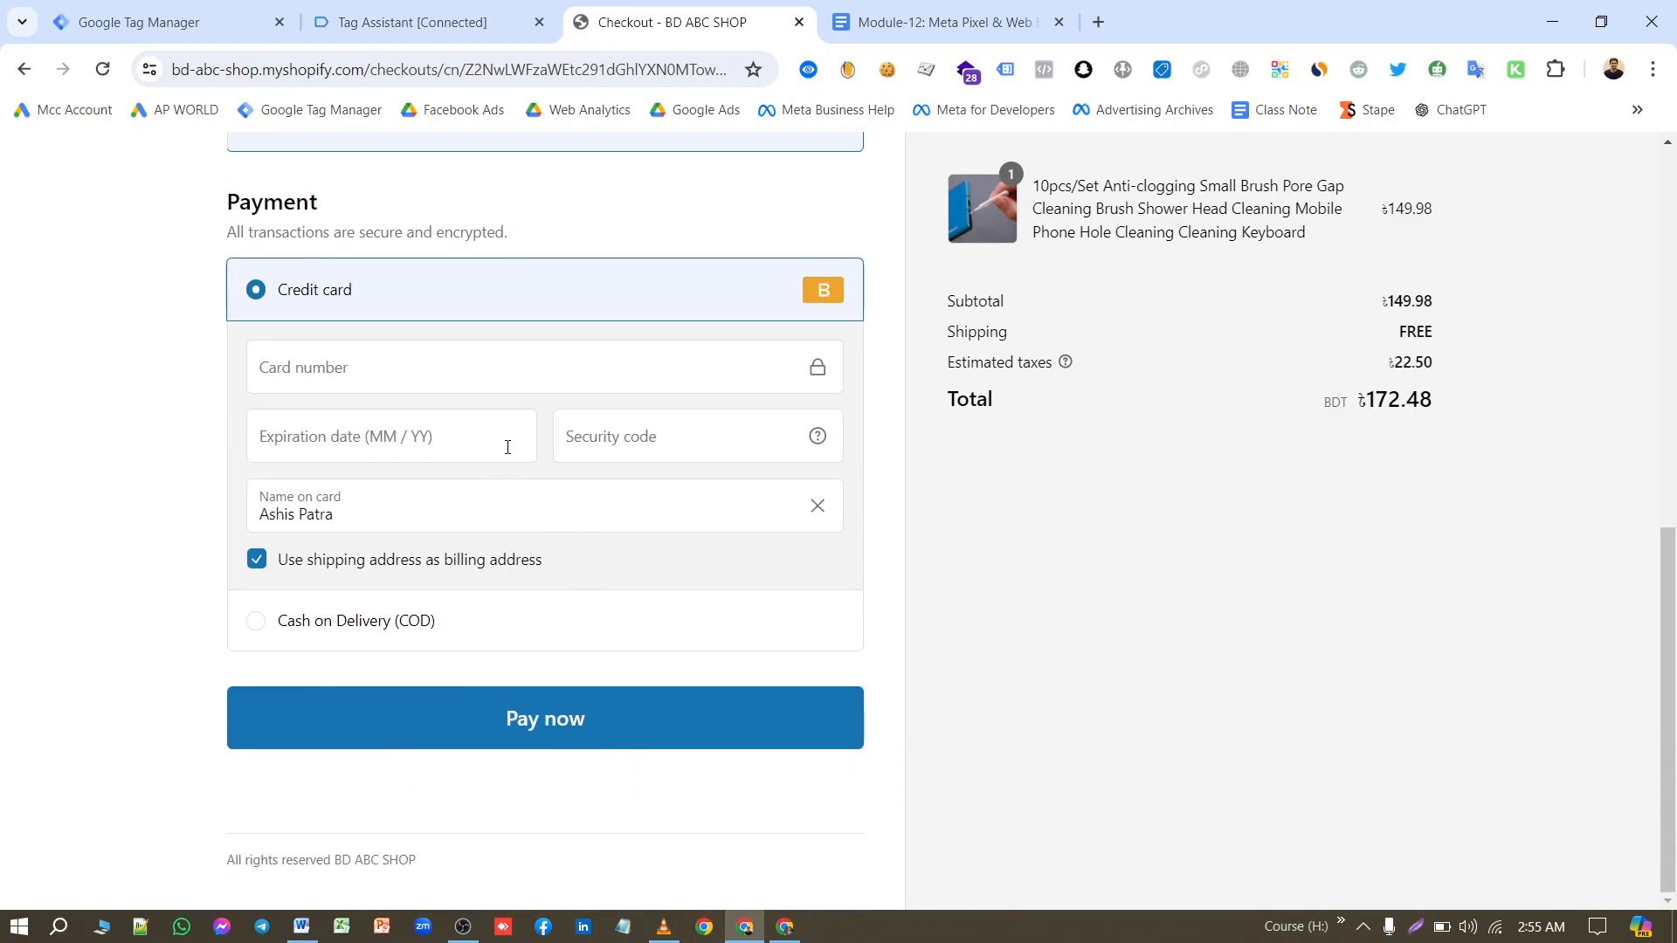
{"action": "type", "text": "1"}
{"action": "left_click", "coordinate": [465, 441]}
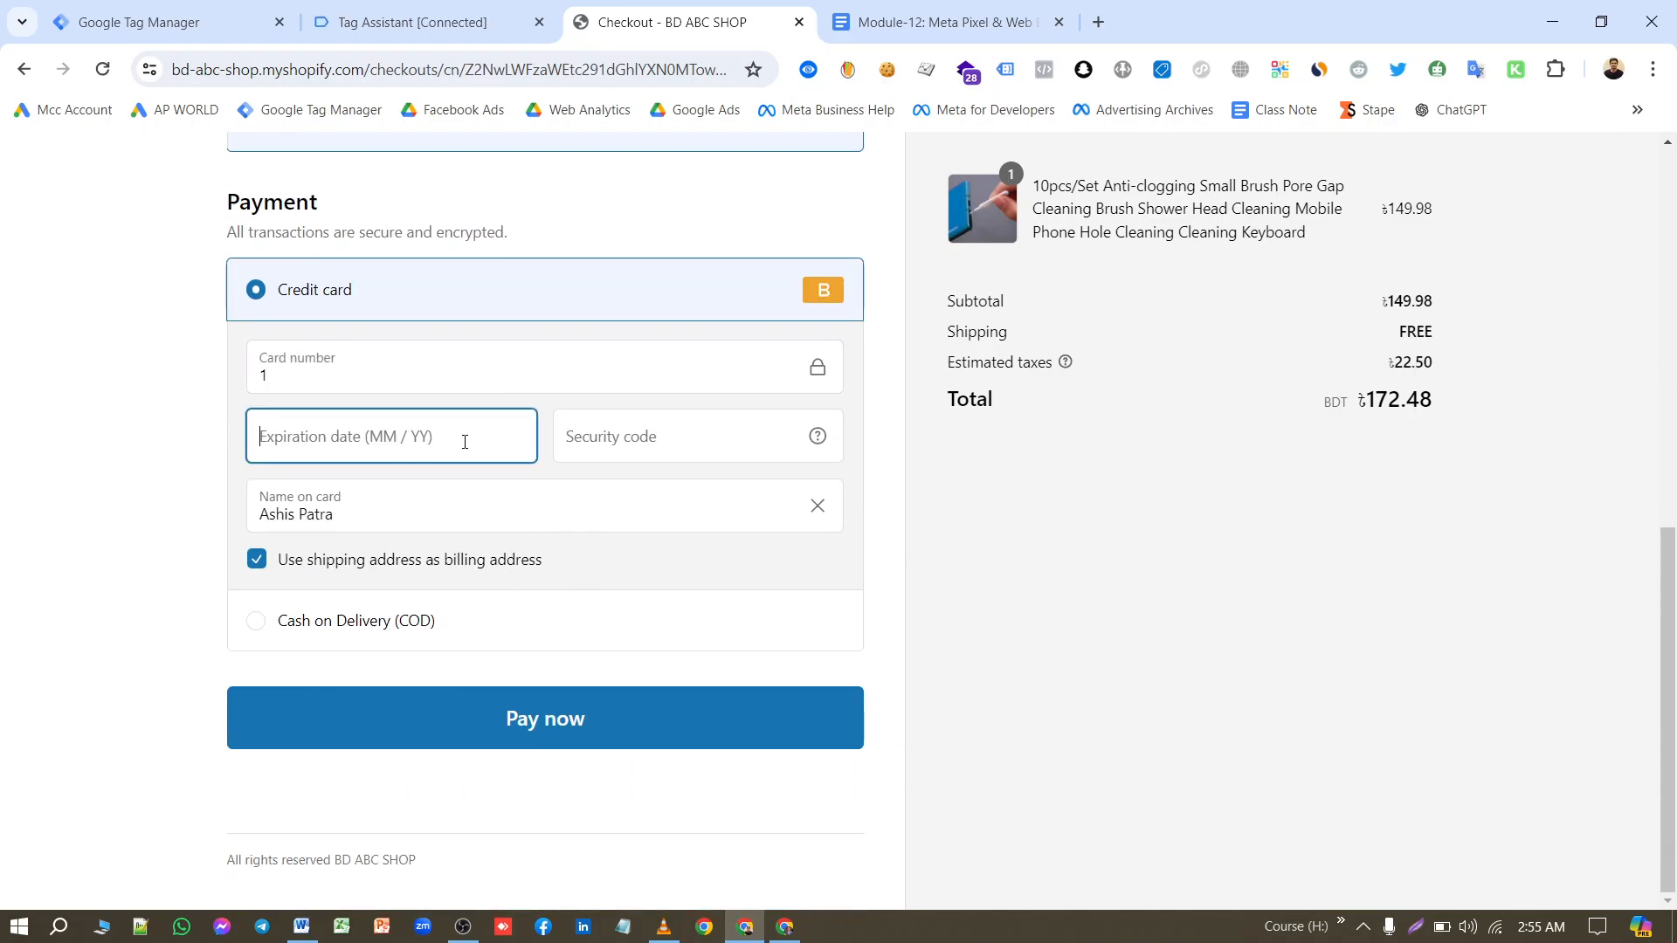
{"action": "type", "text": "11 / 25"}
{"action": "left_click", "coordinate": [596, 459]}
{"action": "type", "text": "111"}
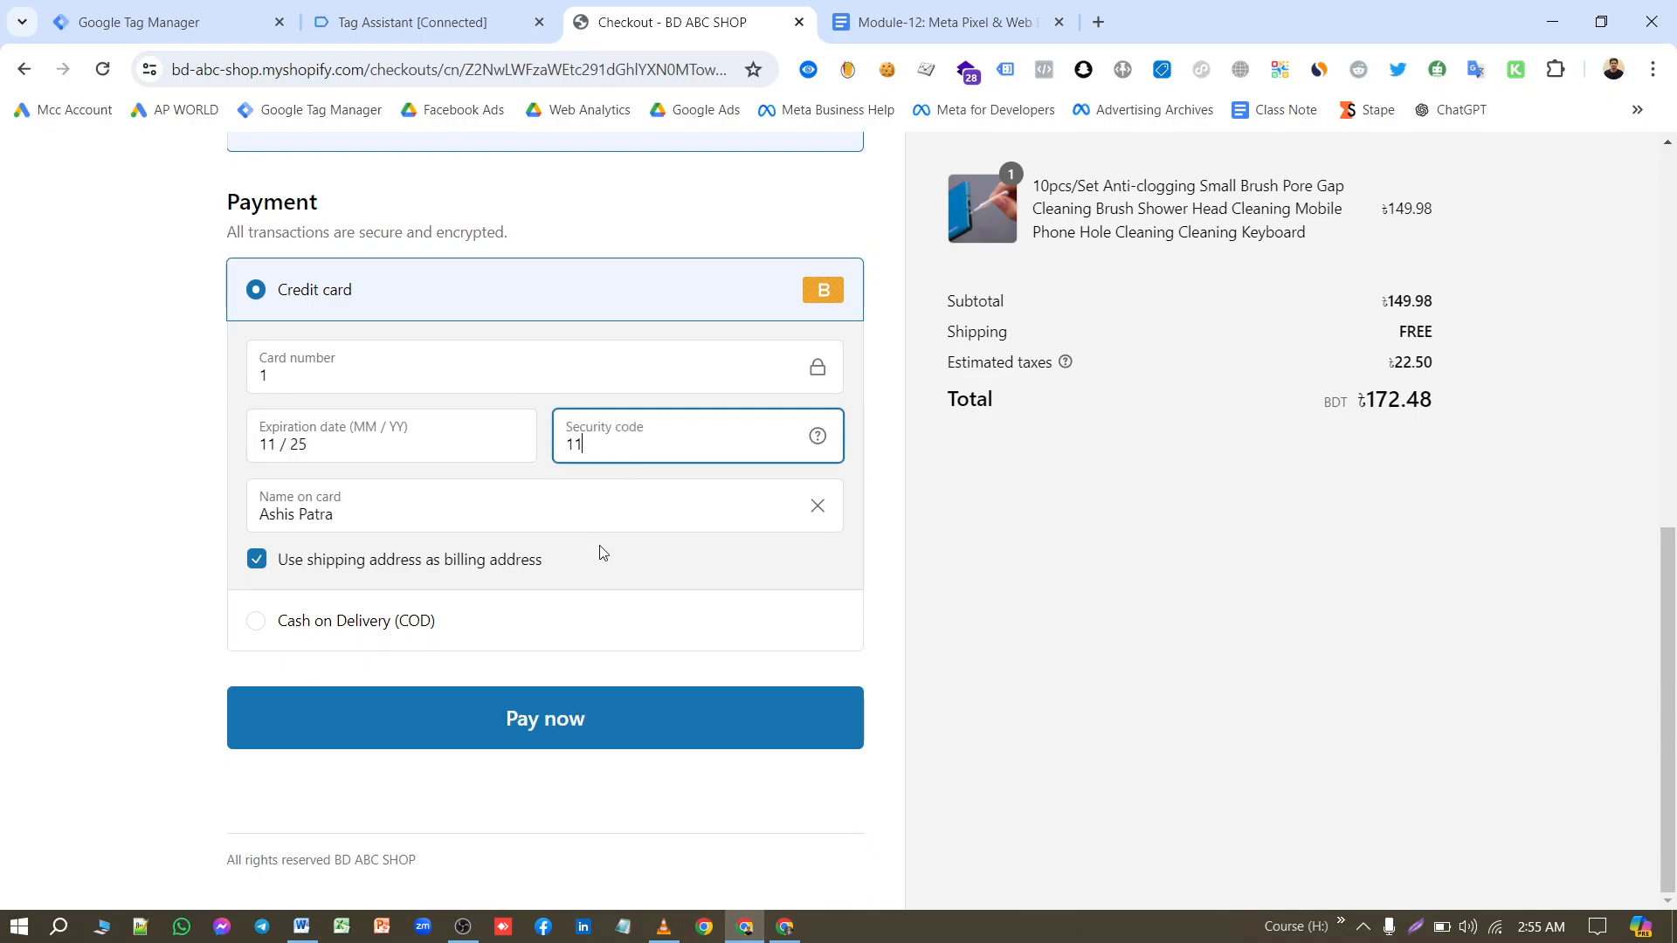
{"action": "left_click", "coordinate": [563, 742]}
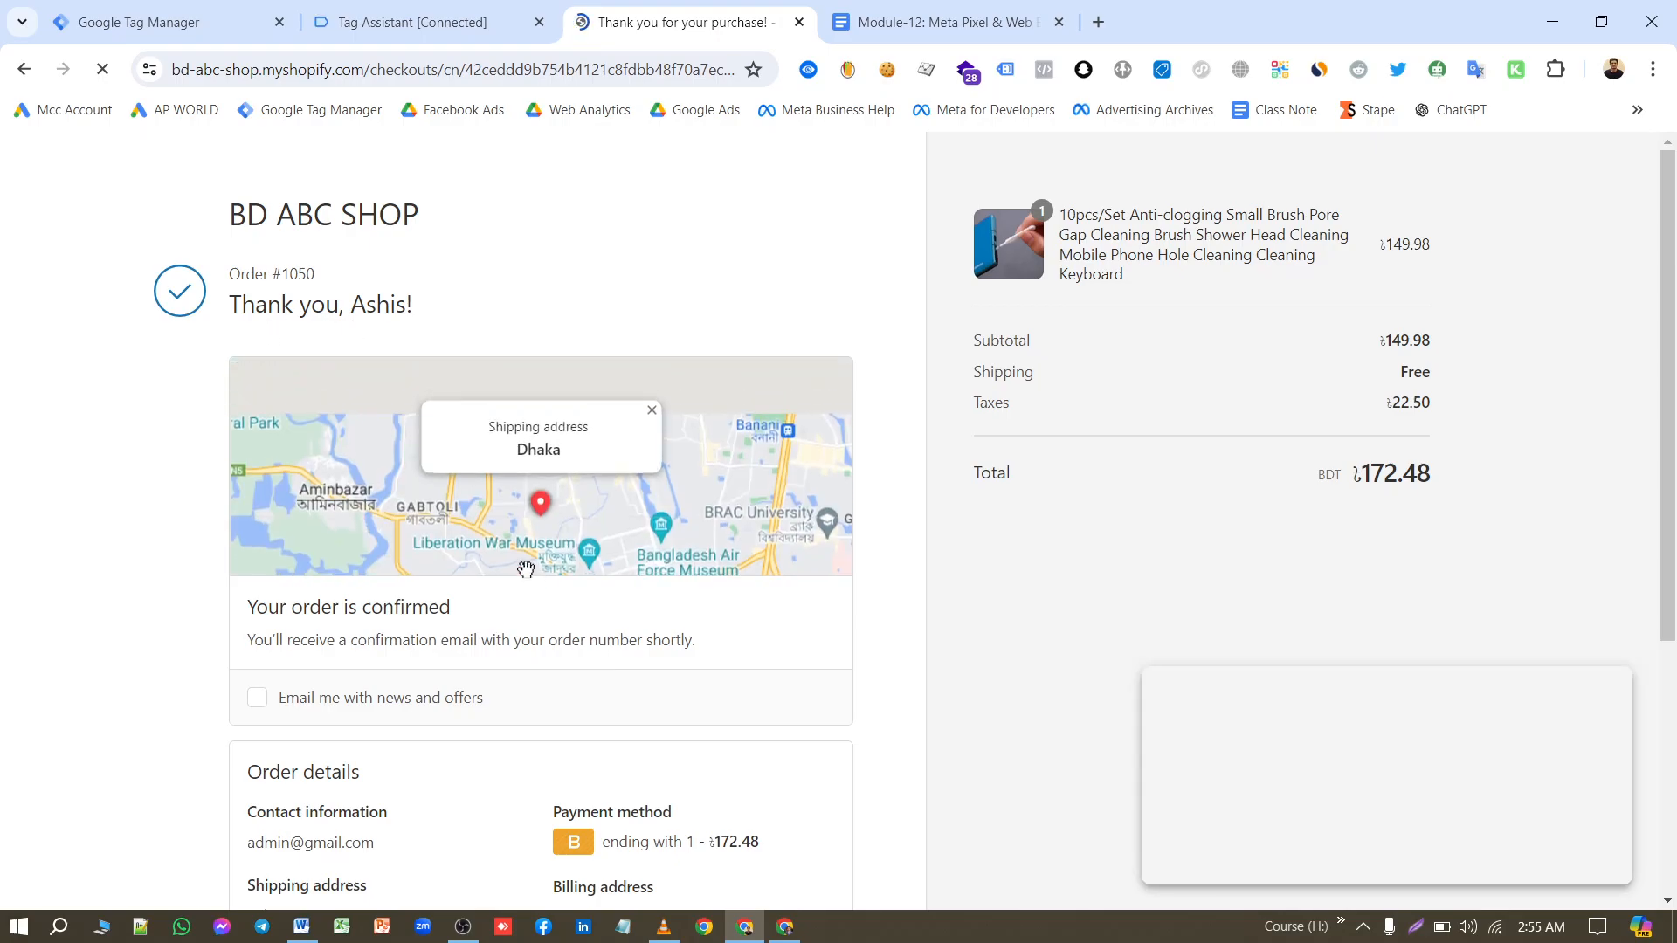
Step: Look over the order confirmation and check the connected Tag Assistant session's summary for container GTM-MCG2N5PC
{"action": "scroll", "coordinate": [422, 513], "scroll_direction": "down", "scroll_amount": 4}
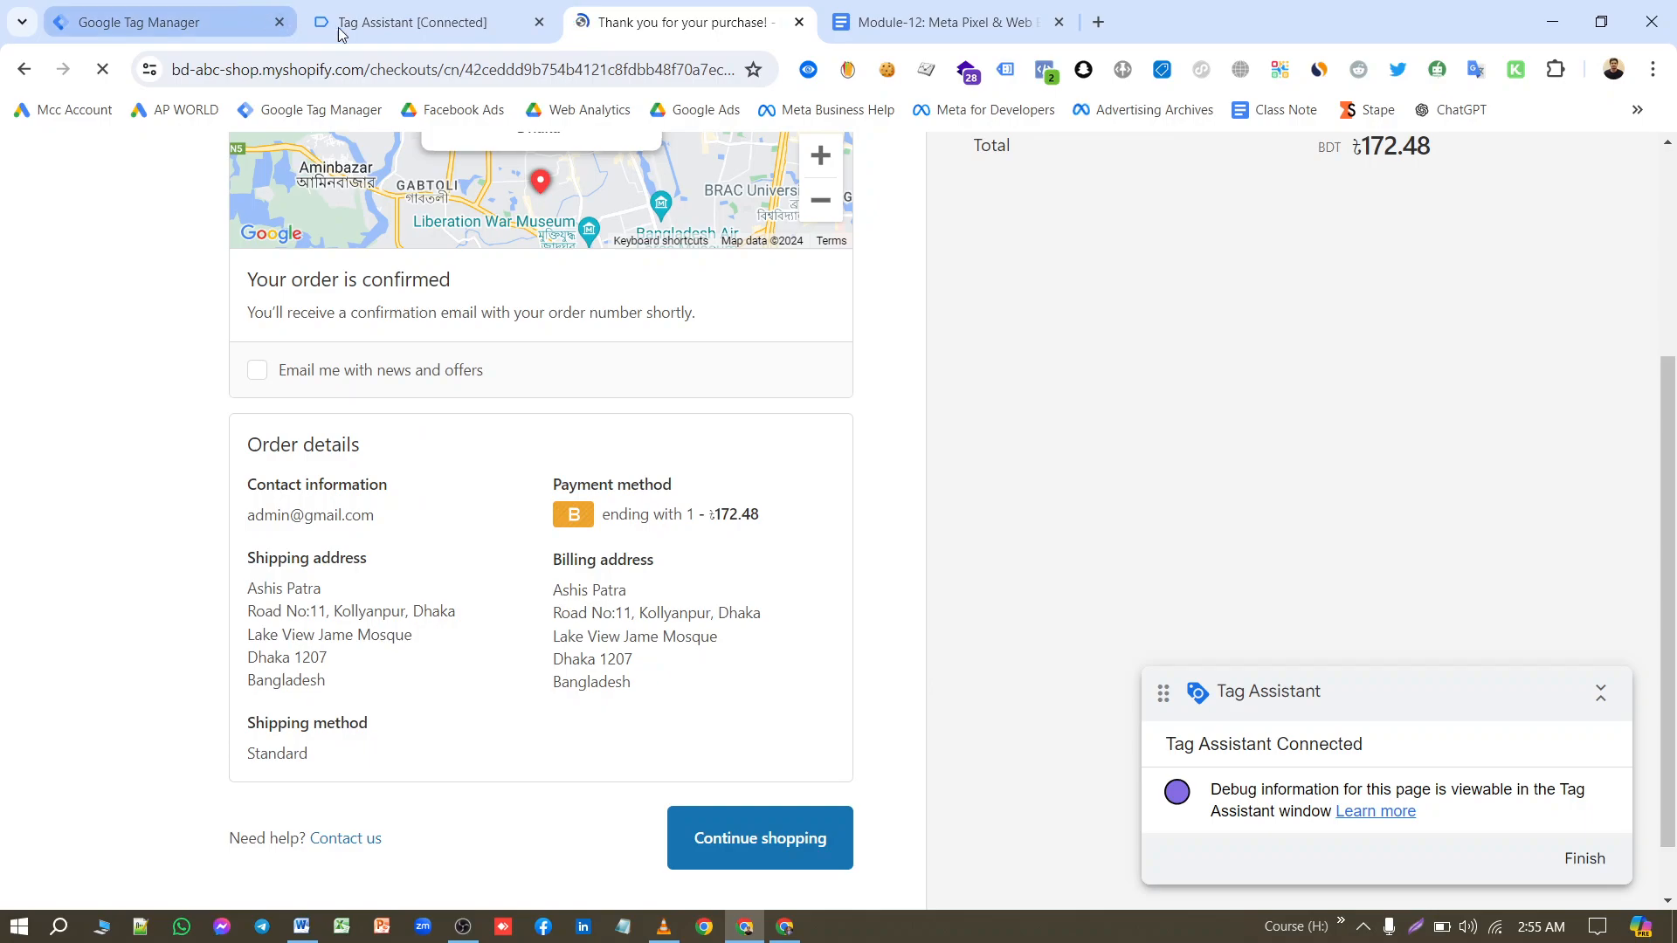
{"action": "left_click", "coordinate": [380, 32]}
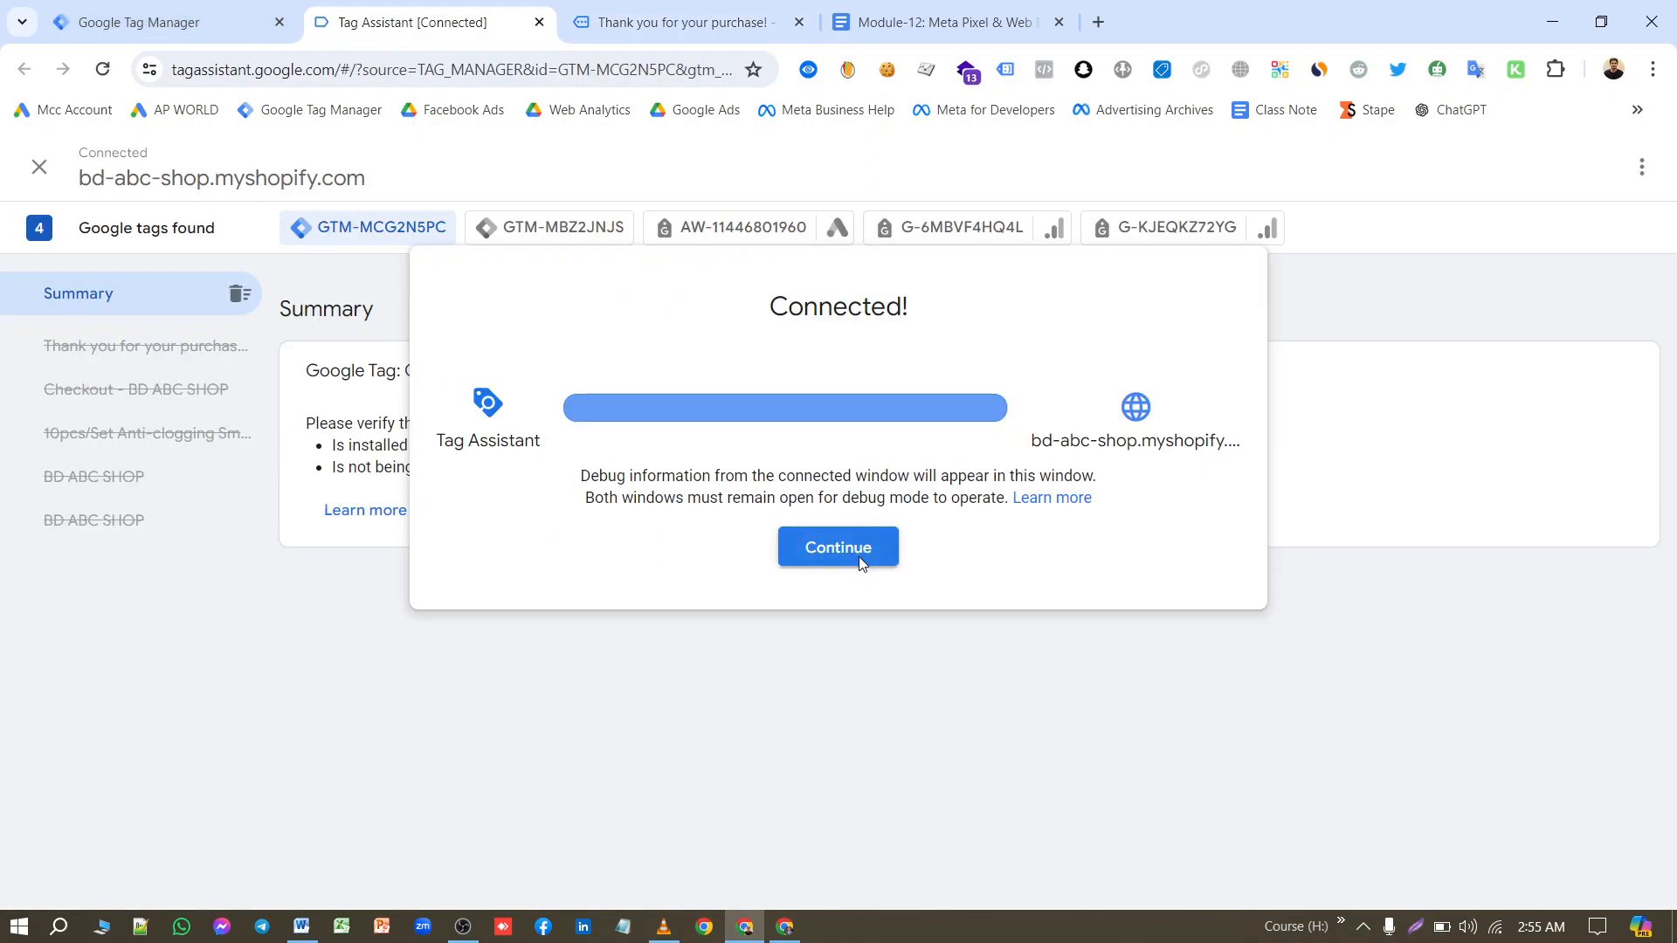
{"action": "left_click", "coordinate": [860, 563]}
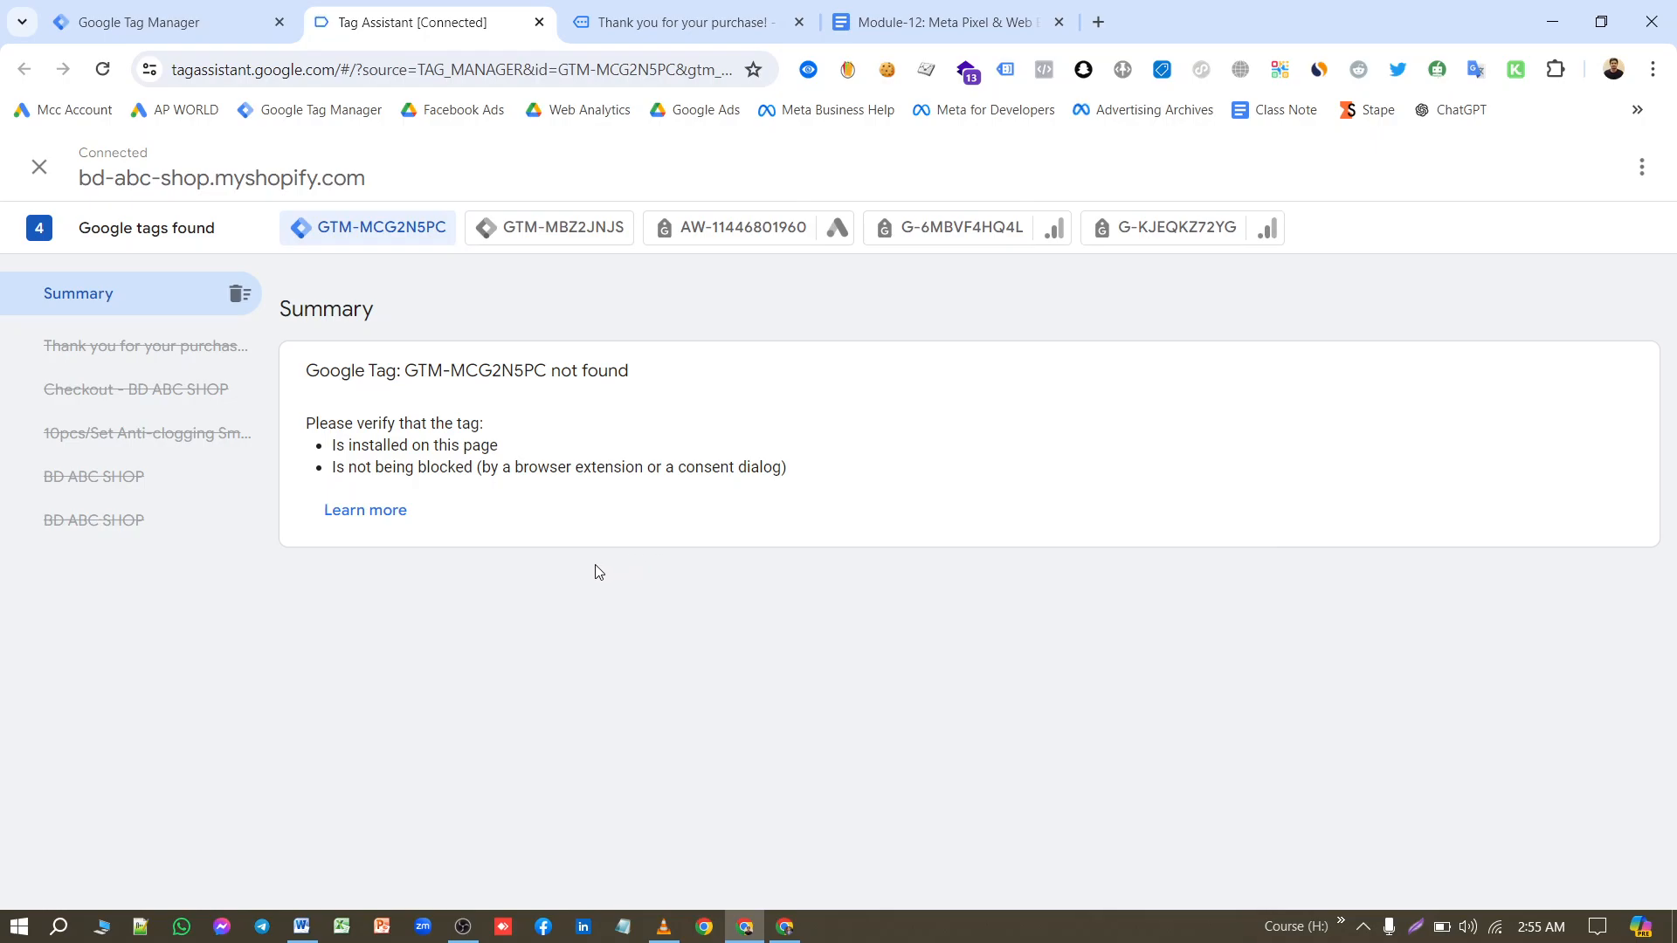
{"action": "left_click", "coordinate": [462, 927]}
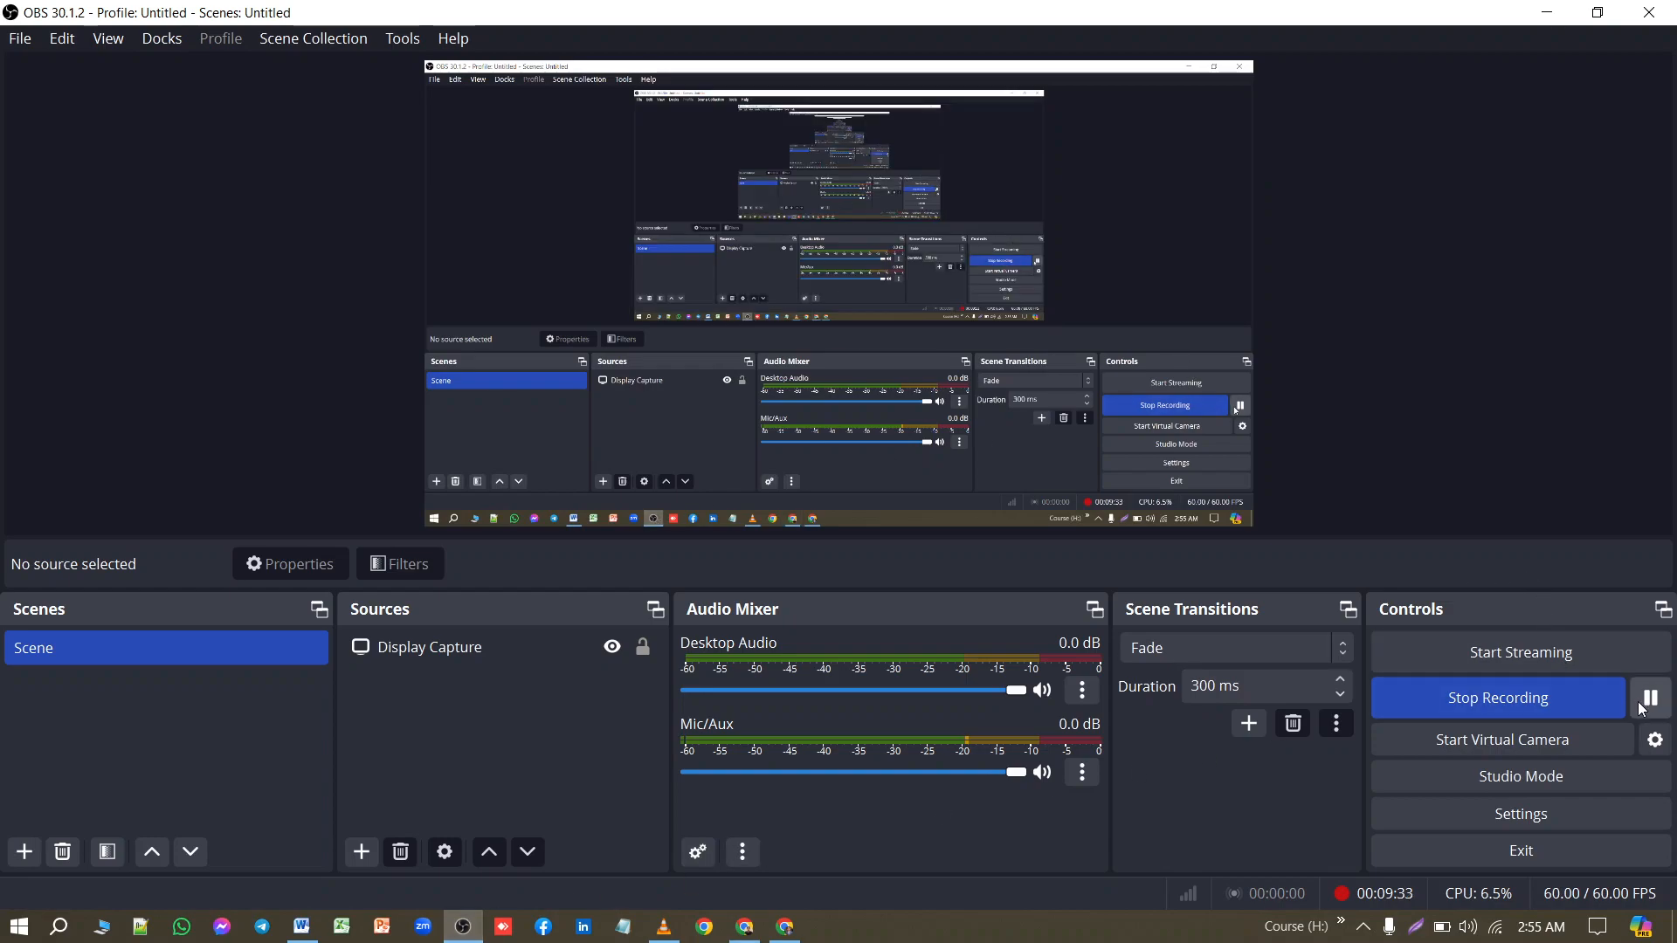
{"action": "left_click", "coordinate": [1650, 698]}
{"action": "left_click", "coordinate": [1651, 697]}
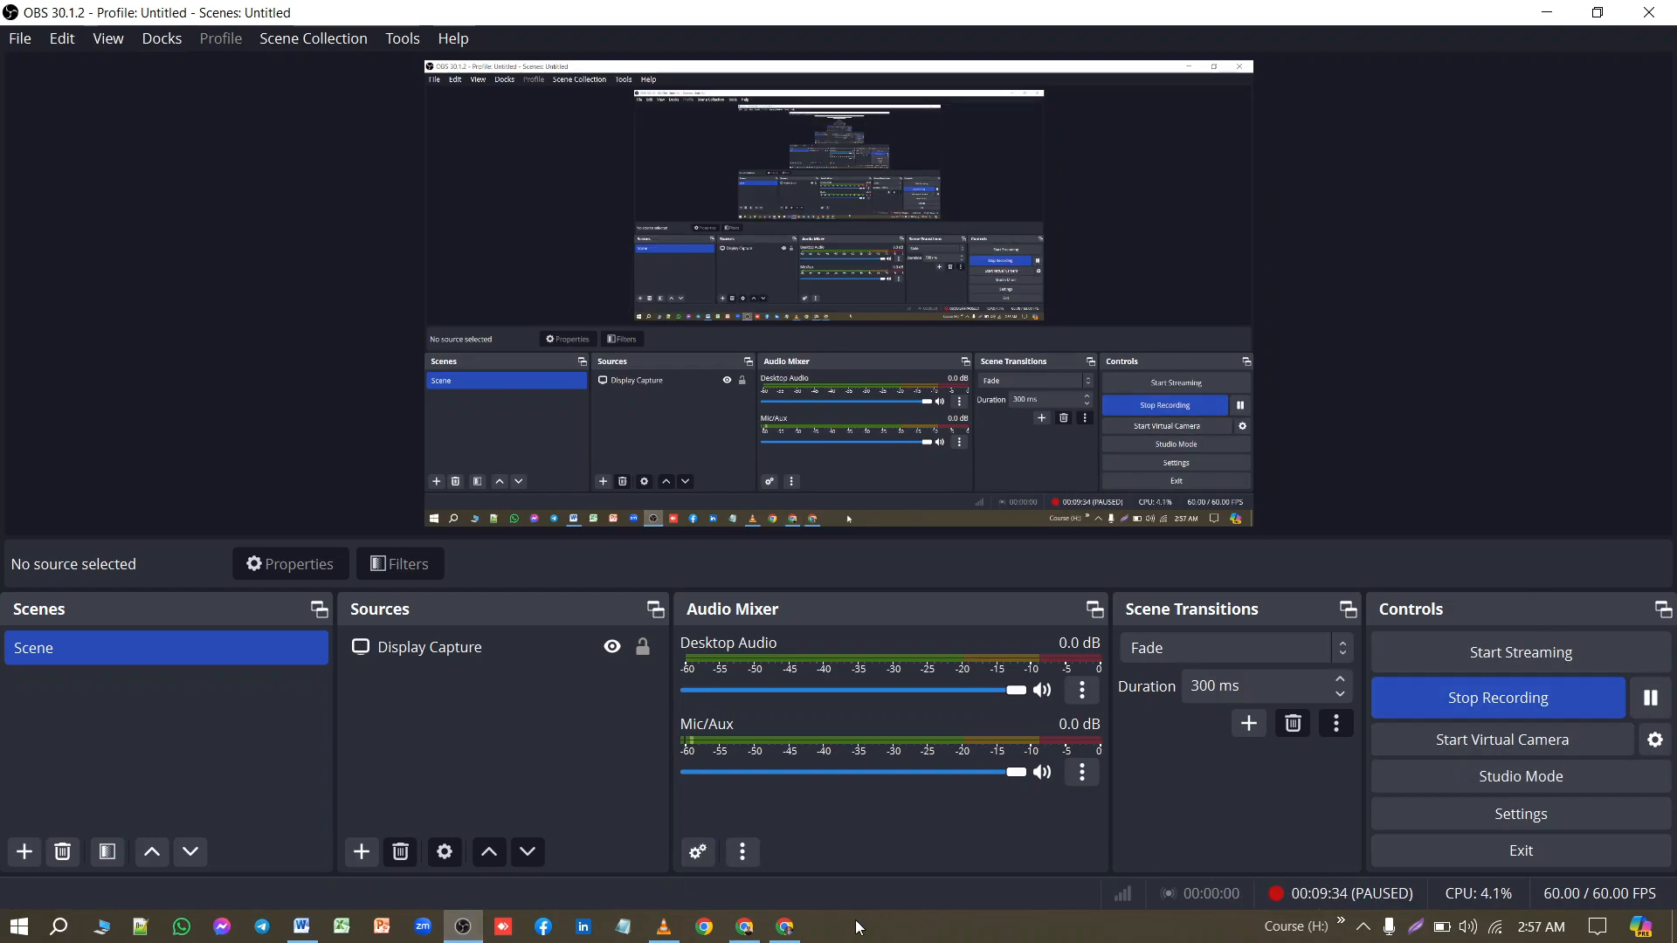
{"action": "left_click", "coordinate": [745, 927]}
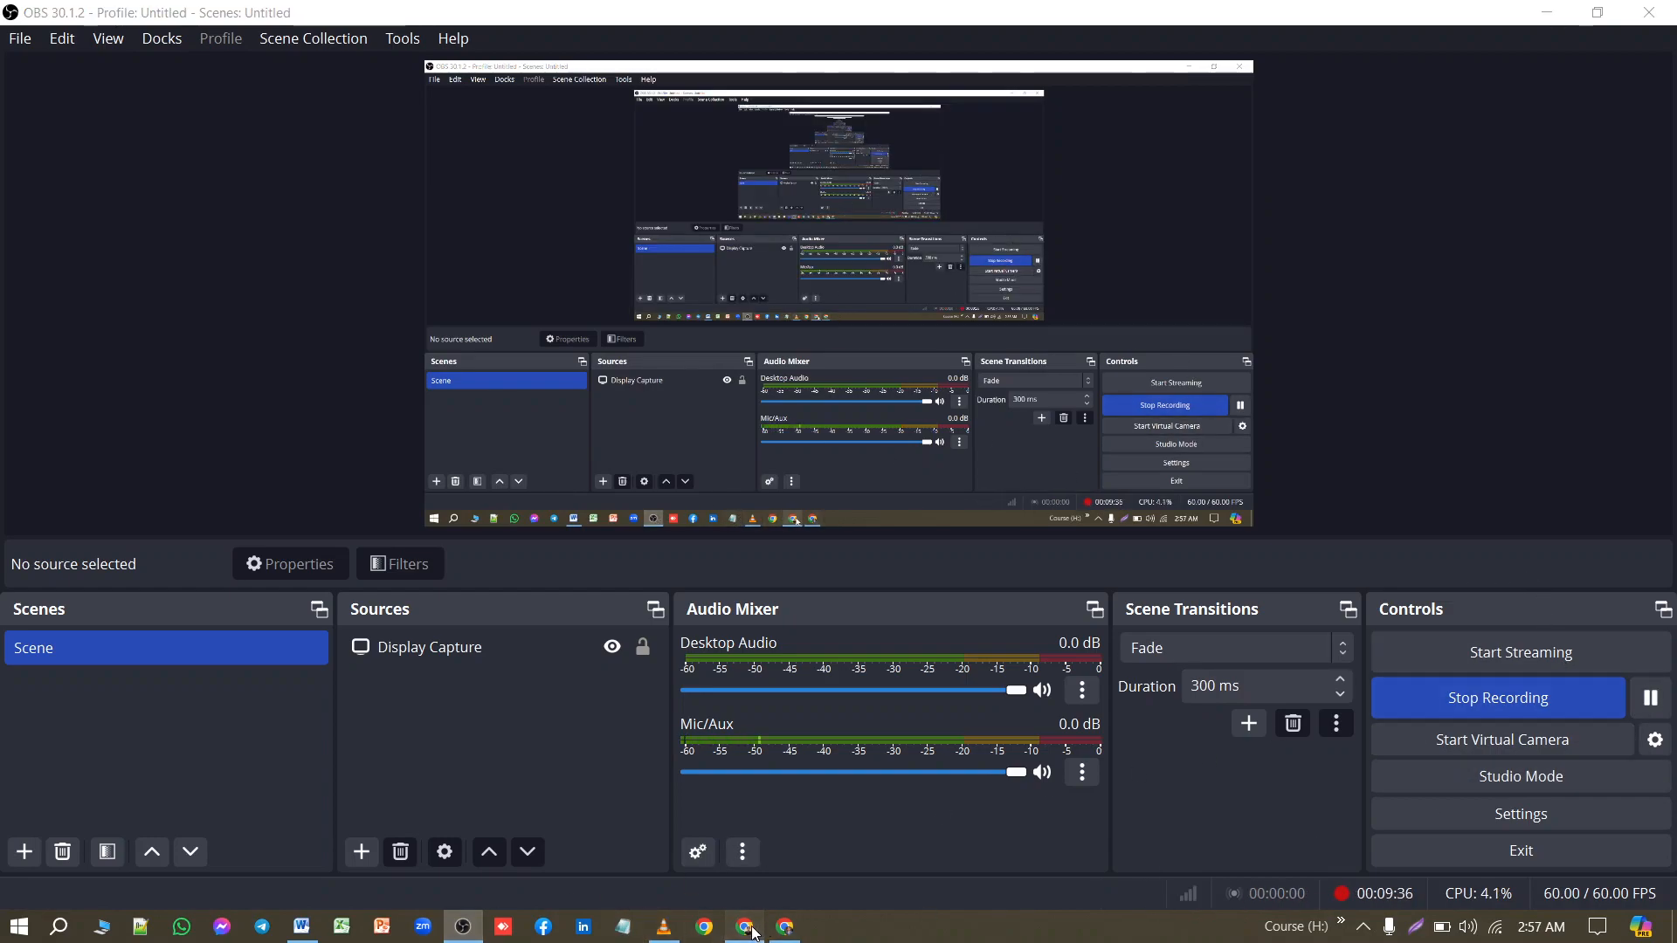
{"action": "left_click", "coordinate": [769, 629]}
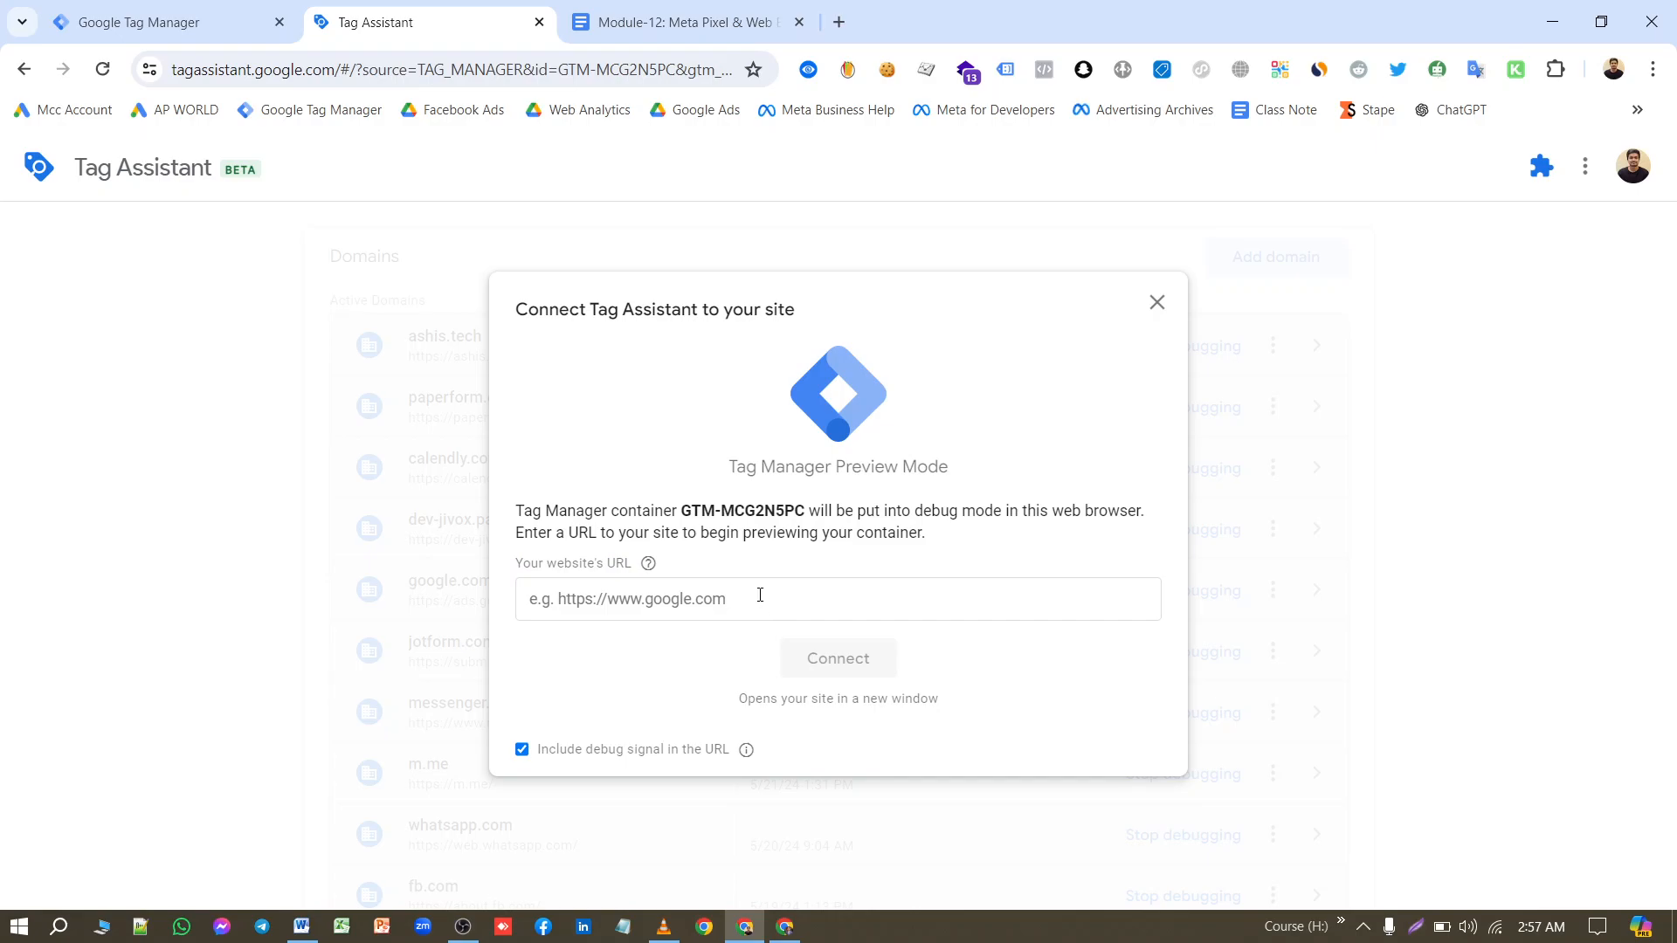
Step: Check which container is being previewed and connect Tag Assistant to the my-basket-space.myshopify.com store
{"action": "left_click", "coordinate": [690, 599]}
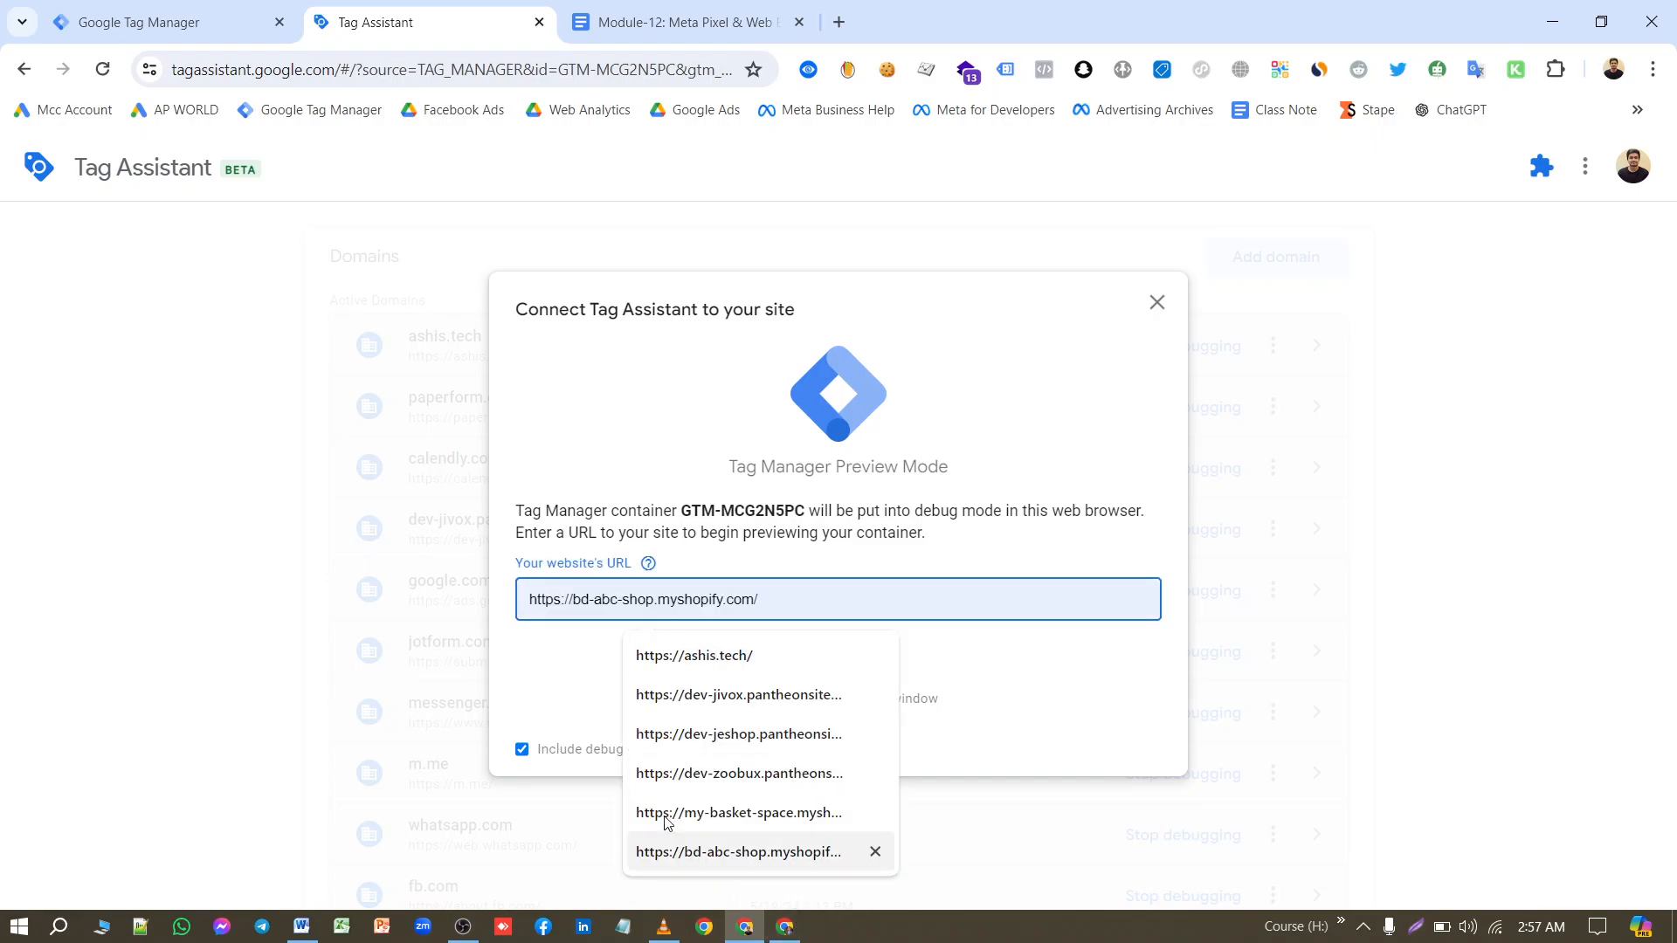
{"action": "left_click", "coordinate": [194, 28]}
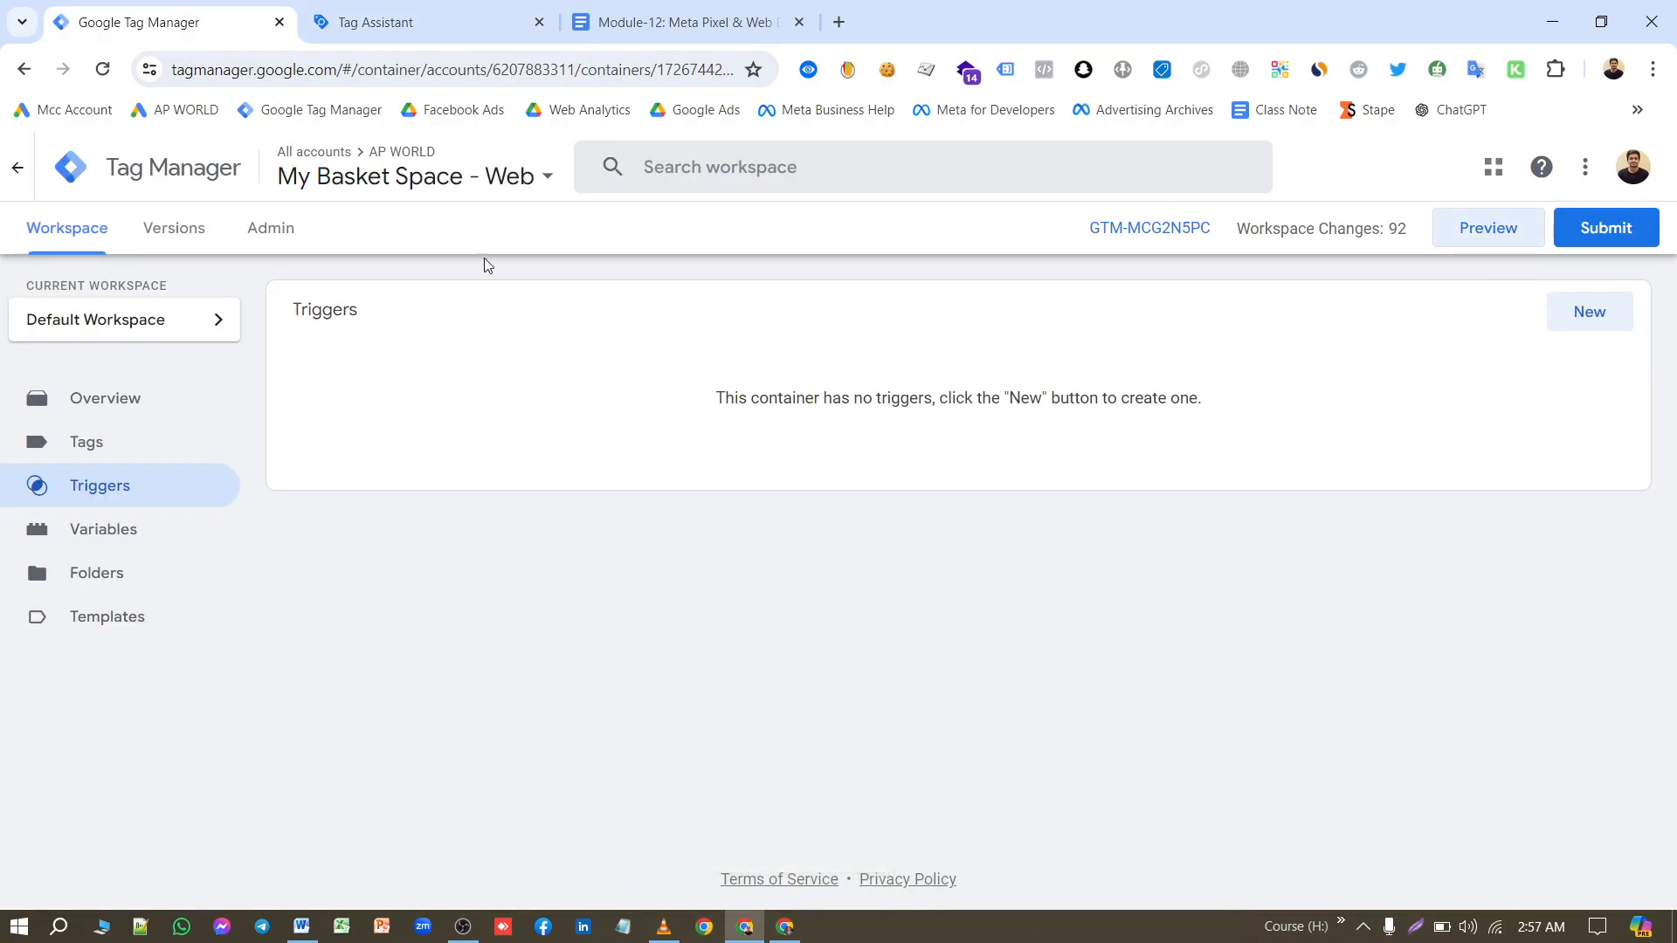
{"action": "left_click", "coordinate": [410, 19]}
{"action": "left_click", "coordinate": [636, 615]}
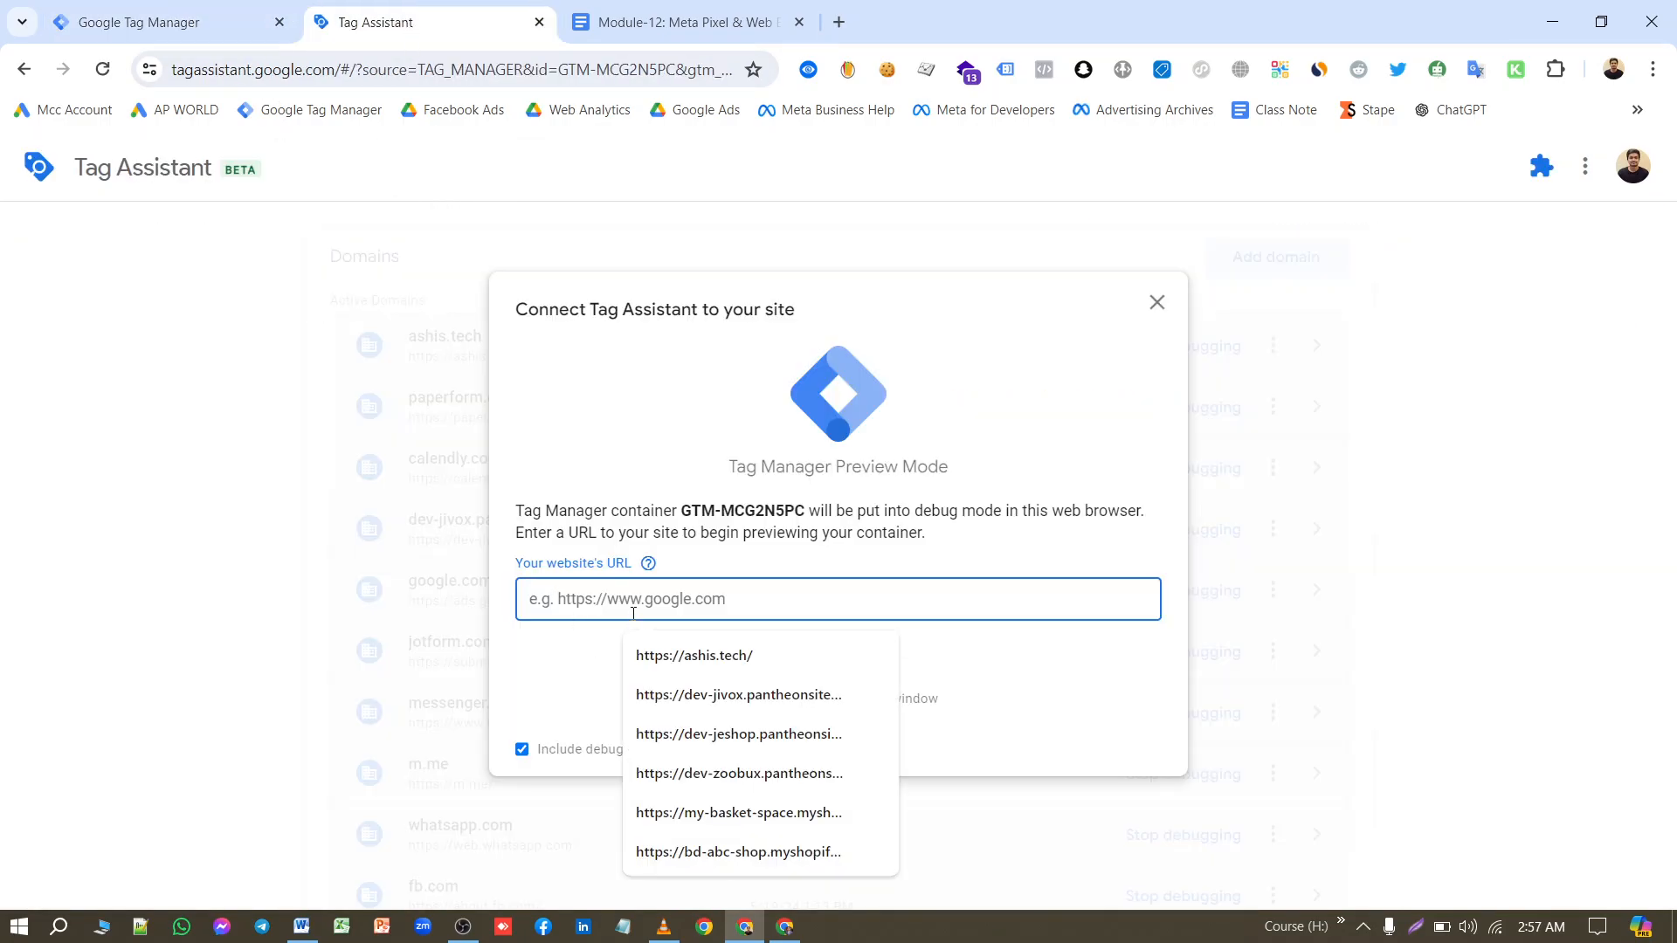
{"action": "left_click", "coordinate": [751, 818]}
{"action": "left_click", "coordinate": [839, 659]}
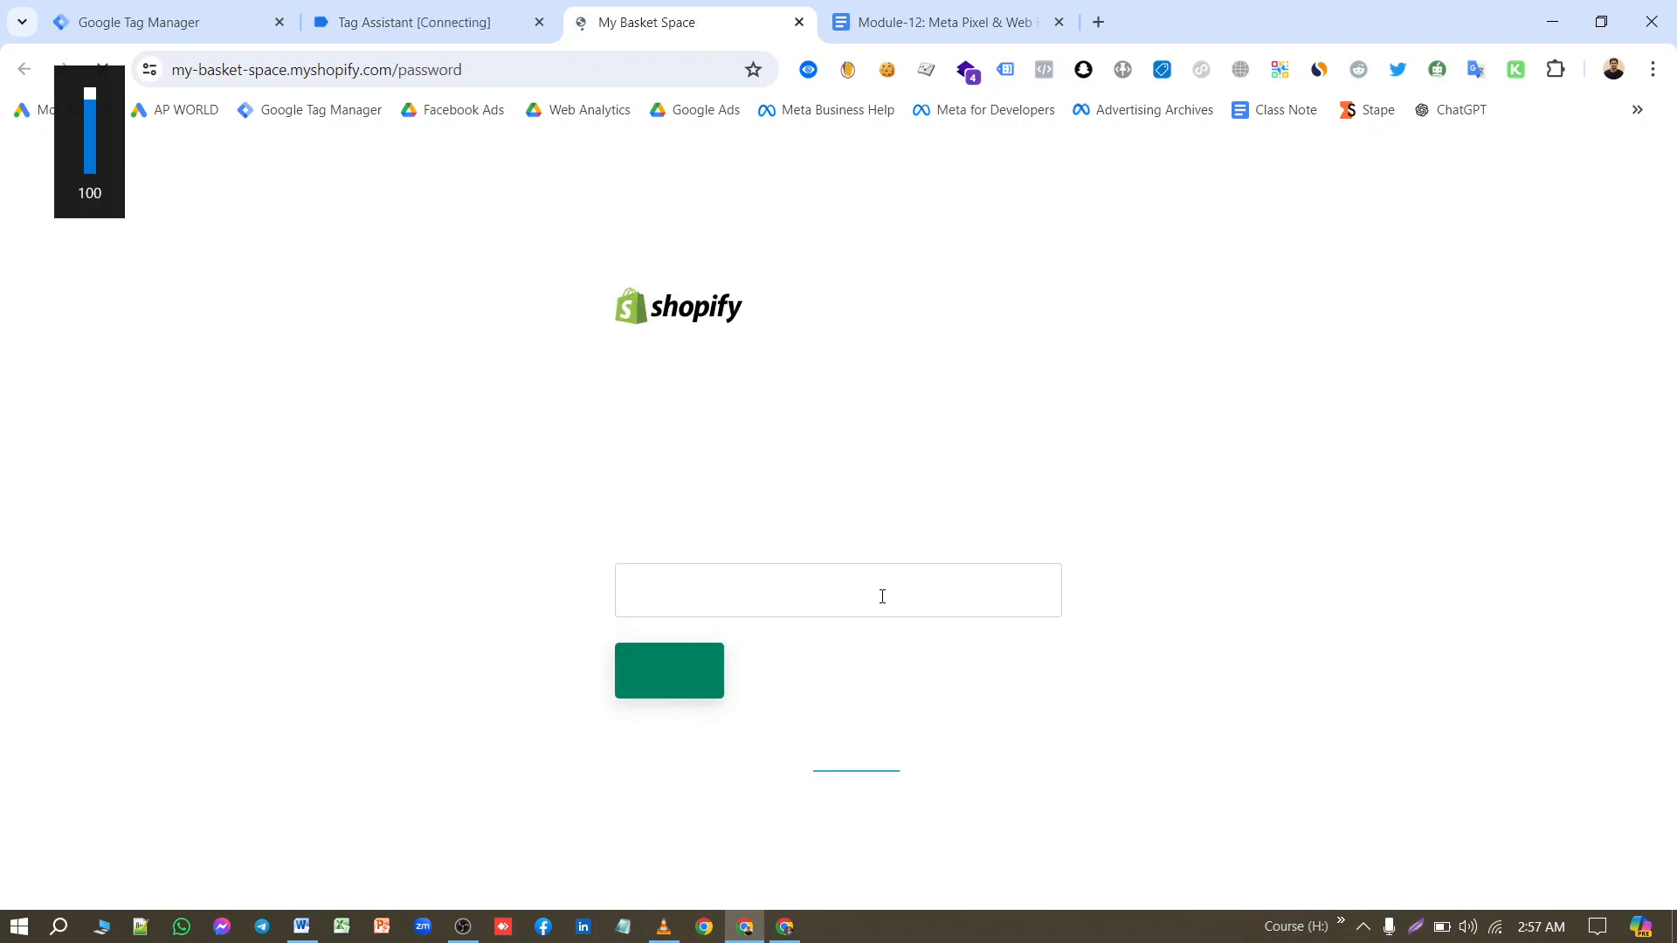
Step: Unlock the My Basket Space storefront with the store password and continue into the connected Tag Assistant session
{"action": "left_click", "coordinate": [712, 589]}
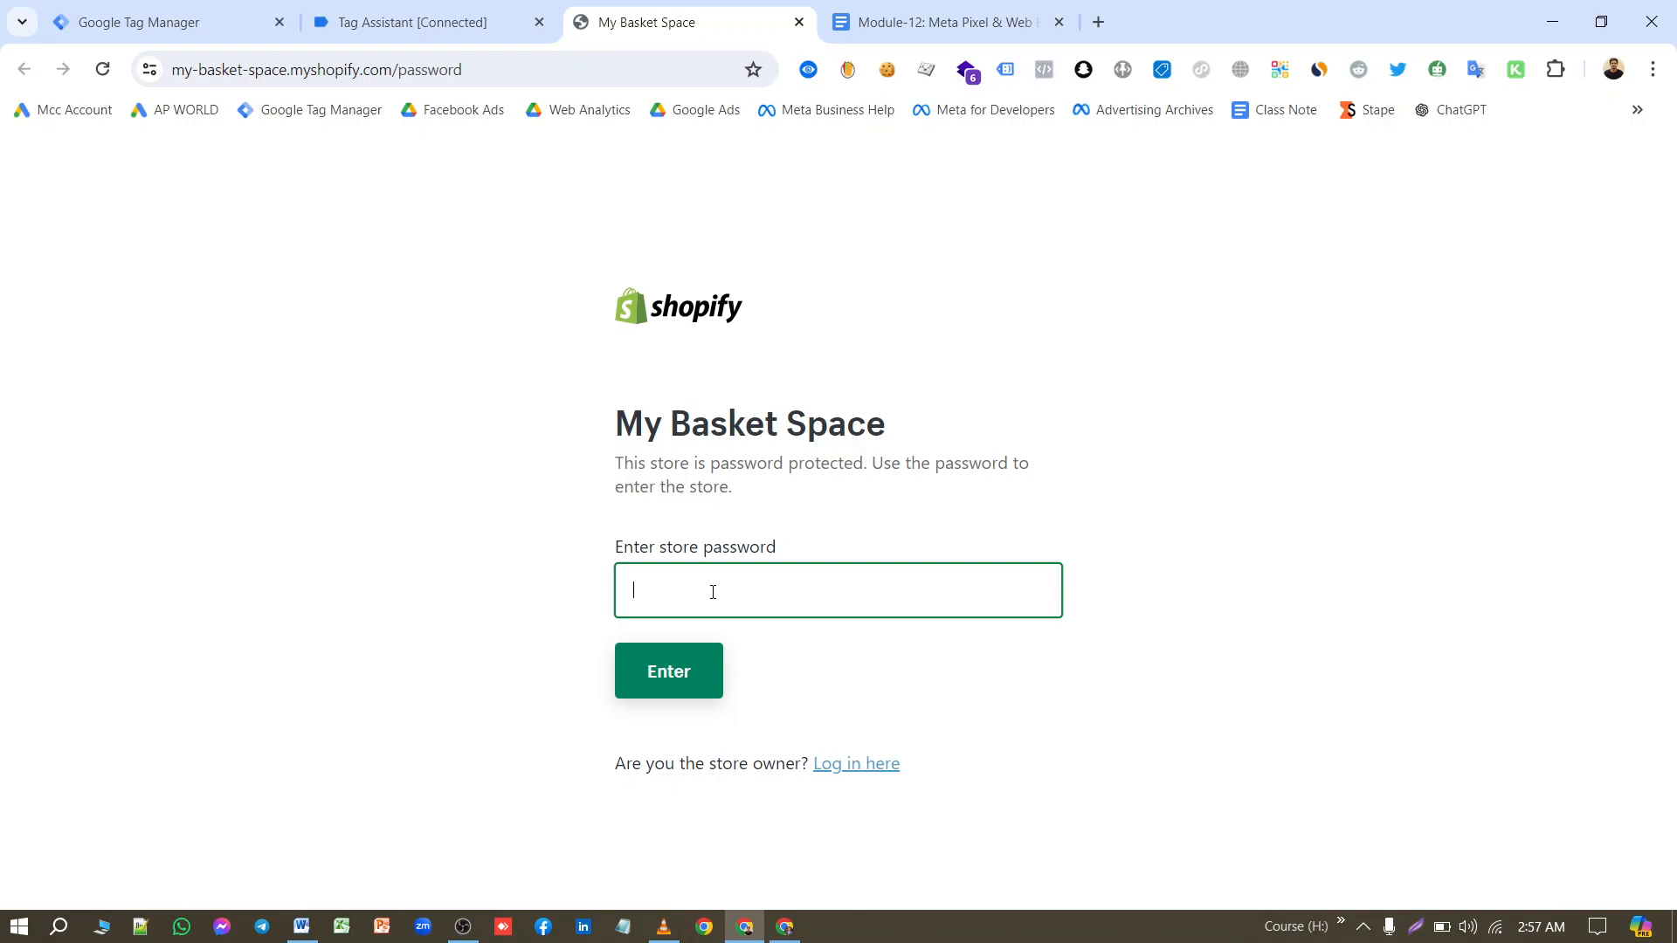
{"action": "type", "text": "•••••••"}
{"action": "key", "text": "Return"}
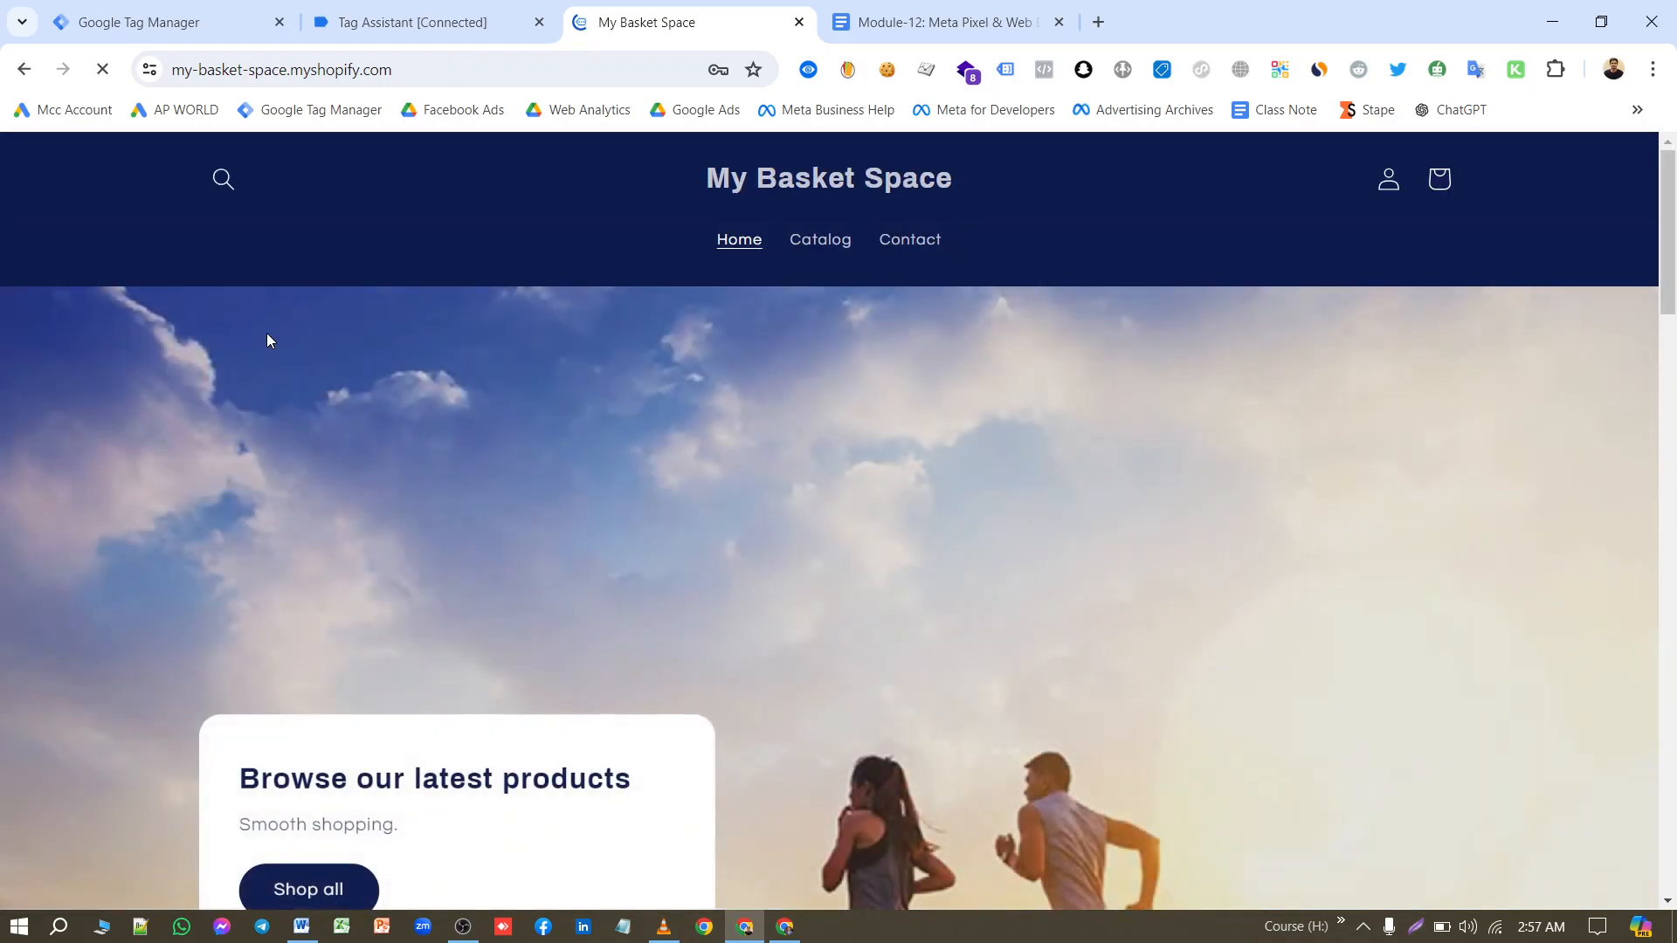
{"action": "left_click", "coordinate": [400, 23]}
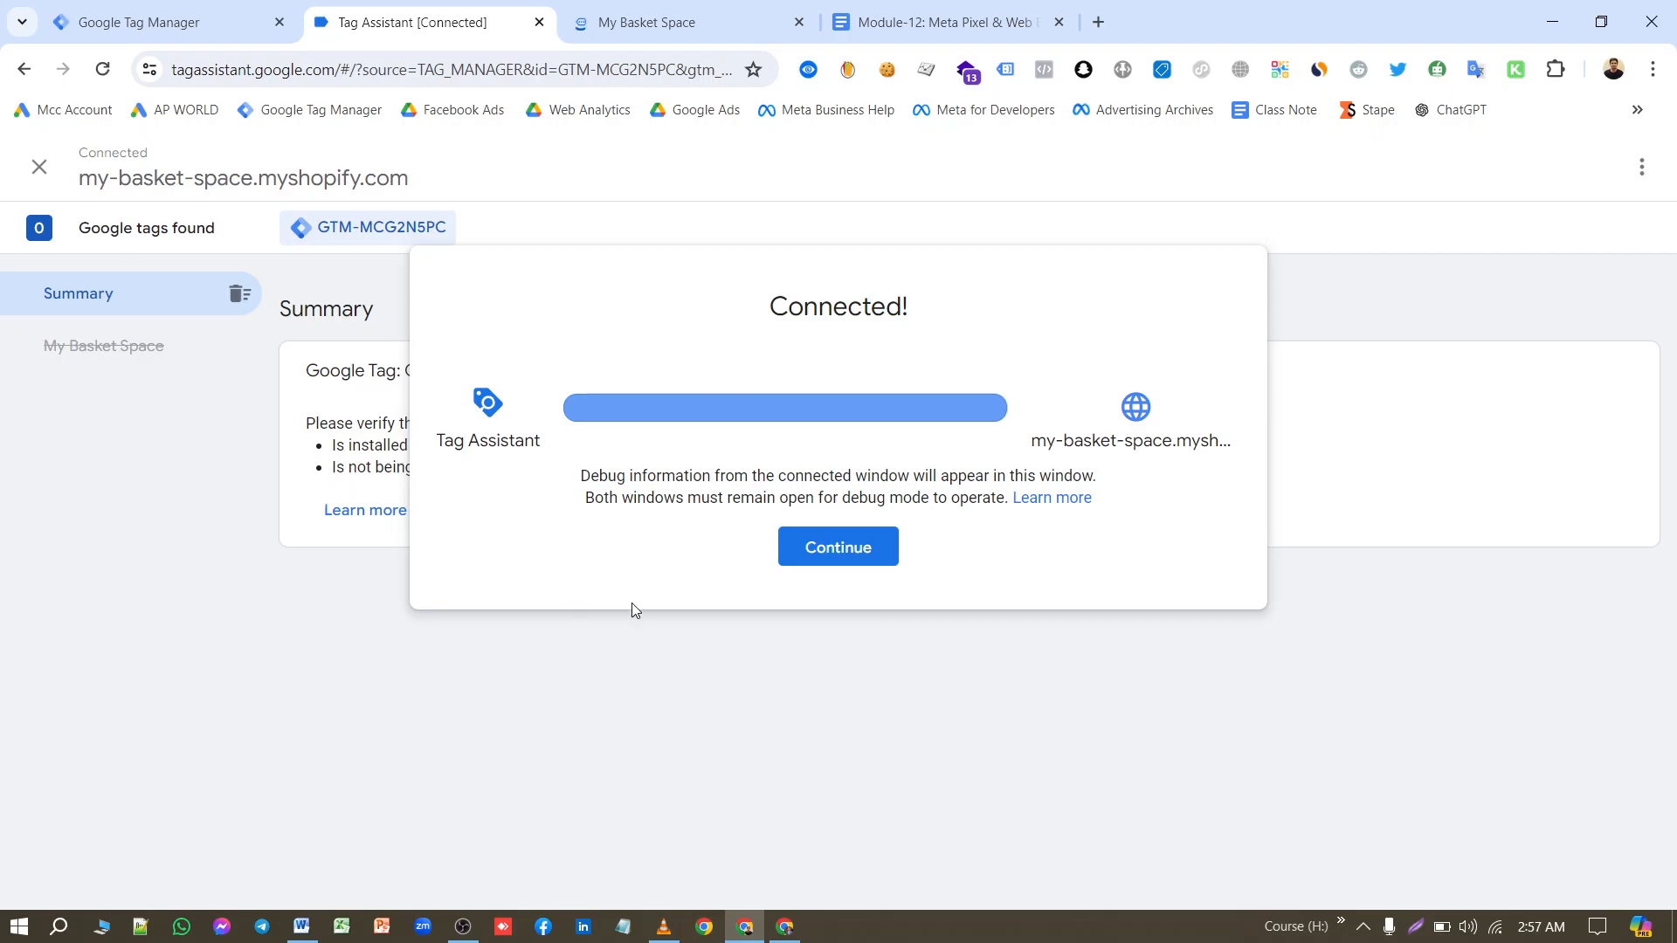
{"action": "left_click", "coordinate": [861, 569]}
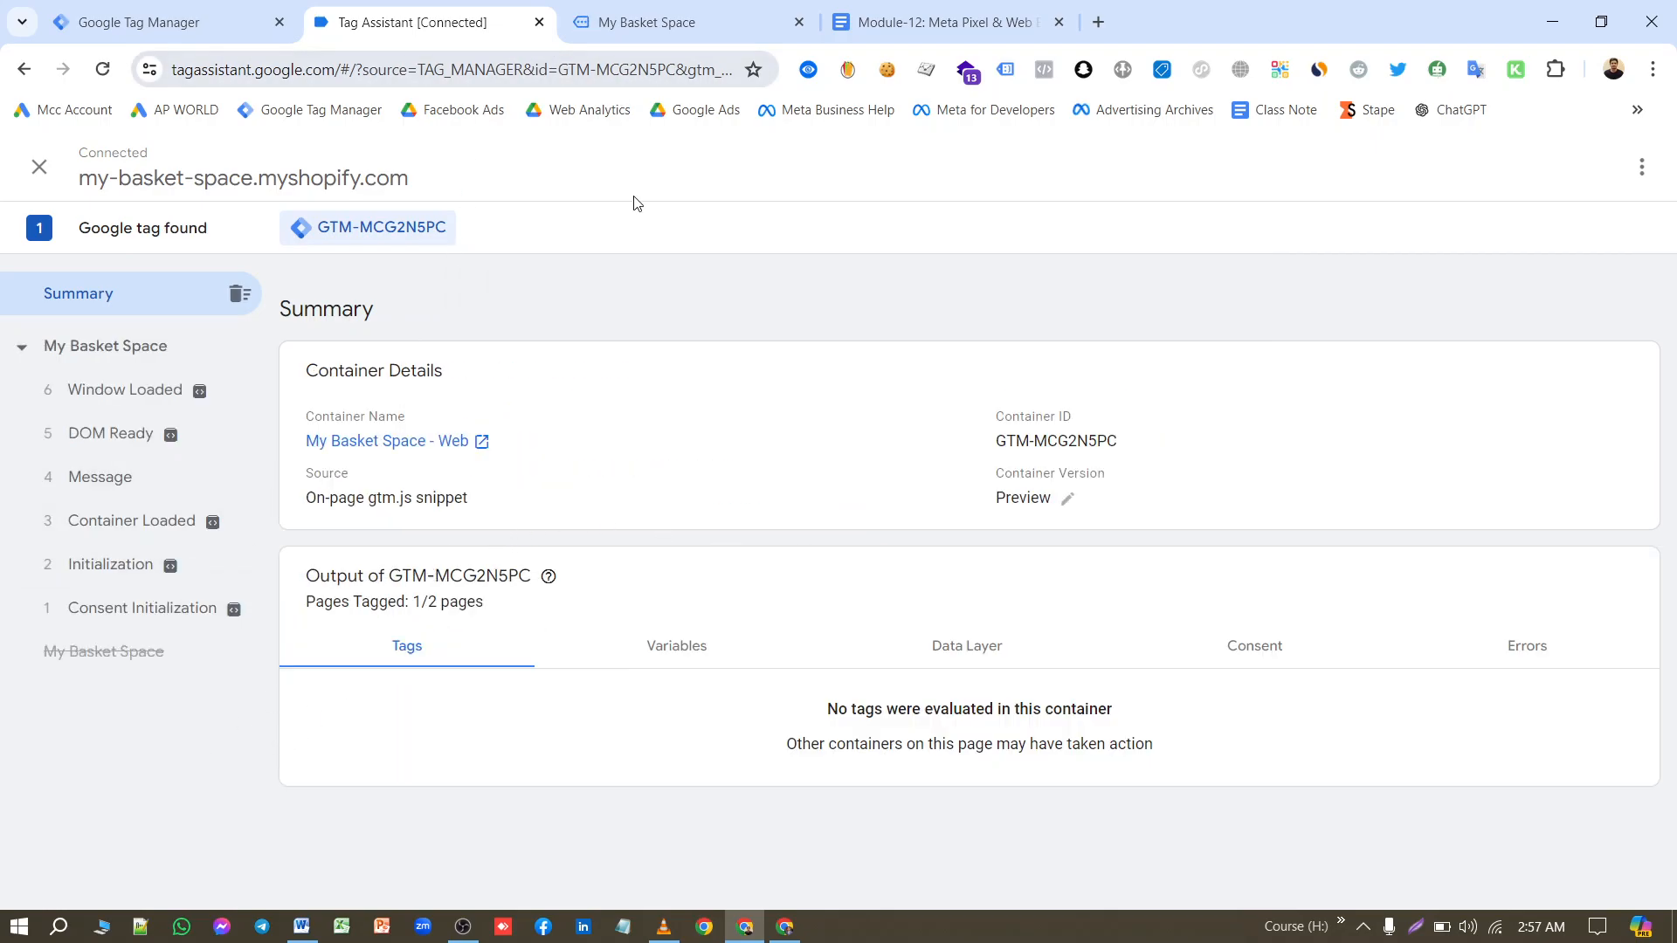
Step: Add the featured 2 Din Fittings Kit Radio Head Unit Installation Frame, shipping from Spain, to the cart and proceed to checkout
{"action": "left_click", "coordinate": [650, 24]}
{"action": "scroll", "coordinate": [762, 303], "scroll_direction": "down", "scroll_amount": 10}
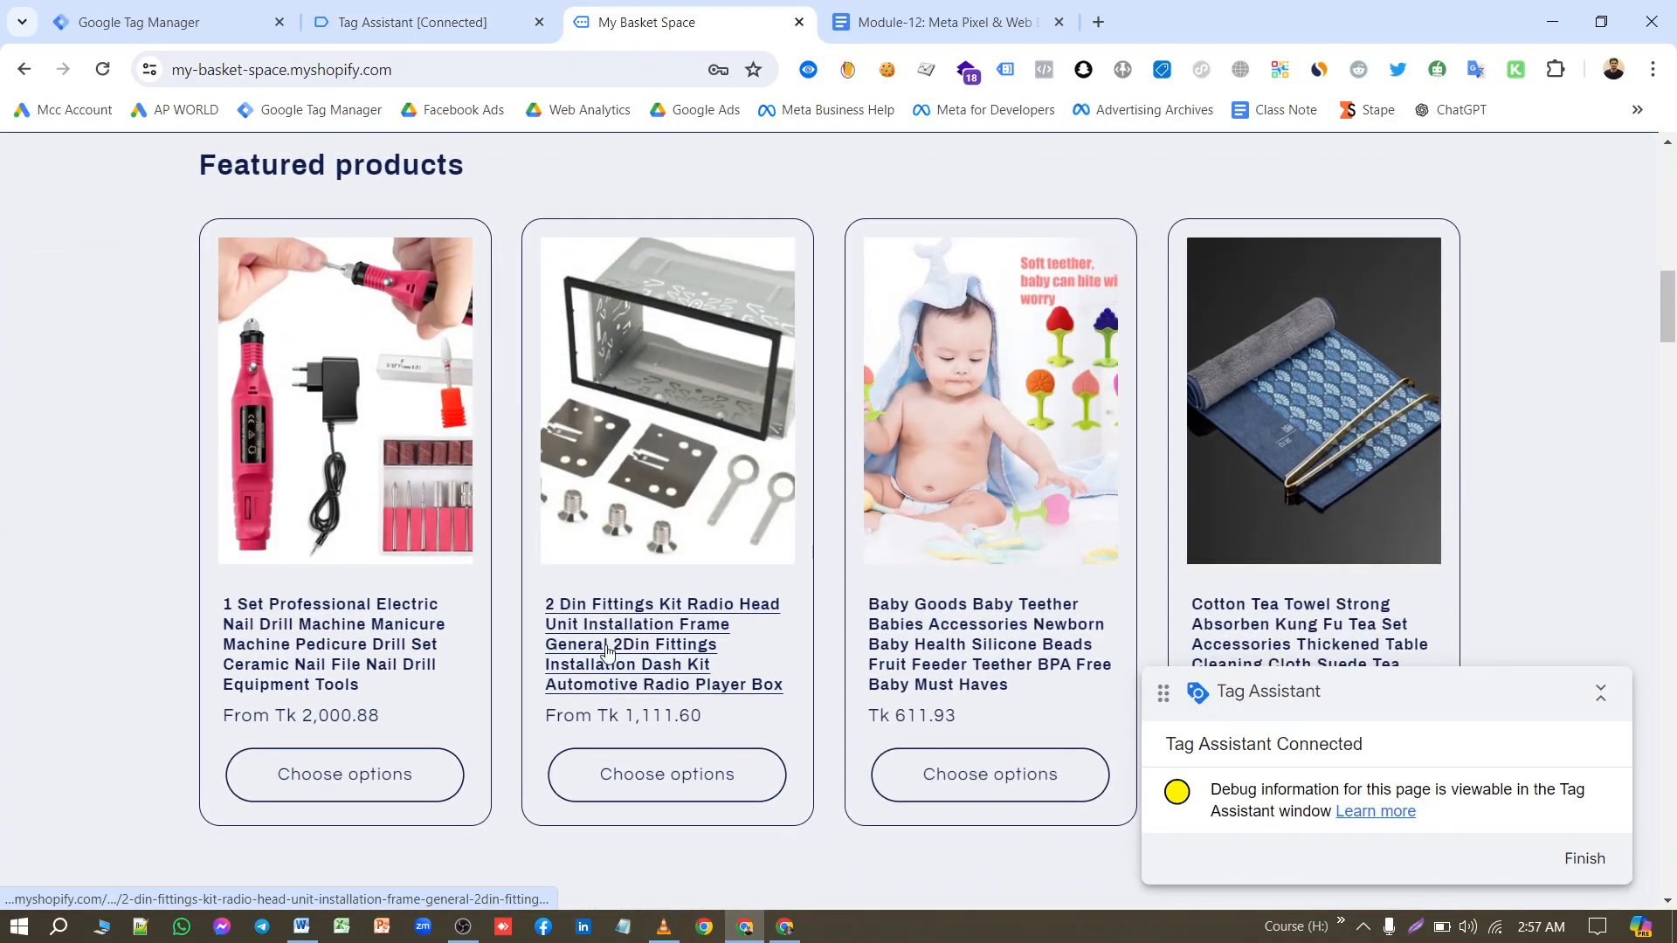
{"action": "left_click", "coordinate": [611, 648]}
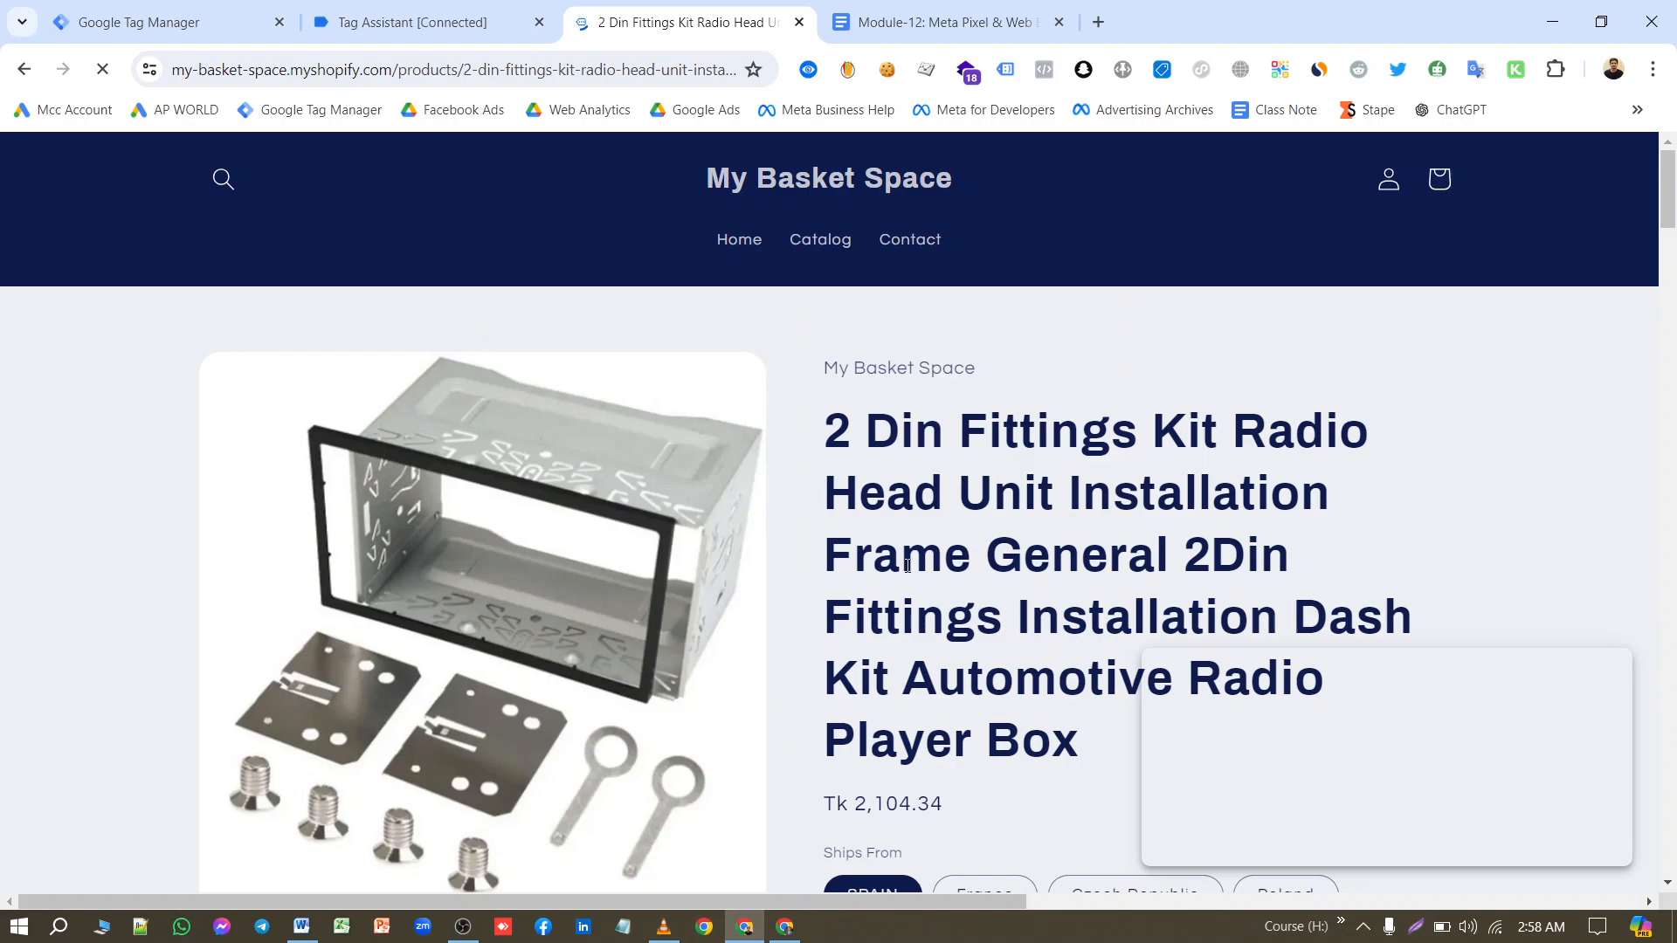
{"action": "scroll", "coordinate": [936, 391], "scroll_direction": "down", "scroll_amount": 8}
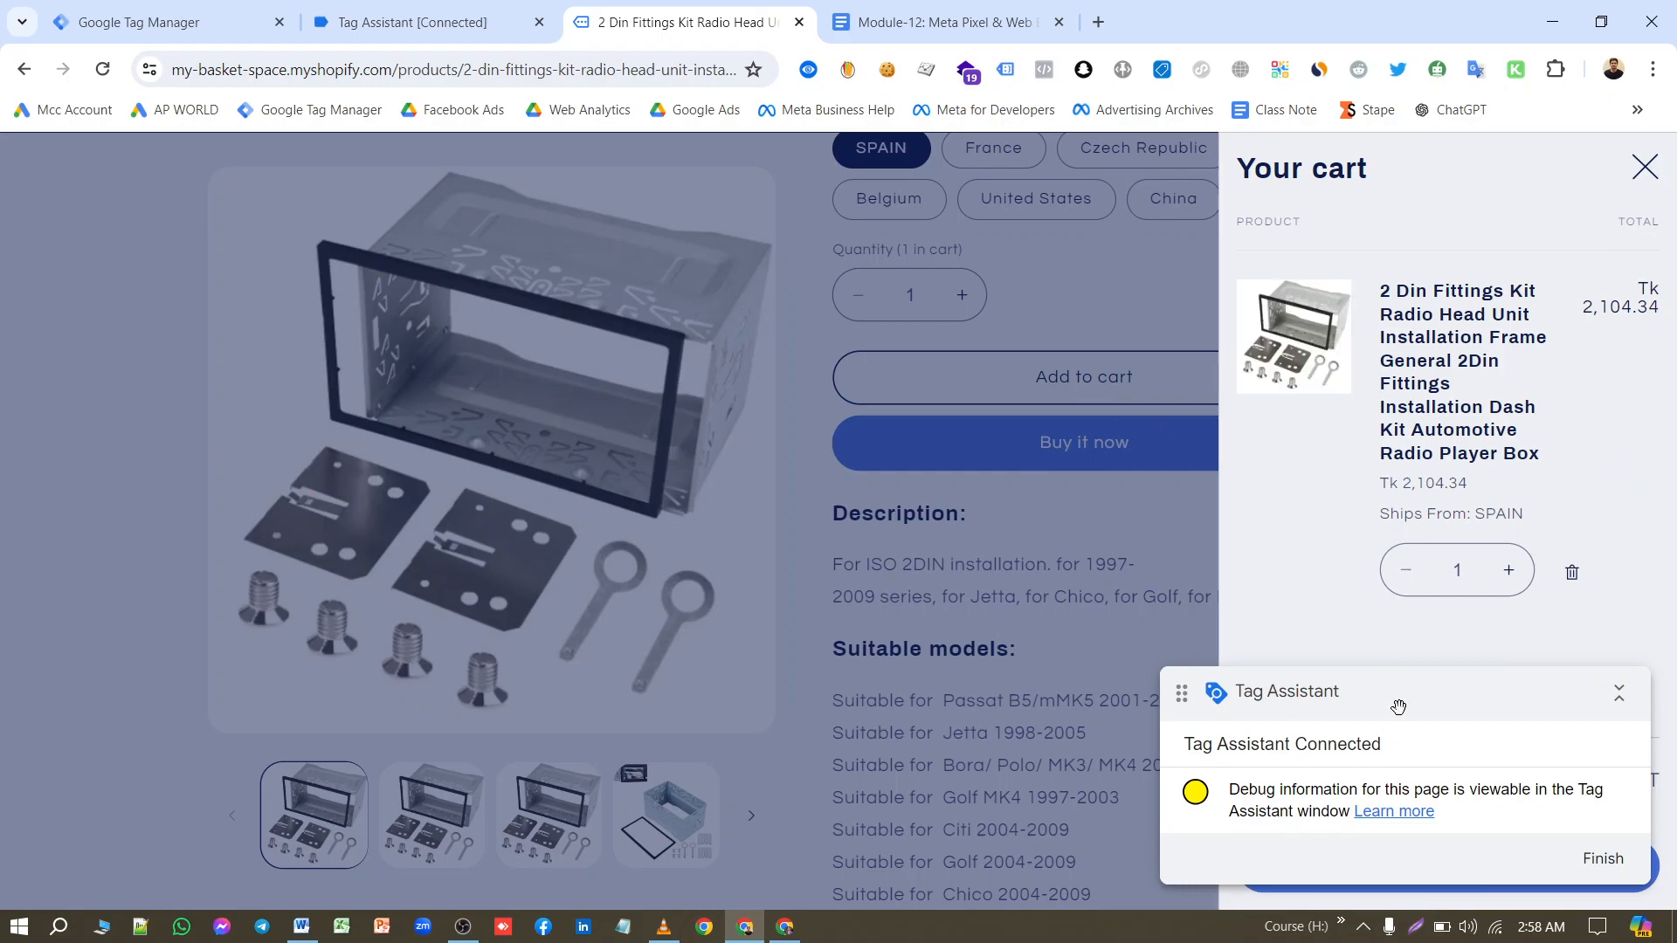
{"action": "left_click_drag", "start_coordinate": [1388, 710], "coordinate": [1439, 522]}
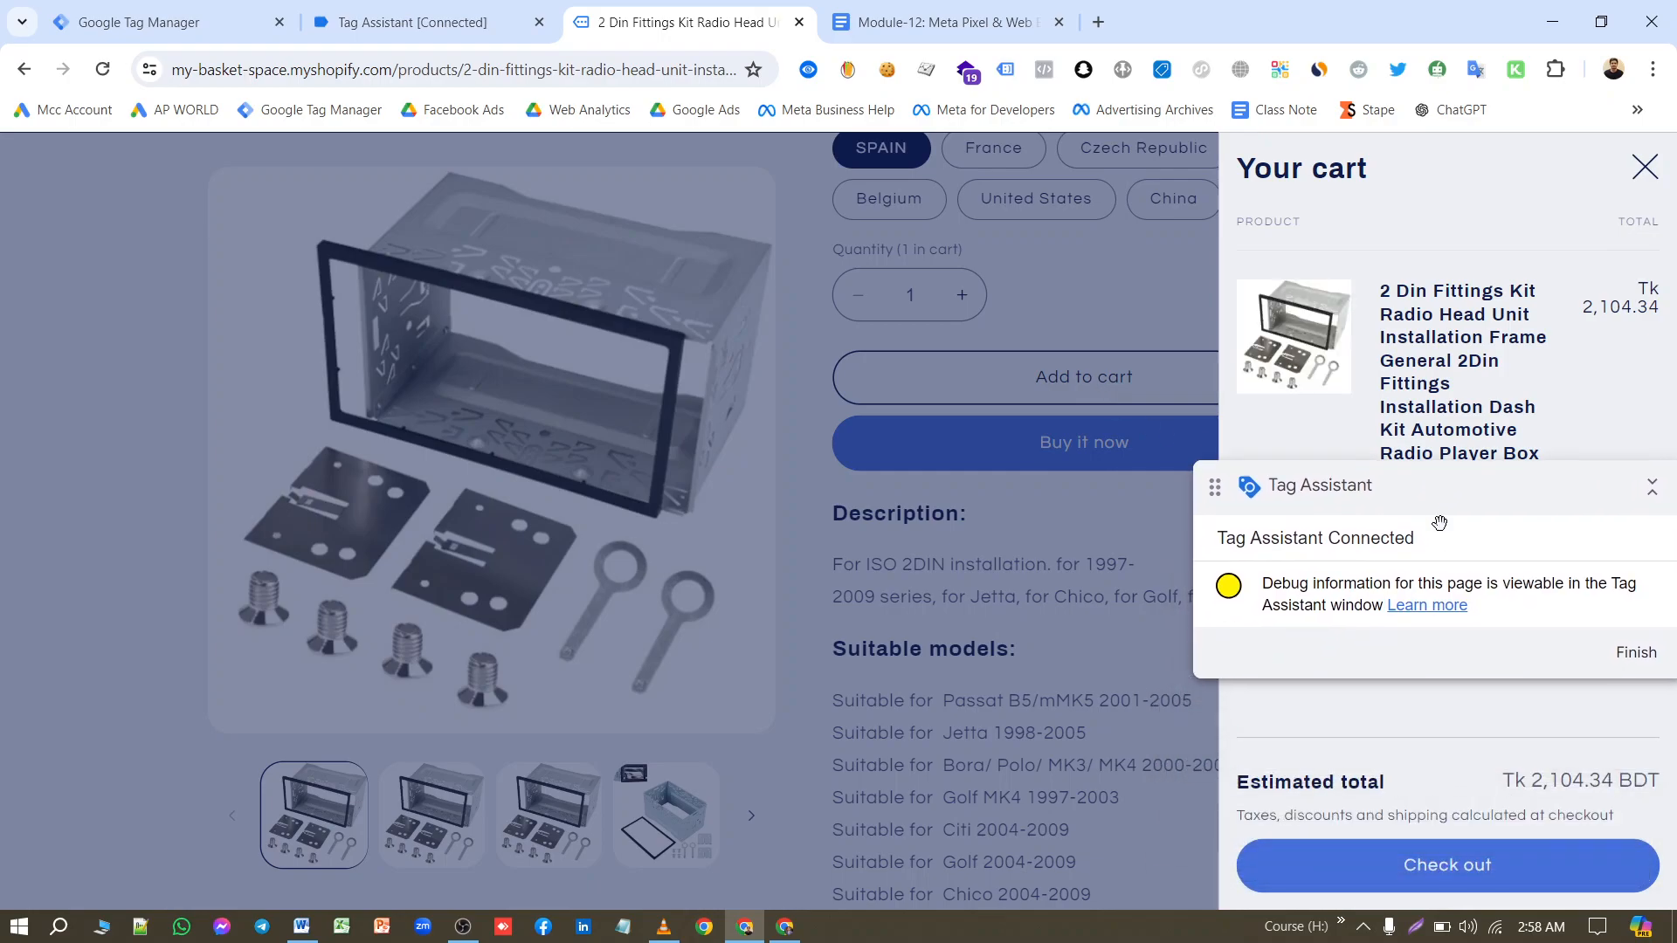
{"action": "left_click", "coordinate": [1452, 867]}
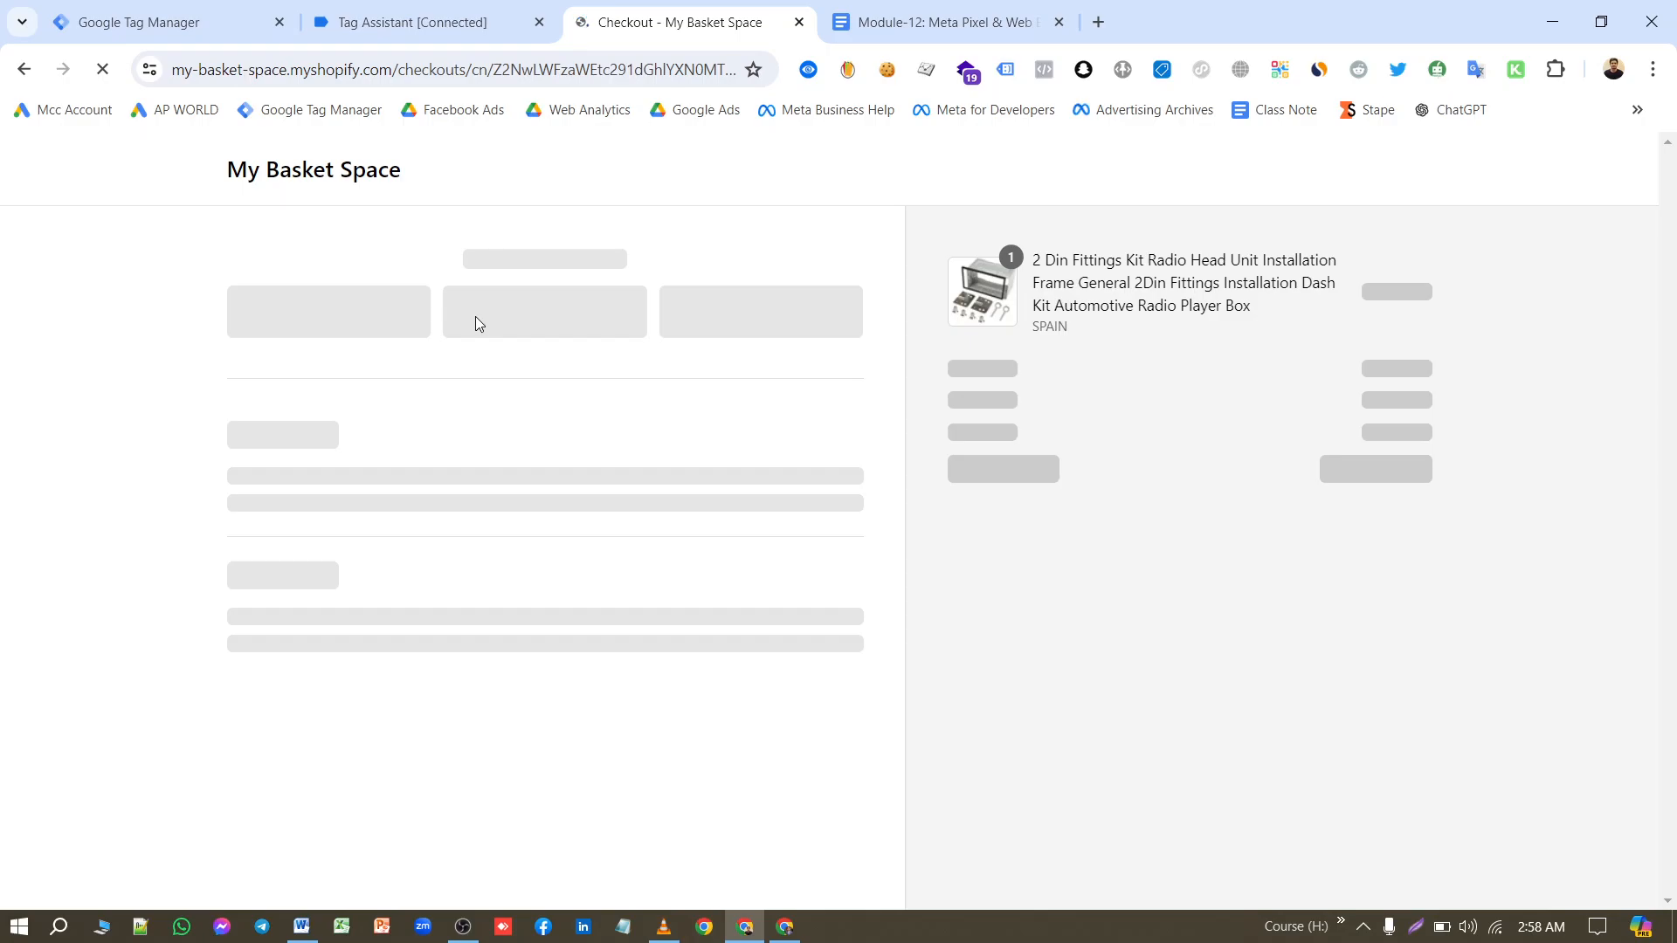
Step: Fill in the contact e-mail and delivery address of the My Basket Space checkout from the second saved profile
{"action": "left_click", "coordinate": [471, 318]}
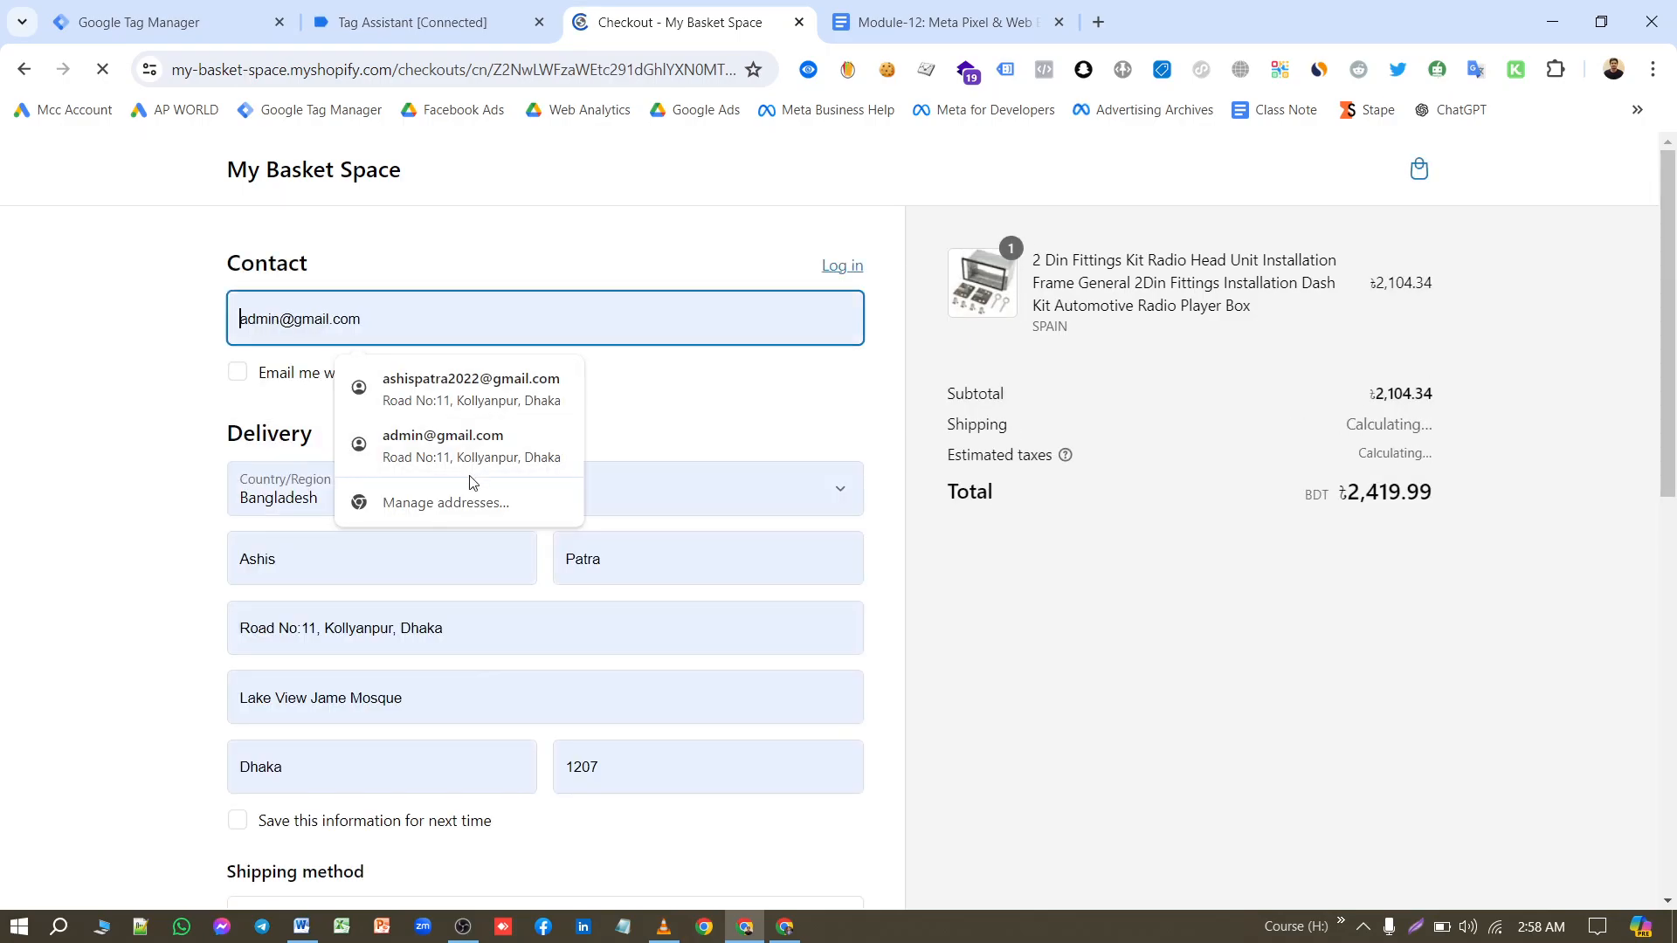
{"action": "left_click", "coordinate": [463, 445]}
{"action": "scroll", "coordinate": [528, 551], "scroll_direction": "down", "scroll_amount": 5}
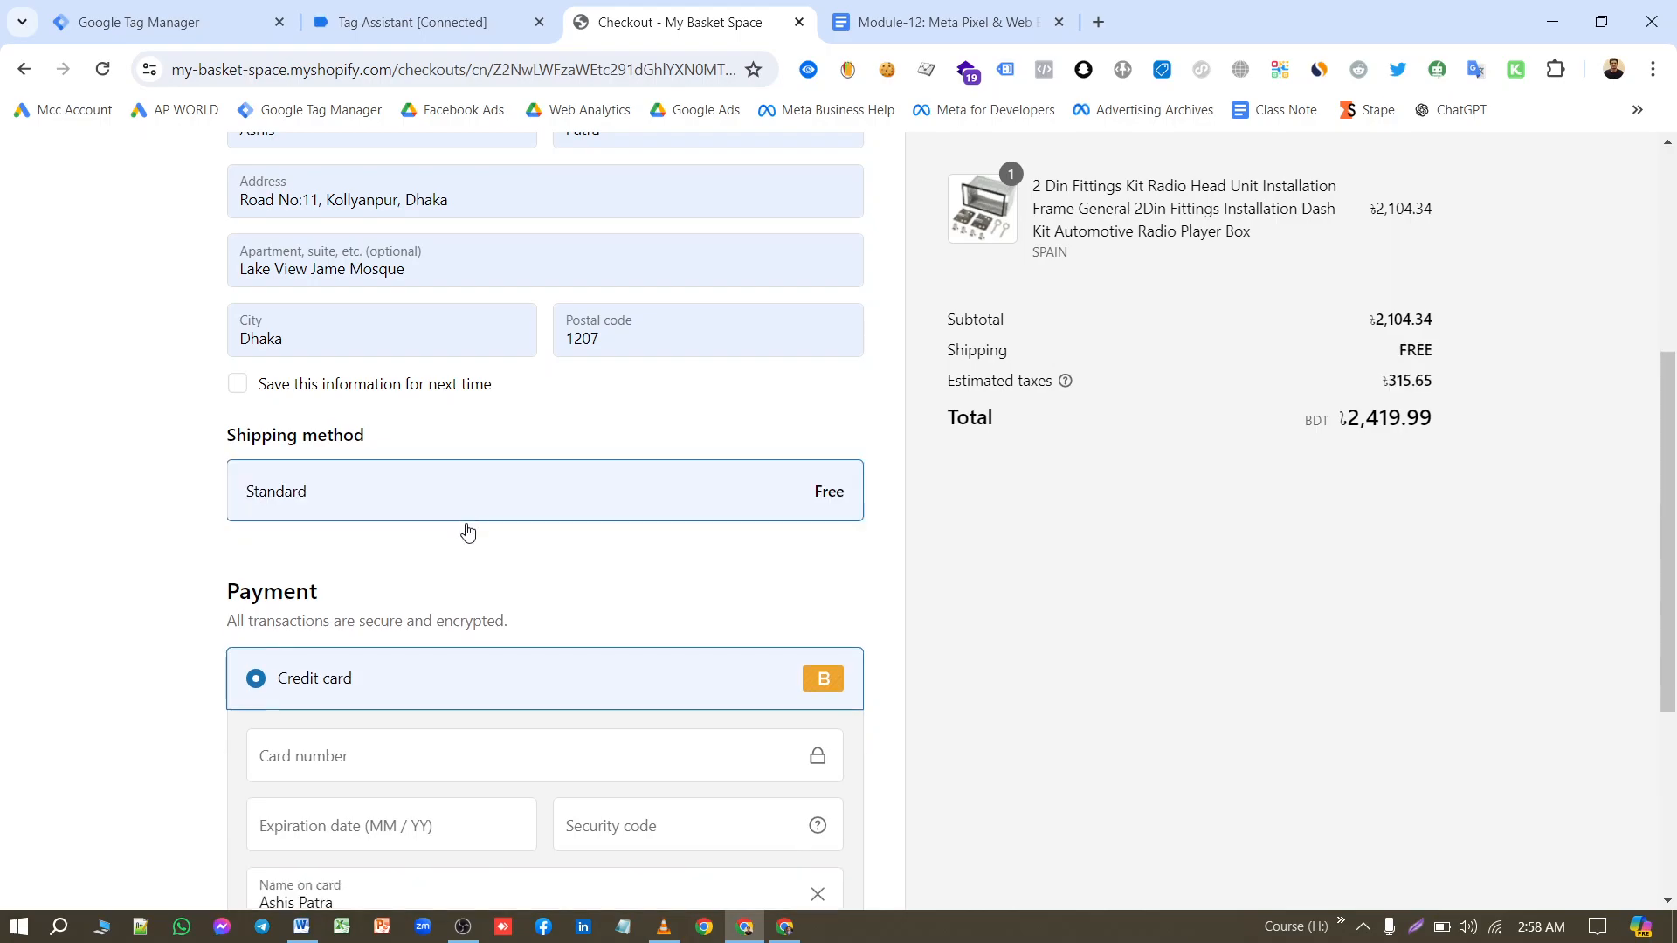
Step: Fill in the test card's number, expiration date and security code and pay for the fittings kit order
{"action": "left_click", "coordinate": [377, 742]}
{"action": "type", "text": "1"}
{"action": "left_click", "coordinate": [409, 807]}
{"action": "type", "text": "11"}
{"action": "left_click", "coordinate": [579, 816]}
{"action": "type", "text": "111"}
{"action": "scroll", "coordinate": [498, 573], "scroll_direction": "down", "scroll_amount": 4}
{"action": "left_click", "coordinate": [527, 717]}
{"action": "left_click", "coordinate": [527, 718]}
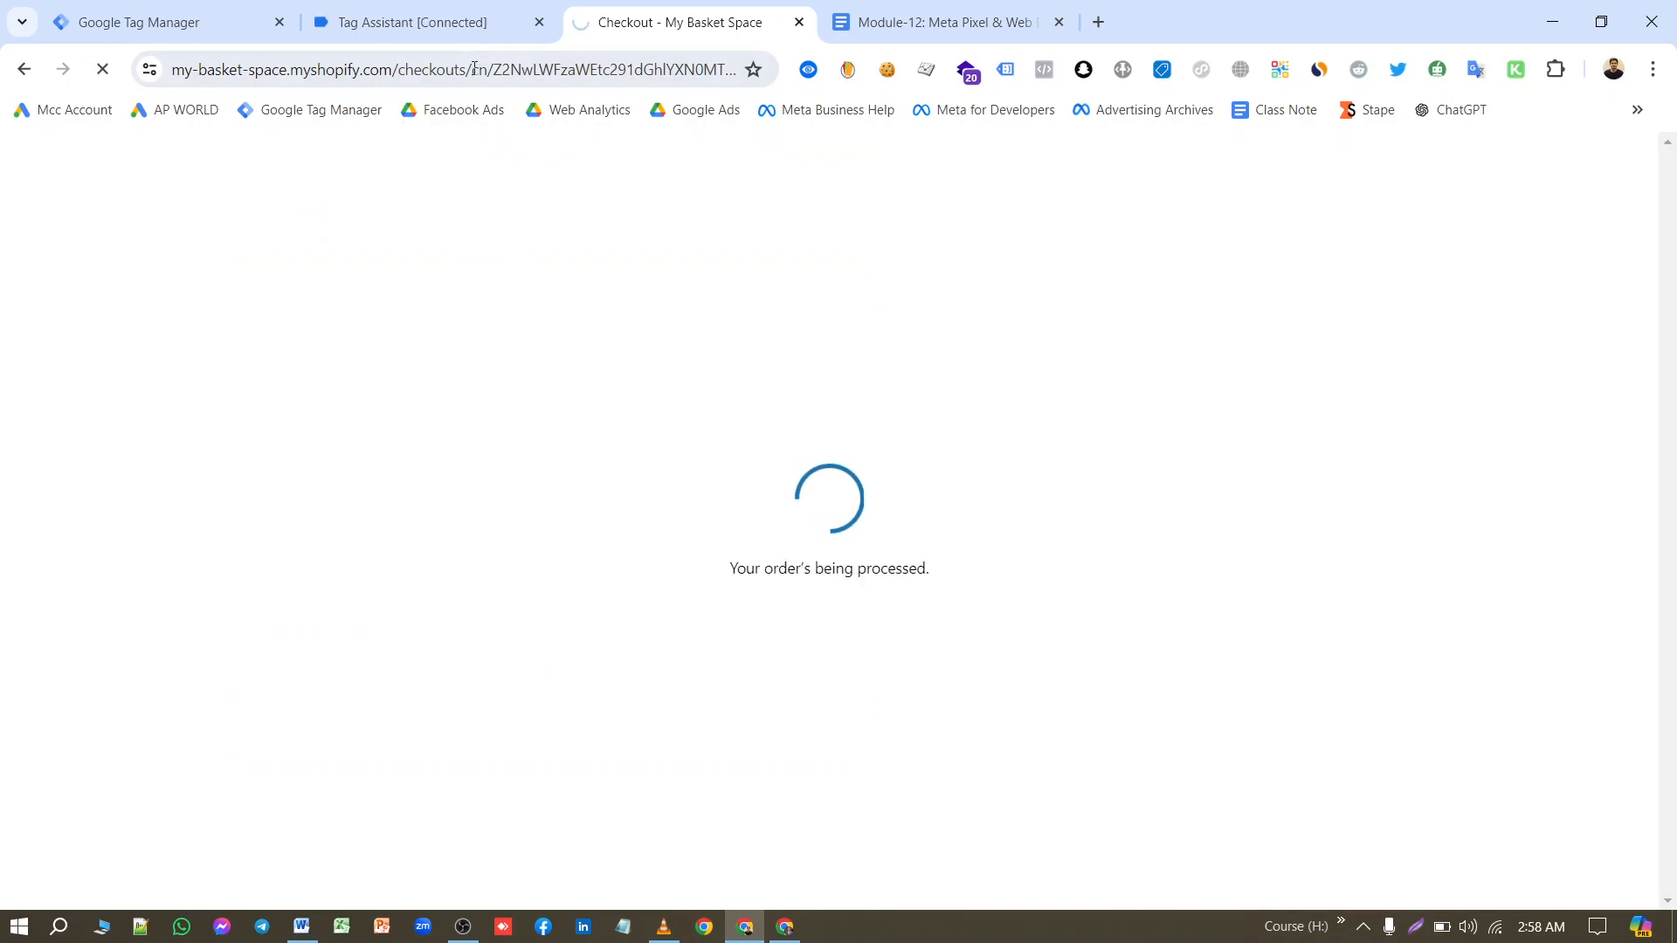
Step: Review the events Tag Assistant recorded from the product page to the purchase confirmation
{"action": "left_click", "coordinate": [421, 21]}
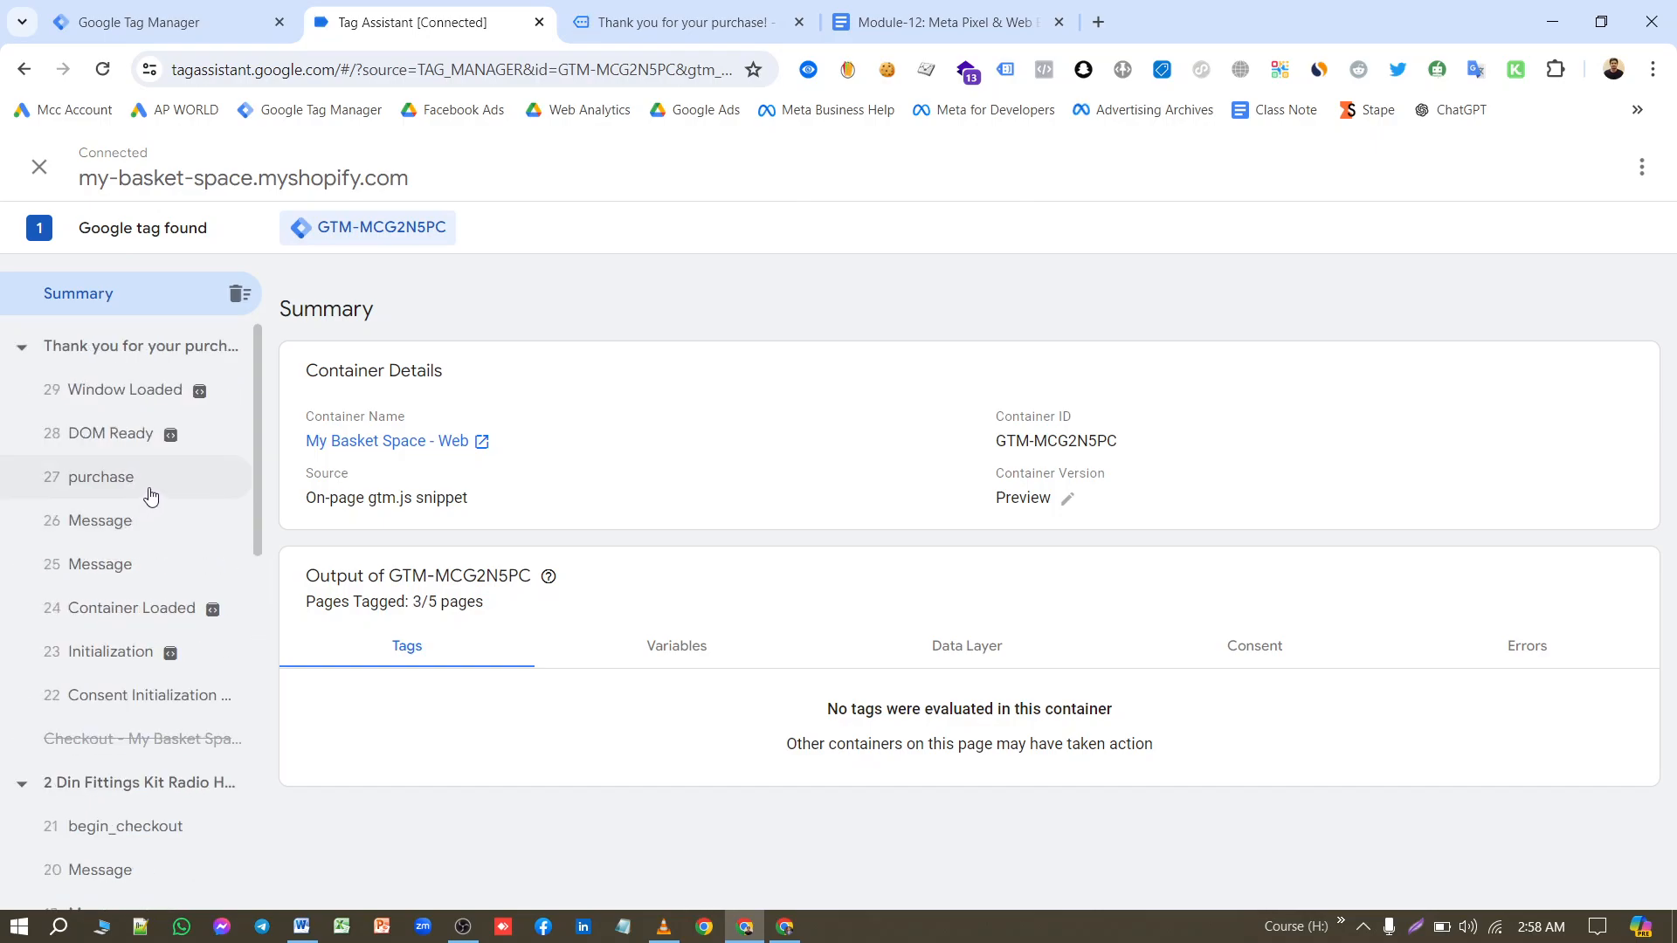
{"action": "scroll", "coordinate": [159, 494], "scroll_direction": "down", "scroll_amount": 3}
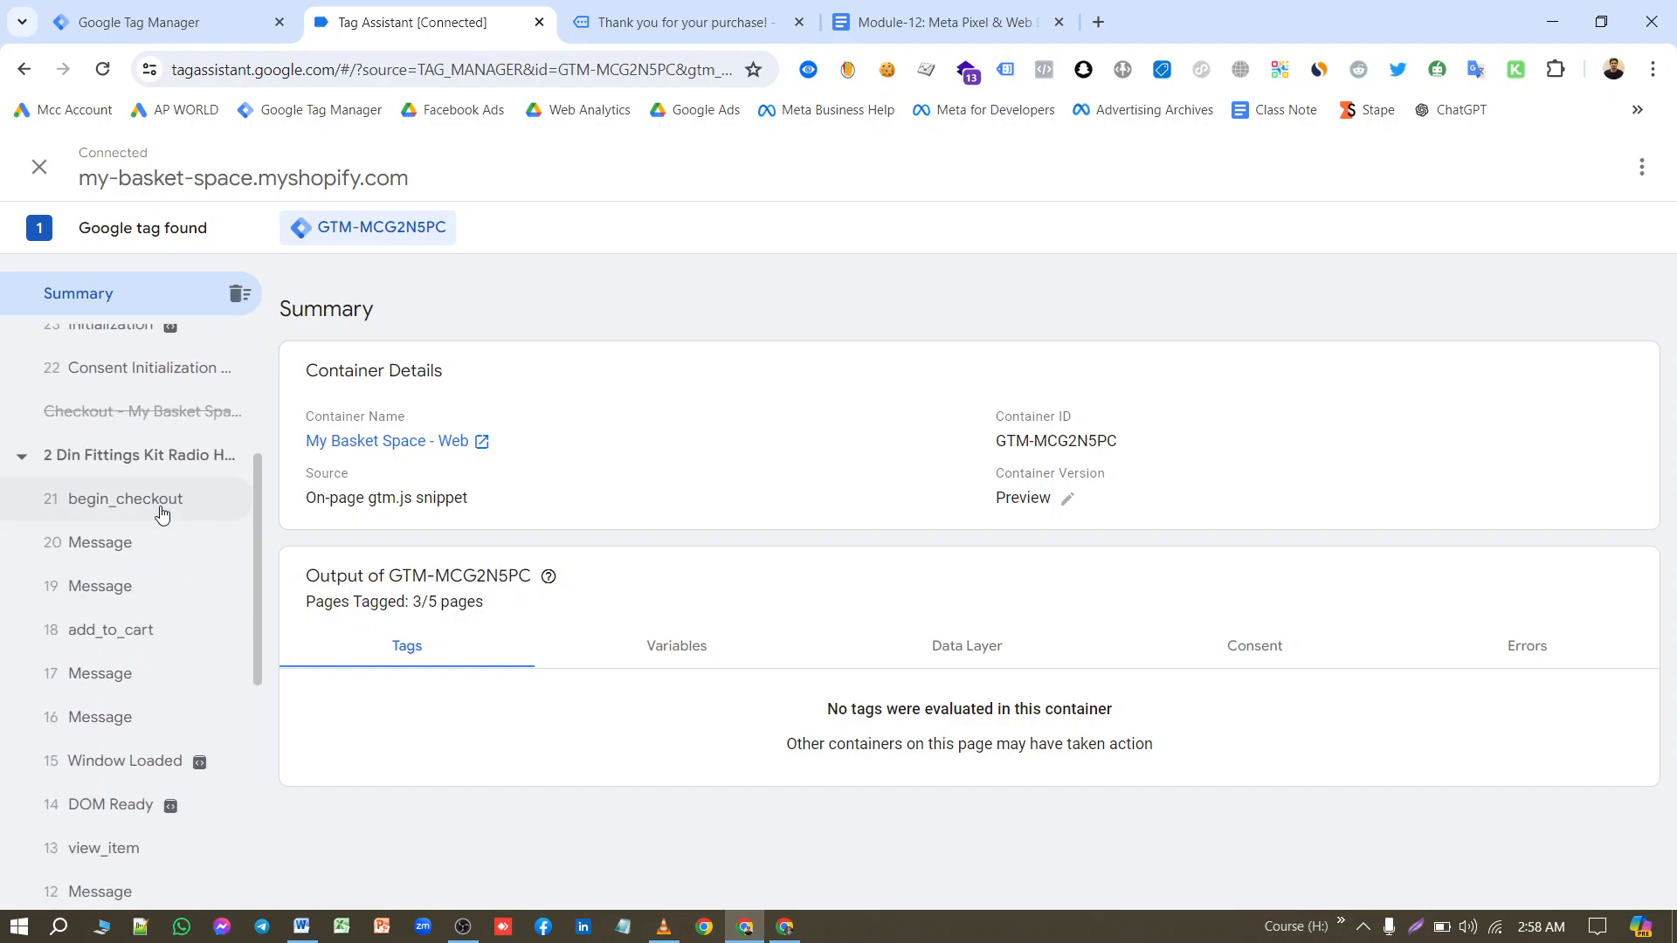
Step: Create a new trigger in the My Basket Space container with Custom Event as its type
{"action": "left_click", "coordinate": [148, 21]}
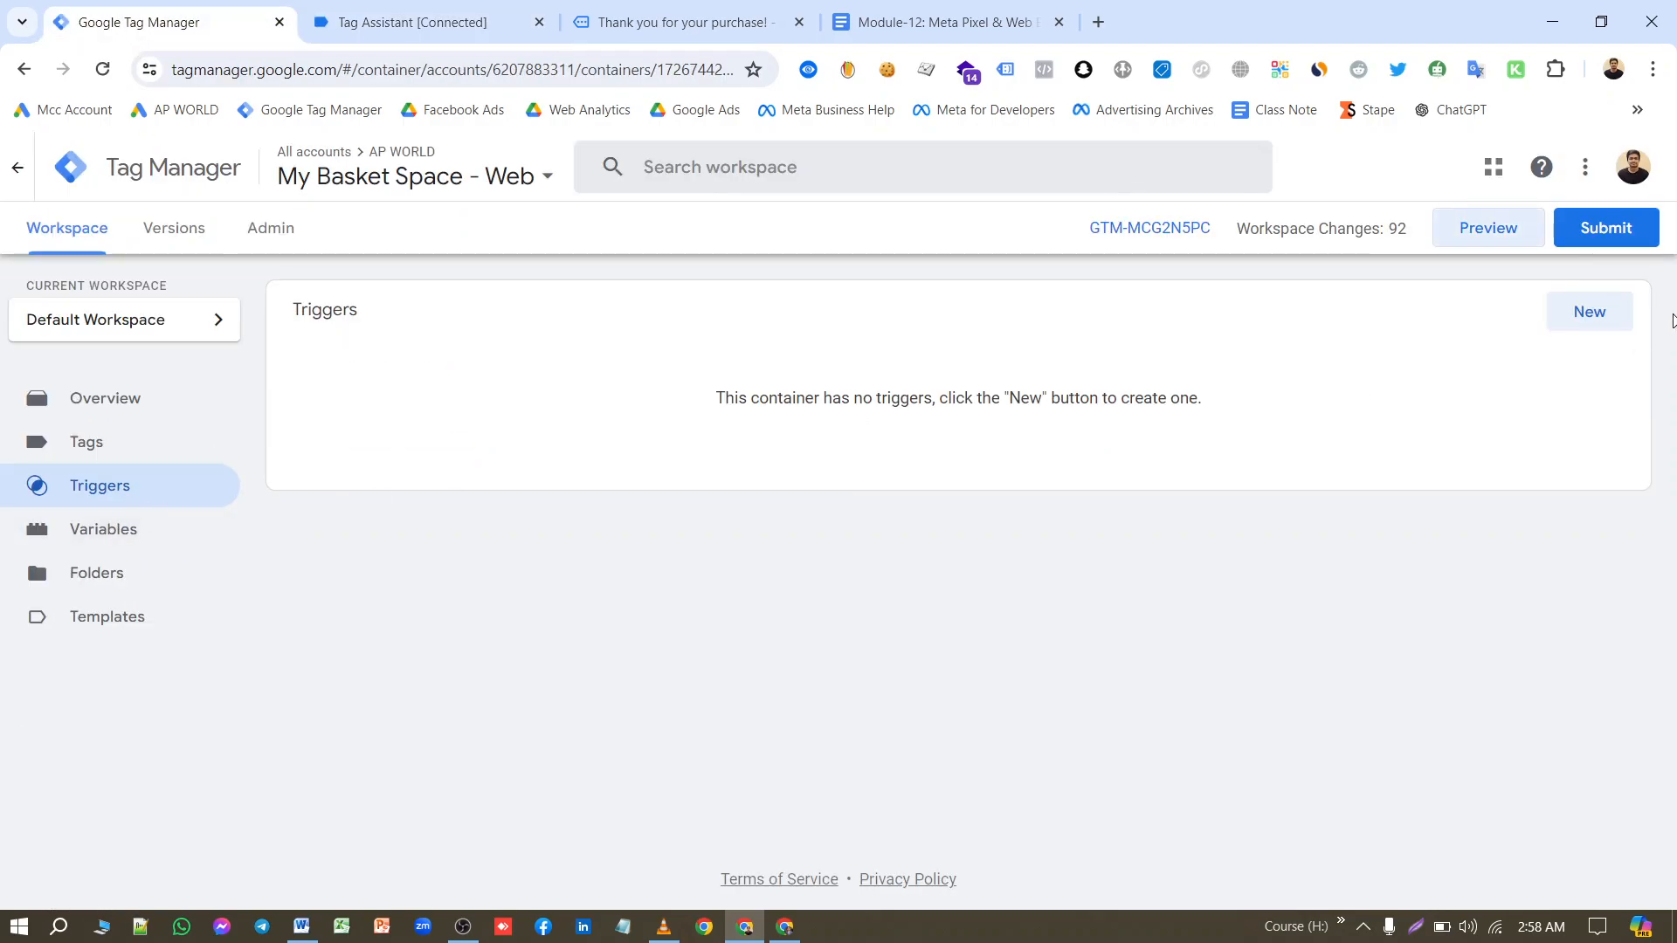
{"action": "left_click", "coordinate": [1587, 313]}
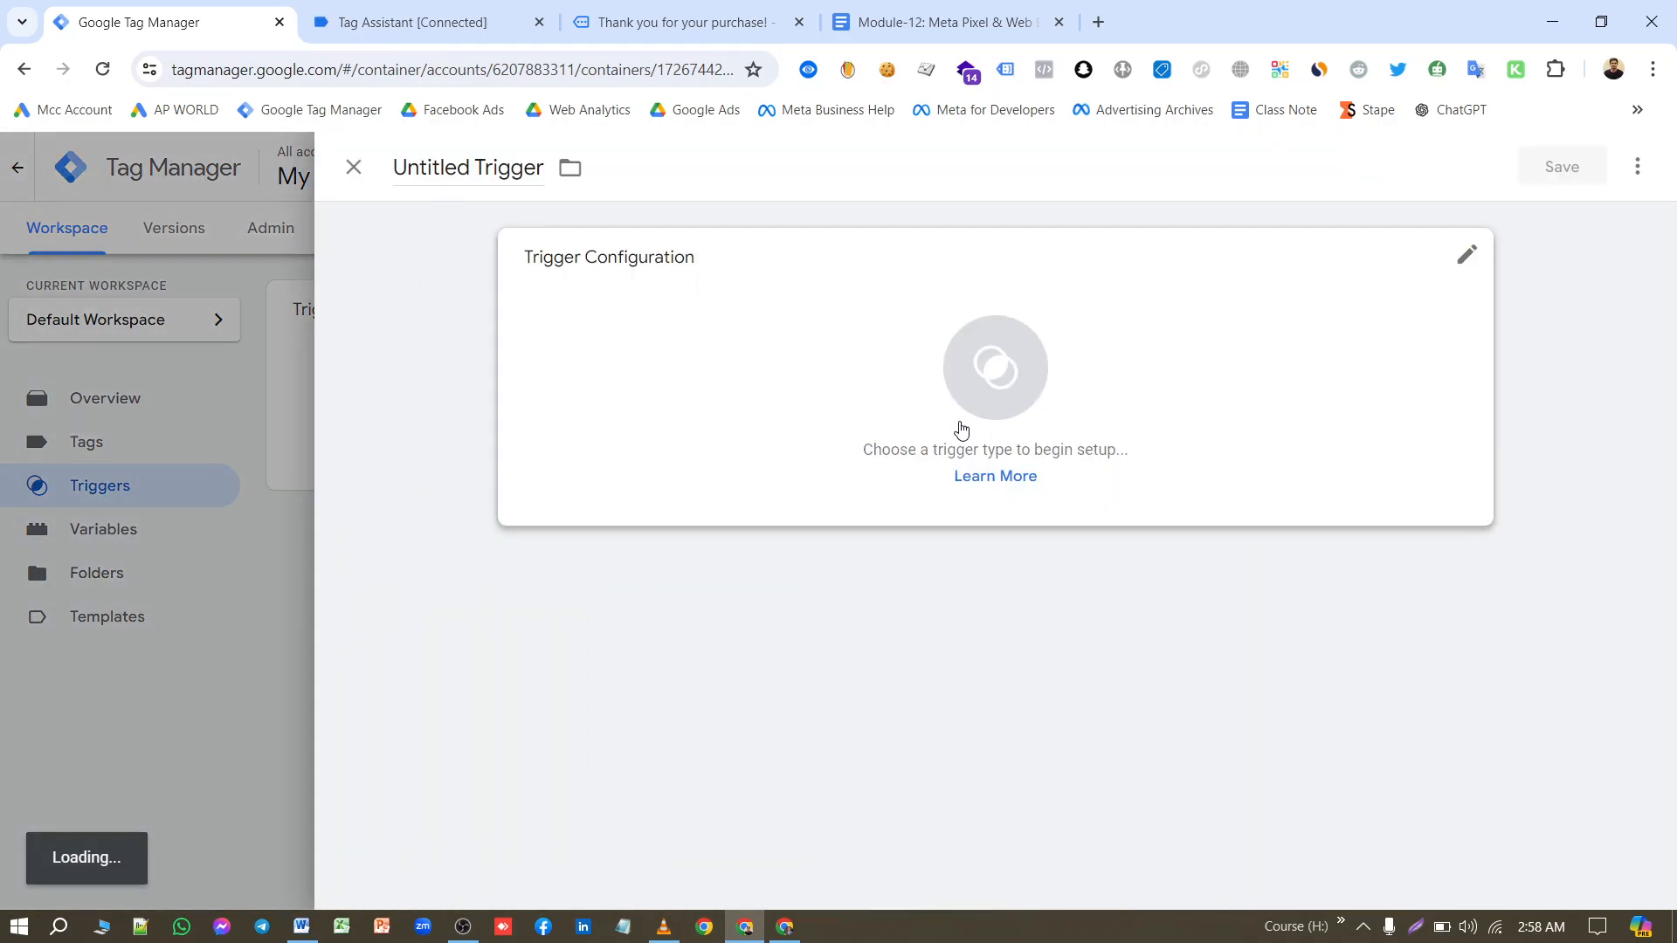
{"action": "left_click", "coordinate": [1013, 349]}
{"action": "scroll", "coordinate": [1070, 591], "scroll_direction": "down", "scroll_amount": 4}
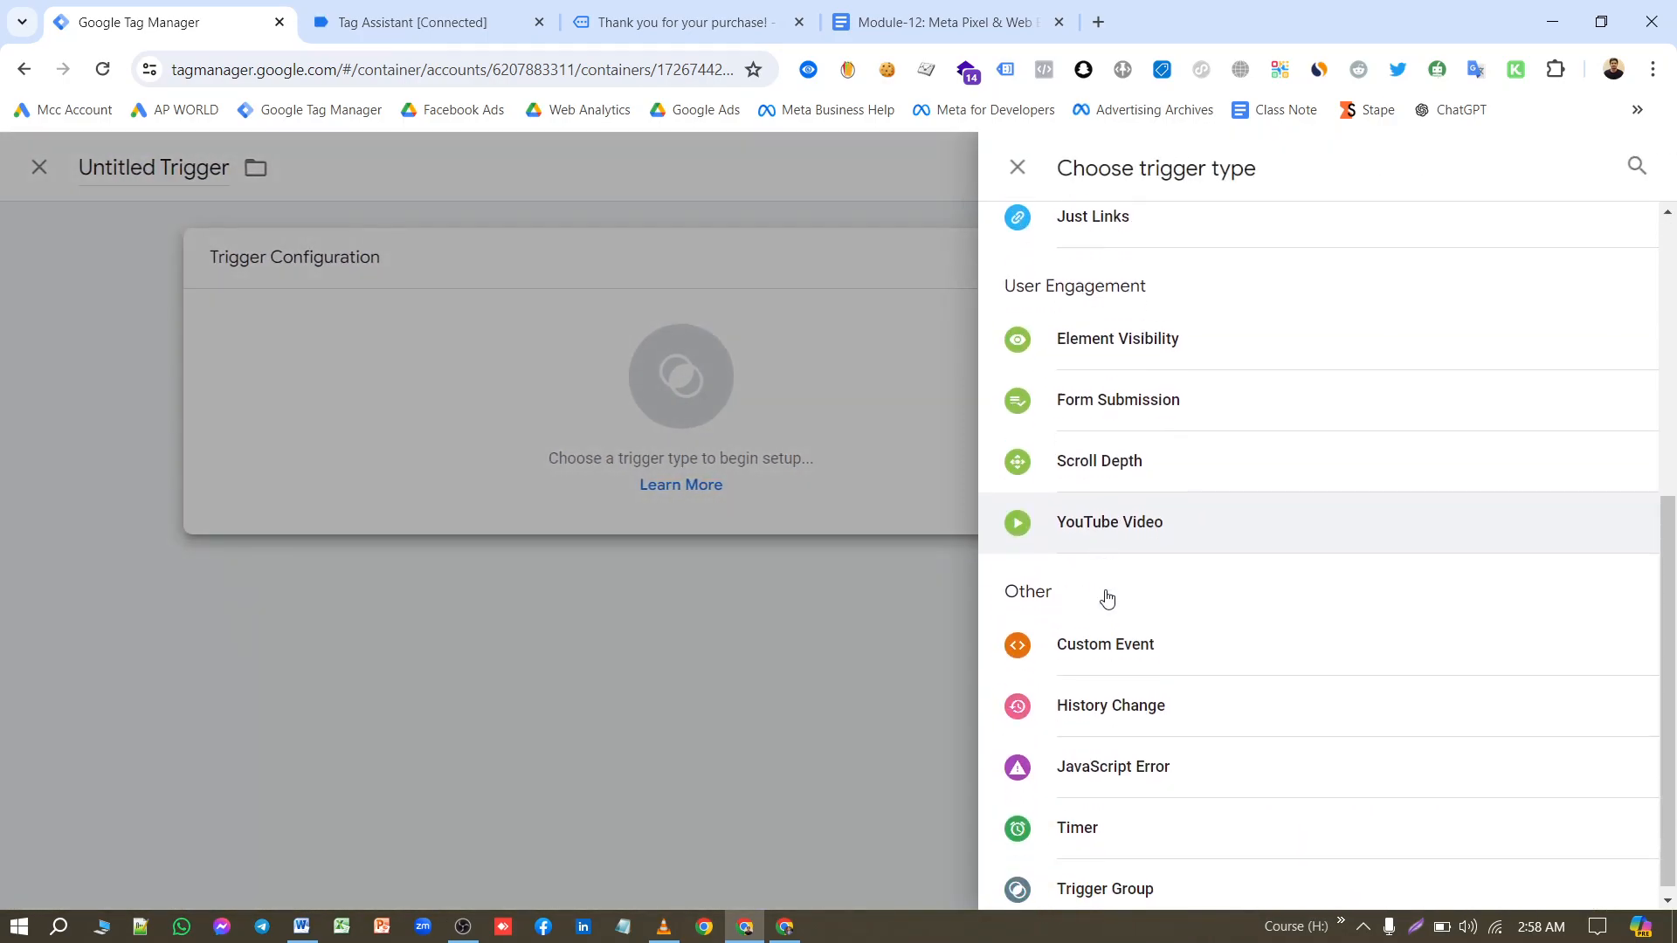
{"action": "left_click", "coordinate": [1138, 642]}
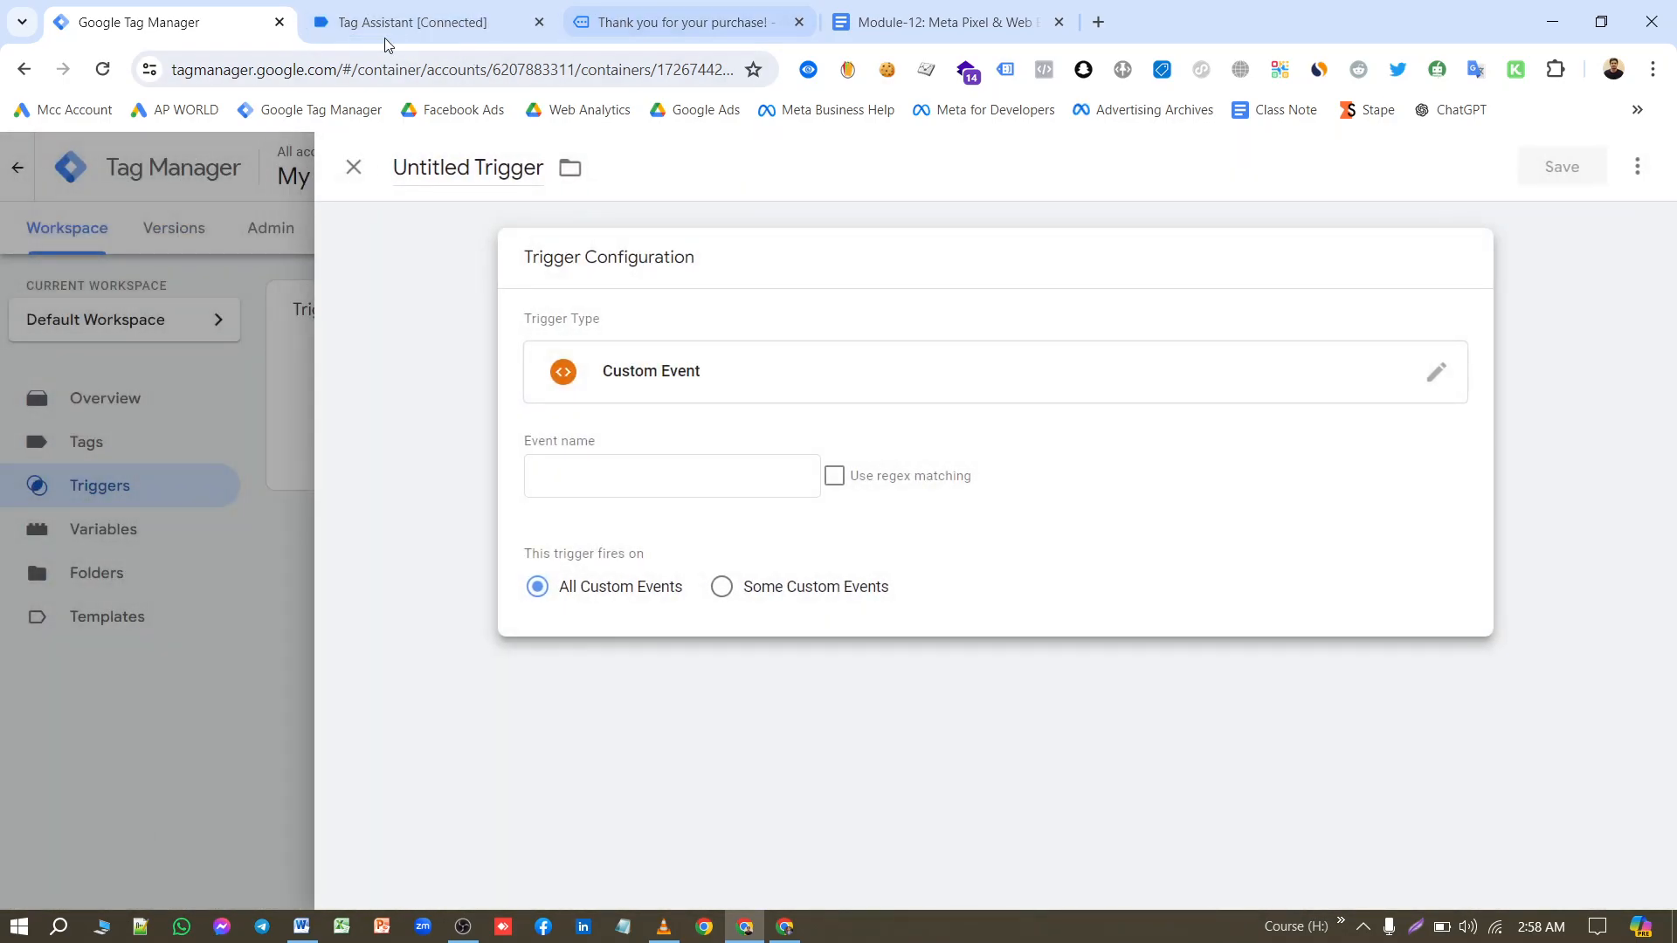
Step: Open the view_item event in Tag Assistant and copy its event name from the API call
{"action": "left_click", "coordinate": [422, 25]}
{"action": "scroll", "coordinate": [201, 611], "scroll_direction": "down", "scroll_amount": 10}
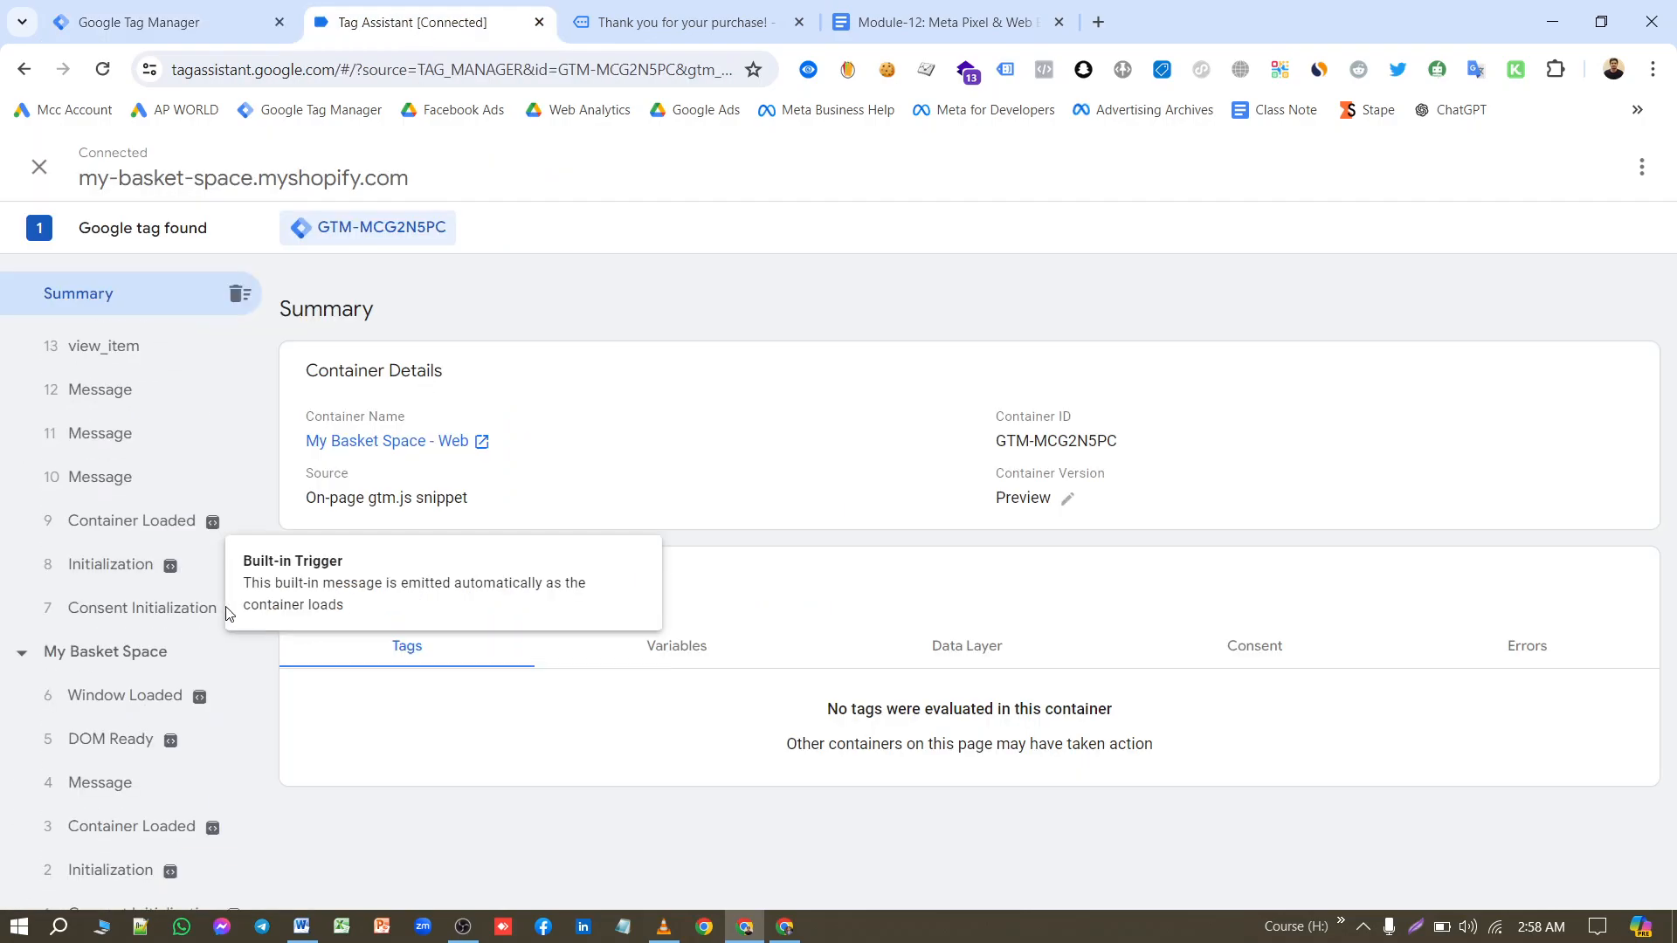
{"action": "scroll", "coordinate": [226, 629], "scroll_direction": "down", "scroll_amount": 2}
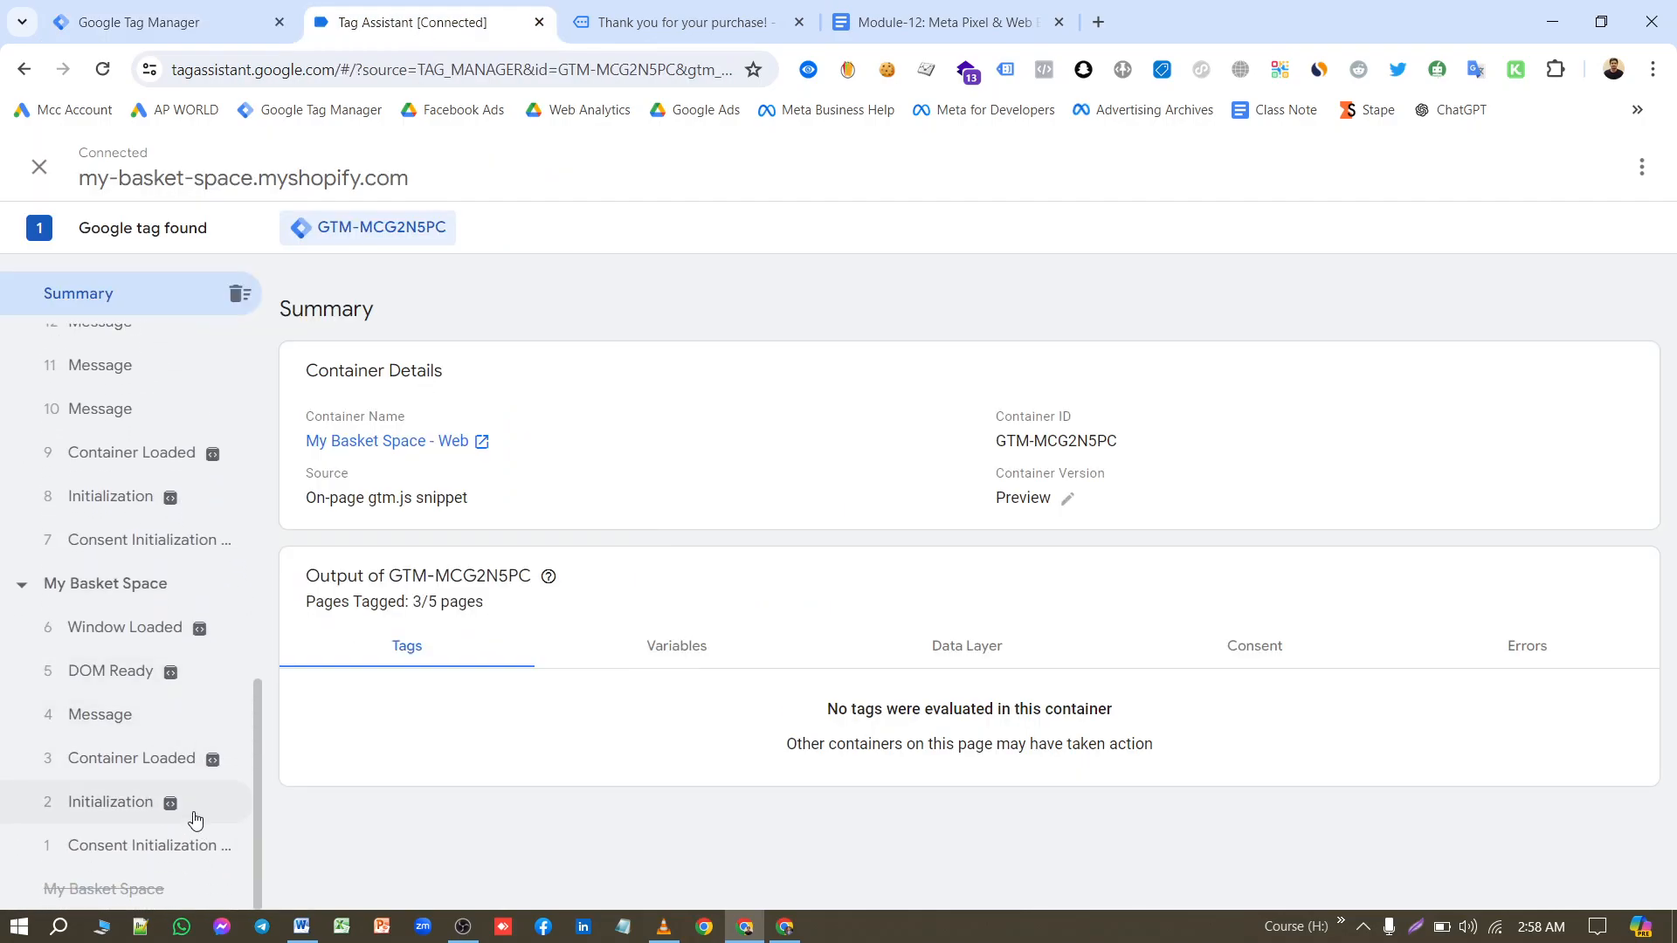
{"action": "scroll", "coordinate": [194, 800], "scroll_direction": "up", "scroll_amount": 2}
{"action": "left_click", "coordinate": [171, 393]}
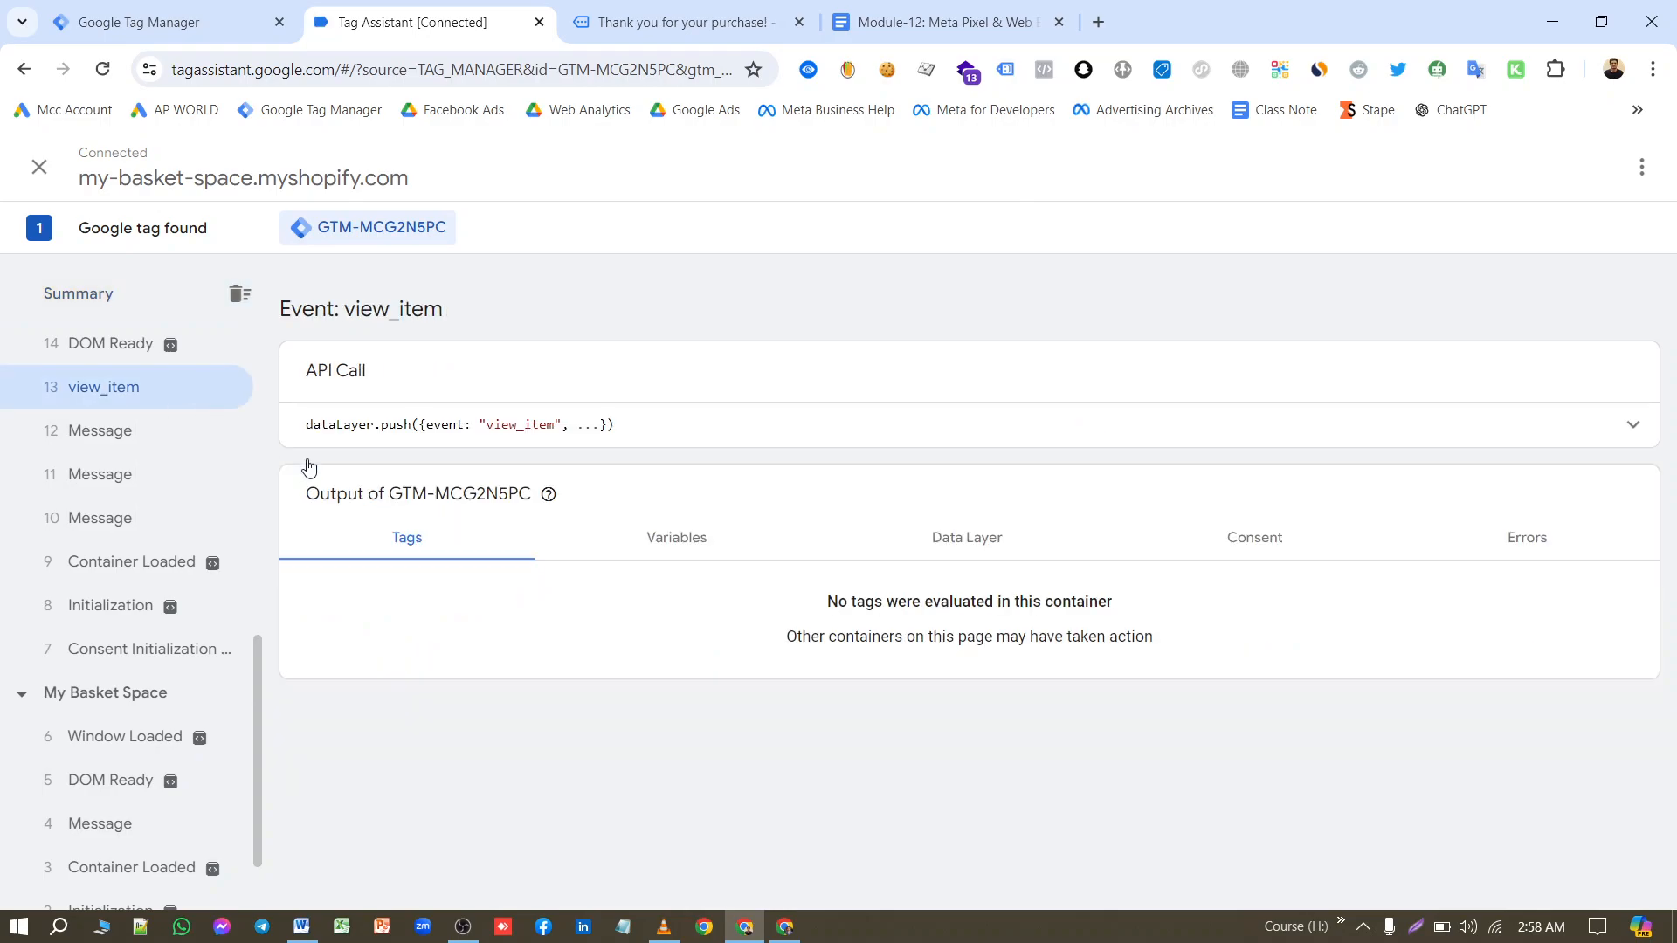
{"action": "double_click", "coordinate": [529, 425]}
{"action": "key", "text": "ctrl+c"}
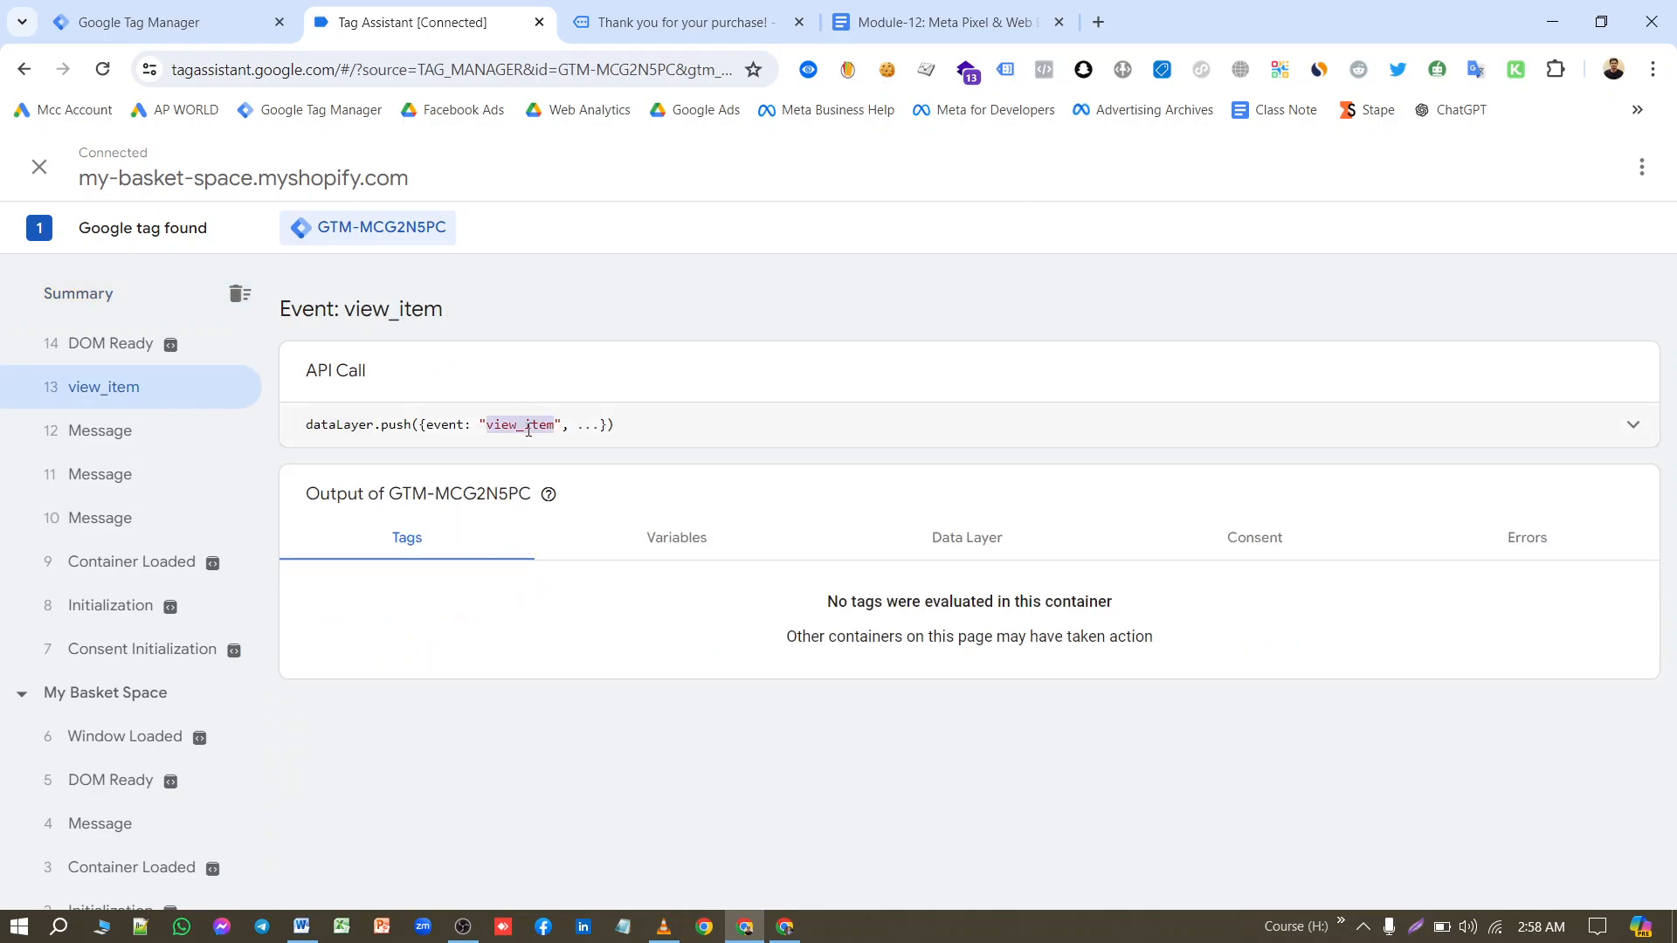
Step: Back in Tag Manager, set the custom event trigger's event name to view_item, name the trigger view_item and save it
{"action": "left_click", "coordinate": [196, 11]}
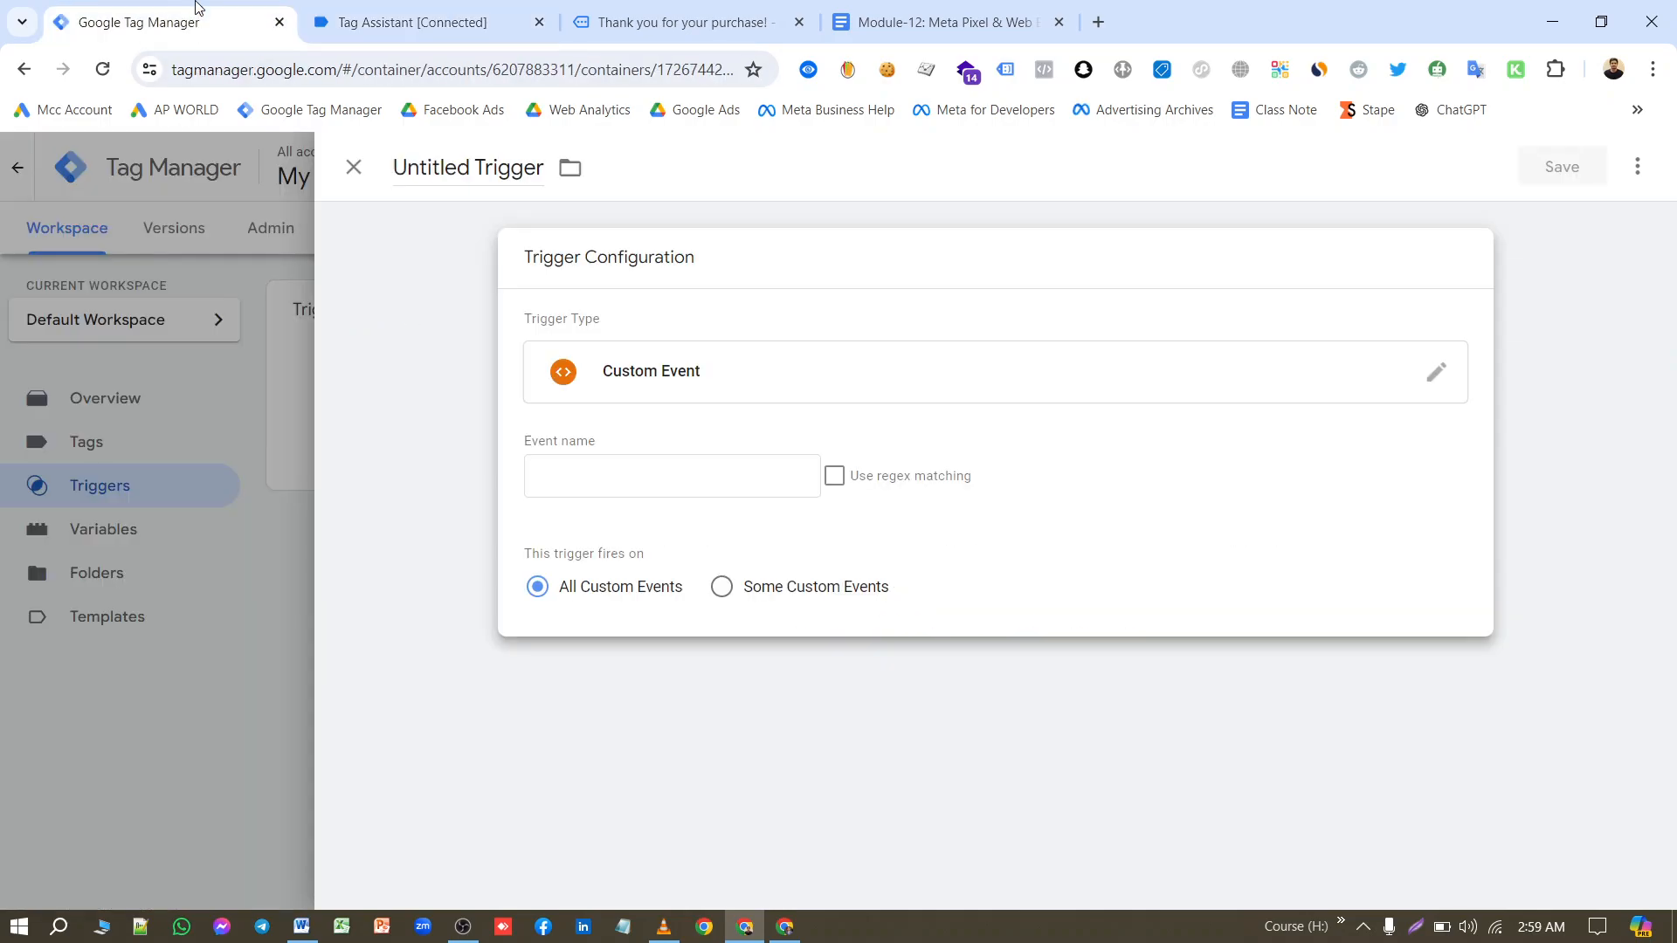
{"action": "left_click", "coordinate": [715, 472]}
{"action": "key", "text": "ctrl+v"}
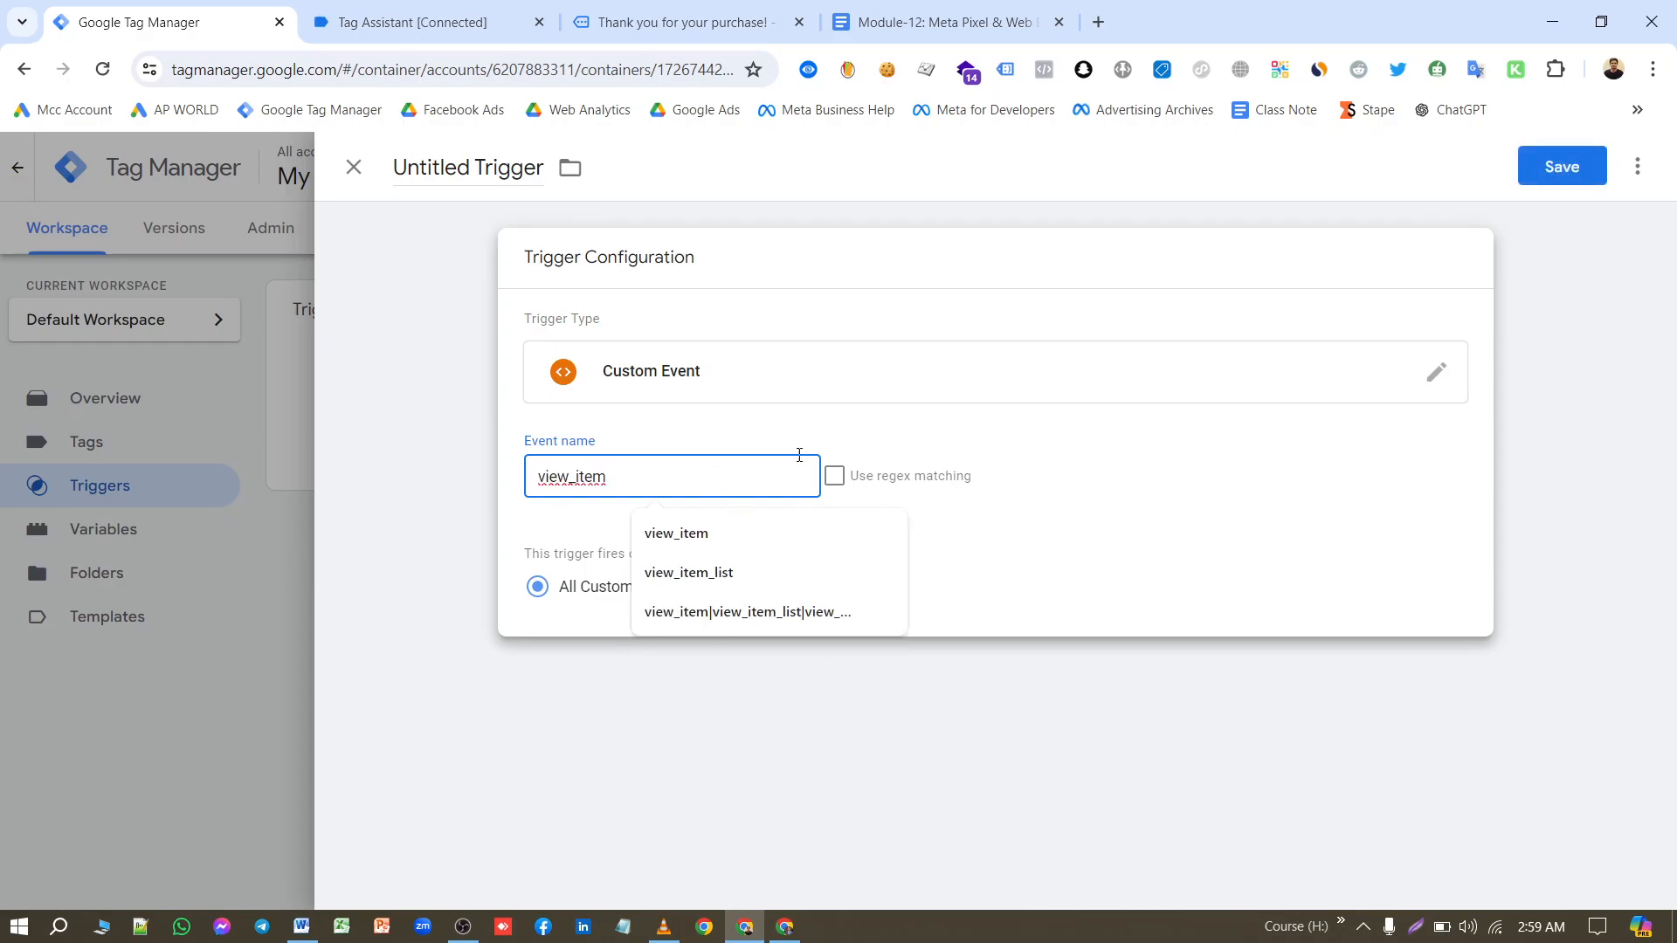
{"action": "left_click", "coordinate": [498, 167]}
{"action": "key", "text": "ctrl+v"}
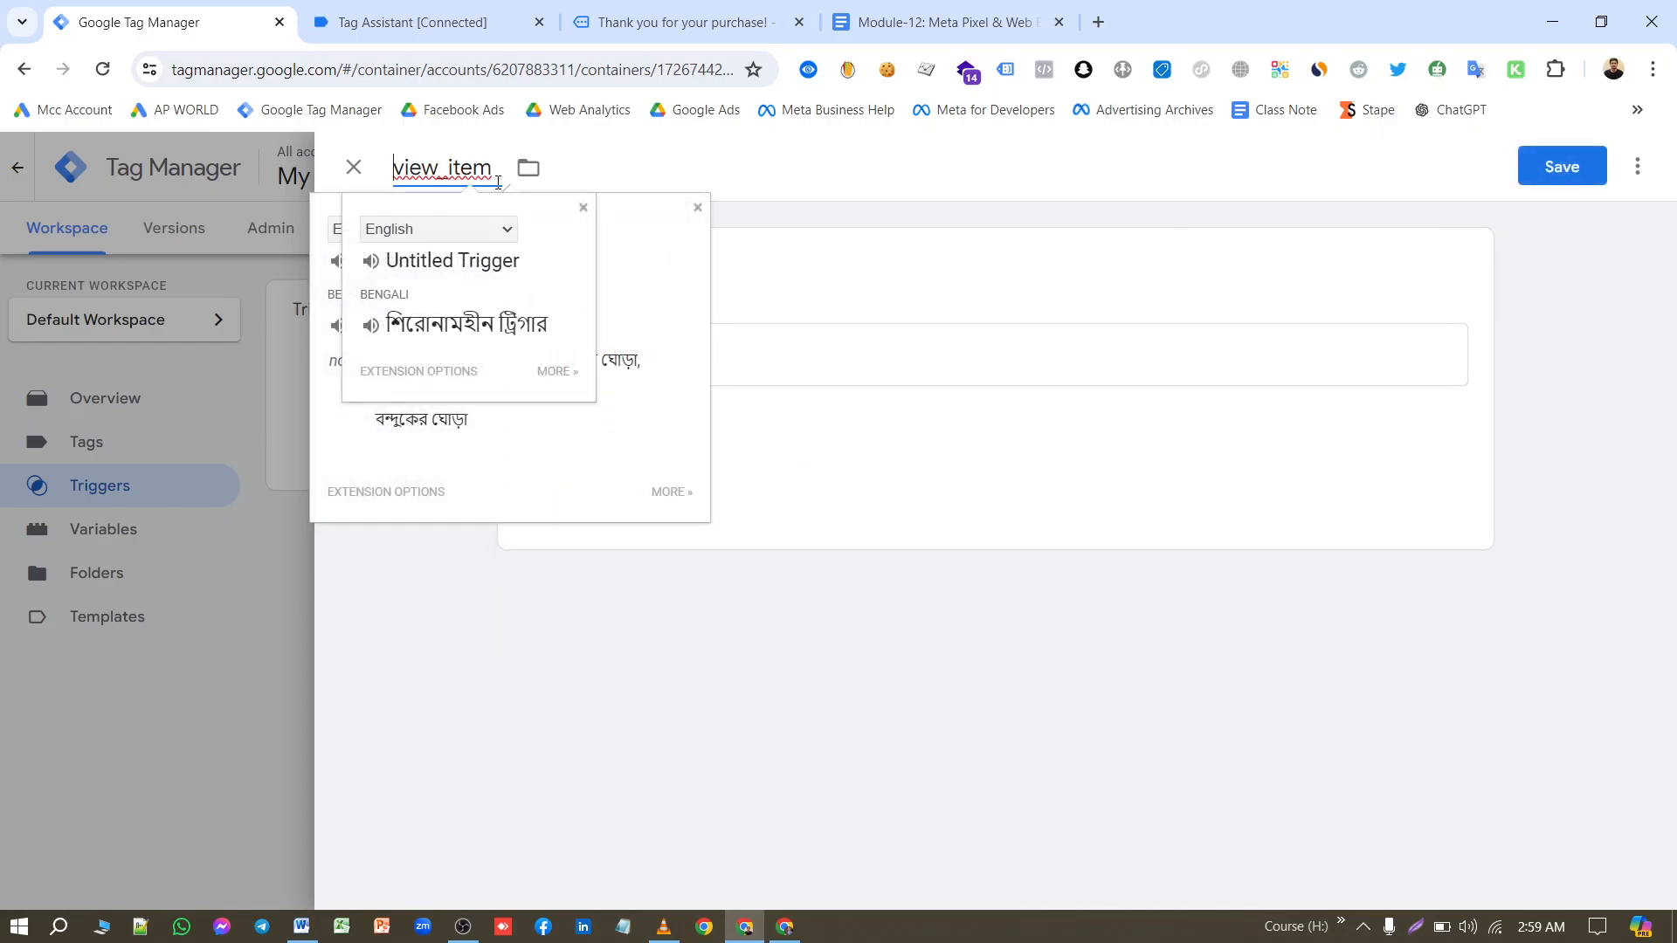
{"action": "left_click", "coordinate": [1561, 166]}
Step: Open the add_to_cart event in Tag Assistant and copy its event name from the API call
{"action": "left_click", "coordinate": [479, 25]}
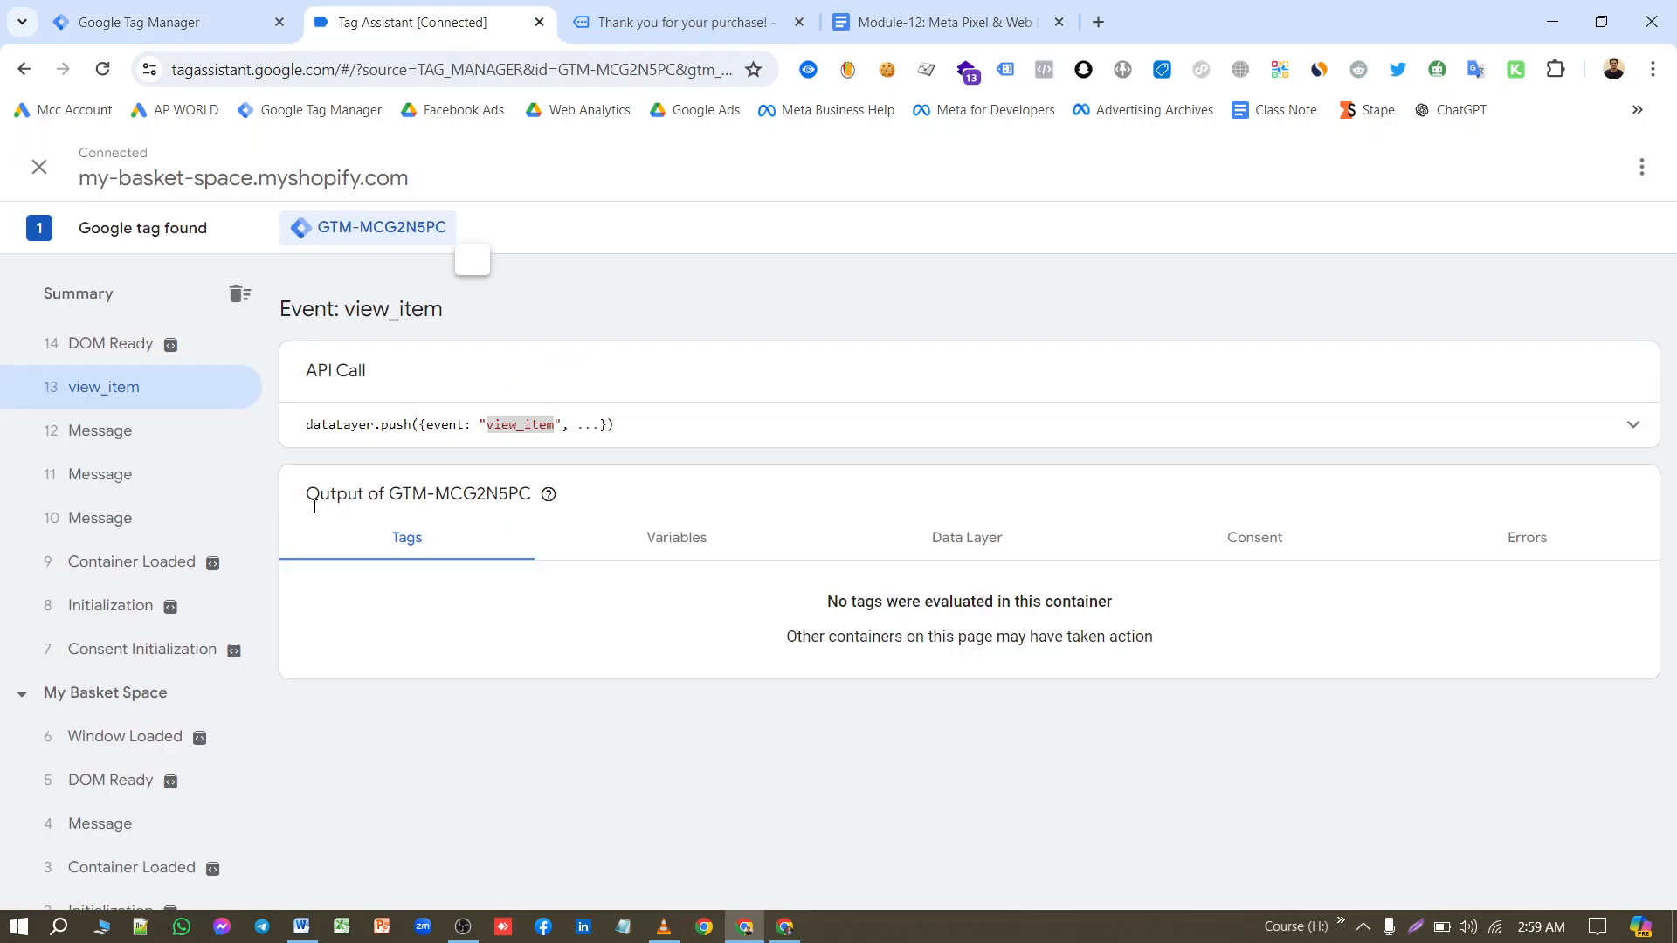
{"action": "scroll", "coordinate": [153, 559], "scroll_direction": "up", "scroll_amount": 5}
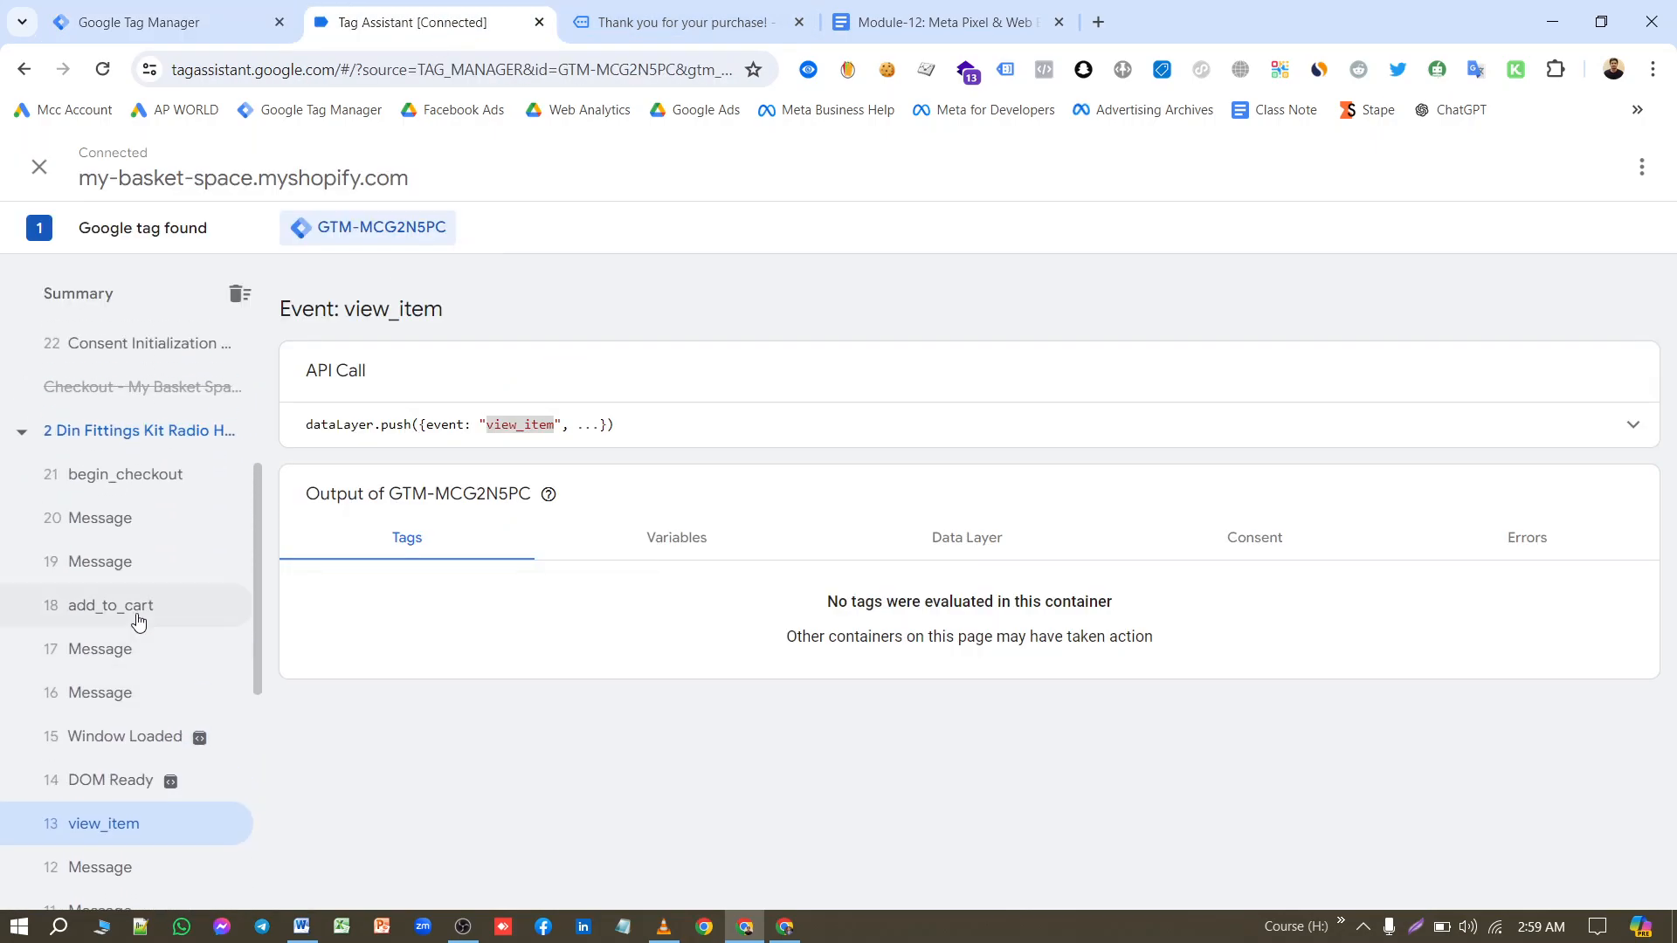
{"action": "left_click", "coordinate": [131, 612]}
{"action": "double_click", "coordinate": [524, 424]}
{"action": "key", "text": "ctrl+c"}
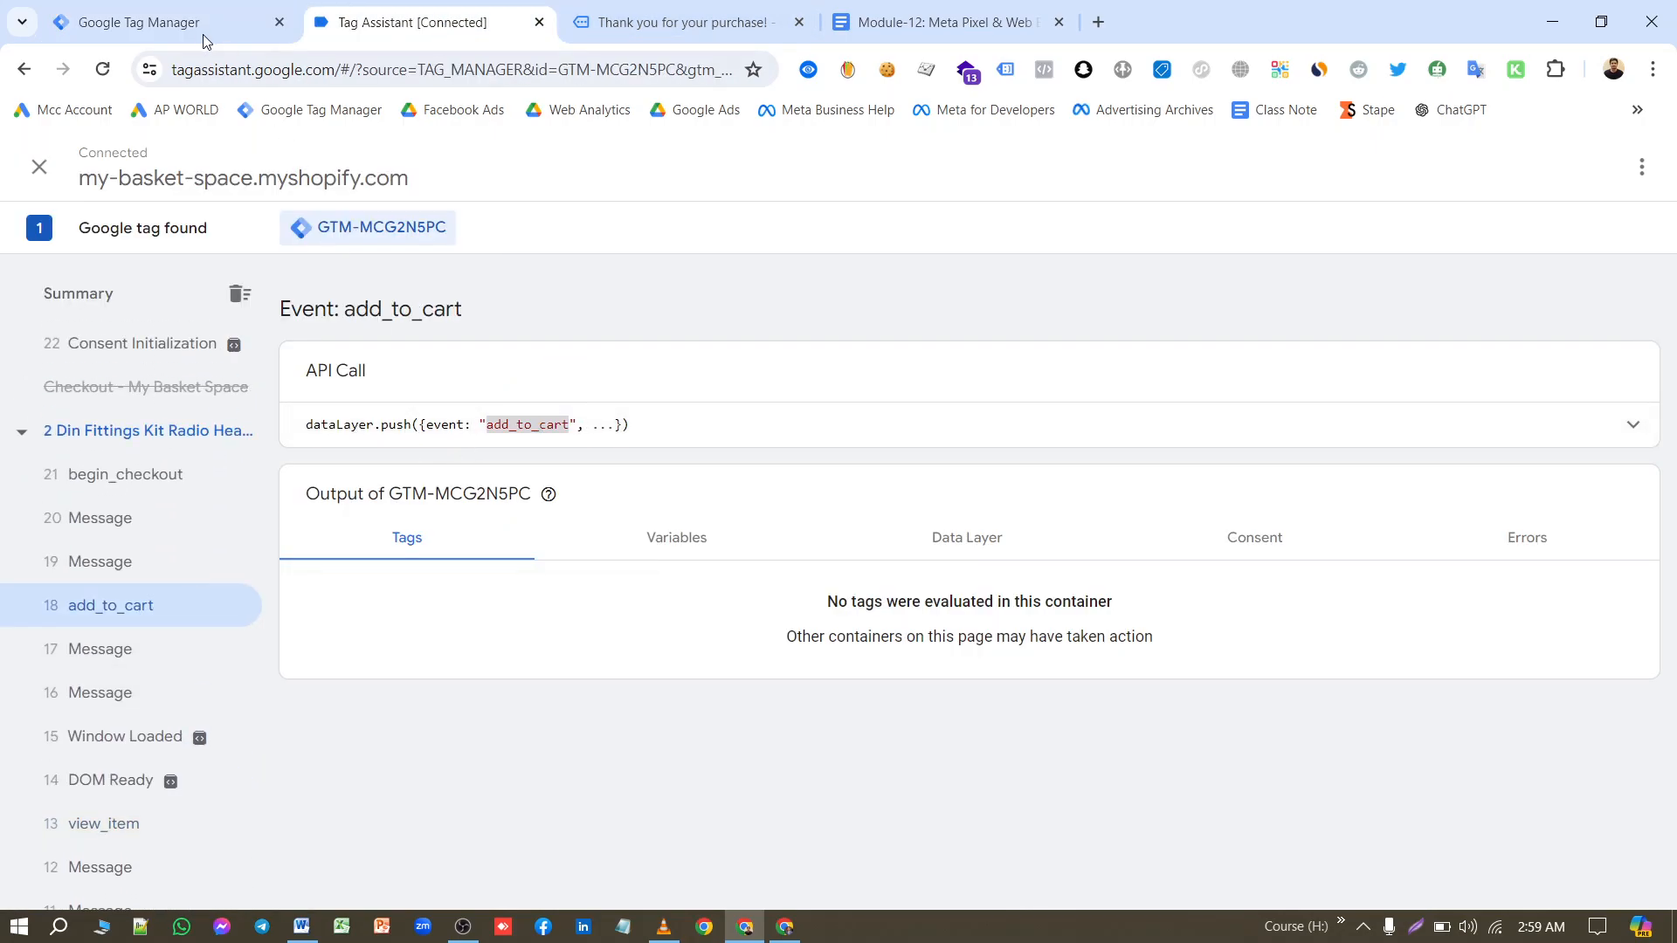
Step: In Tag Manager, create and save a Custom Event trigger named add_to_cart with add_to_cart as its event name
{"action": "left_click", "coordinate": [199, 29]}
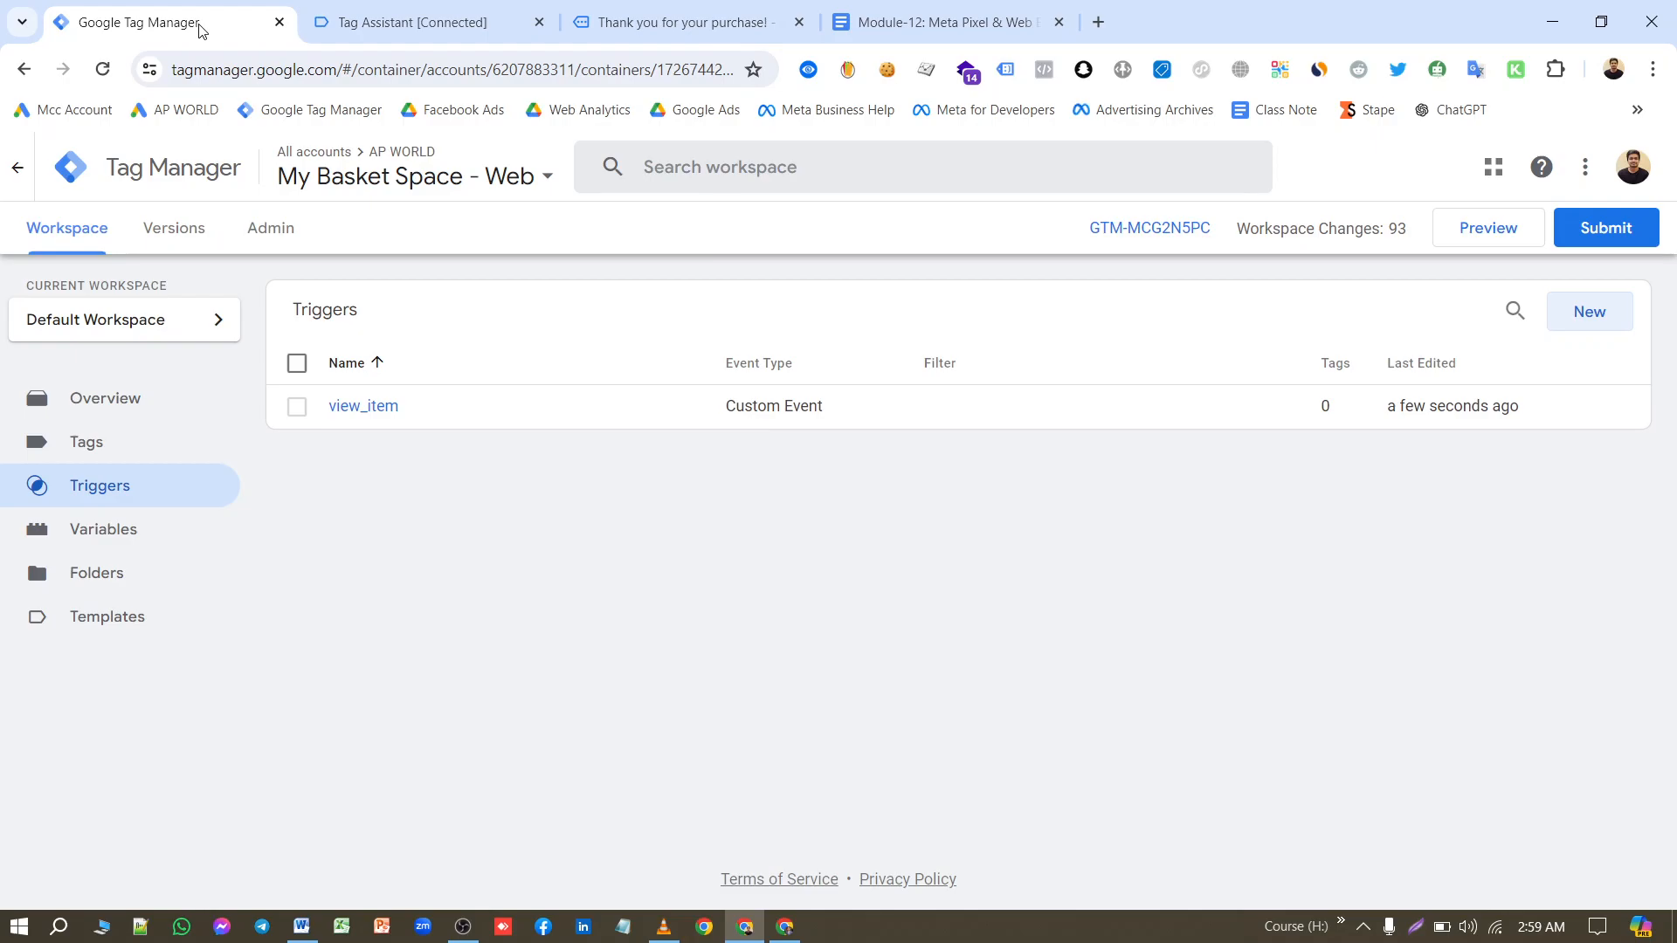
{"action": "left_click", "coordinate": [1605, 318]}
{"action": "left_click", "coordinate": [1172, 378]}
{"action": "scroll", "coordinate": [1136, 636], "scroll_direction": "down", "scroll_amount": 5}
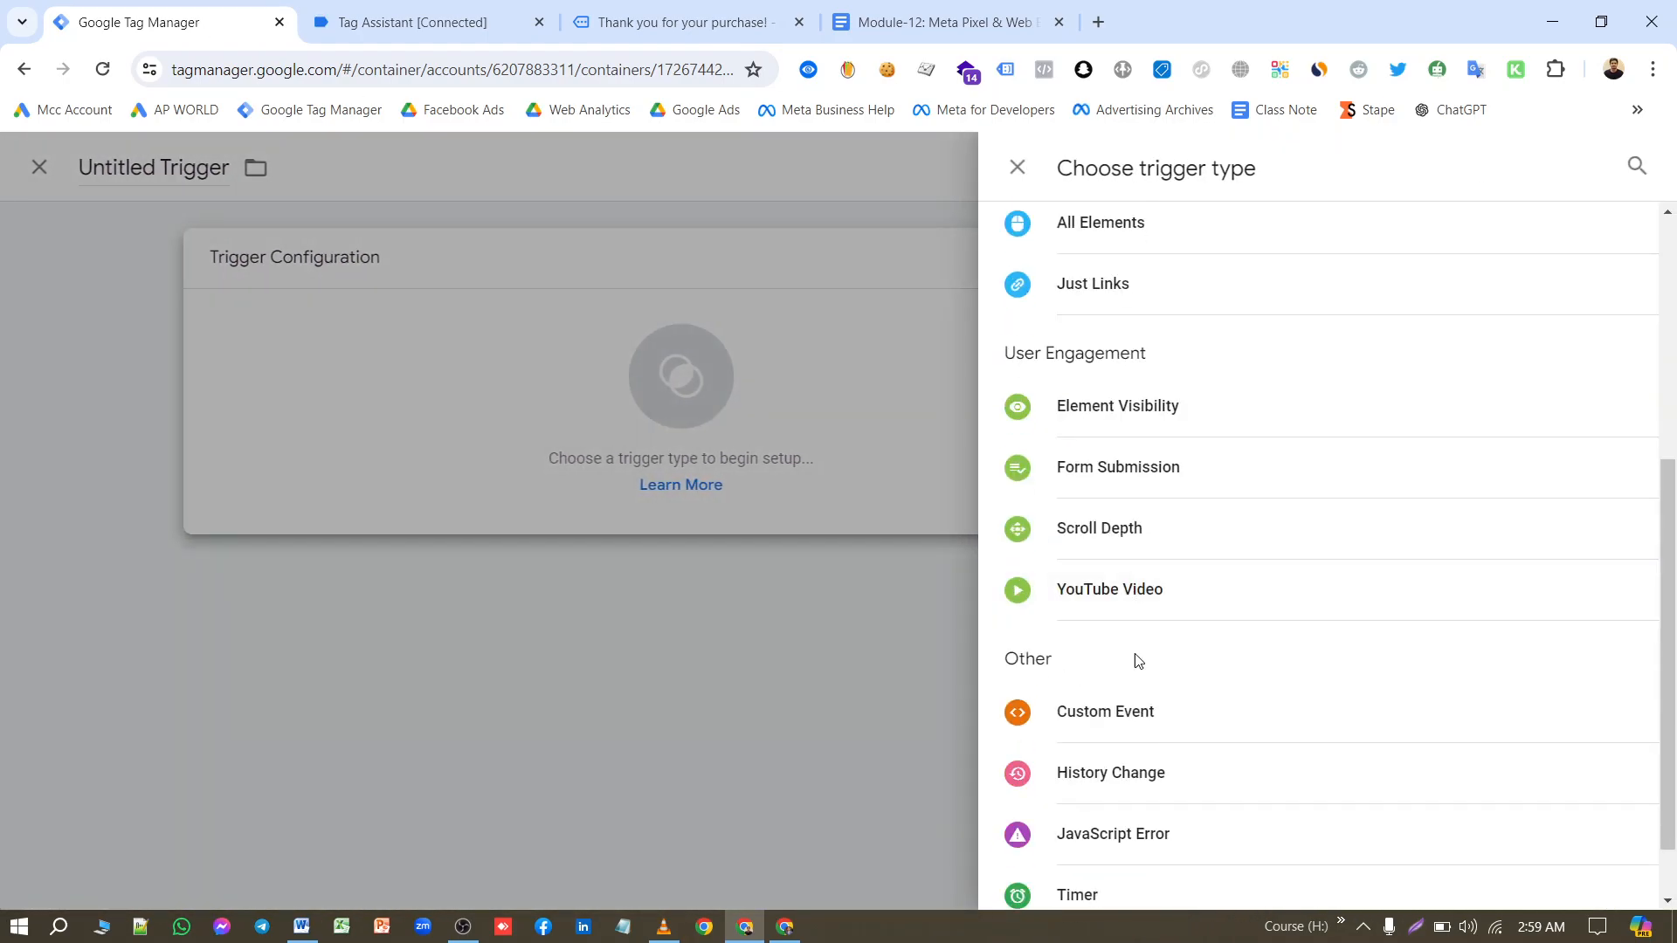
{"action": "left_click", "coordinate": [1105, 711]}
{"action": "left_click", "coordinate": [644, 472]}
{"action": "key", "text": "ctrl+v"}
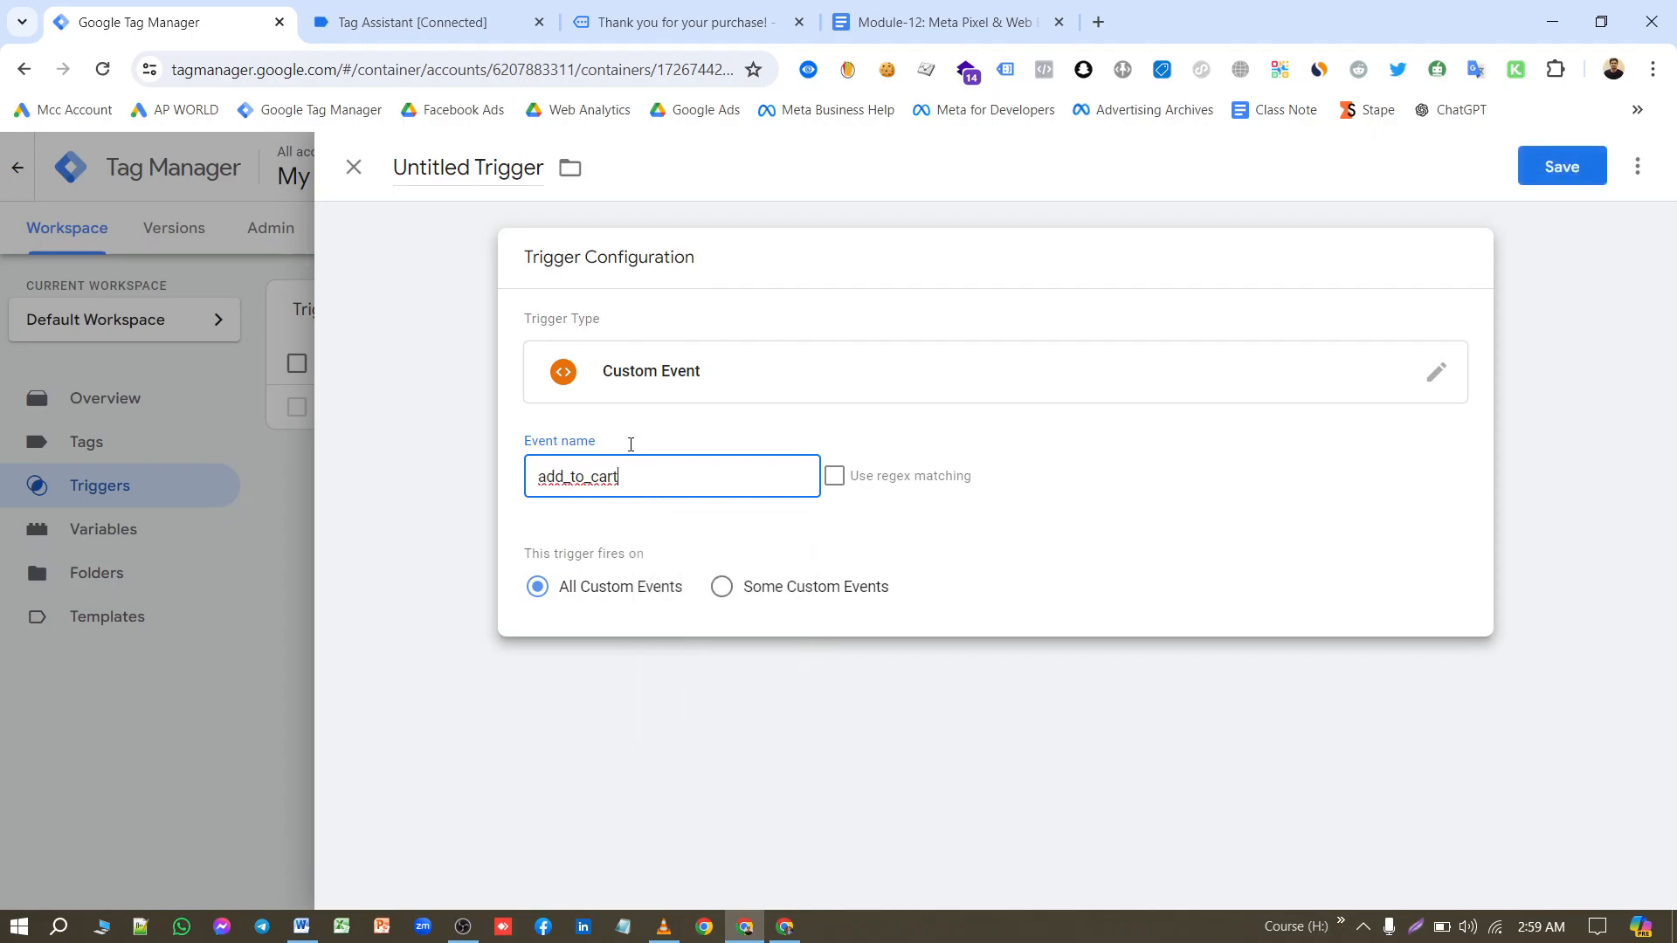
{"action": "double_click", "coordinate": [515, 167]}
{"action": "key", "text": "ctrl+a"}
{"action": "key", "text": "ctrl+v"}
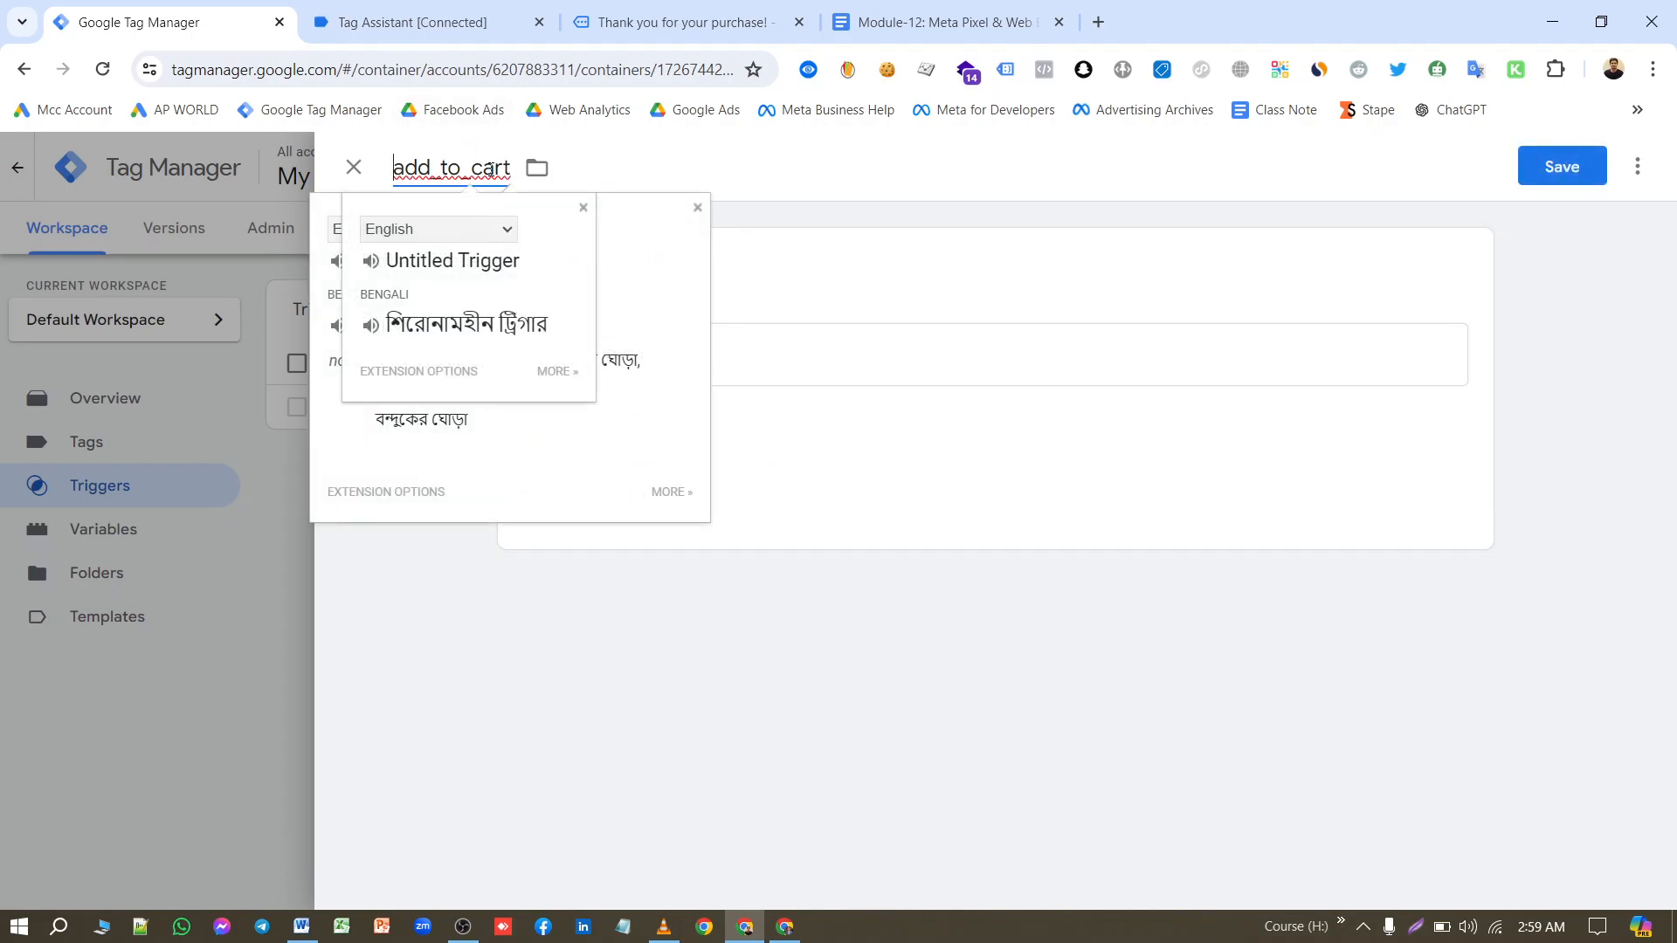
{"action": "left_click", "coordinate": [1562, 166]}
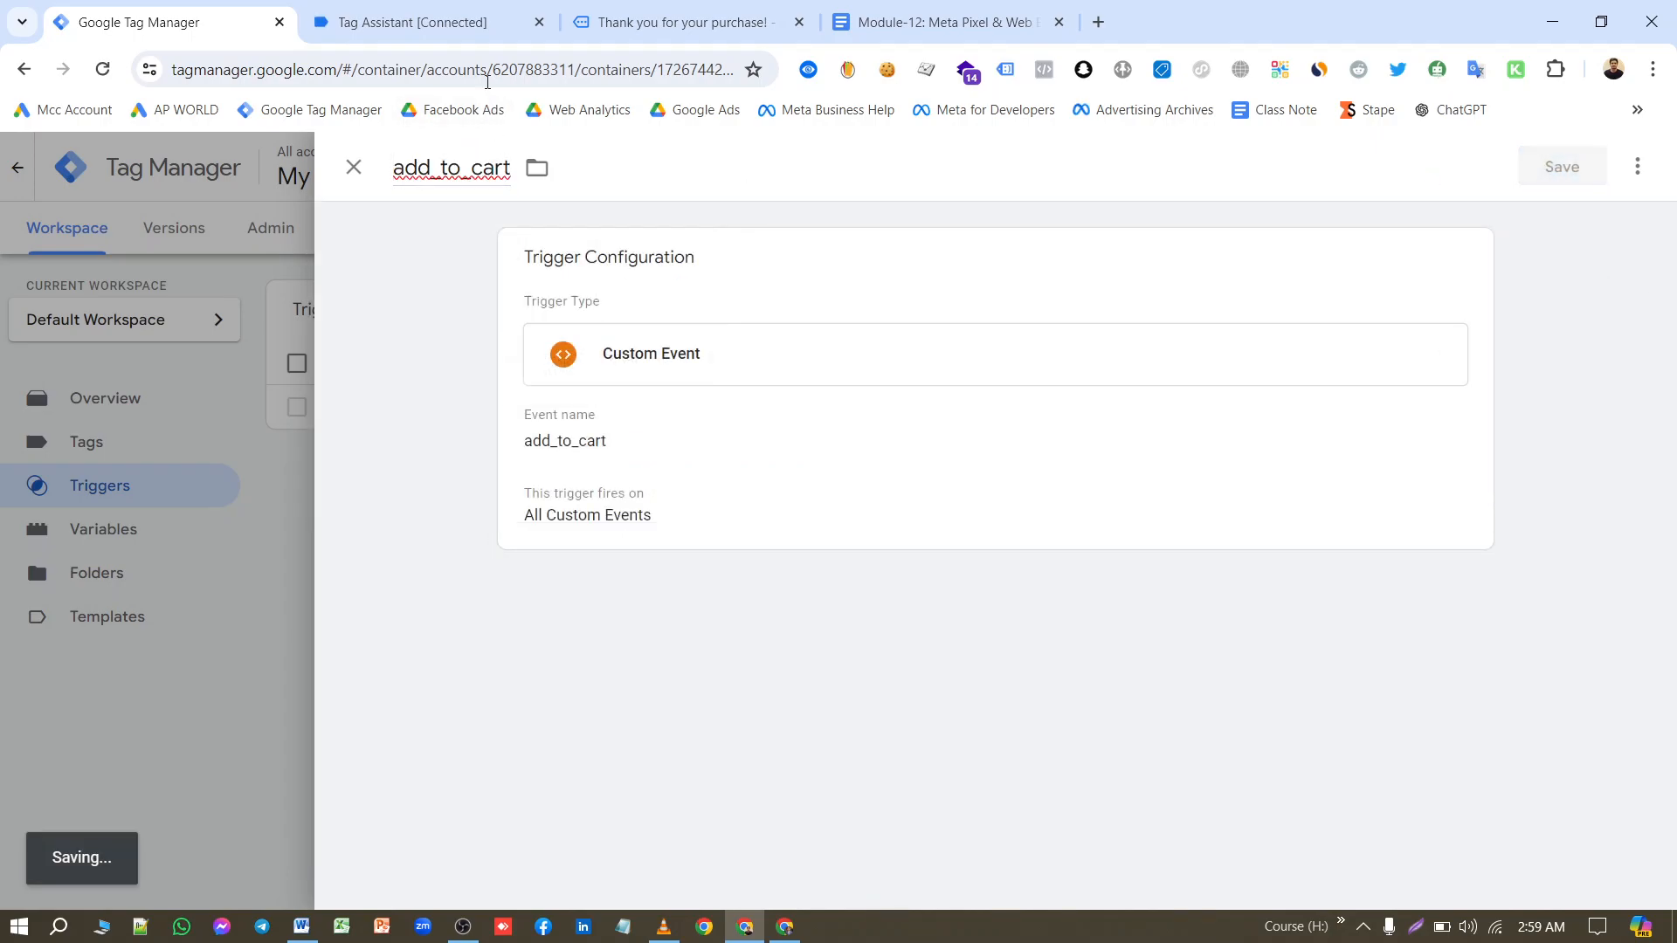
Step: Open the begin_checkout event in Tag Assistant and copy its event name from the API call
{"action": "left_click", "coordinate": [399, 18]}
{"action": "scroll", "coordinate": [122, 576], "scroll_direction": "up", "scroll_amount": 1}
{"action": "left_click", "coordinate": [128, 582]}
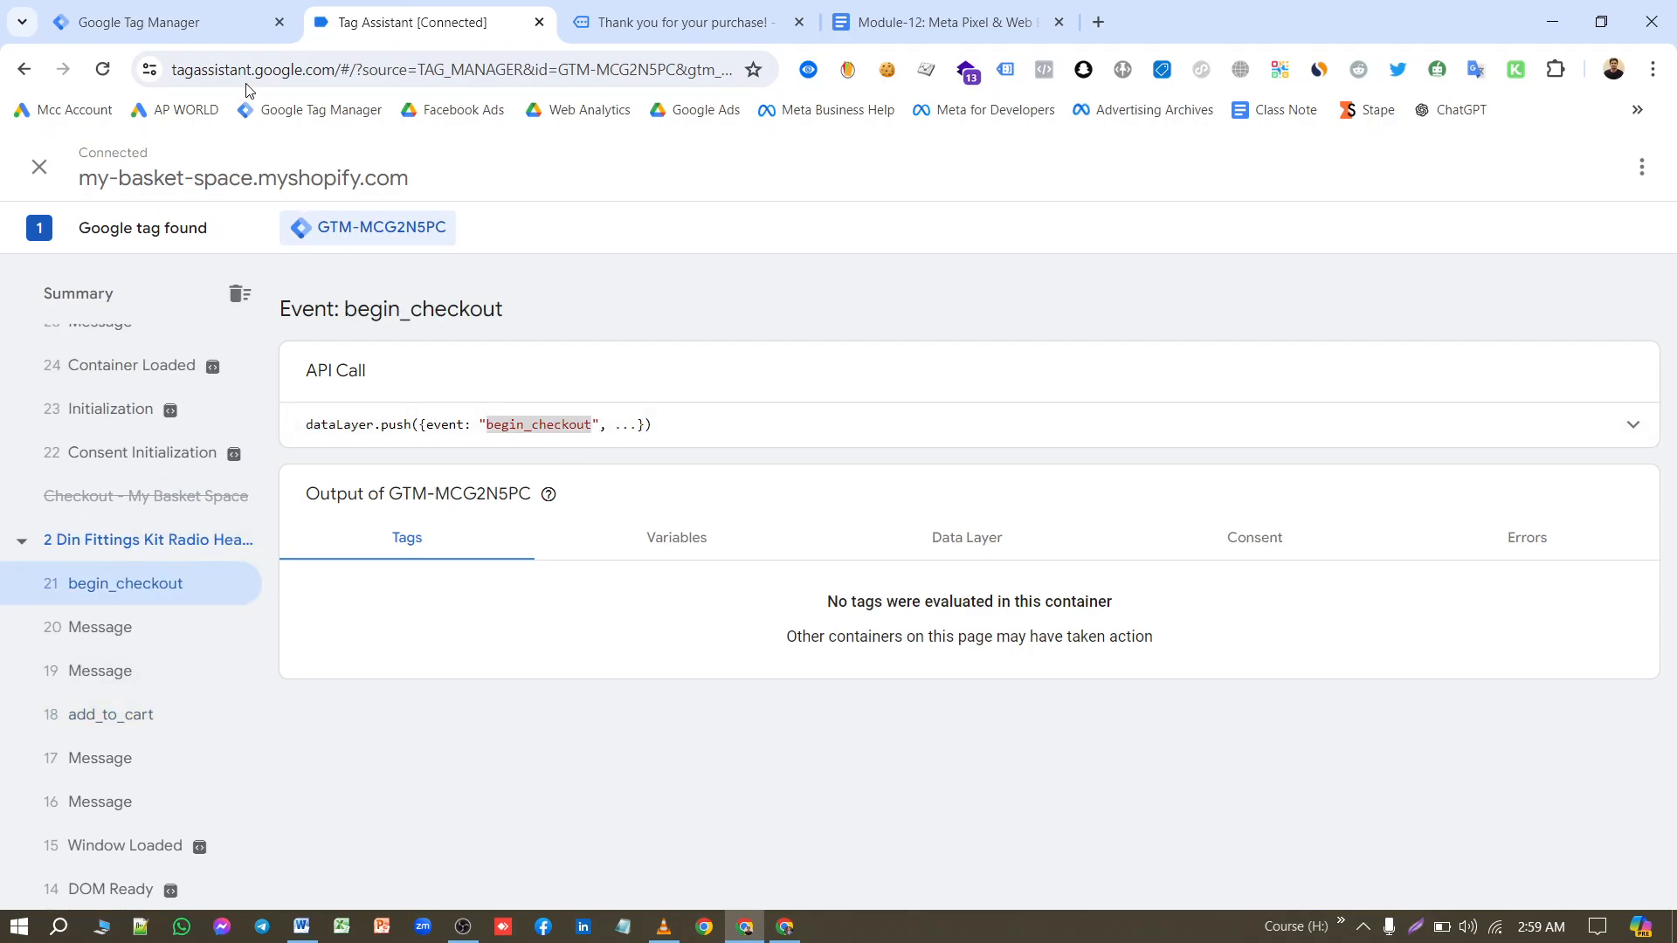
Step: In Tag Manager, create and save a Custom Event trigger named begin_checkout with begin_checkout as its event name
{"action": "left_click", "coordinate": [178, 20]}
{"action": "left_click", "coordinate": [1576, 316]}
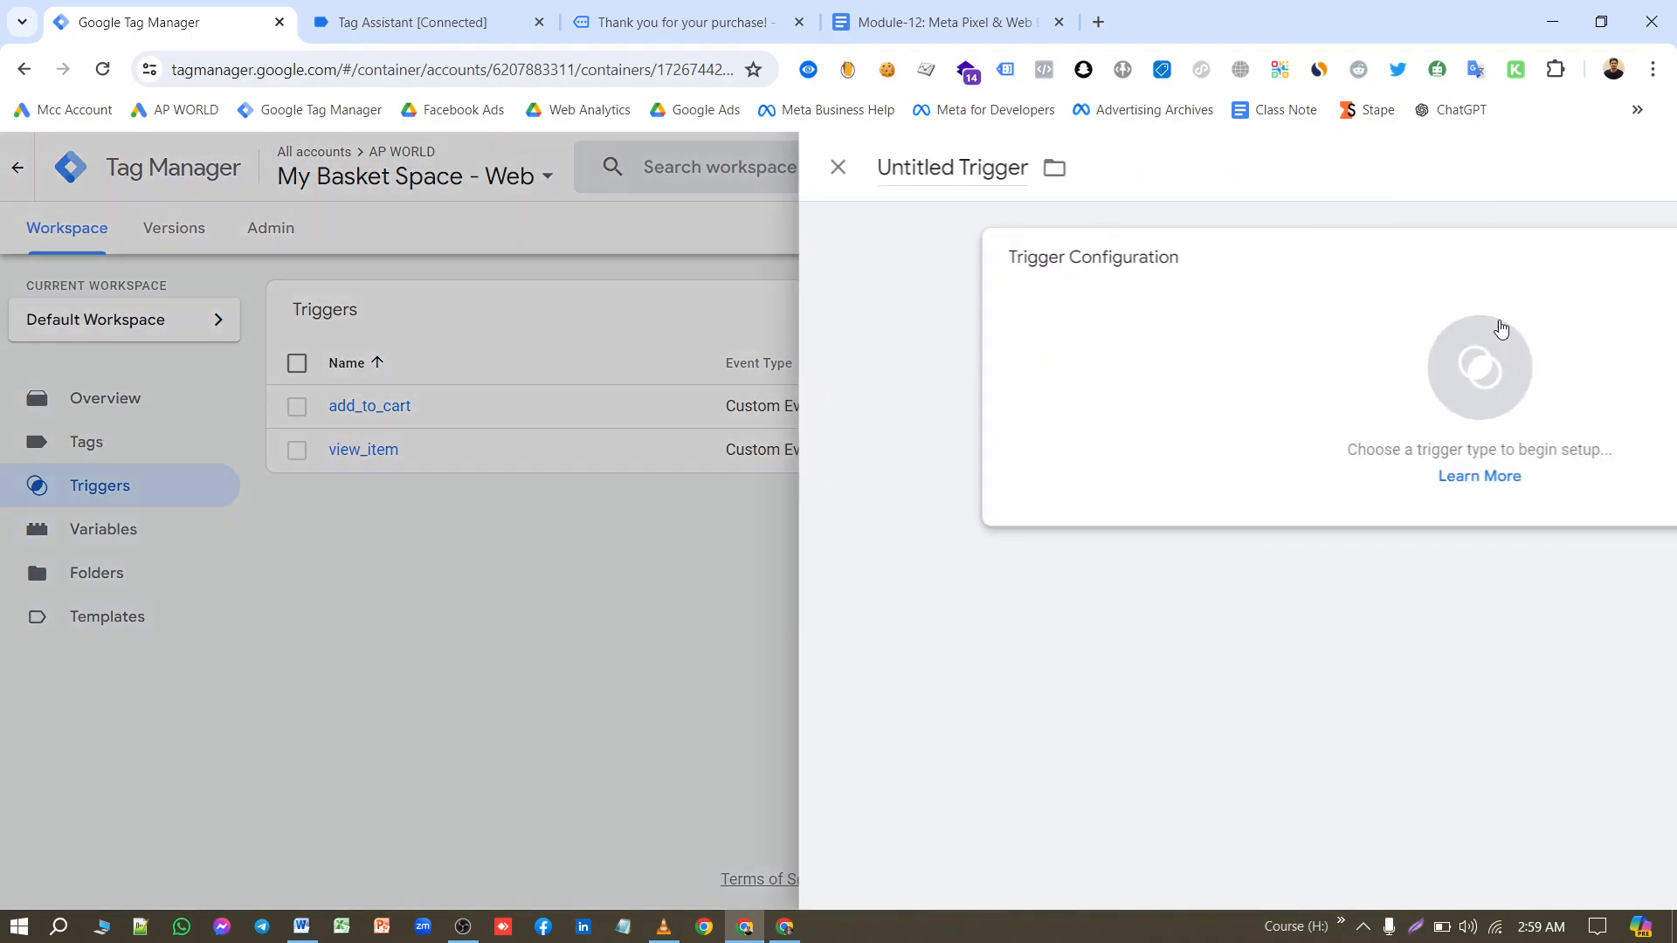
{"action": "left_click", "coordinate": [1232, 315]}
{"action": "scroll", "coordinate": [1158, 790], "scroll_direction": "down", "scroll_amount": 3}
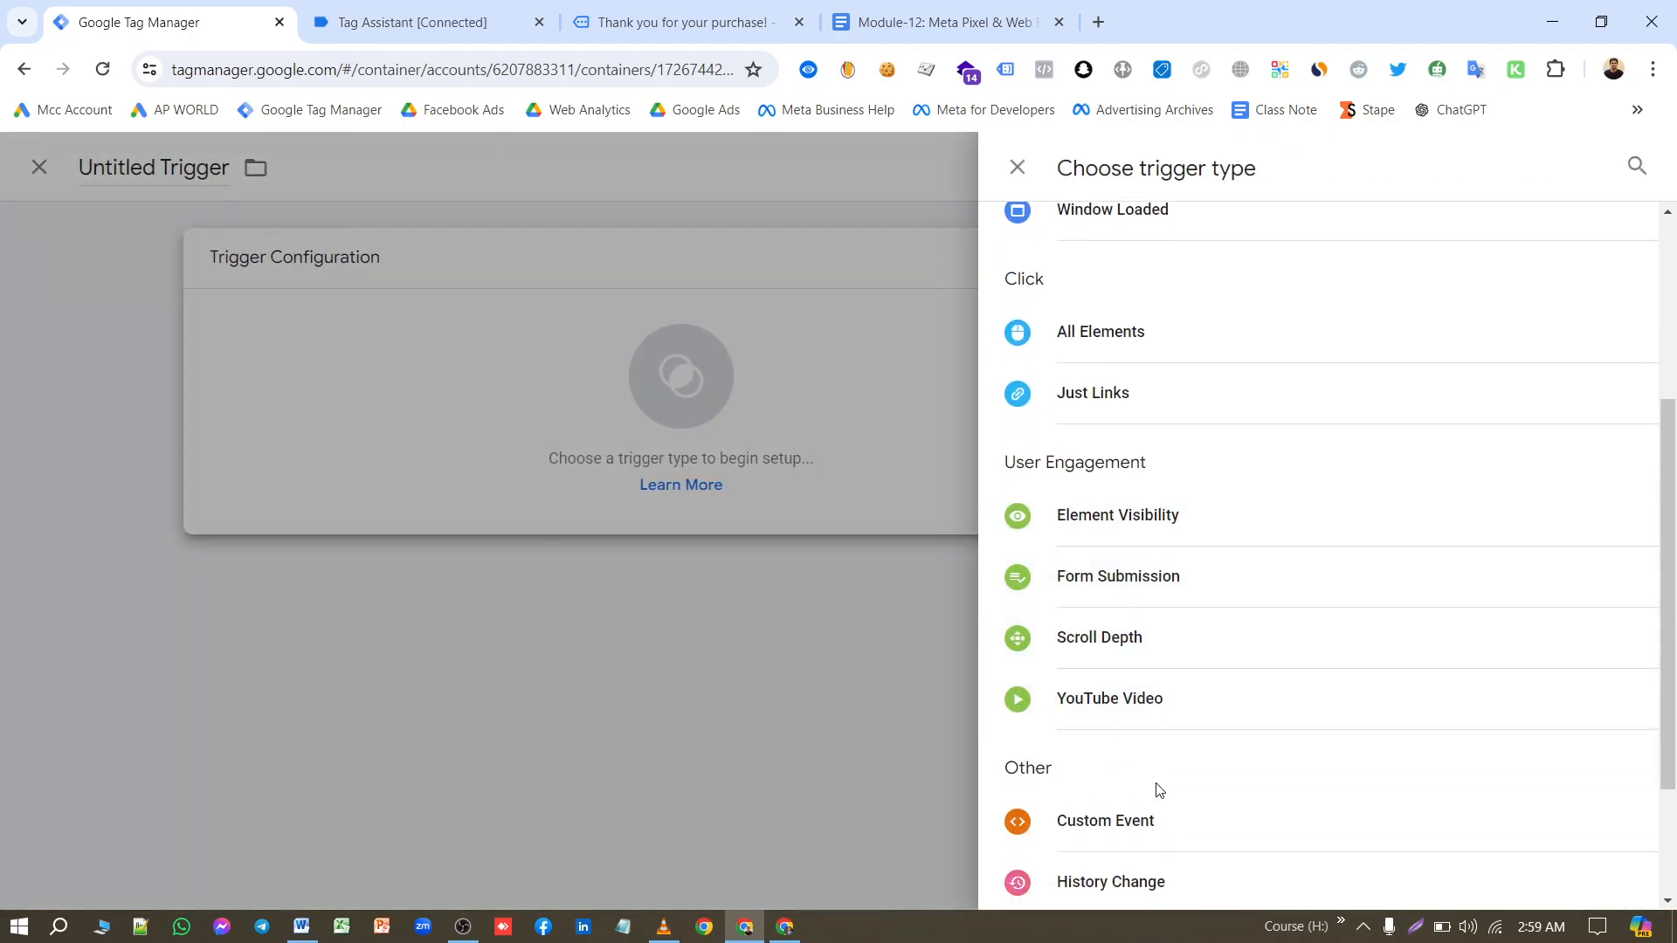
{"action": "left_click", "coordinate": [1170, 829]}
{"action": "left_click", "coordinate": [642, 470]}
{"action": "type", "text": "begin_checkout"}
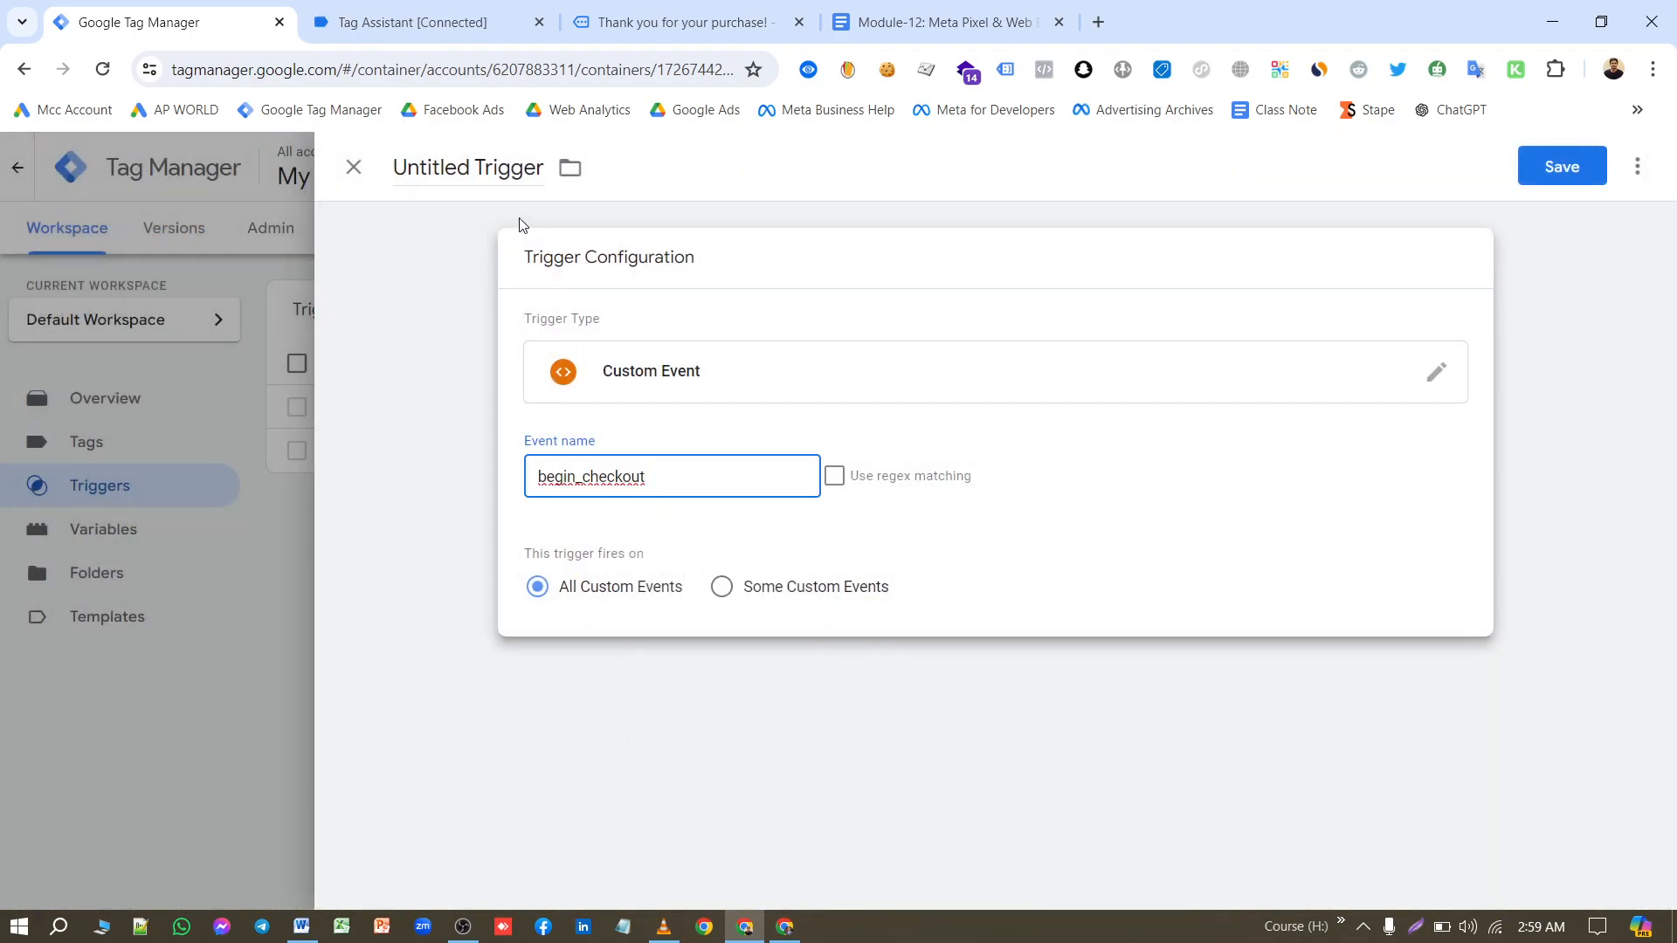
{"action": "triple_click", "coordinate": [511, 167]}
{"action": "type", "text": "begin_checkout"}
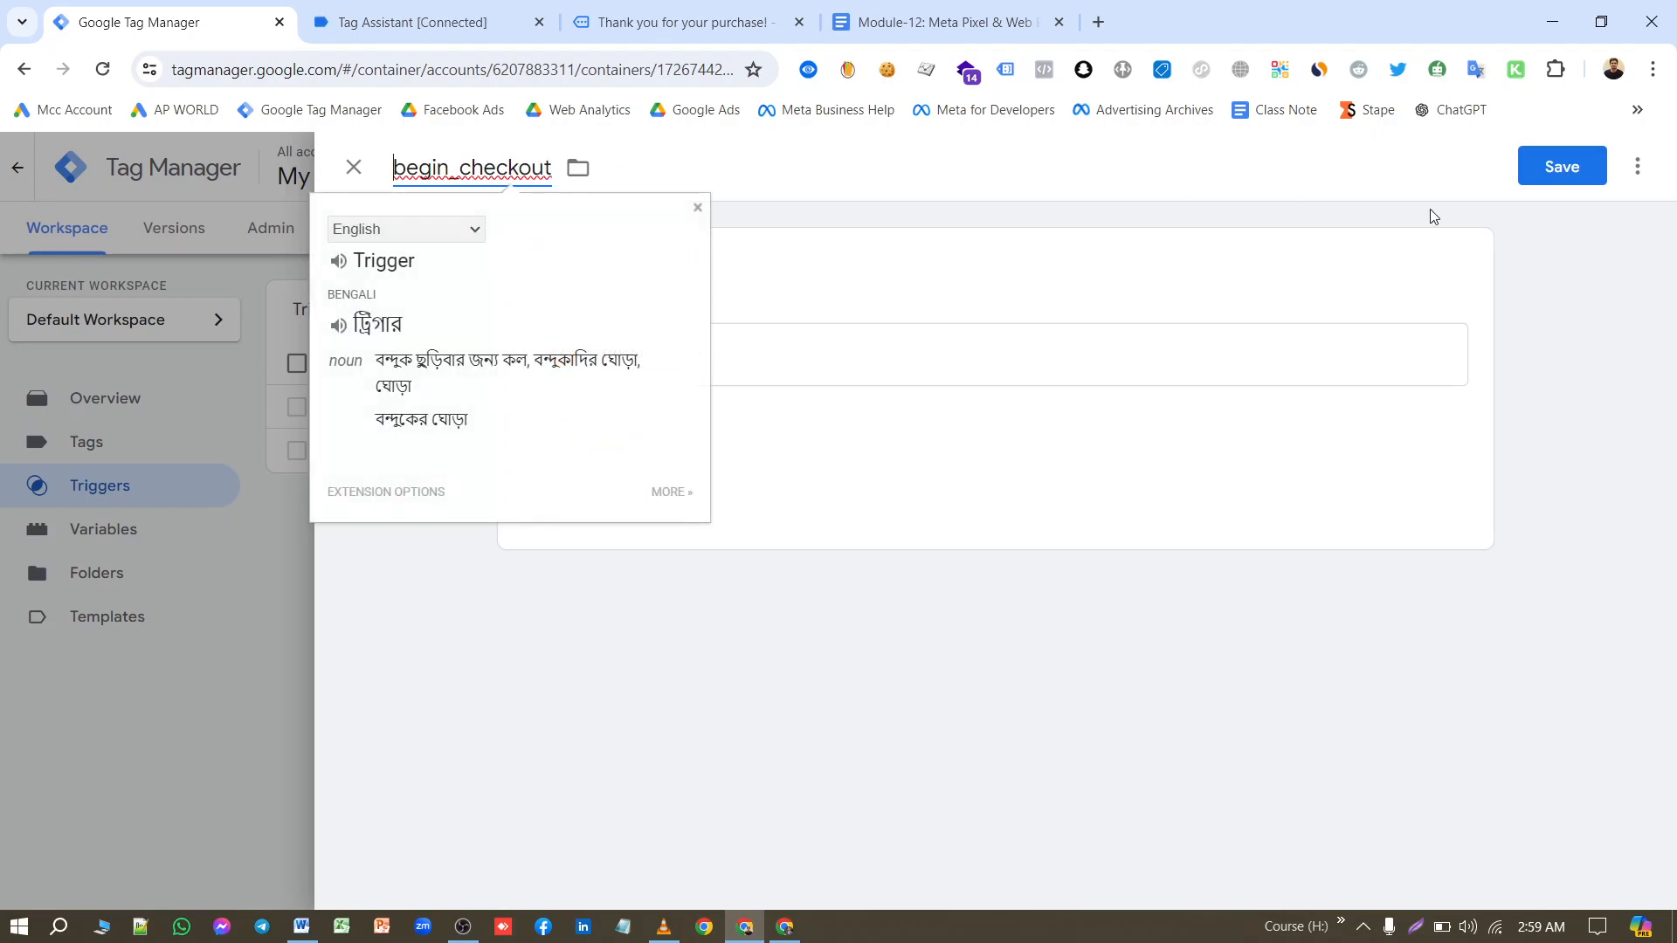
{"action": "left_click", "coordinate": [1590, 167]}
Step: Open the purchase event in Tag Assistant and copy its event name from the API call
{"action": "left_click", "coordinate": [463, 23]}
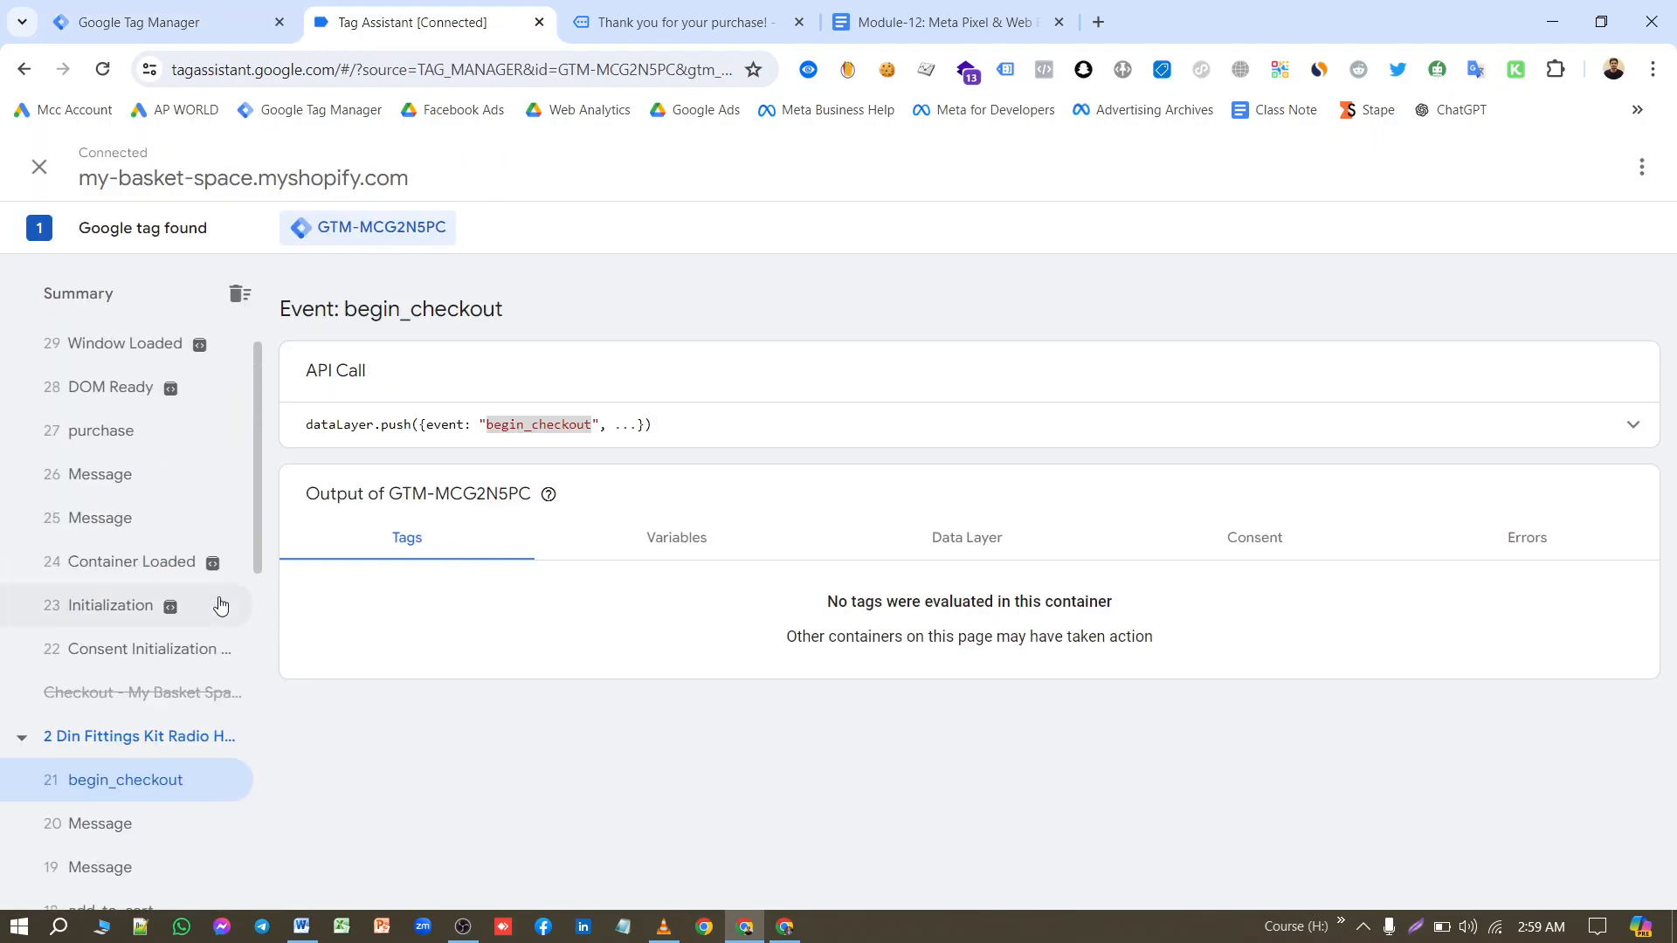
{"action": "left_click", "coordinate": [128, 450]}
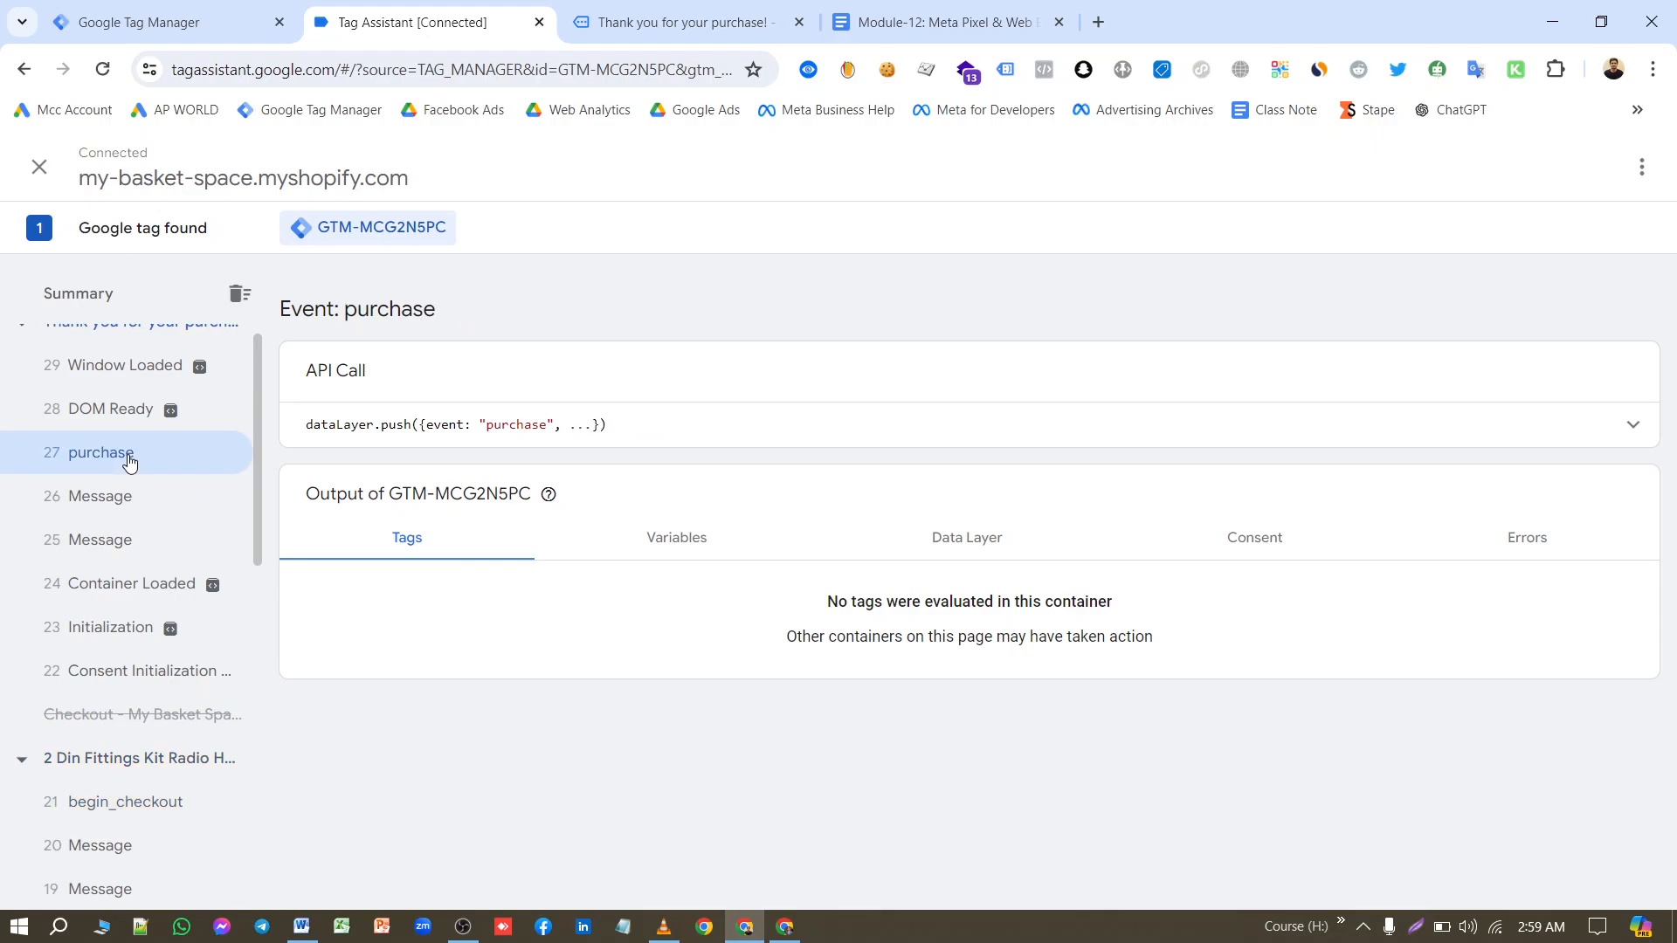
{"action": "double_click", "coordinate": [524, 426]}
{"action": "key", "text": "ctrl+c"}
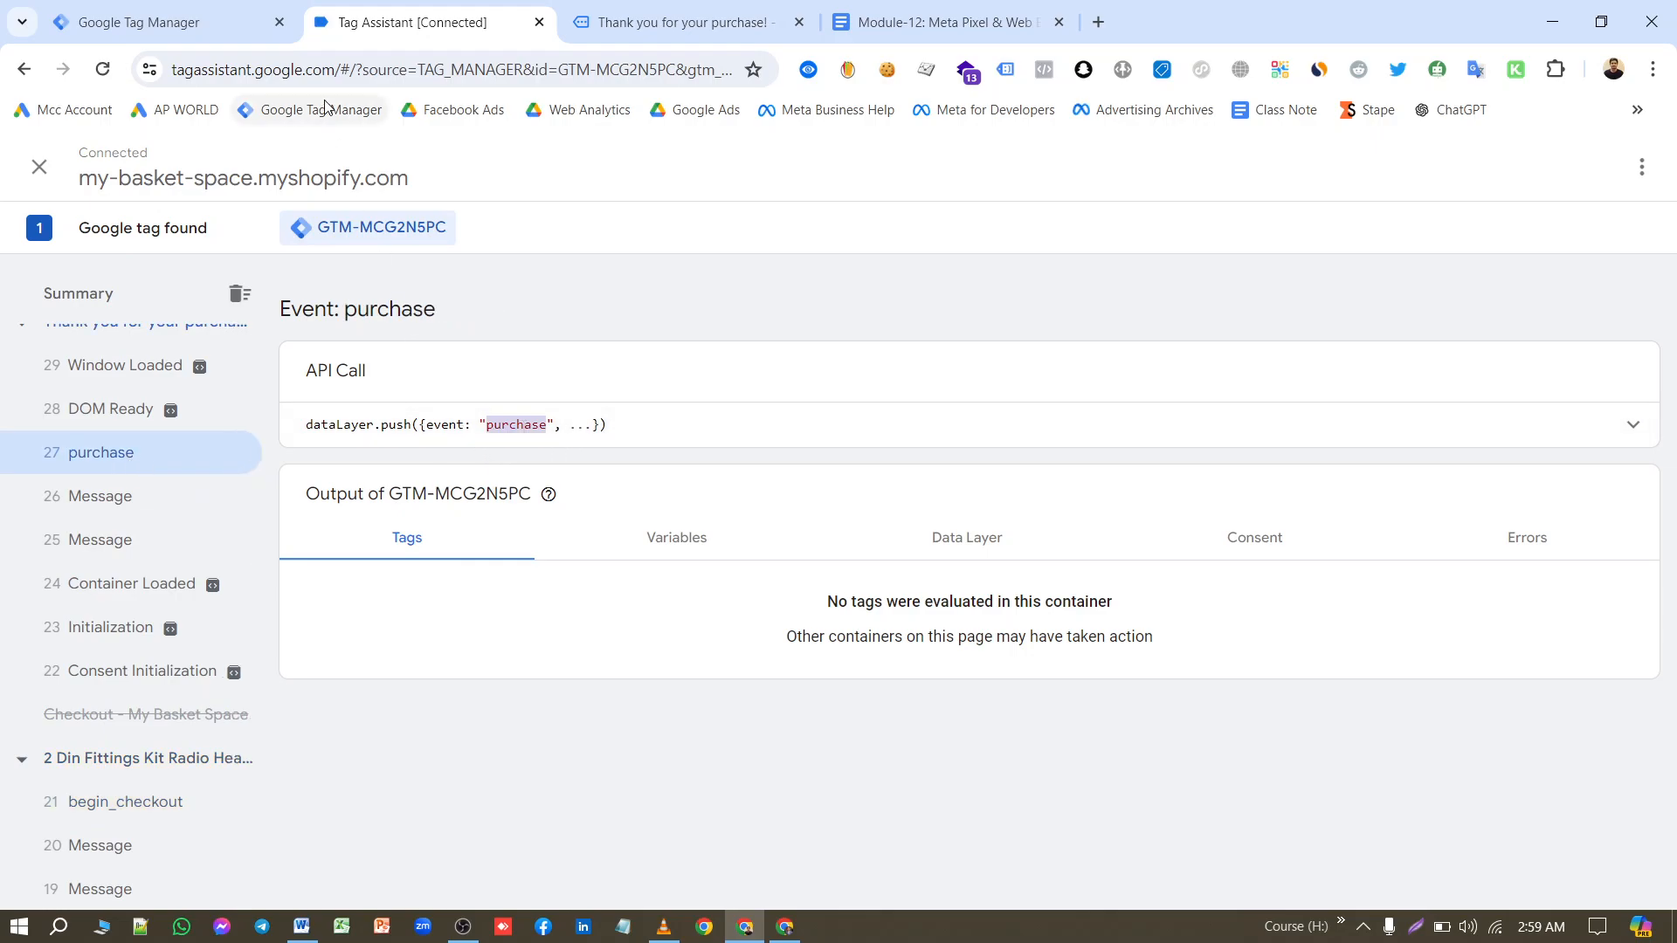
Step: In Tag Manager, create and save a Custom Event trigger named purchase with purchase as its event name
{"action": "left_click", "coordinate": [214, 10]}
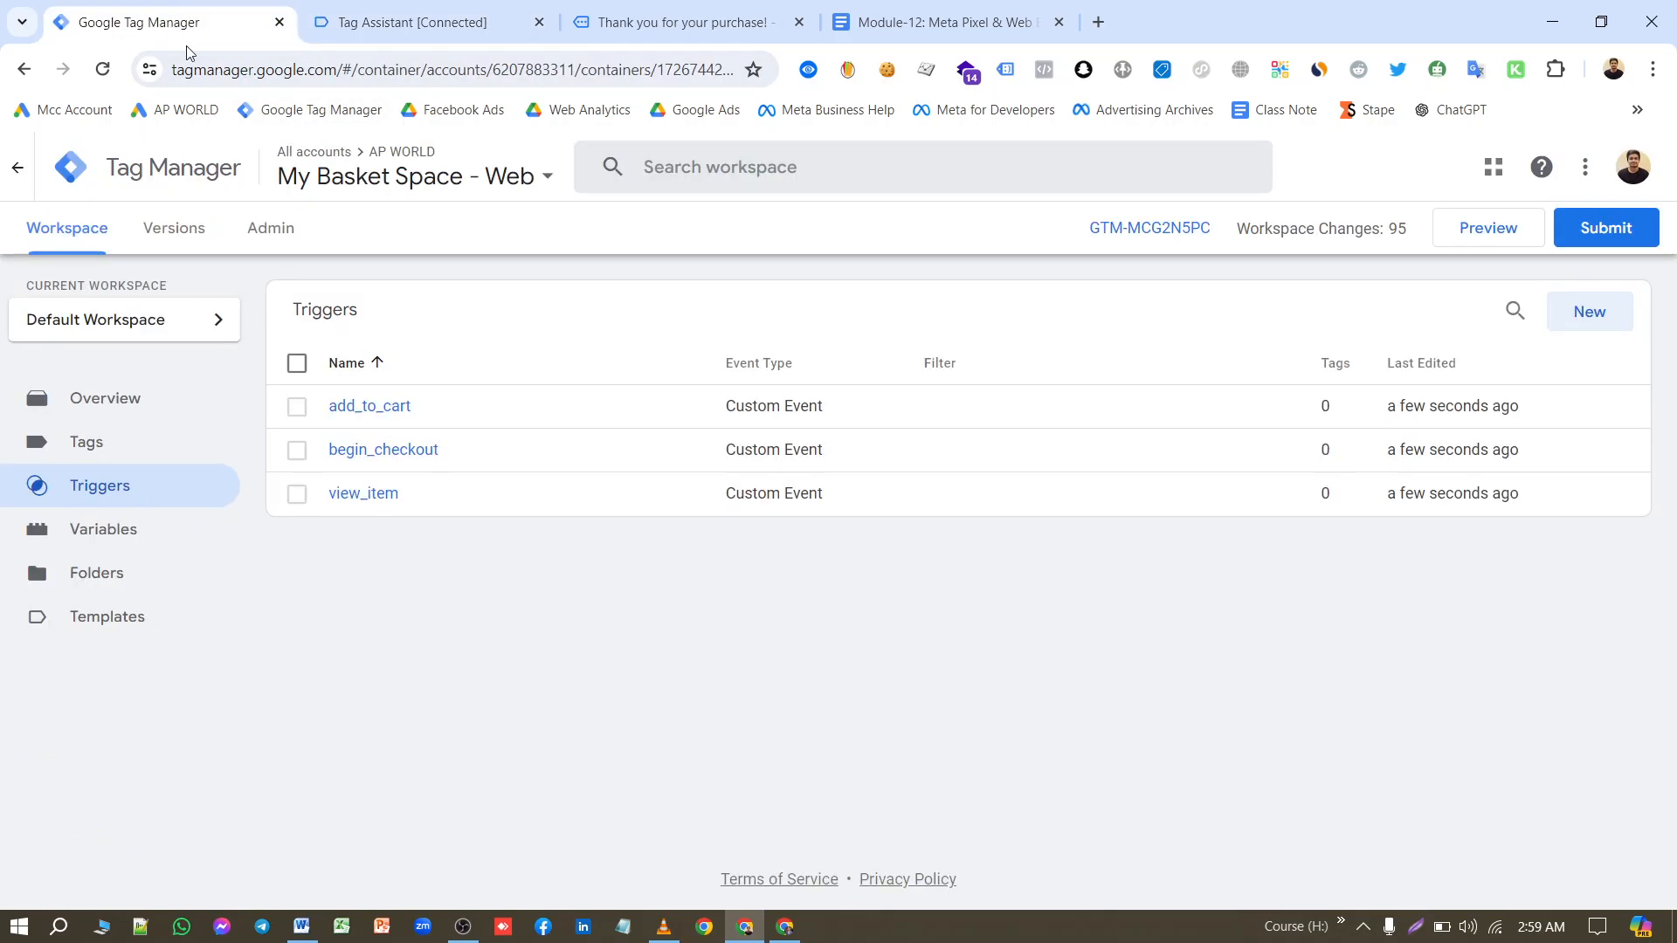
{"action": "left_click", "coordinate": [1608, 315]}
{"action": "left_click", "coordinate": [1219, 332]}
{"action": "scroll", "coordinate": [1240, 489], "scroll_direction": "down", "scroll_amount": 5}
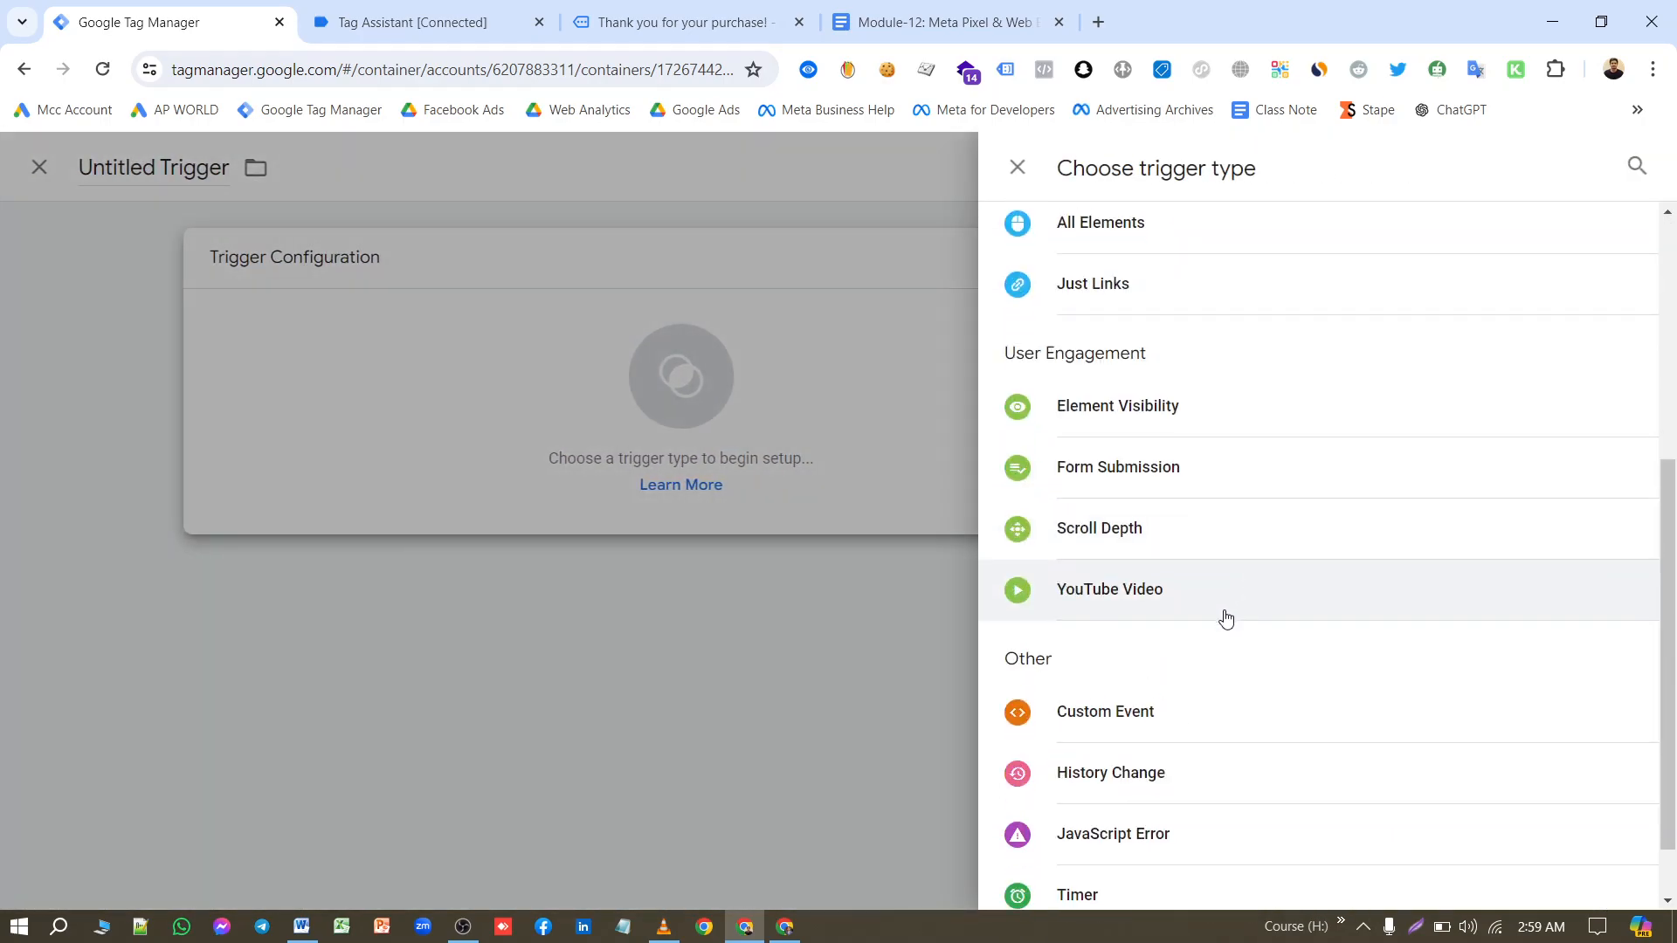
{"action": "left_click", "coordinate": [1126, 723]}
{"action": "left_click", "coordinate": [655, 476]}
{"action": "key", "text": "ctrl+v"}
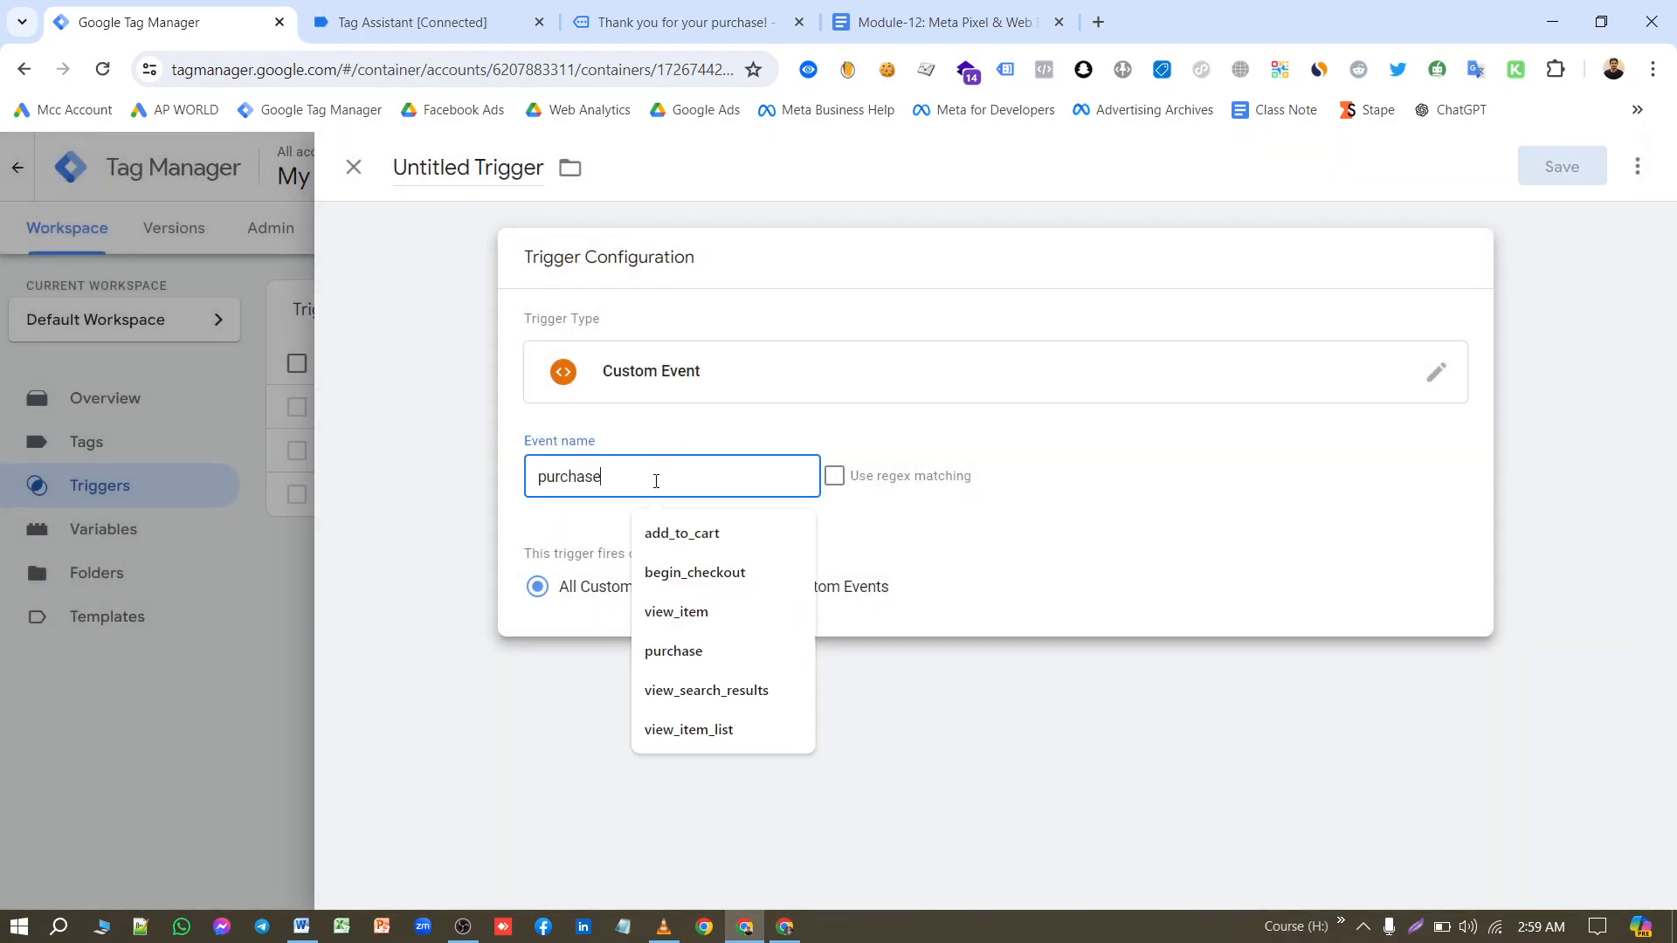
{"action": "triple_click", "coordinate": [520, 169]}
{"action": "key", "text": "ctrl+v"}
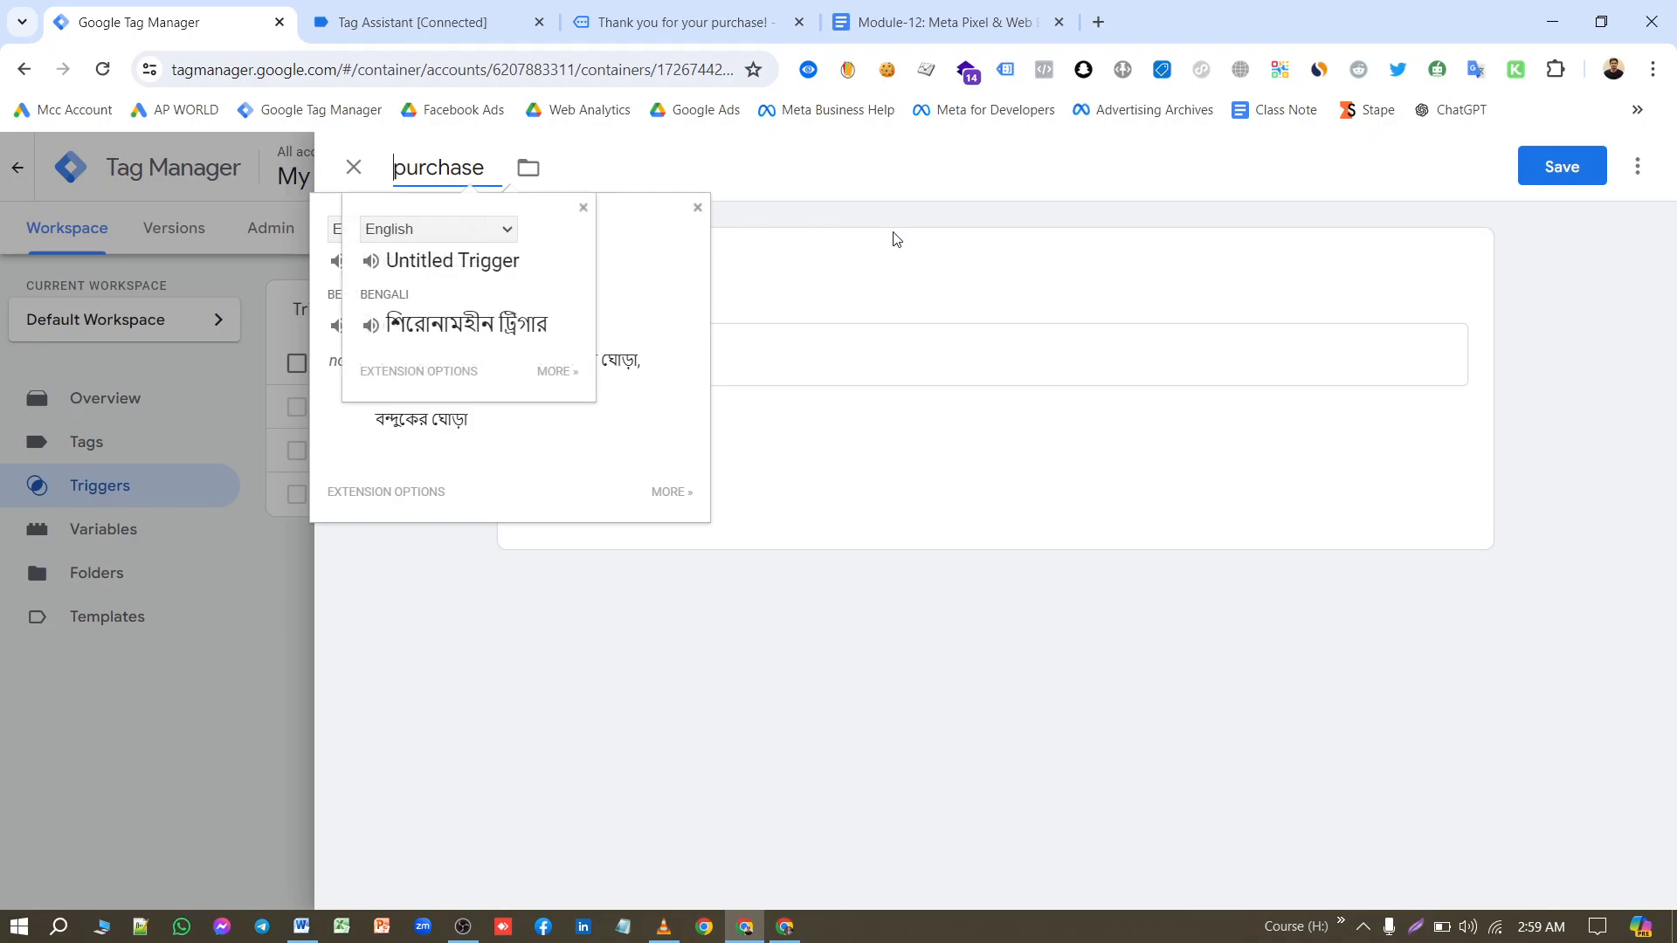
{"action": "left_click", "coordinate": [1566, 165]}
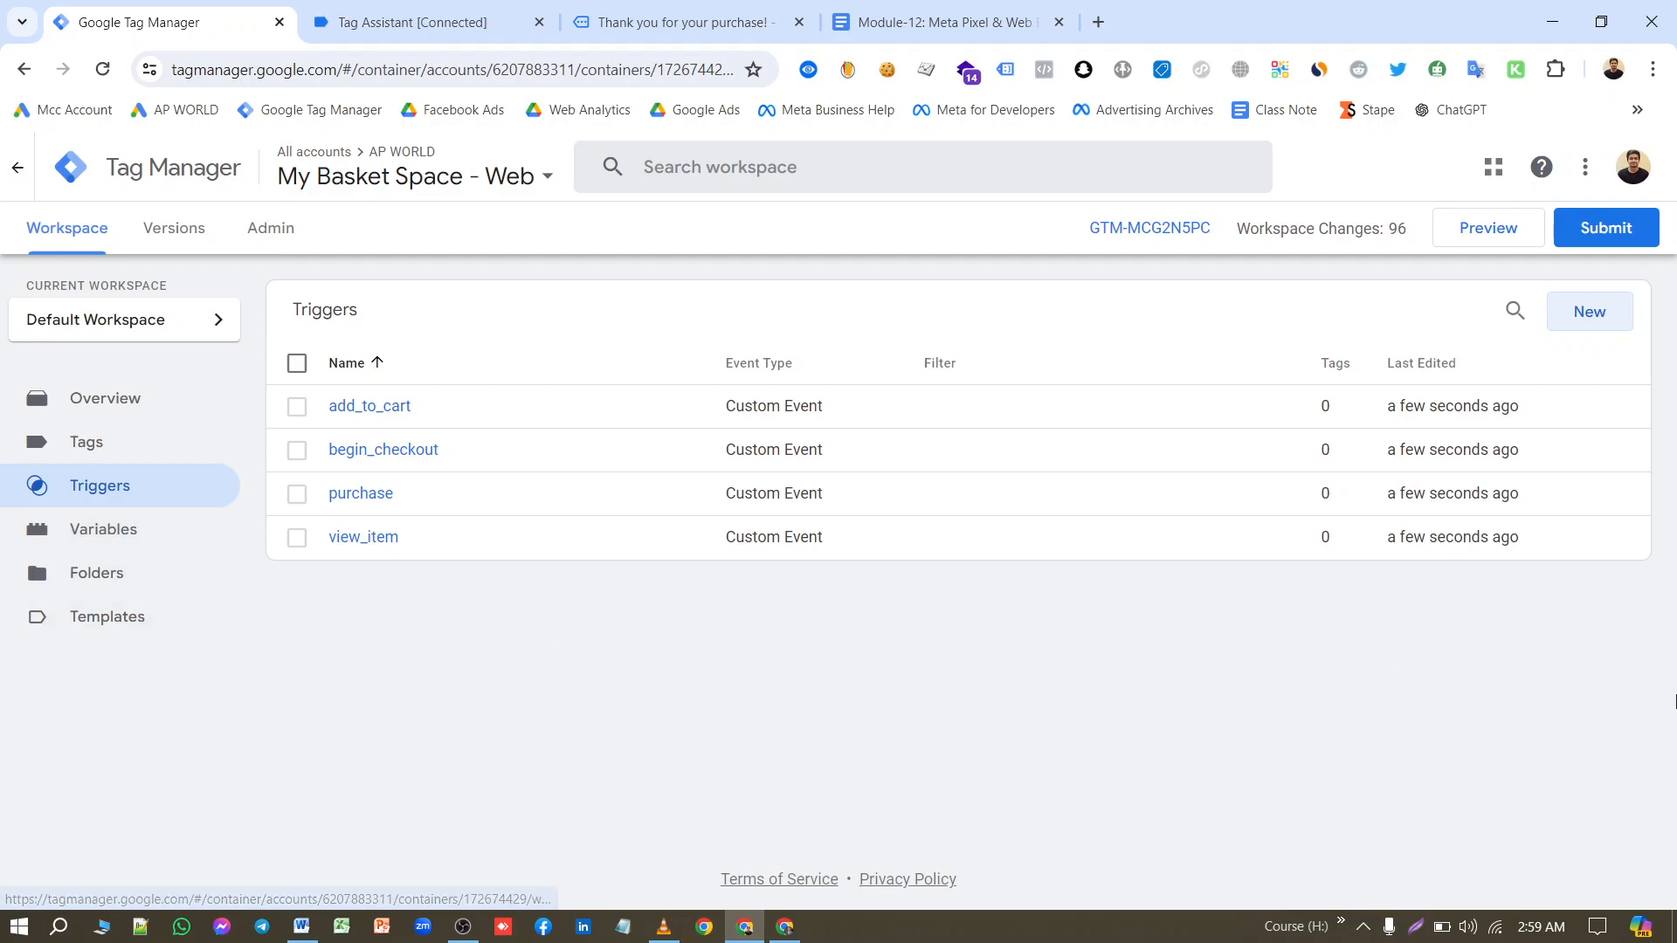
Step: Create a new tag in the container with the Facebook Pixel gallery template as its tag type
{"action": "left_click", "coordinate": [139, 458]}
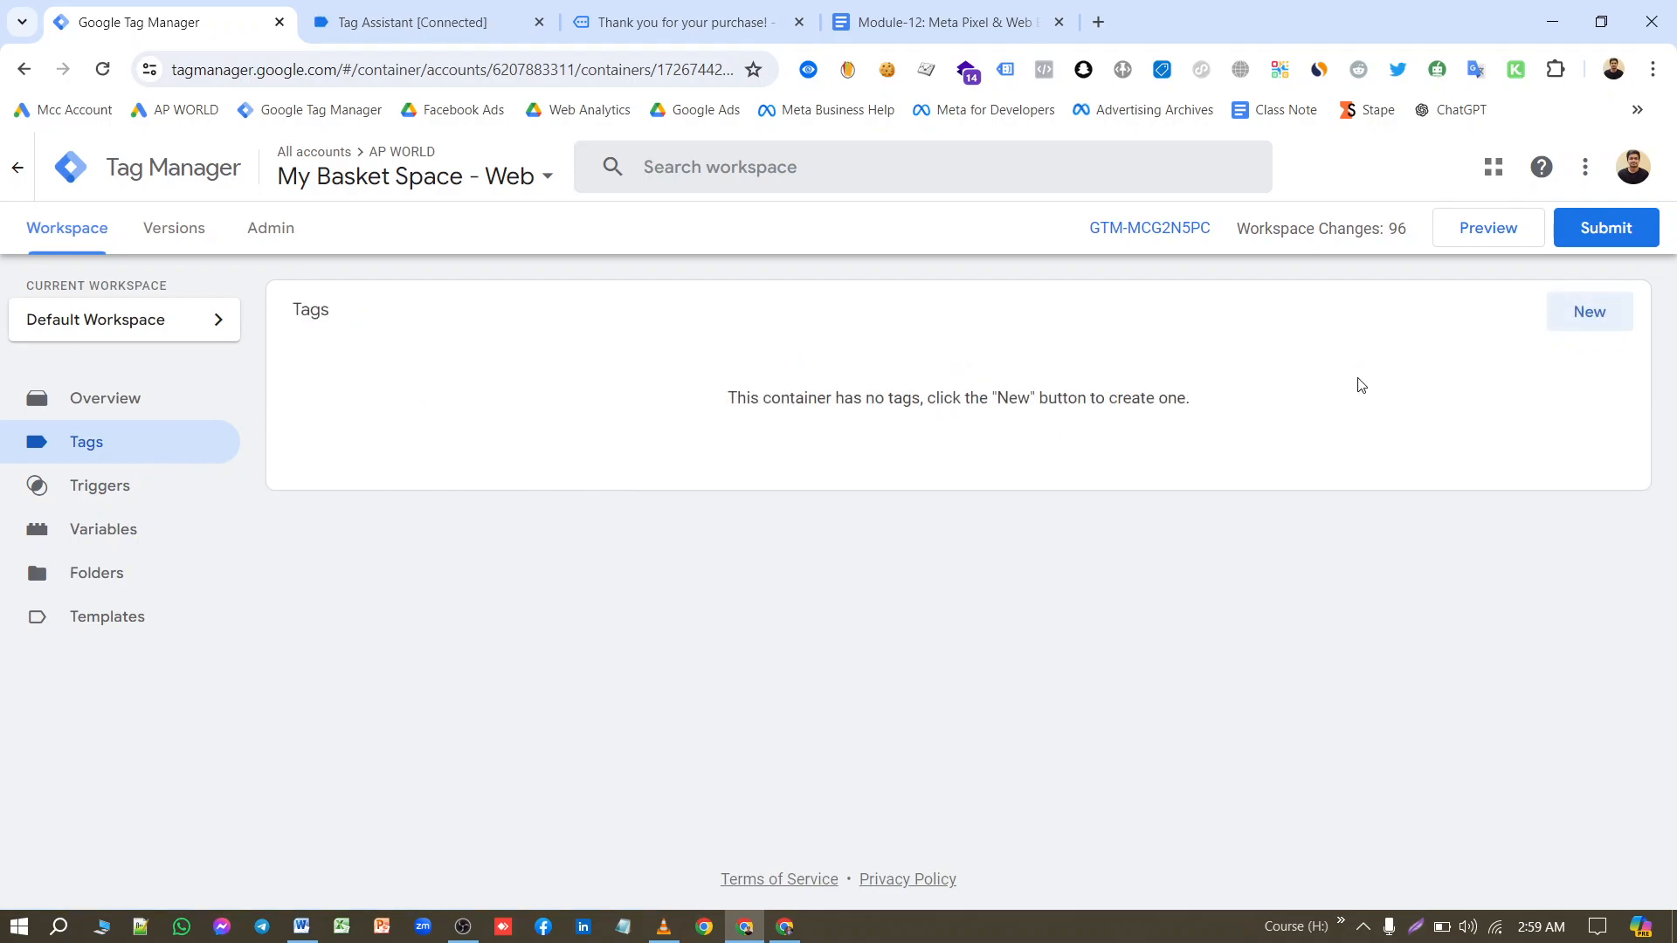
{"action": "left_click", "coordinate": [1603, 315]}
{"action": "left_click", "coordinate": [1258, 371]}
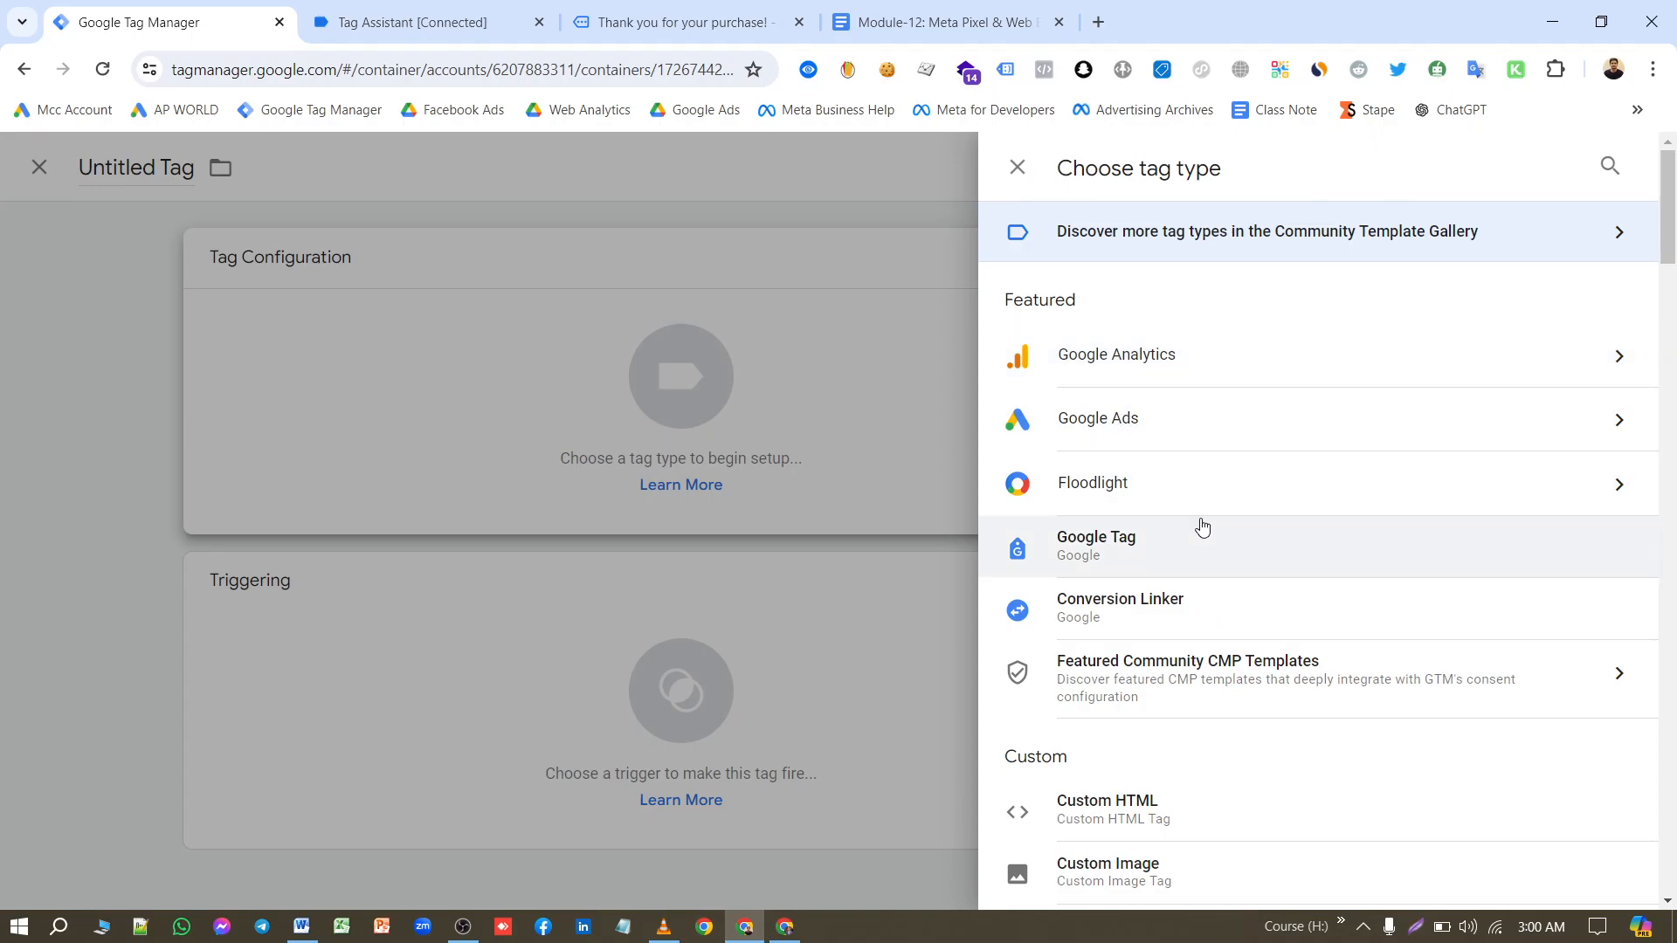
{"action": "scroll", "coordinate": [1202, 524], "scroll_direction": "down", "scroll_amount": 5}
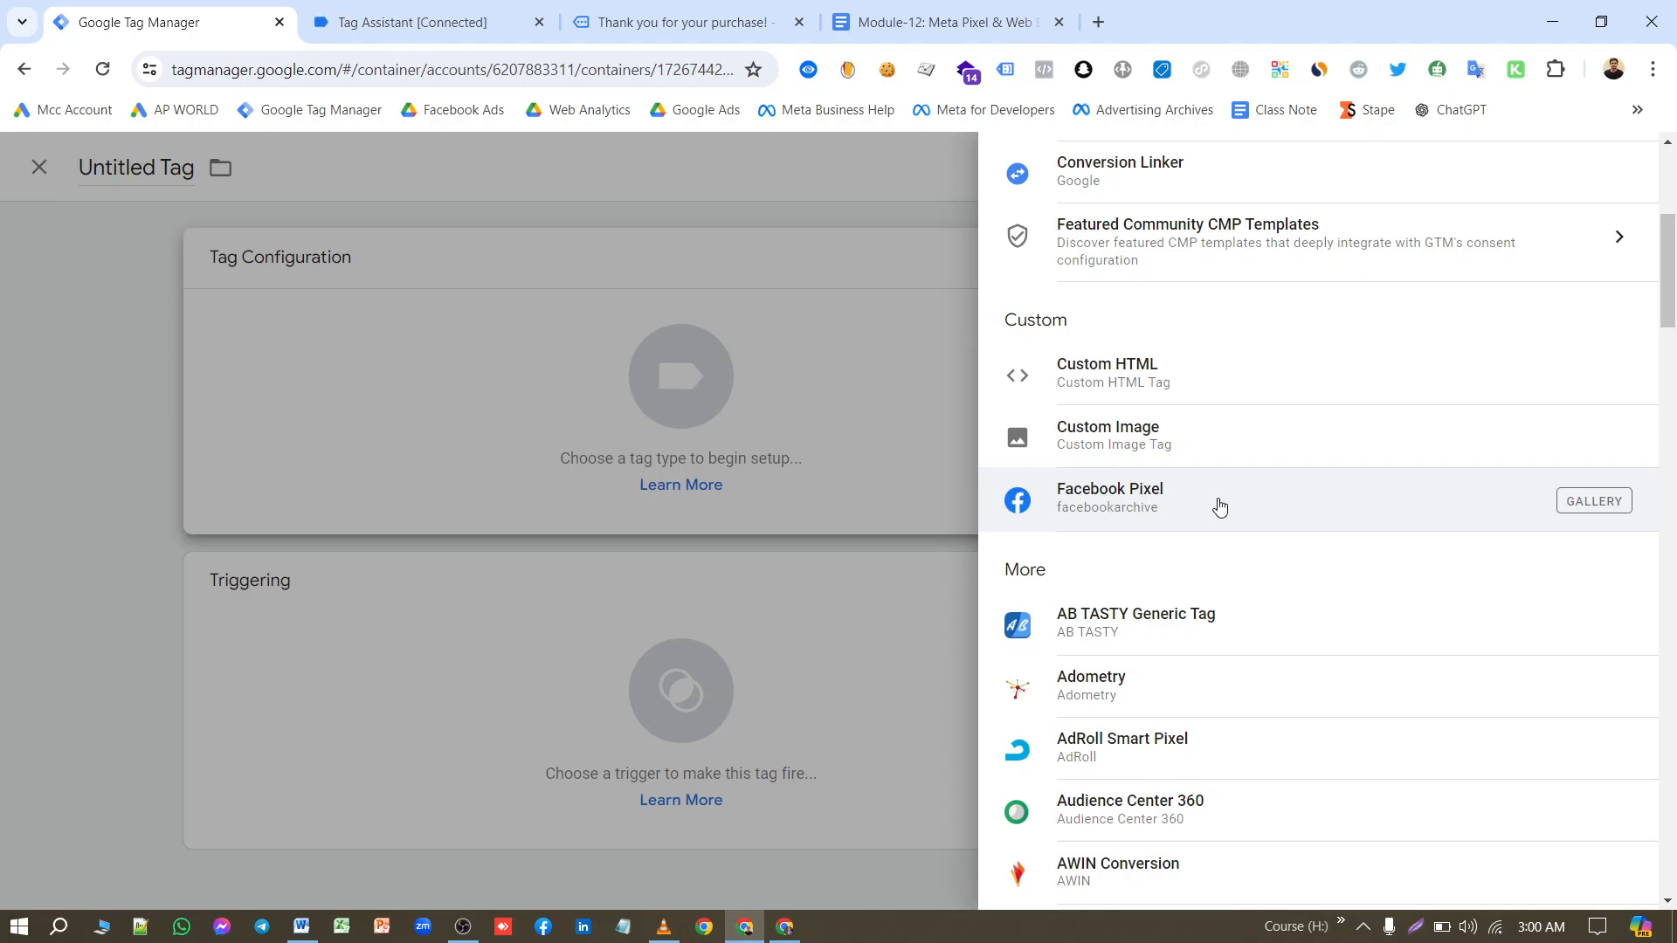
{"action": "left_click", "coordinate": [1220, 507]}
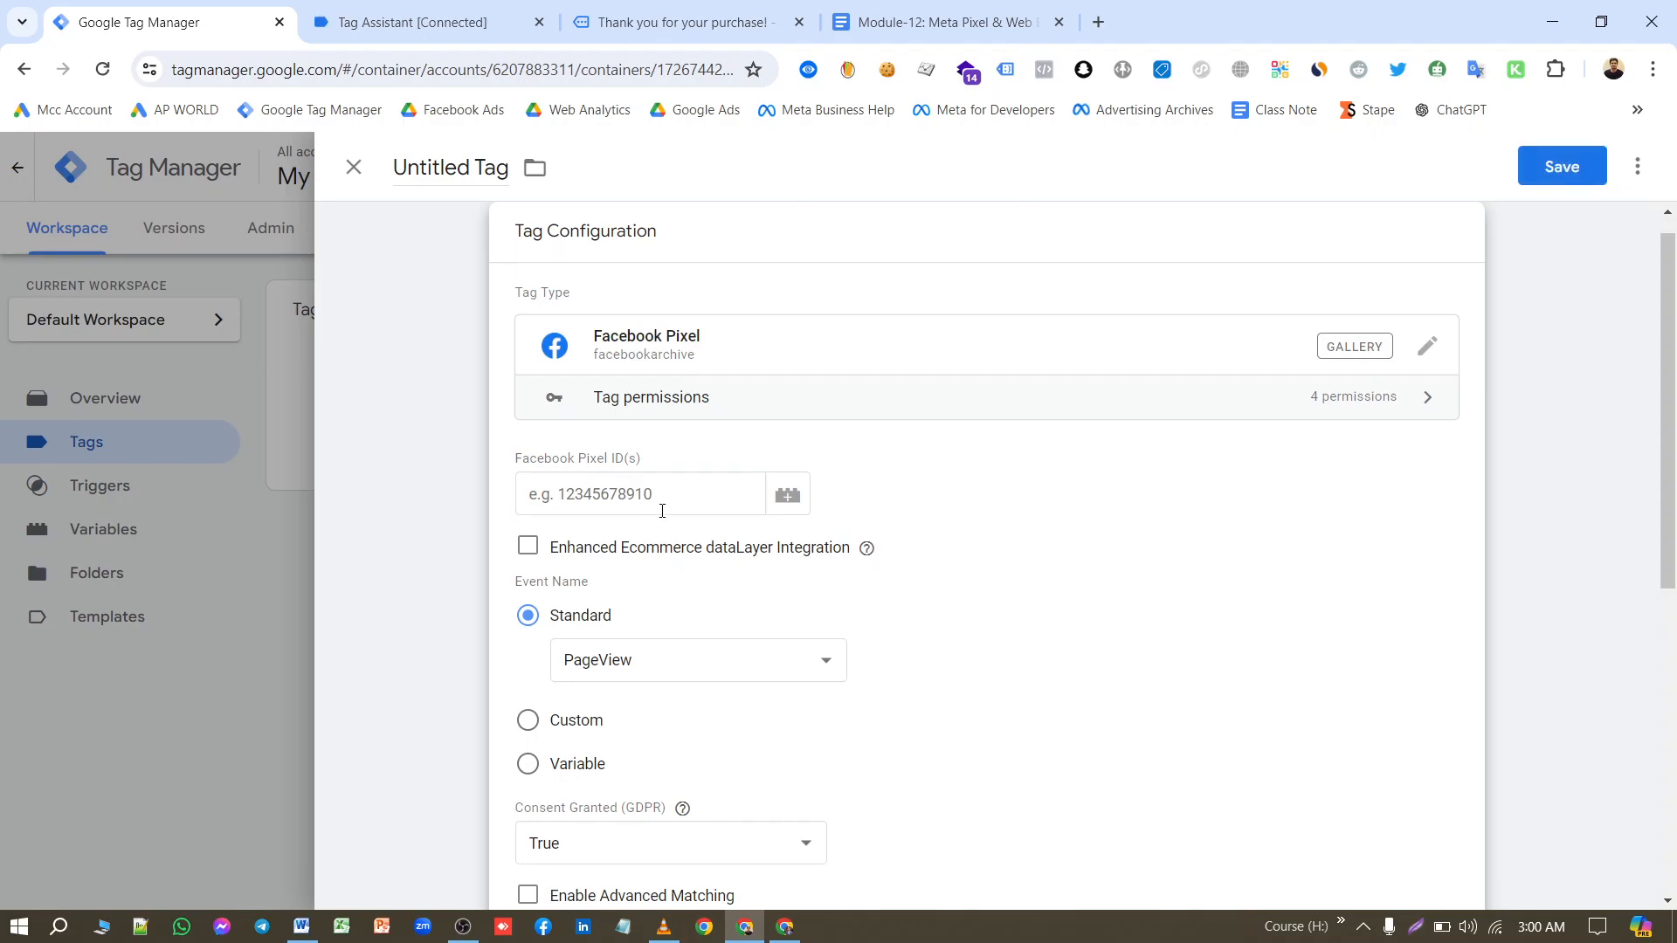
Step: Set the tag's Facebook Pixel ID to the {{FB - Pixel ID}} variable
{"action": "left_click", "coordinate": [662, 511]}
{"action": "type", "text": "{{"}
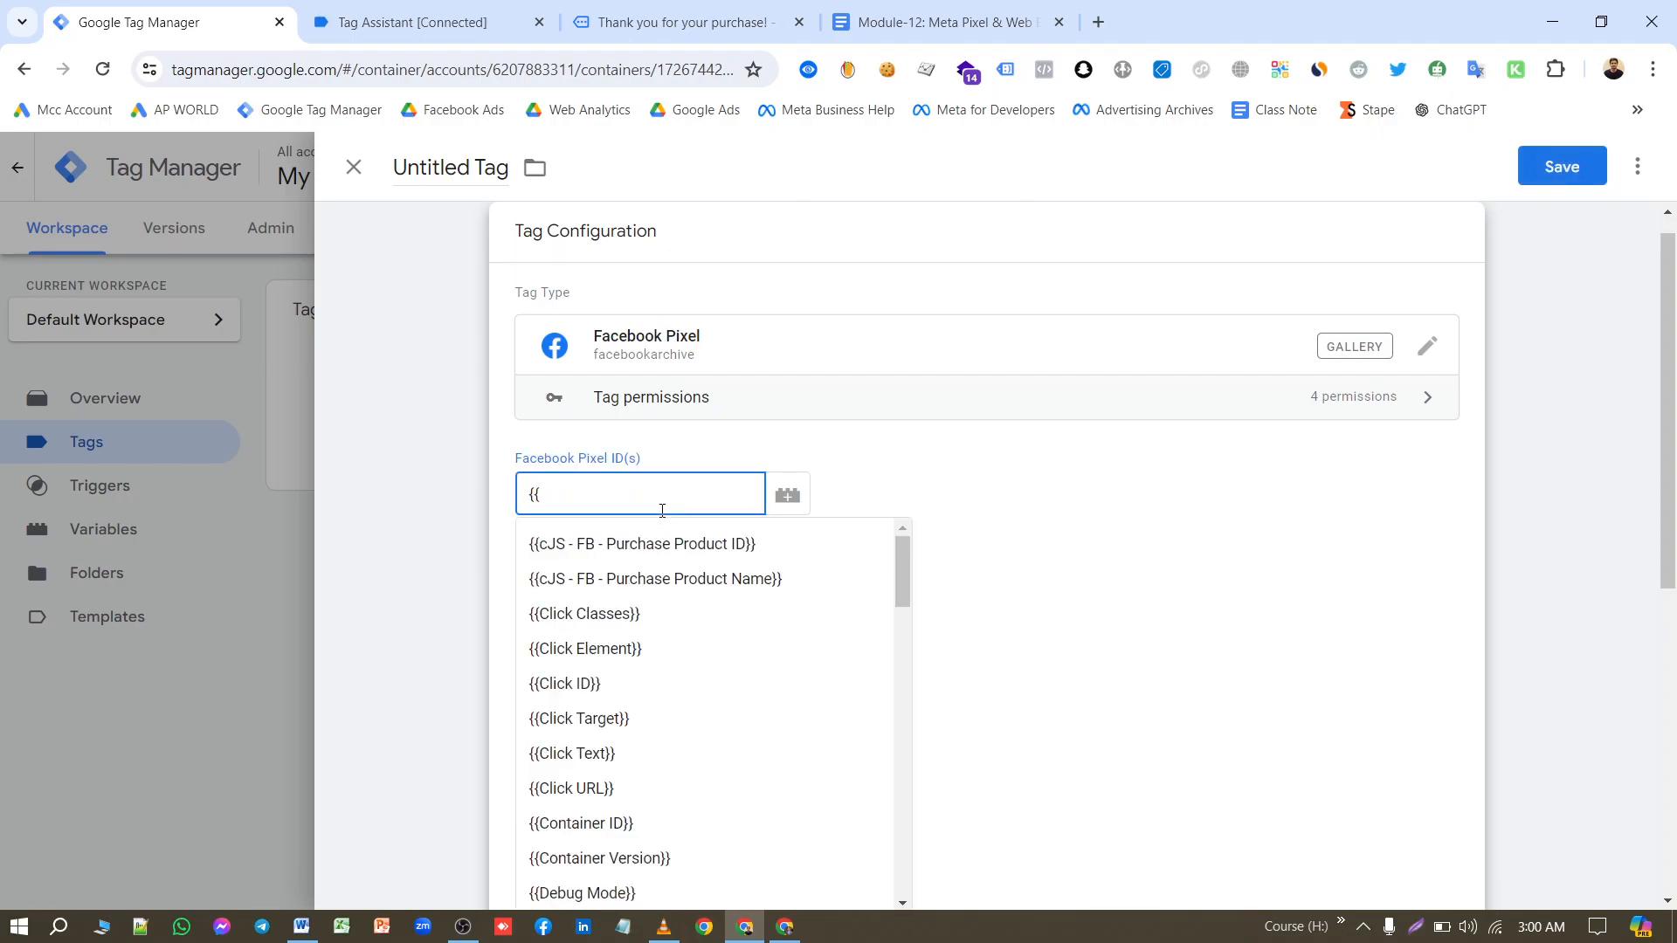
{"action": "type", "text": "pi"}
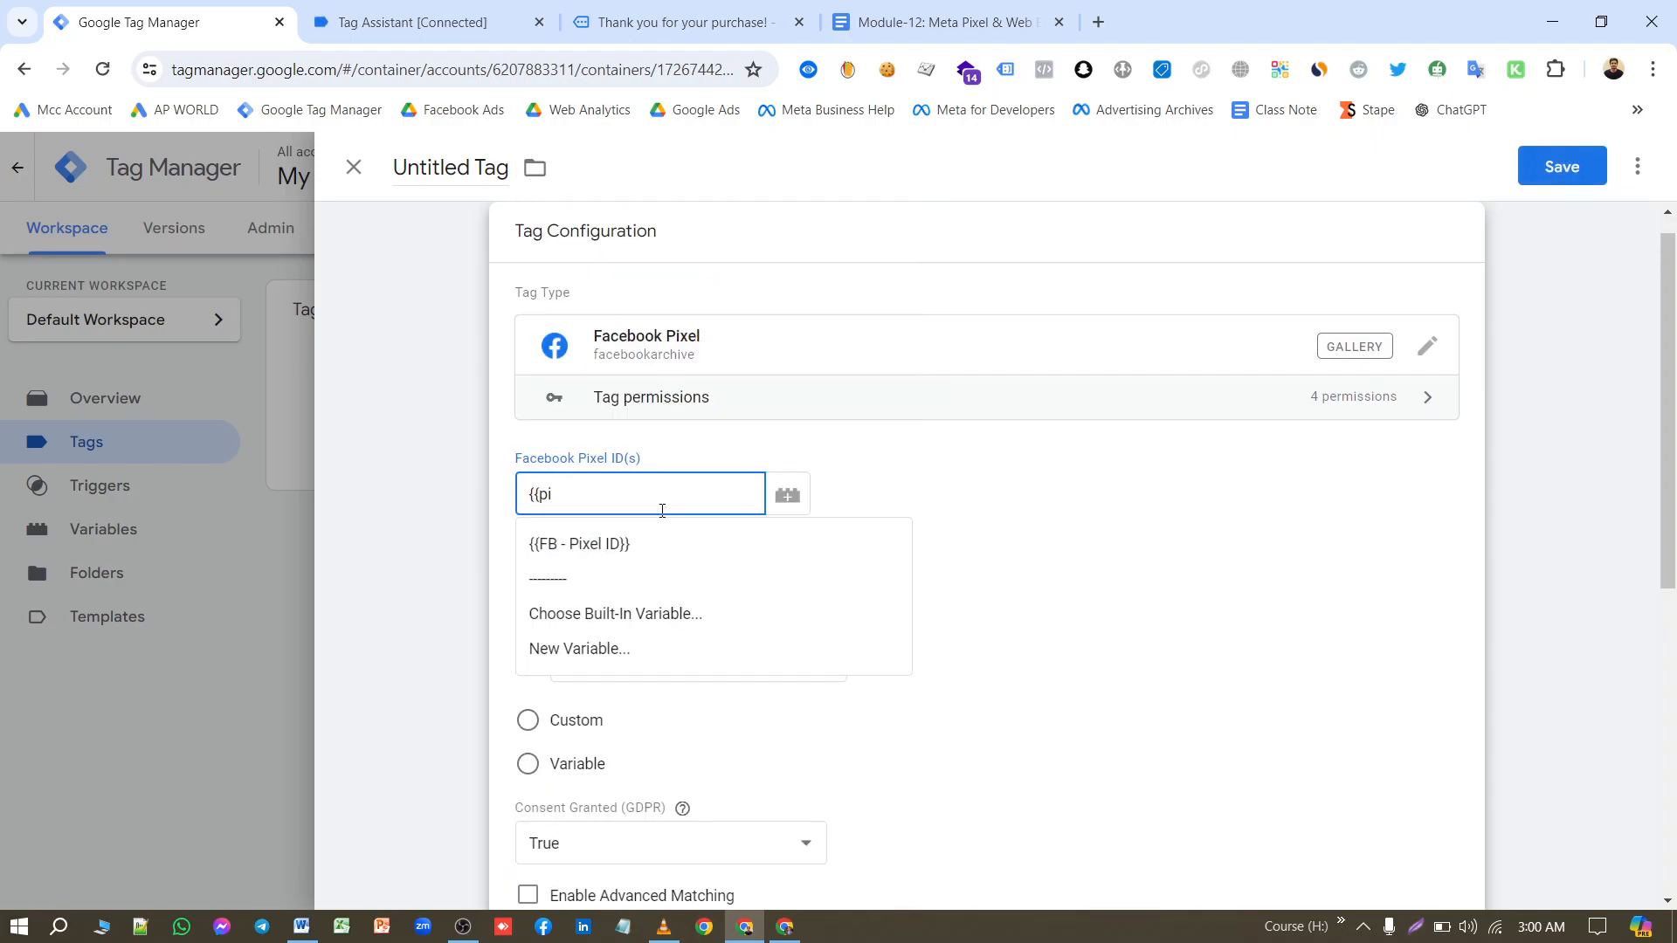
{"action": "left_click", "coordinate": [649, 556]}
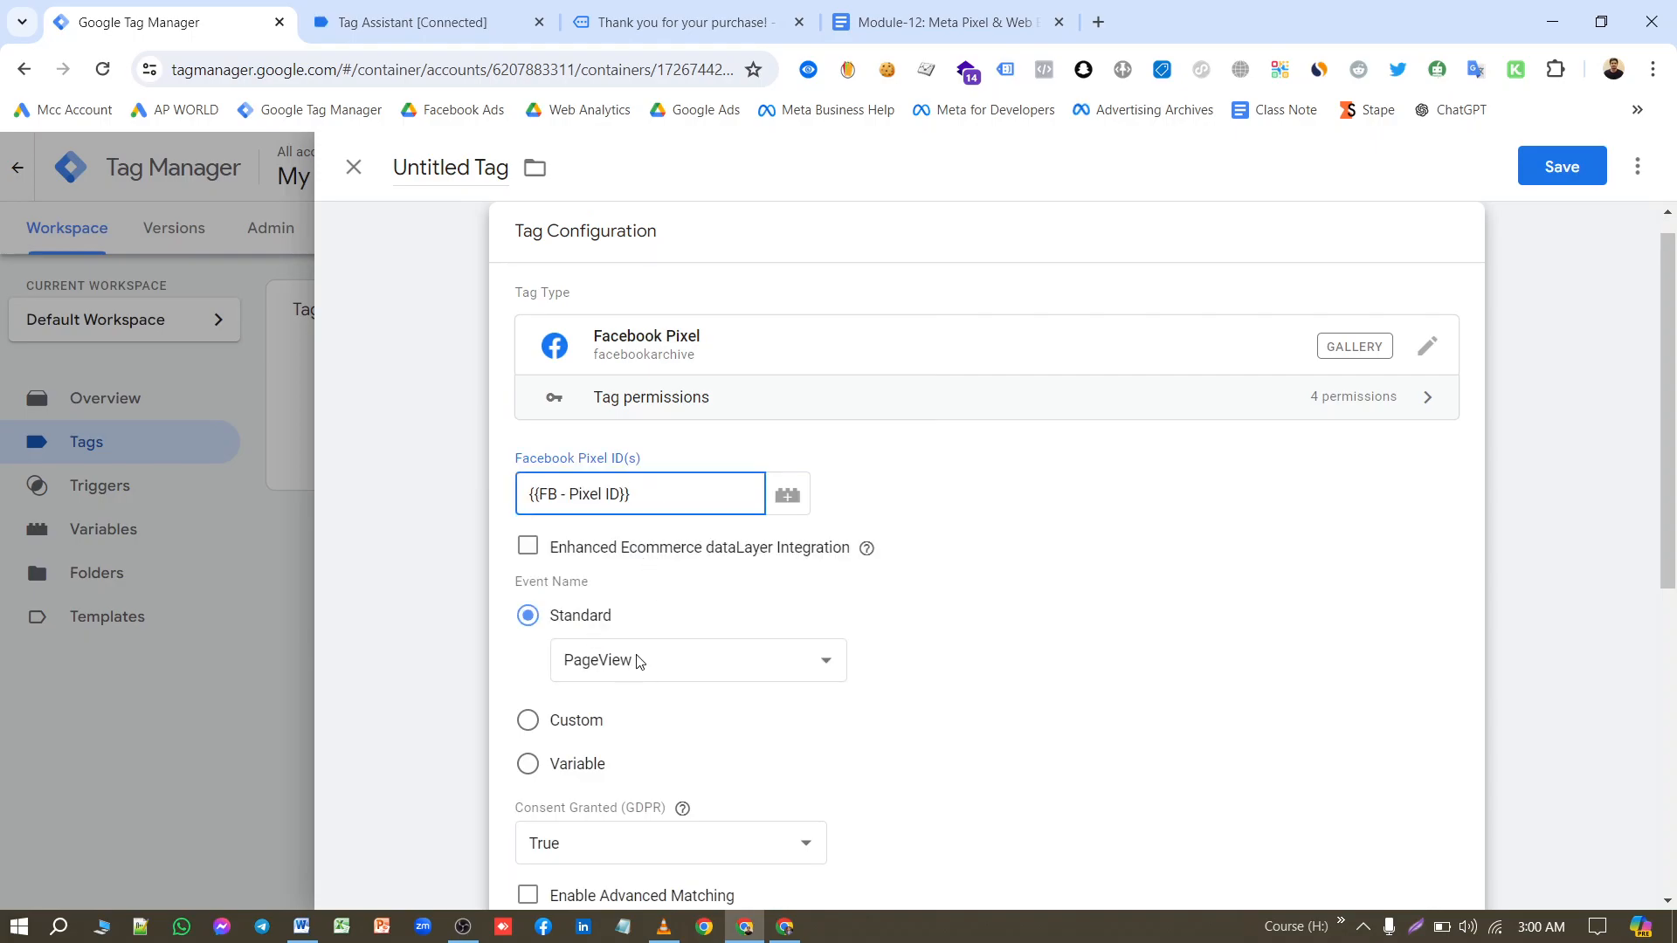
Step: Add the All Pages page view trigger as the Facebook Pixel tag's firing trigger
{"action": "scroll", "coordinate": [662, 640], "scroll_direction": "down", "scroll_amount": 4}
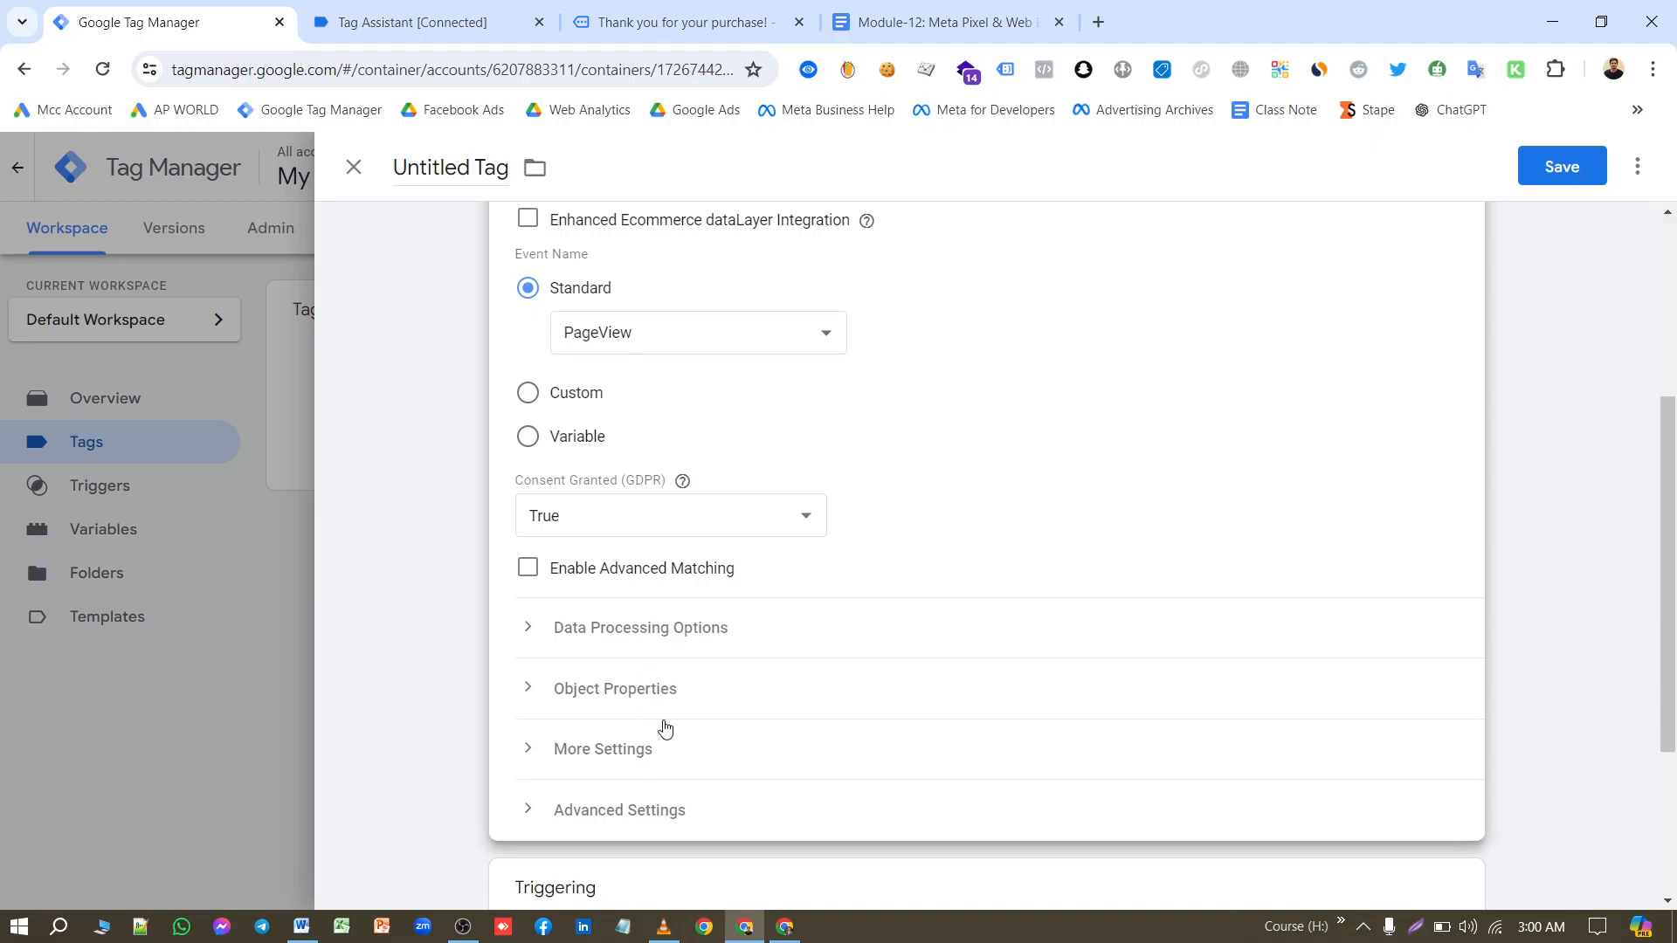
{"action": "scroll", "coordinate": [766, 552], "scroll_direction": "down", "scroll_amount": 1}
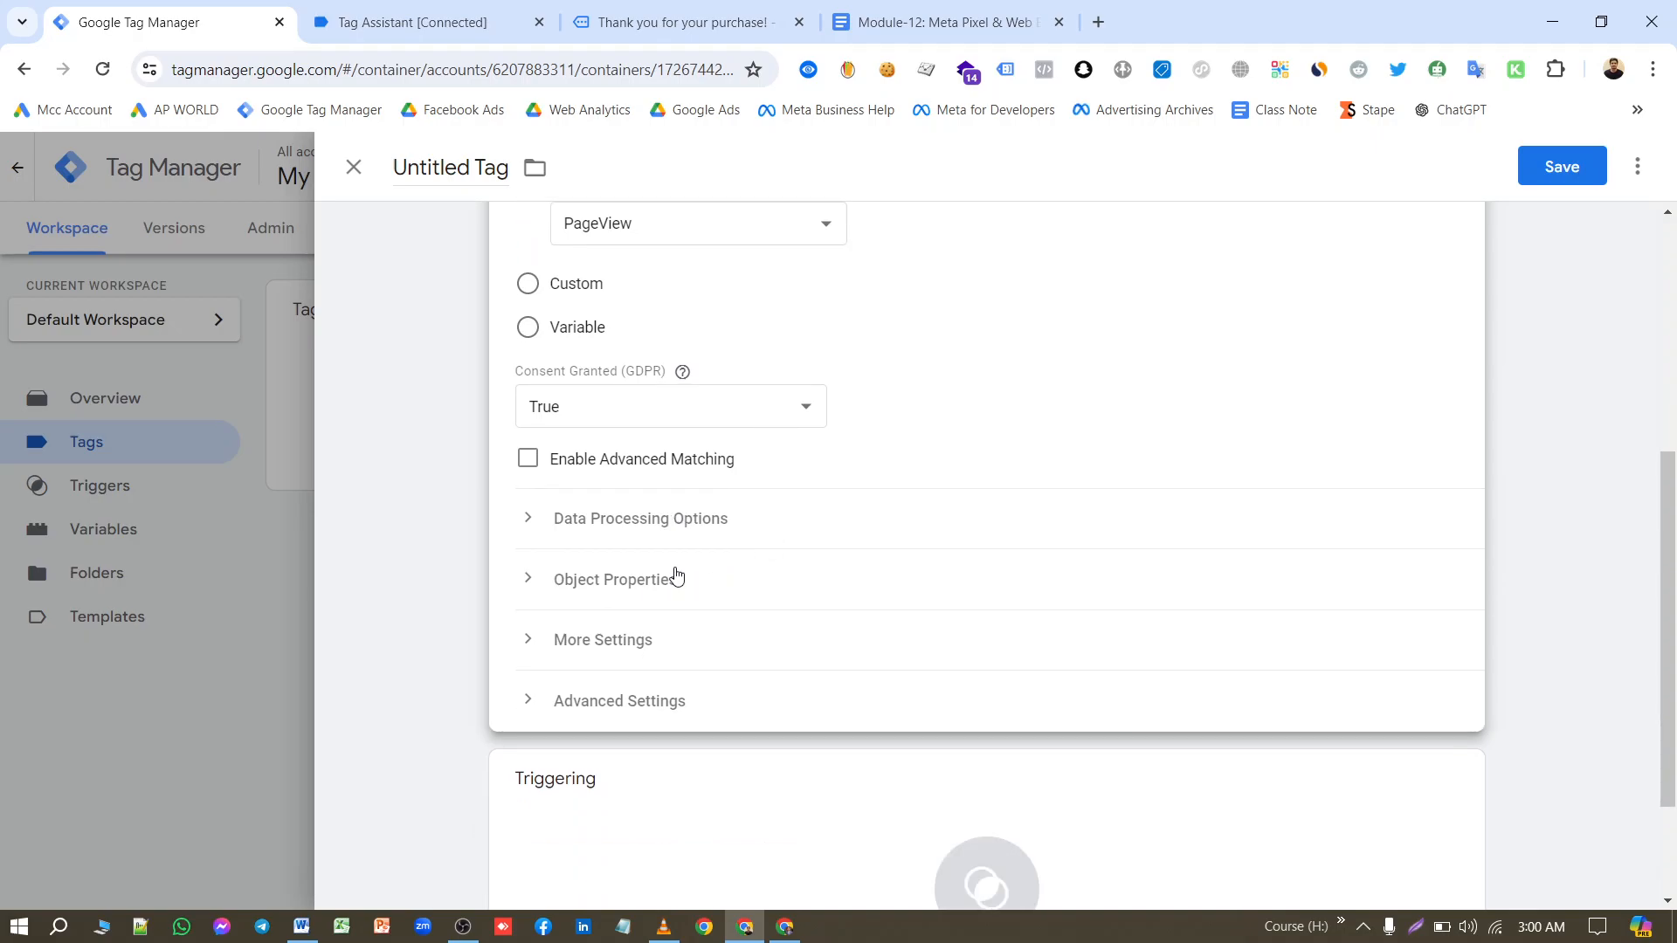
{"action": "scroll", "coordinate": [690, 563], "scroll_direction": "down", "scroll_amount": 2}
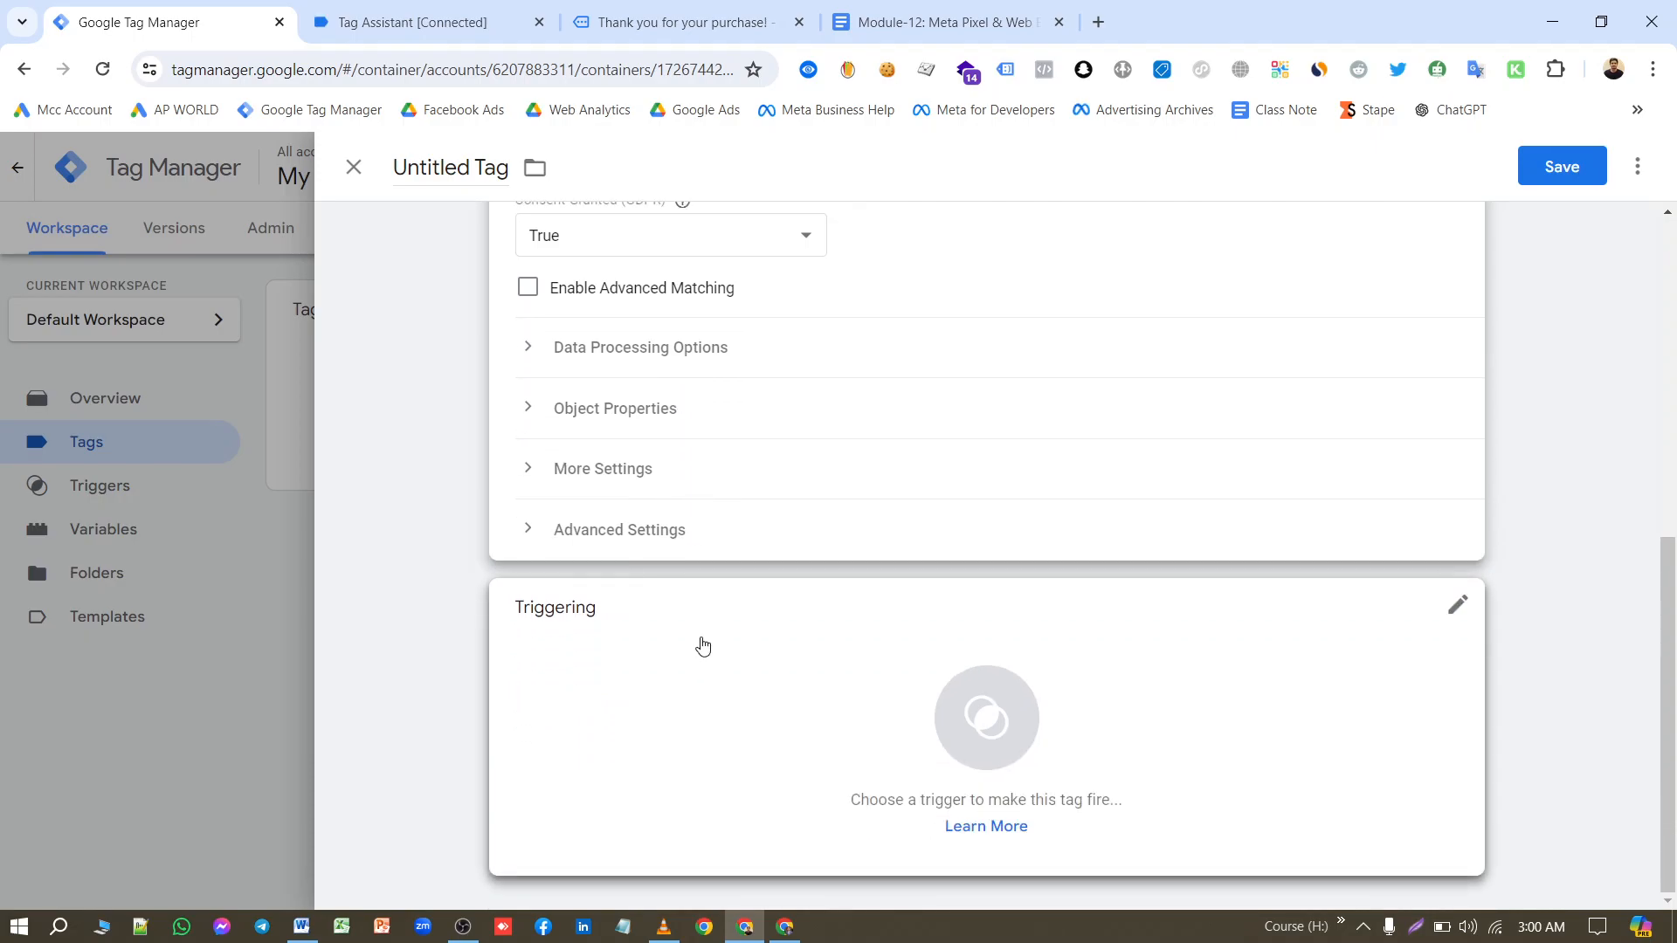
{"action": "left_click", "coordinate": [699, 637]}
{"action": "left_click", "coordinate": [563, 312]}
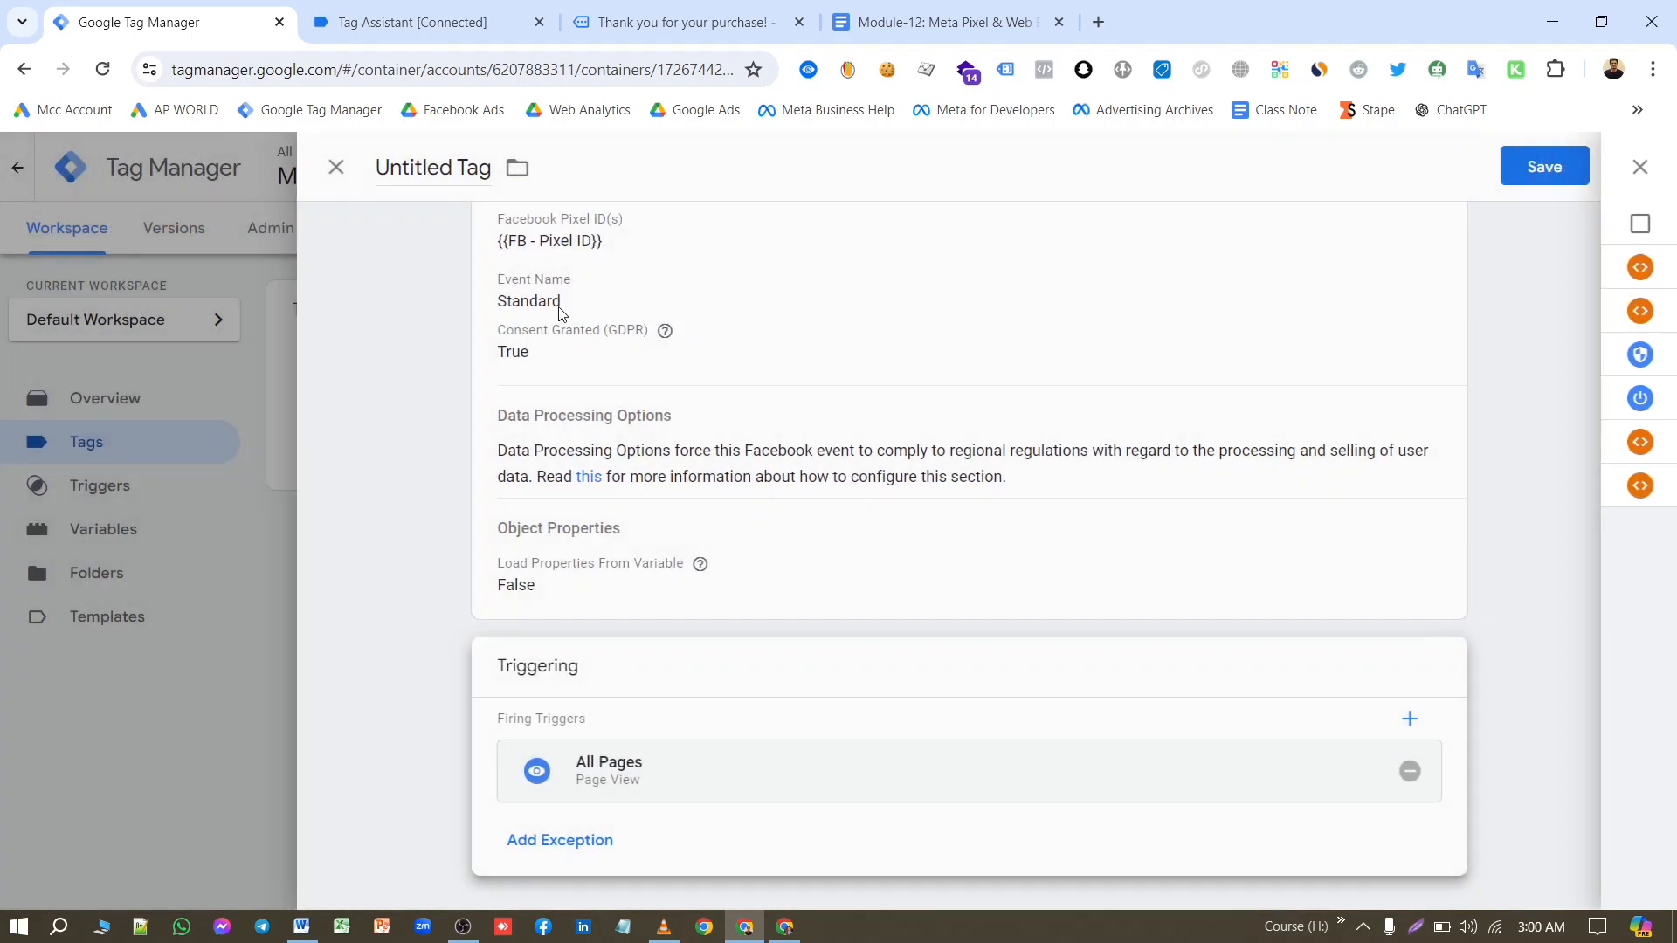
Step: Save the new tag and enter a tag name beginning with Facebook Pixel
{"action": "left_click", "coordinate": [1587, 176]}
{"action": "left_click", "coordinate": [875, 438]}
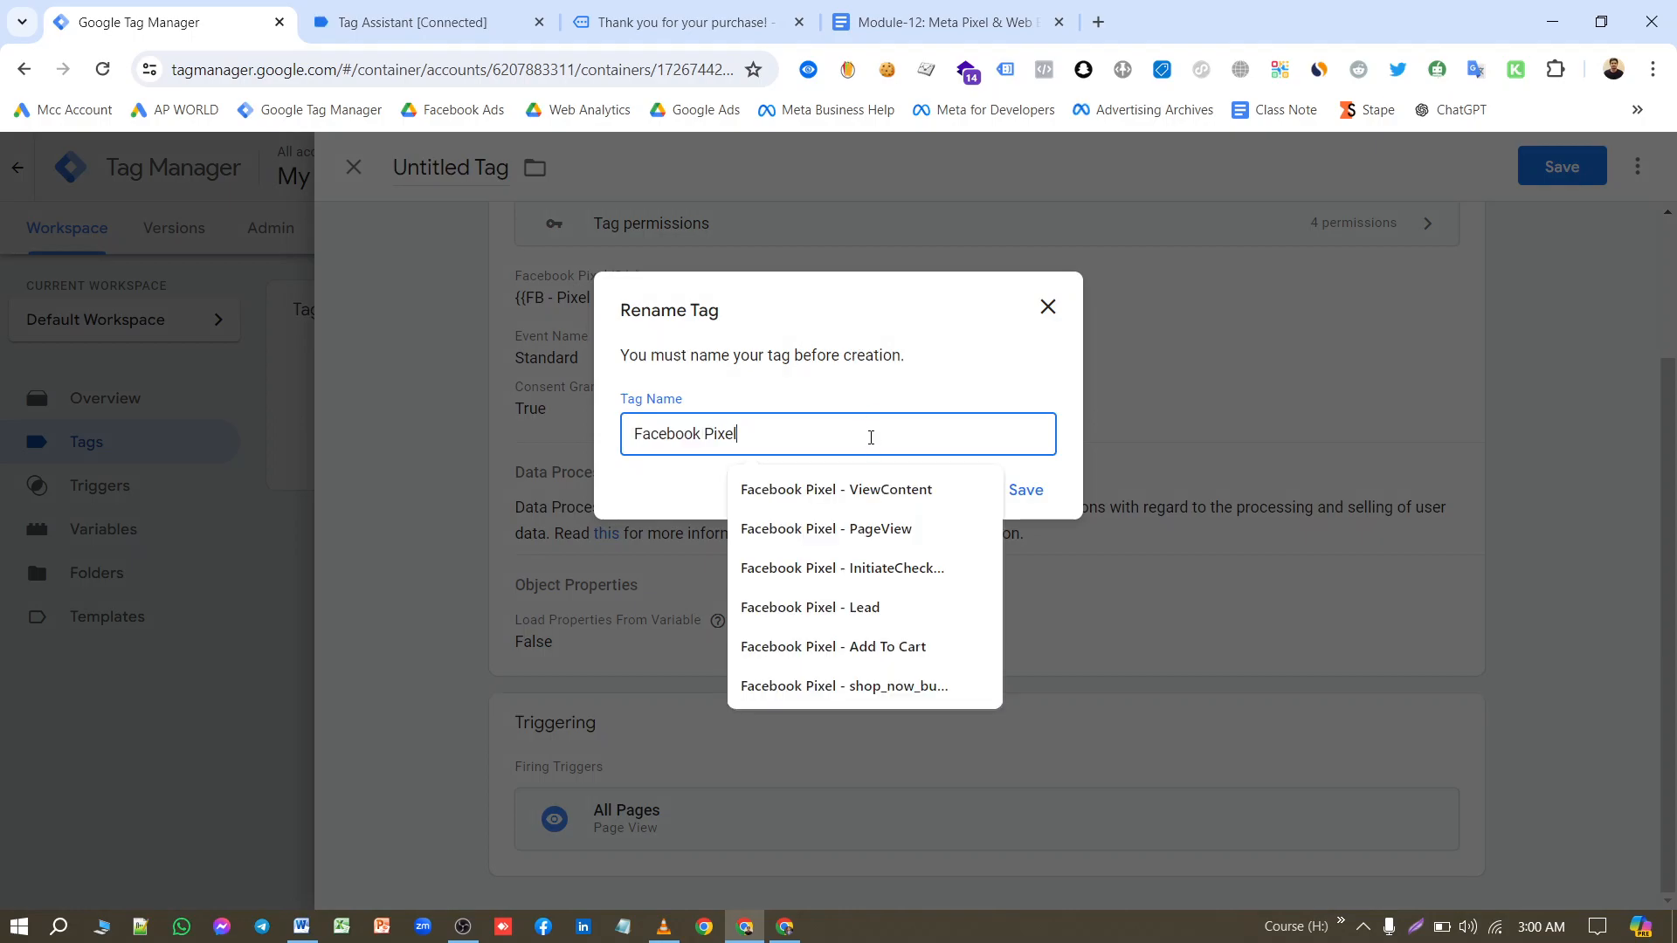
Step: Save the tag as "Facebook Pixel - PageView", preview the container, and open the connected store page
{"action": "type", "text": "- PageView"}
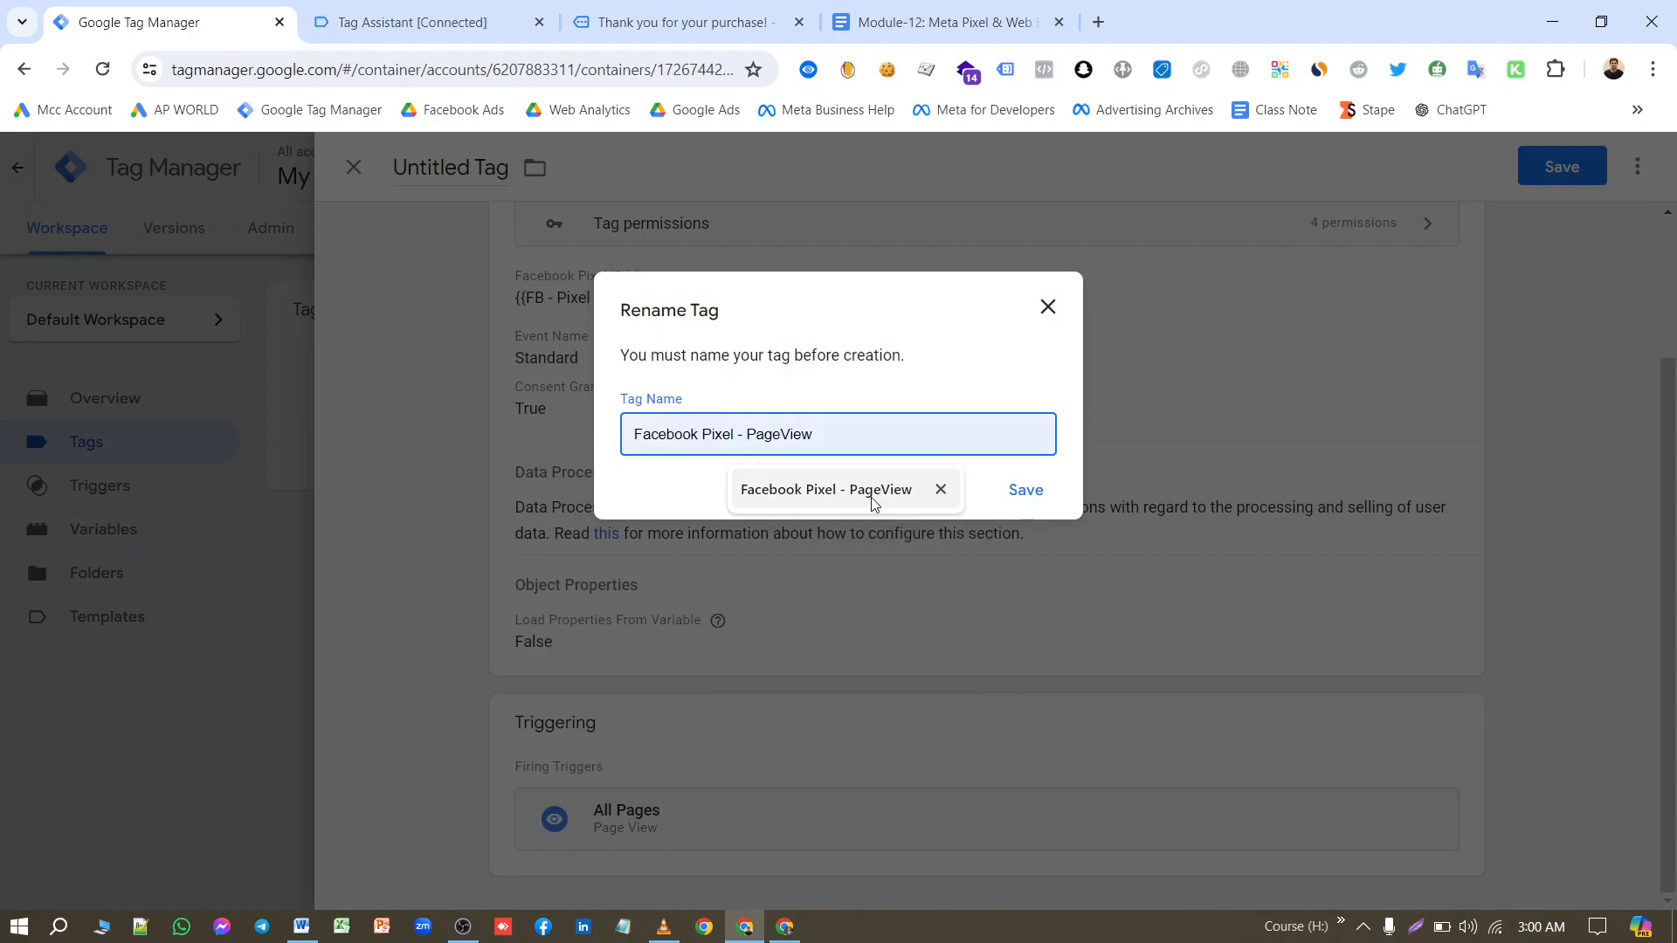
{"action": "left_click", "coordinate": [872, 494]}
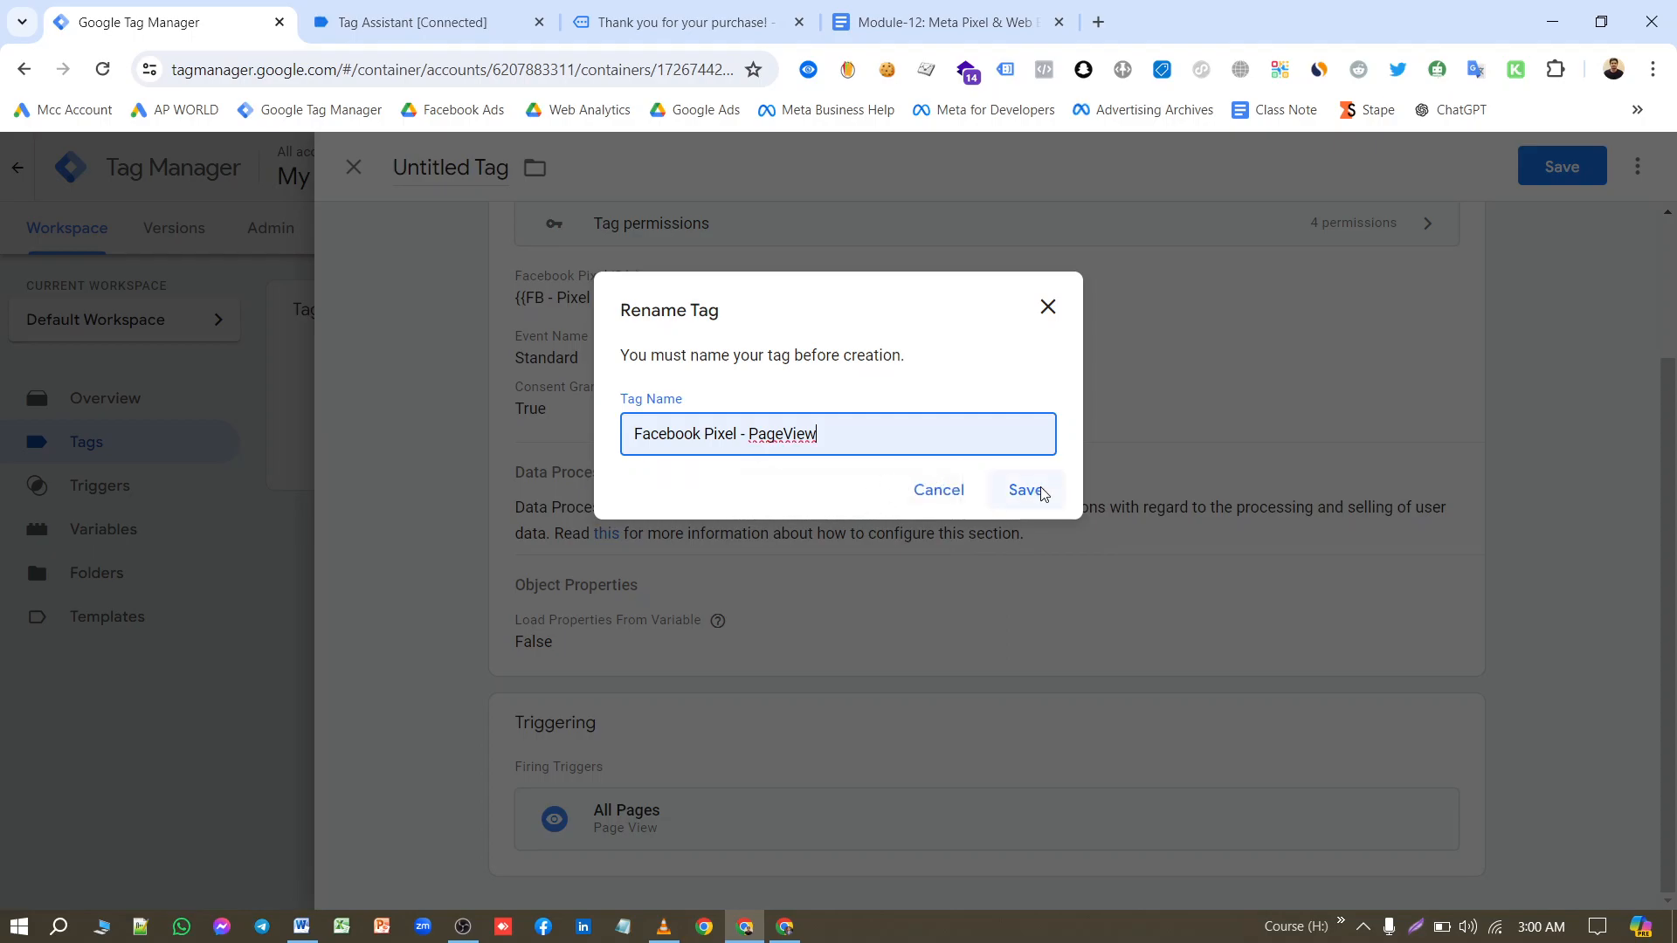
{"action": "left_click", "coordinate": [1023, 491]}
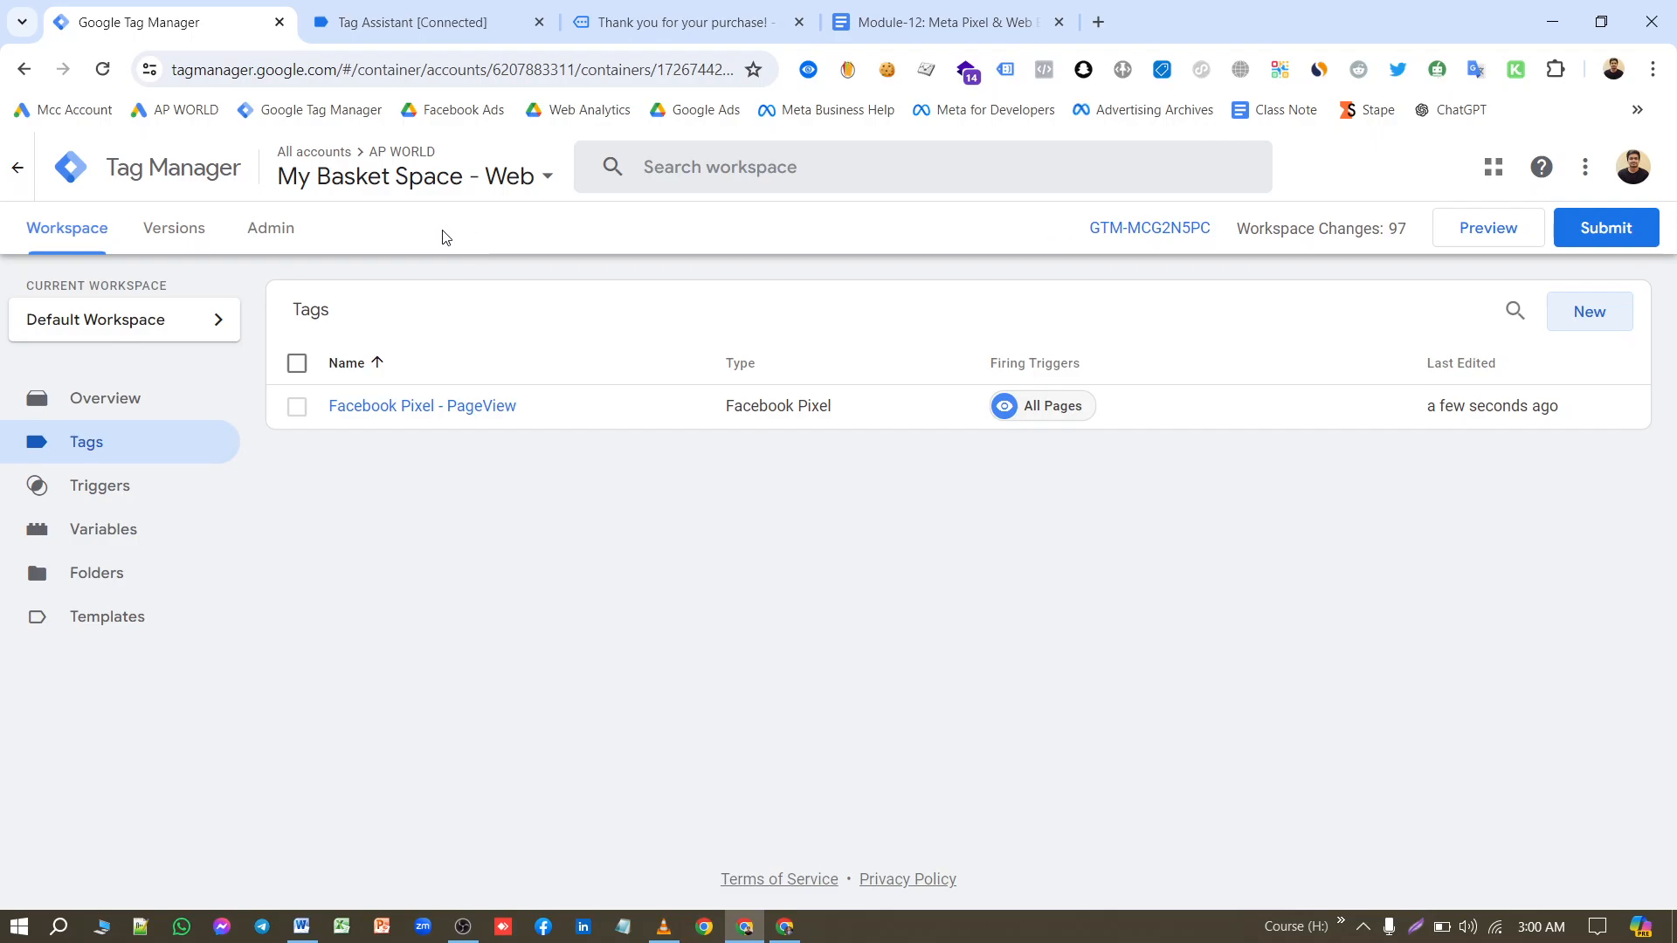
{"action": "left_click", "coordinate": [1491, 234]}
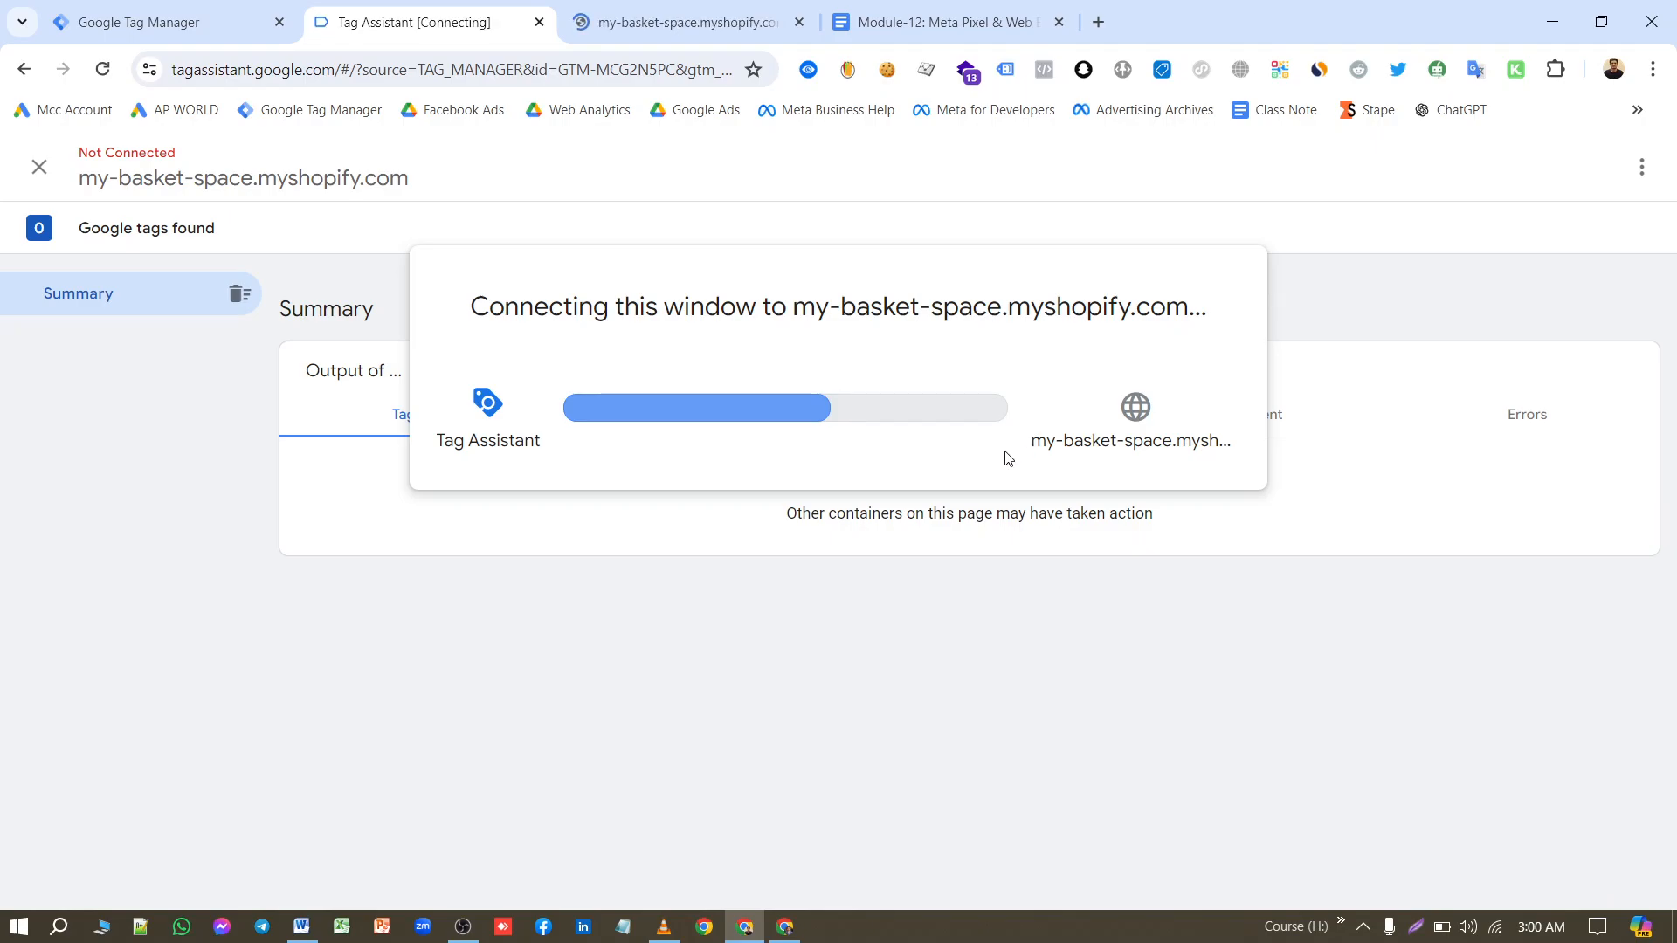
{"action": "left_click", "coordinate": [734, 25]}
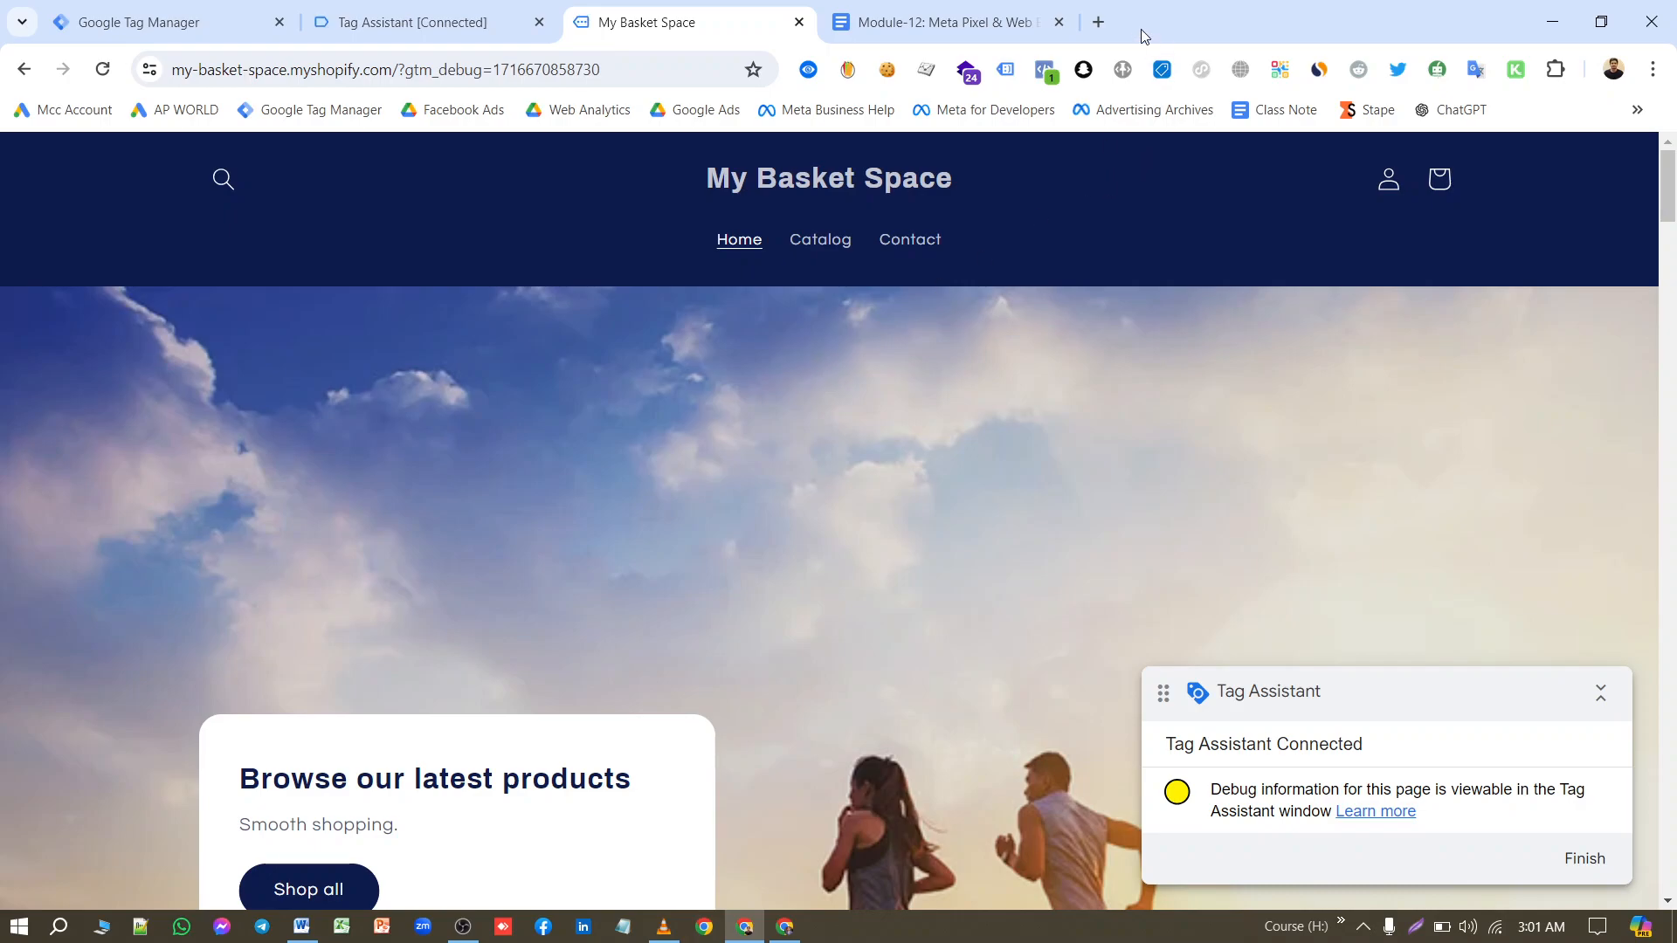
Step: Look up the Meta Pixel Helper extension in a new browser tab, view its Chrome Web Store page, and close it
{"action": "left_click", "coordinate": [1098, 23]}
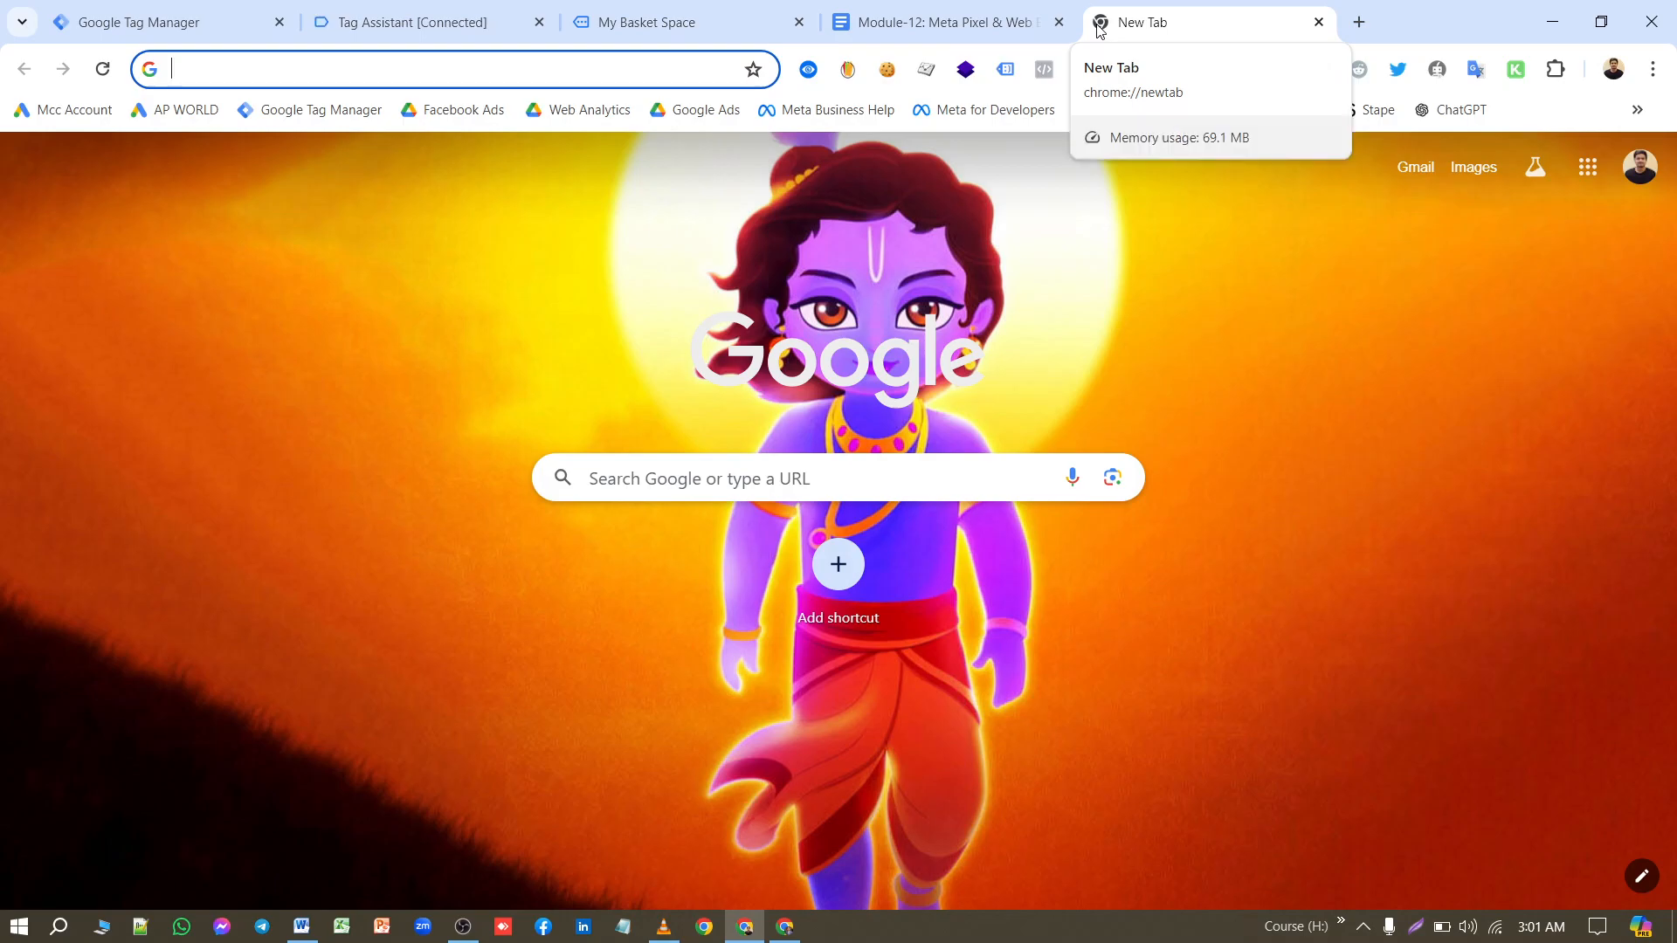
{"action": "type", "text": "pet"}
{"action": "key", "text": "BackSpace"}
{"action": "key", "text": "BackSpace"}
{"action": "key", "text": "BackSpace"}
{"action": "type", "text": "meta pixel helper extension"}
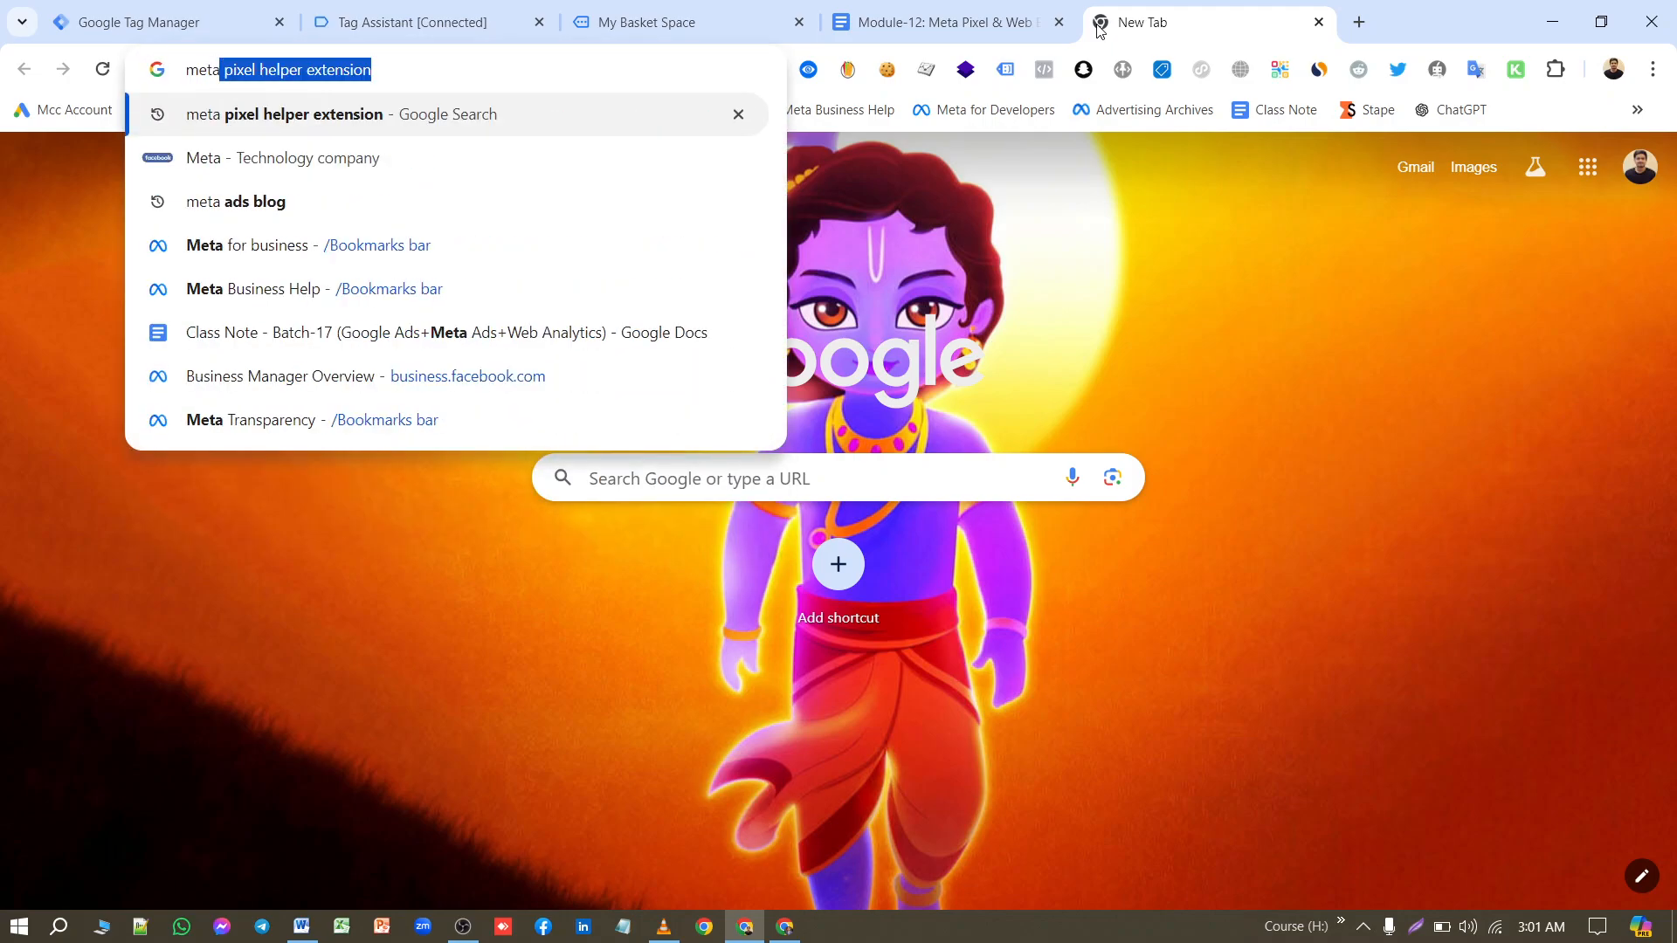
{"action": "key", "text": "Return"}
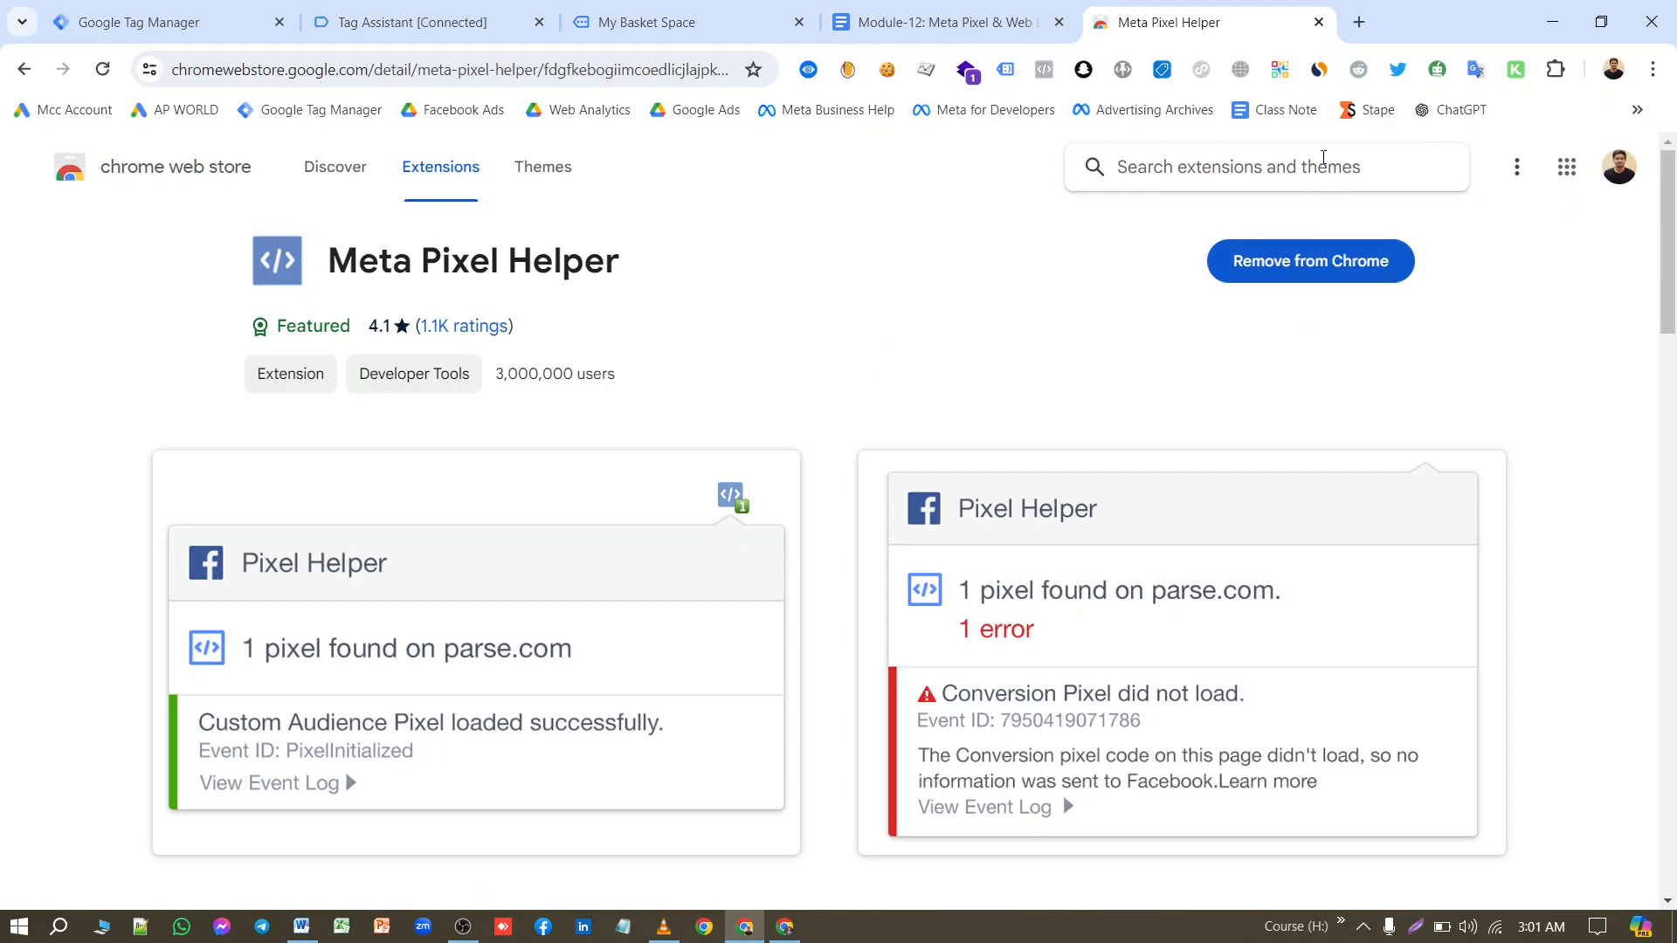
{"action": "left_click", "coordinate": [1319, 23]}
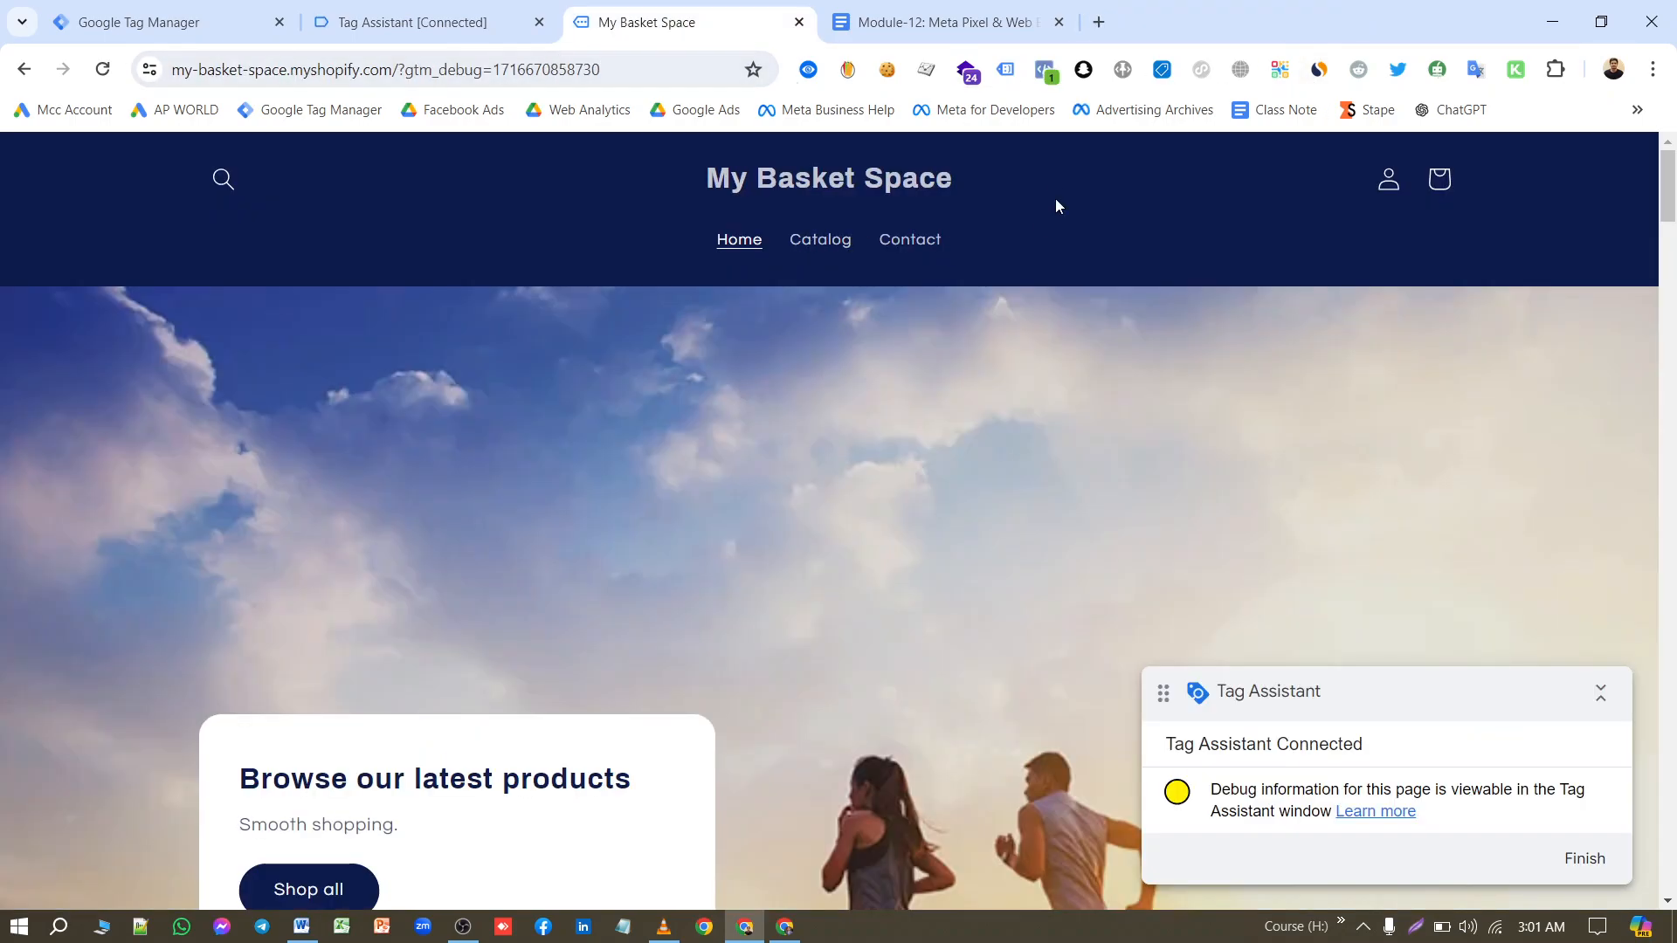
Step: Inspect the store's pixel in Meta Pixel Helper and compare its ID with the dataset ID in Events Manager
{"action": "left_click", "coordinate": [1048, 72]}
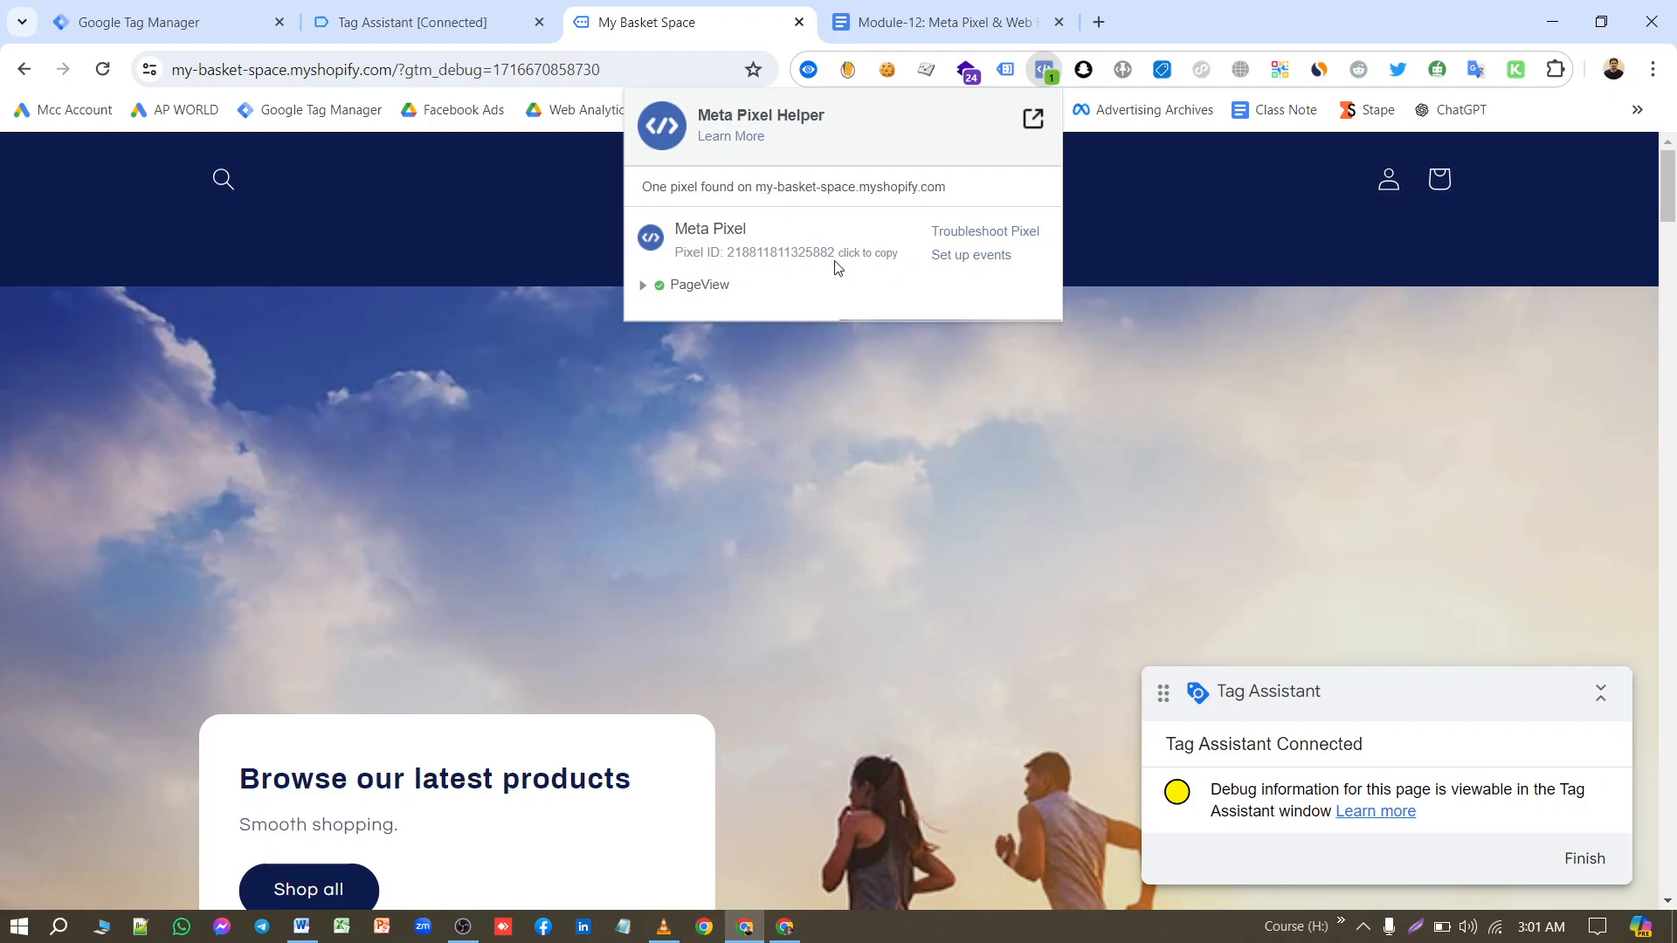
{"action": "left_click", "coordinate": [787, 926]}
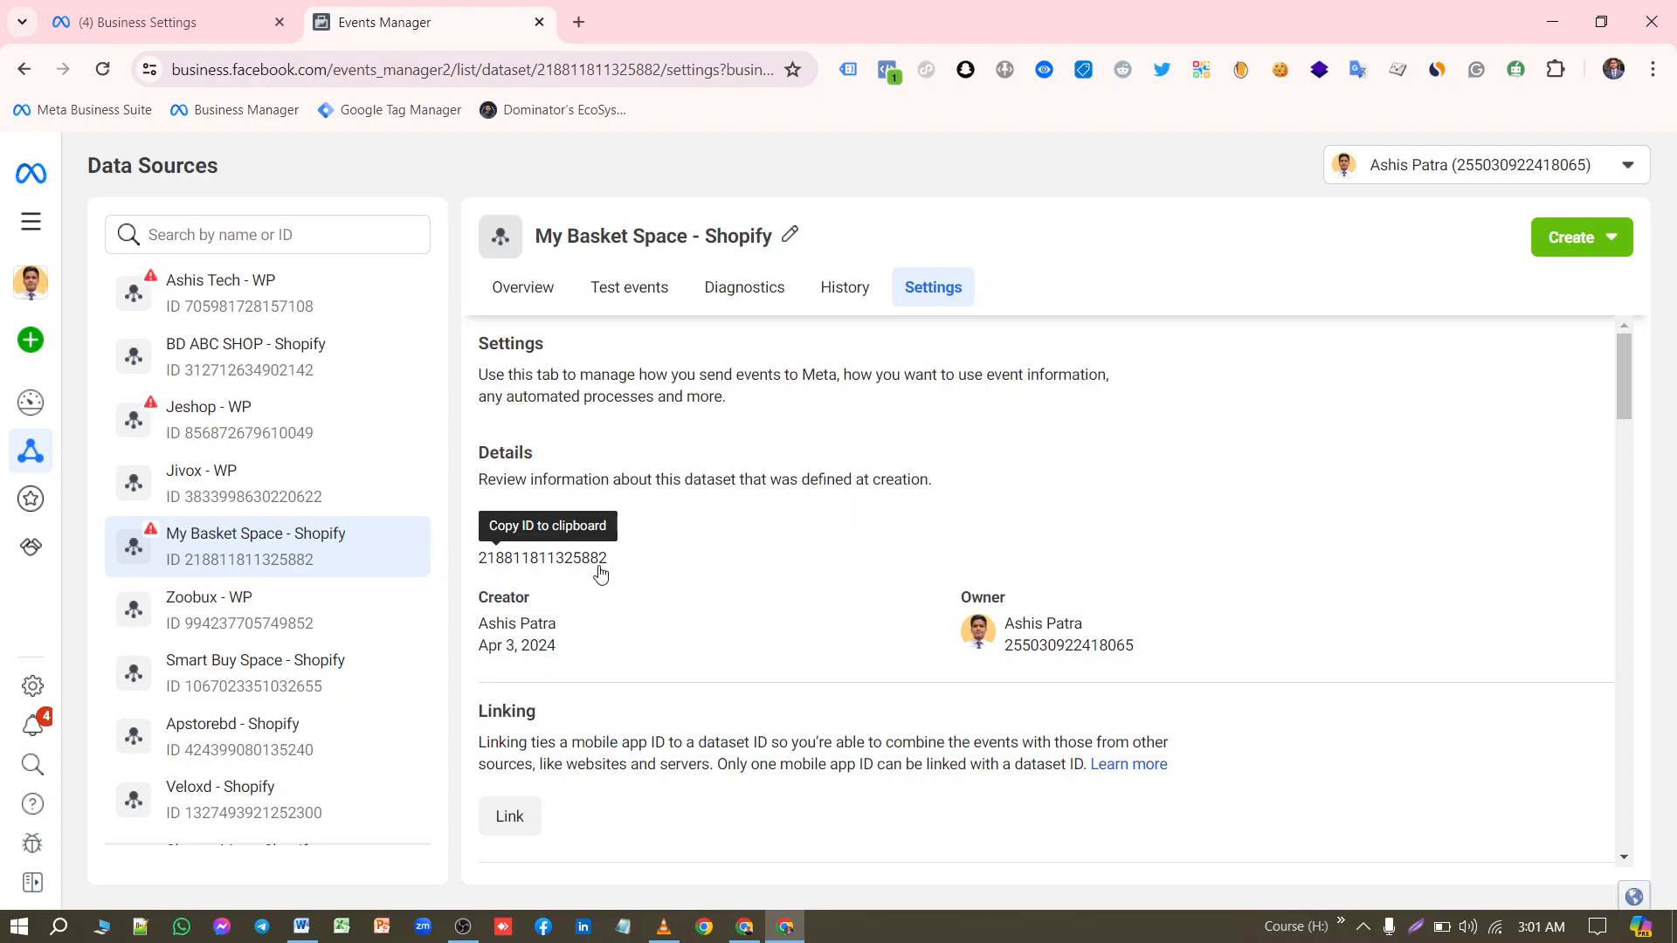
{"action": "left_click", "coordinate": [745, 925]}
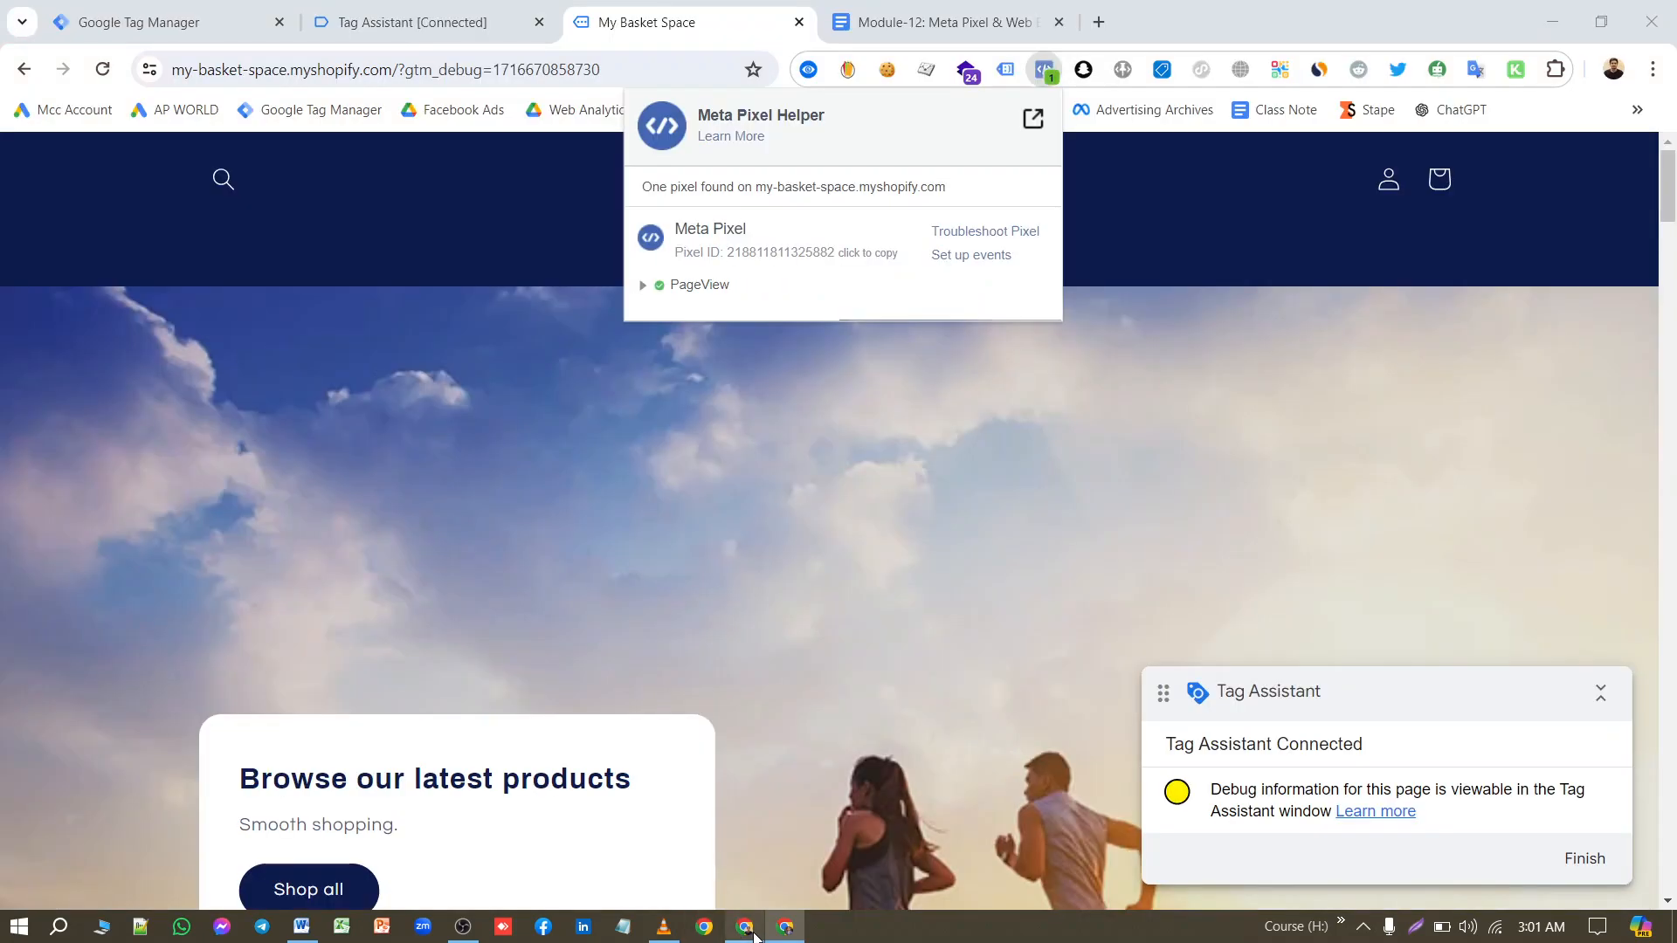
{"action": "left_click", "coordinate": [855, 446]}
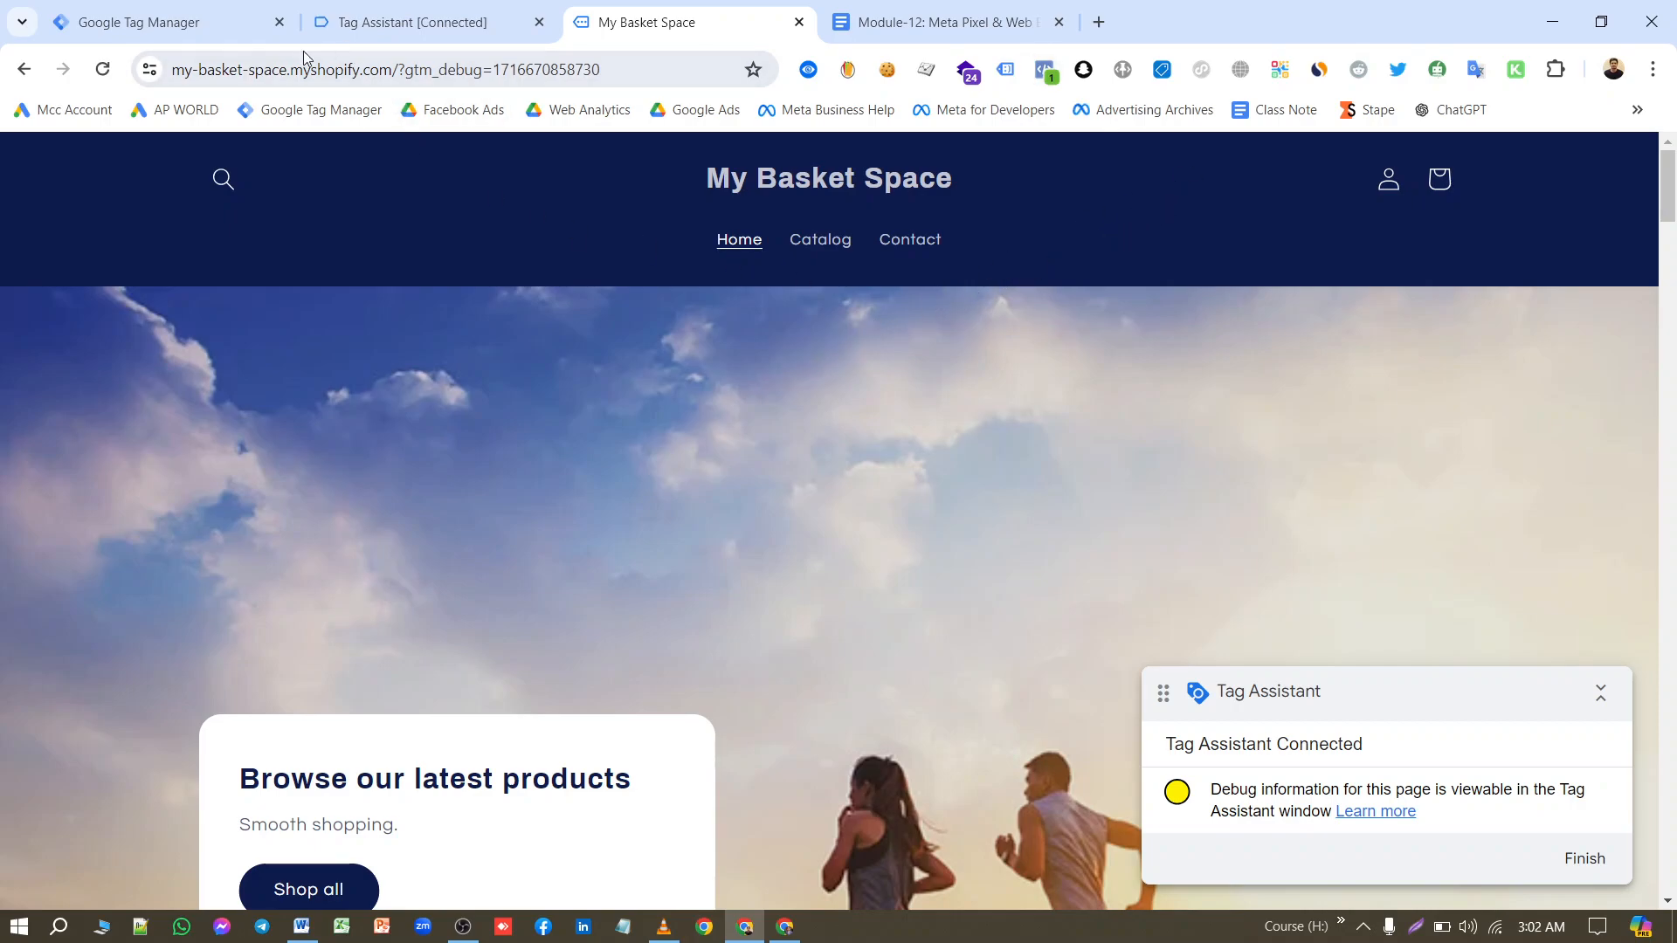
Step: Create a new tag of type Facebook Pixel in Google Tag Manager
{"action": "left_click", "coordinate": [175, 22]}
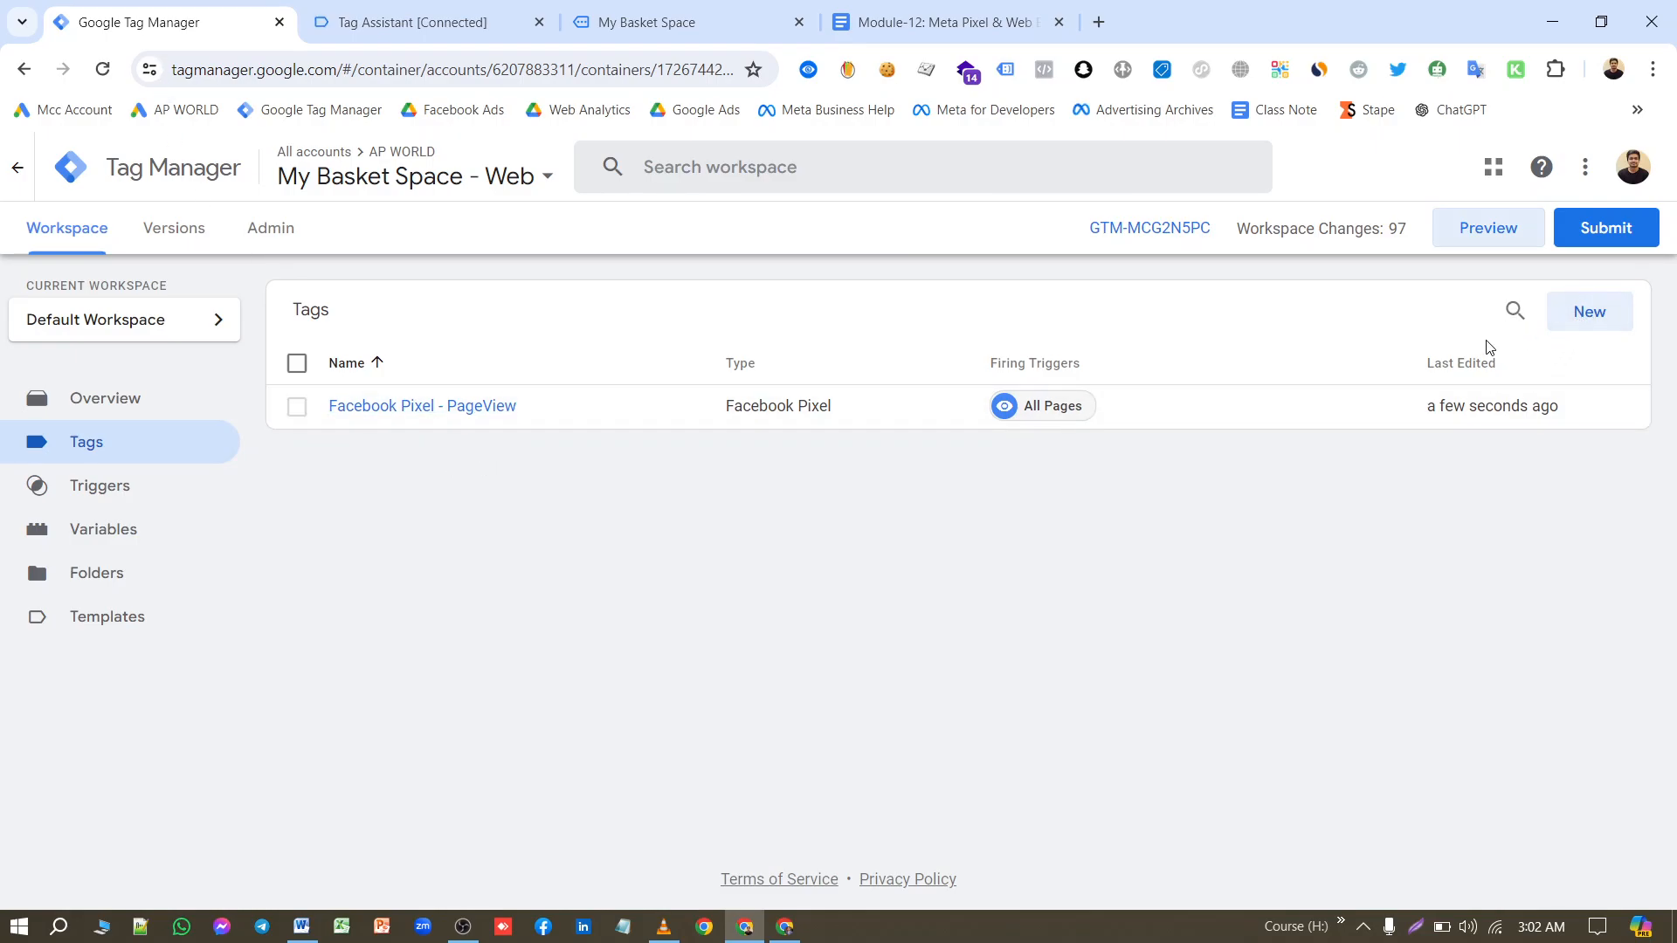
{"action": "left_click", "coordinate": [1596, 325]}
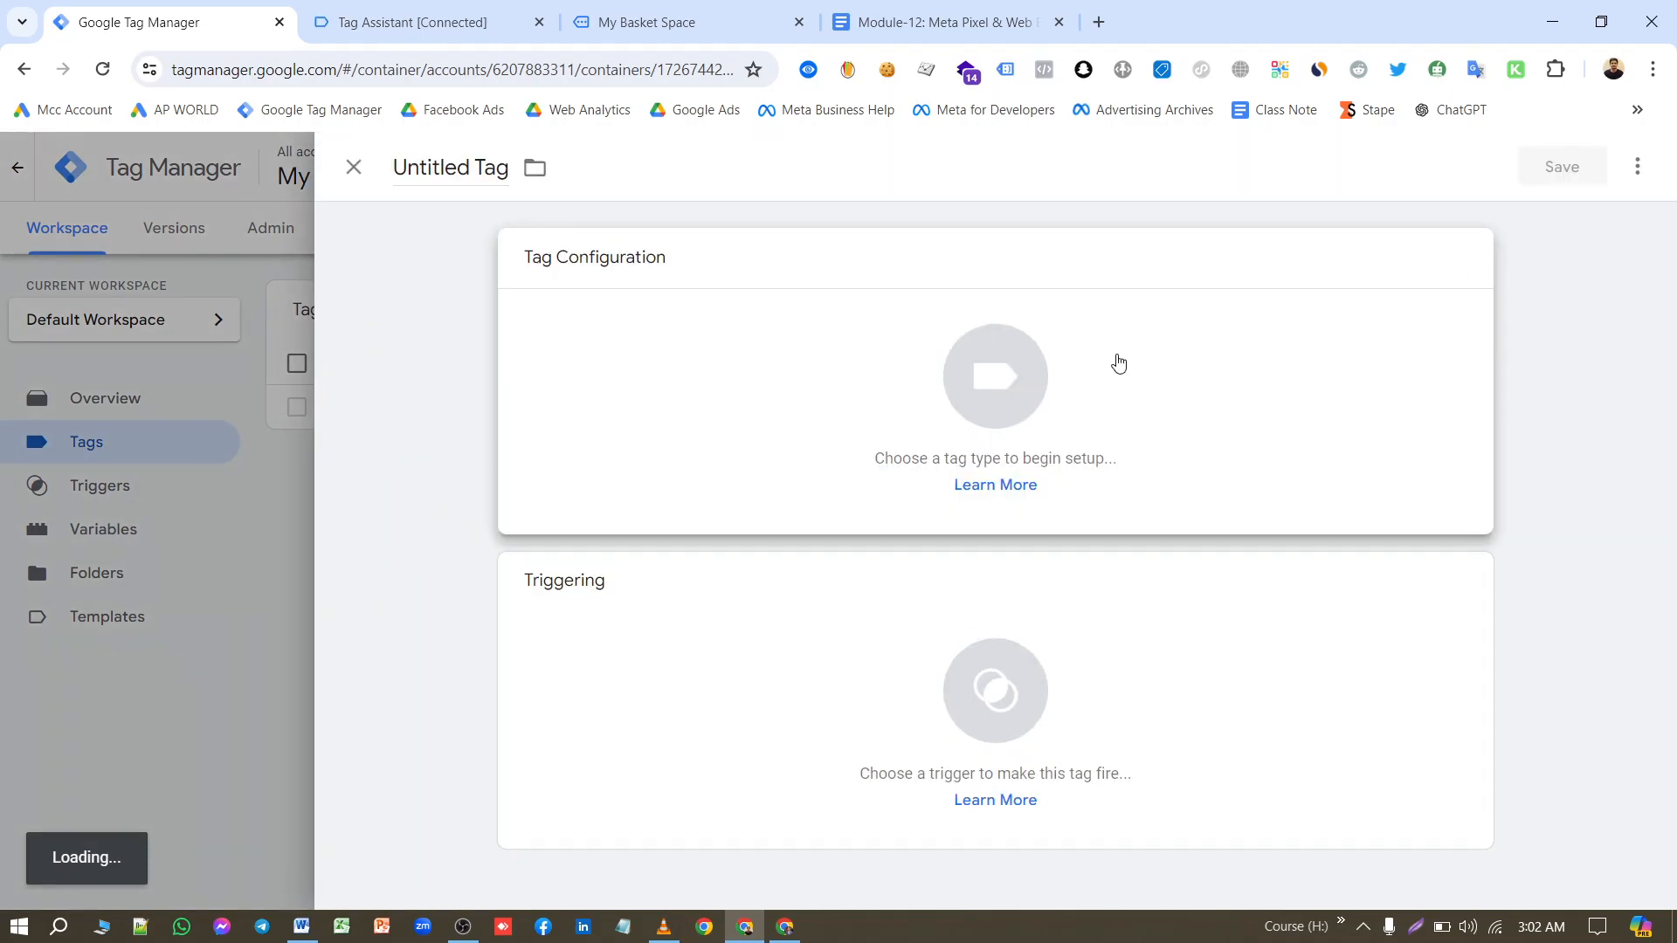
{"action": "left_click", "coordinate": [1111, 368]}
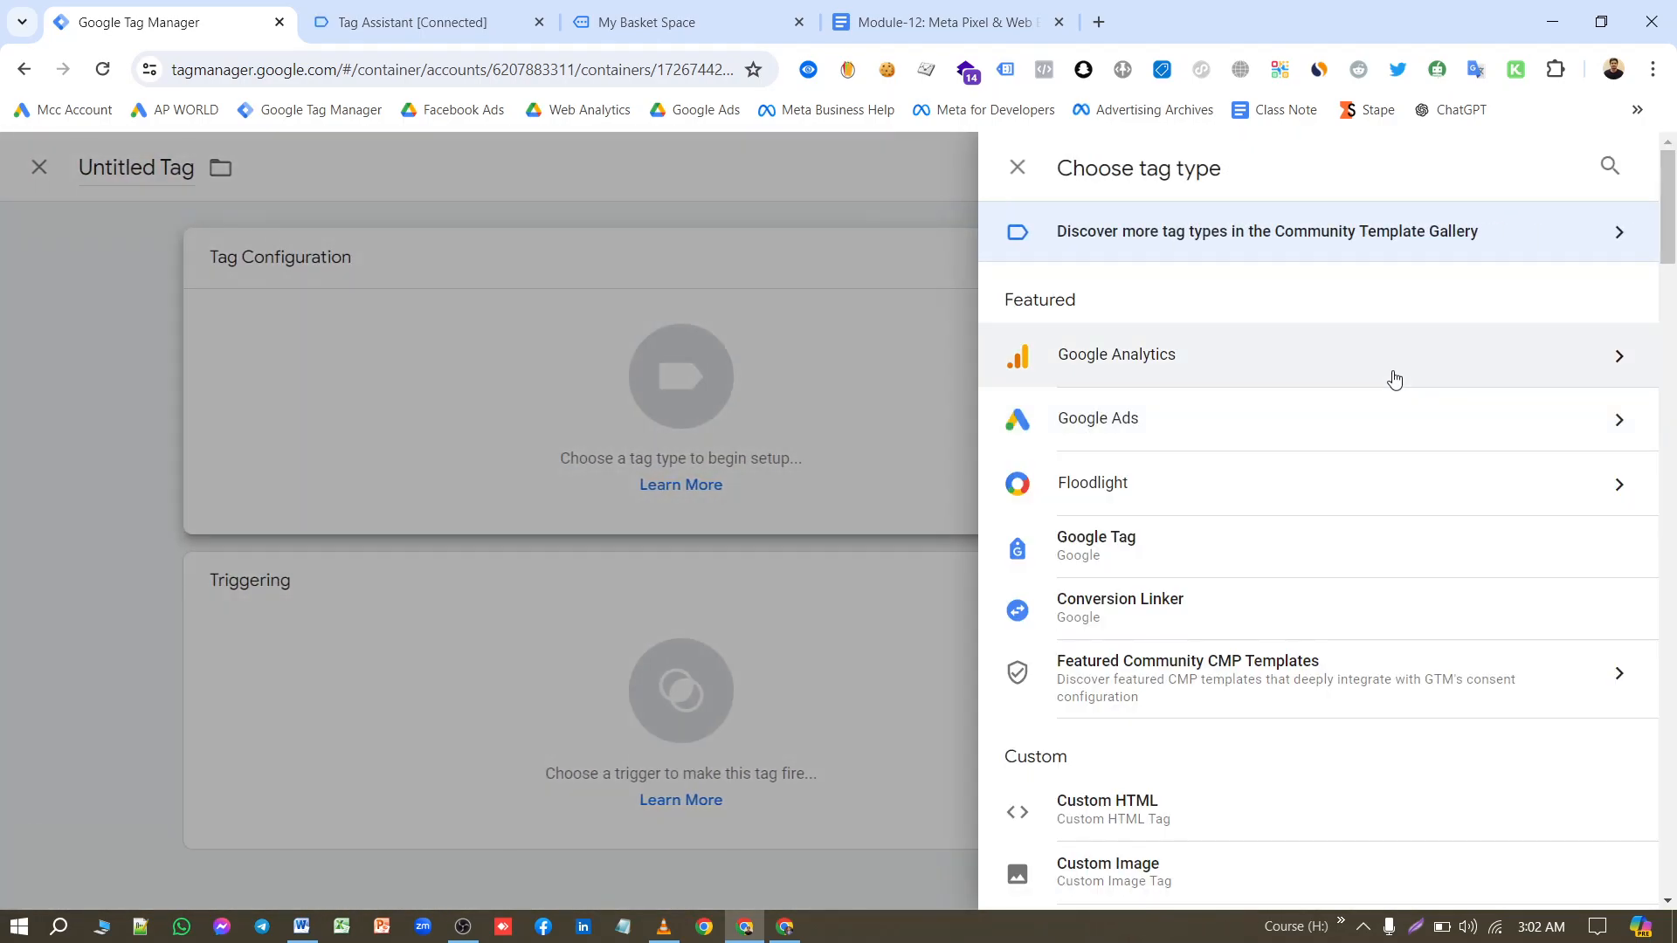
{"action": "scroll", "coordinate": [1226, 560], "scroll_direction": "down", "scroll_amount": 5}
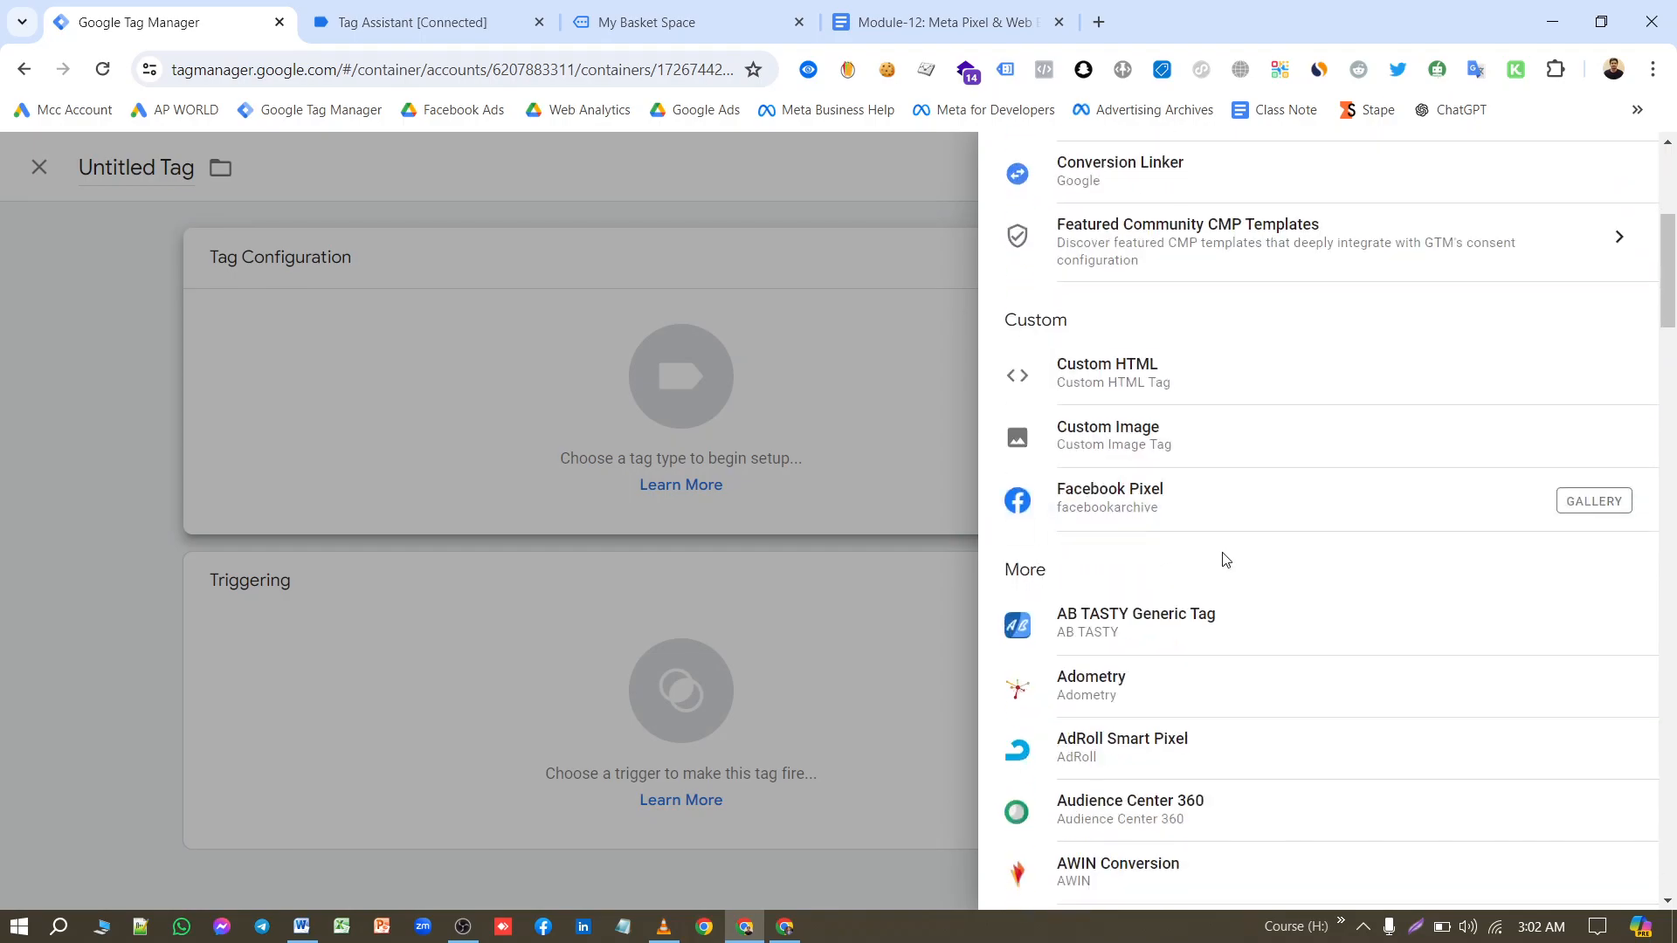
{"action": "left_click", "coordinate": [1231, 501]}
{"action": "left_click", "coordinate": [678, 517]}
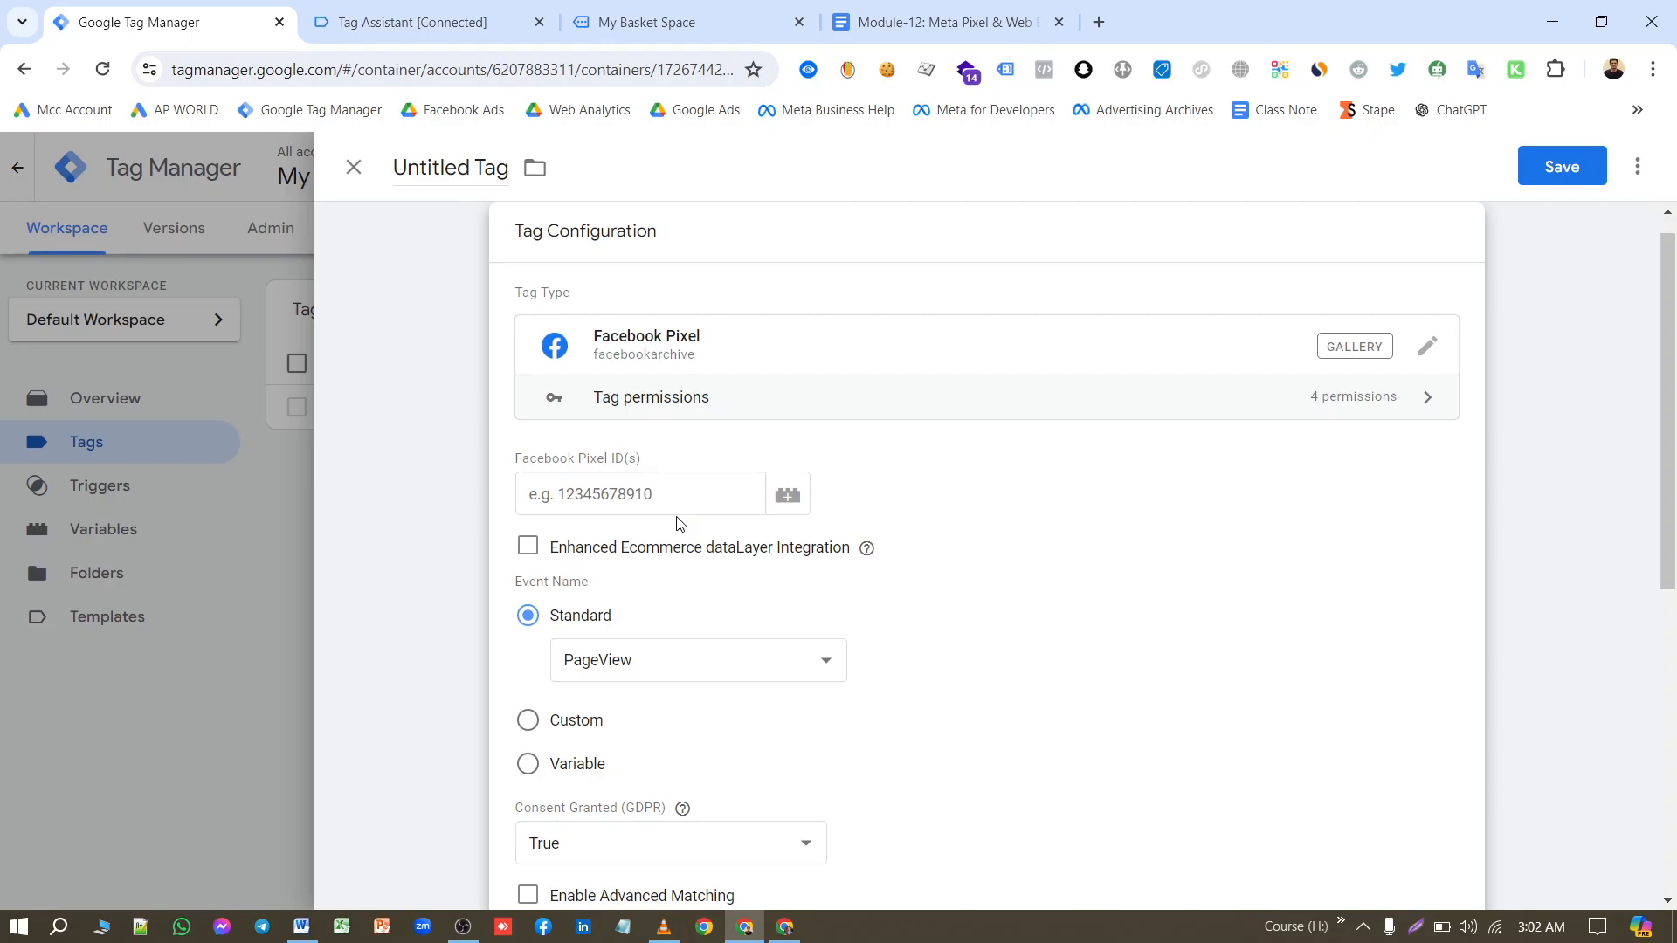
Step: Set the tag's Facebook Pixel ID to the variable {{FB - Pixel ID}} and its standard event to ViewContent
{"action": "left_click", "coordinate": [670, 508]}
{"action": "type", "text": "{{"}
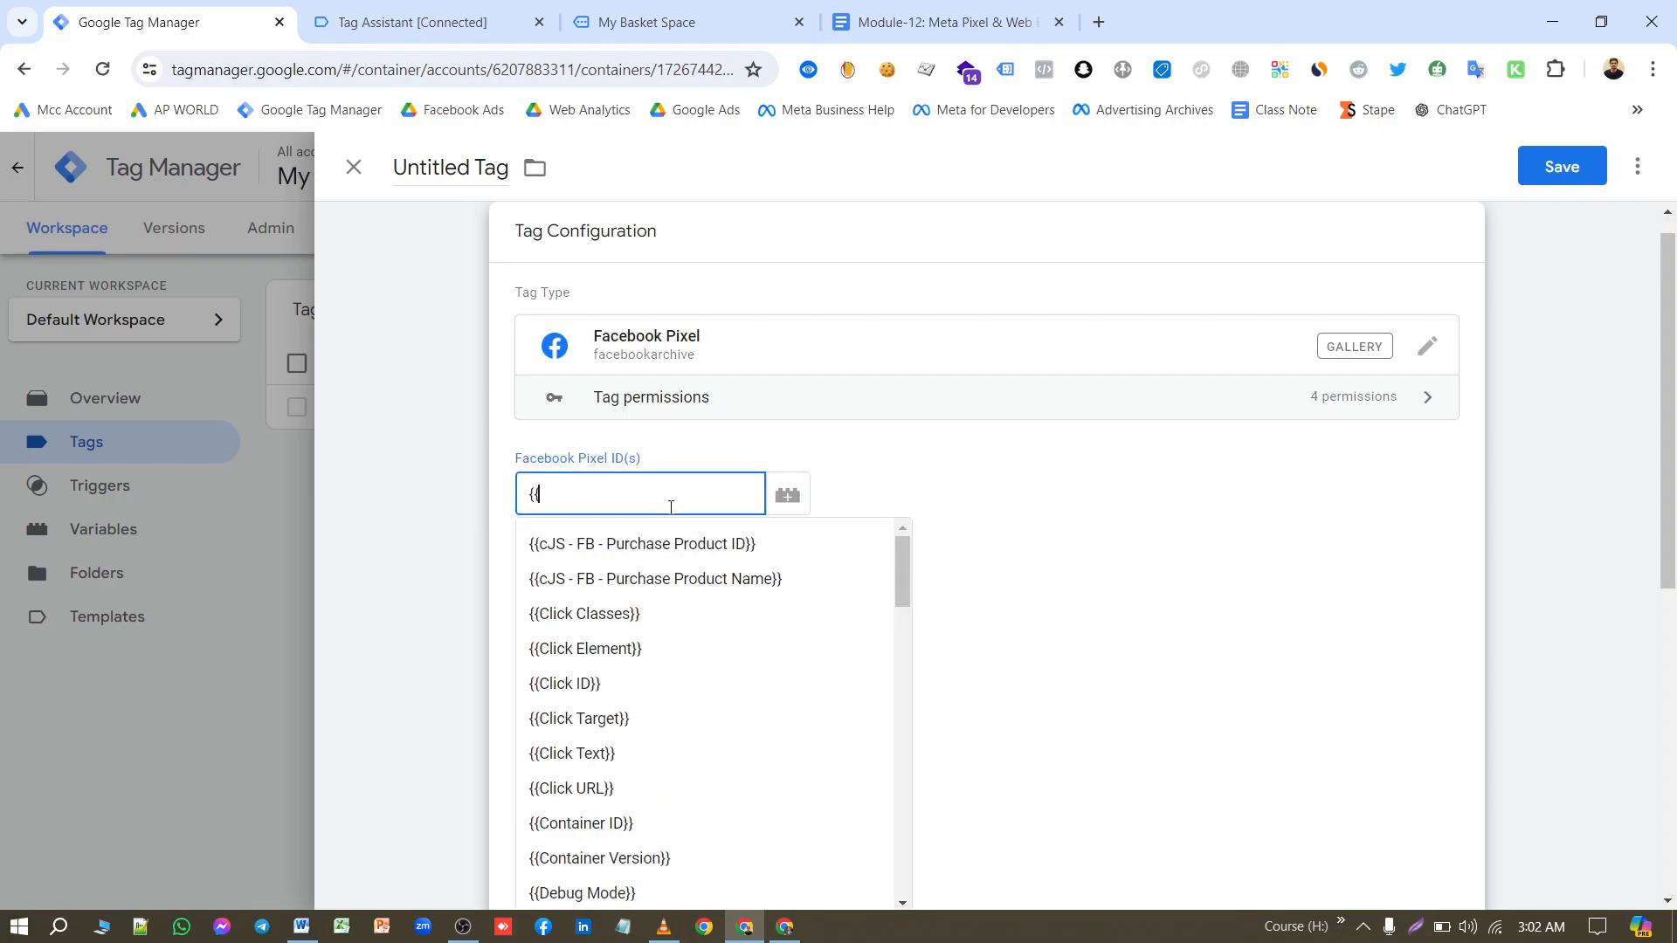
{"action": "type", "text": "pix"}
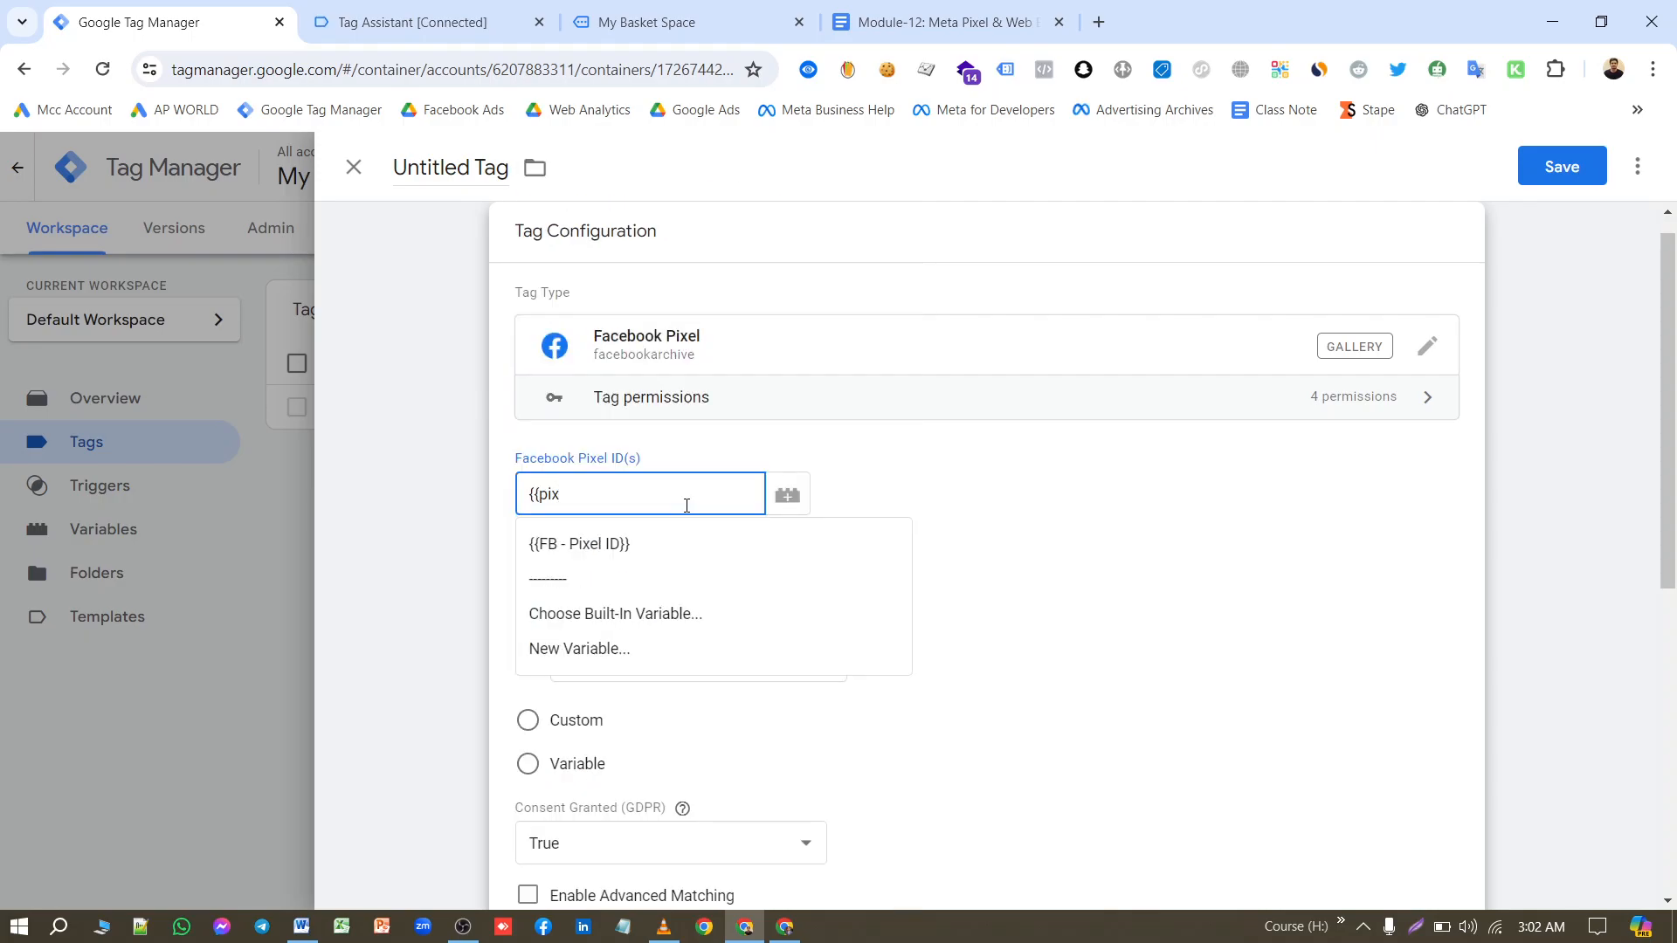
{"action": "key", "text": "Down"}
{"action": "key", "text": "Return"}
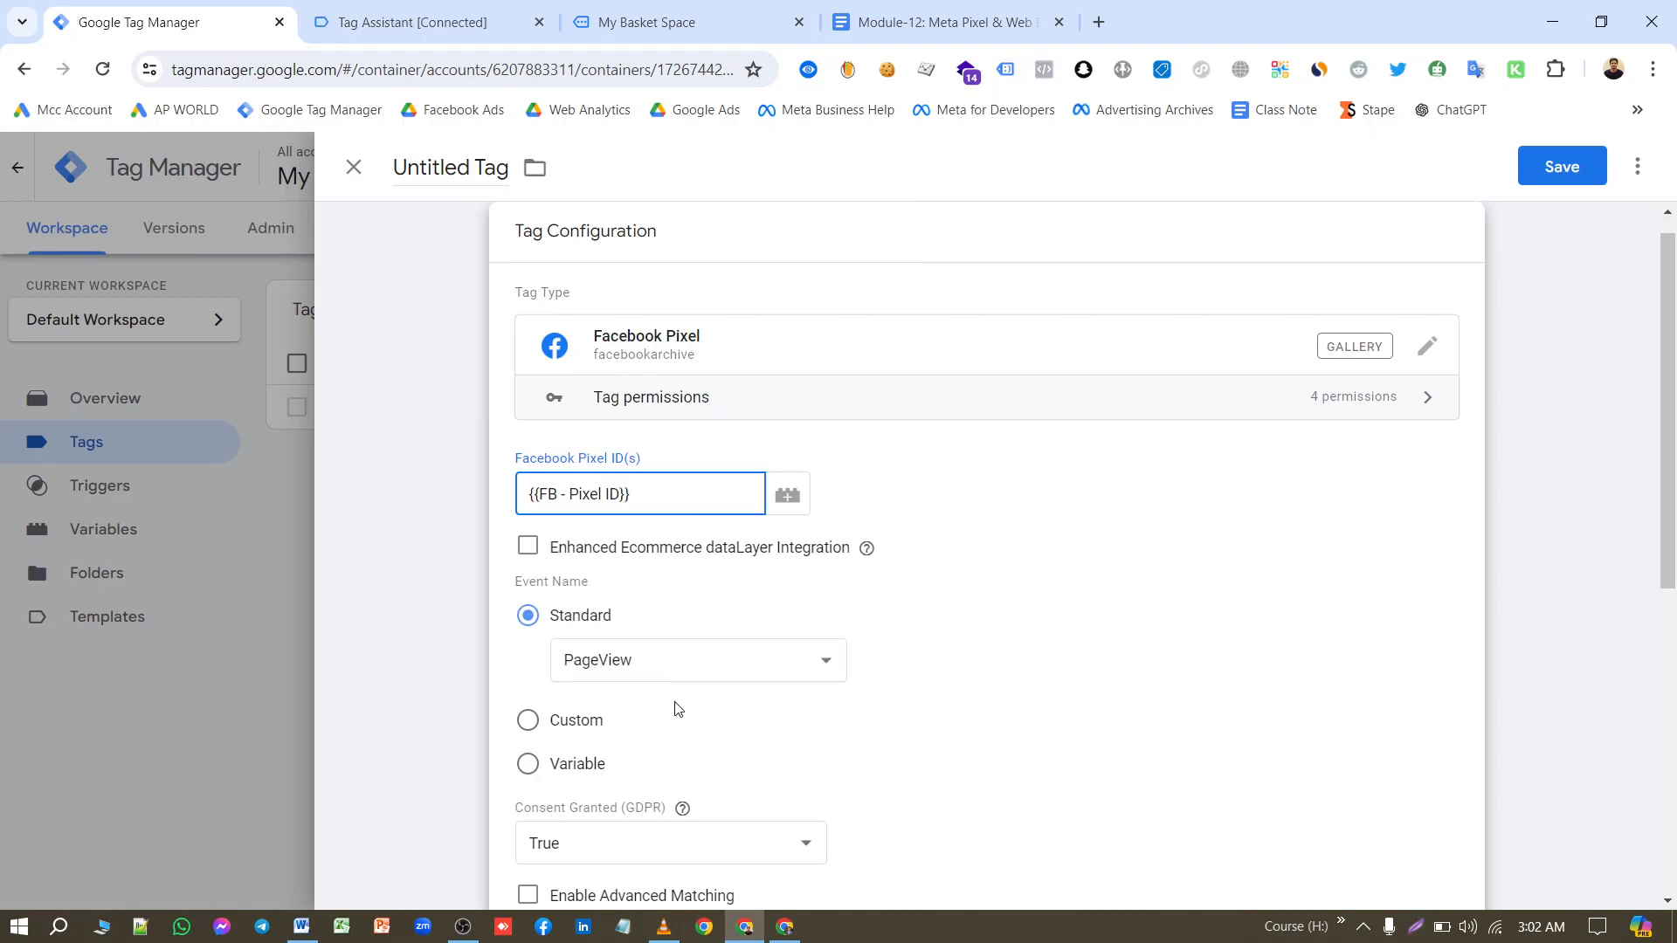
{"action": "left_click", "coordinate": [677, 661]}
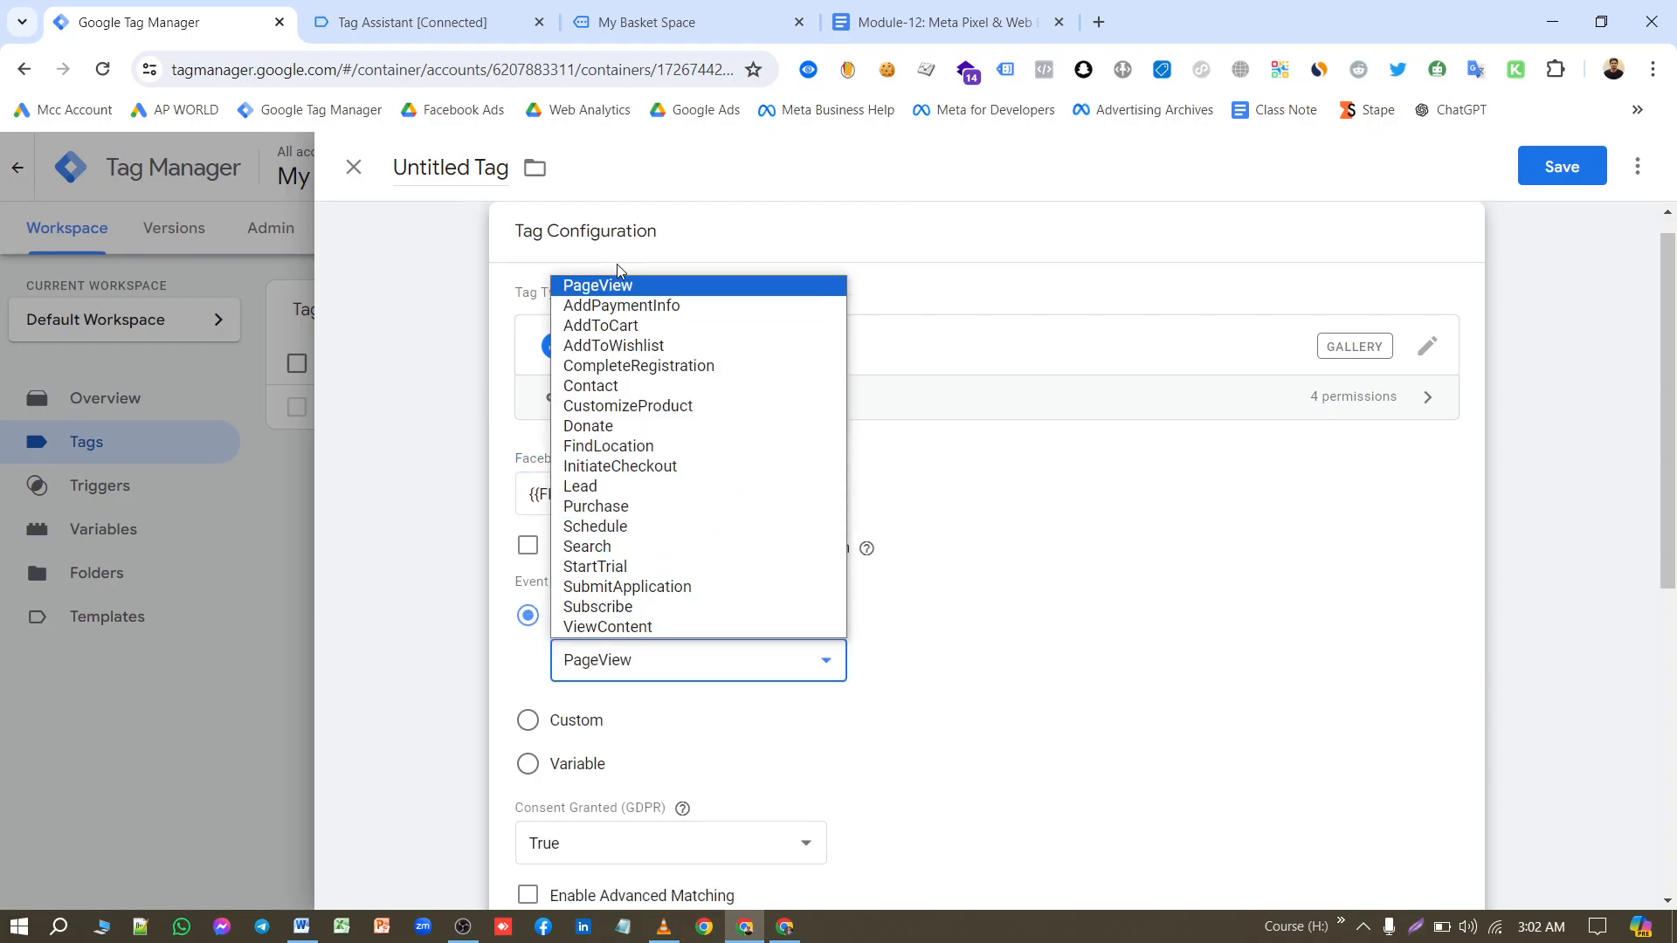
{"action": "left_click", "coordinate": [651, 626]}
Step: Assign the view_item custom event as the tag's firing trigger
{"action": "scroll", "coordinate": [804, 330], "scroll_direction": "down", "scroll_amount": 5}
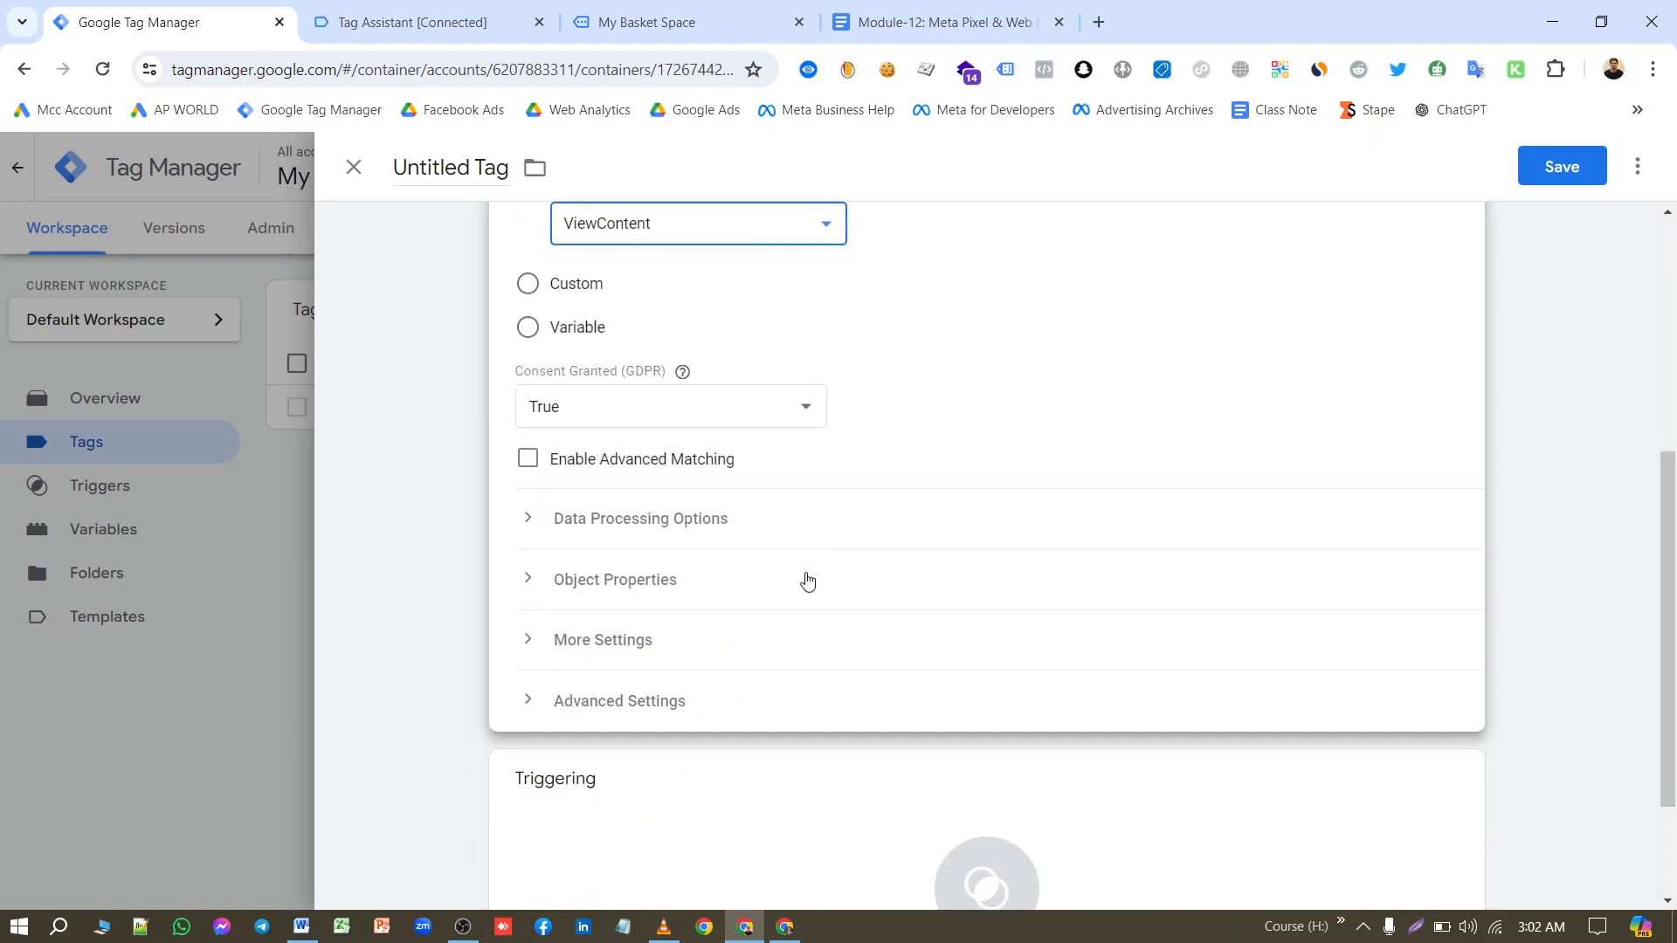
{"action": "left_click", "coordinate": [685, 799]}
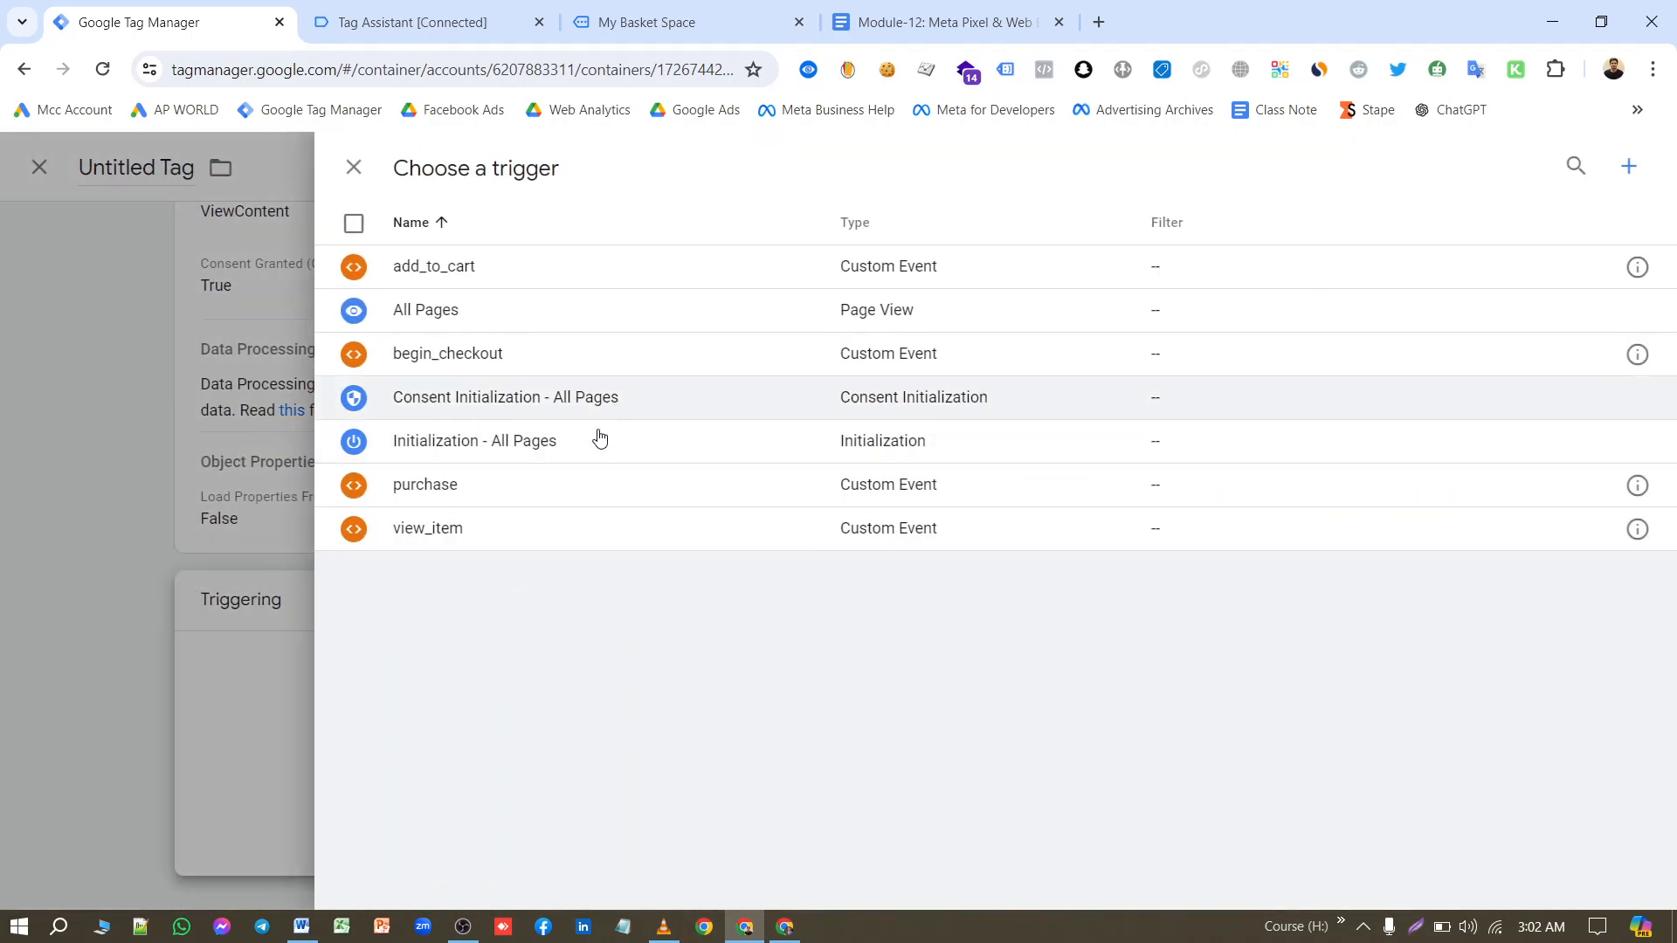
{"action": "left_click", "coordinate": [536, 543]}
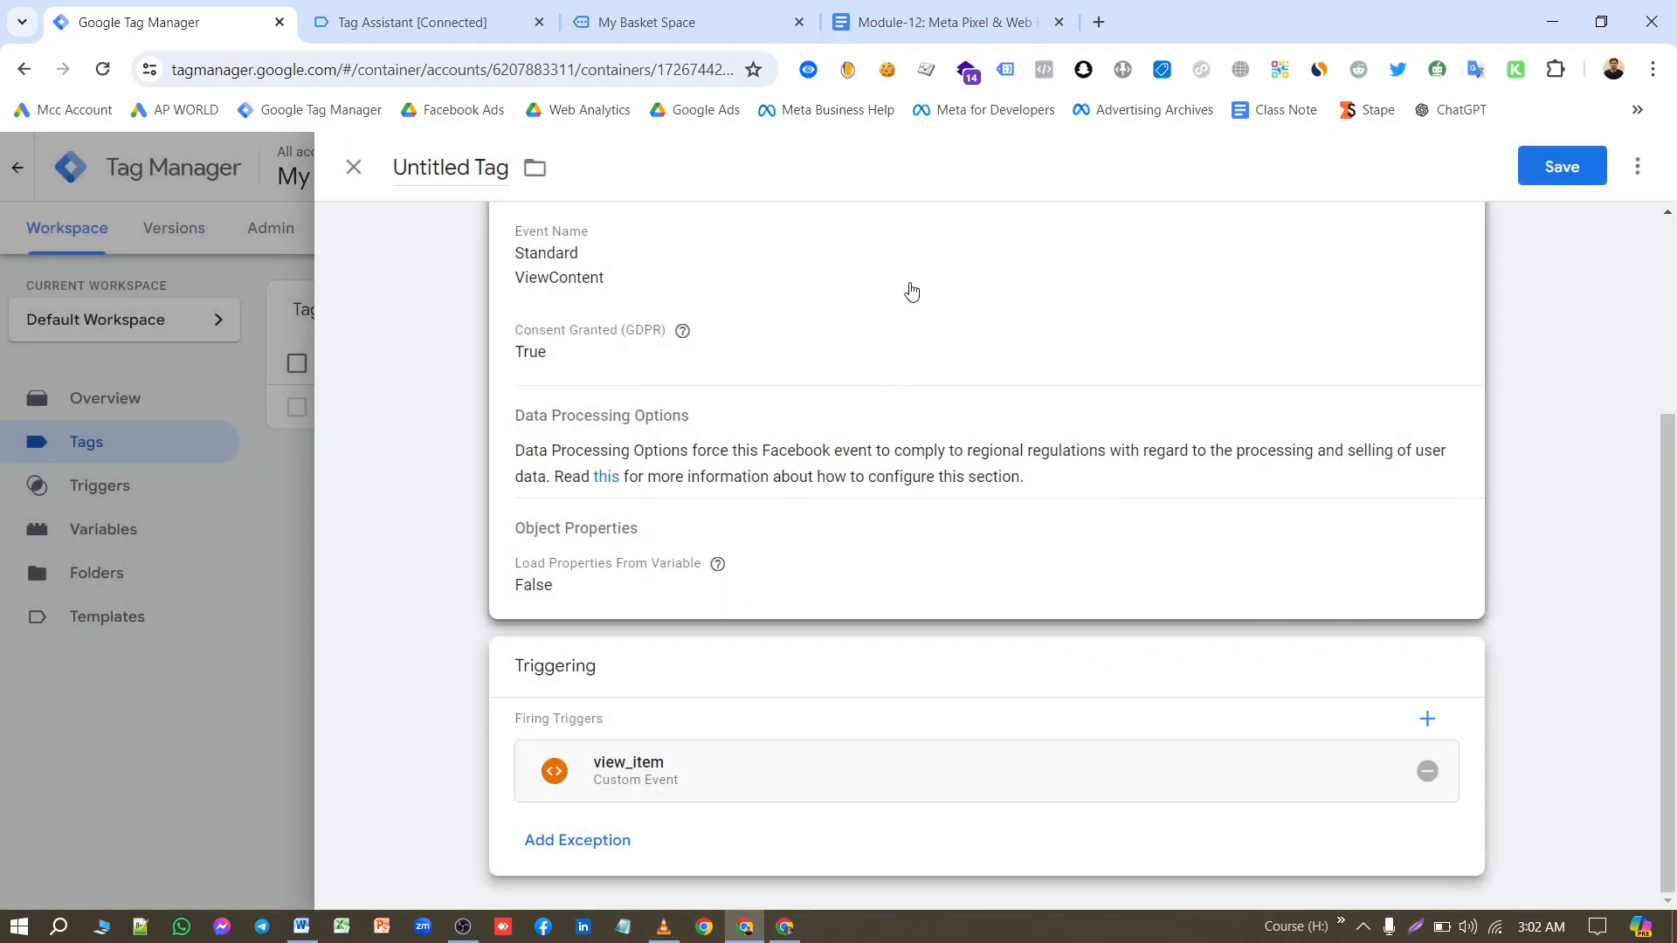
Step: Reopen the tag configuration and add empty property rows under Object Properties
{"action": "left_click", "coordinate": [905, 288]}
{"action": "scroll", "coordinate": [723, 644], "scroll_direction": "down", "scroll_amount": 3}
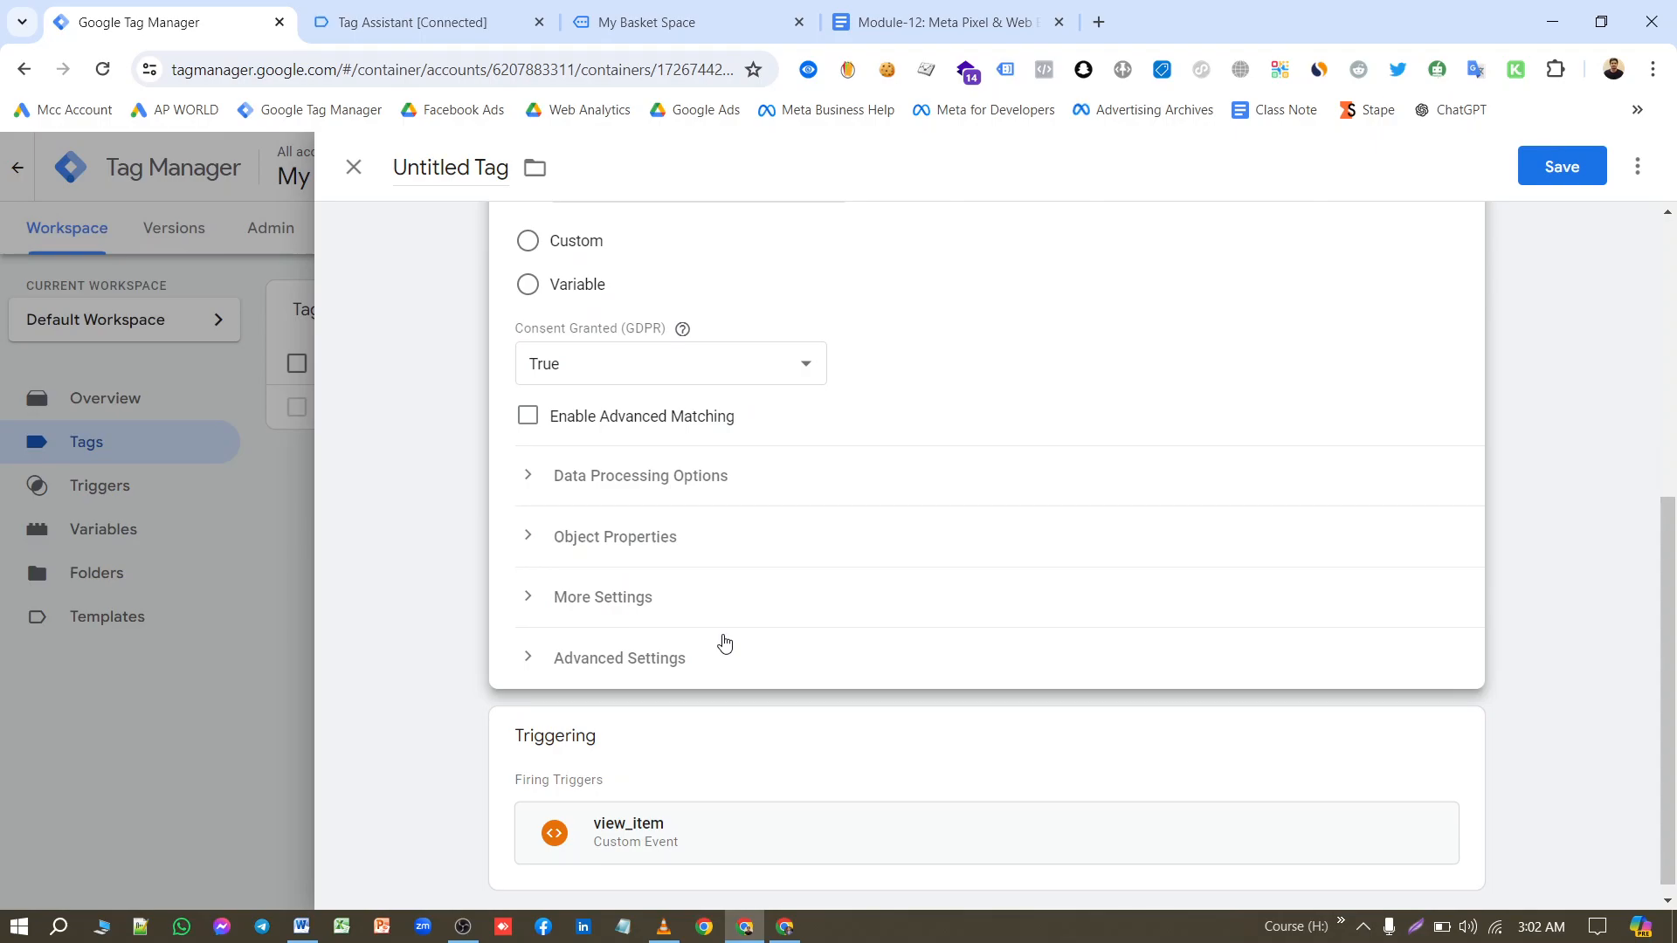
{"action": "scroll", "coordinate": [724, 643], "scroll_direction": "up", "scroll_amount": 4}
{"action": "scroll", "coordinate": [724, 643], "scroll_direction": "down", "scroll_amount": 4}
{"action": "left_click", "coordinate": [671, 538]}
{"action": "left_click", "coordinate": [642, 704]}
{"action": "left_click", "coordinate": [633, 778]}
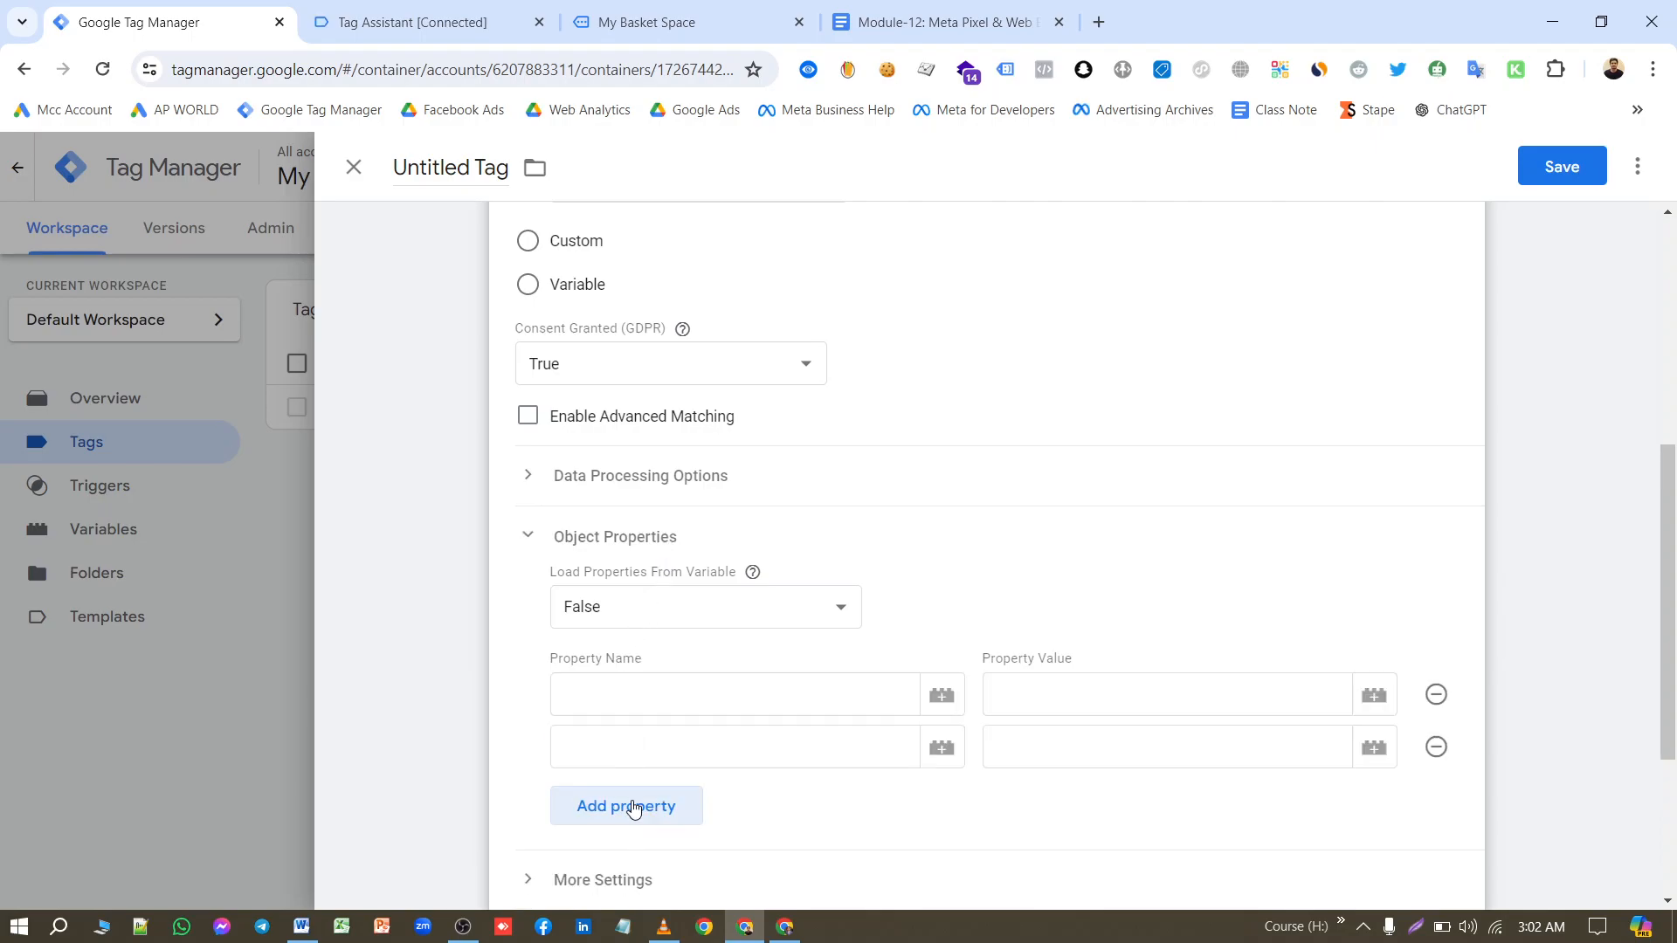
{"action": "left_click", "coordinate": [633, 799]}
Step: Copy the content_type parameter name from the view_item parameter list in the Module-12 Google Docs document
{"action": "left_click", "coordinate": [939, 22]}
{"action": "scroll", "coordinate": [876, 451], "scroll_direction": "up", "scroll_amount": 20}
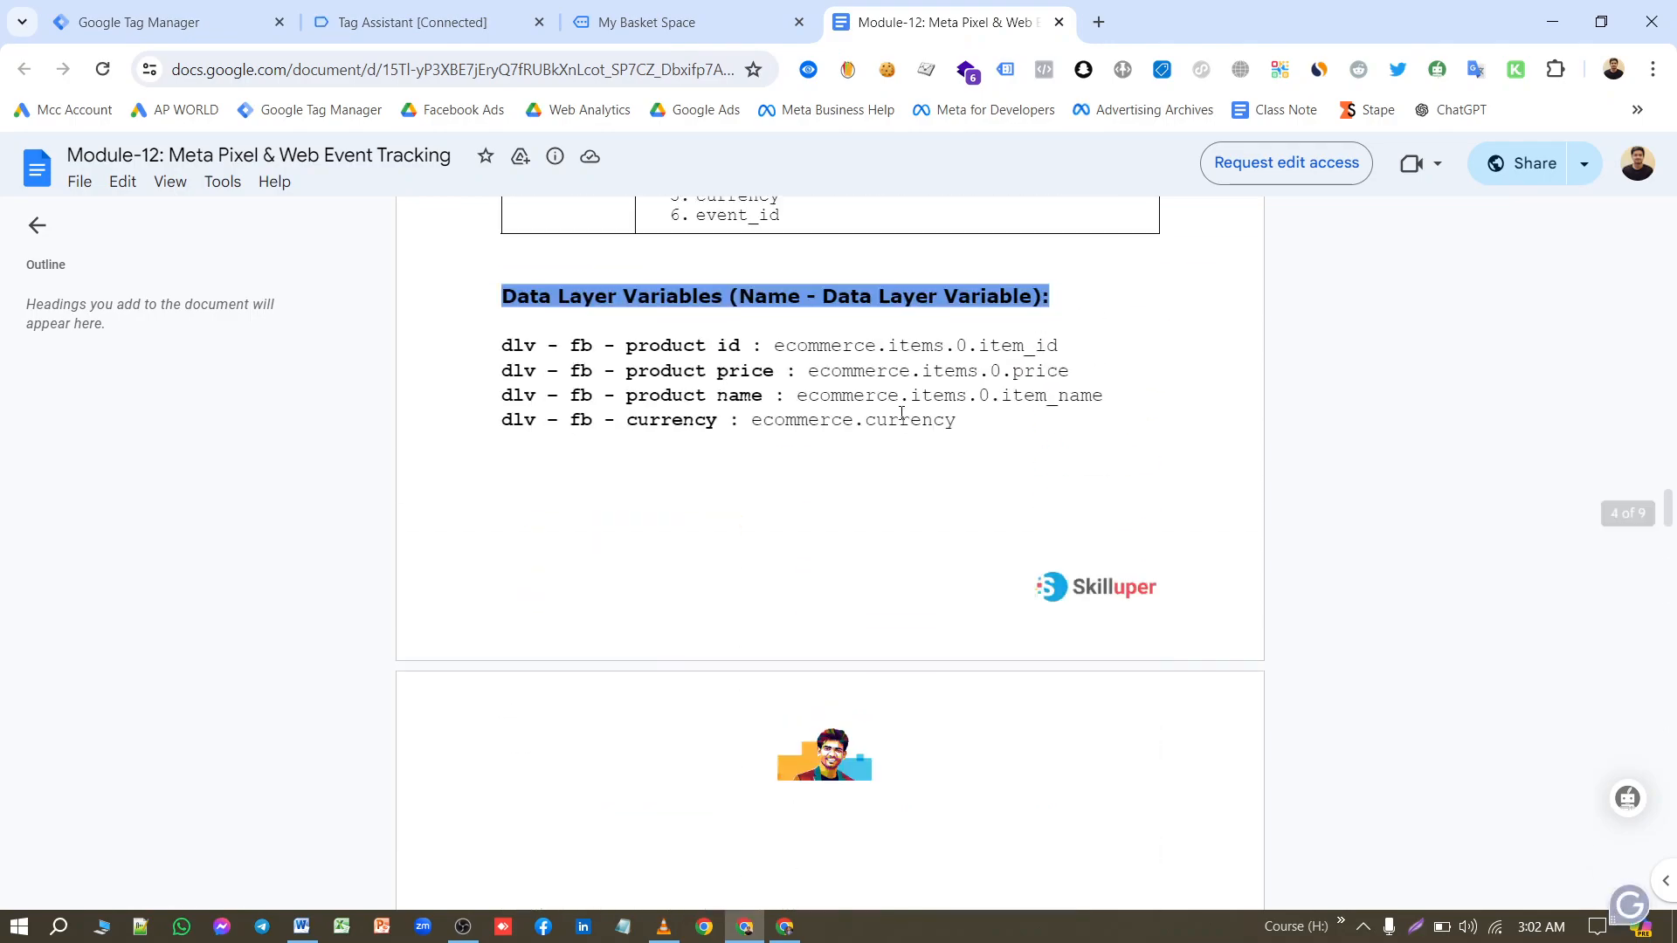
{"action": "scroll", "coordinate": [752, 393], "scroll_direction": "down", "scroll_amount": 5}
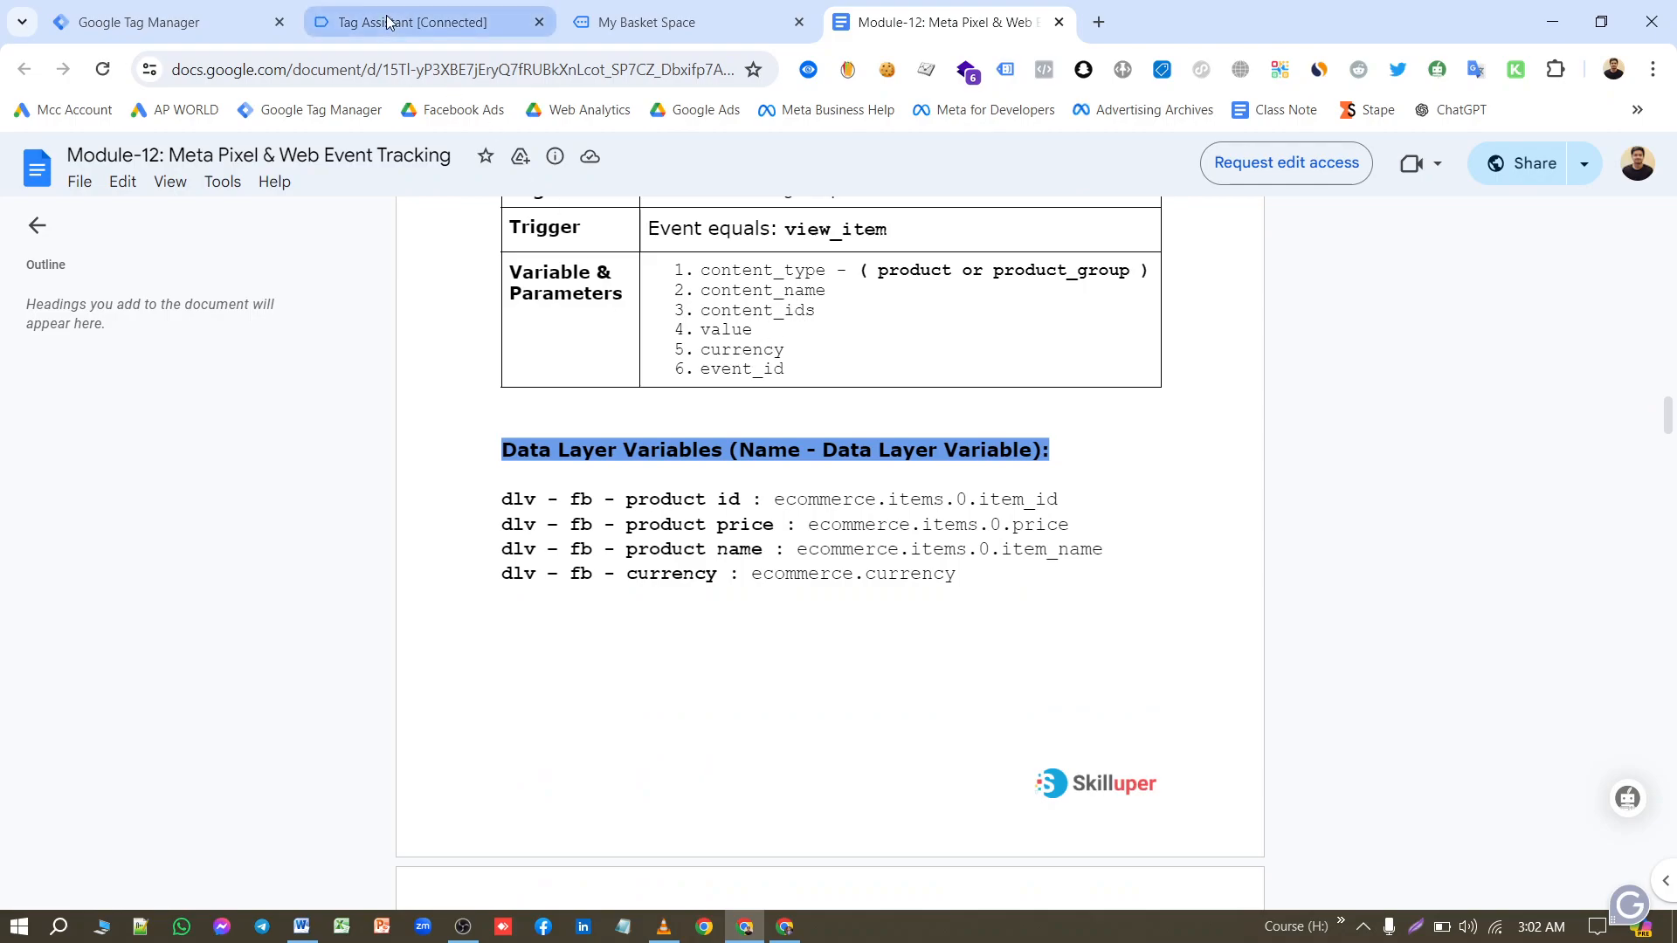
{"action": "double_click", "coordinate": [766, 266]}
{"action": "key", "text": "ctrl+c"}
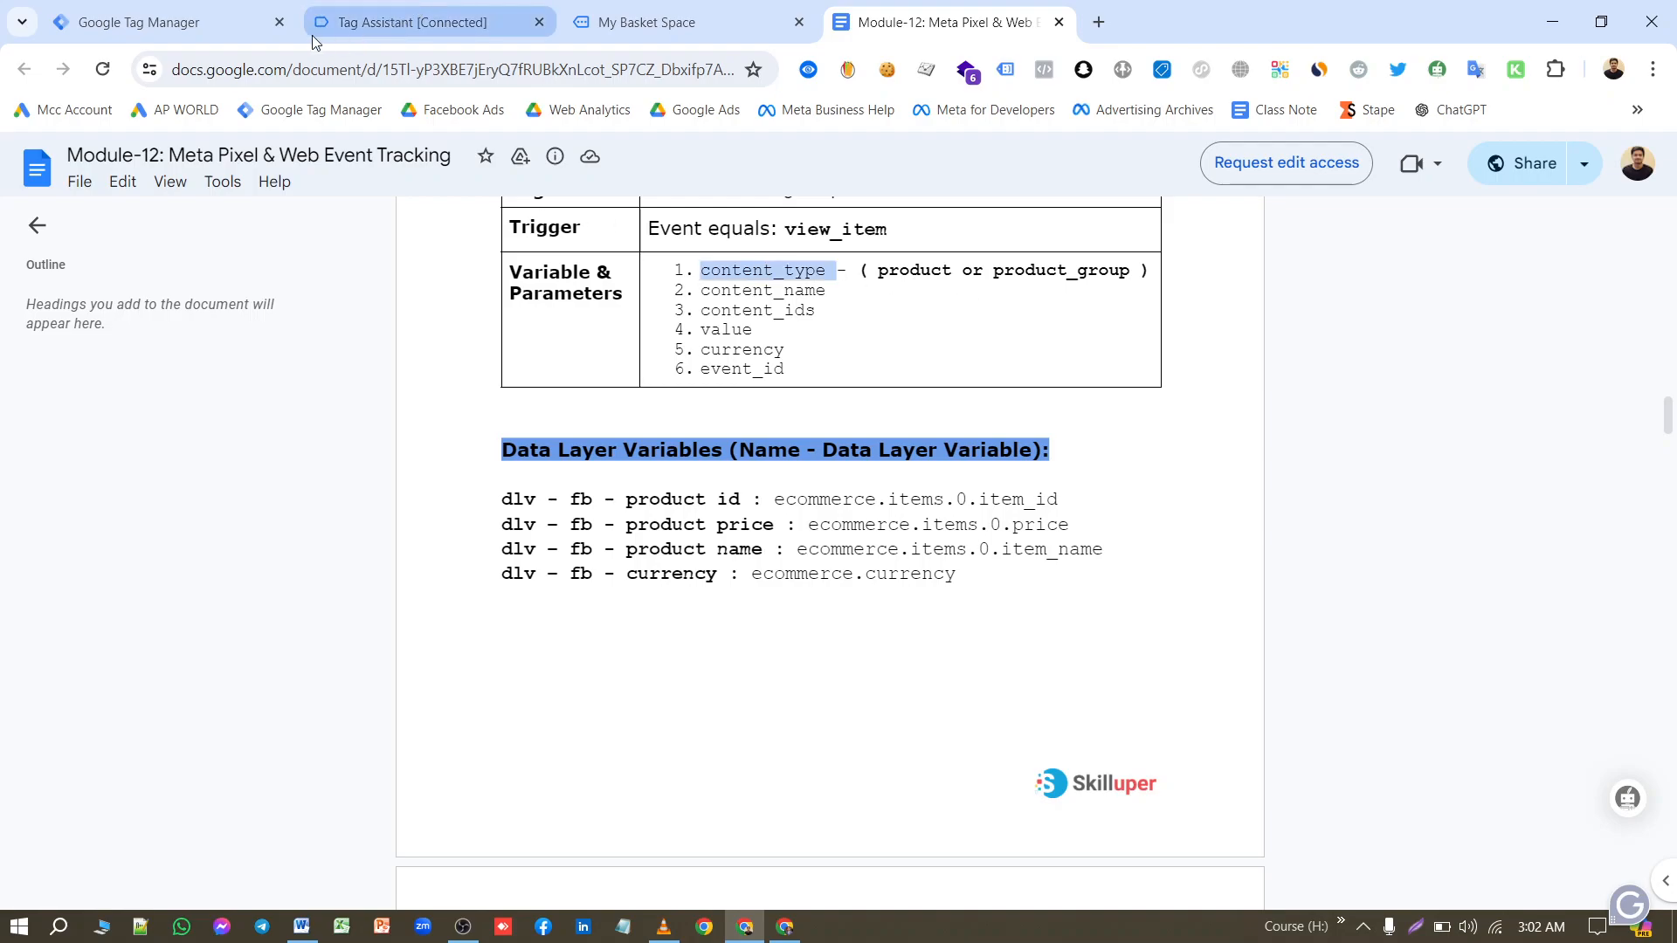
Step: Extend the tag's object properties to five rows and enter content_type as the first property name
{"action": "left_click", "coordinate": [140, 22]}
{"action": "left_click", "coordinate": [673, 666]}
{"action": "scroll", "coordinate": [674, 663], "scroll_direction": "down", "scroll_amount": 3}
{"action": "left_click", "coordinate": [647, 549]}
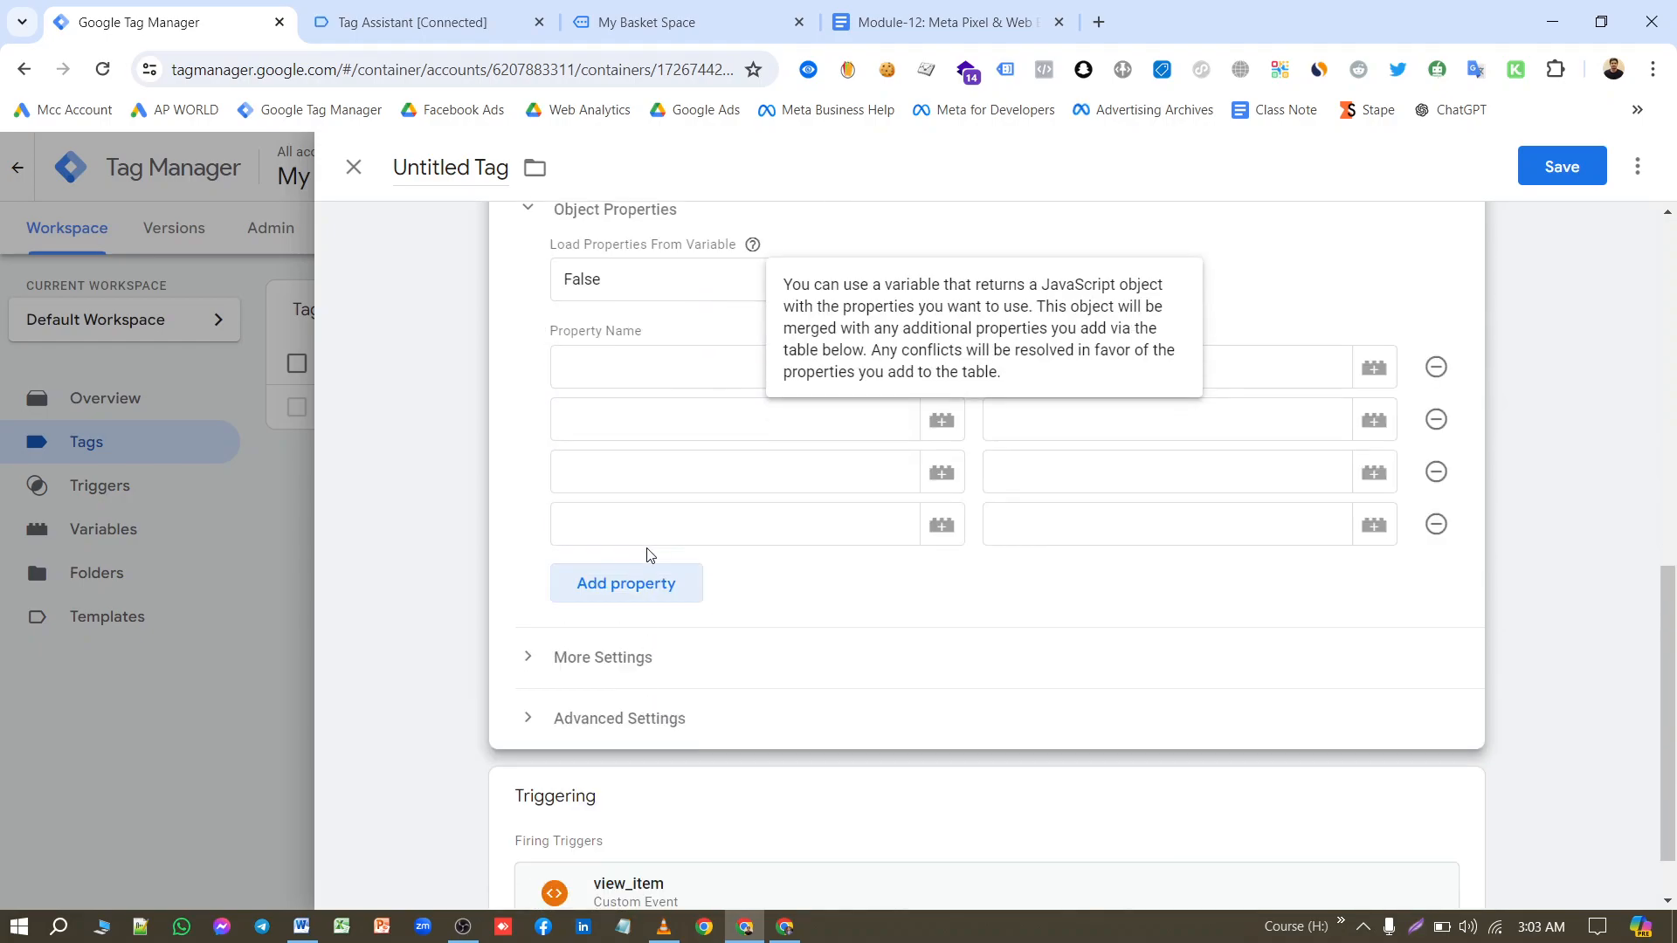
{"action": "left_click", "coordinate": [644, 603]}
{"action": "left_click", "coordinate": [648, 369]}
{"action": "key", "text": "ctrl+v"}
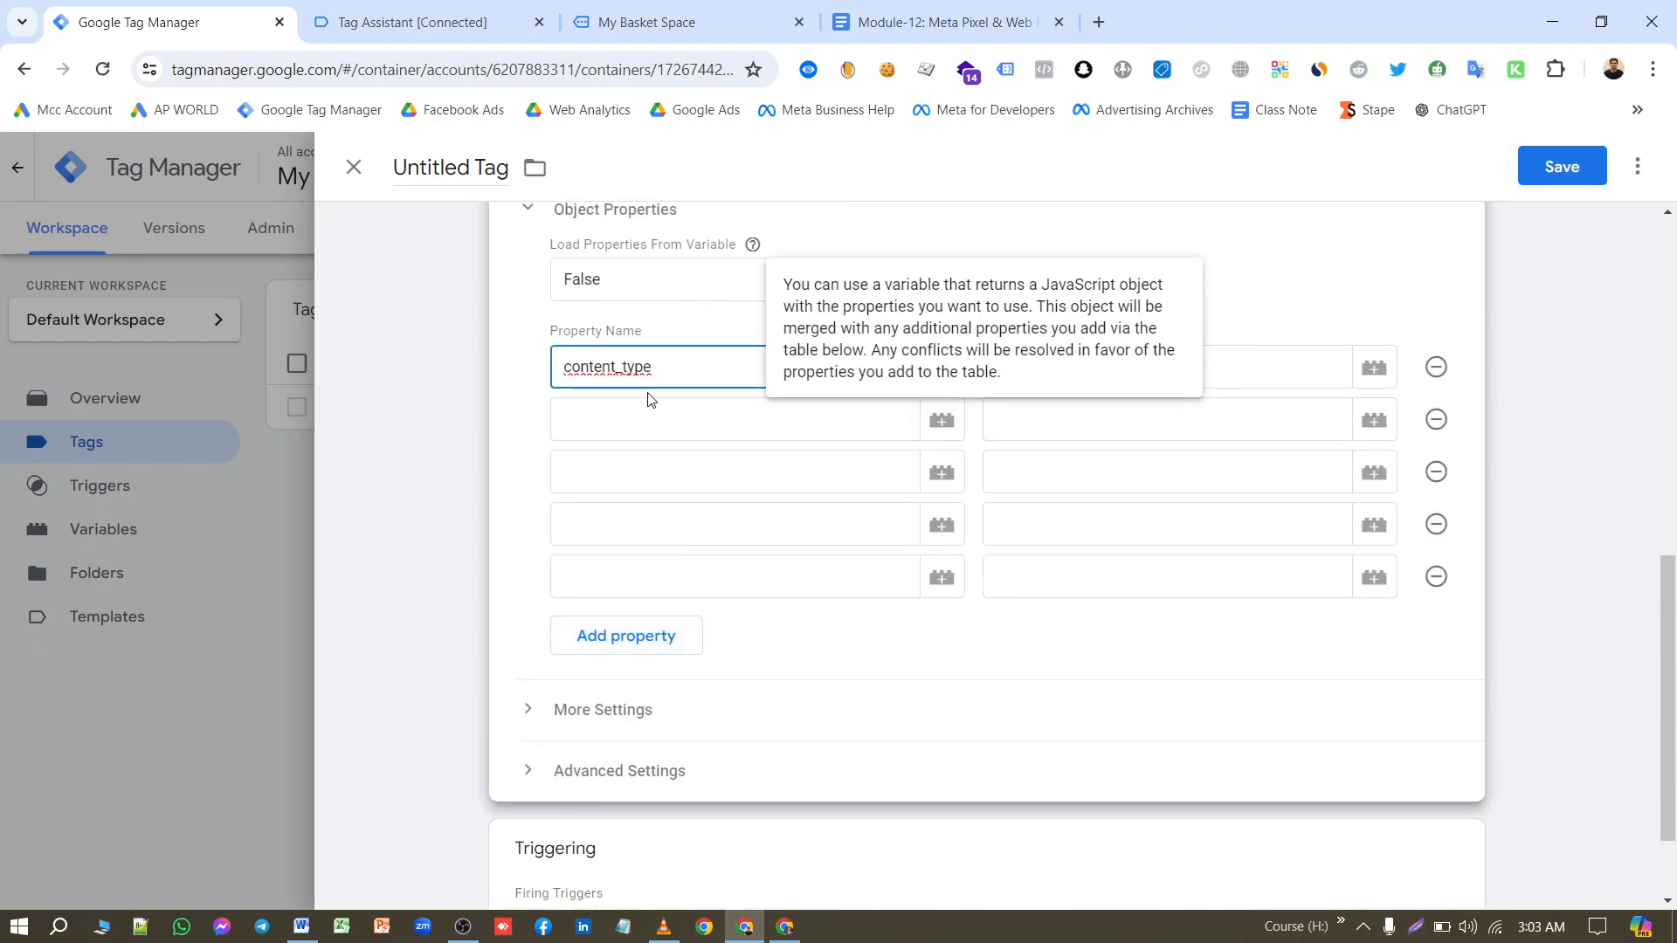
Step: Set the content_type property's value to product, copied from the parameter list in the Module-12 Google Docs document
{"action": "left_click", "coordinate": [1272, 374]}
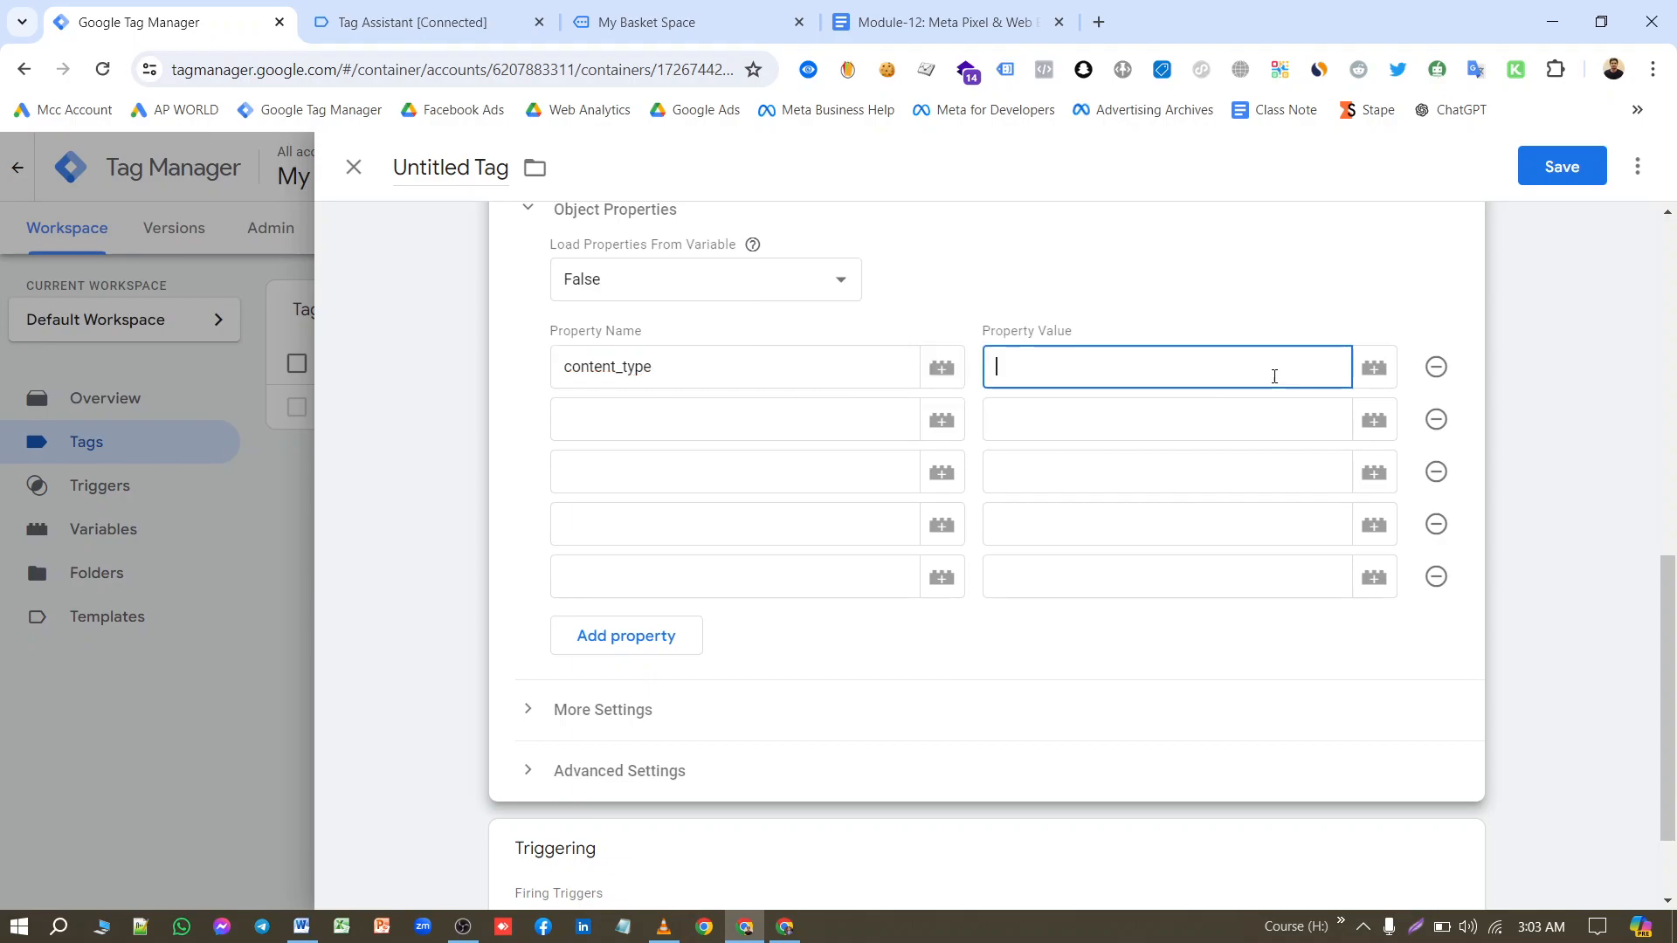
{"action": "left_click", "coordinate": [884, 26]}
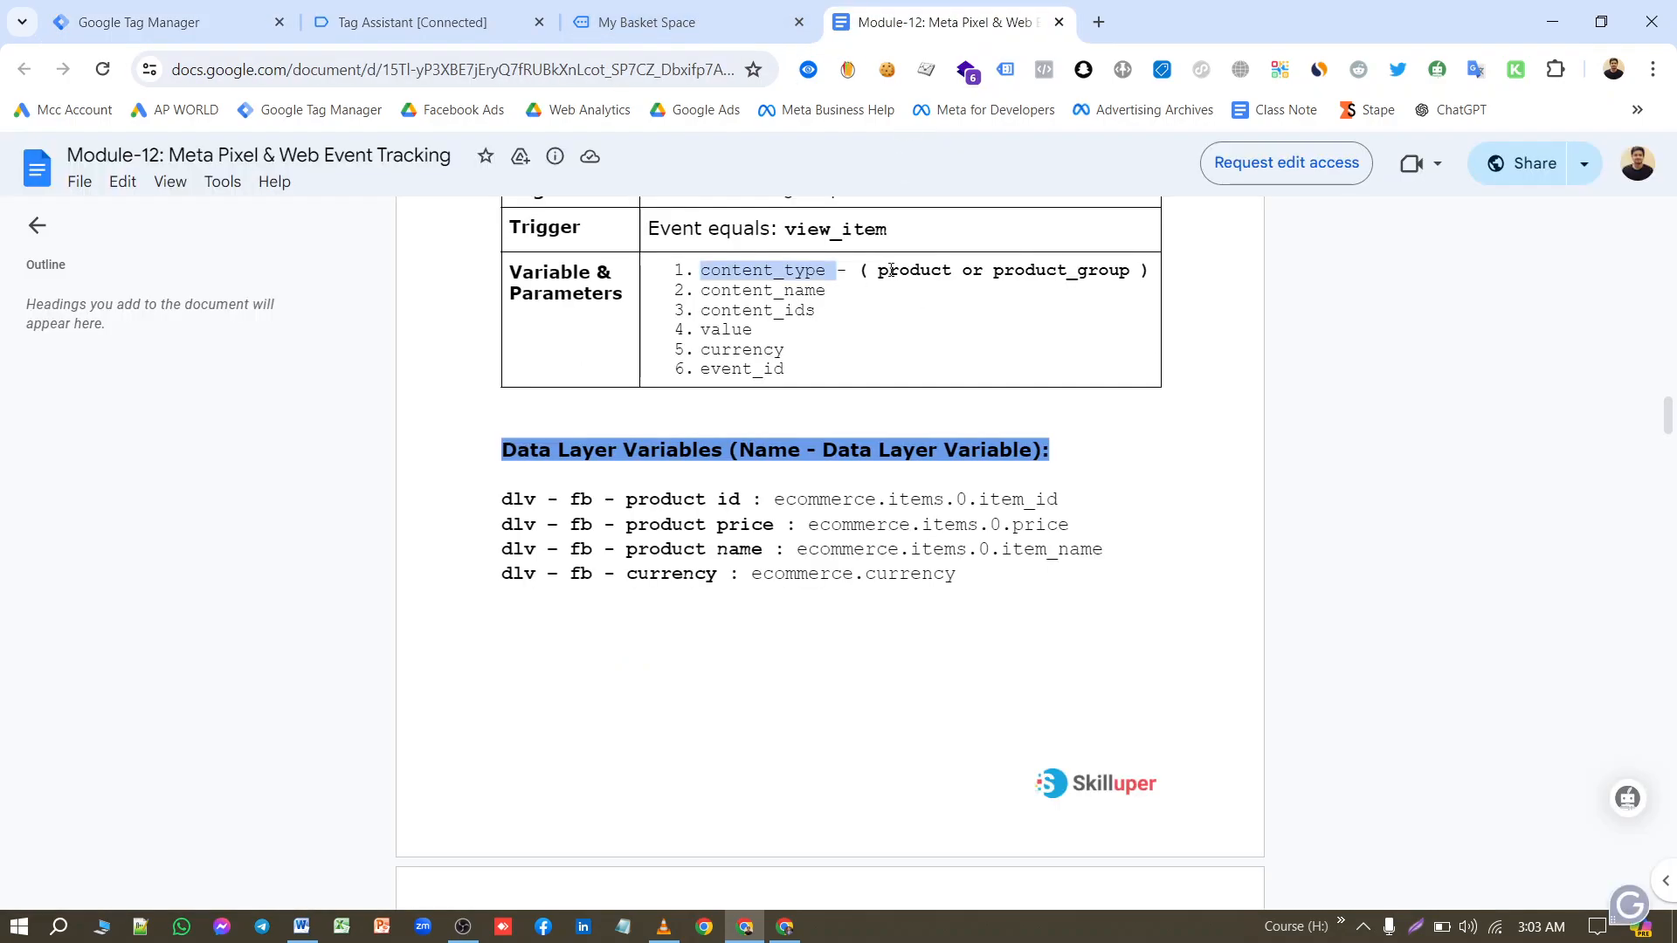
{"action": "left_click_drag", "start_coordinate": [882, 272], "coordinate": [950, 272]}
{"action": "key", "text": "ctrl+c"}
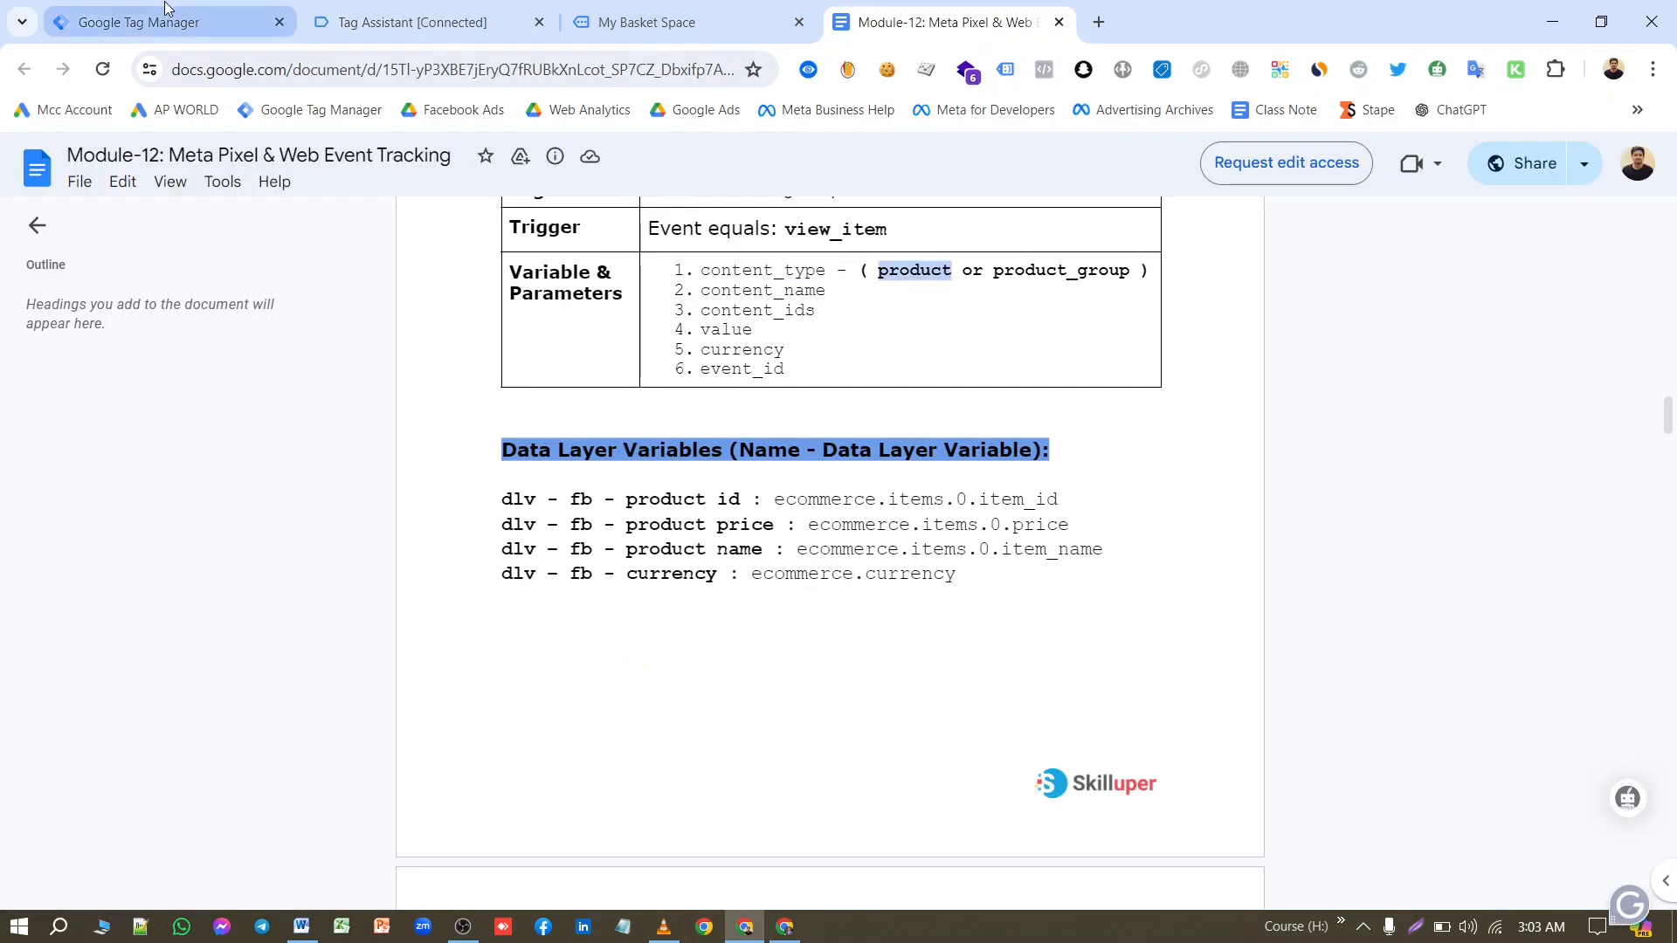
{"action": "left_click", "coordinate": [170, 22]}
{"action": "key", "text": "ctrl+v"}
Step: Enter content_name as the second property name, copied from the document's parameter list
{"action": "left_click", "coordinate": [745, 429]}
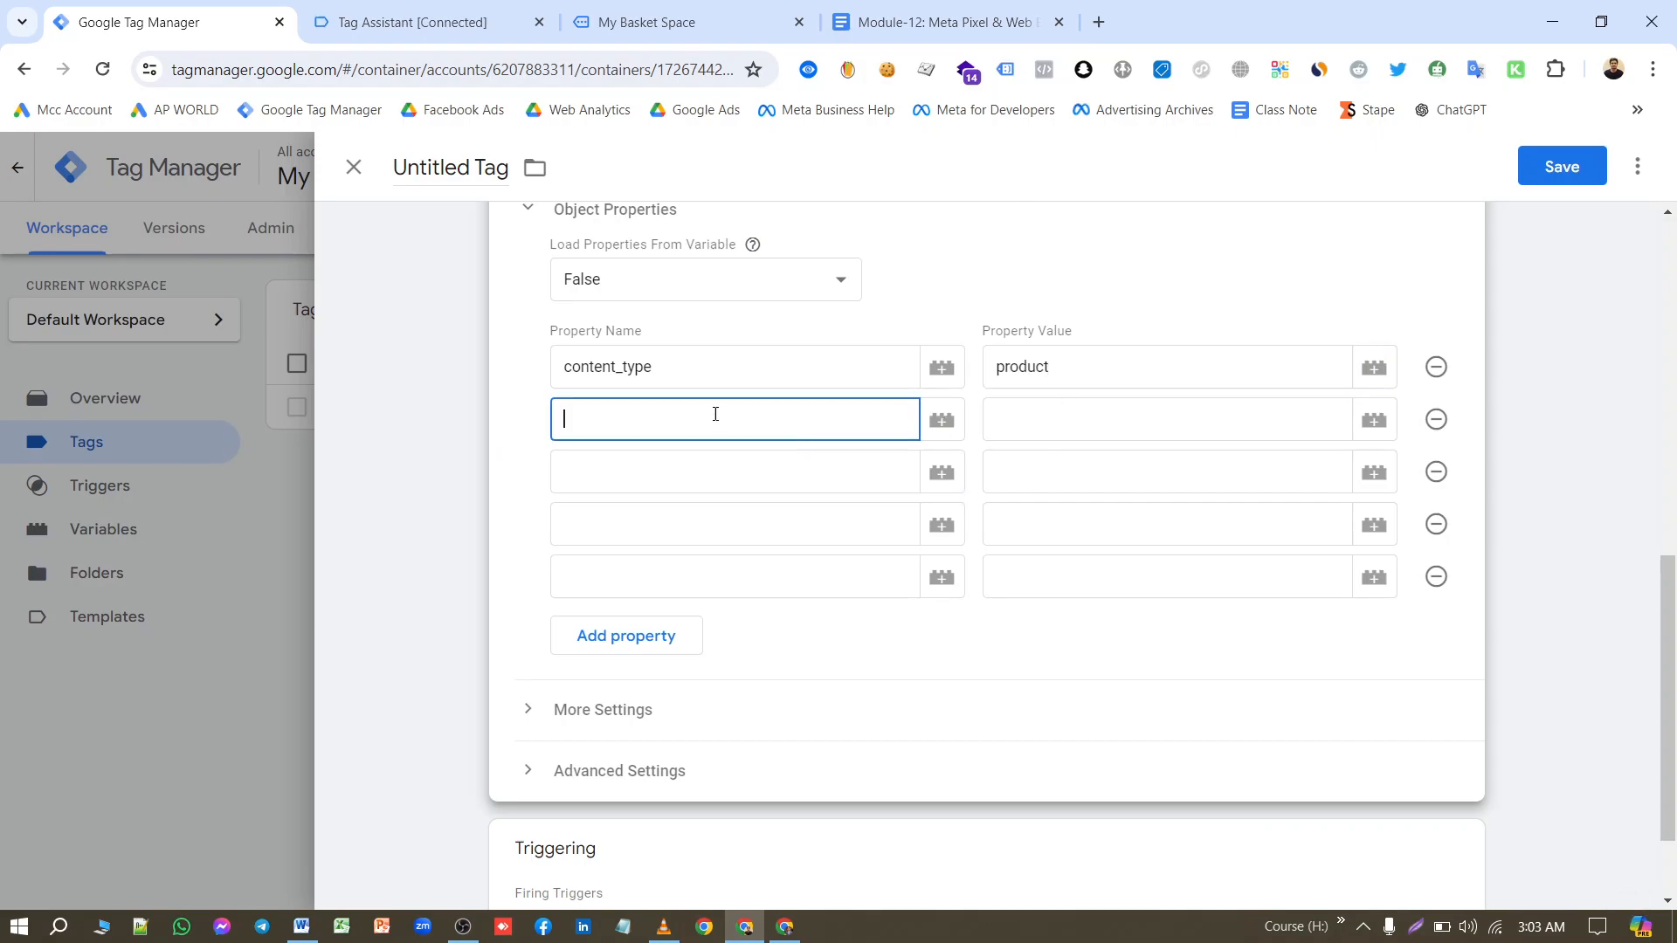
{"action": "left_click", "coordinate": [939, 32]}
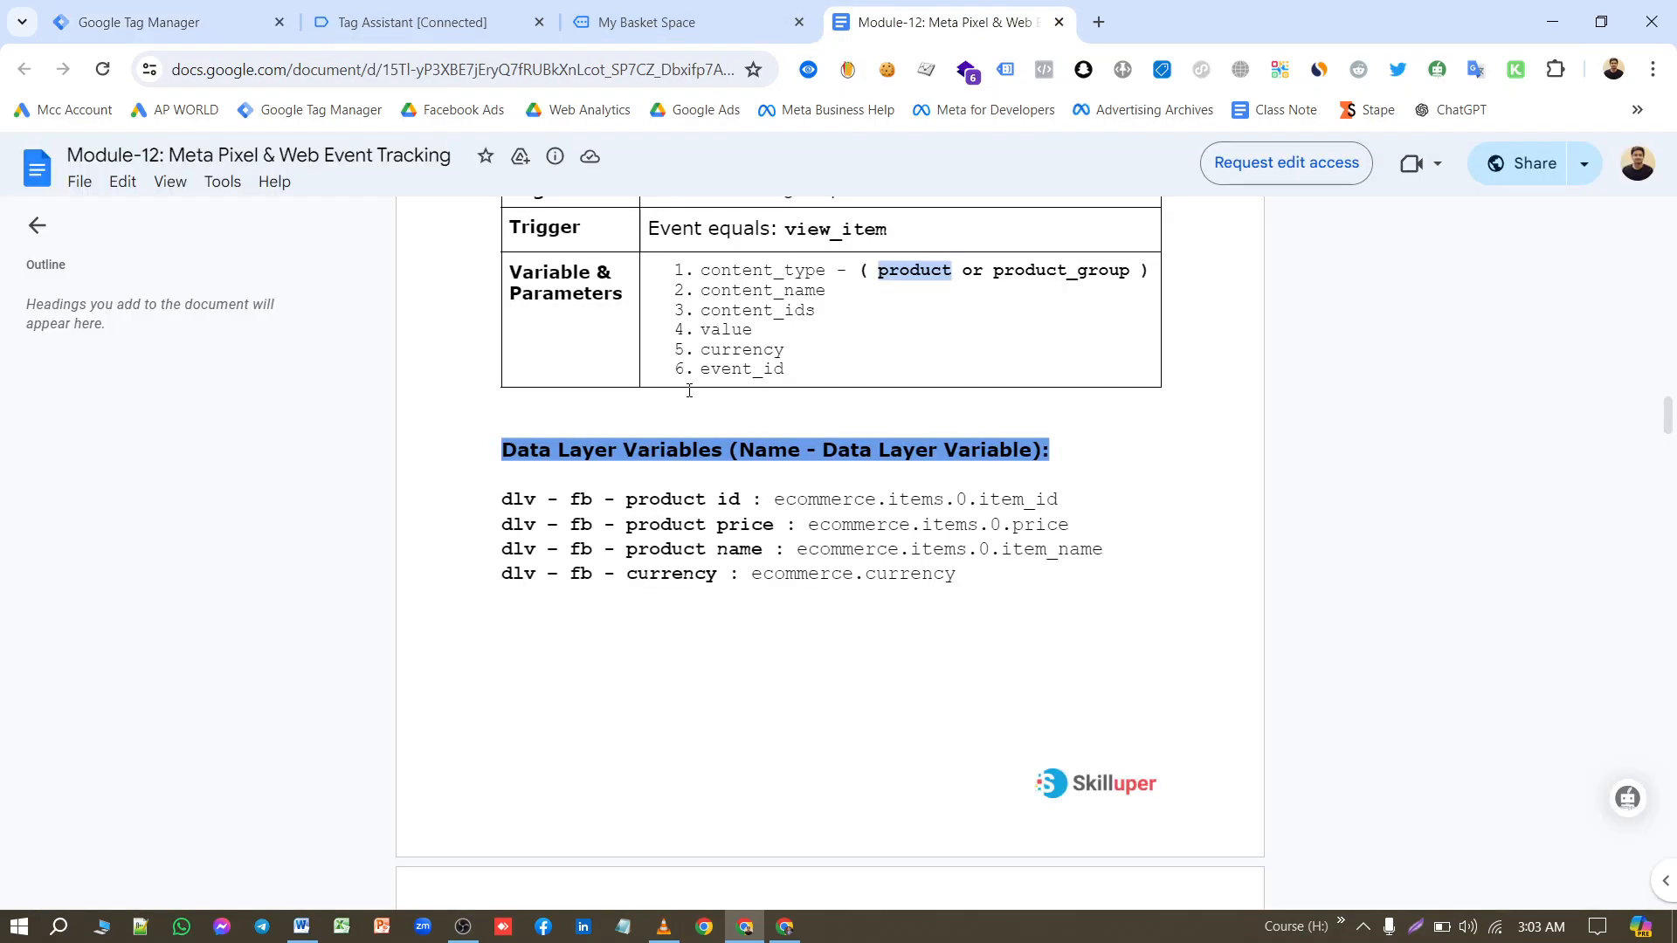
{"action": "double_click", "coordinate": [758, 290]}
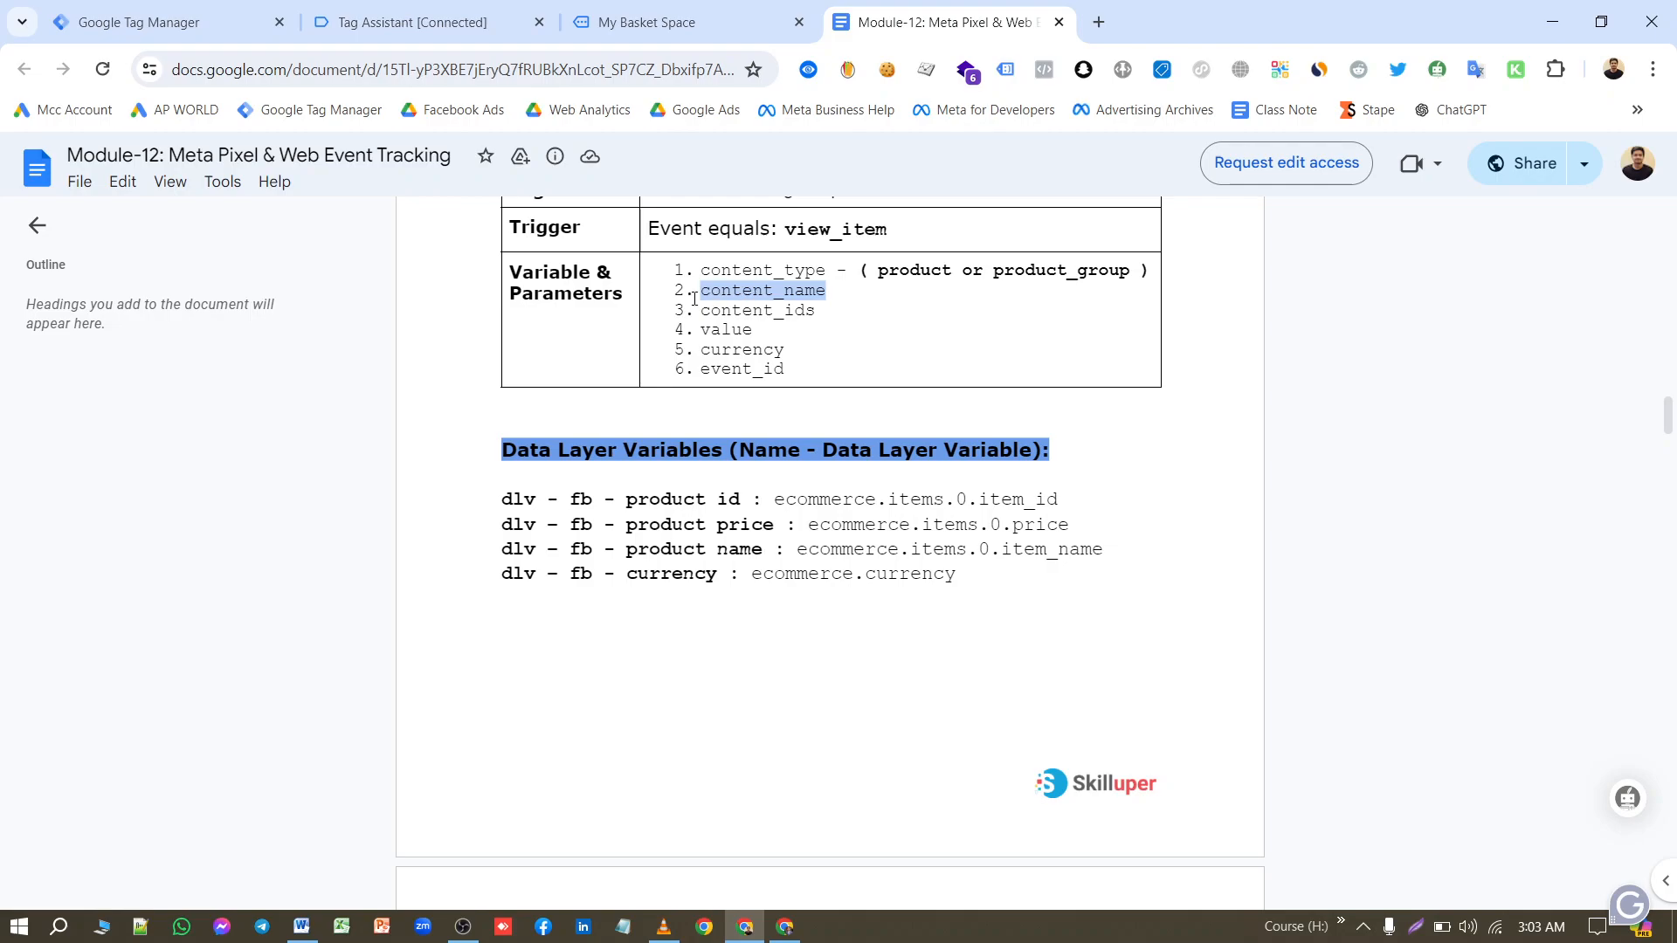
{"action": "left_click", "coordinate": [201, 24]}
{"action": "key", "text": "ctrl+v"}
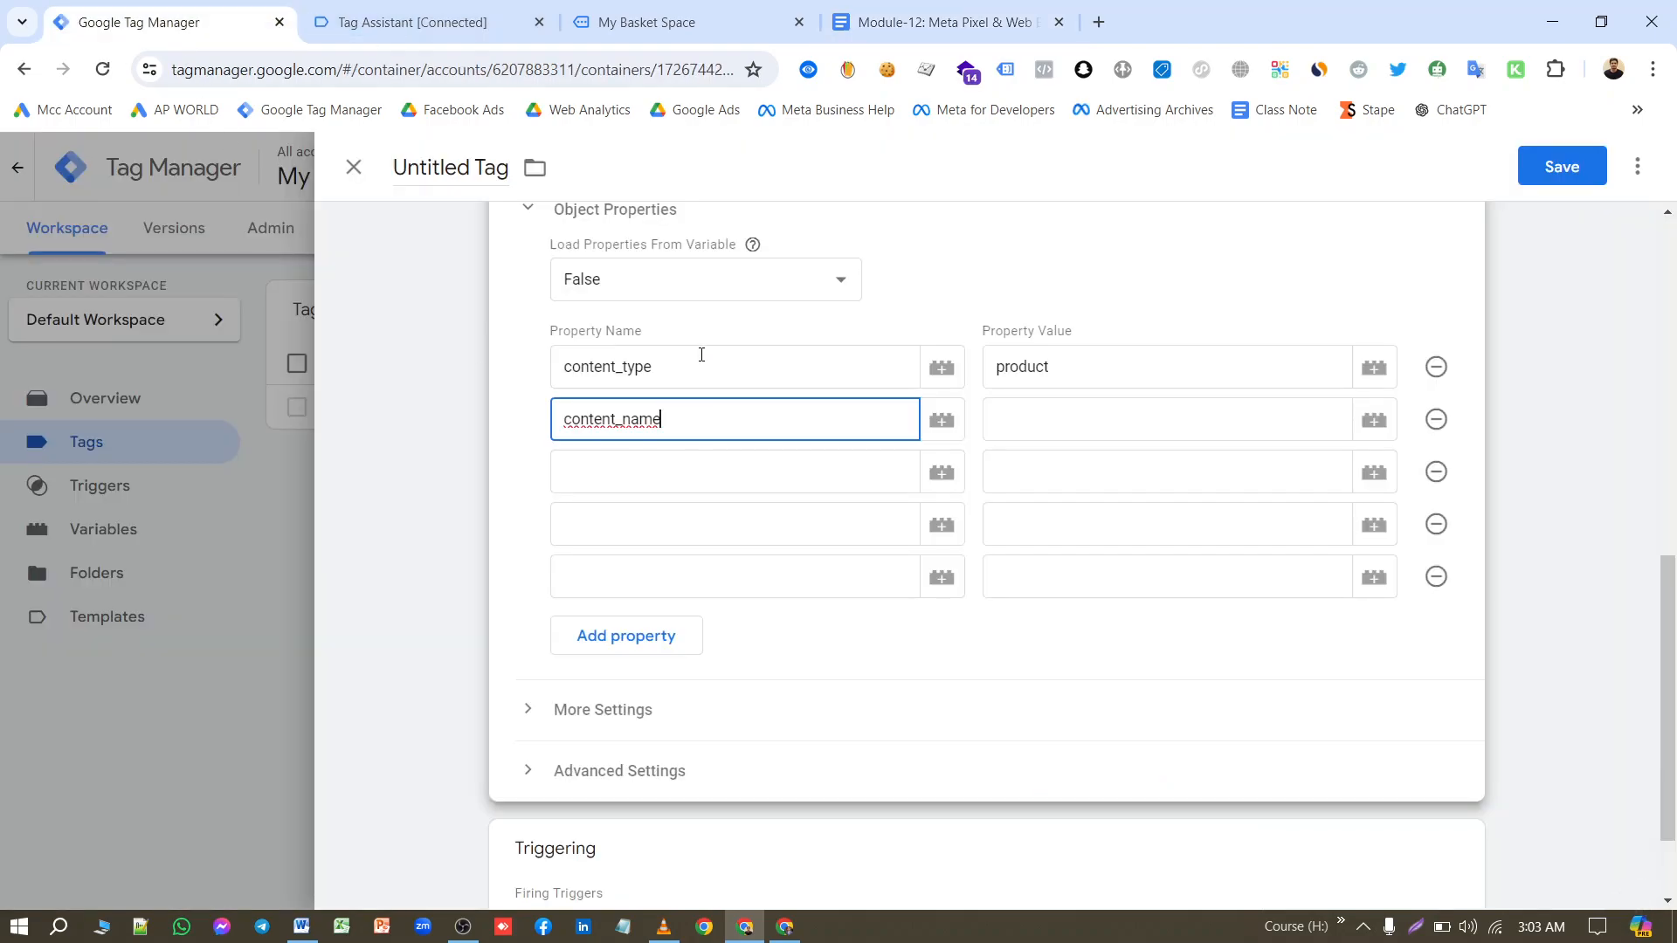
Step: Set the content_name value to the variable {{dlv – fb - product name}}, copying its name from the document's data layer variables
{"action": "left_click", "coordinate": [1048, 420]}
{"action": "left_click", "coordinate": [939, 22]}
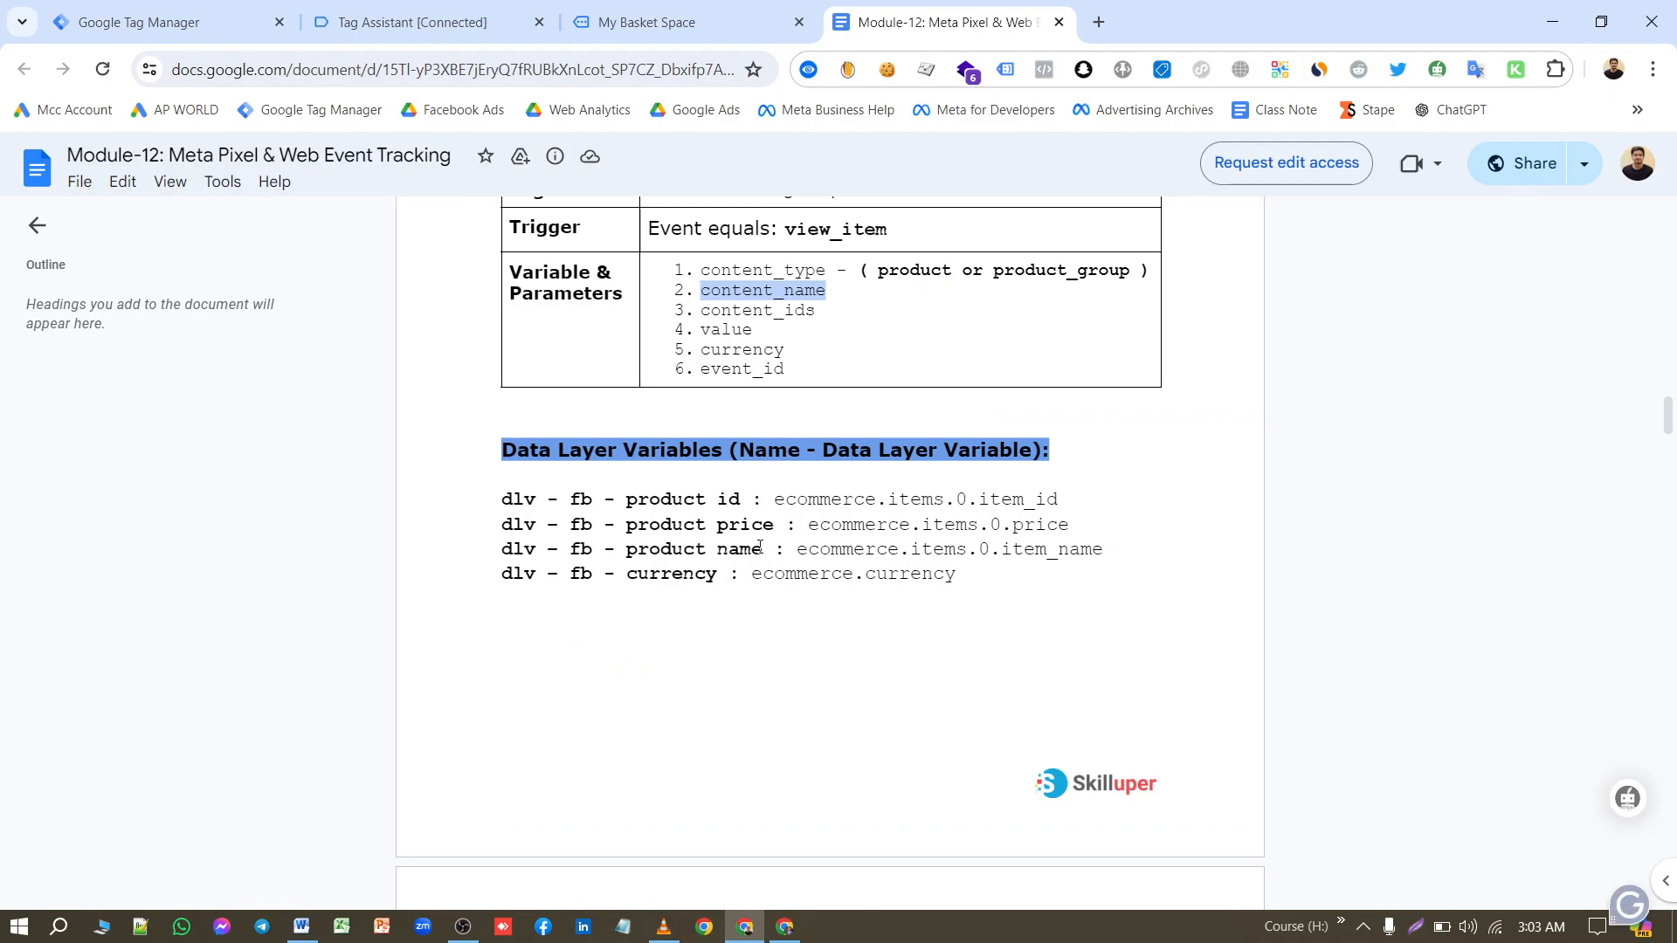
{"action": "left_click_drag", "start_coordinate": [765, 552], "coordinate": [508, 555]}
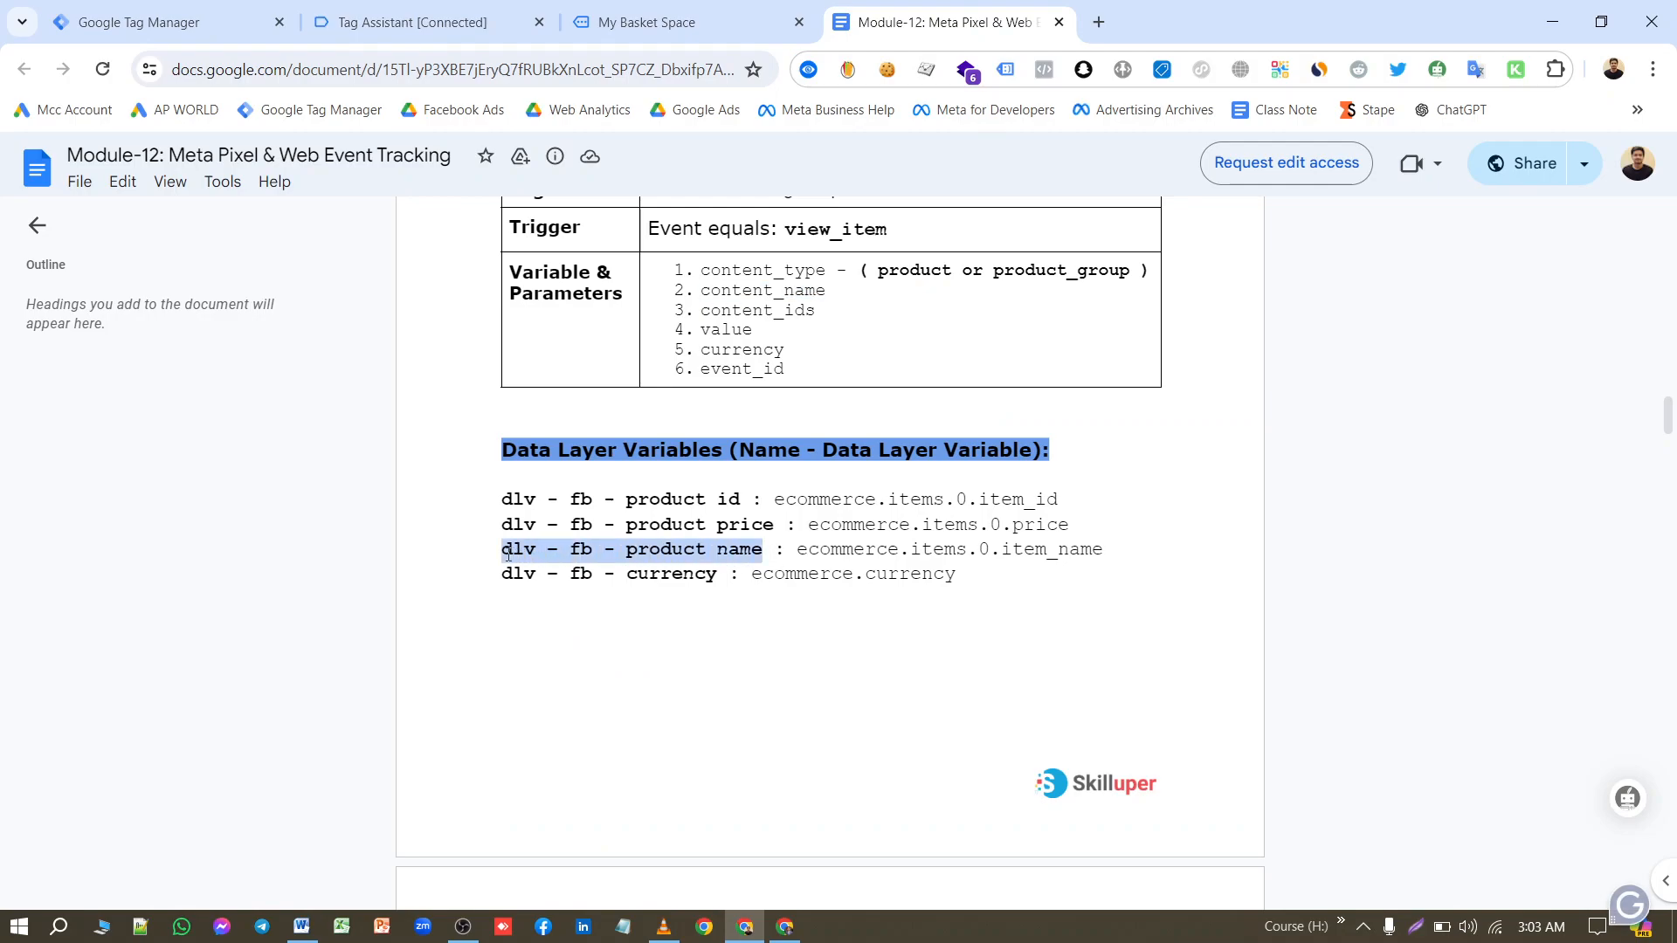
{"action": "left_click", "coordinate": [180, 23]}
{"action": "type", "text": "{{"}
{"action": "key", "text": "ctrl+v"}
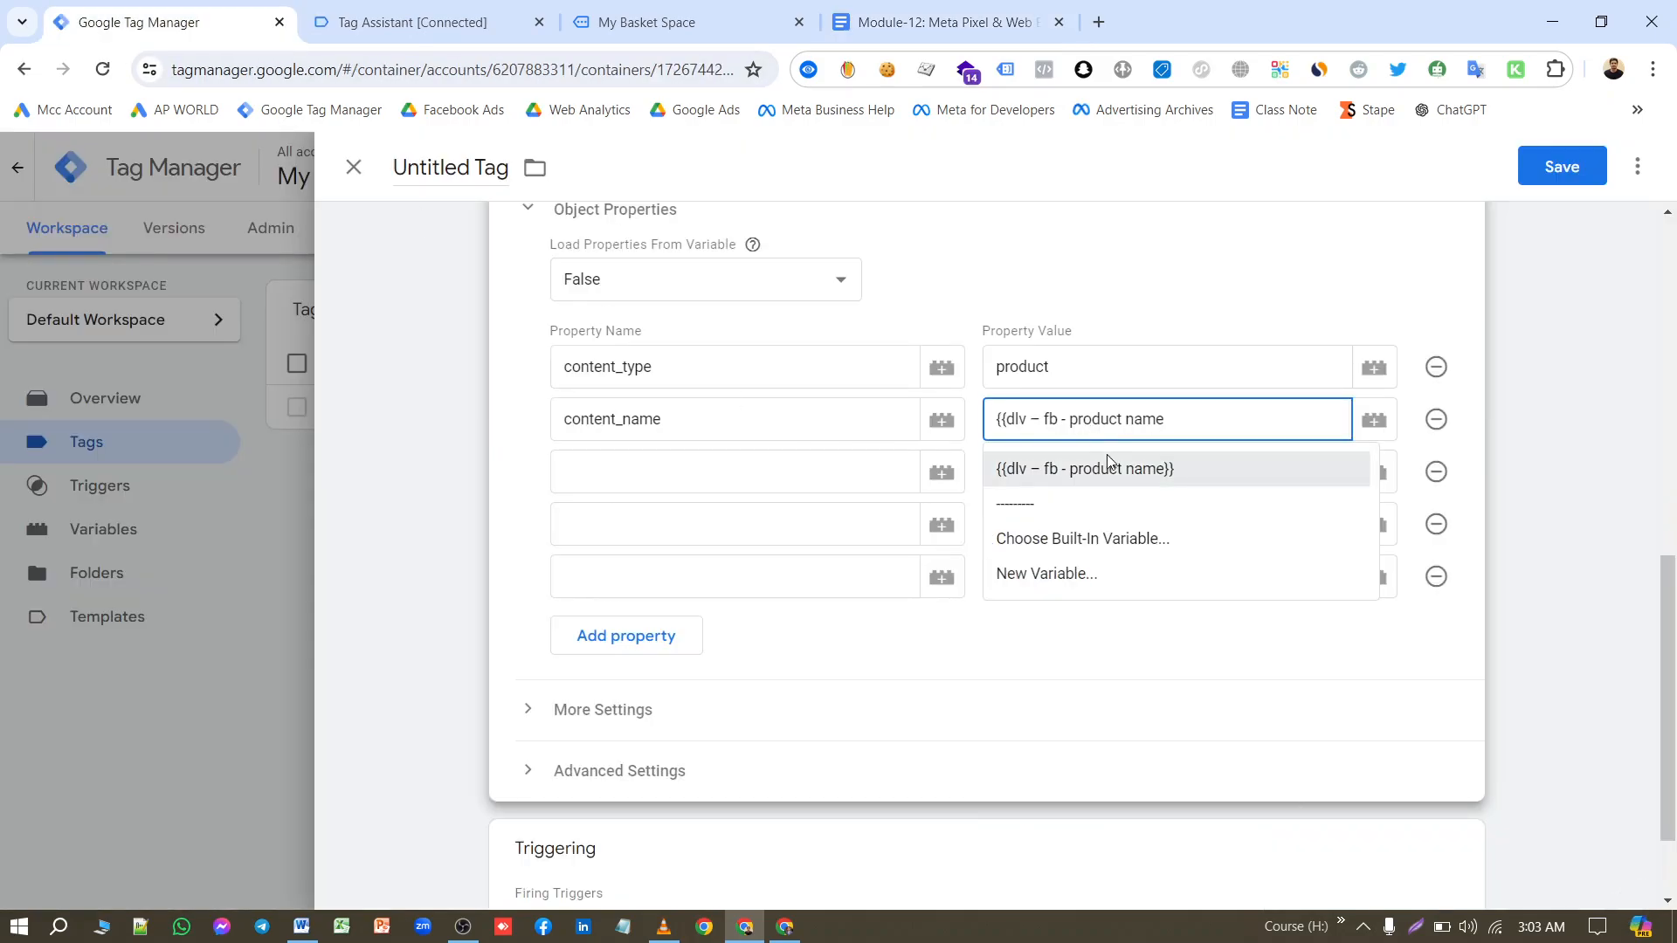
{"action": "left_click", "coordinate": [1107, 454]}
Step: Copy content_ids from the document's parameter list into the third property name
{"action": "left_click", "coordinate": [943, 22]}
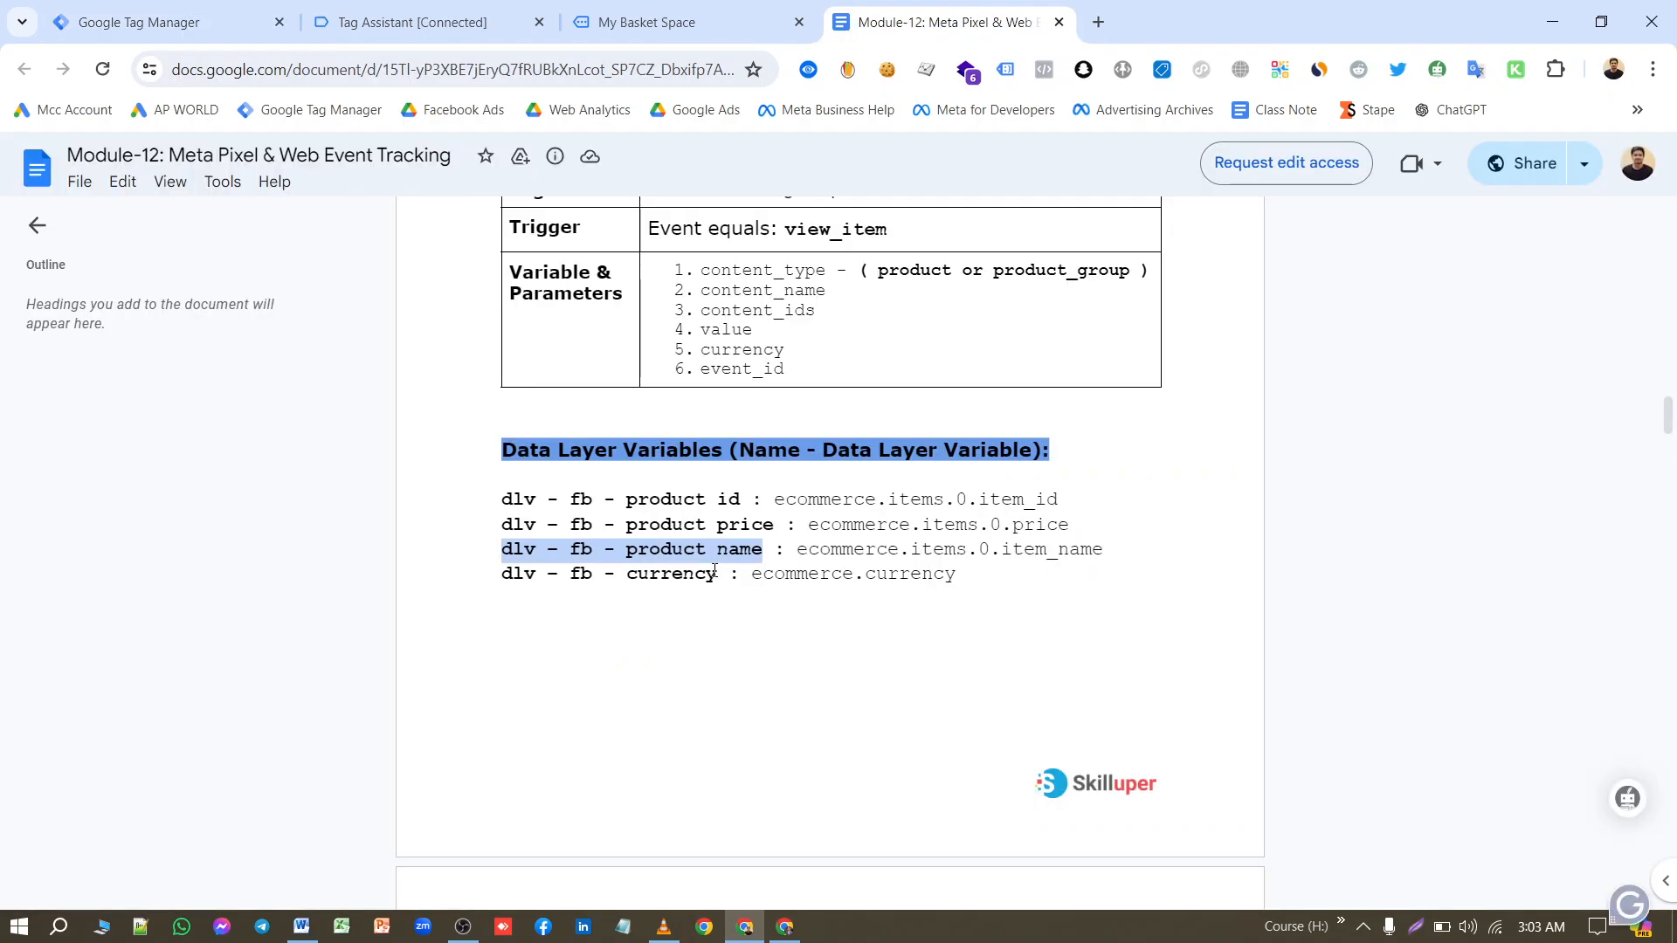
{"action": "double_click", "coordinate": [736, 312]}
{"action": "key", "text": "ctrl+c"}
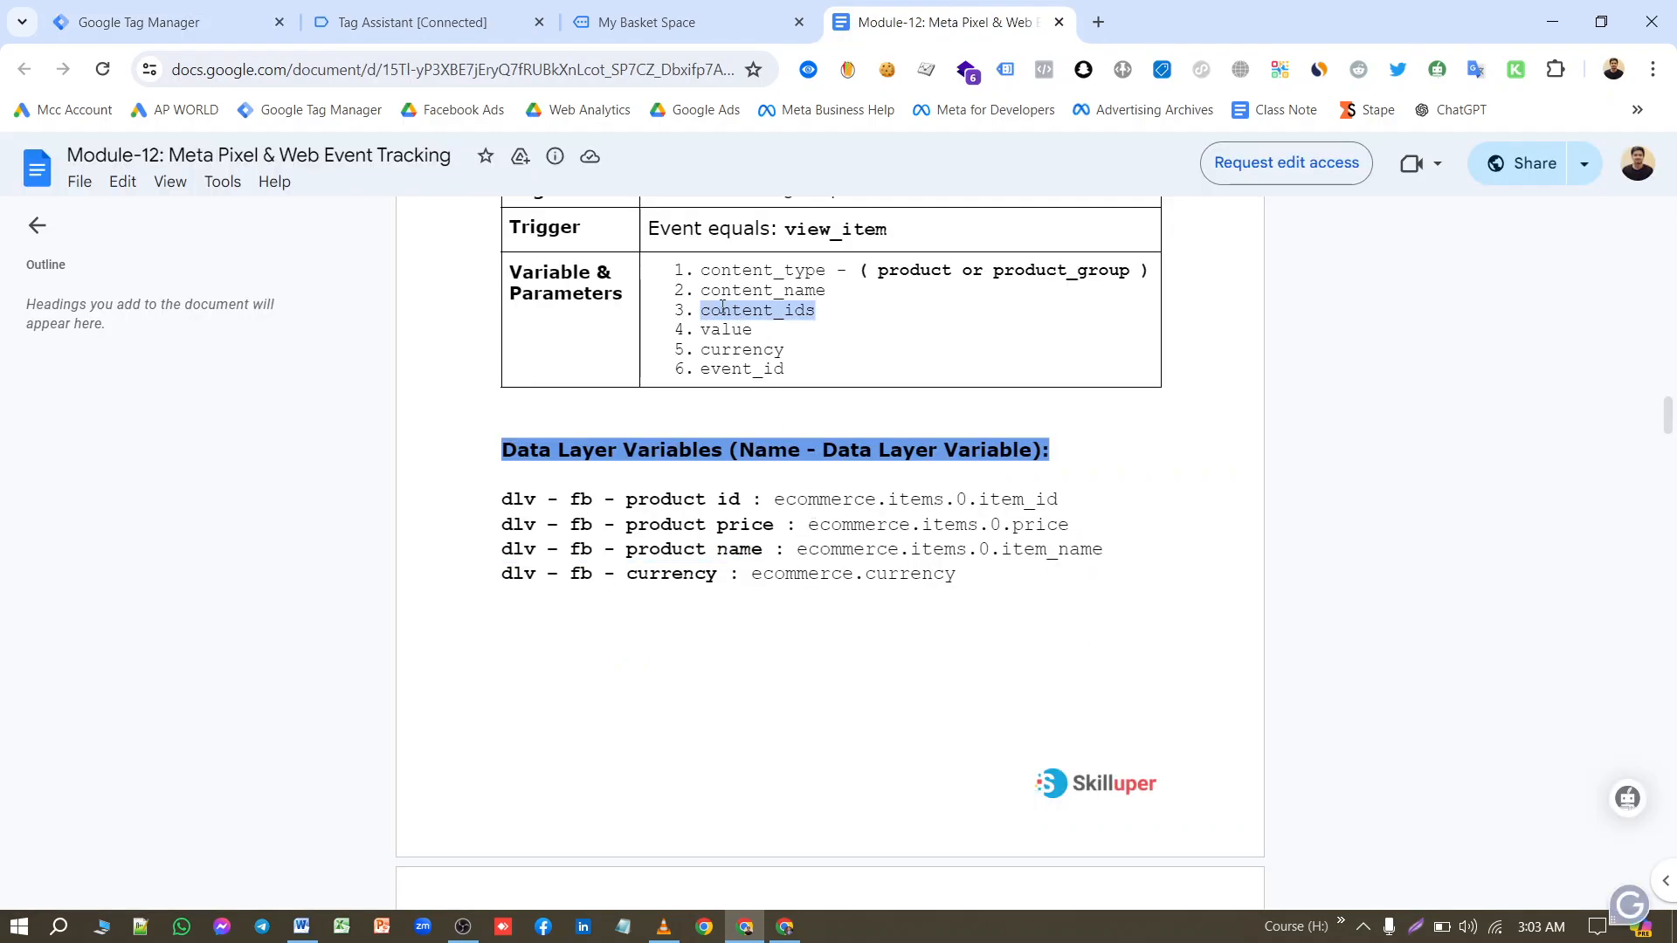
{"action": "left_click", "coordinate": [166, 22]}
{"action": "left_click", "coordinate": [678, 465]}
{"action": "key", "text": "ctrl+v"}
Step: Set the content_ids value to the variable {{dlv - fb - product id}}, using the name listed in the document
{"action": "left_click", "coordinate": [915, 26]}
{"action": "left_click_drag", "start_coordinate": [742, 505], "coordinate": [490, 505]}
{"action": "key", "text": "ctrl+c"}
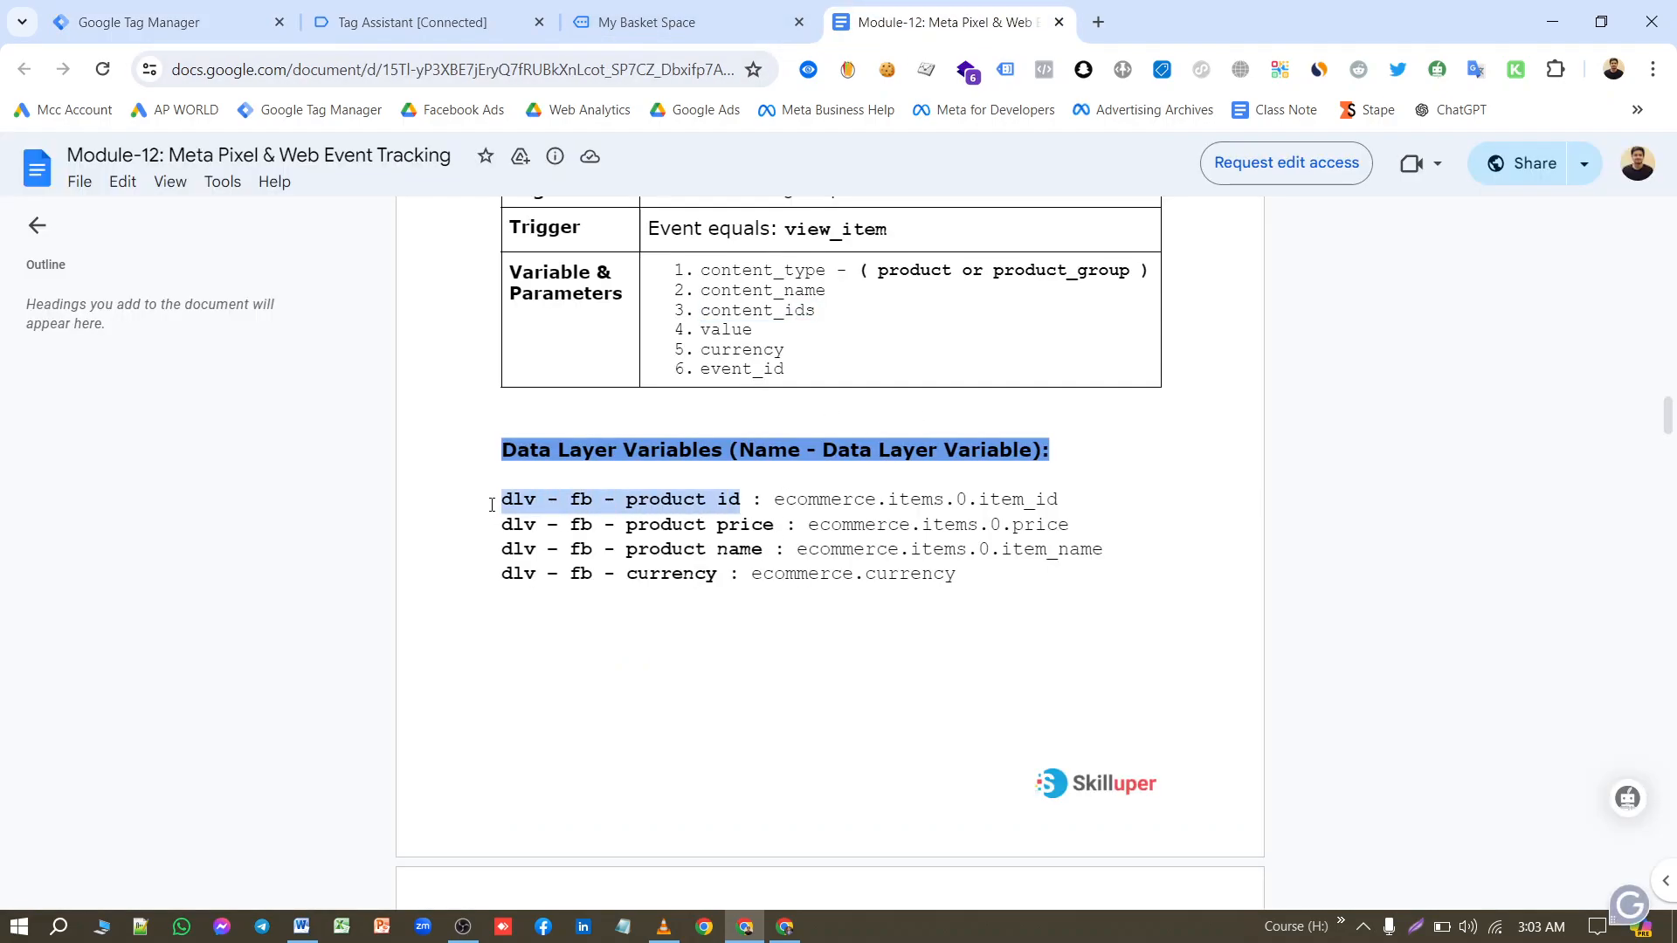
{"action": "left_click", "coordinate": [181, 25]}
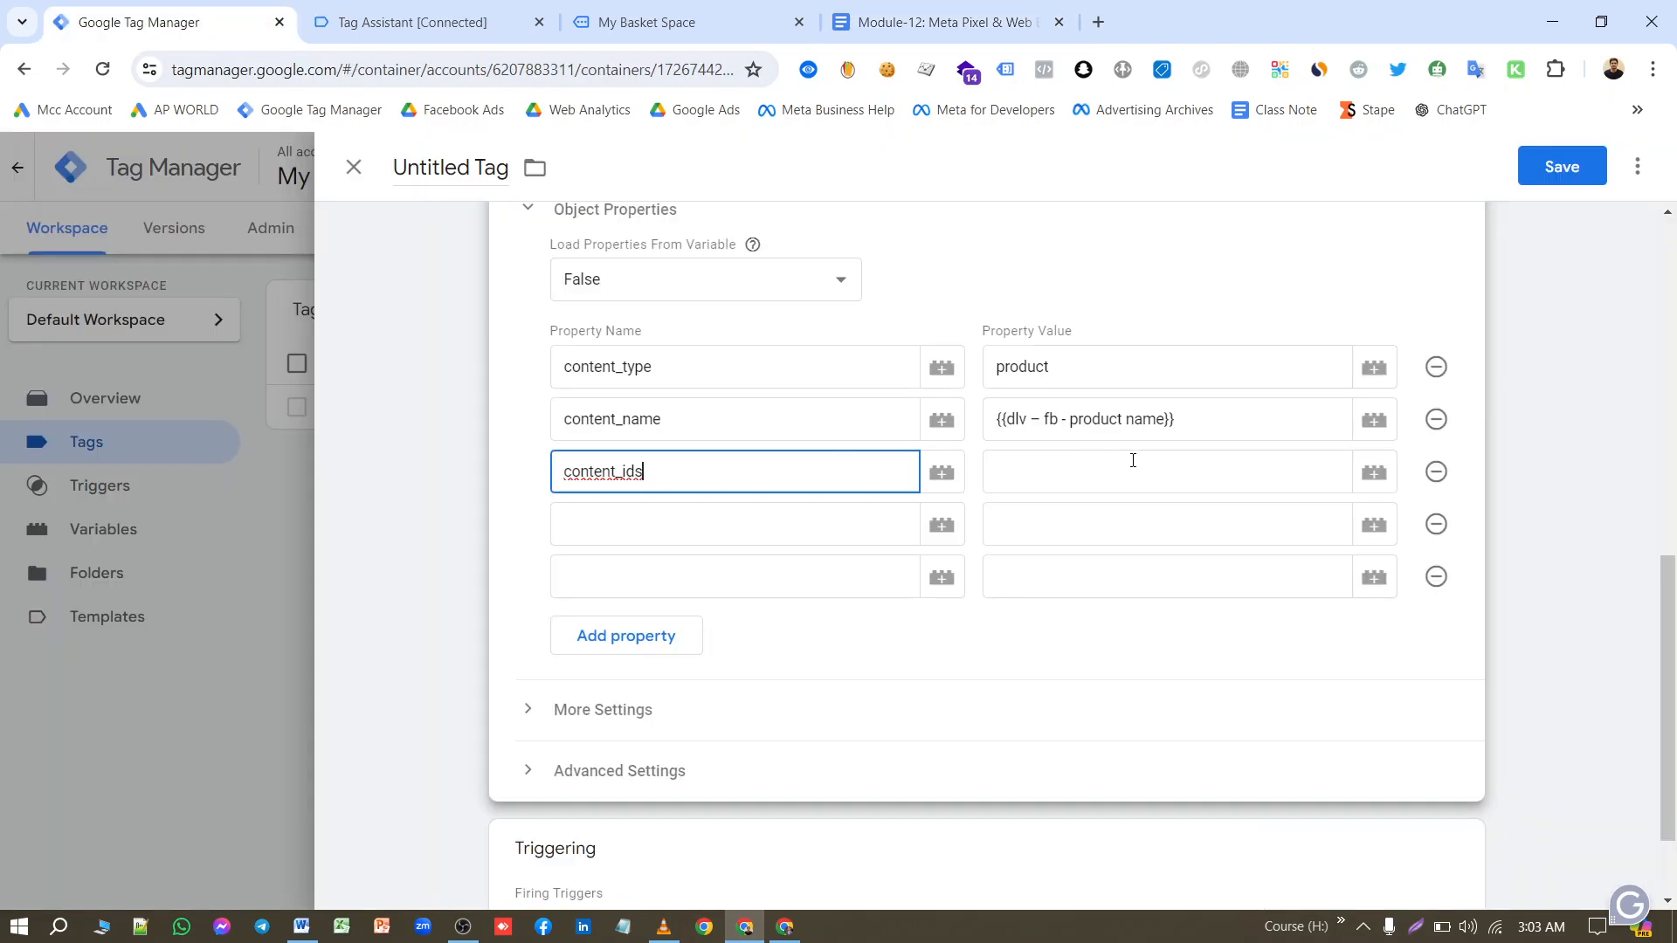
{"action": "left_click", "coordinate": [1144, 465]}
{"action": "type", "text": "{"}
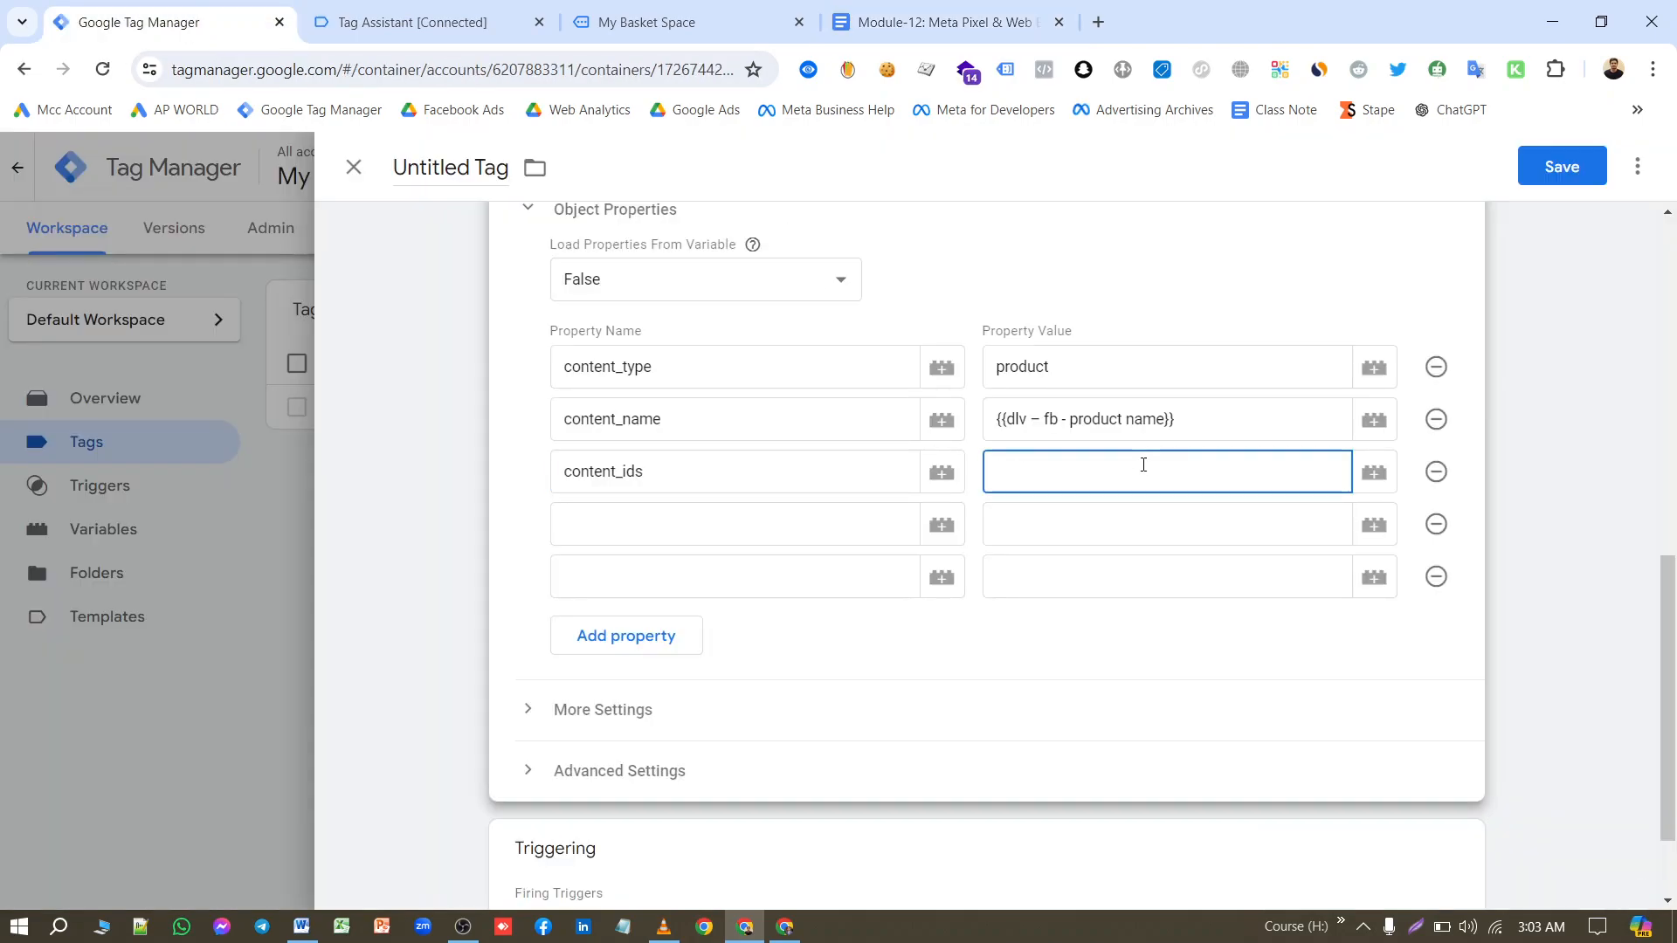
{"action": "type", "text": "{"}
{"action": "key", "text": "ctrl+v"}
{"action": "left_click", "coordinate": [1110, 516]}
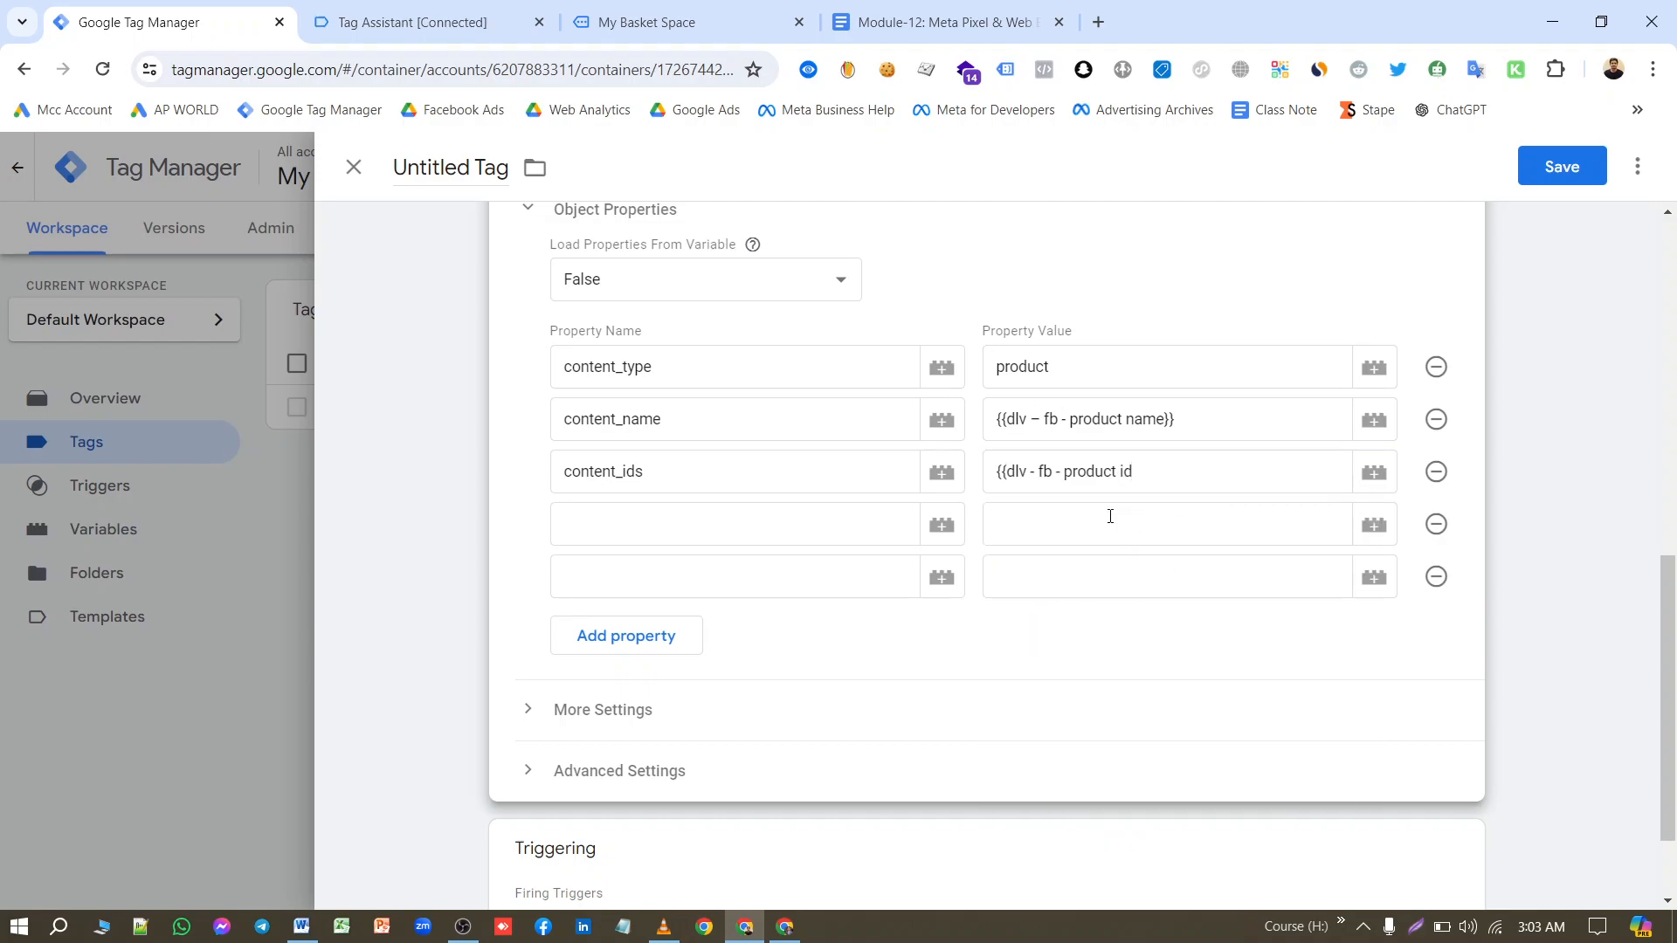
{"action": "left_click", "coordinate": [1169, 475]}
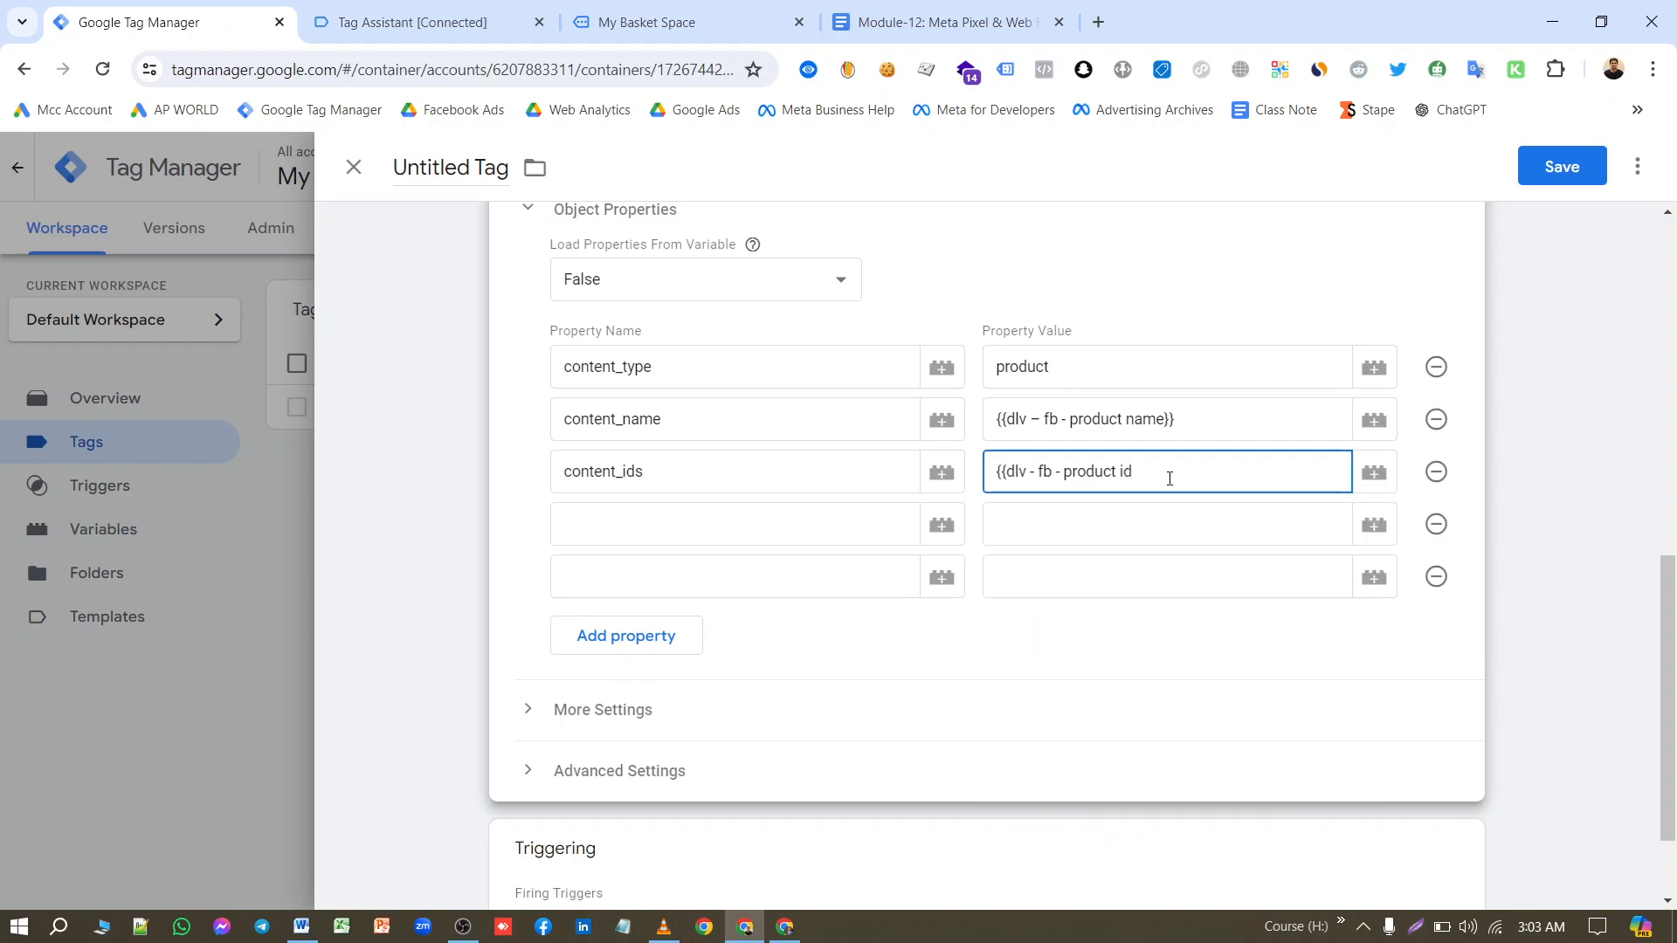
{"action": "left_click", "coordinate": [1130, 523]}
Step: Copy value from the document's parameter list into the fourth property name
{"action": "left_click", "coordinate": [857, 14]}
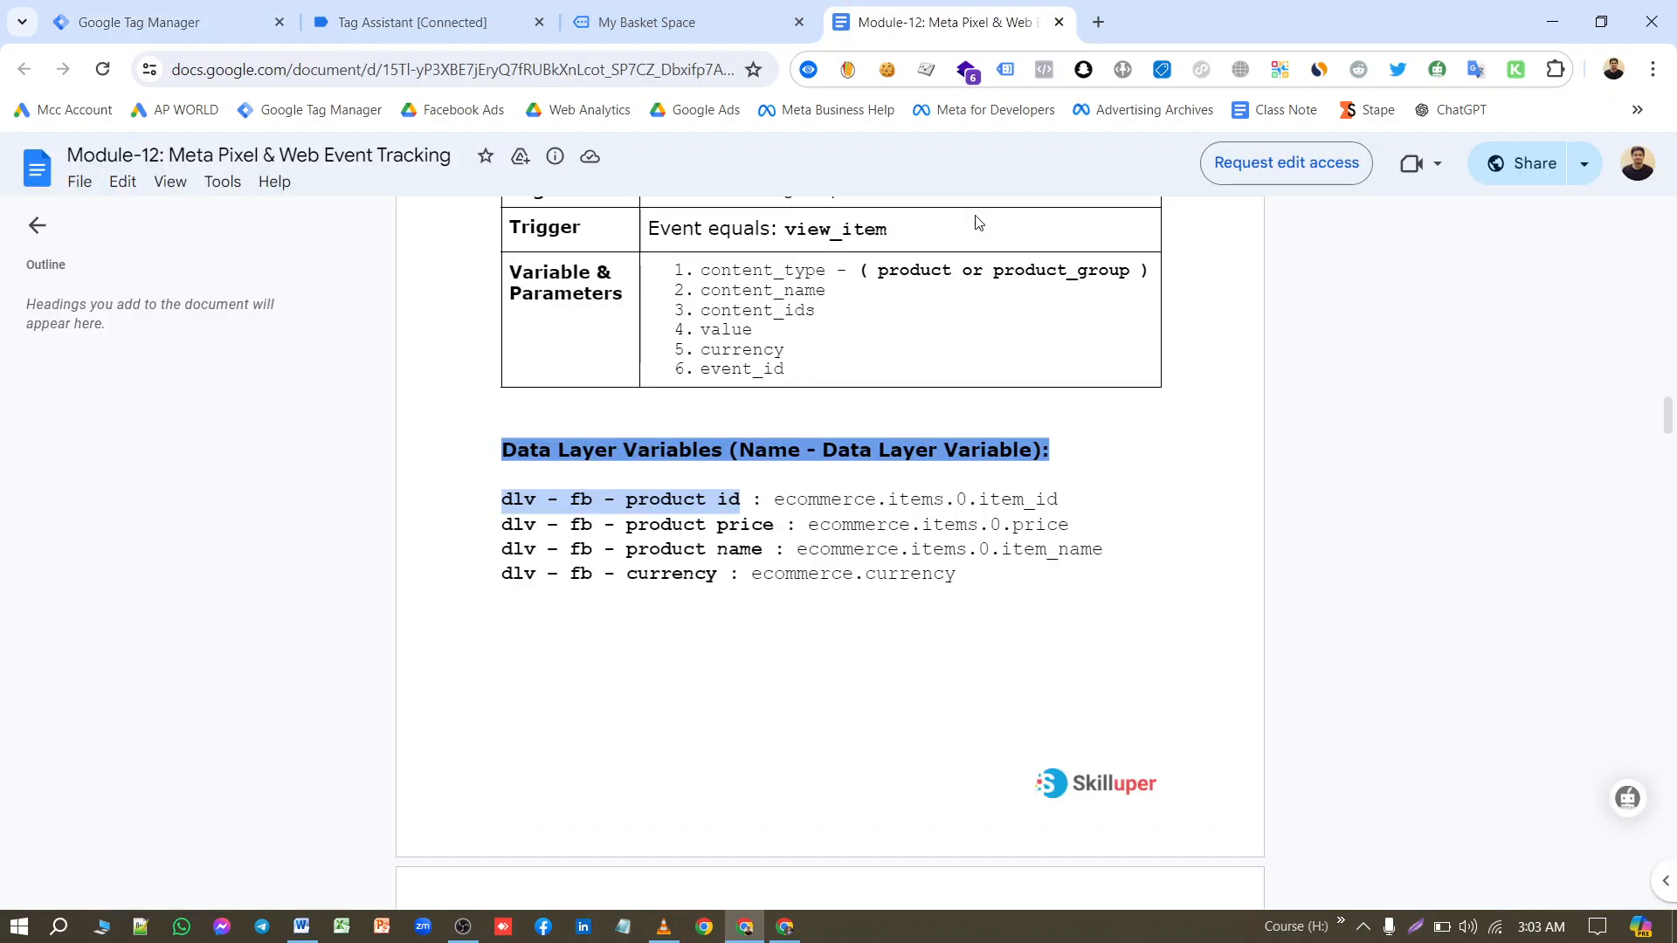
{"action": "double_click", "coordinate": [713, 334]}
{"action": "key", "text": "ctrl+c"}
{"action": "left_click", "coordinate": [209, 22]}
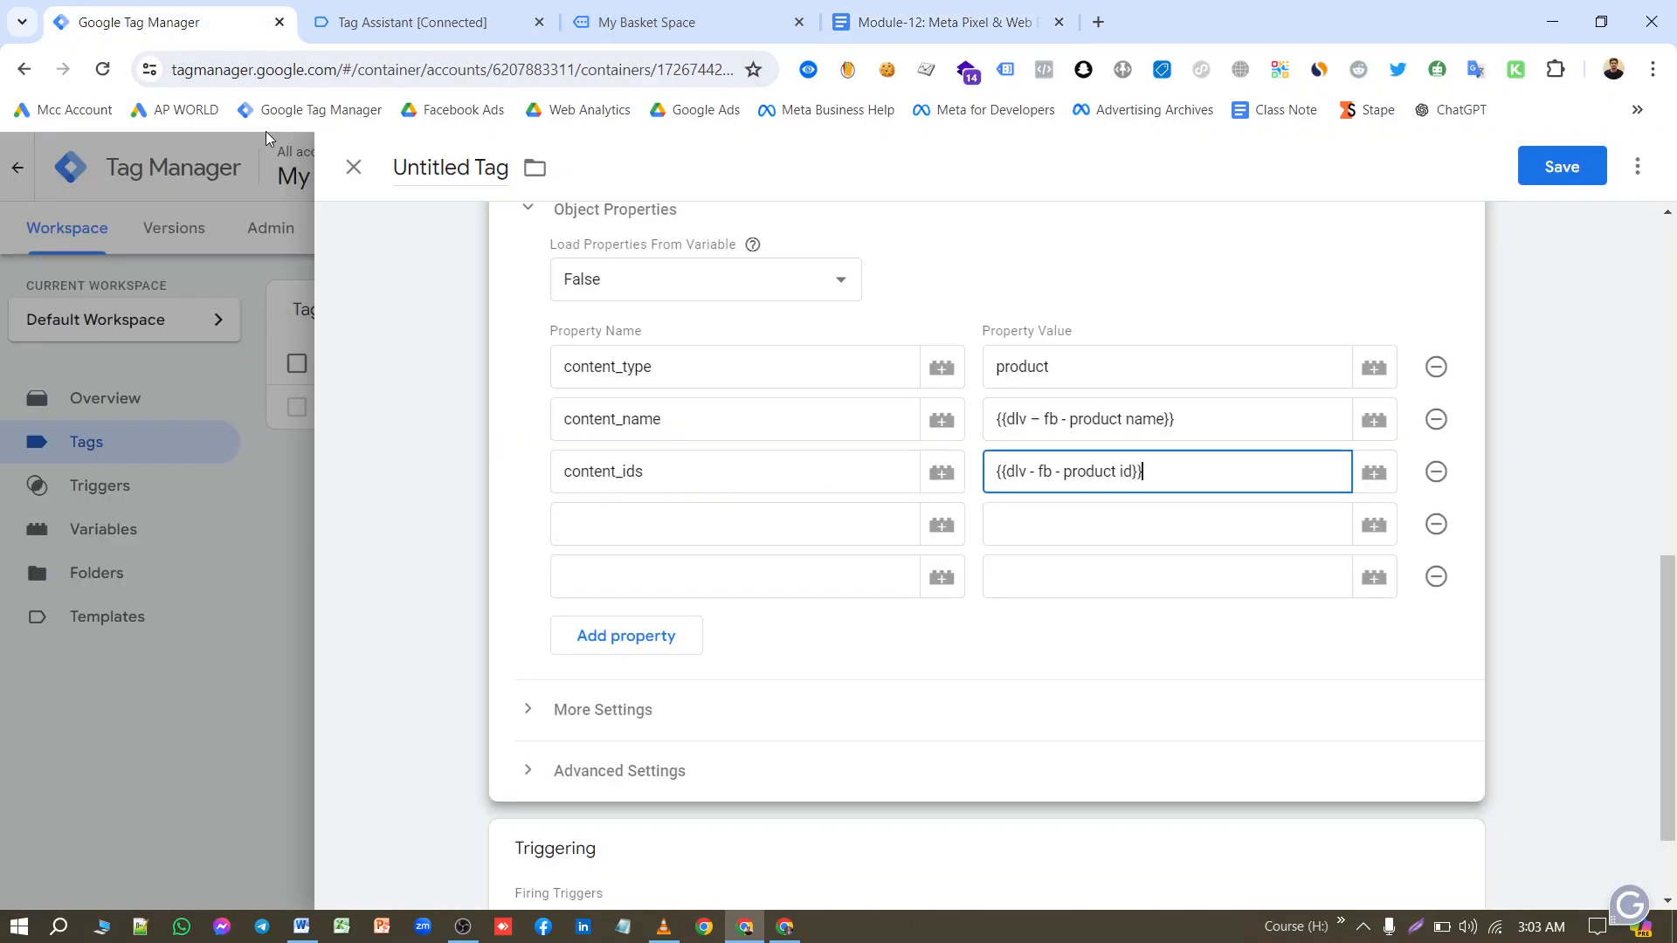
{"action": "left_click", "coordinate": [662, 515]}
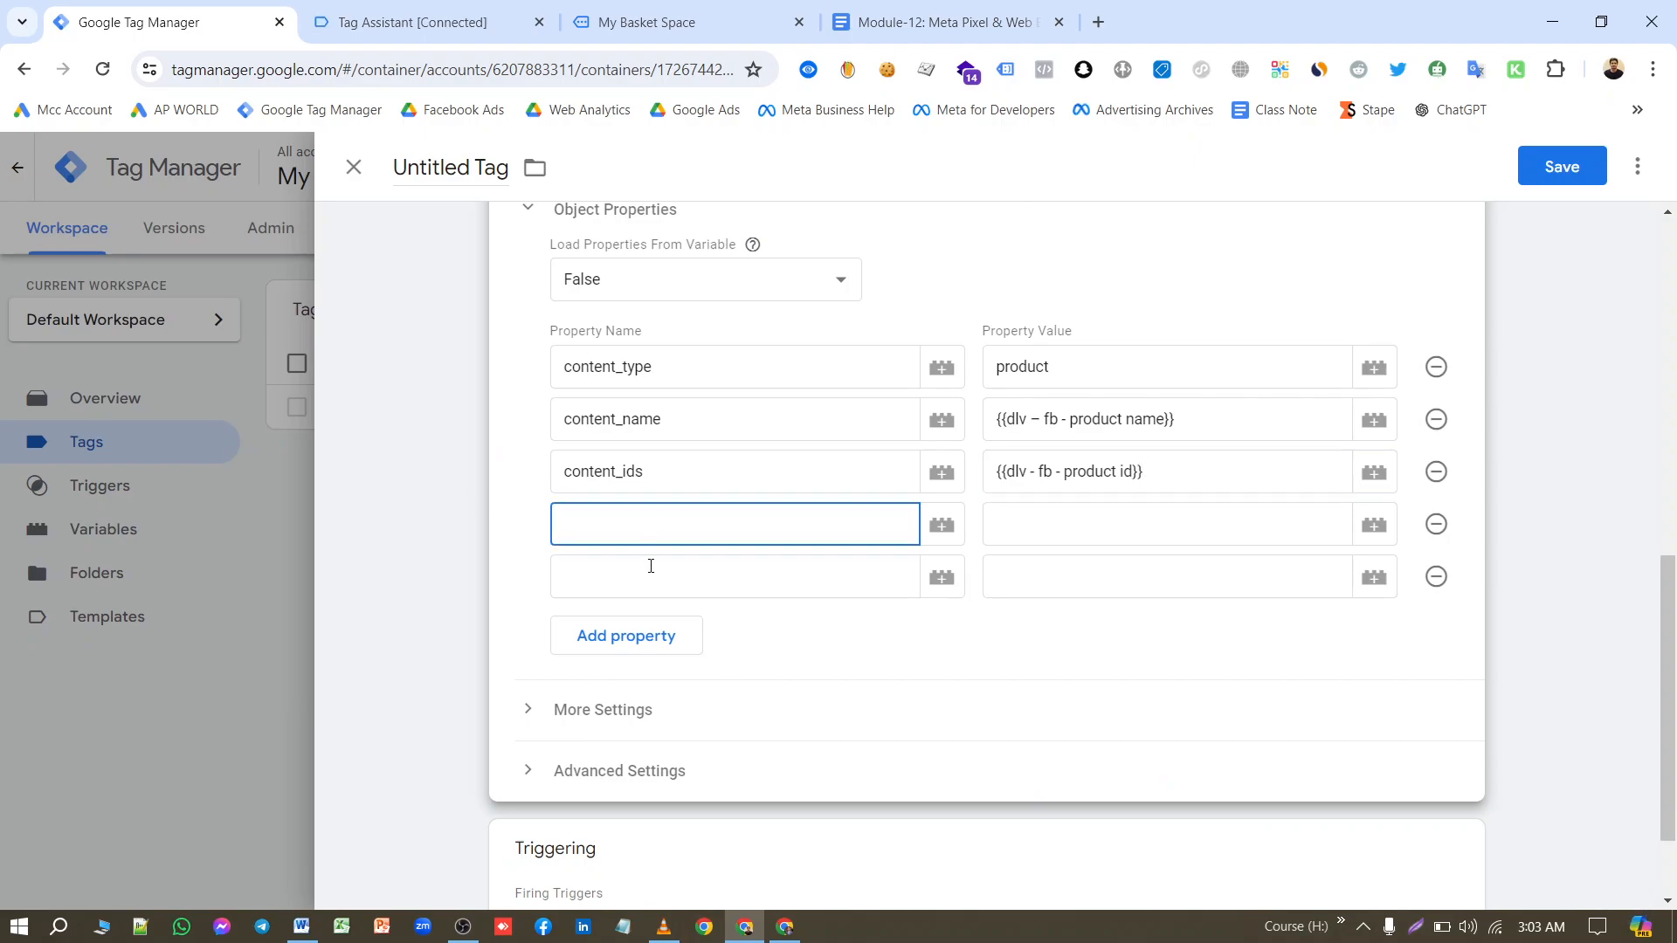
{"action": "key", "text": "ctrl+v"}
Step: Enter currency as the fifth property name, copied from the document's parameter list
{"action": "left_click", "coordinate": [632, 579]}
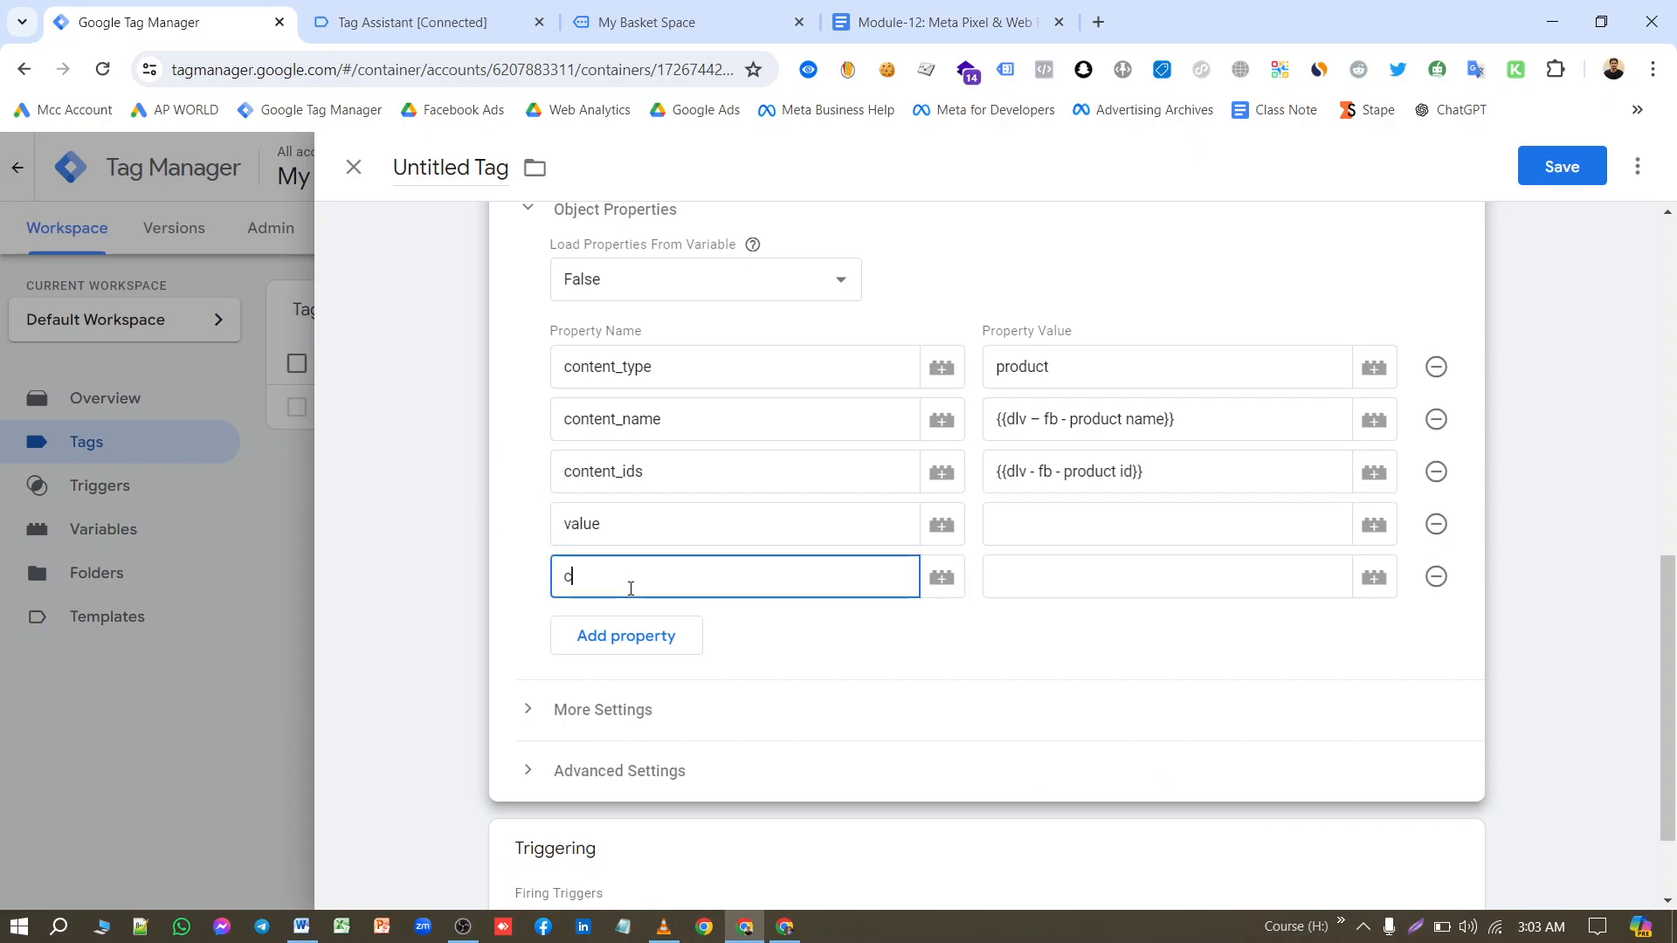
{"action": "left_click", "coordinate": [950, 5]}
{"action": "double_click", "coordinate": [735, 350]}
{"action": "key", "text": "ctrl+c"}
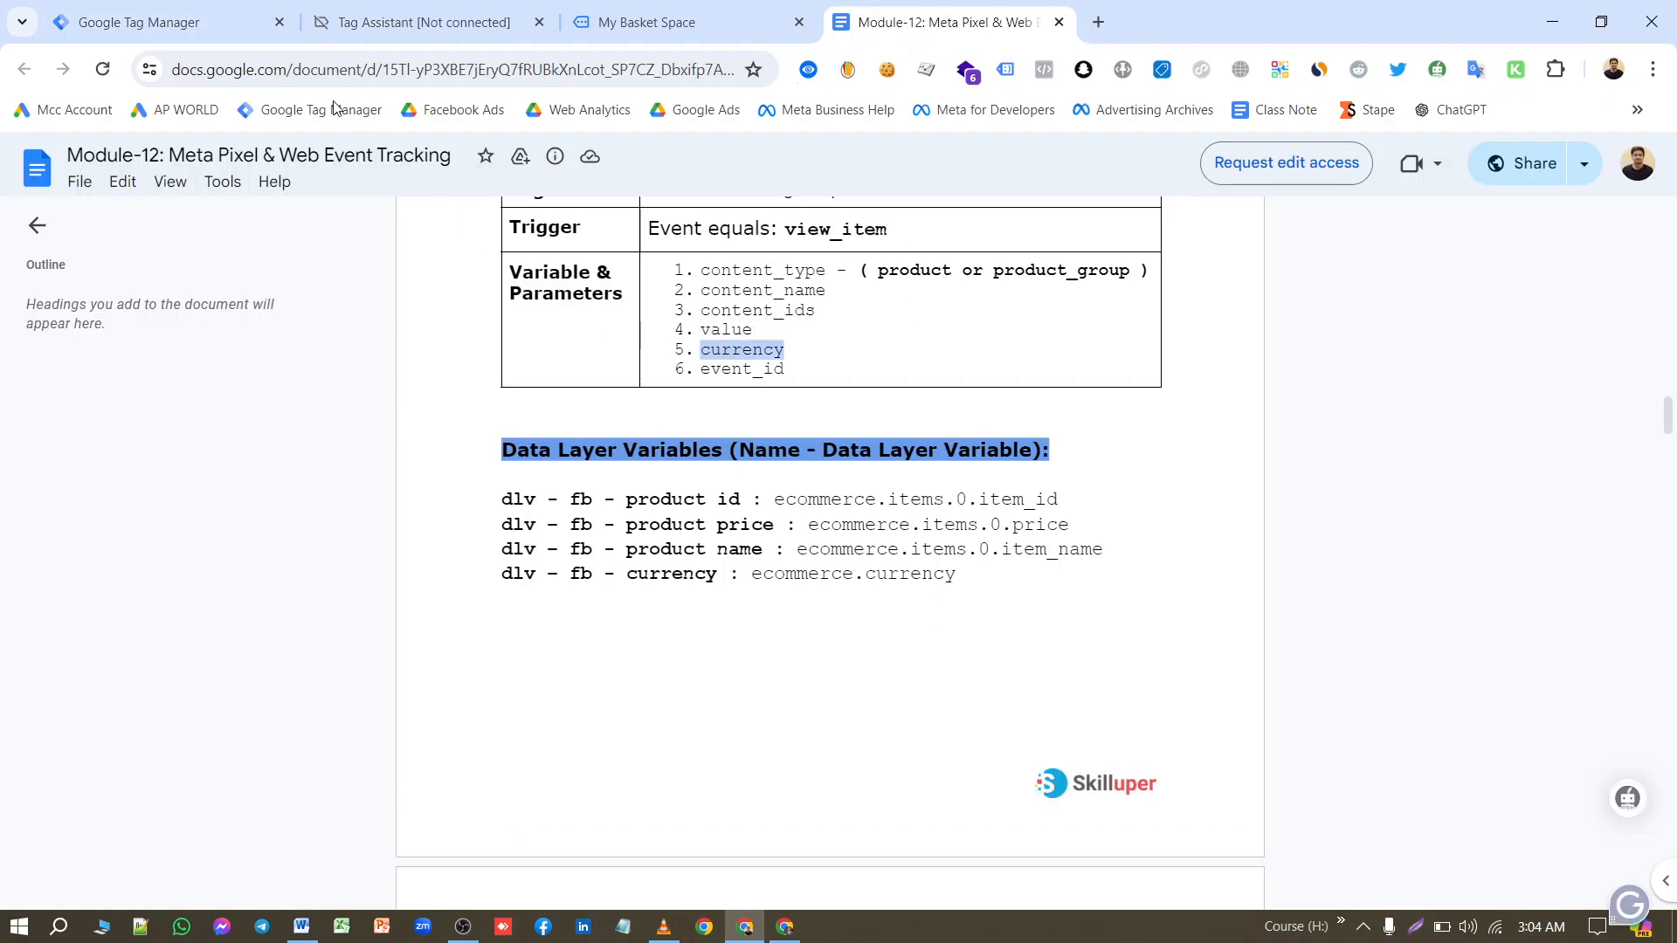
{"action": "left_click", "coordinate": [171, 28]}
{"action": "type", "text": "c"}
{"action": "key", "text": "BackSpace"}
{"action": "key", "text": "ctrl+v"}
Step: Assign the variable {{dlv – fb - product price}} to the value property, copying its name from the document
{"action": "left_click", "coordinate": [1091, 530]}
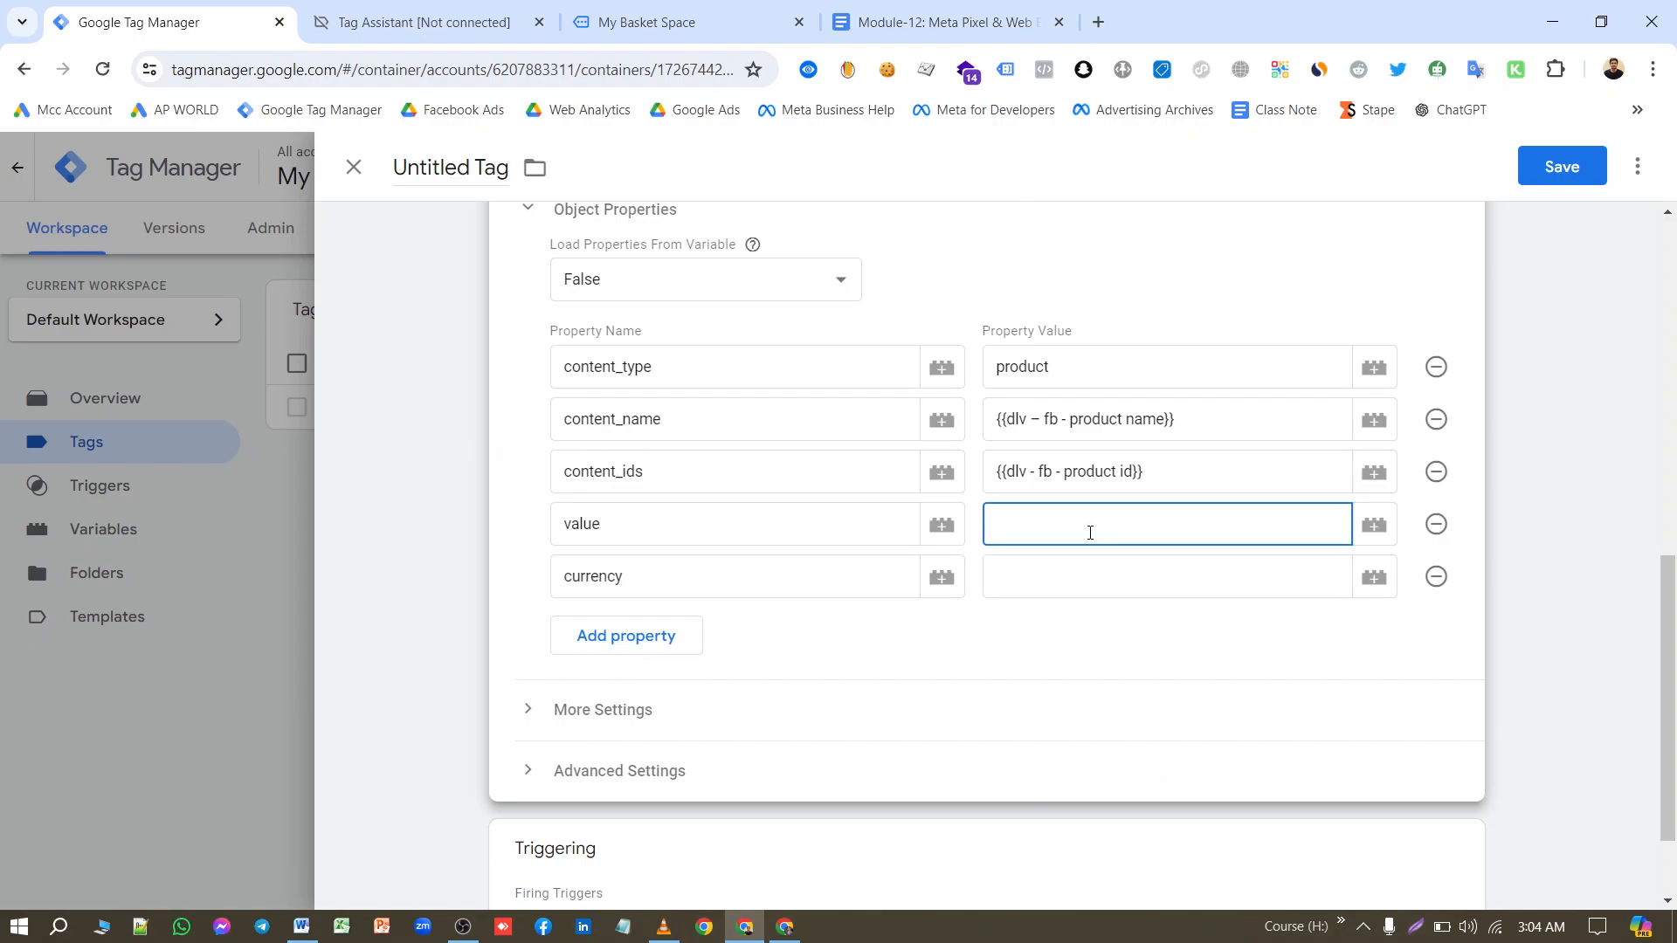
{"action": "left_click", "coordinate": [839, 35]}
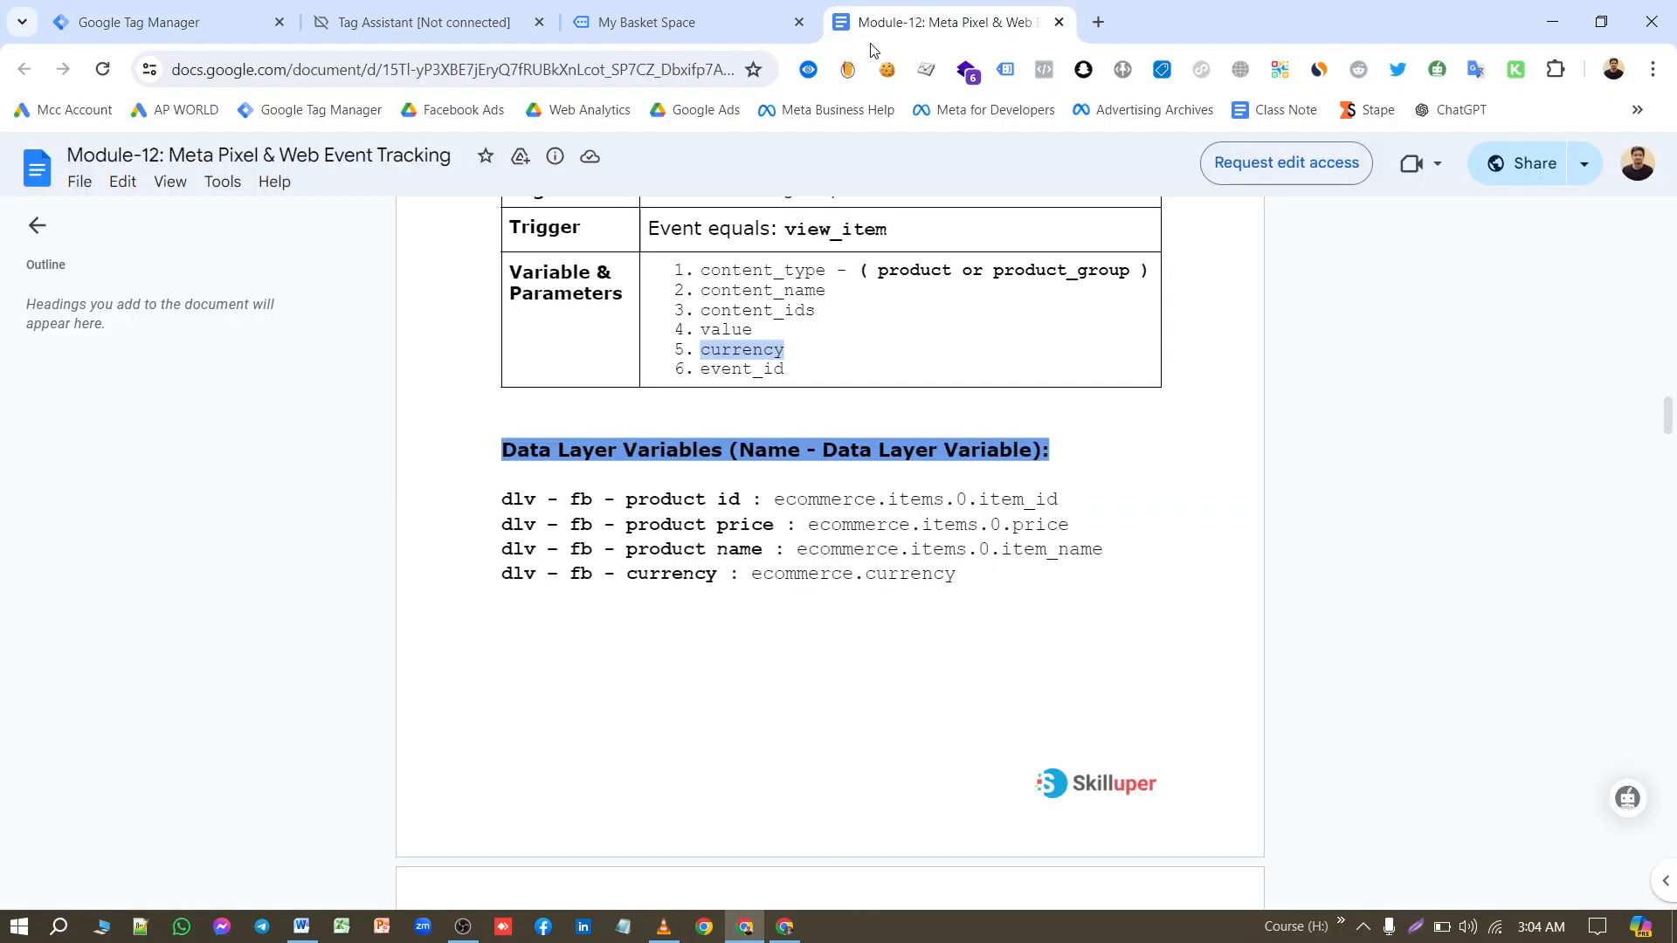
{"action": "left_click_drag", "start_coordinate": [772, 525], "coordinate": [507, 534]}
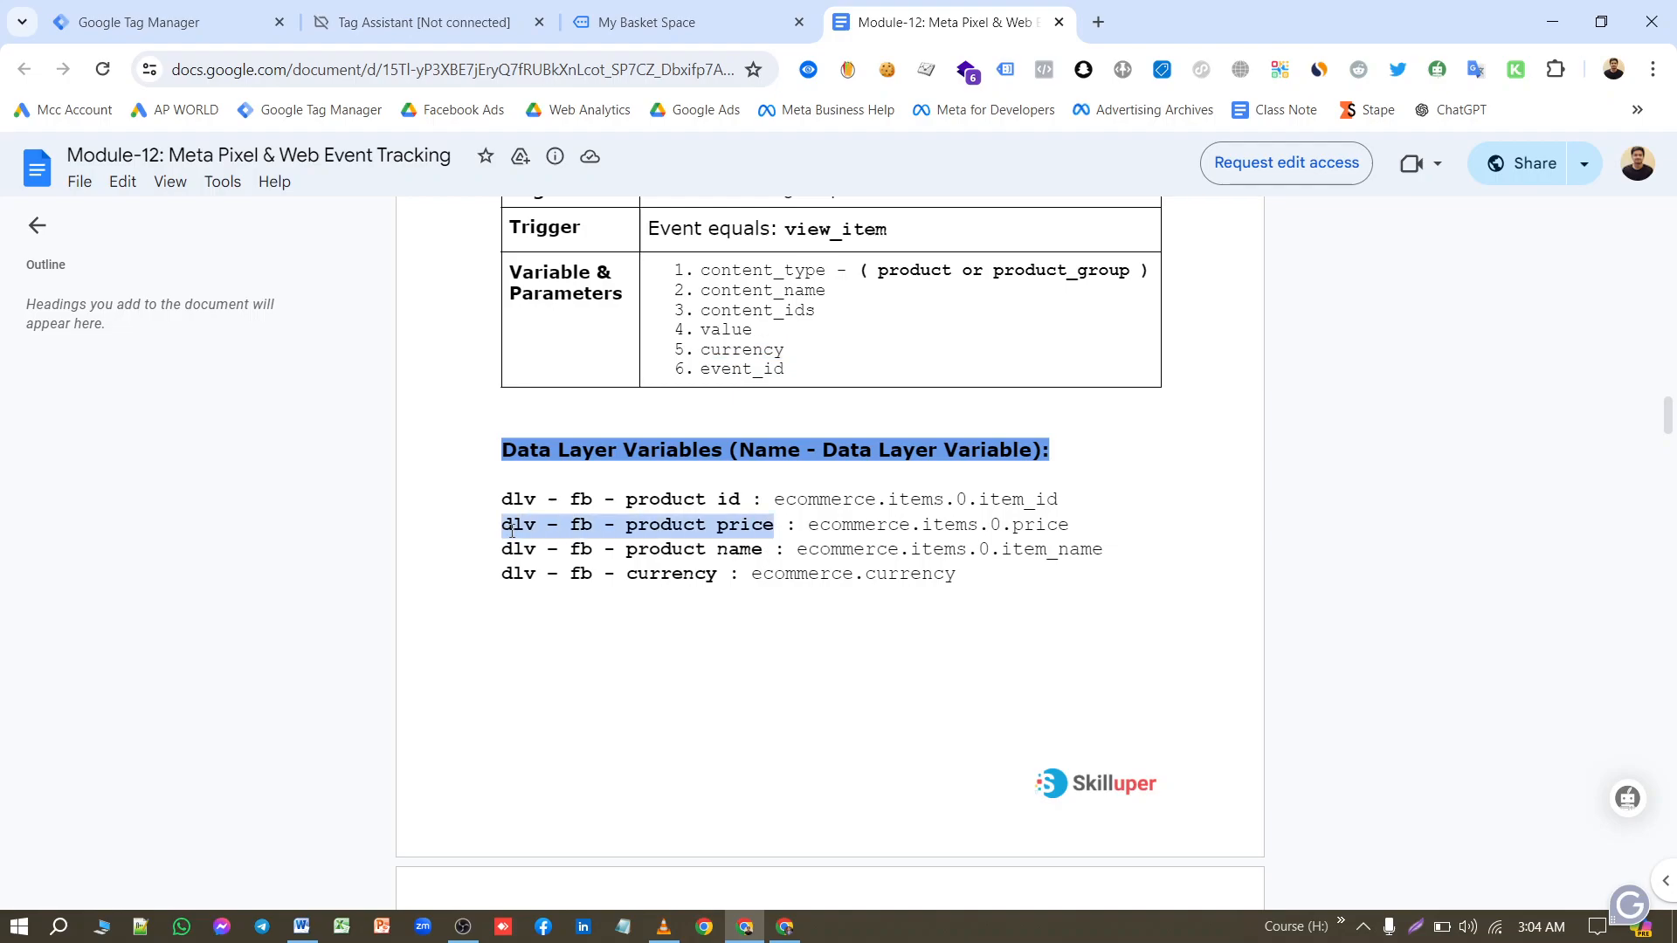
{"action": "left_click", "coordinate": [214, 24]}
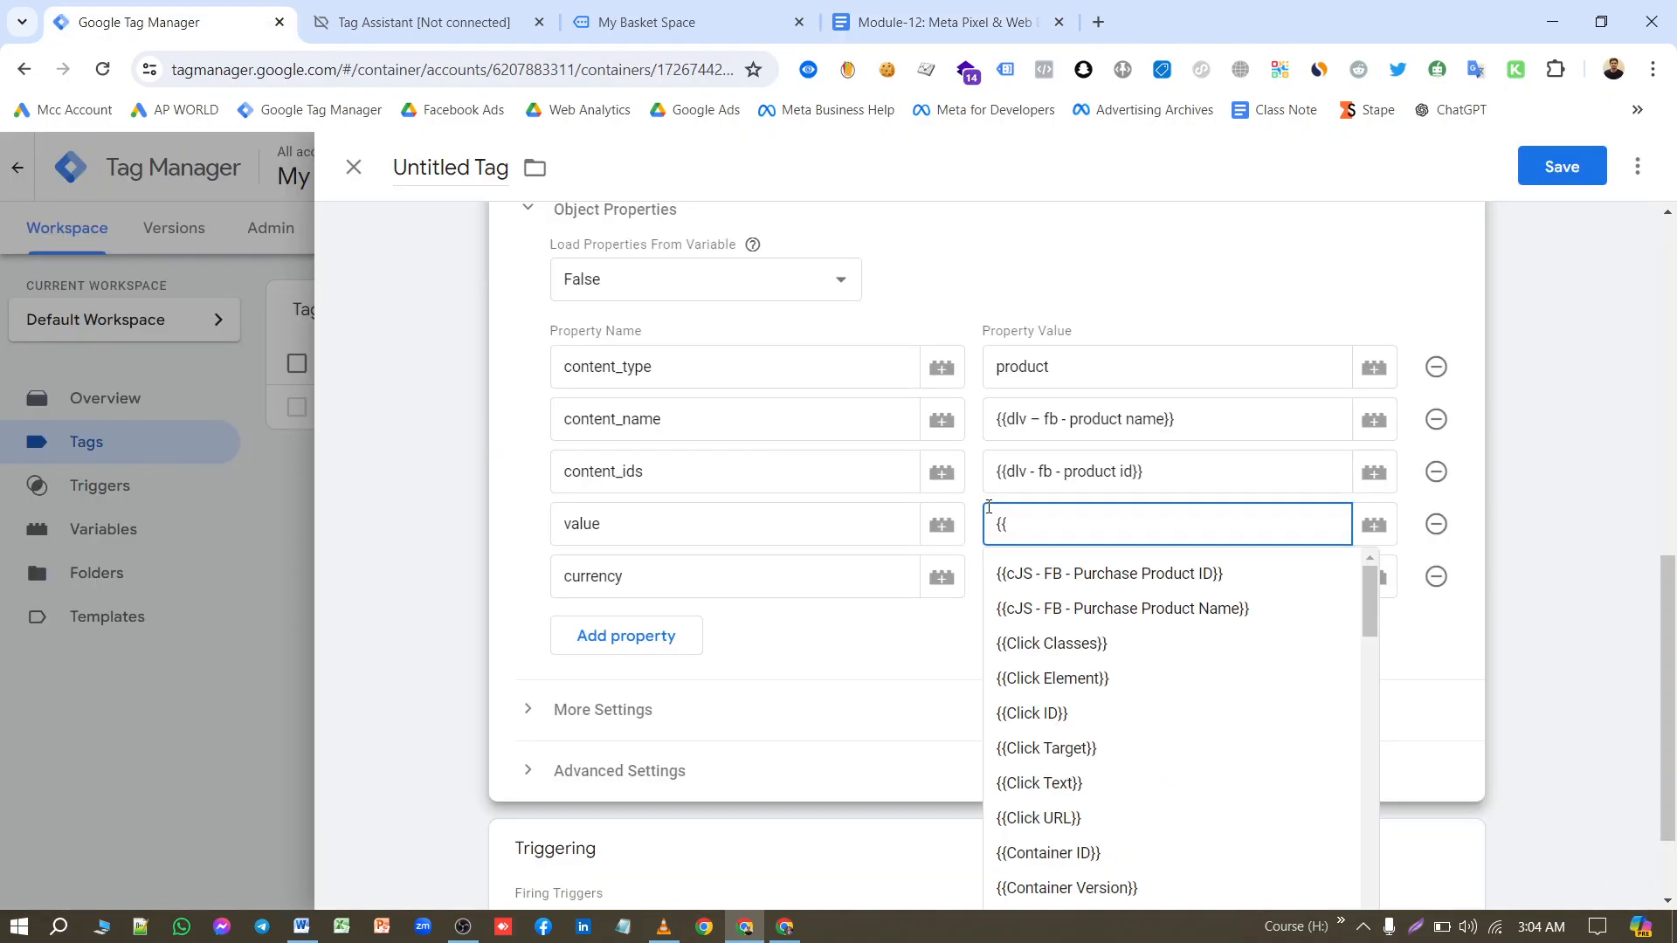
{"action": "type", "text": "dlv – fb - product price"}
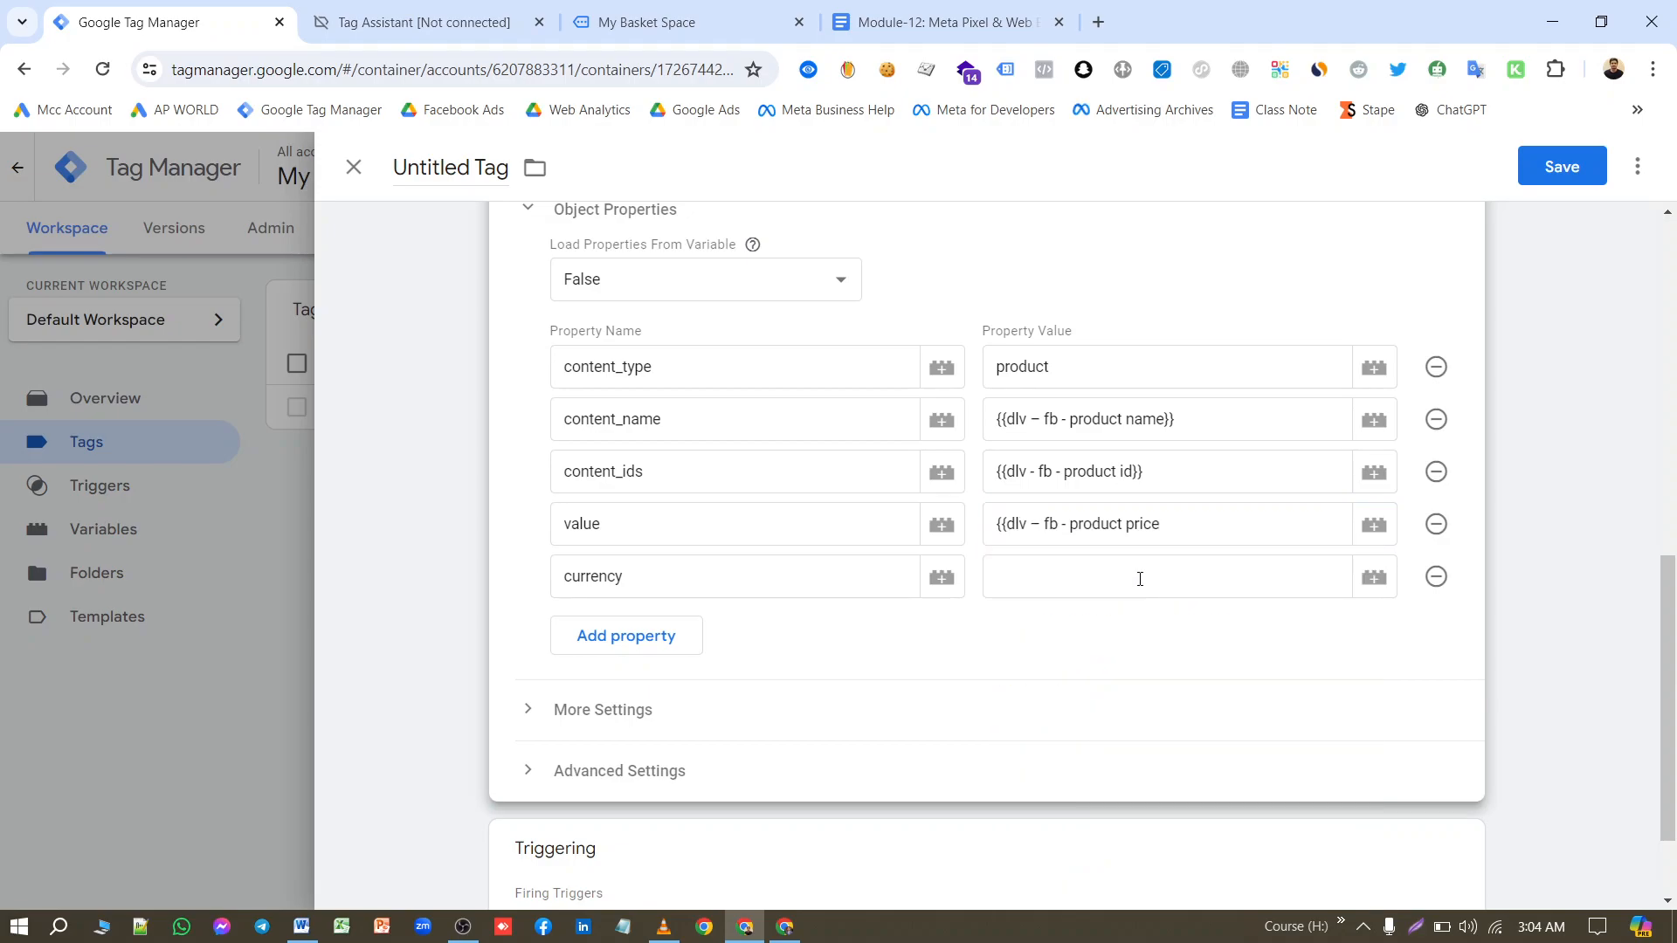
{"action": "left_click", "coordinate": [1183, 526]}
{"action": "left_click", "coordinate": [1124, 577]}
Step: Assign the variable {{dlv – fb - currency}} to the currency property, copying its name from the document
{"action": "left_click", "coordinate": [957, 18]}
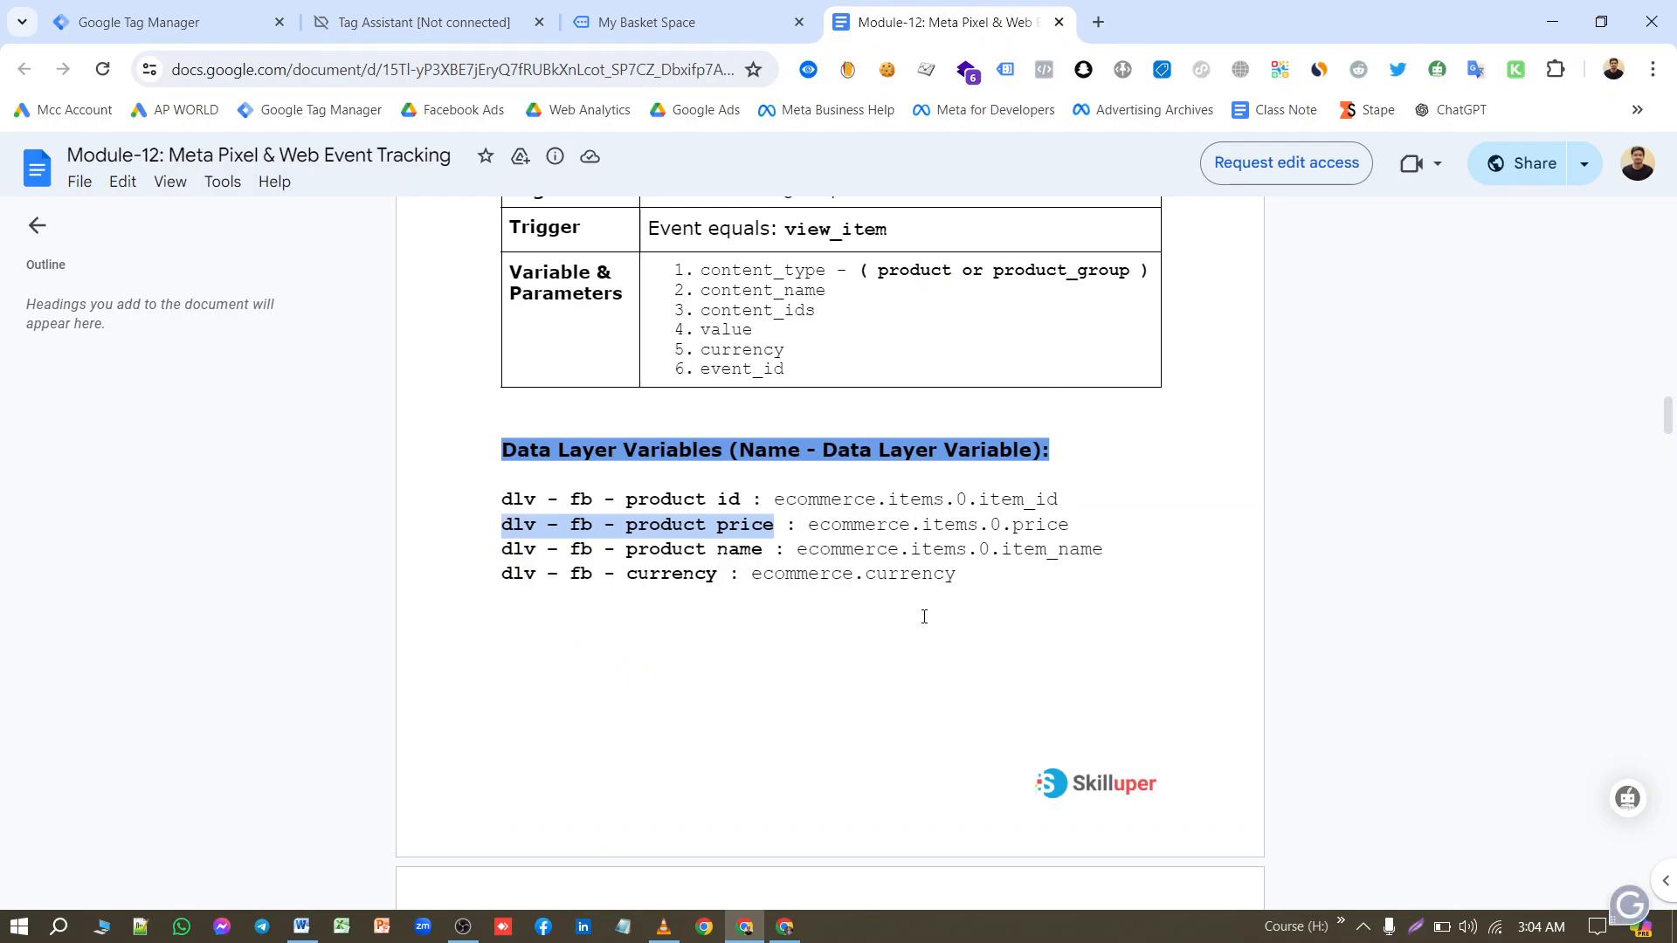
{"action": "left_click_drag", "start_coordinate": [717, 576], "coordinate": [501, 577]}
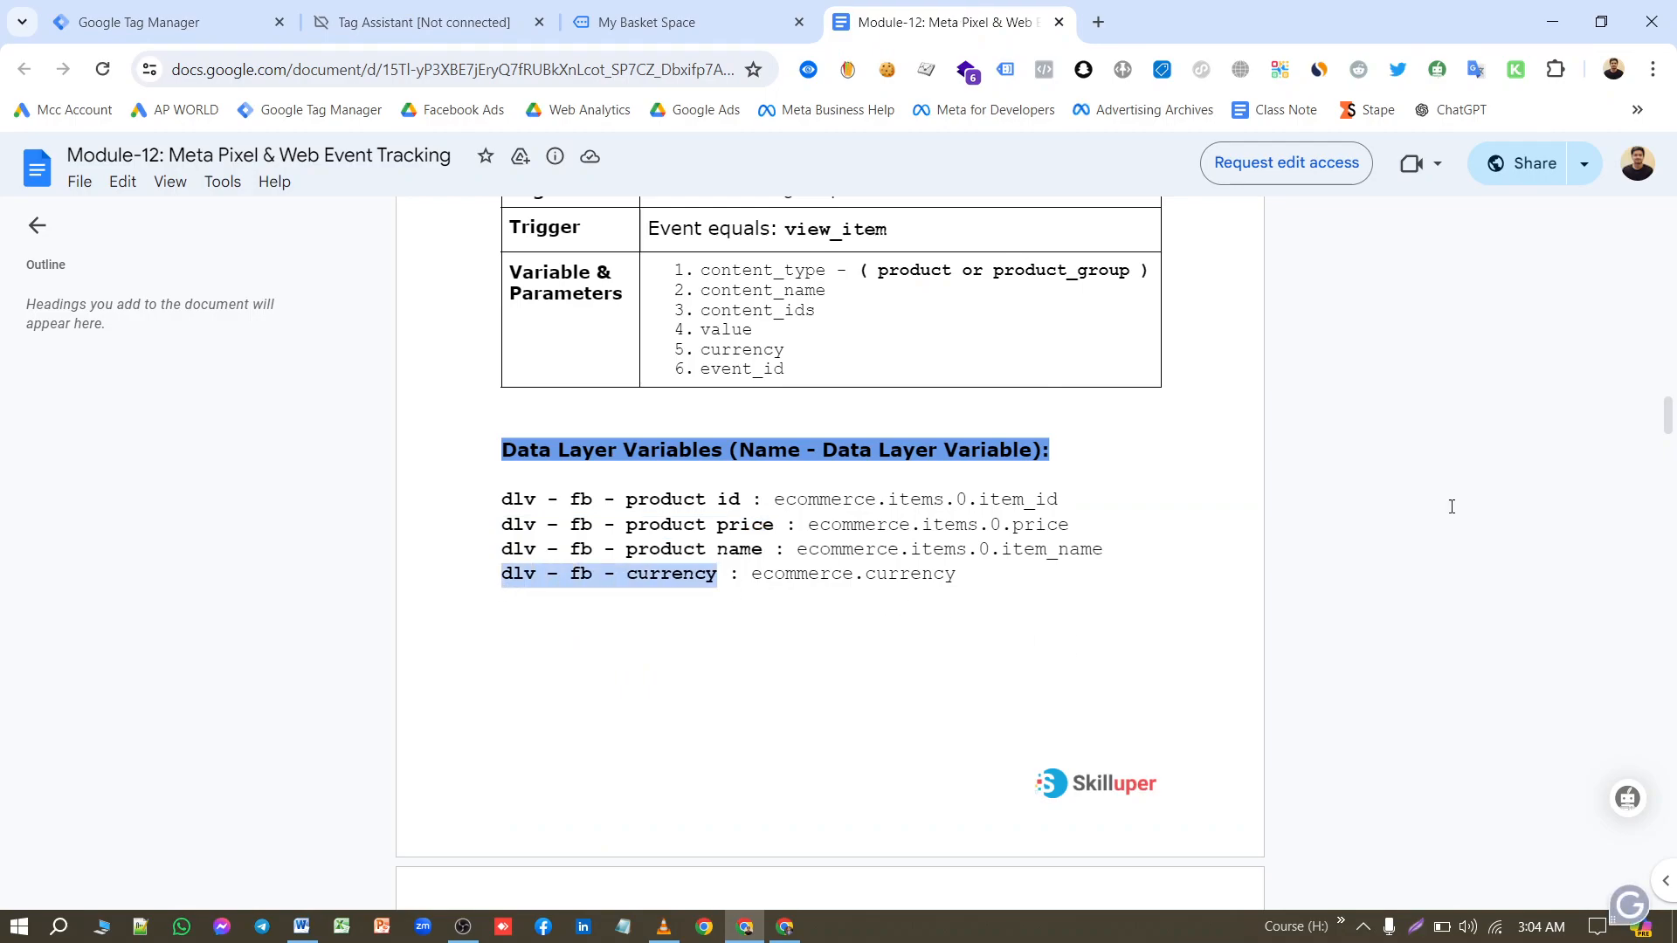
{"action": "left_click", "coordinate": [149, 22]}
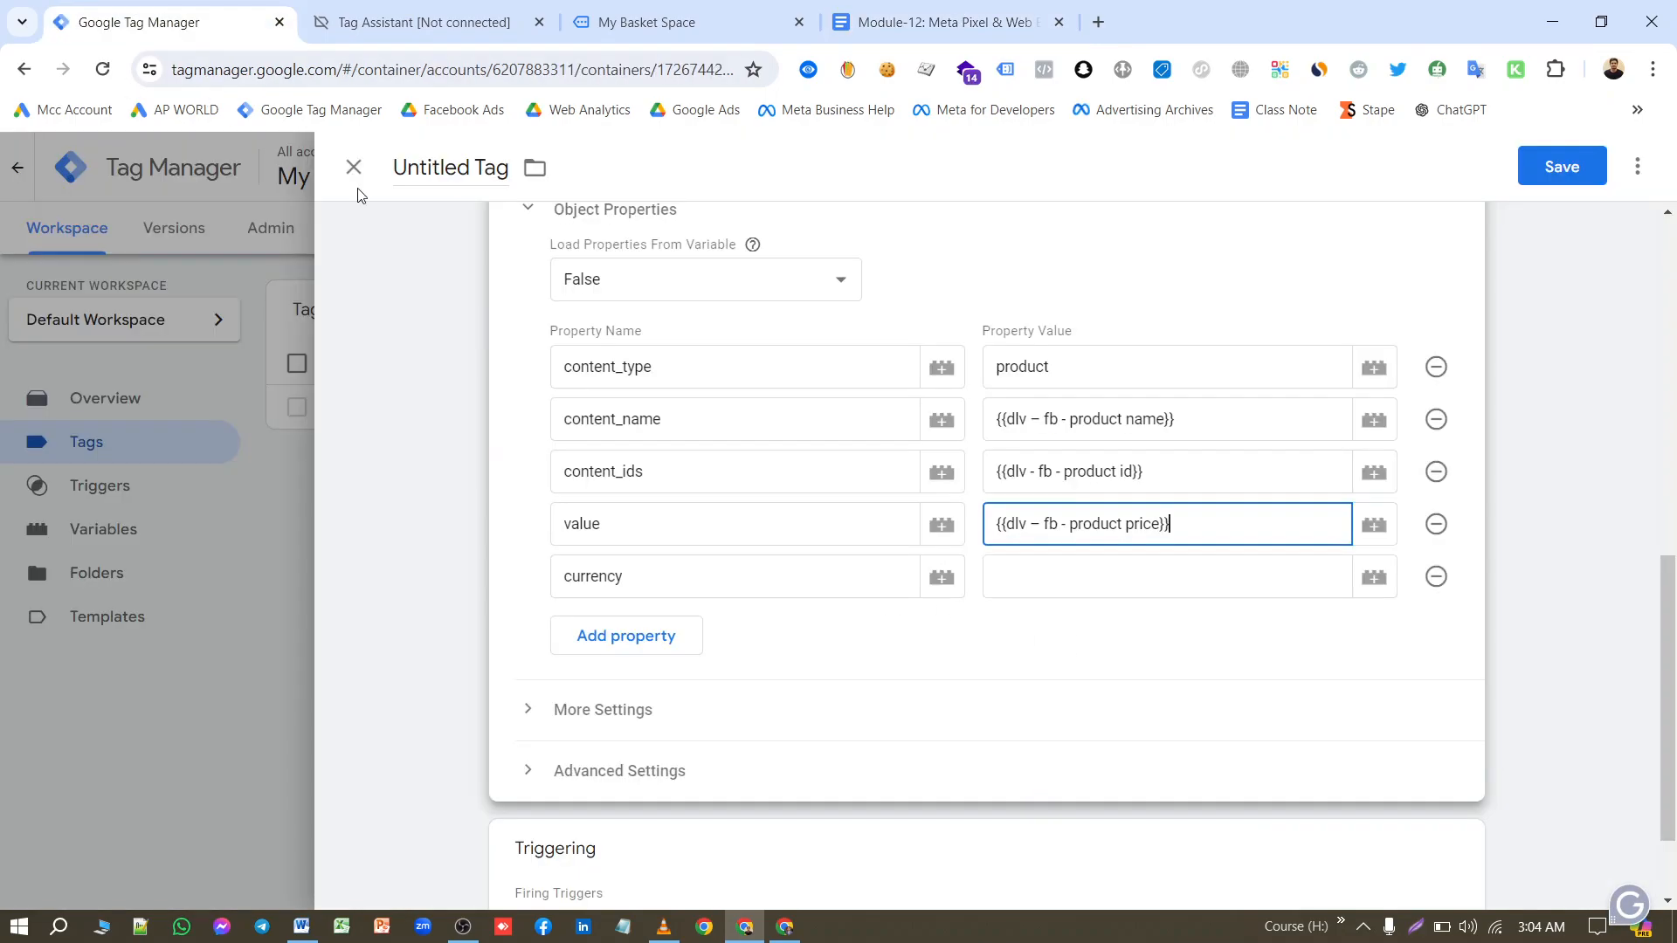
{"action": "left_click", "coordinate": [1023, 580]}
{"action": "type", "text": "{{"}
{"action": "type", "text": "dlv – fb - currency"}
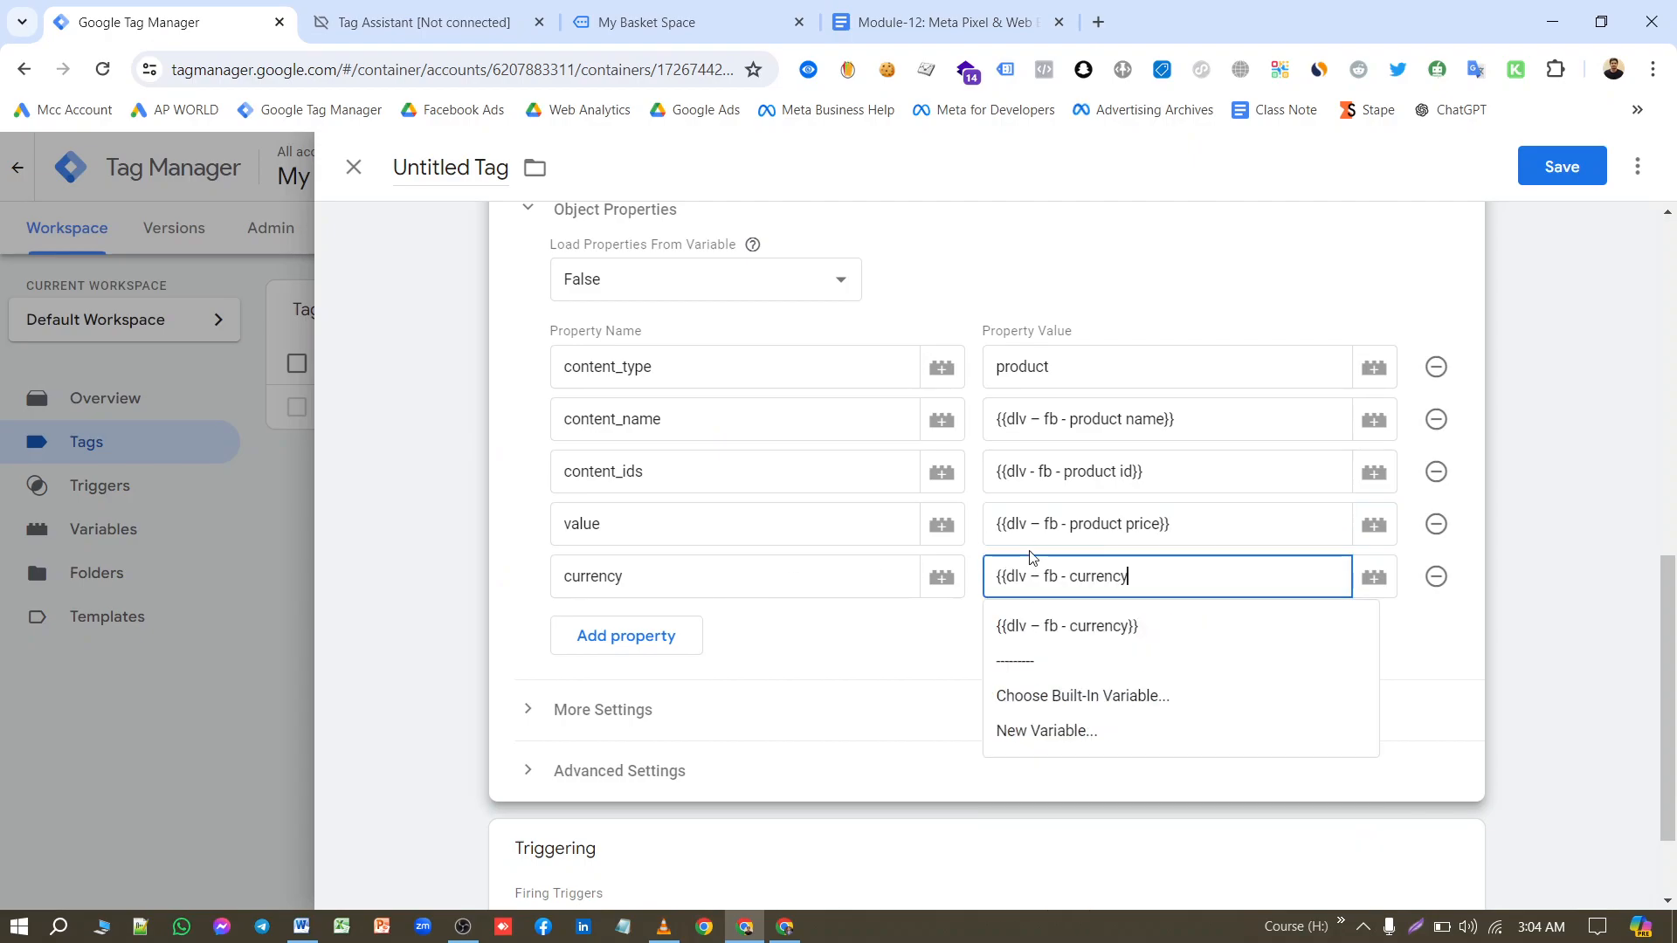
{"action": "left_click", "coordinate": [1080, 629]}
Step: Review the tag's firing trigger, object properties, event name and pixel ID settings
{"action": "scroll", "coordinate": [948, 621], "scroll_direction": "down", "scroll_amount": 2}
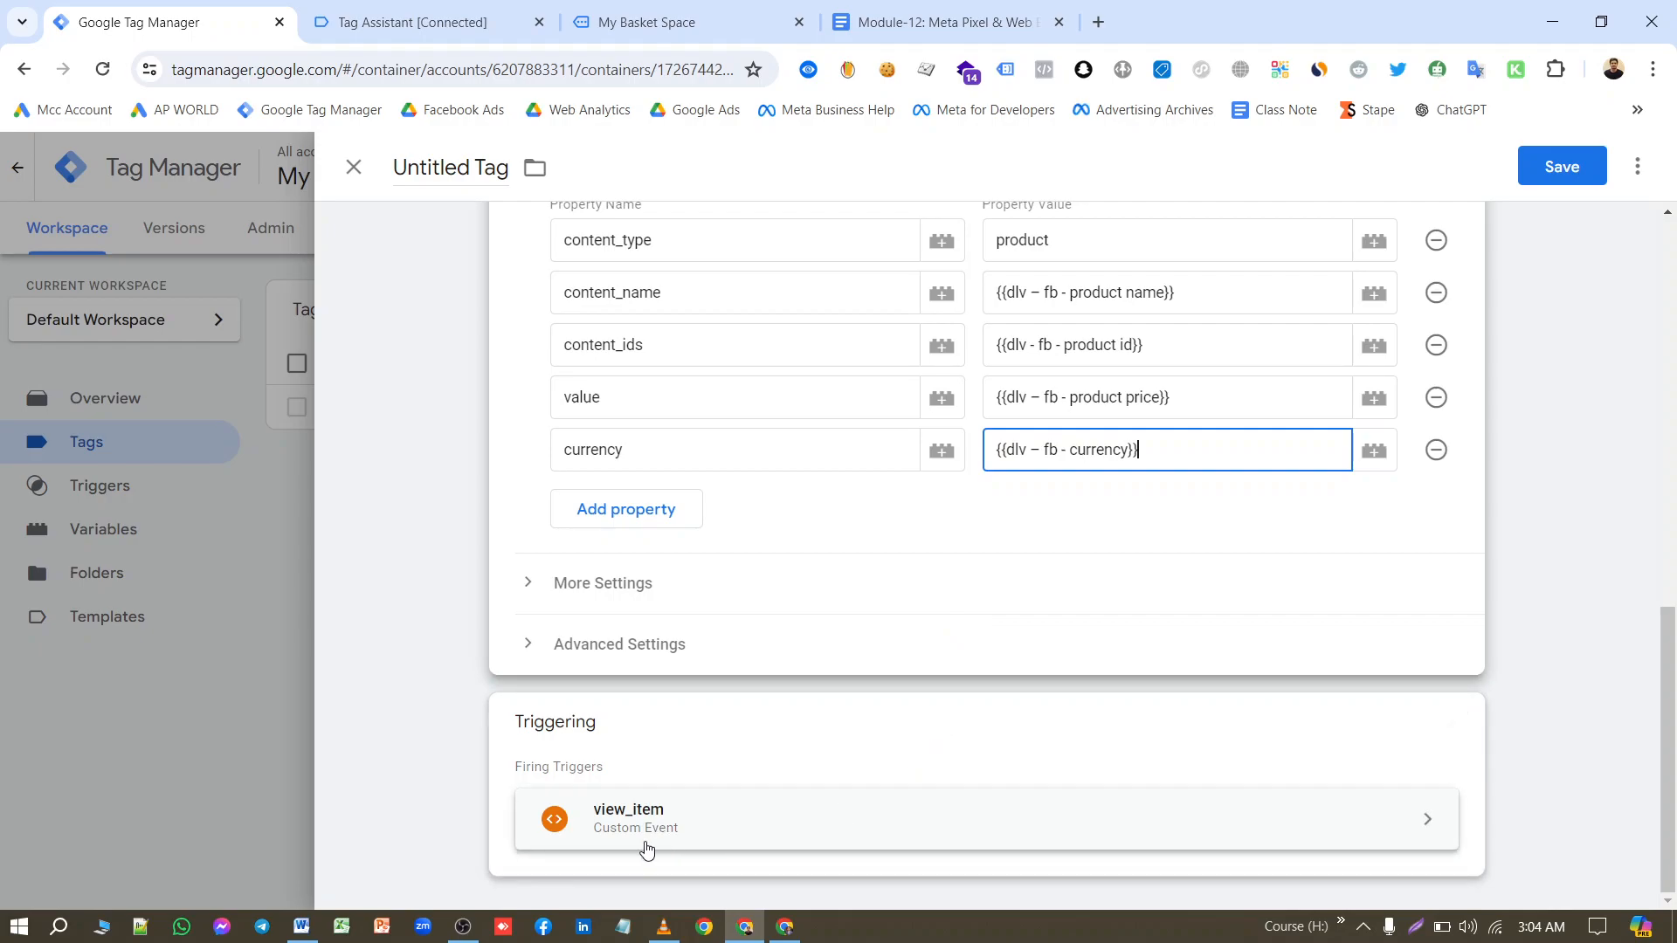
{"action": "scroll", "coordinate": [877, 661], "scroll_direction": "up", "scroll_amount": 3}
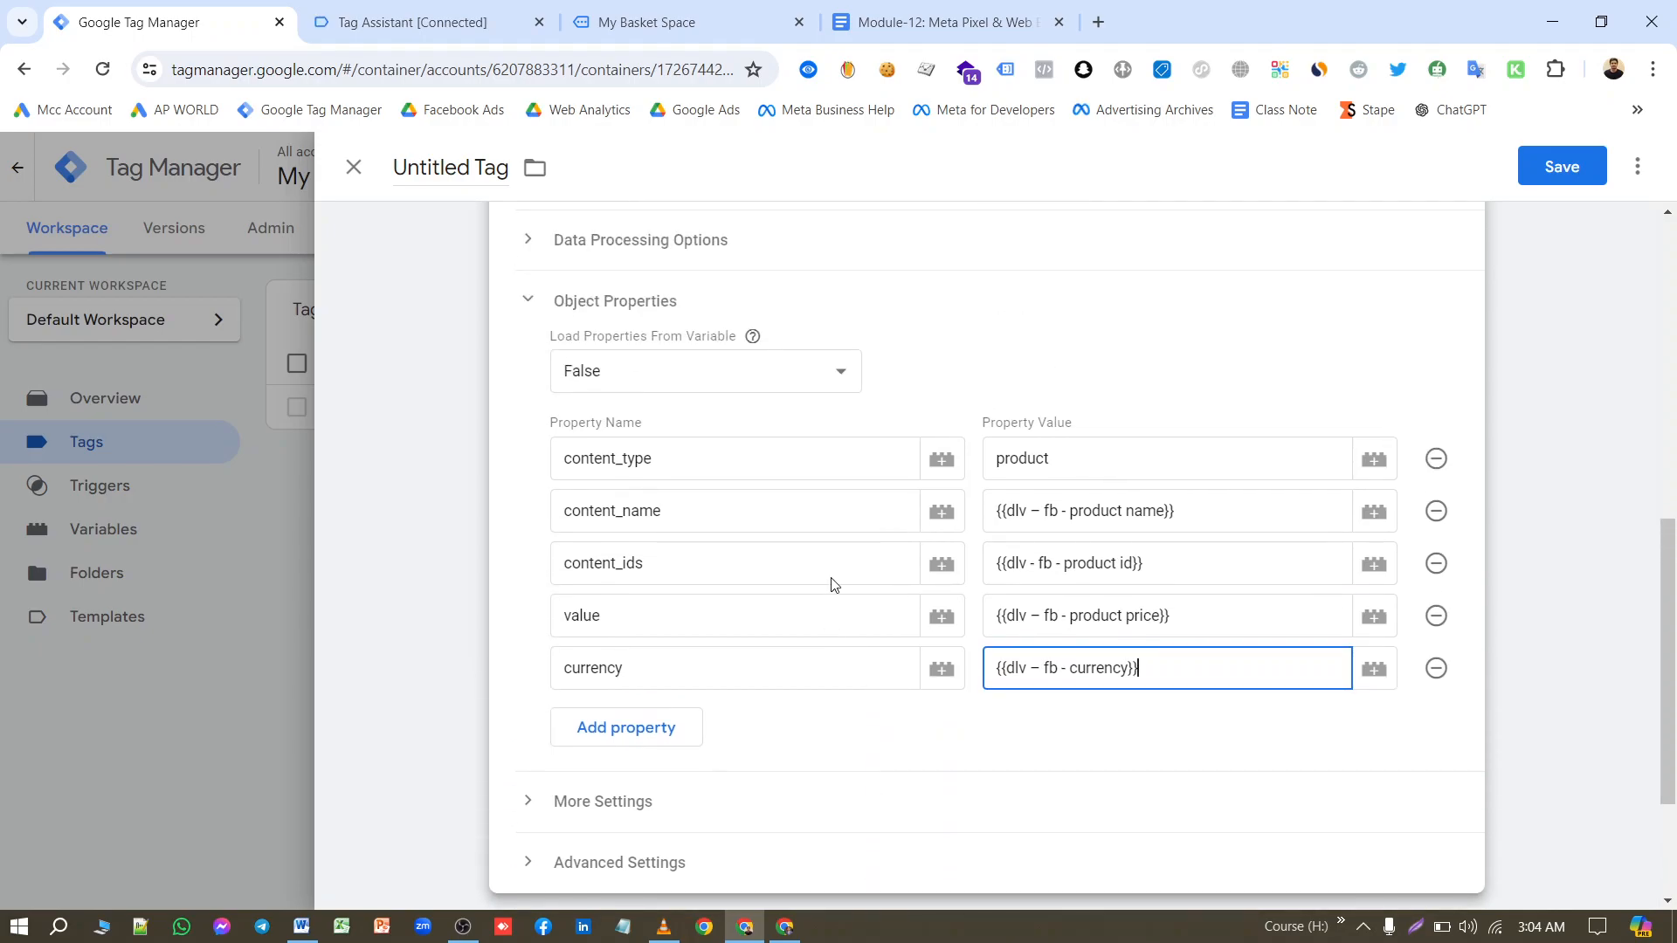
{"action": "scroll", "coordinate": [852, 548], "scroll_direction": "up", "scroll_amount": 6}
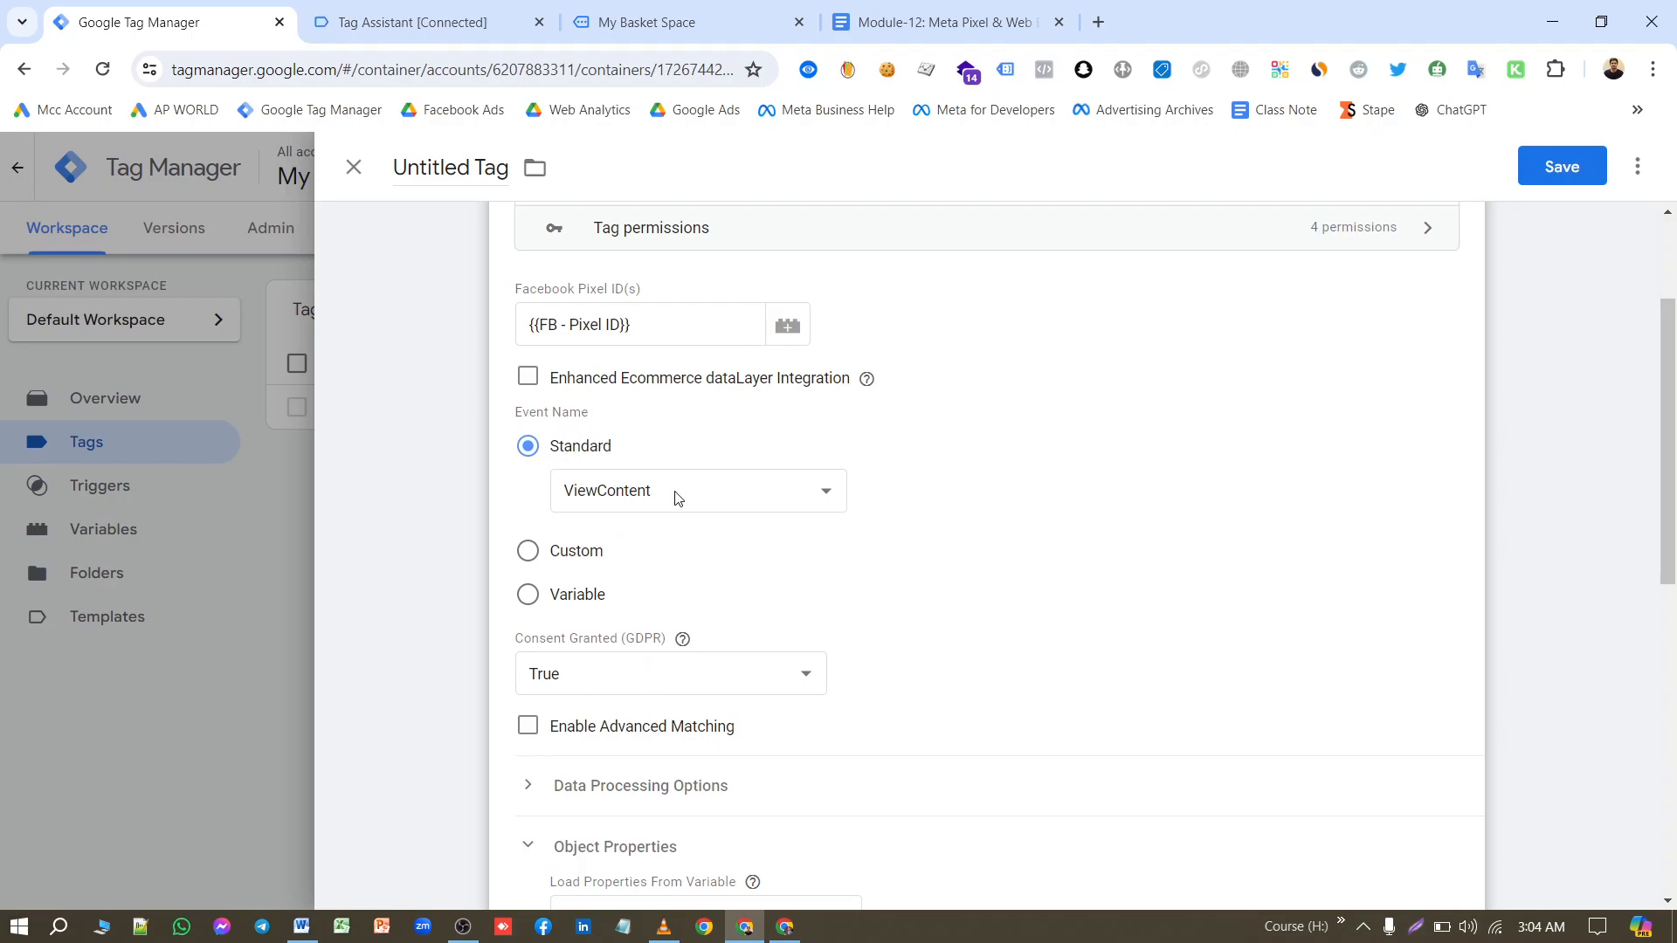
{"action": "scroll", "coordinate": [716, 489], "scroll_direction": "up", "scroll_amount": 2}
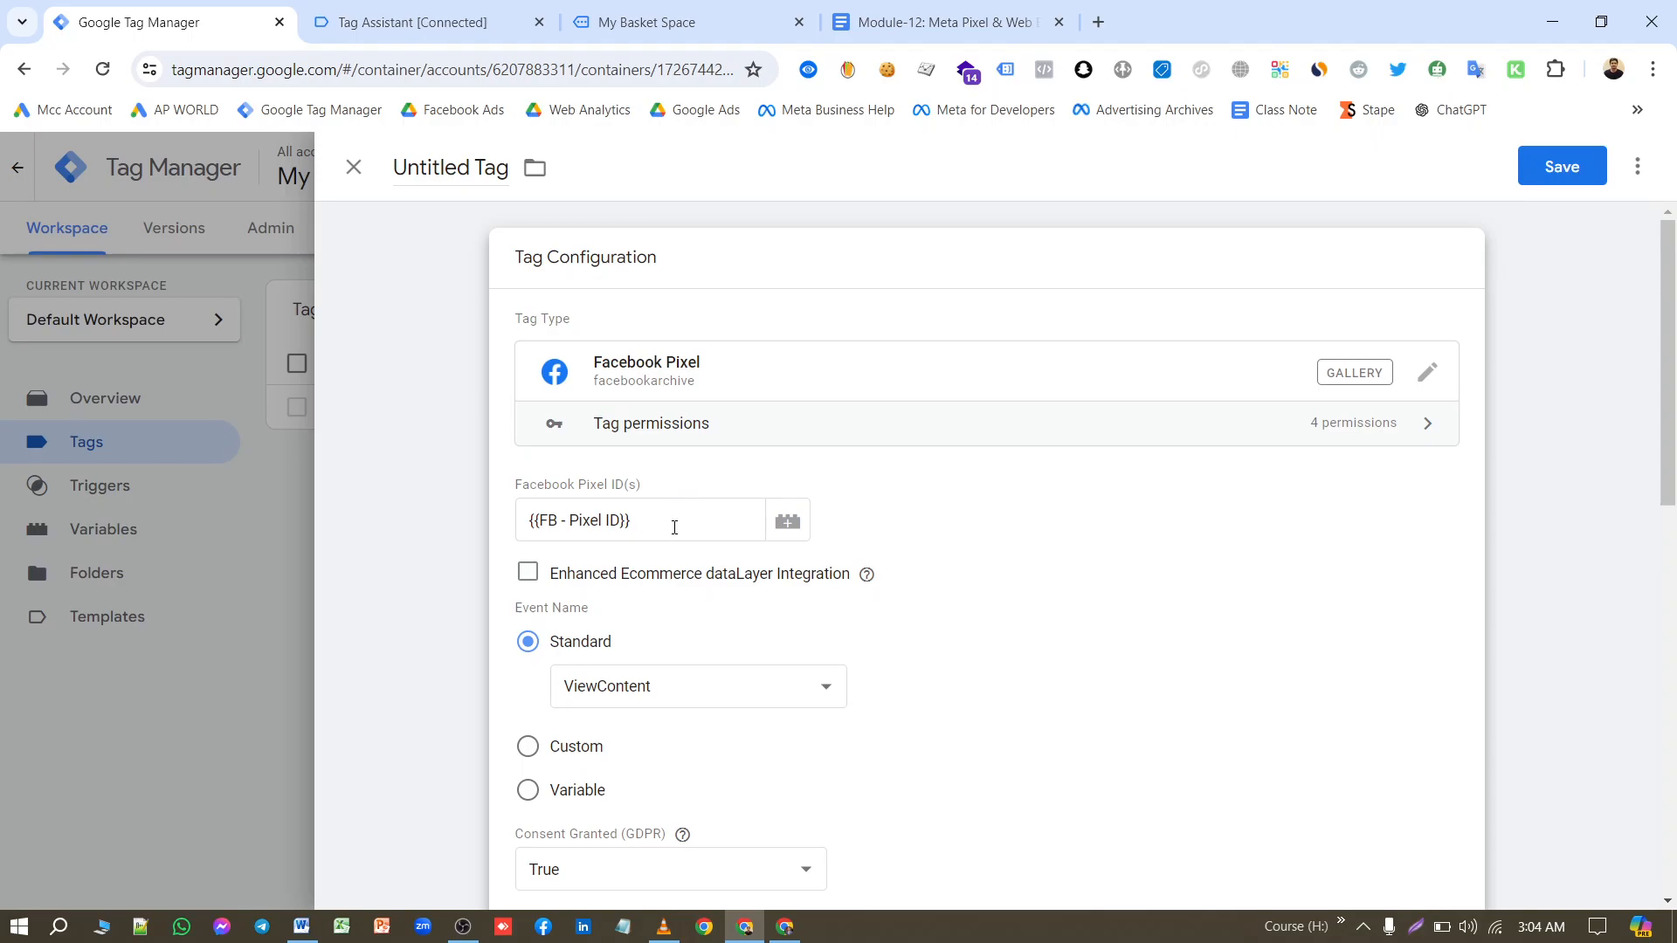
Step: Save the new tag under the name Facebook Pixel - ViewContent
{"action": "left_click", "coordinate": [1561, 166]}
{"action": "left_click", "coordinate": [912, 440]}
{"action": "type", "text": "-v"}
{"action": "key", "text": "BackSpace"}
{"action": "key", "text": "BackSpace"}
{"action": "type", "text": "- v"}
{"action": "left_click", "coordinate": [889, 489]}
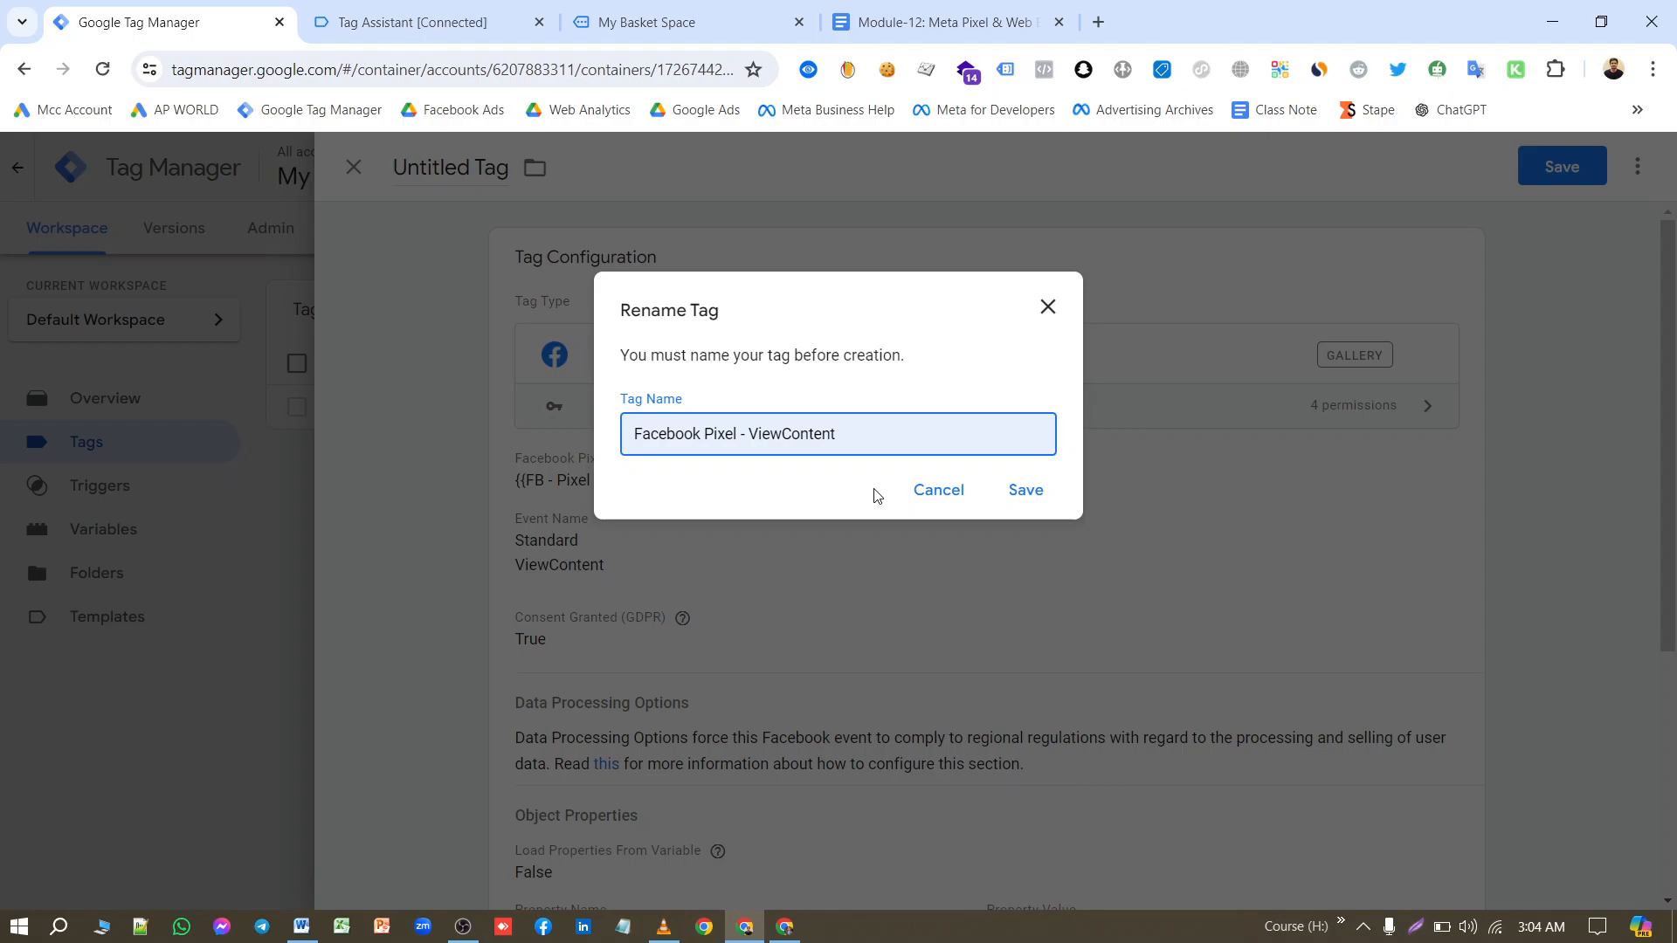
{"action": "left_click", "coordinate": [1027, 491]}
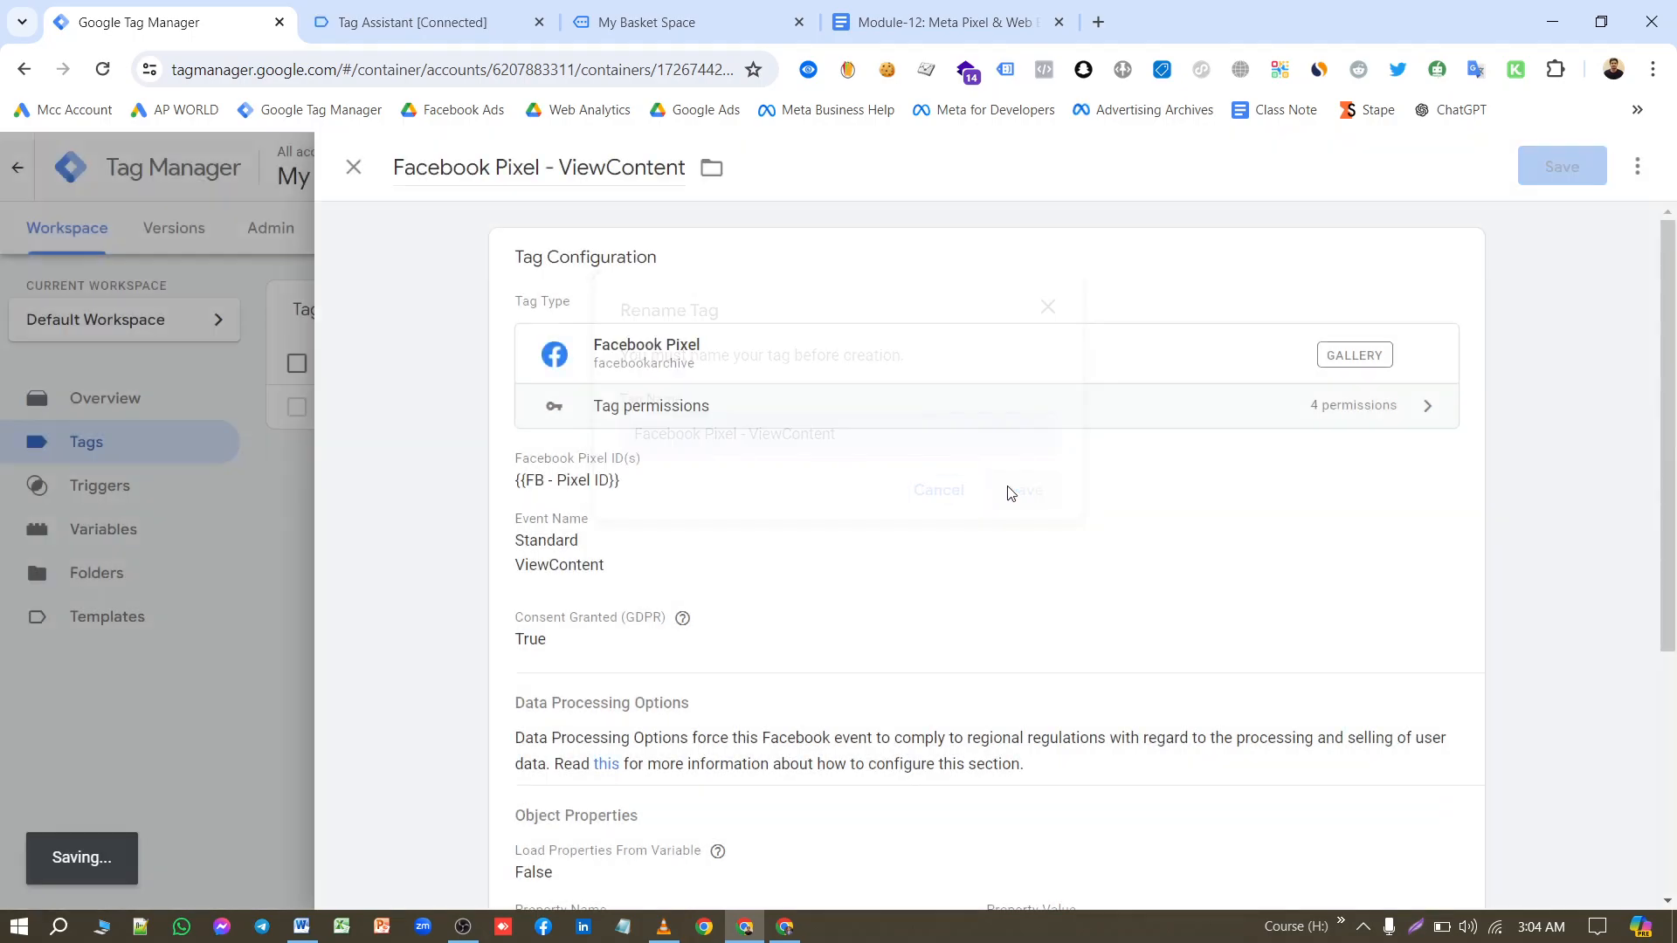
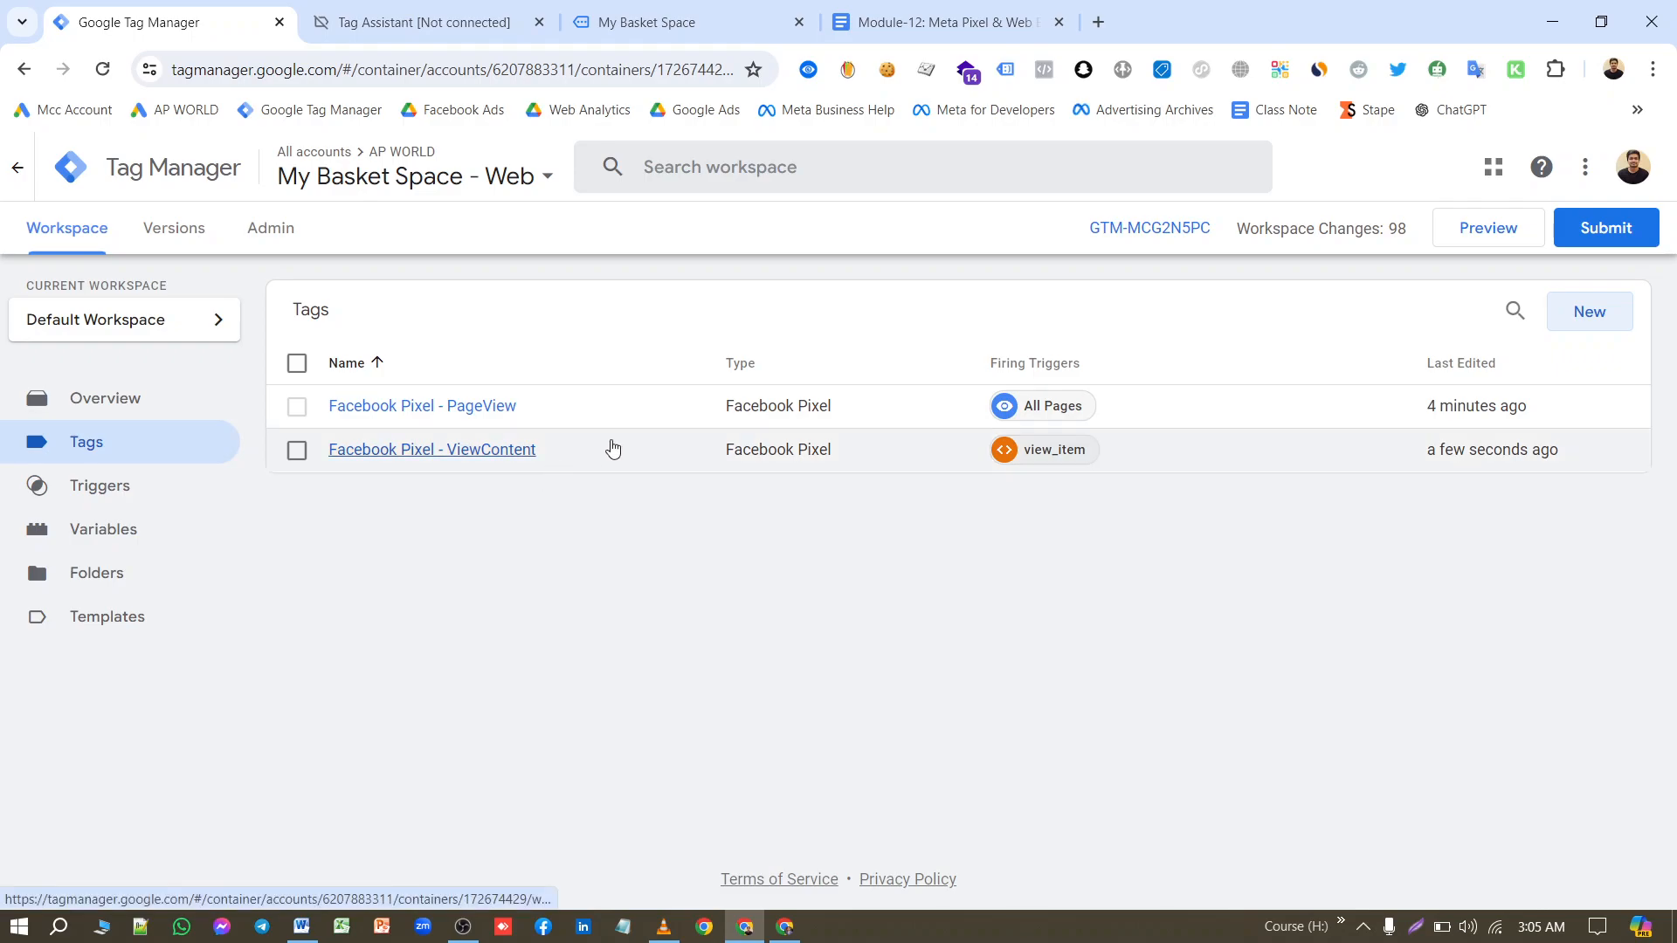
Step: Duplicate the Facebook Pixel - ViewContent tag and name the copy Facebook Pixel - AddToCart
{"action": "left_click", "coordinate": [458, 453]}
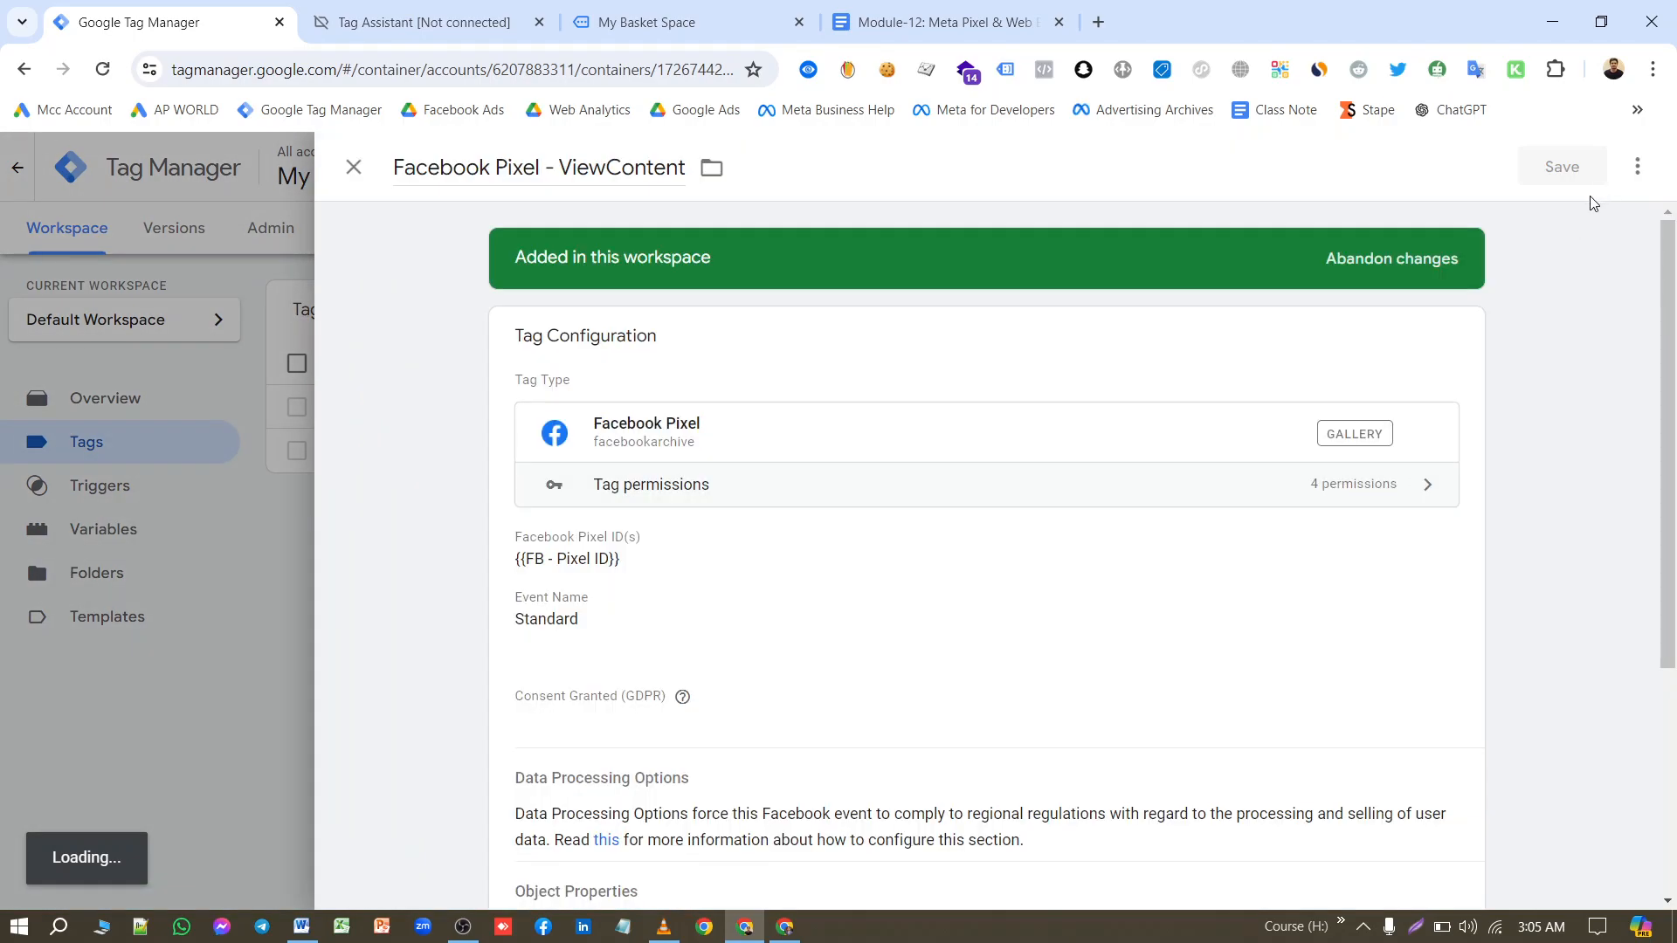
{"action": "left_click", "coordinate": [1637, 166]}
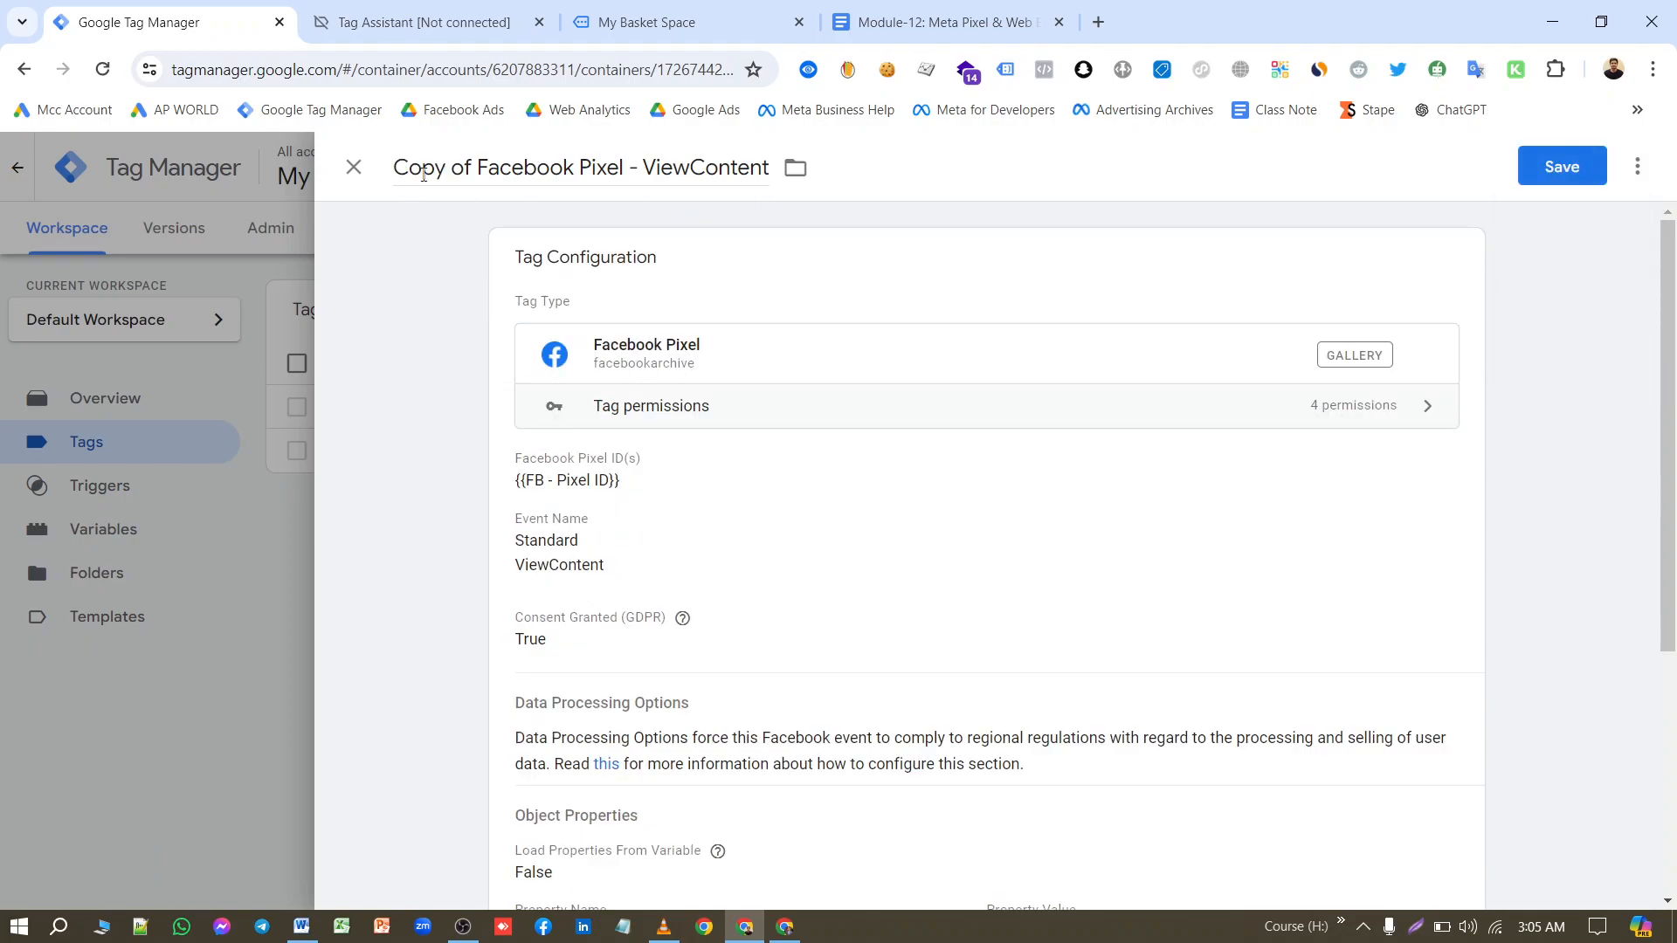
{"action": "left_click", "coordinate": [482, 176]}
{"action": "key", "text": "BackSpace"}
{"action": "key", "text": "BackSpace"}
{"action": "key", "text": "BackSpace"}
{"action": "key", "text": "BackSpace"}
{"action": "key", "text": "BackSpace"}
{"action": "key", "text": "BackSpace"}
{"action": "key", "text": "BackSpace"}
{"action": "key", "text": "BackSpace"}
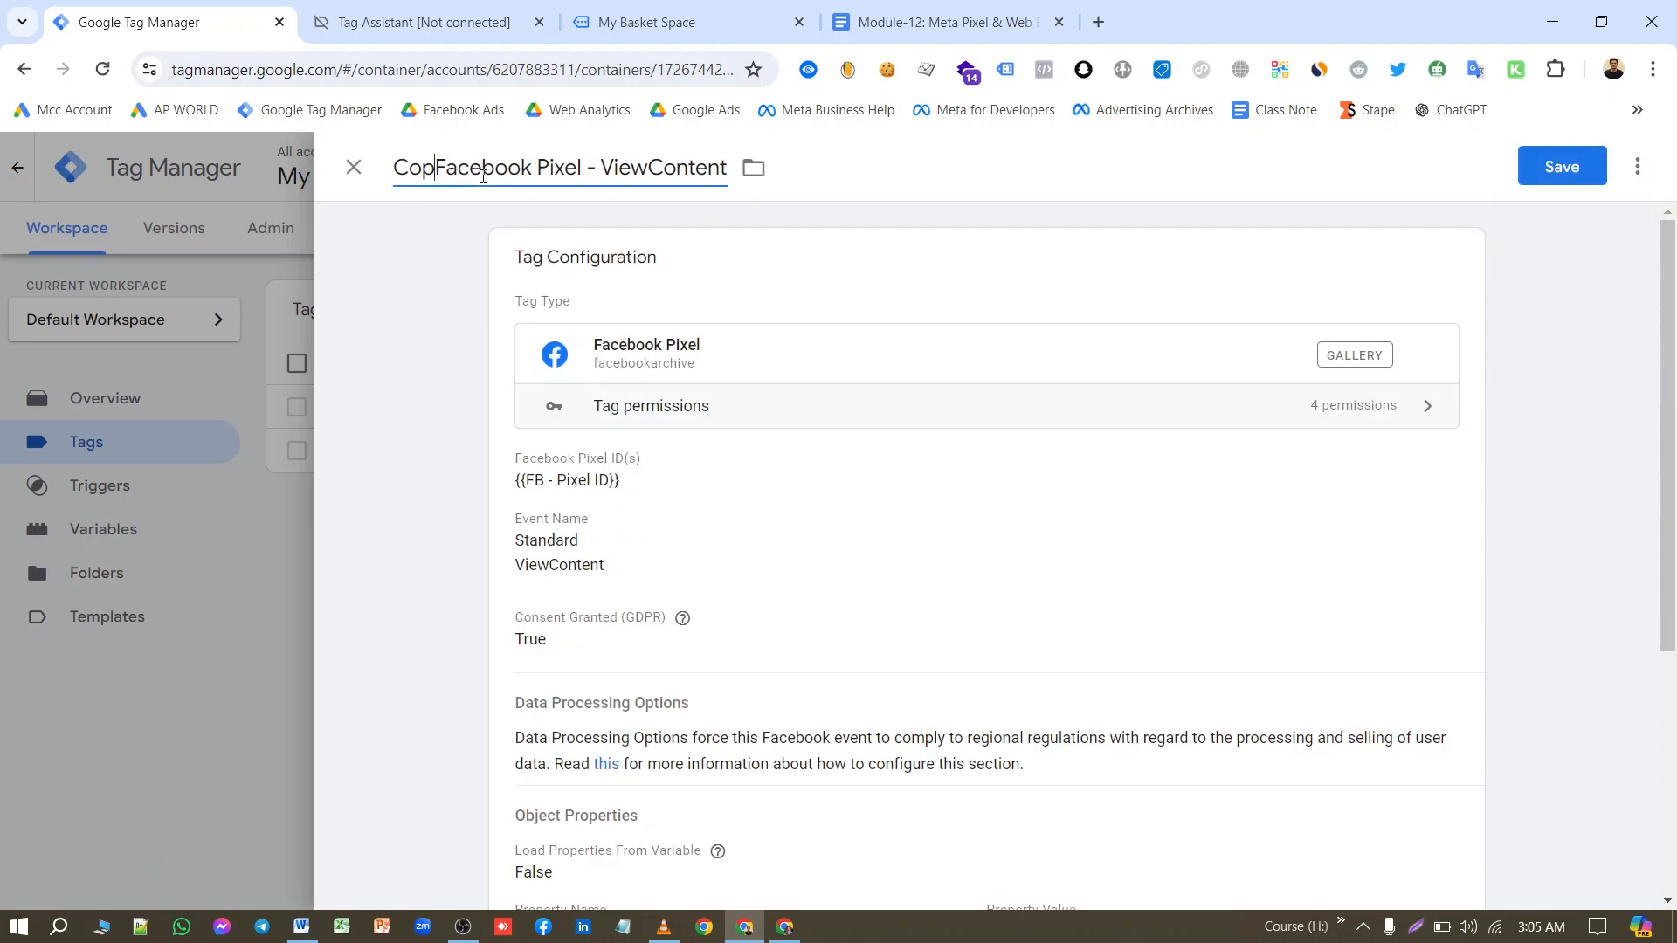
{"action": "double_click", "coordinate": [583, 174]}
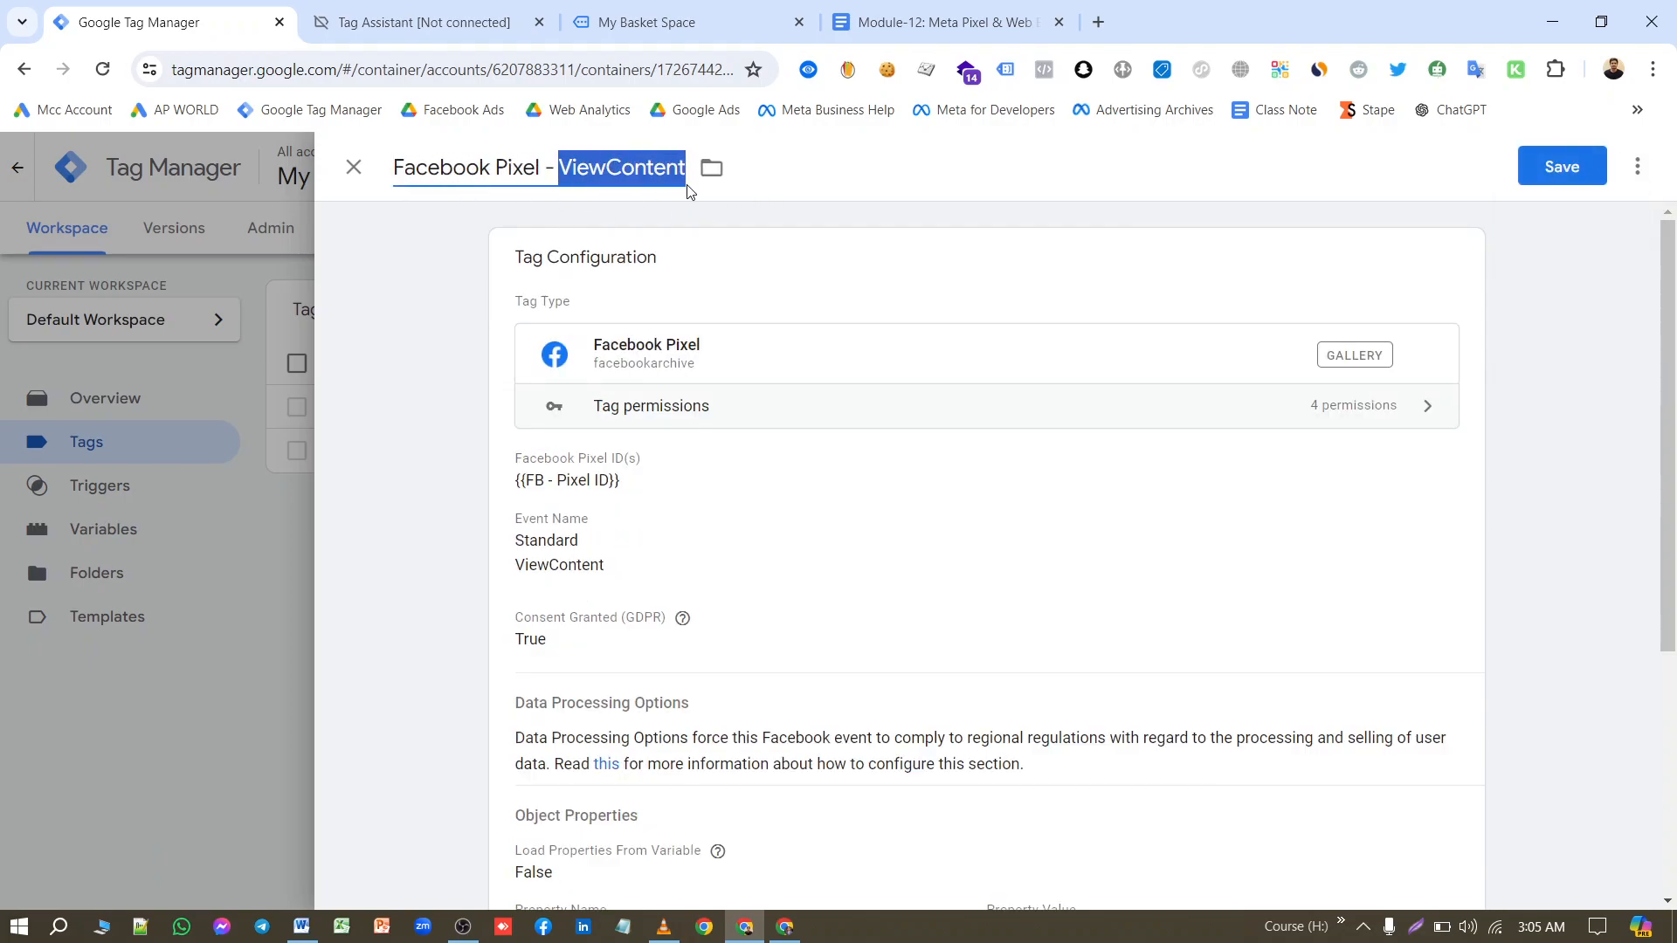
{"action": "key", "text": "BackSpace"}
{"action": "type", "text": "AddT"}
{"action": "key", "text": "BackSpace"}
{"action": "type", "text": "T0"}
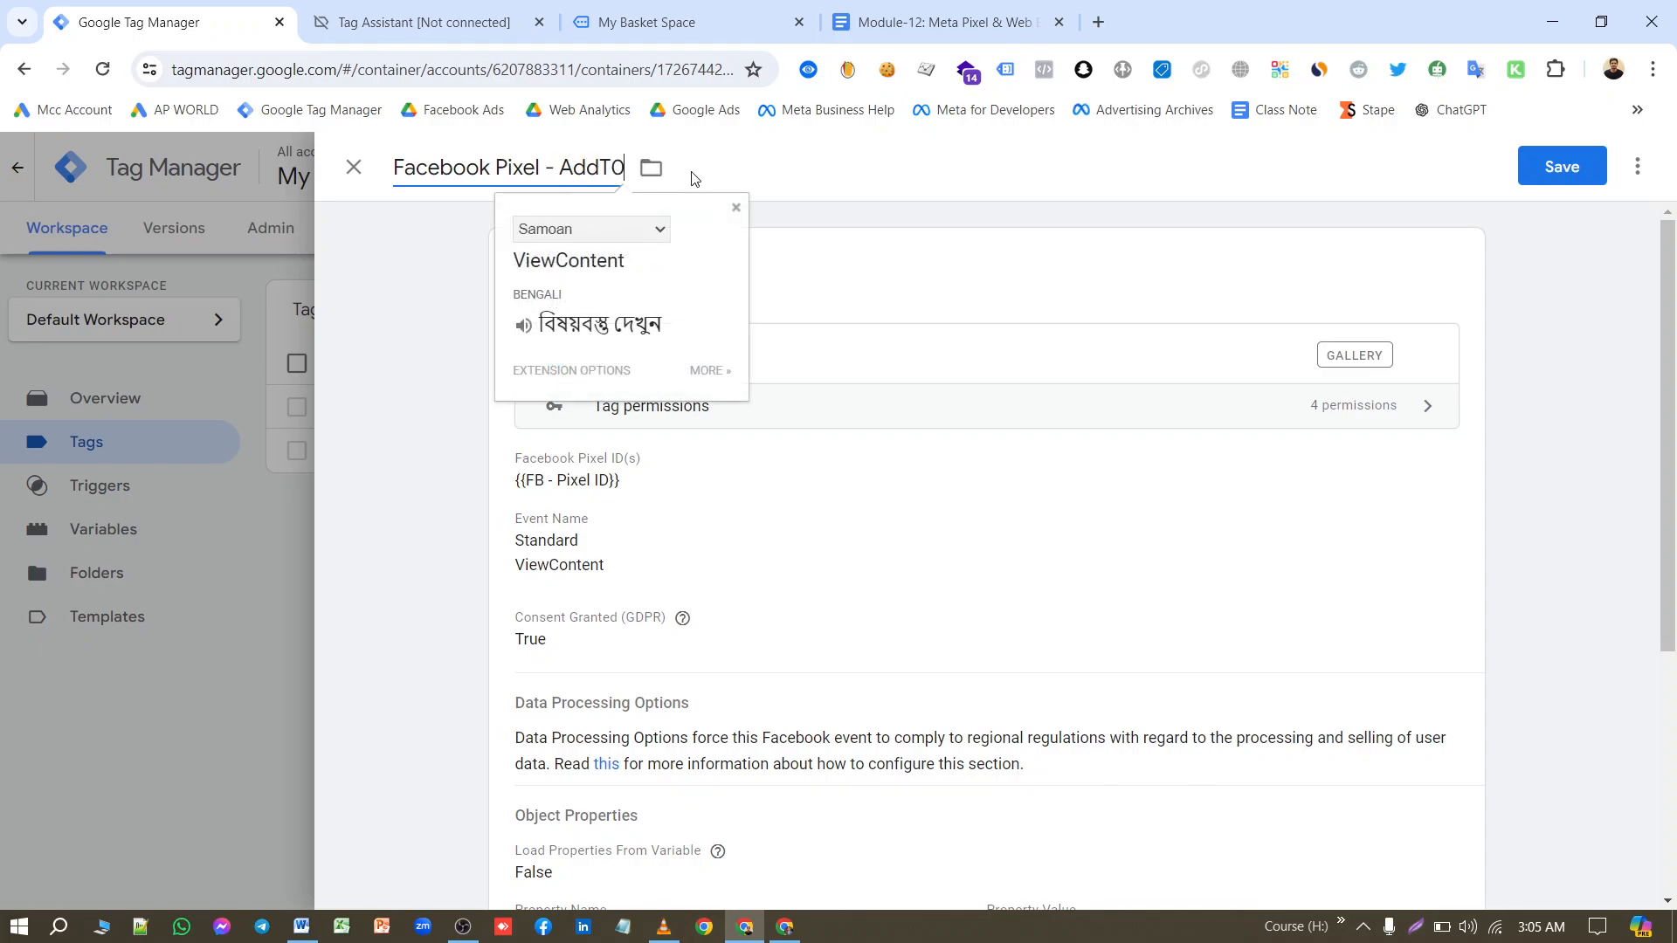
{"action": "key", "text": "BackSpace"}
{"action": "type", "text": "oCart"}
{"action": "left_click", "coordinate": [895, 164]}
Step: Set the copied tag's standard event name to AddToCart
{"action": "left_click", "coordinate": [725, 574]}
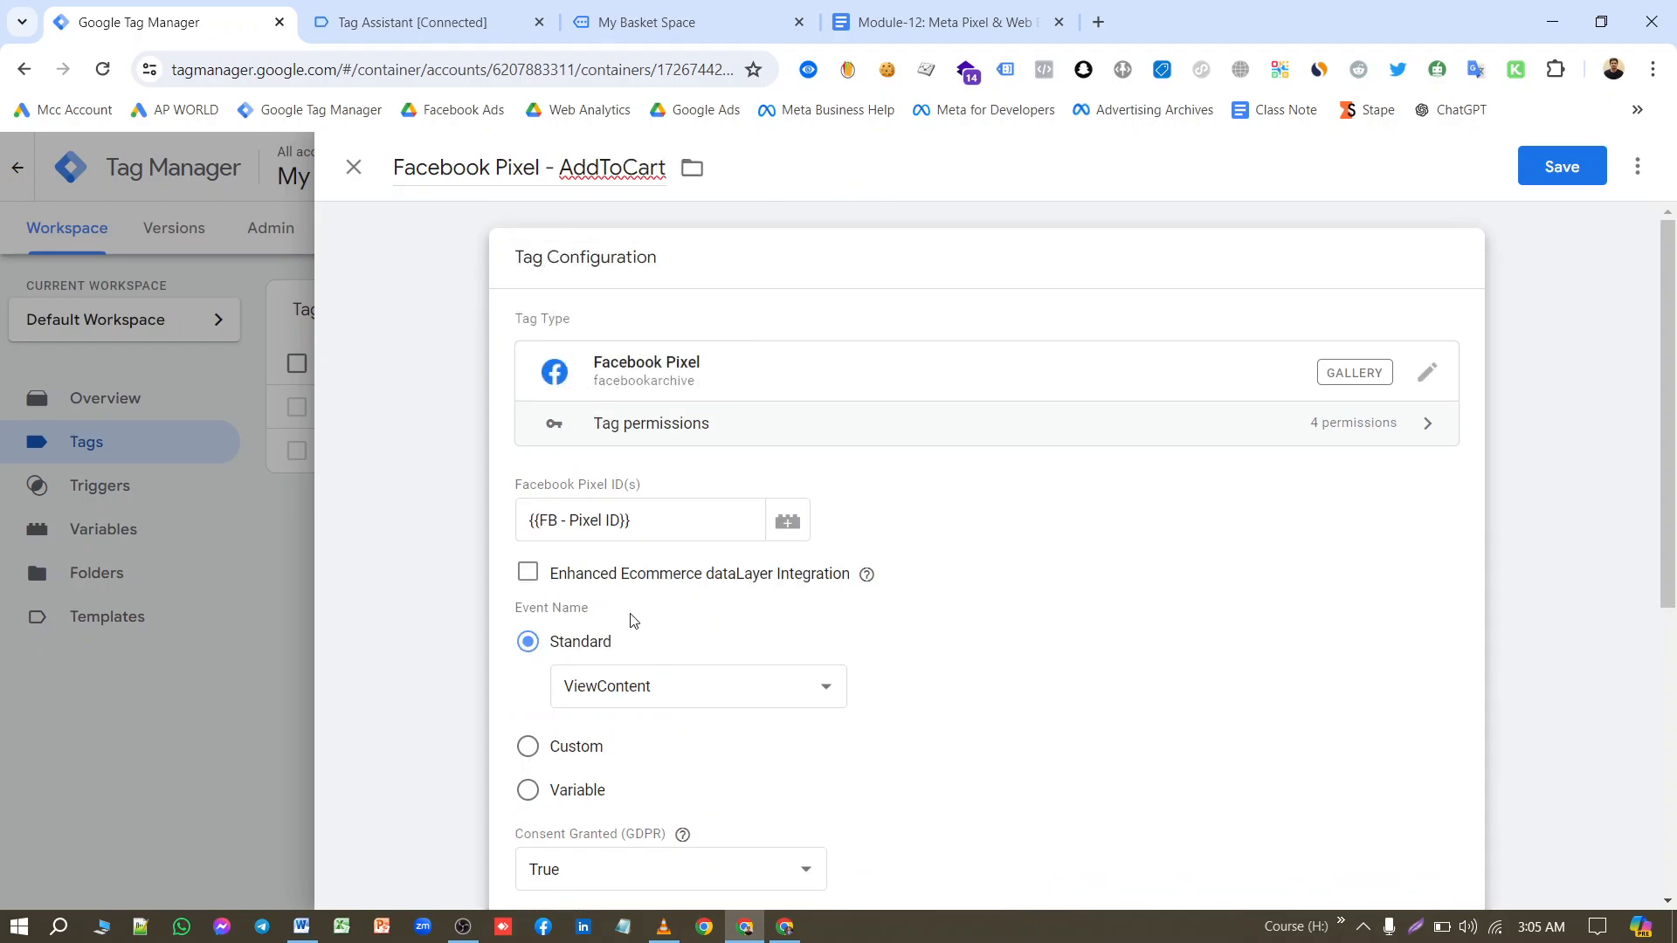
{"action": "left_click", "coordinate": [688, 690]}
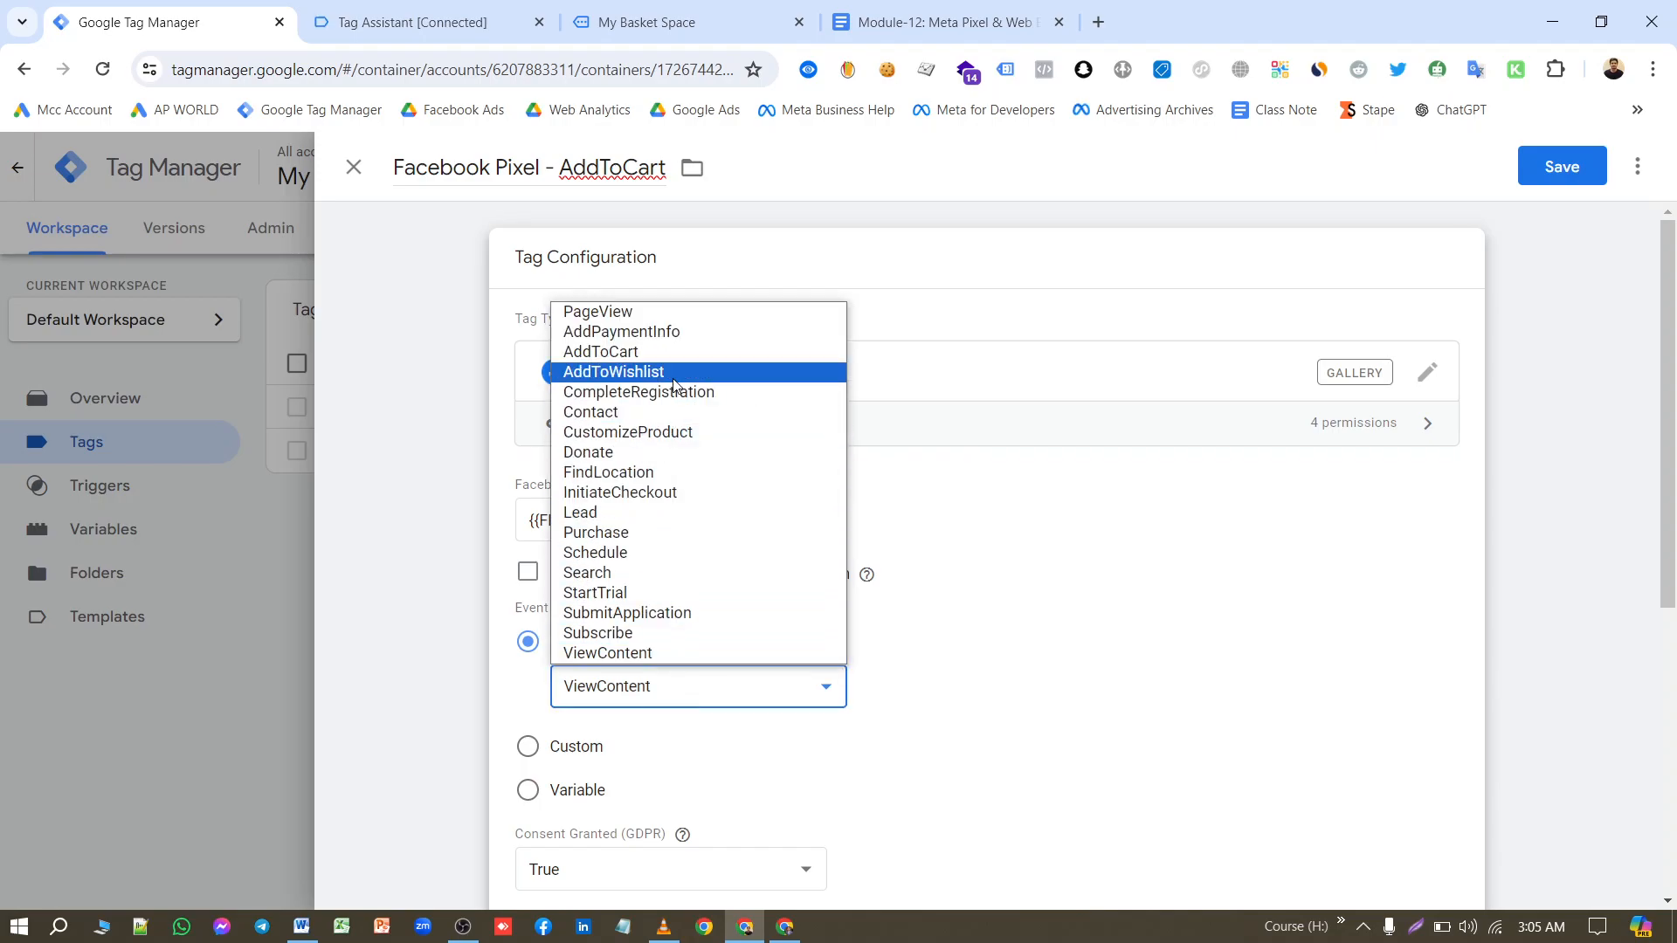
{"action": "left_click", "coordinate": [669, 351]}
Step: Replace the AddToCart tag's view_item firing trigger with add_to_cart and save the tag
{"action": "scroll", "coordinate": [1048, 743], "scroll_direction": "down", "scroll_amount": 6}
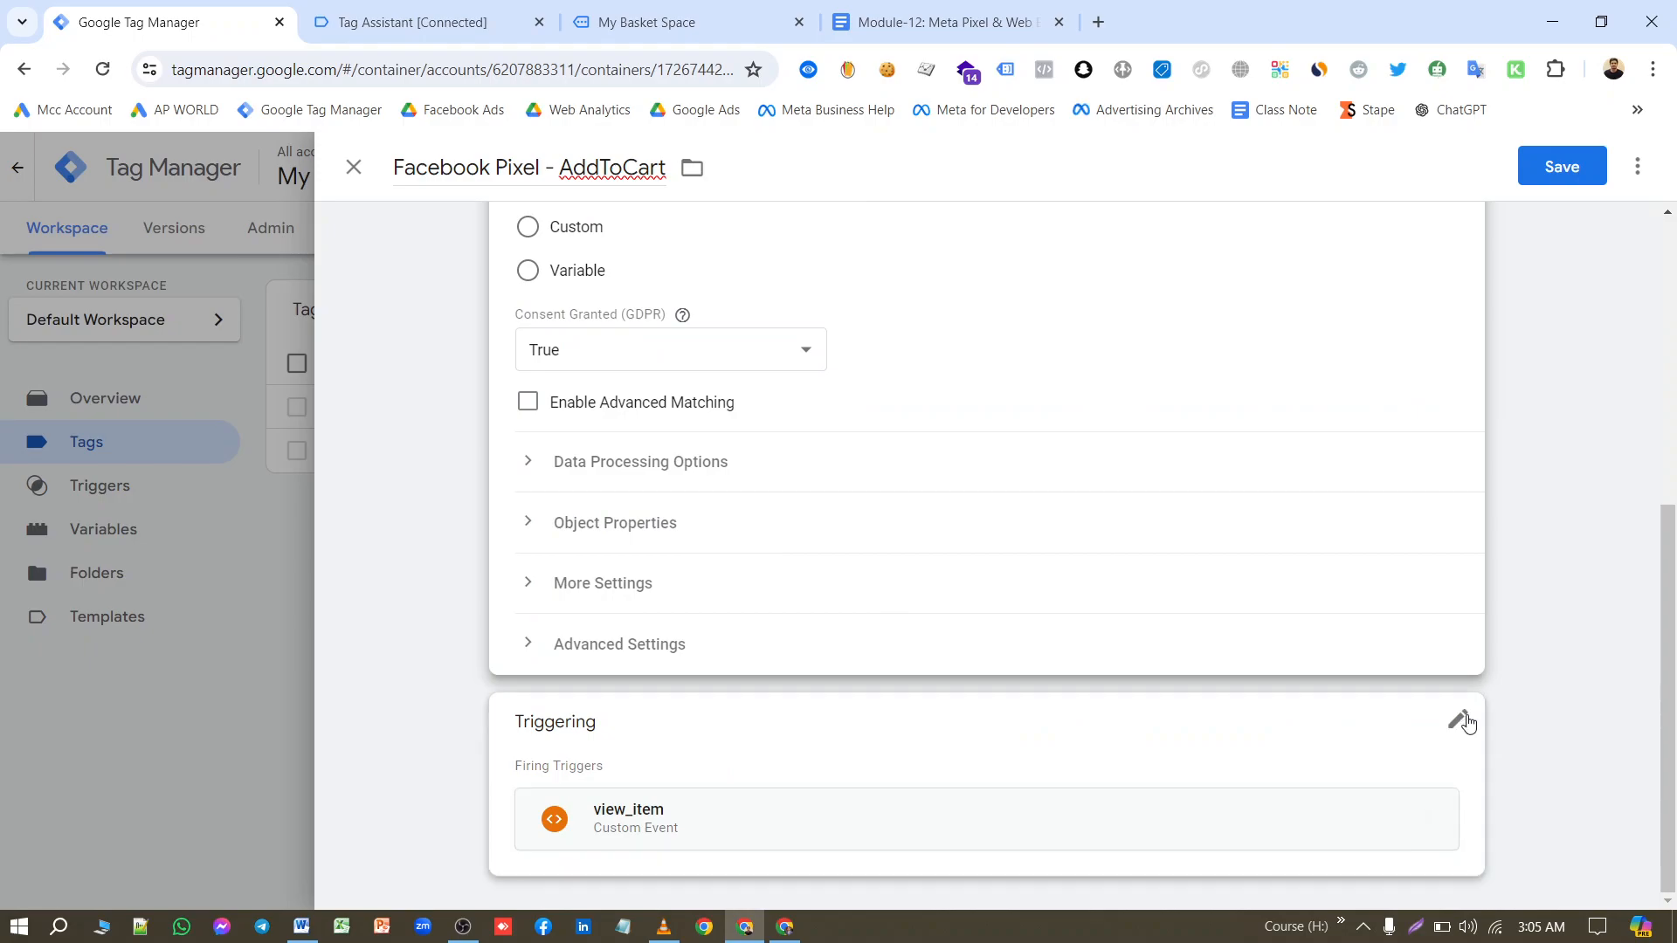
{"action": "left_click", "coordinate": [1467, 720]}
{"action": "left_click", "coordinate": [1428, 772]}
{"action": "left_click", "coordinate": [999, 690]}
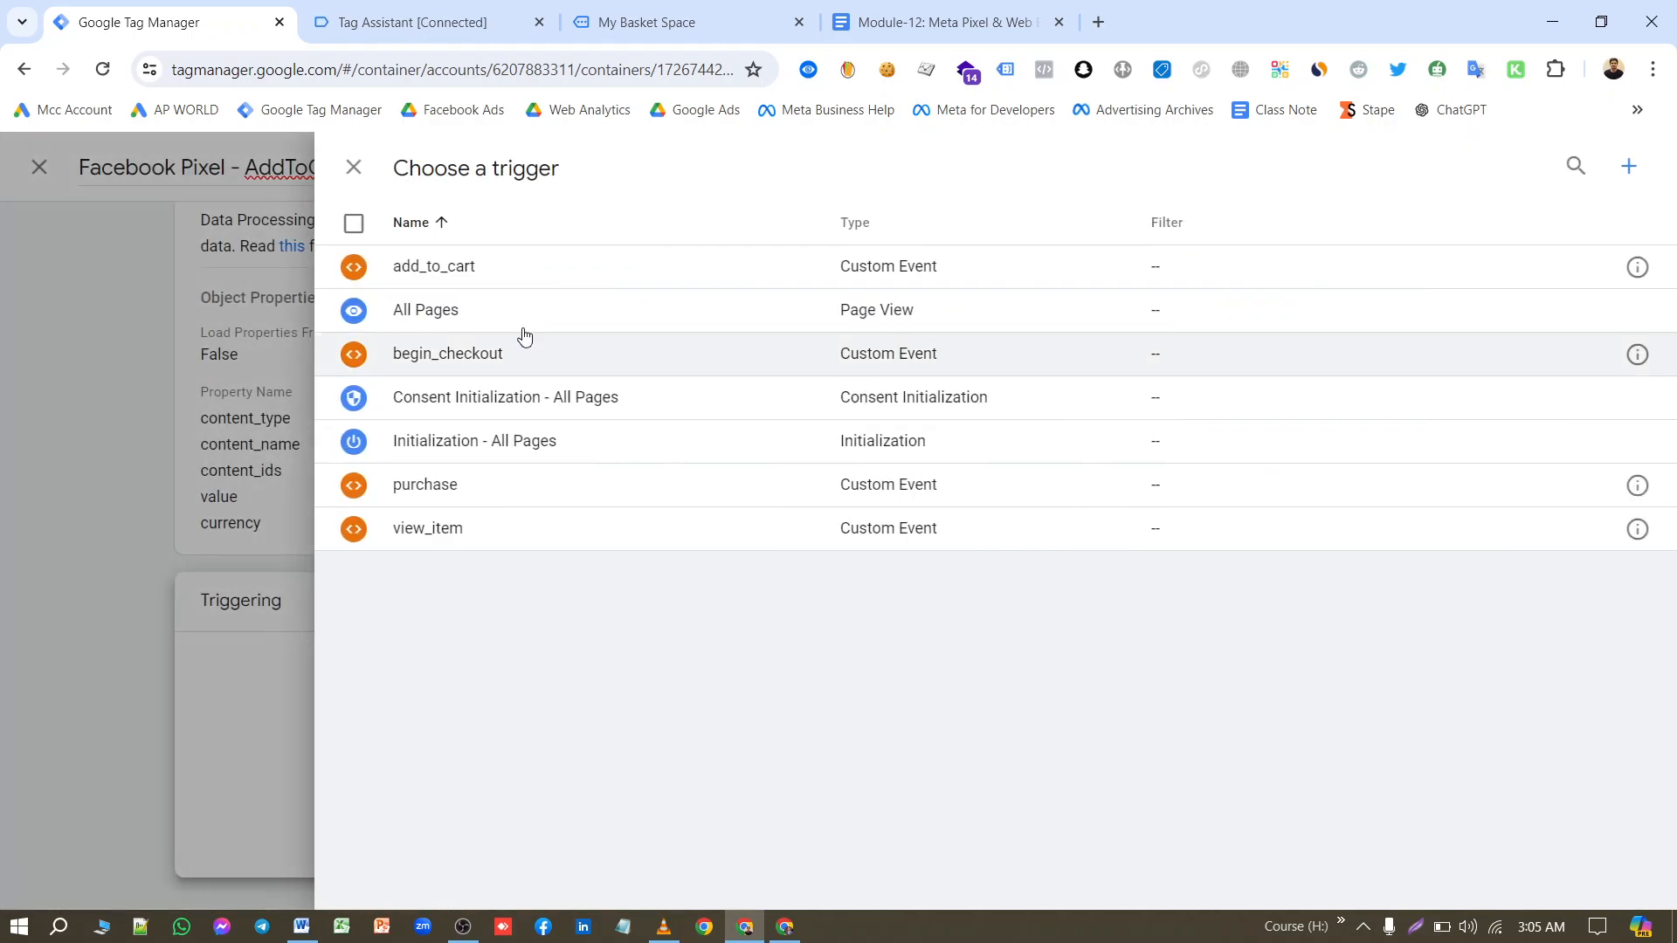
{"action": "left_click", "coordinate": [510, 266]}
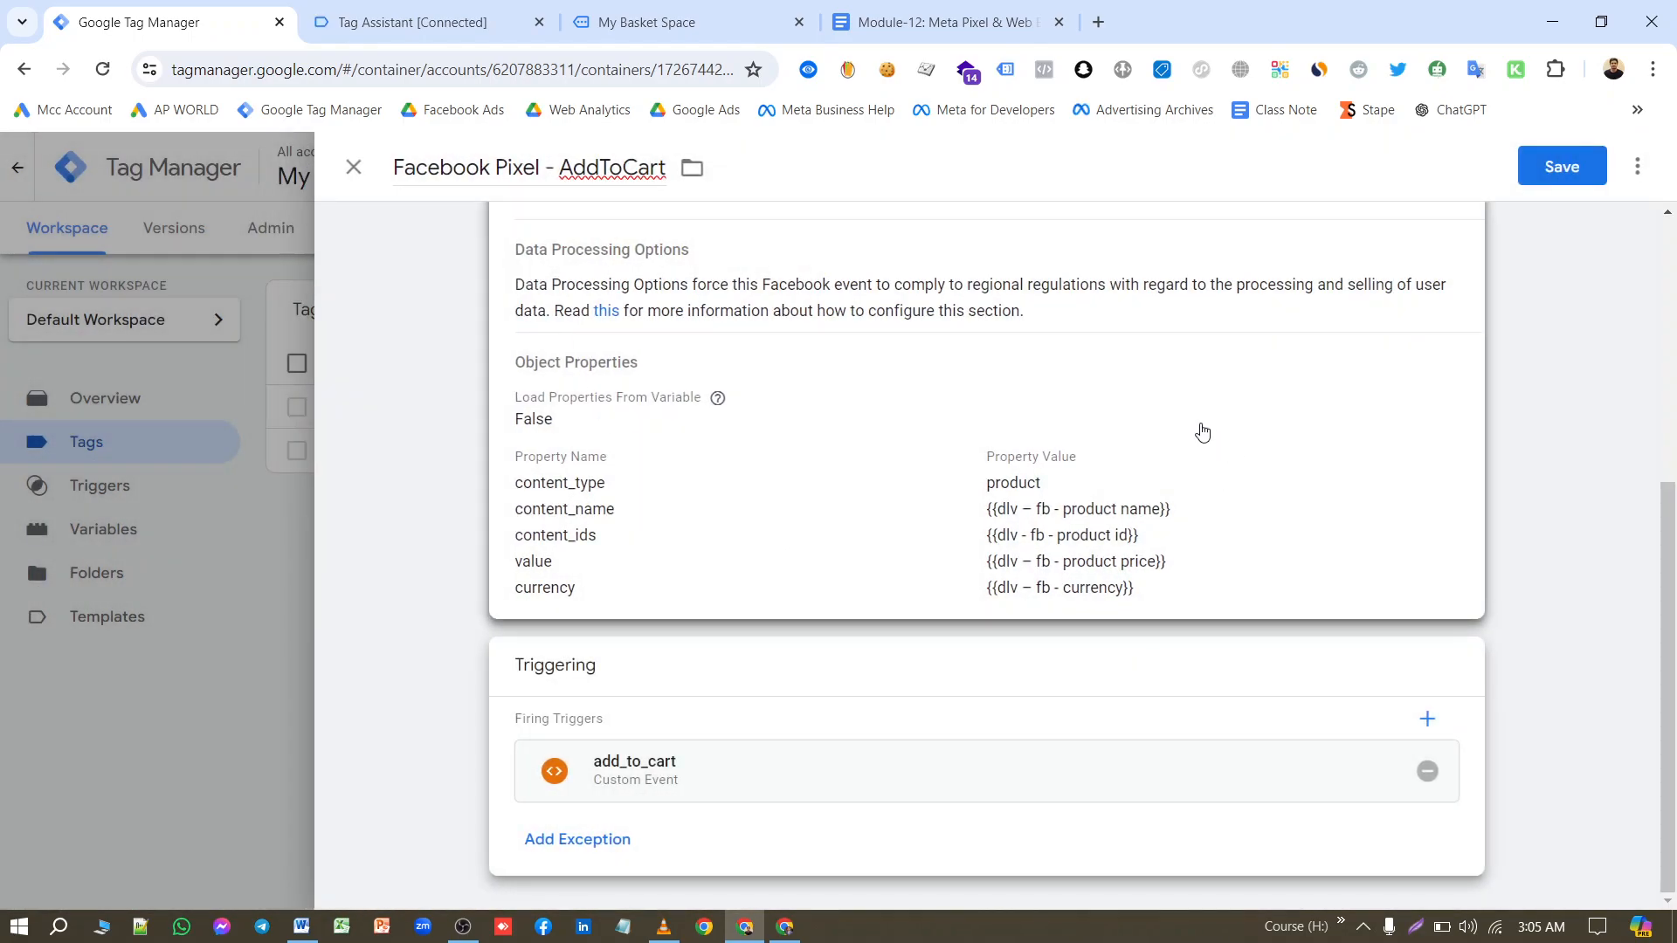
{"action": "left_click", "coordinate": [1562, 170]}
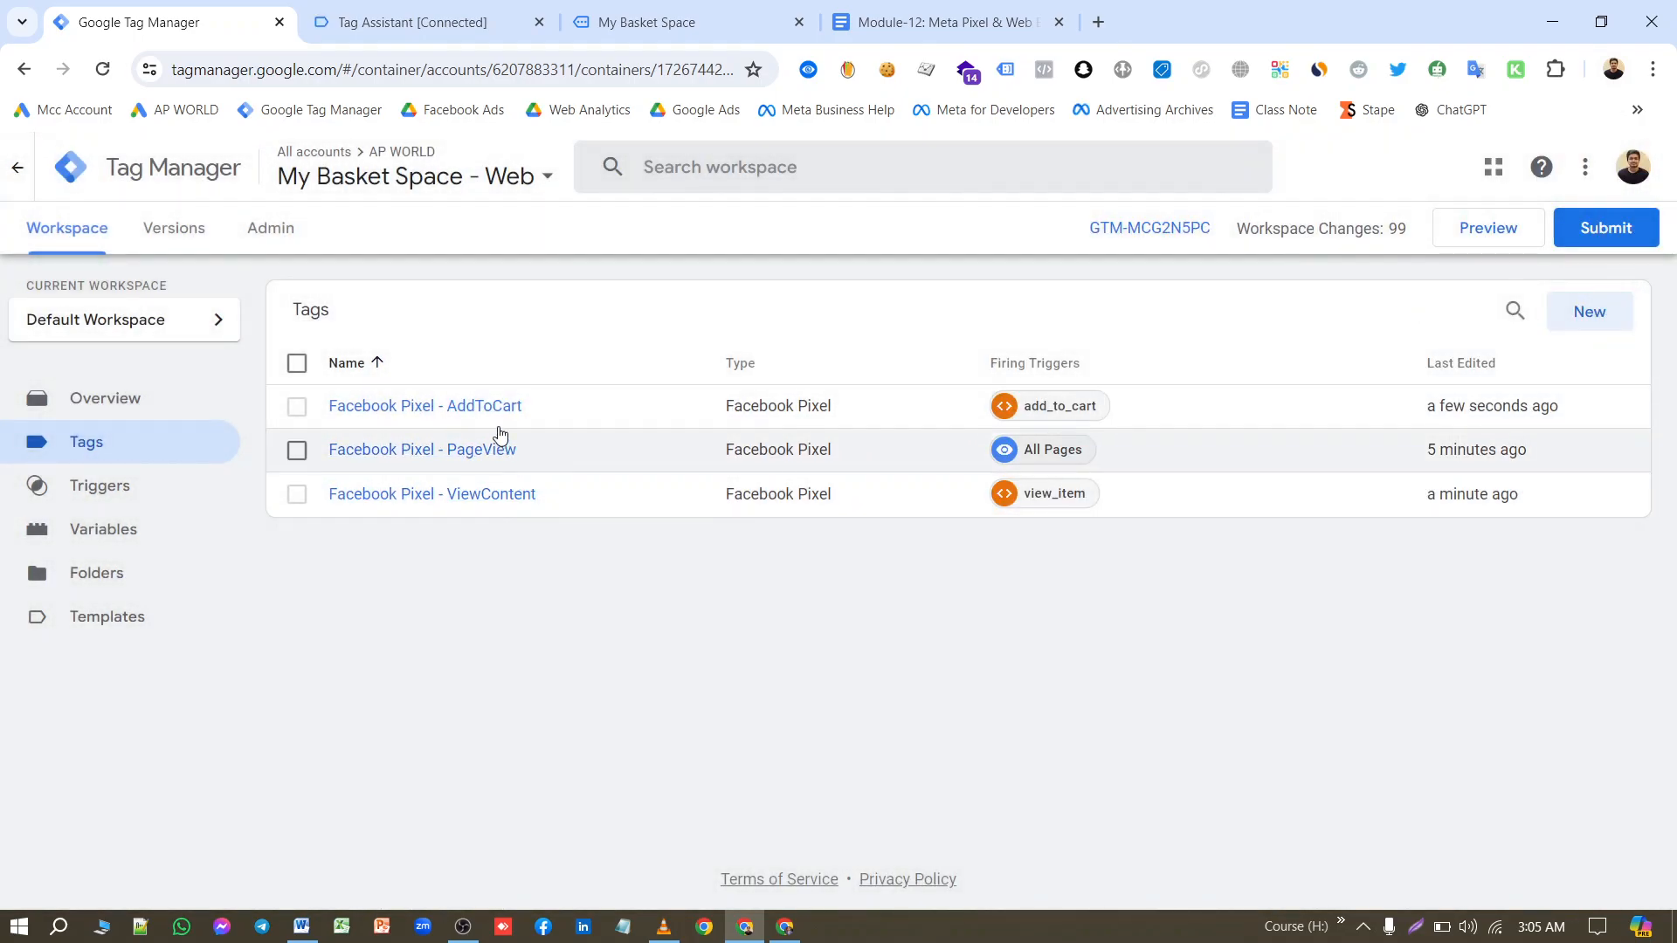
Step: Duplicate the Facebook Pixel - AddToCart tag and name the copy Facebook Pixel - InitiateCheckout
{"action": "left_click", "coordinate": [502, 406]}
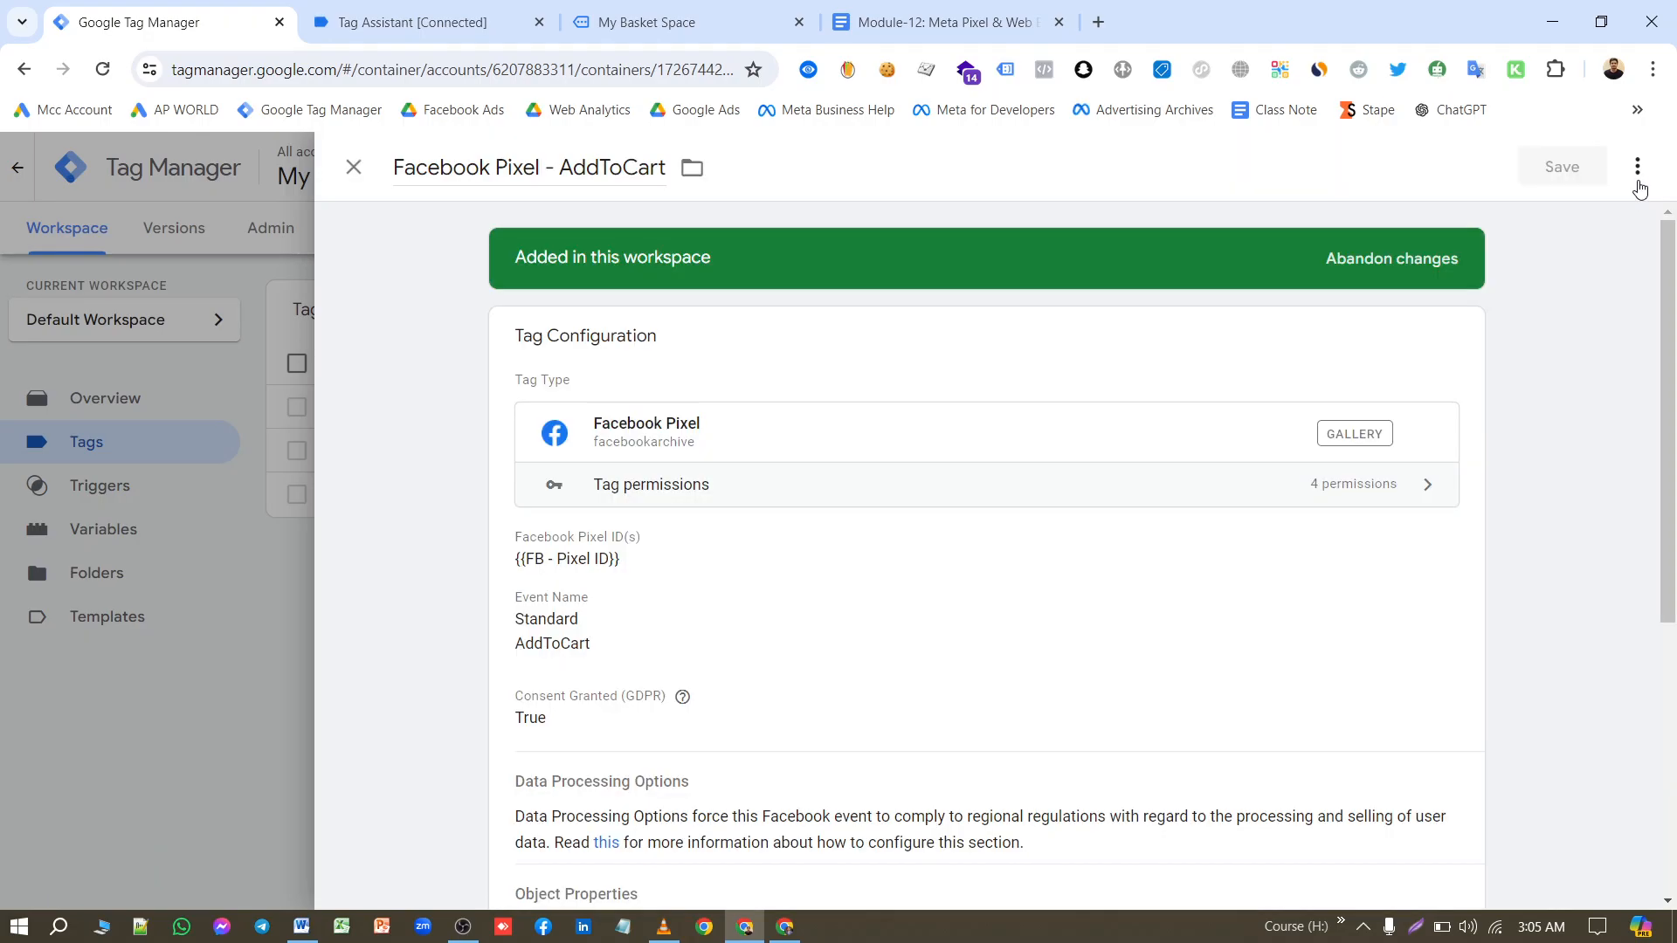
{"action": "left_click", "coordinate": [1637, 165]}
{"action": "left_click", "coordinate": [1559, 226]}
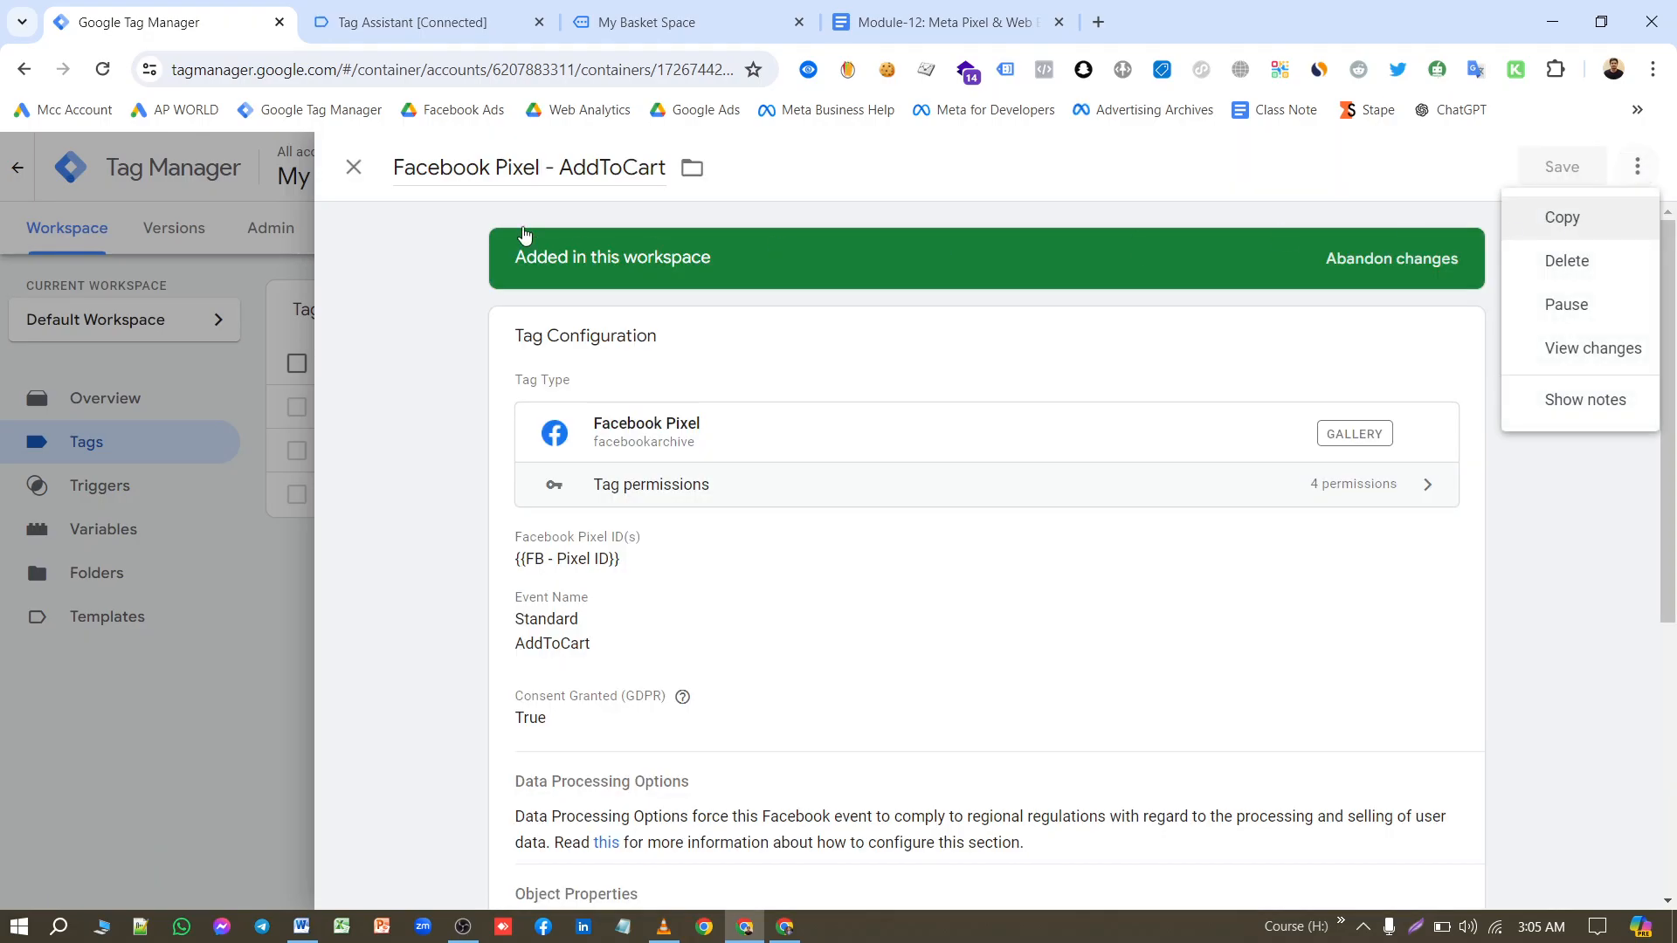
{"action": "left_click", "coordinate": [482, 166]}
{"action": "key", "text": "BackSpace"}
{"action": "key", "text": "BackSpace"}
{"action": "key", "text": "BackSpace"}
{"action": "key", "text": "BackSpace"}
{"action": "key", "text": "BackSpace"}
{"action": "key", "text": "BackSpace"}
{"action": "key", "text": "BackSpace"}
{"action": "key", "text": "BackSpace"}
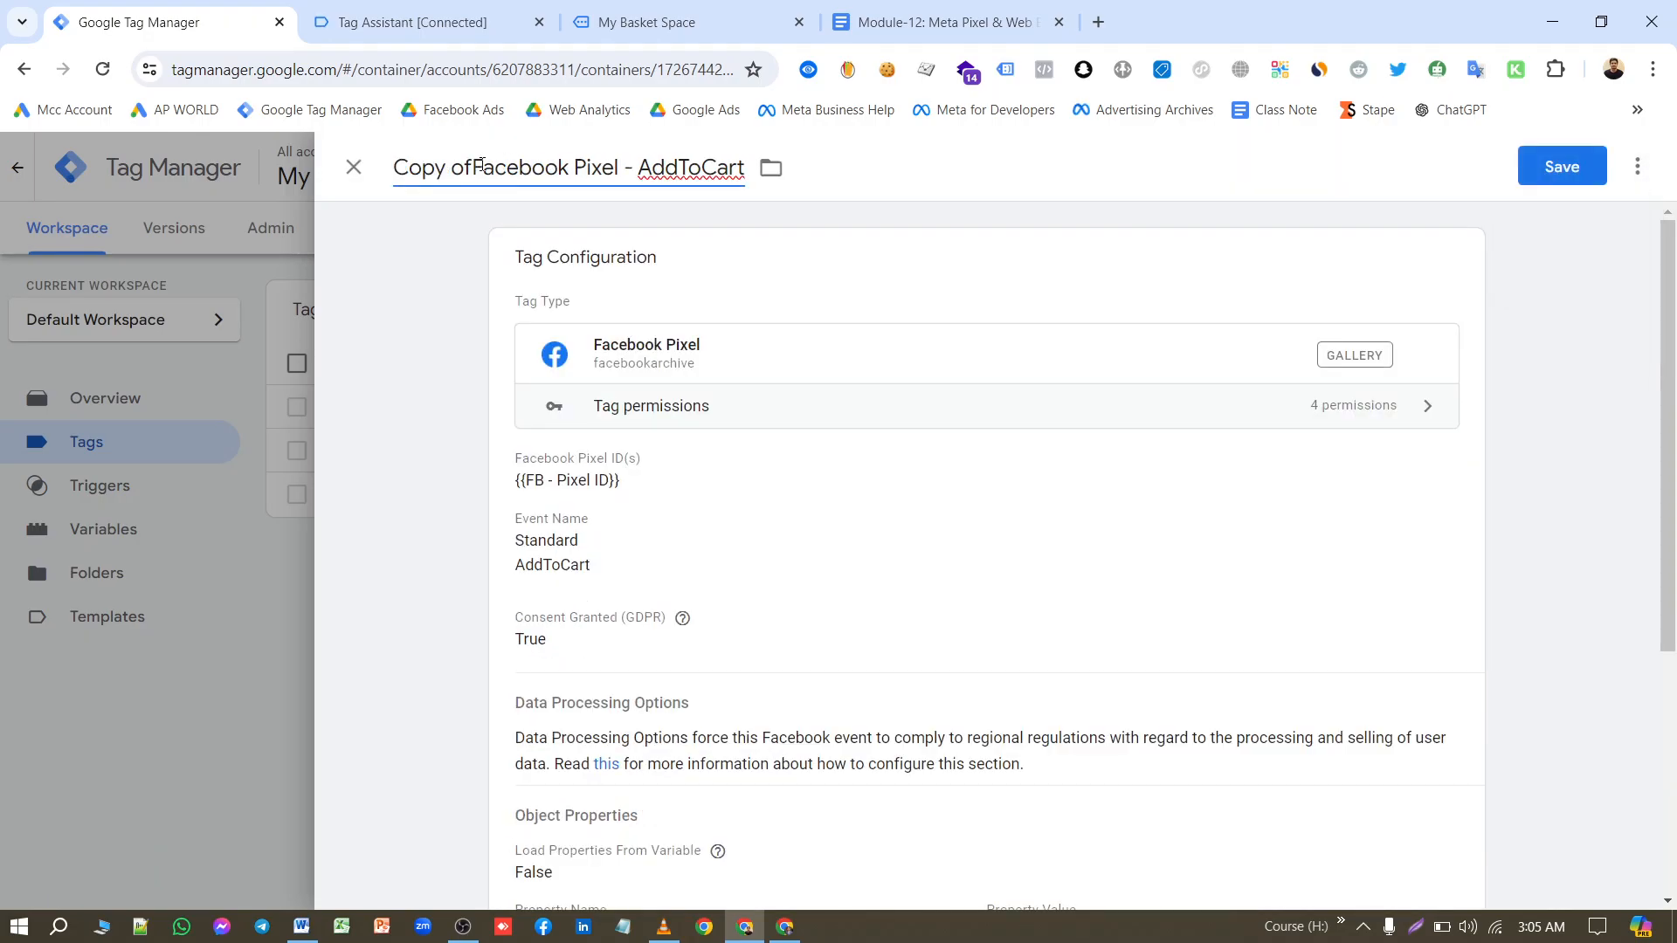
{"action": "double_click", "coordinate": [633, 169]}
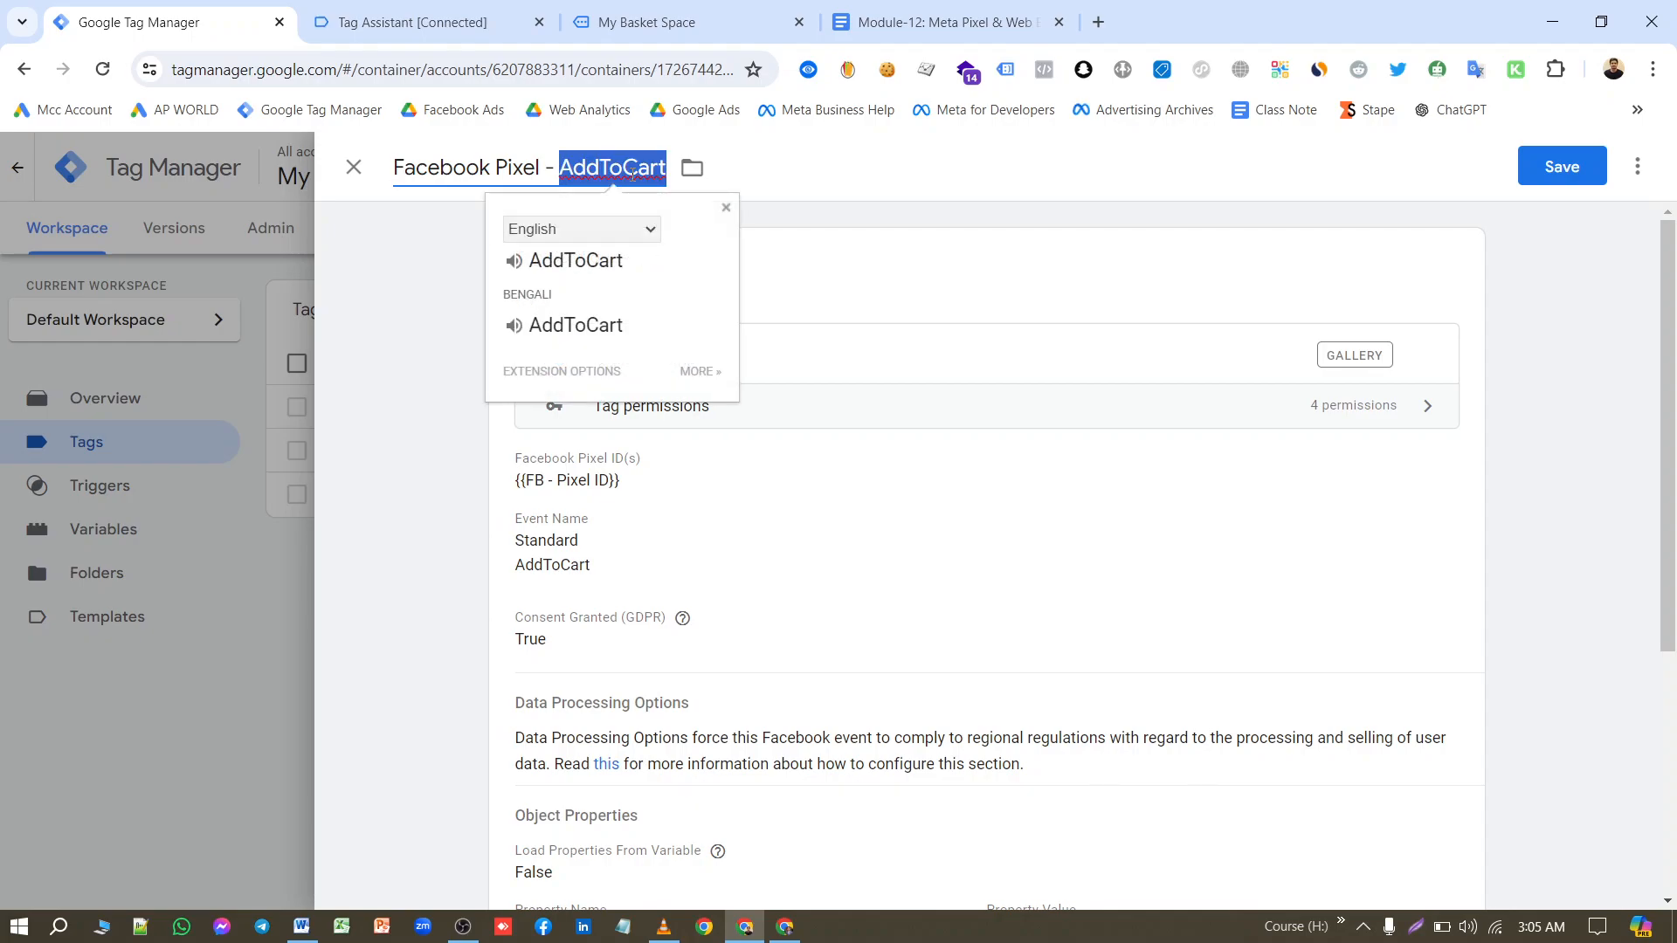
{"action": "type", "text": "Initi"}
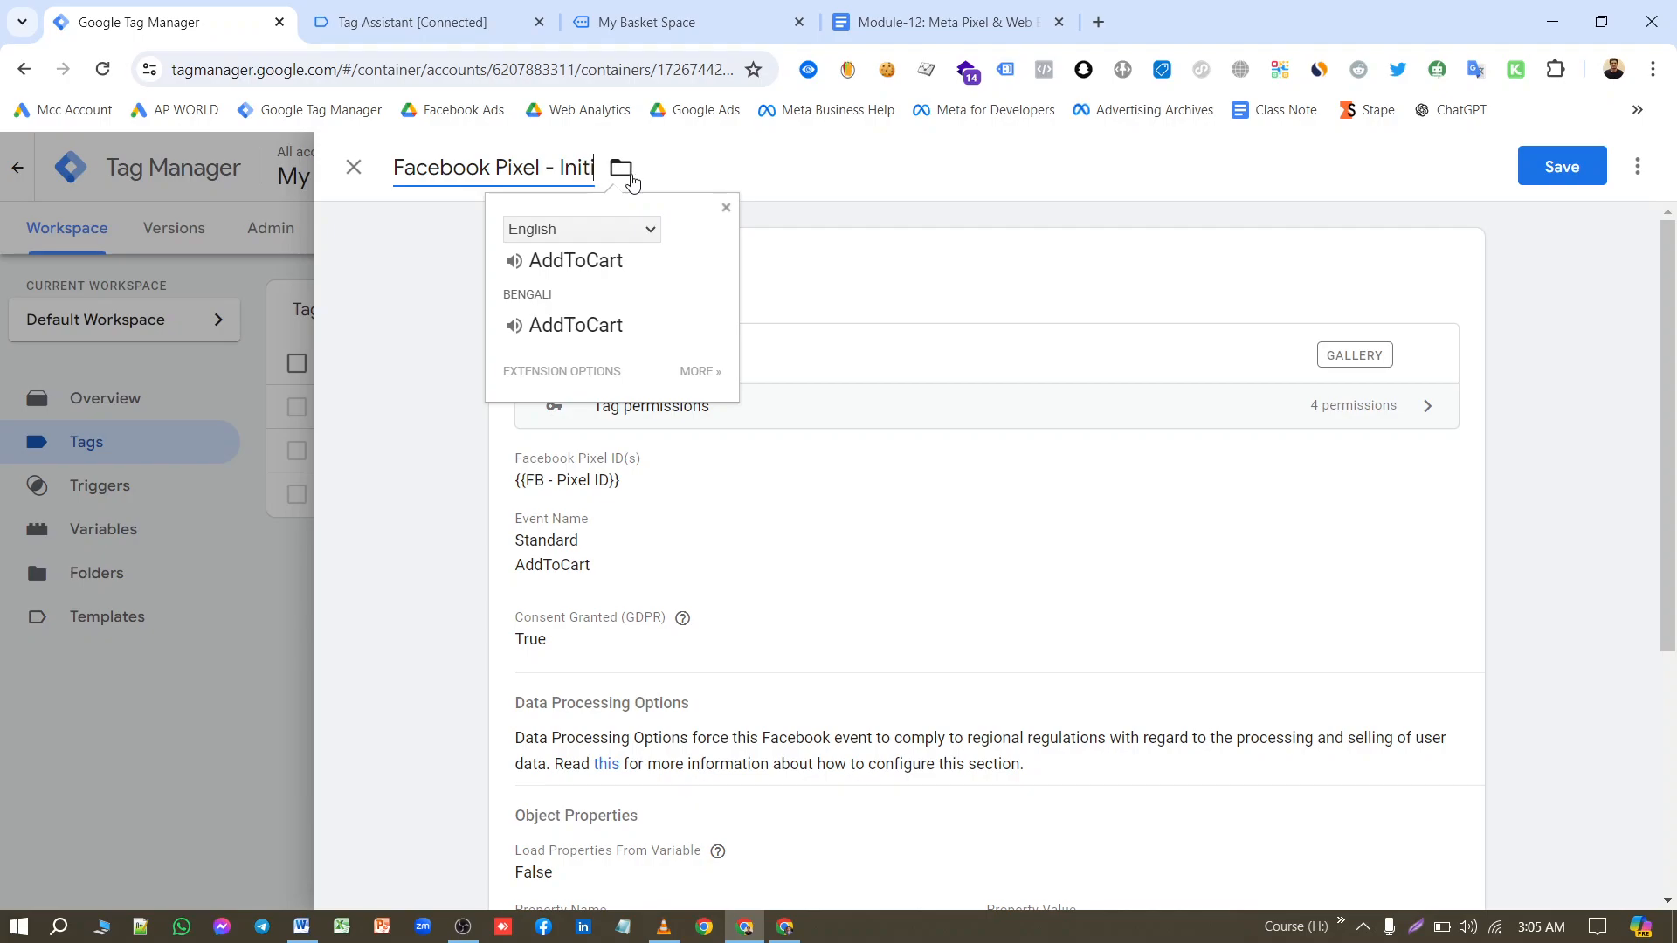
{"action": "type", "text": "ateChecio"}
{"action": "key", "text": "BackSpace"}
{"action": "key", "text": "BackSpace"}
{"action": "type", "text": "kout"}
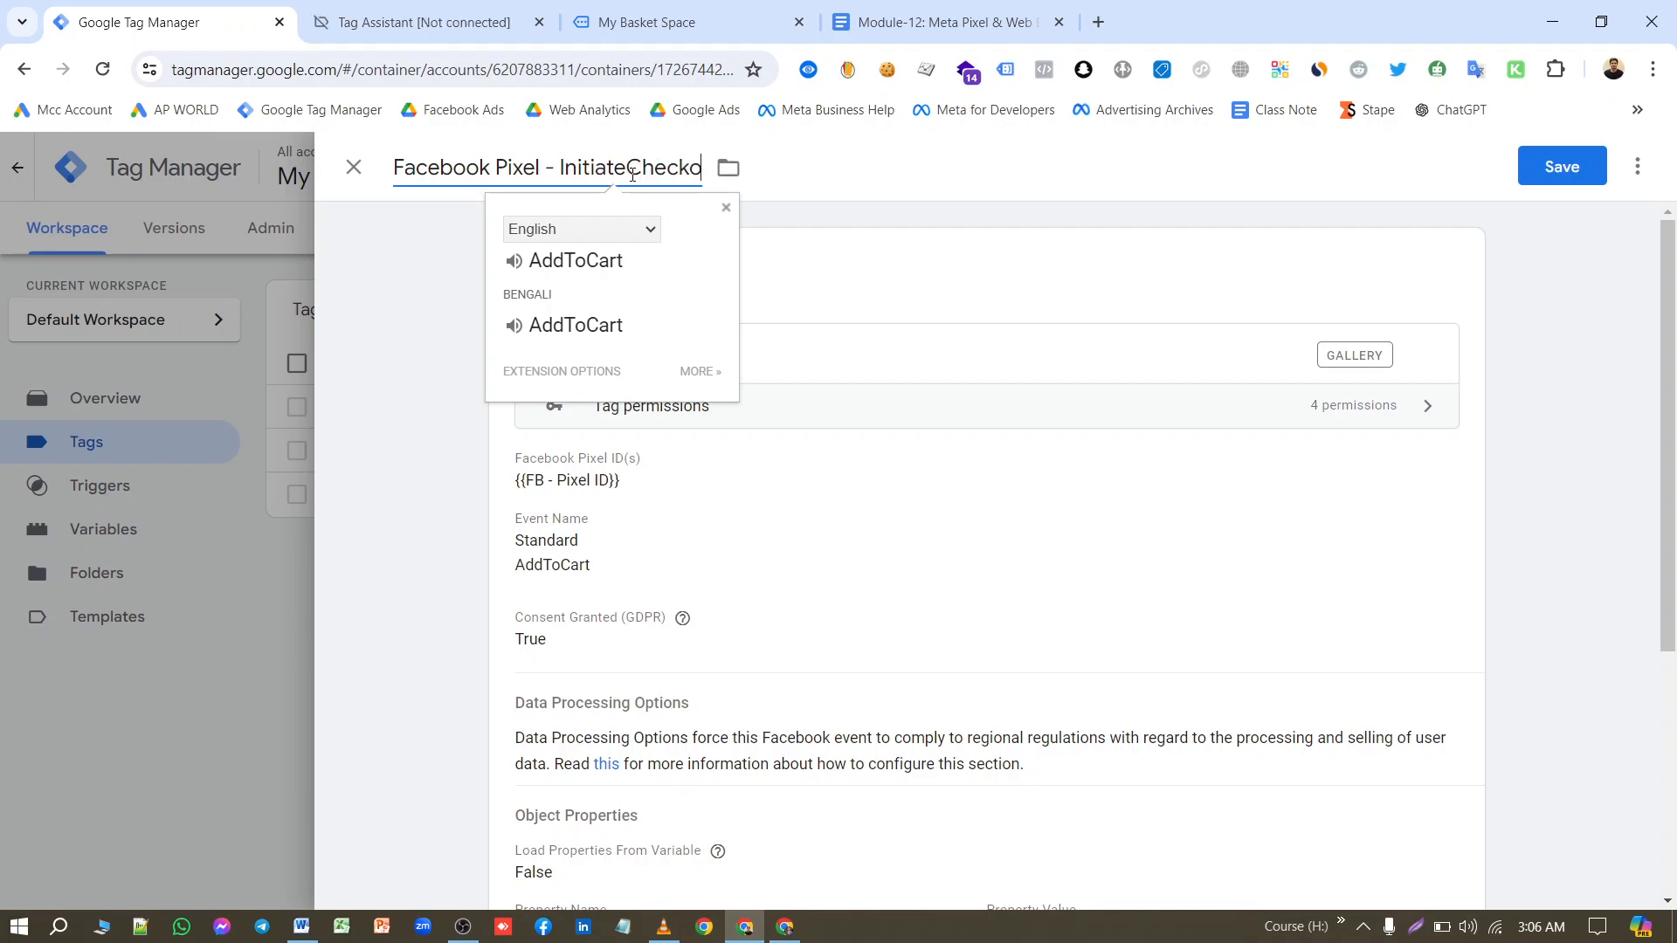
Step: Set the standard event name of the InitiateCheckout tag to InitiateCheckout
{"action": "left_click", "coordinate": [699, 559]}
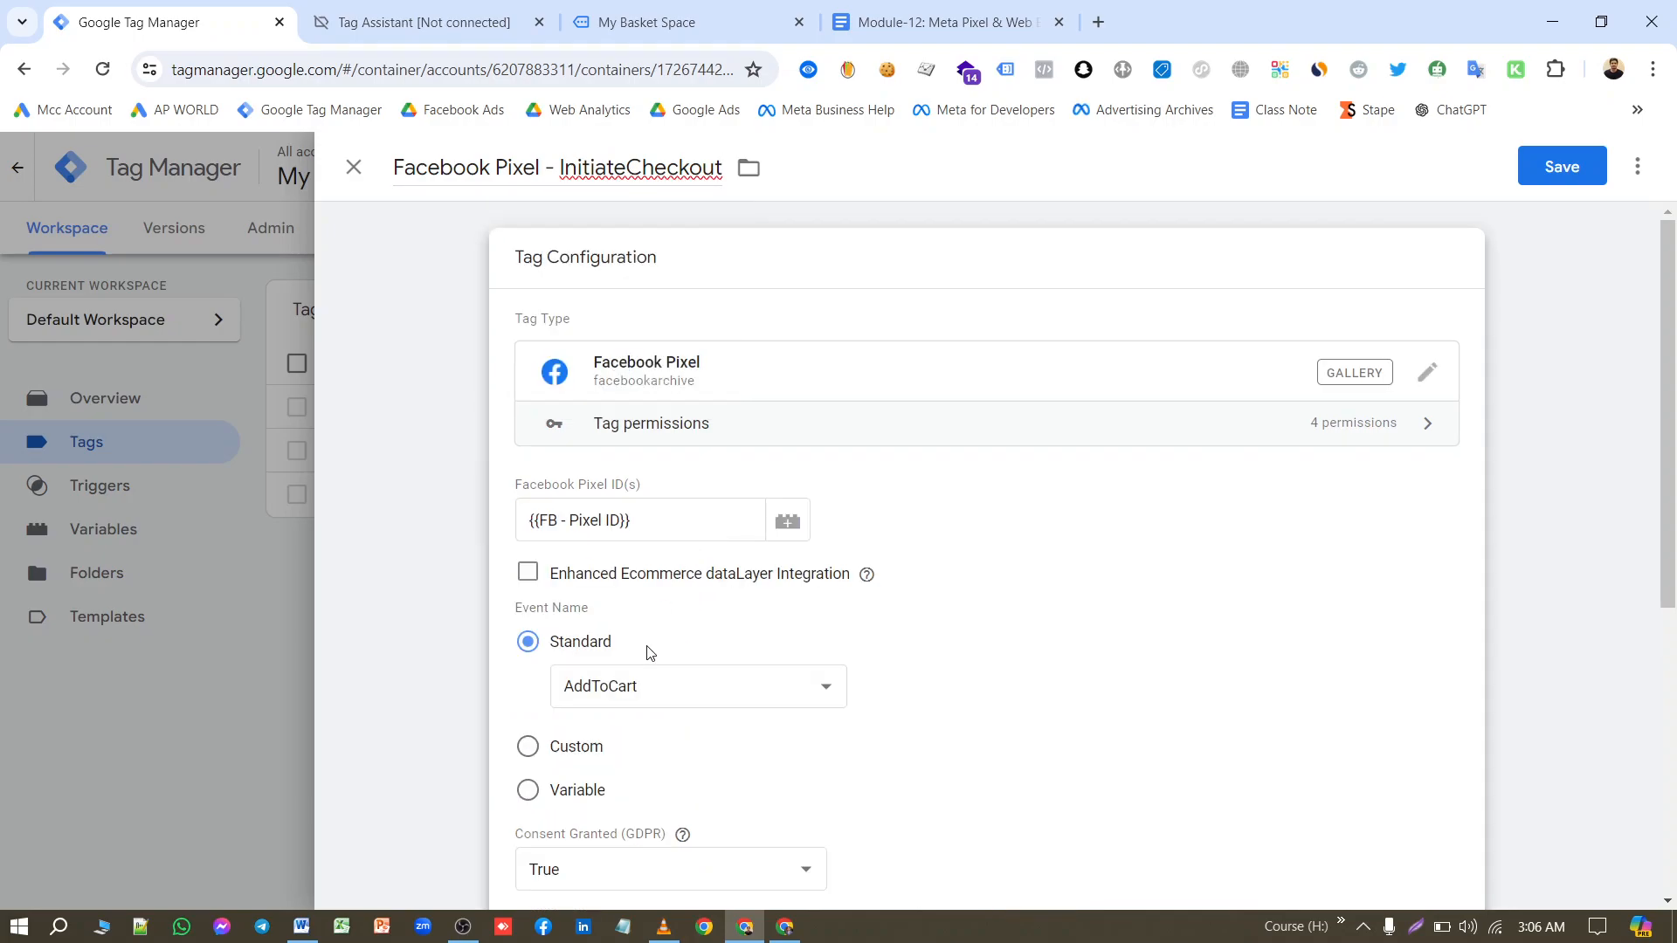
{"action": "left_click", "coordinate": [655, 690]}
{"action": "left_click", "coordinate": [662, 491]}
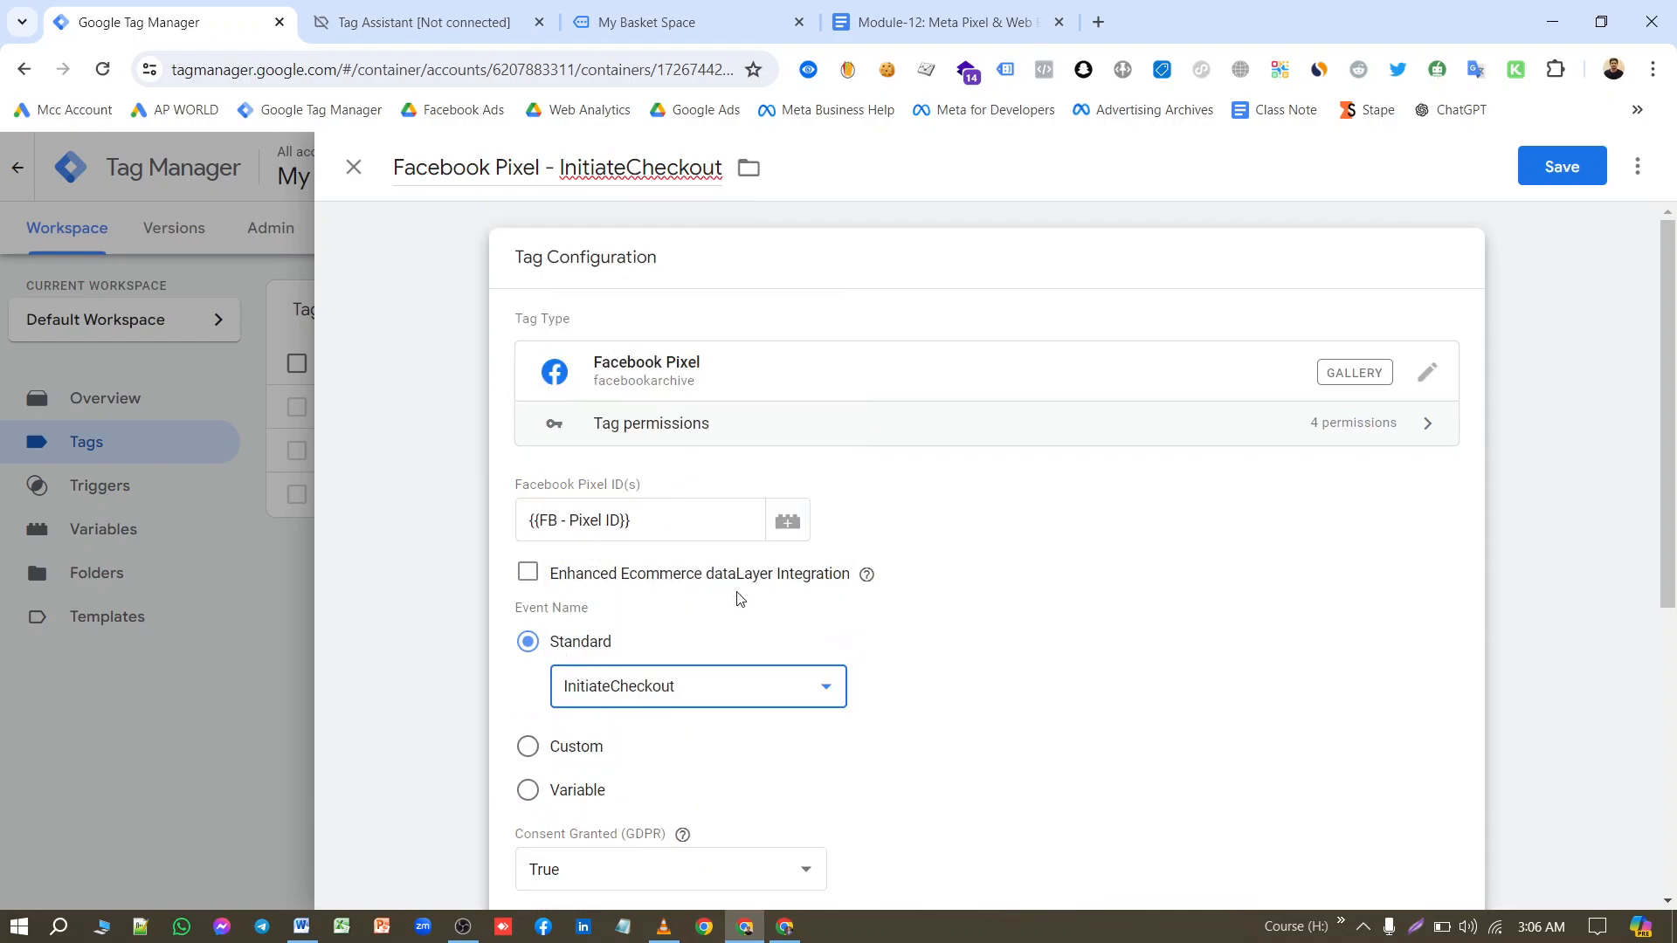
Step: Replace the InitiateCheckout tag's add_to_cart firing trigger with begin_checkout
{"action": "scroll", "coordinate": [1048, 699], "scroll_direction": "down", "scroll_amount": 5}
{"action": "left_click", "coordinate": [1461, 725]}
{"action": "left_click", "coordinate": [1431, 773]}
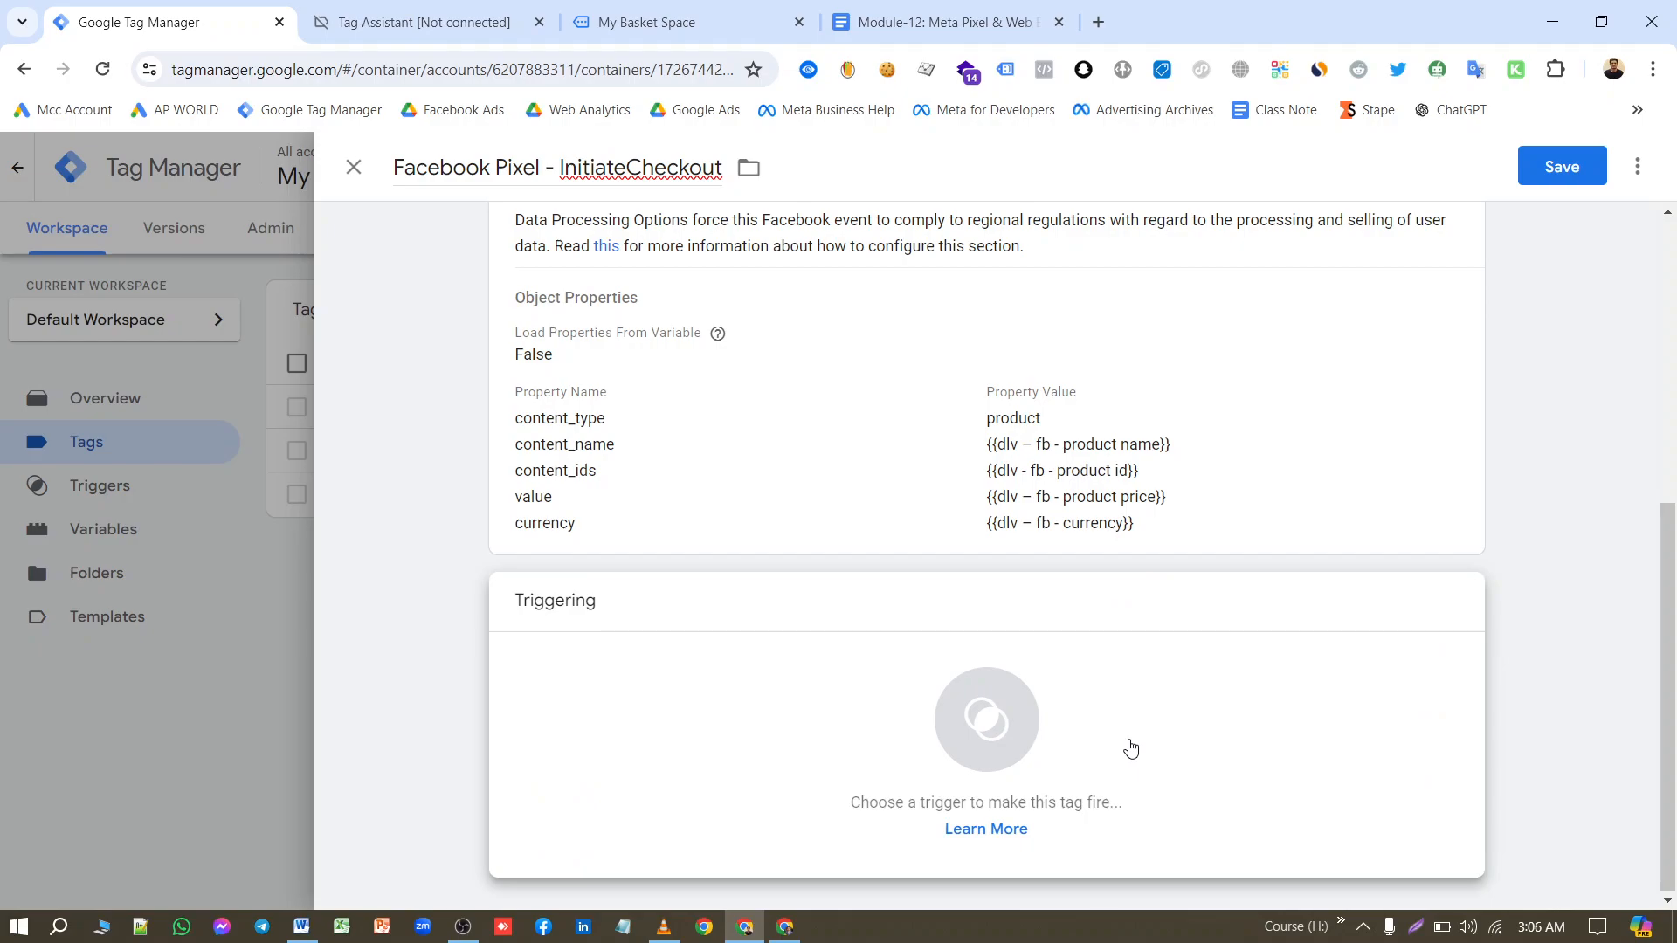
{"action": "left_click", "coordinate": [1130, 749]}
{"action": "left_click", "coordinate": [542, 356]}
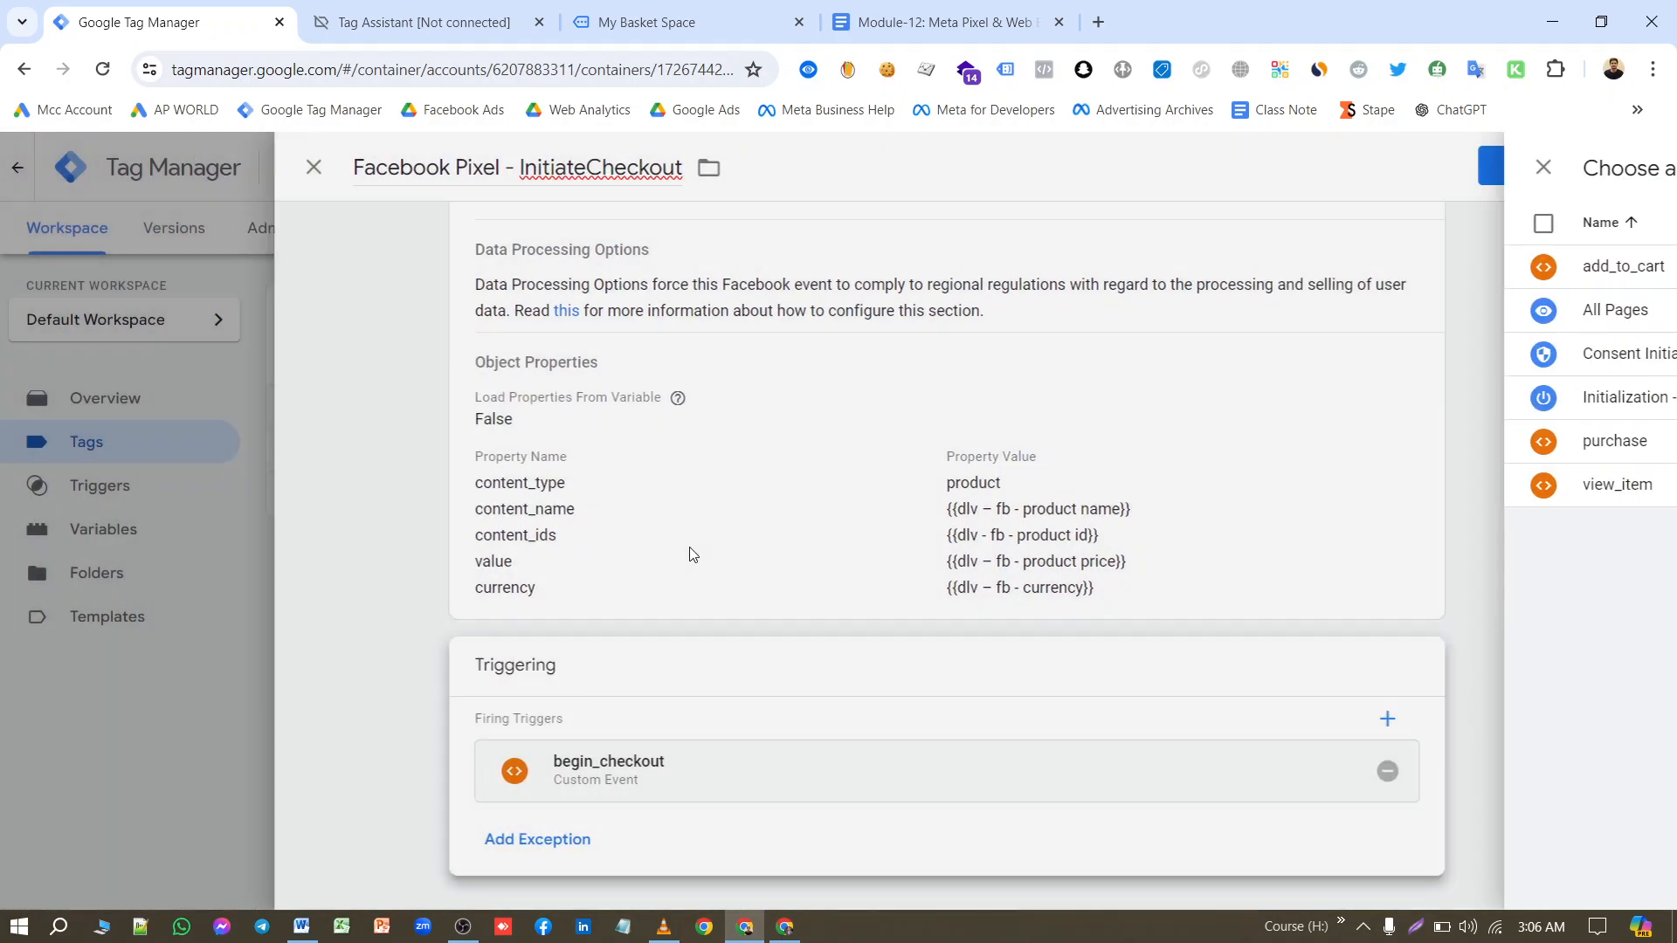
Step: Clear the property values of content_name, content_ids and value in the InitiateCheckout tag's object properties
{"action": "left_click", "coordinate": [1046, 627]}
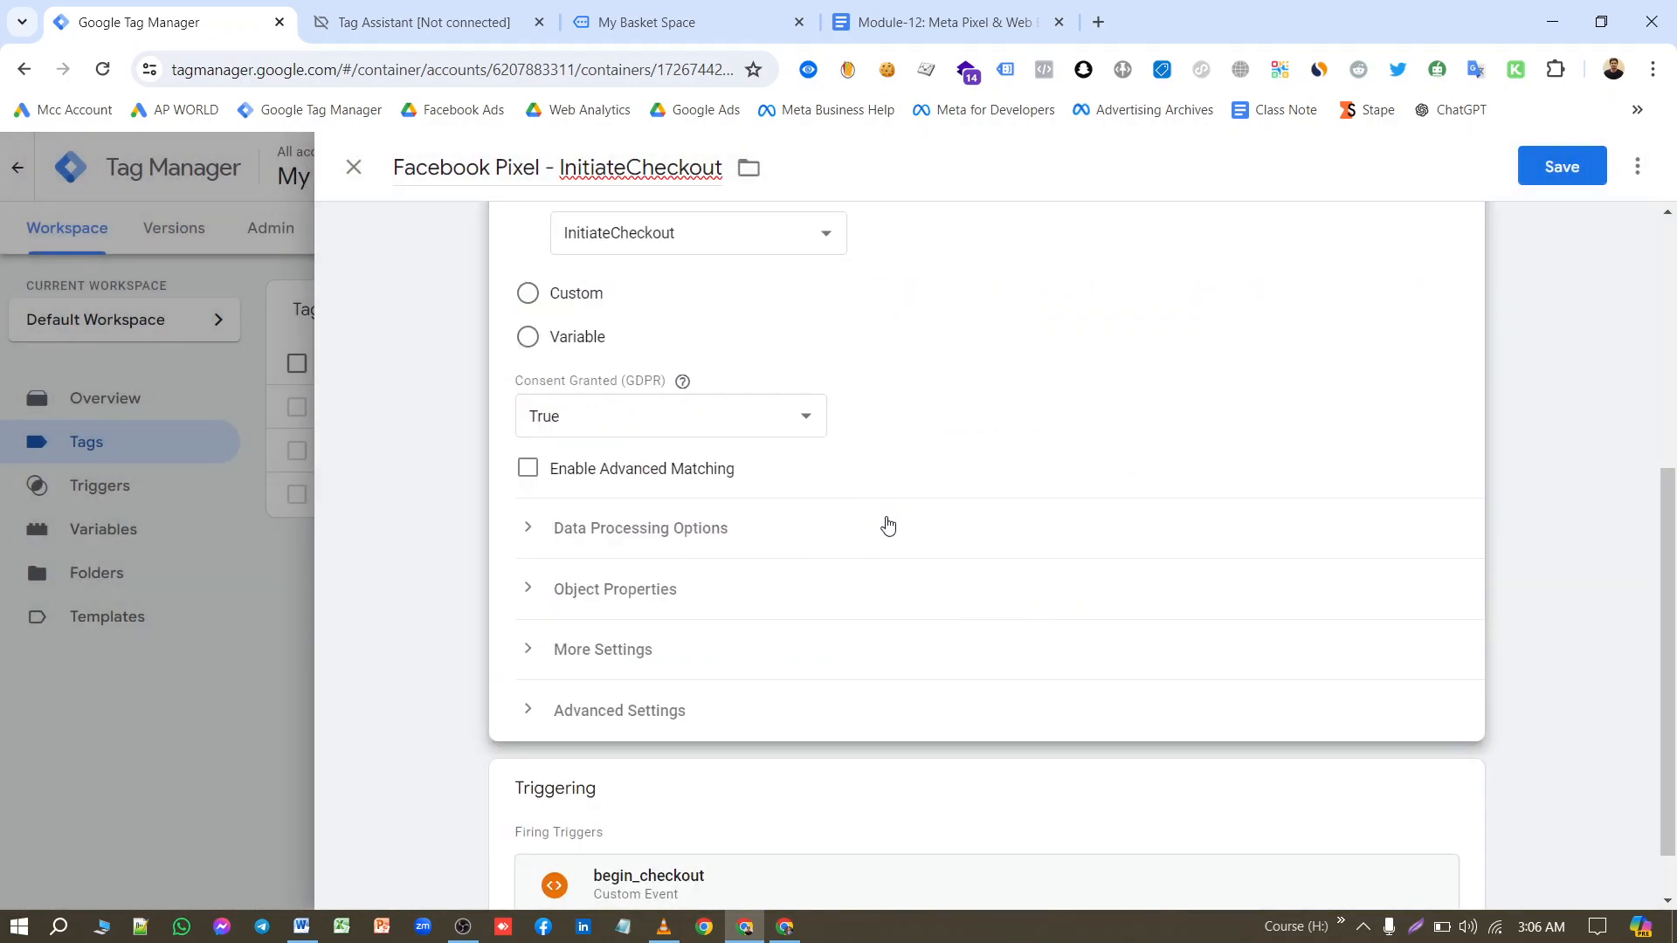
{"action": "left_click", "coordinate": [799, 590]}
{"action": "scroll", "coordinate": [961, 559], "scroll_direction": "down", "scroll_amount": 5}
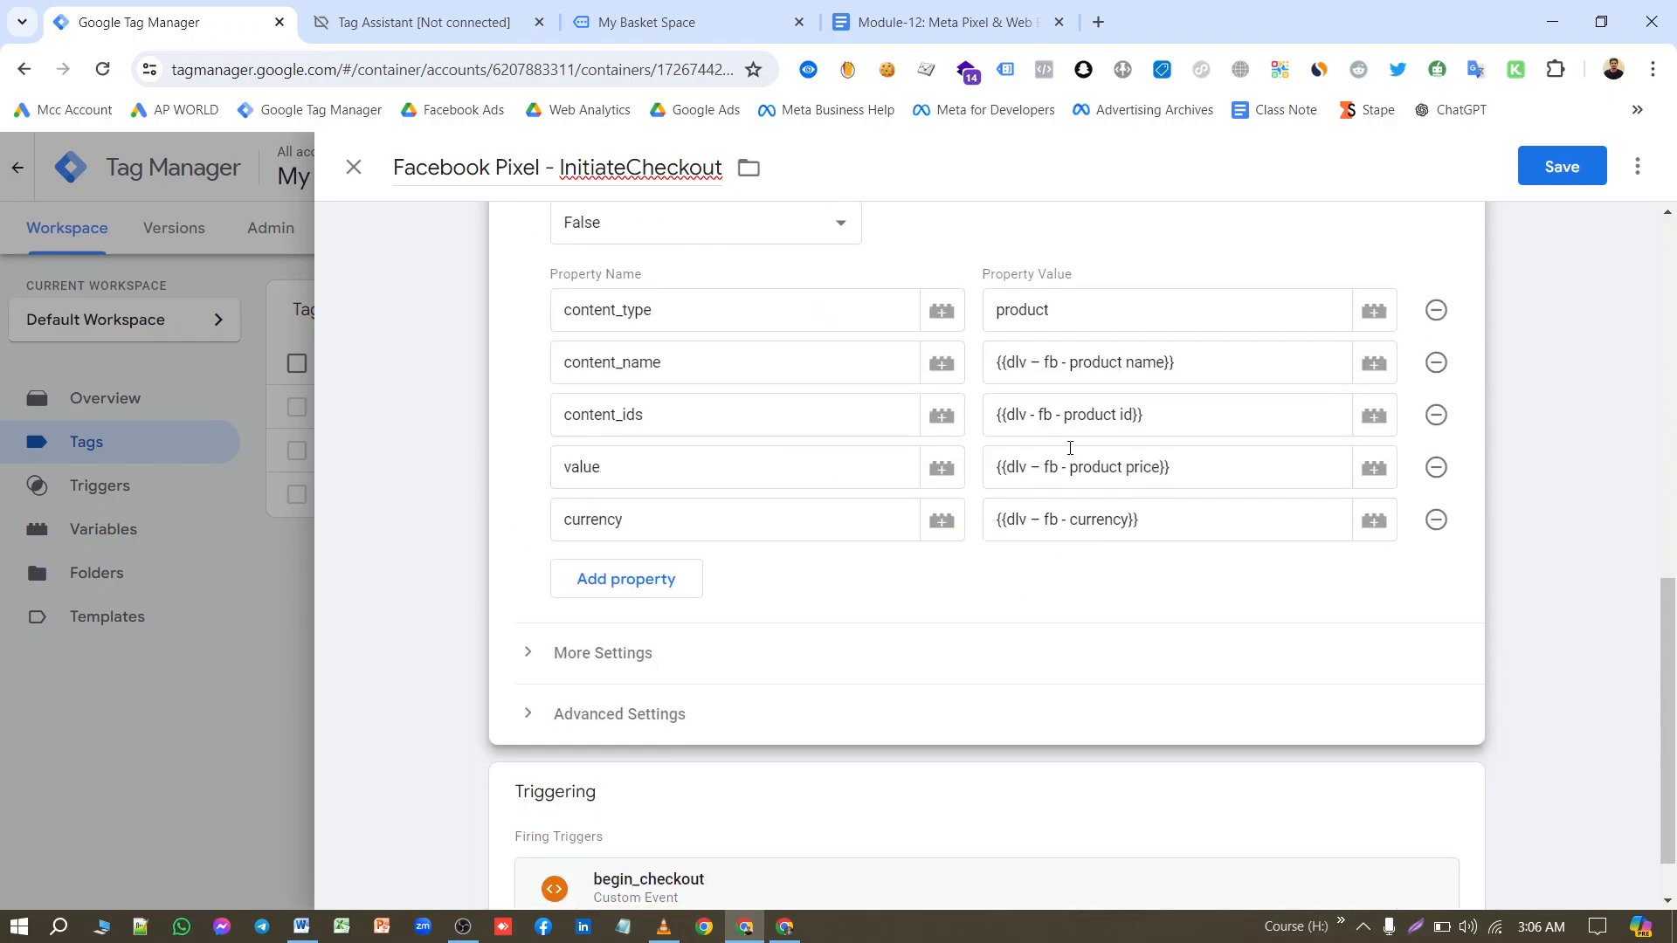
{"action": "left_click_drag", "start_coordinate": [1209, 361], "coordinate": [973, 381]}
{"action": "key", "text": "BackSpace"}
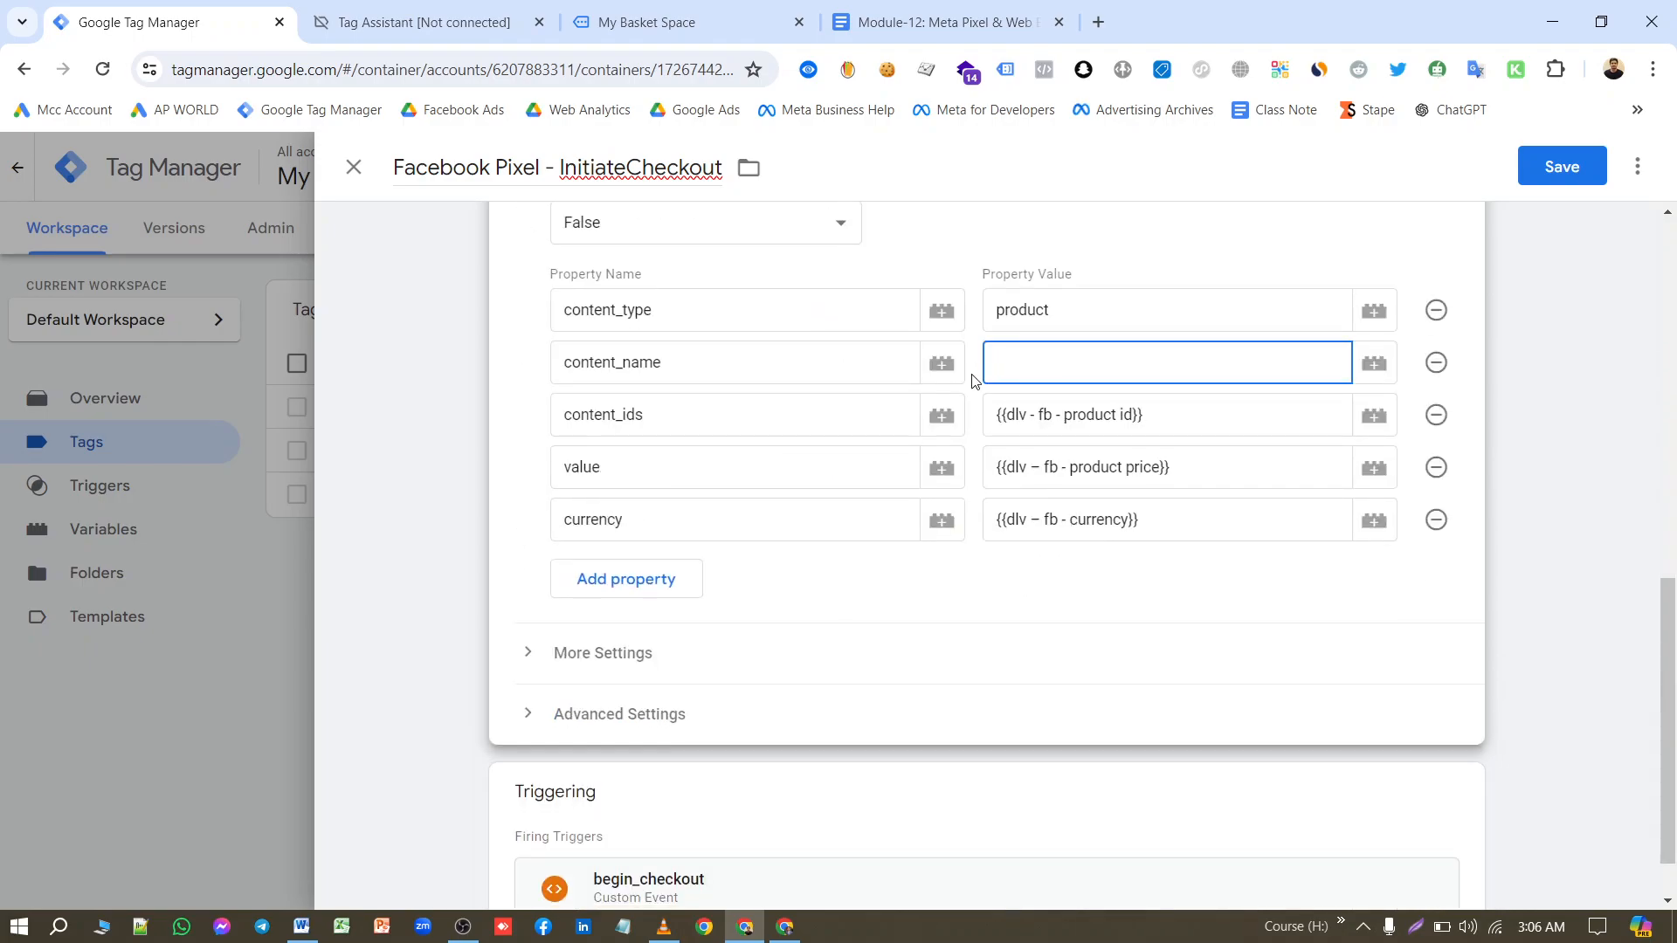
{"action": "left_click_drag", "start_coordinate": [1216, 423], "coordinate": [984, 406]}
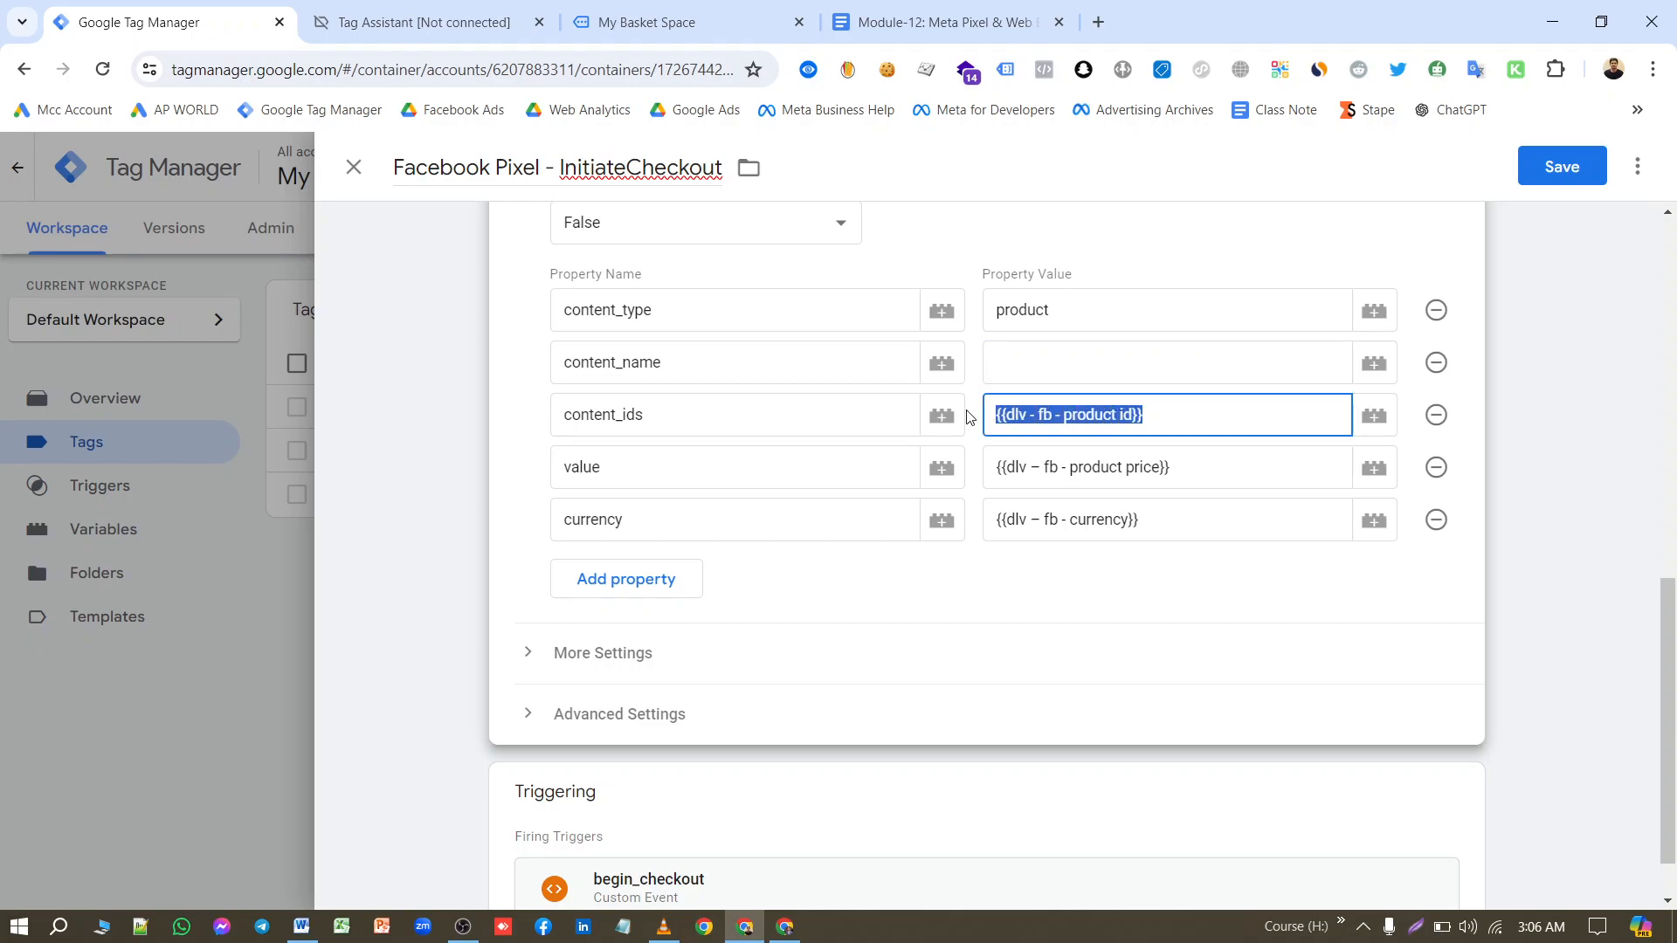
{"action": "key", "text": "BackSpace"}
{"action": "left_click_drag", "start_coordinate": [1170, 477], "coordinate": [983, 465]}
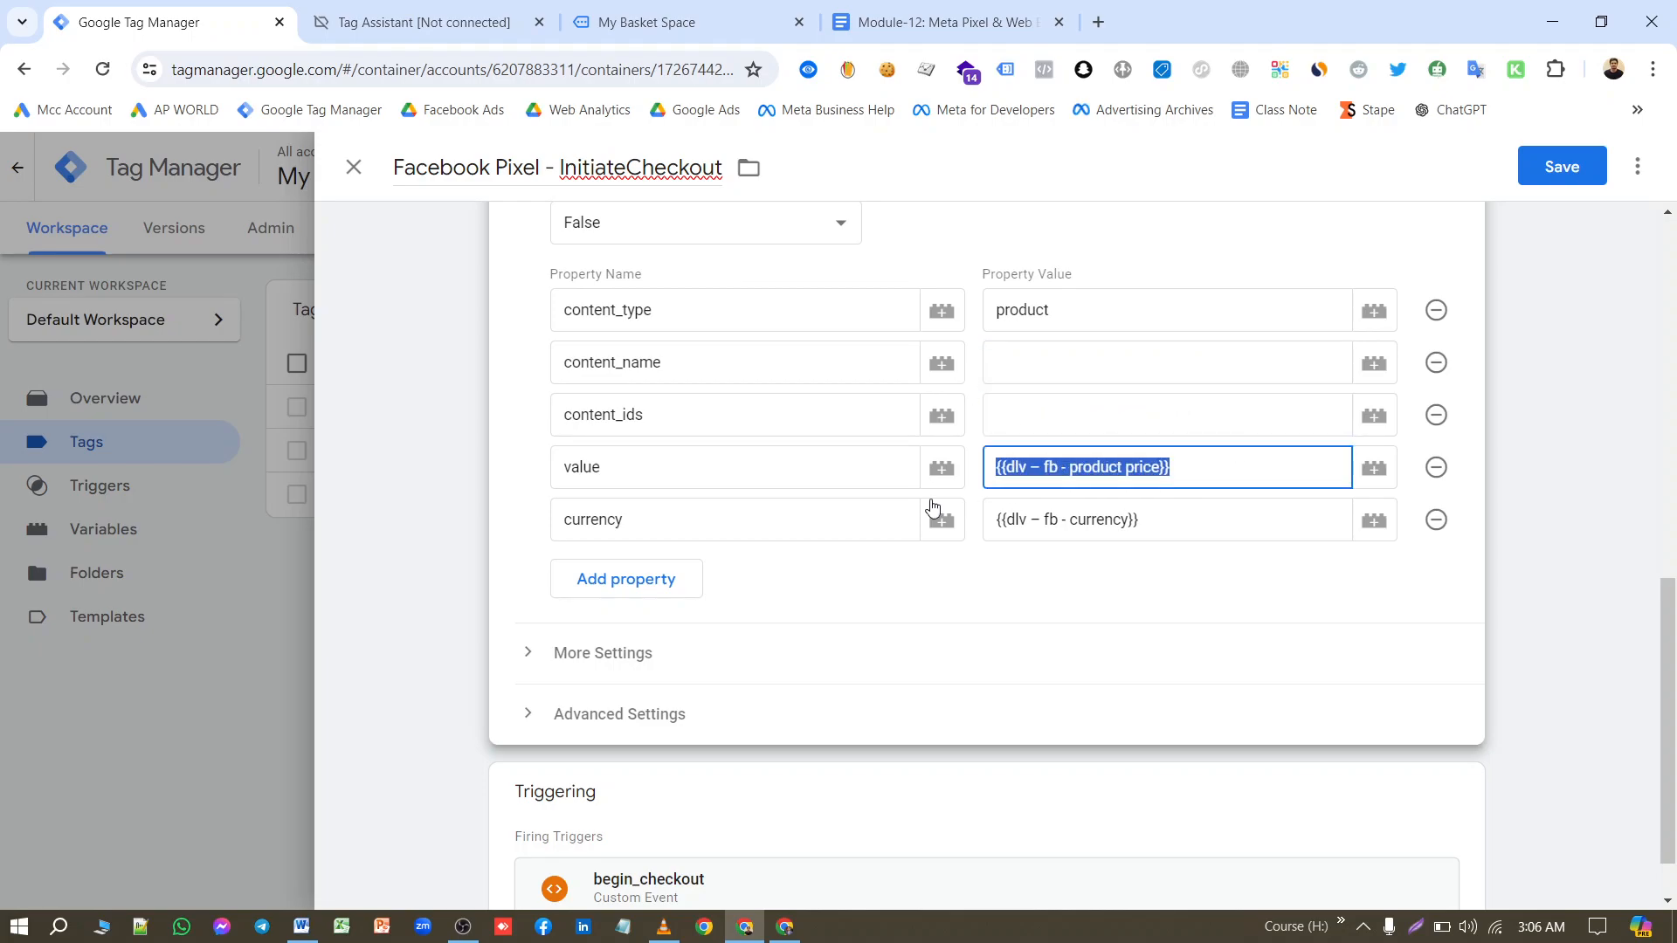
{"action": "key", "text": "BackSpace"}
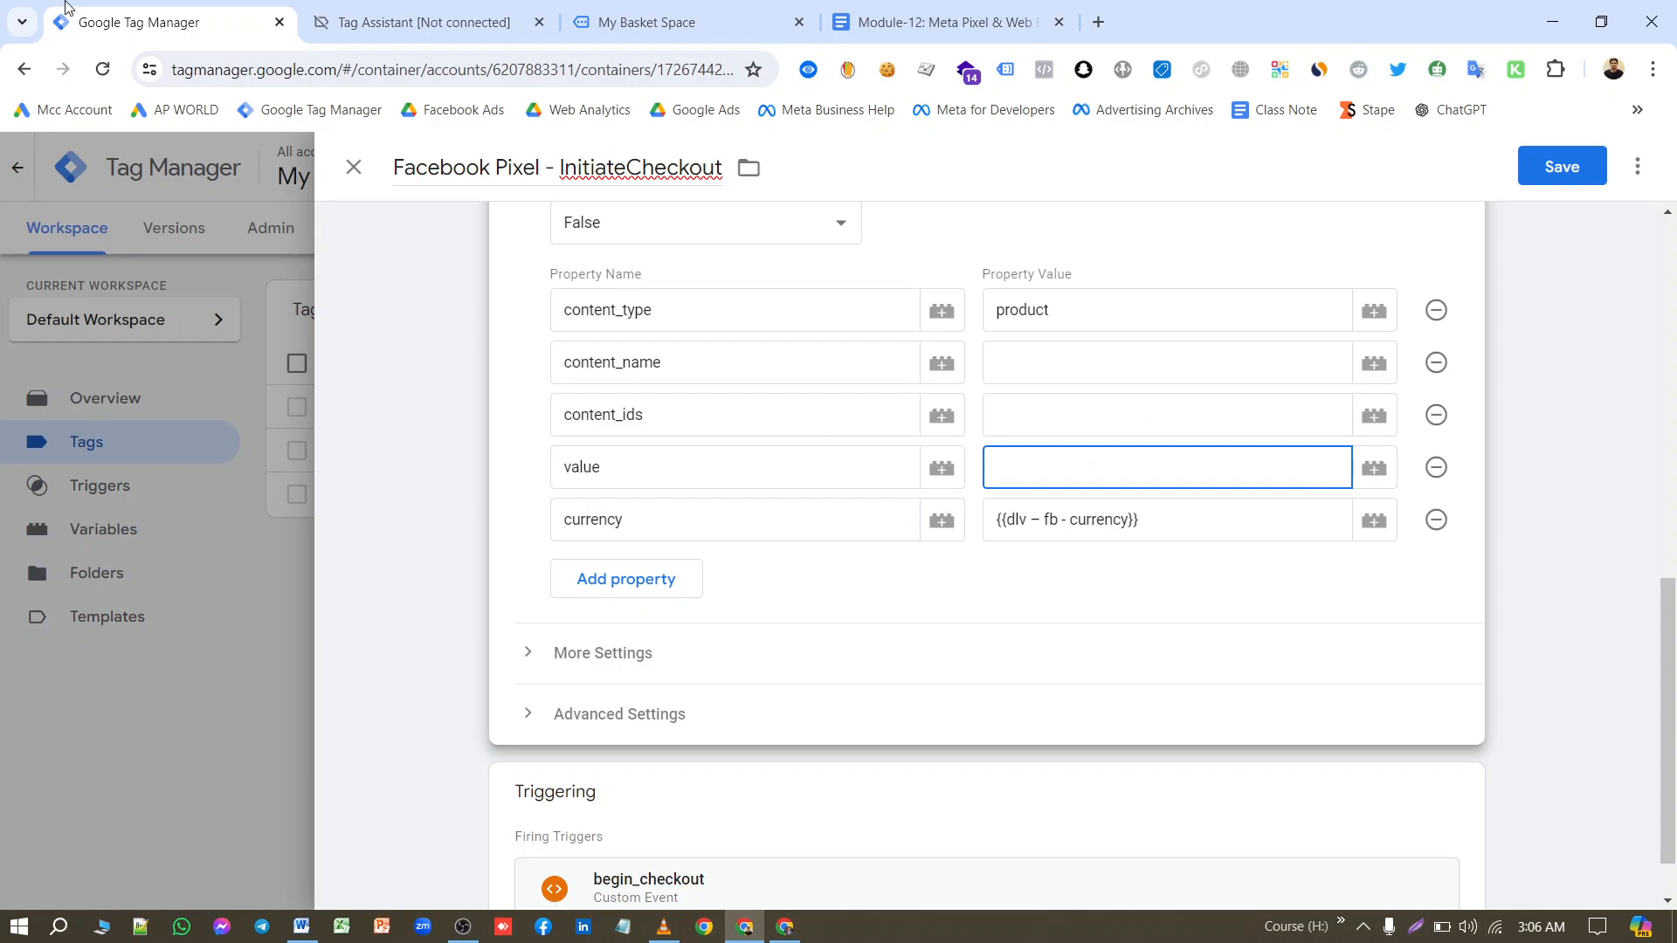
Step: Look up the parameters and variable names for the InitiateCheckout event in the Module-12 Google Docs document
{"action": "left_click", "coordinate": [935, 22]}
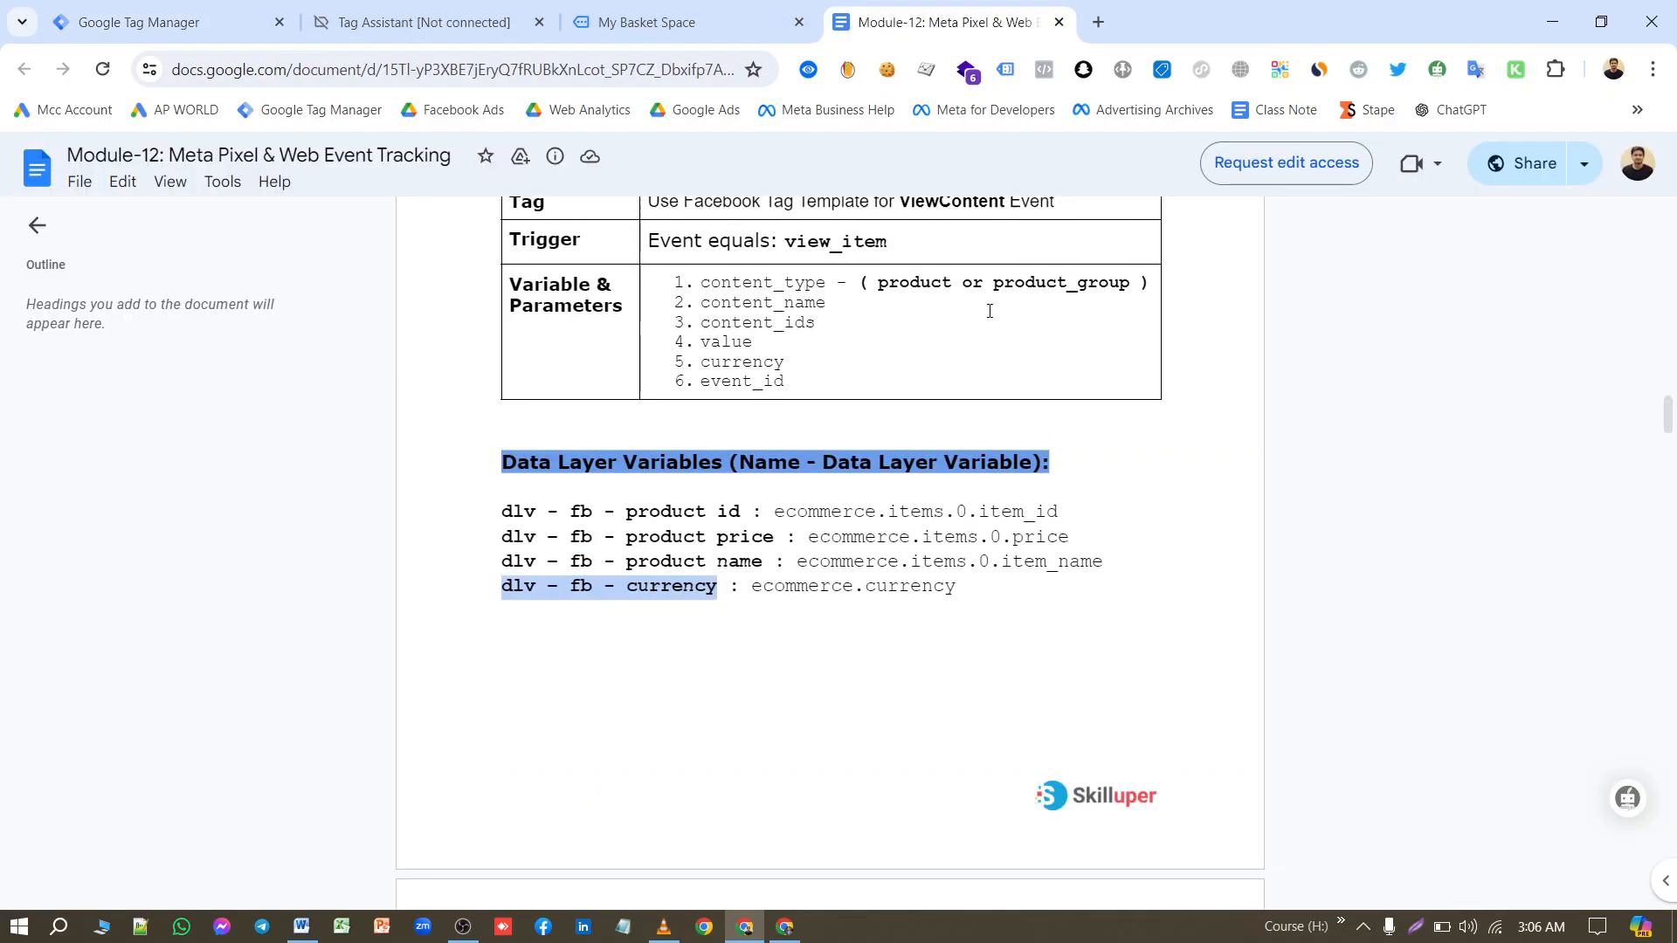
{"action": "scroll", "coordinate": [880, 529], "scroll_direction": "up", "scroll_amount": 6}
{"action": "scroll", "coordinate": [891, 536], "scroll_direction": "down", "scroll_amount": 20}
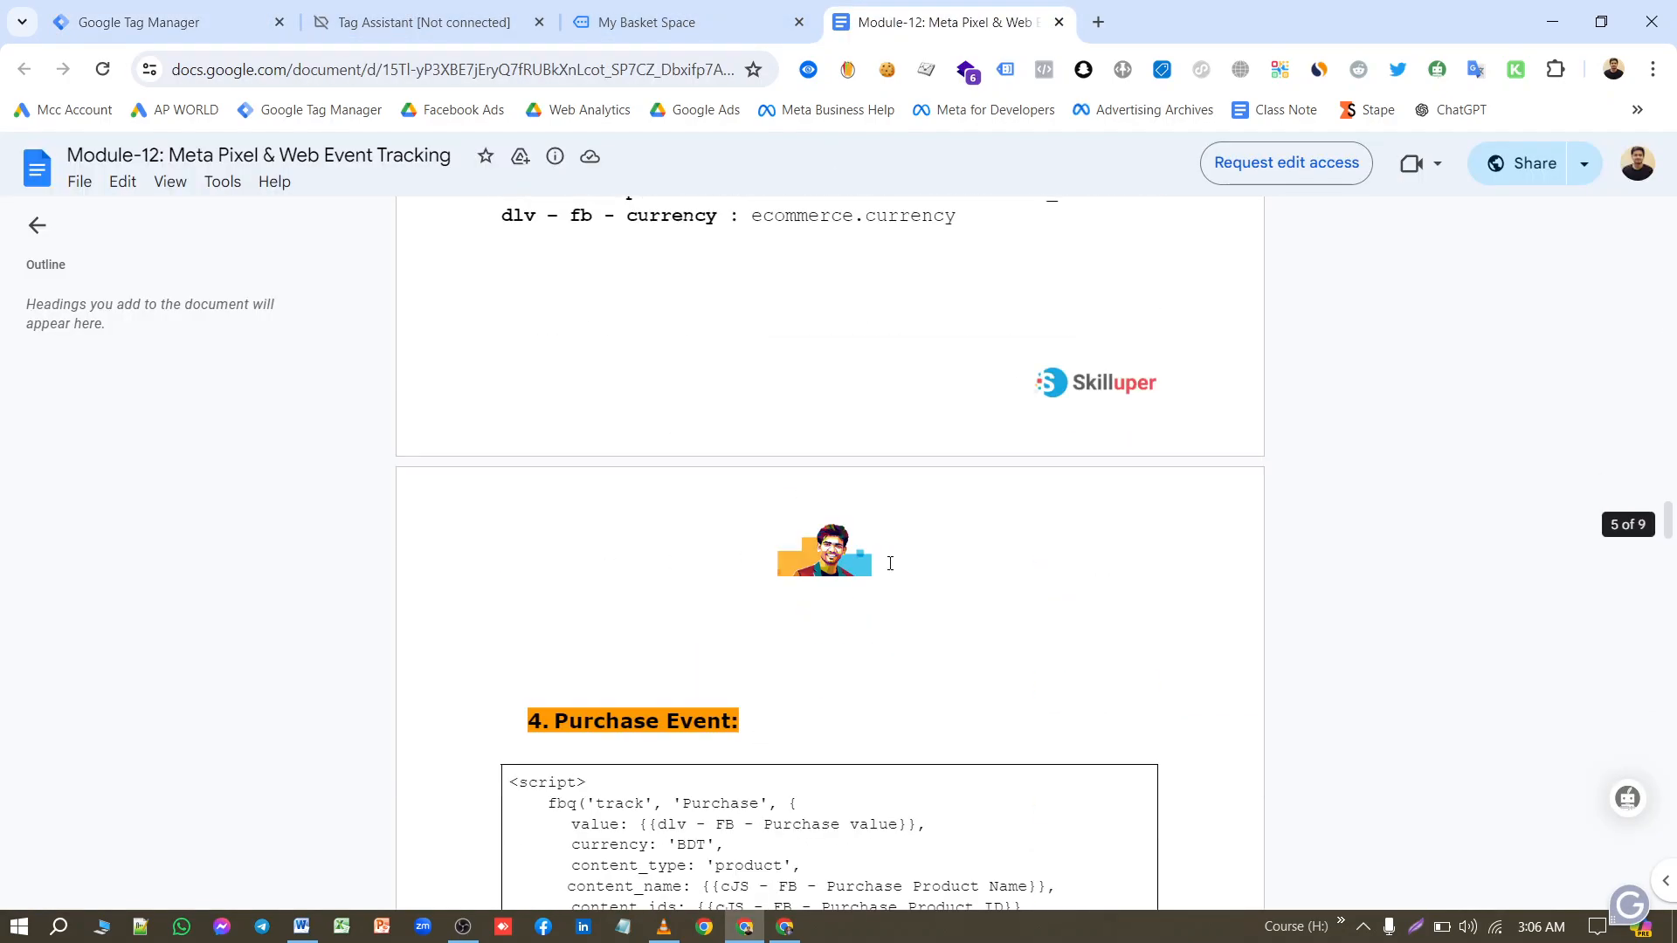
{"action": "scroll", "coordinate": [877, 577], "scroll_direction": "down", "scroll_amount": 15}
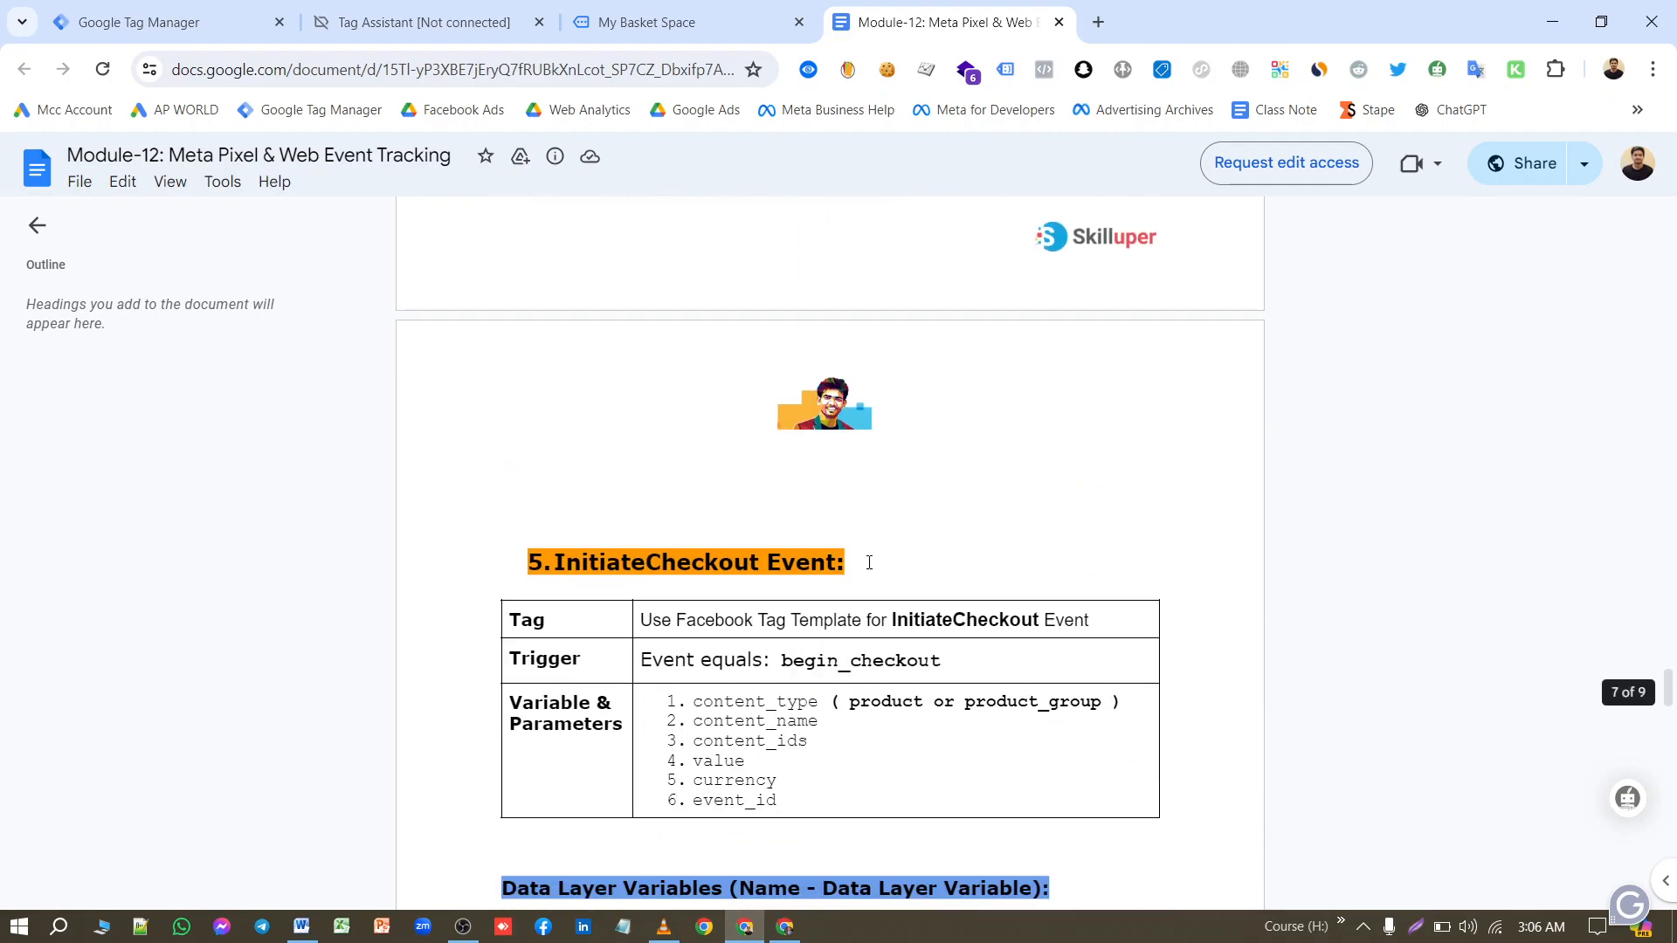
{"action": "scroll", "coordinate": [855, 576], "scroll_direction": "down", "scroll_amount": 1}
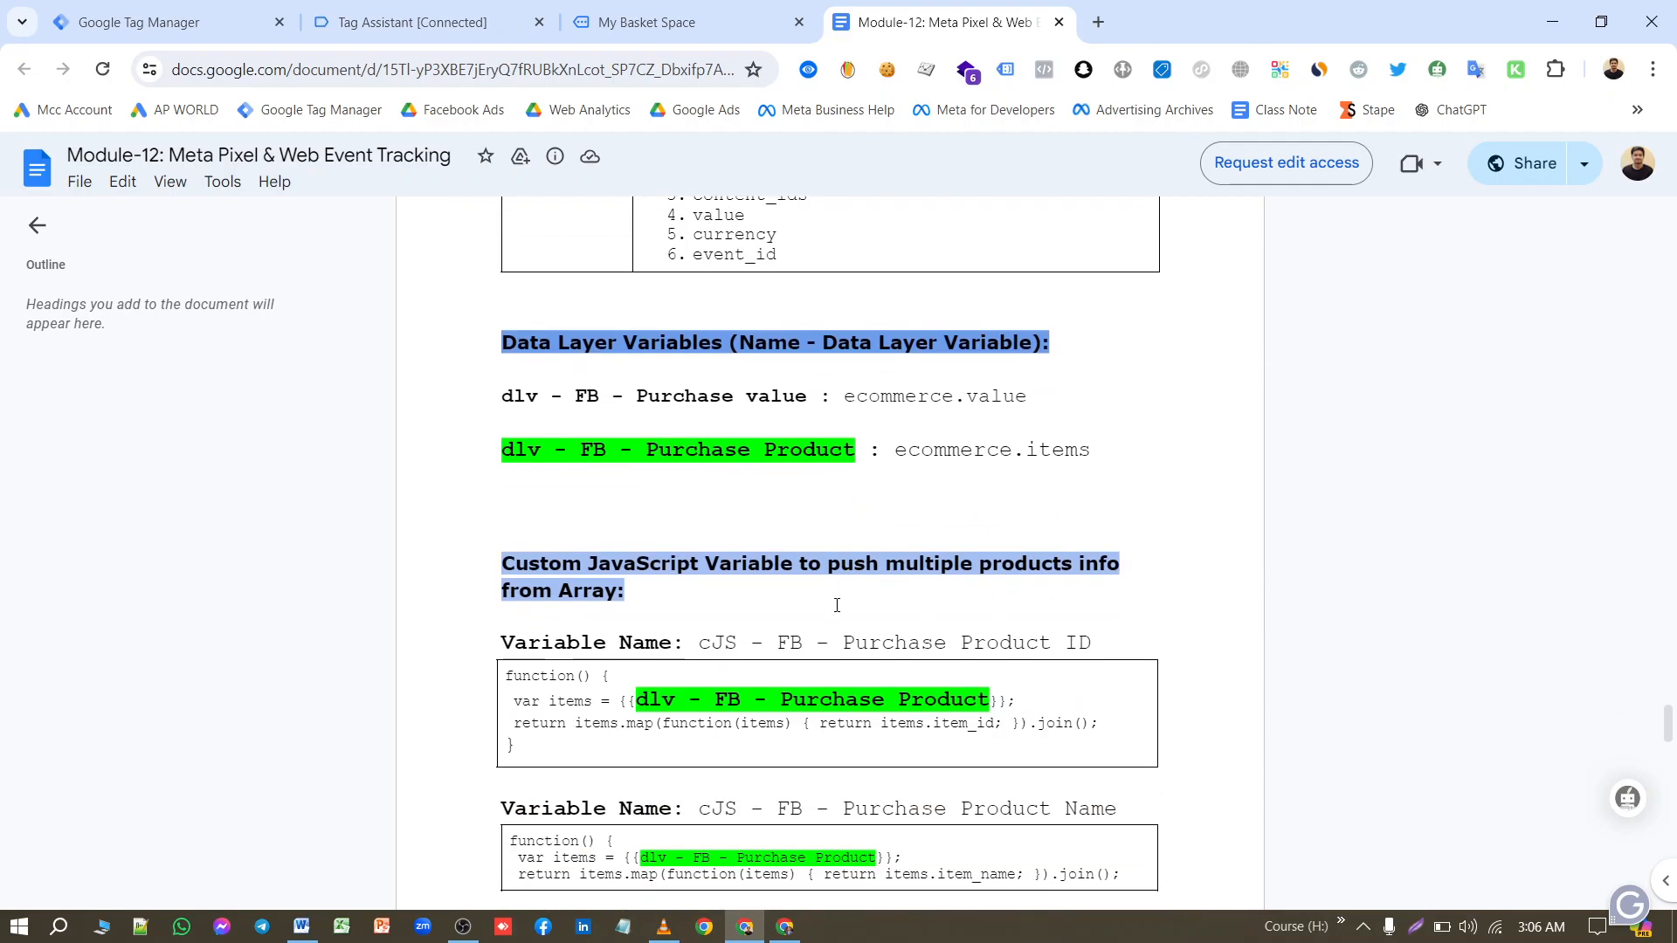
{"action": "scroll", "coordinate": [741, 665], "scroll_direction": "up", "scroll_amount": 1}
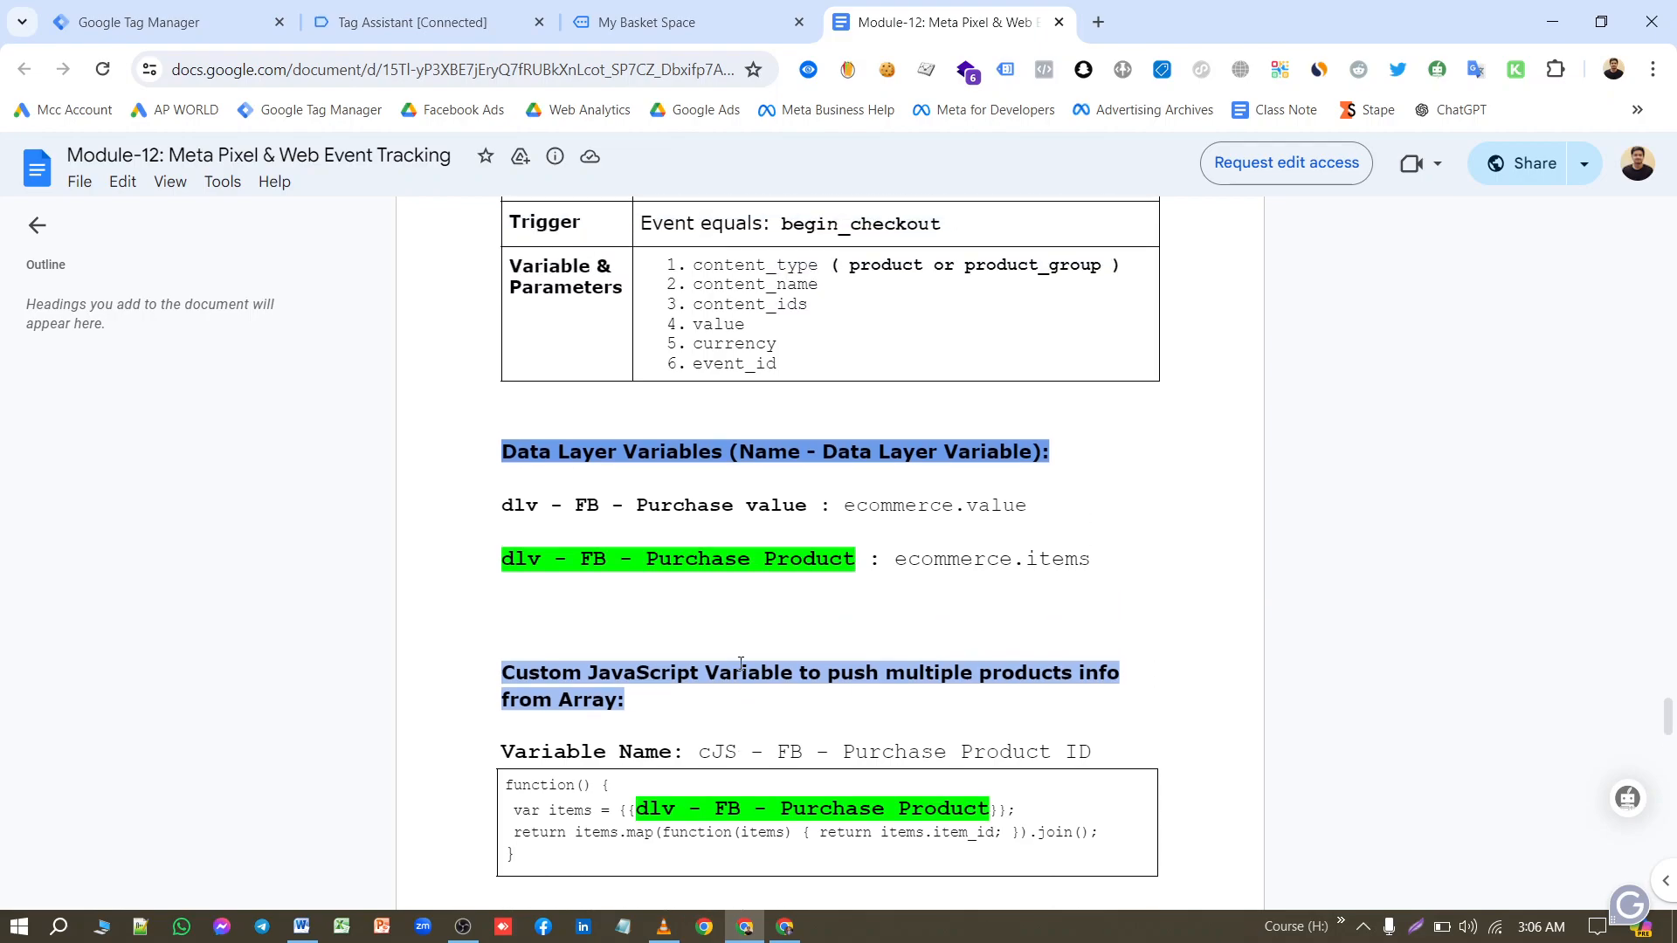
Step: Set the InitiateCheckout tag's content_name value to {{cJS - FB - Purchase Product Name}}, using the variable name from the Module-12 document
{"action": "scroll", "coordinate": [741, 668], "scroll_direction": "down", "scroll_amount": 1}
{"action": "scroll", "coordinate": [788, 685], "scroll_direction": "down", "scroll_amount": 1}
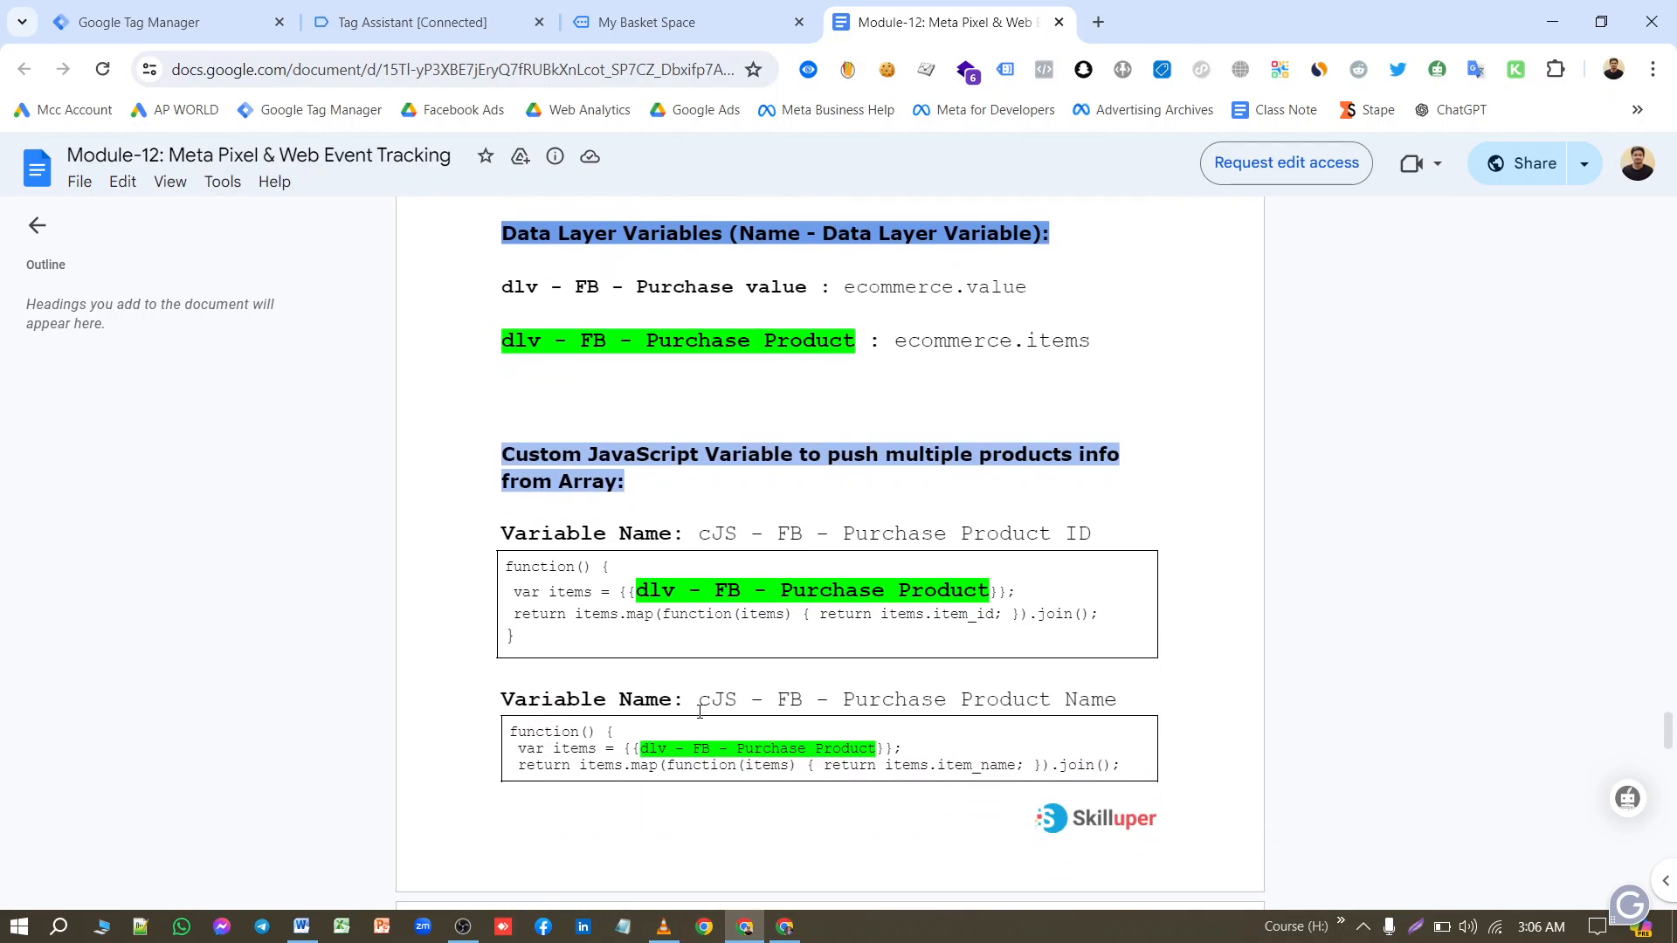
{"action": "left_click_drag", "start_coordinate": [699, 712], "coordinate": [1123, 696]}
{"action": "left_click", "coordinate": [188, 22]}
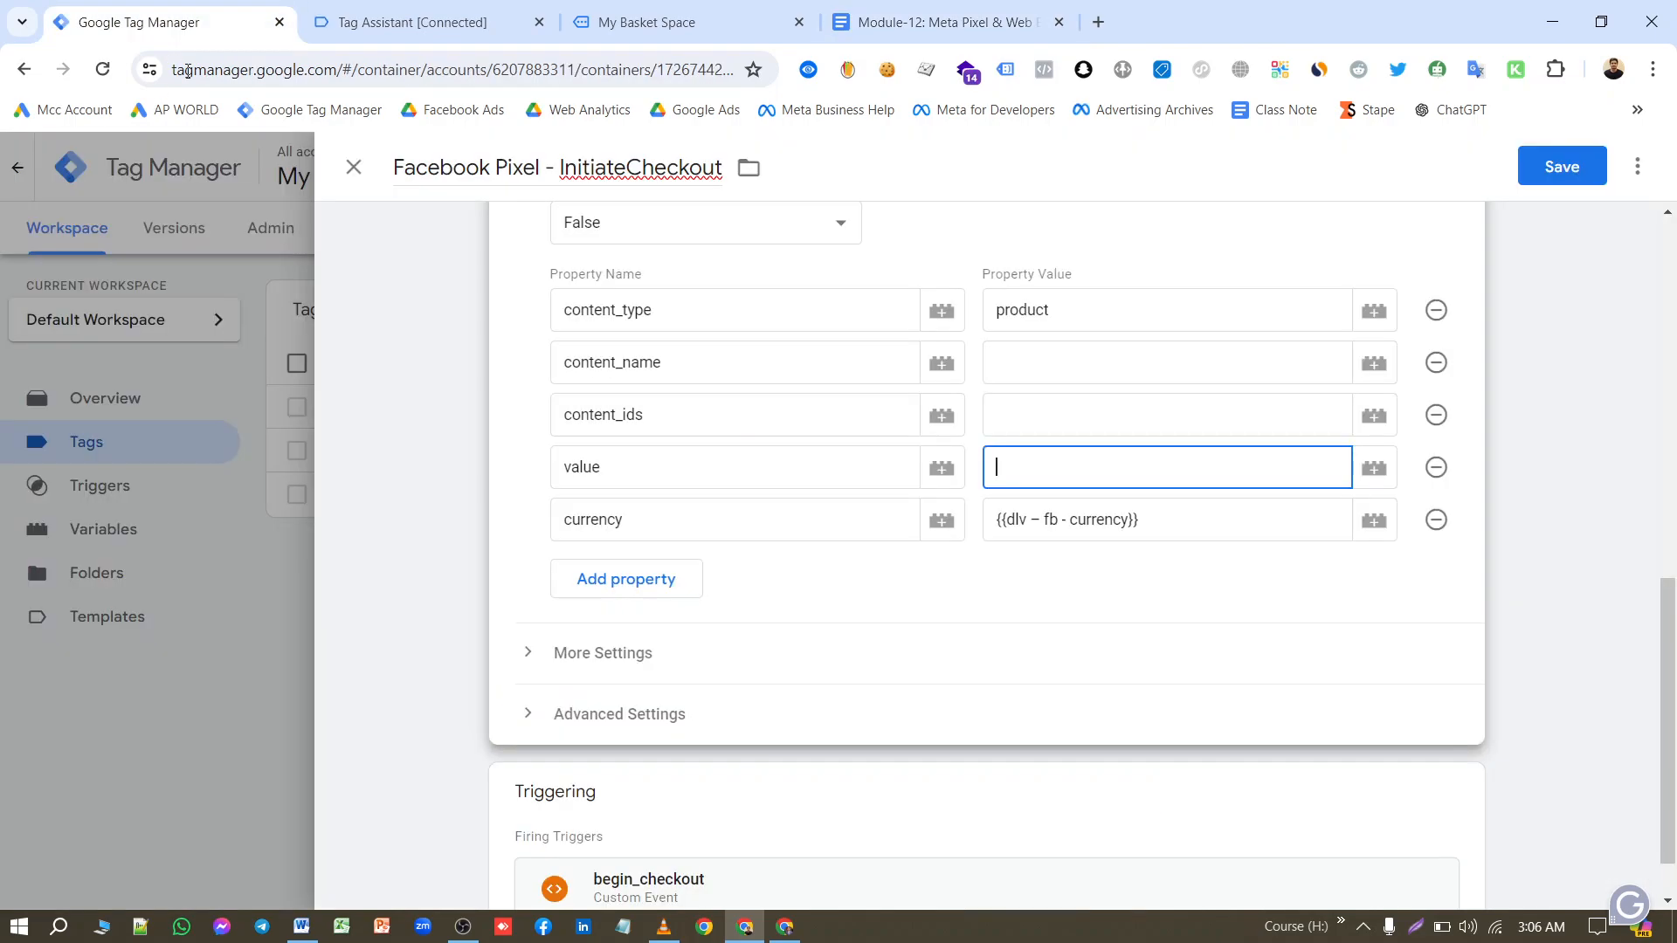
{"action": "left_click", "coordinate": [1037, 360]}
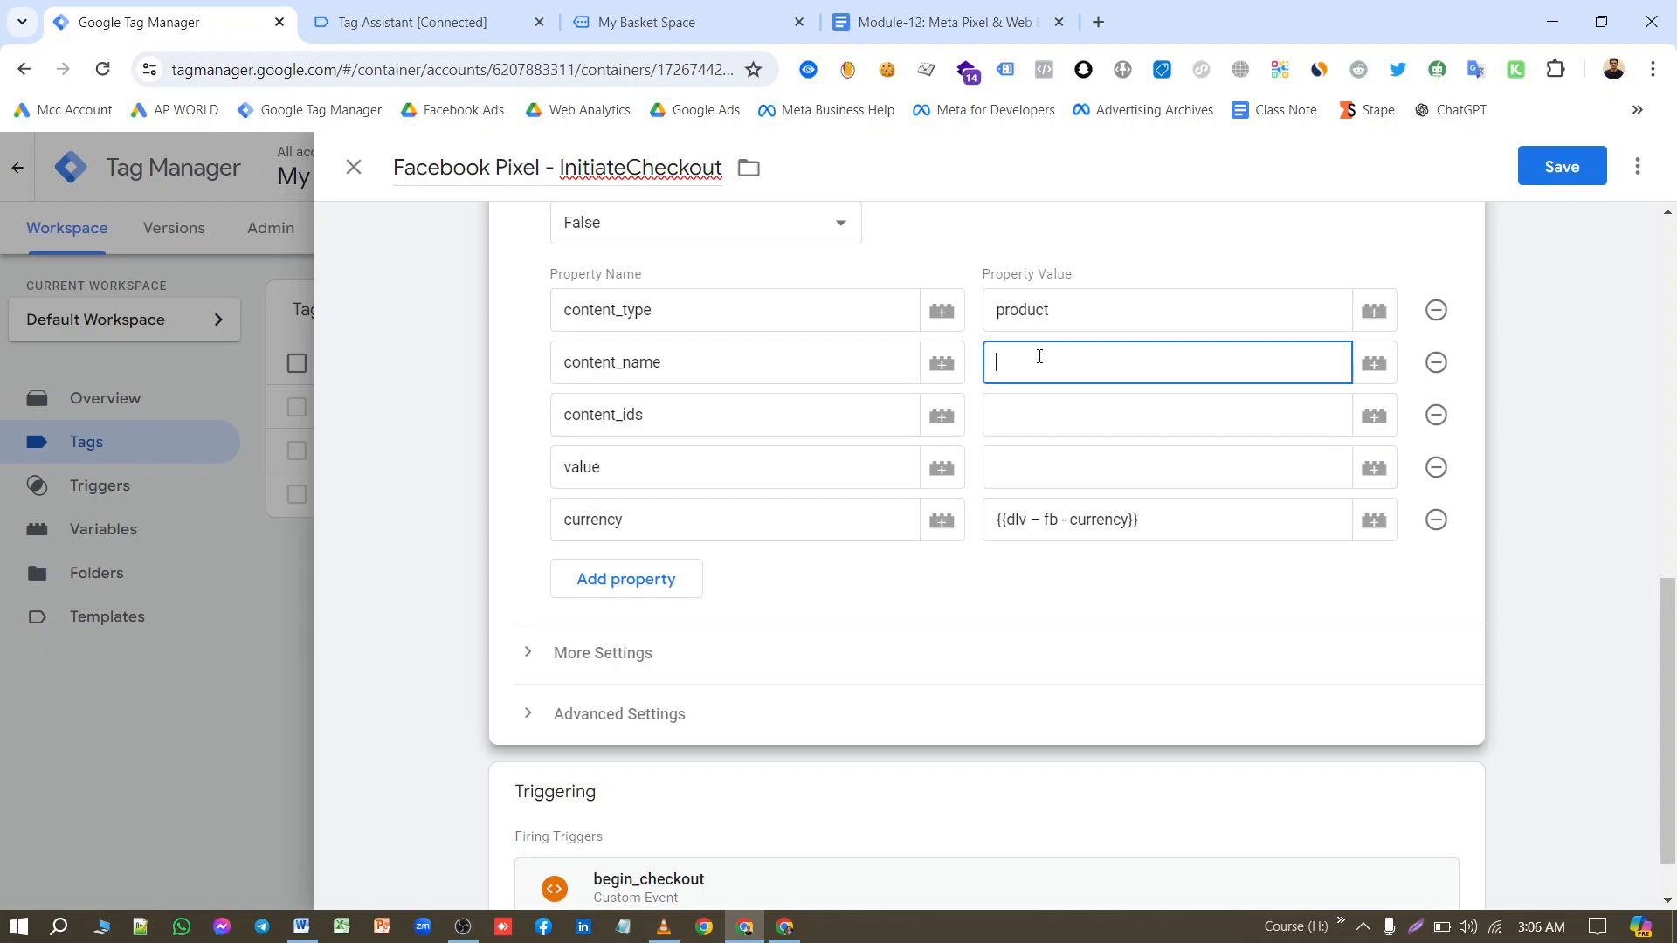
{"action": "type", "text": "{{"}
{"action": "left_click", "coordinate": [1100, 452]}
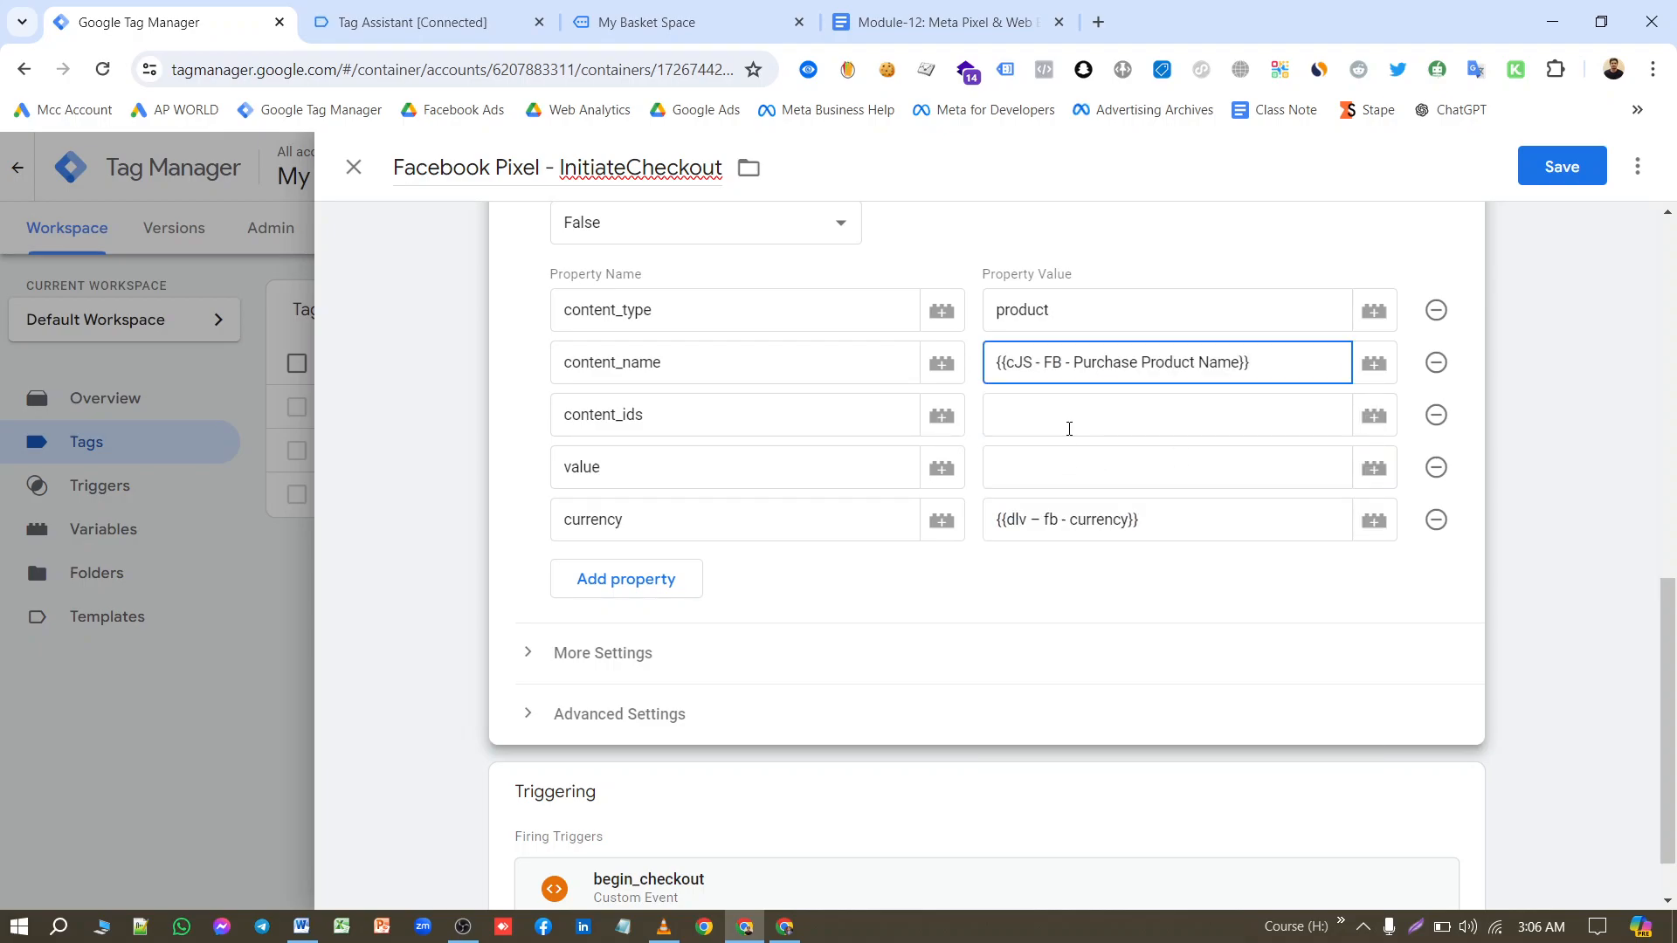
Step: Set the InitiateCheckout tag's content_ids value to {{cJS - FB - Purchase Product ID}}
{"action": "left_click", "coordinate": [1070, 429]}
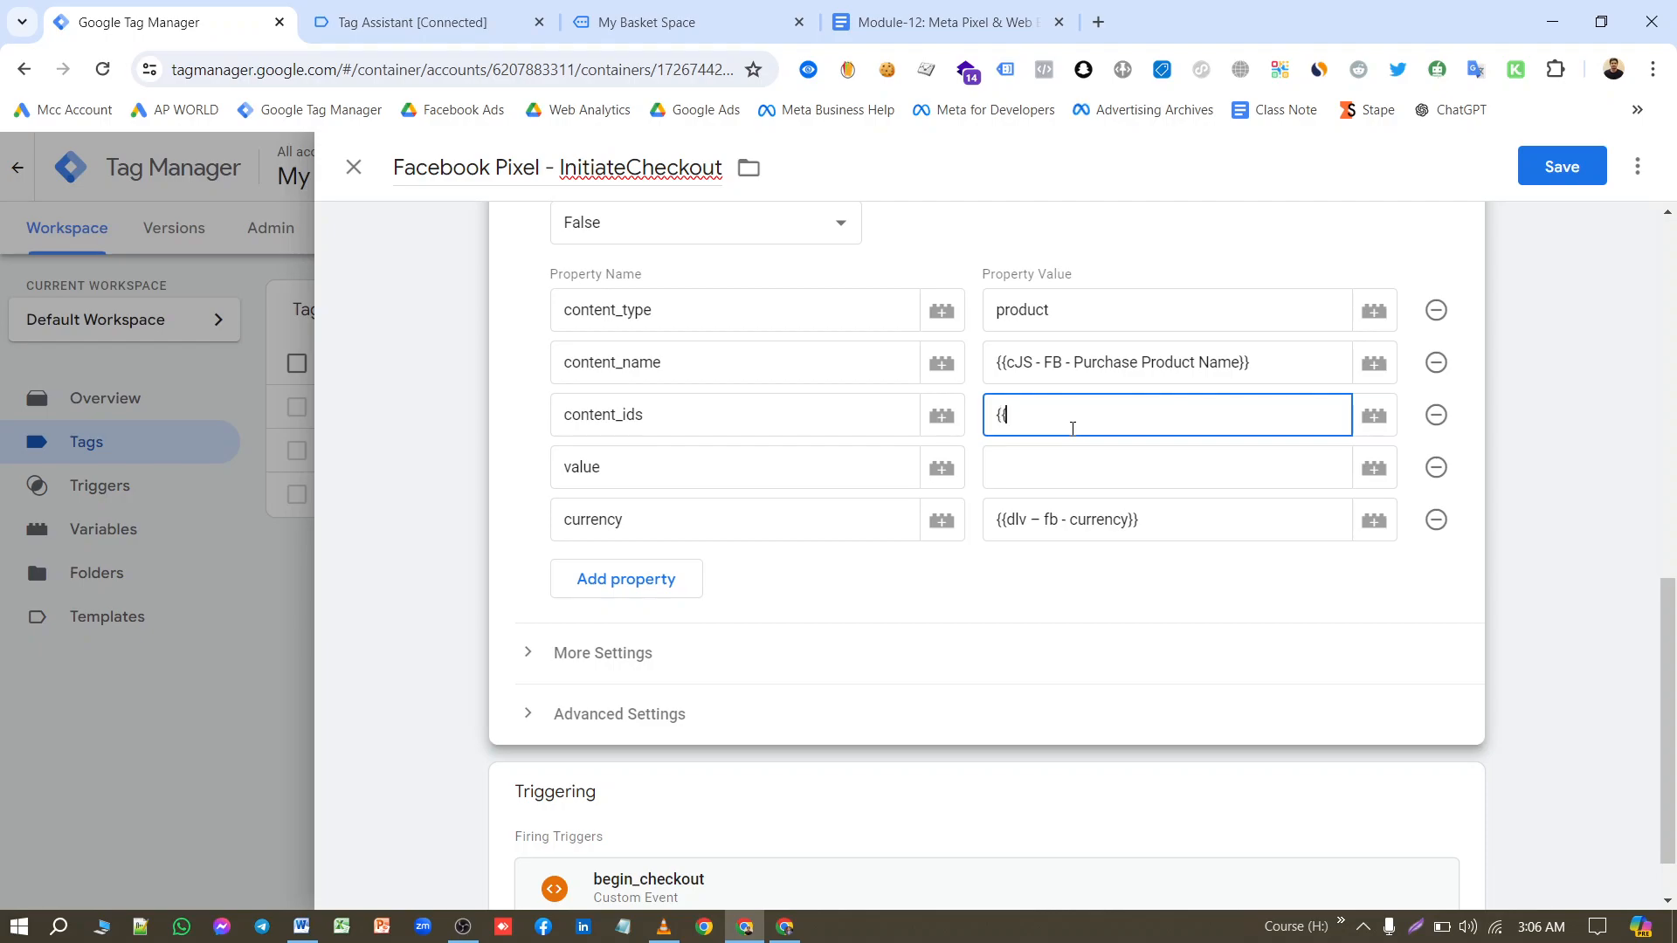
{"action": "type", "text": "{{"}
{"action": "key", "text": "Down"}
{"action": "key", "text": "Return"}
Step: Copy the purchase value variable name from the Module-12 document and set the InitiateCheckout tag's value property to {{dlv - FB - Purchase value}}
{"action": "left_click", "coordinate": [1098, 480]}
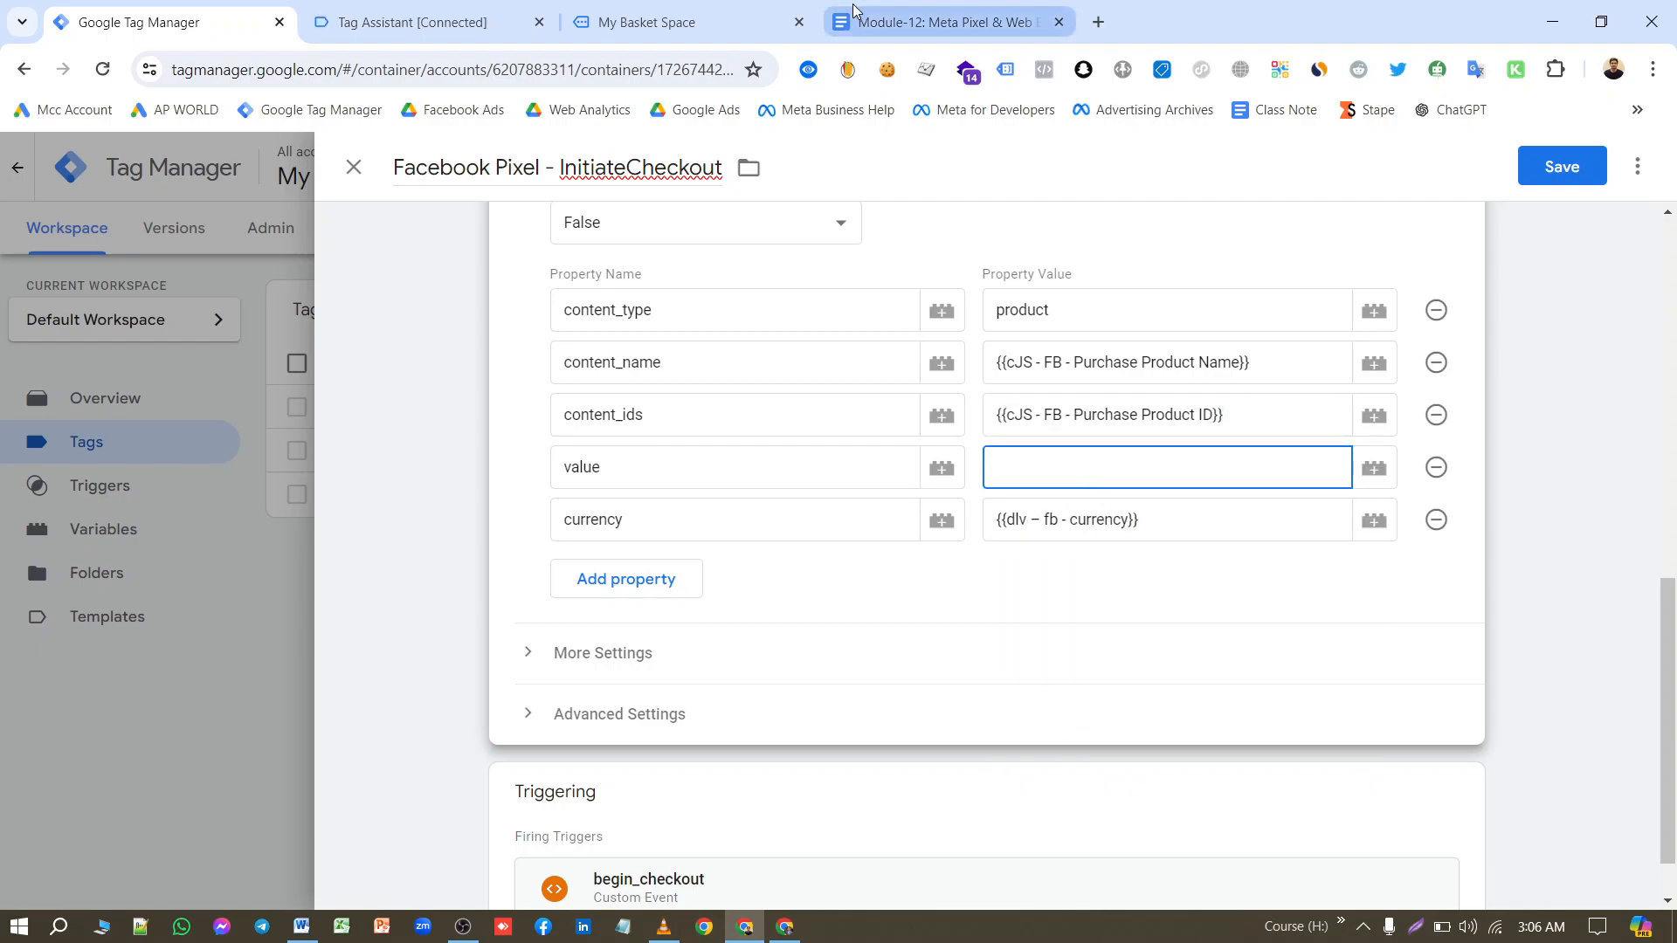
{"action": "left_click", "coordinate": [888, 11]}
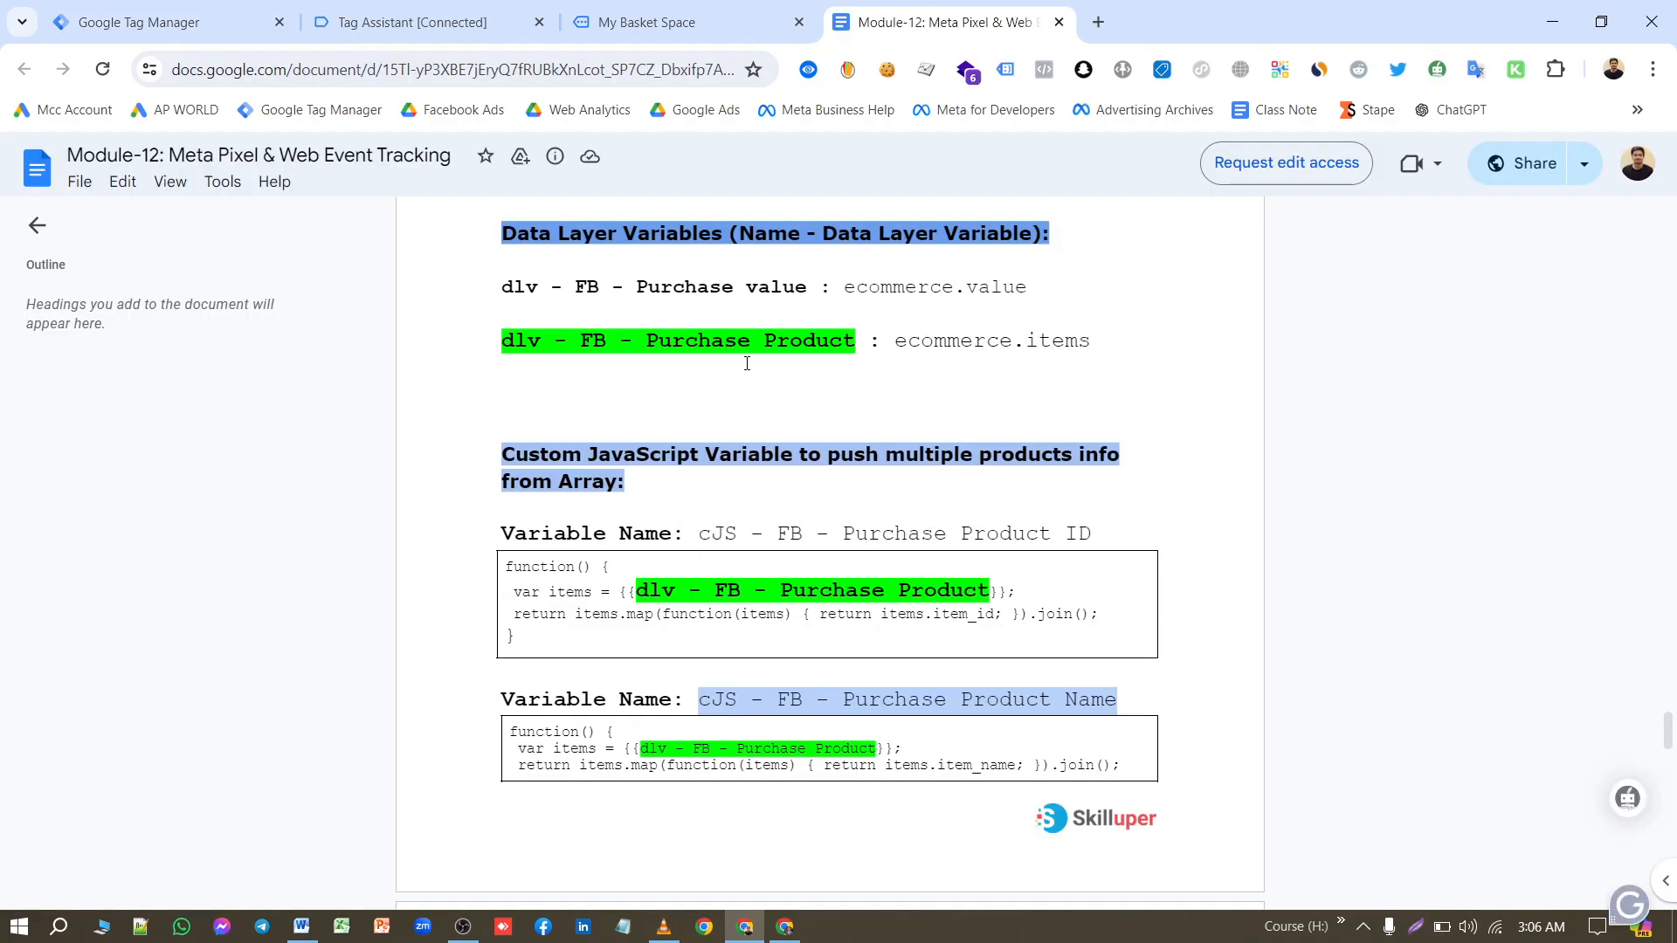
{"action": "left_click_drag", "start_coordinate": [809, 289], "coordinate": [483, 301]}
{"action": "key", "text": "ctrl+c"}
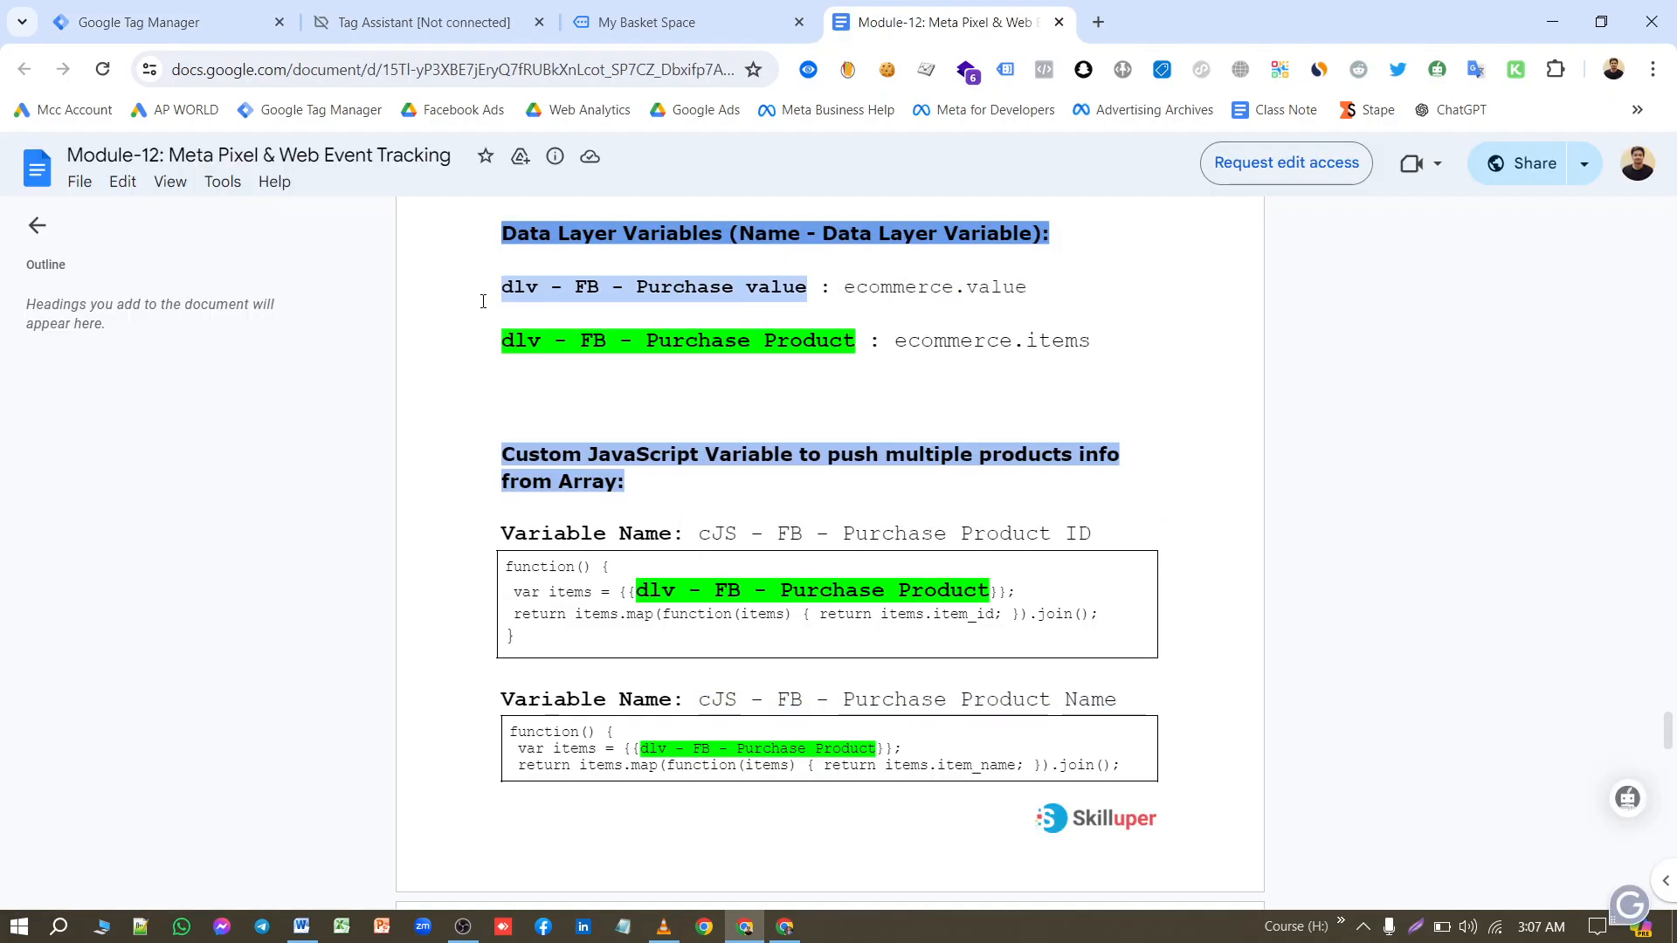
{"action": "left_click", "coordinate": [122, 24]}
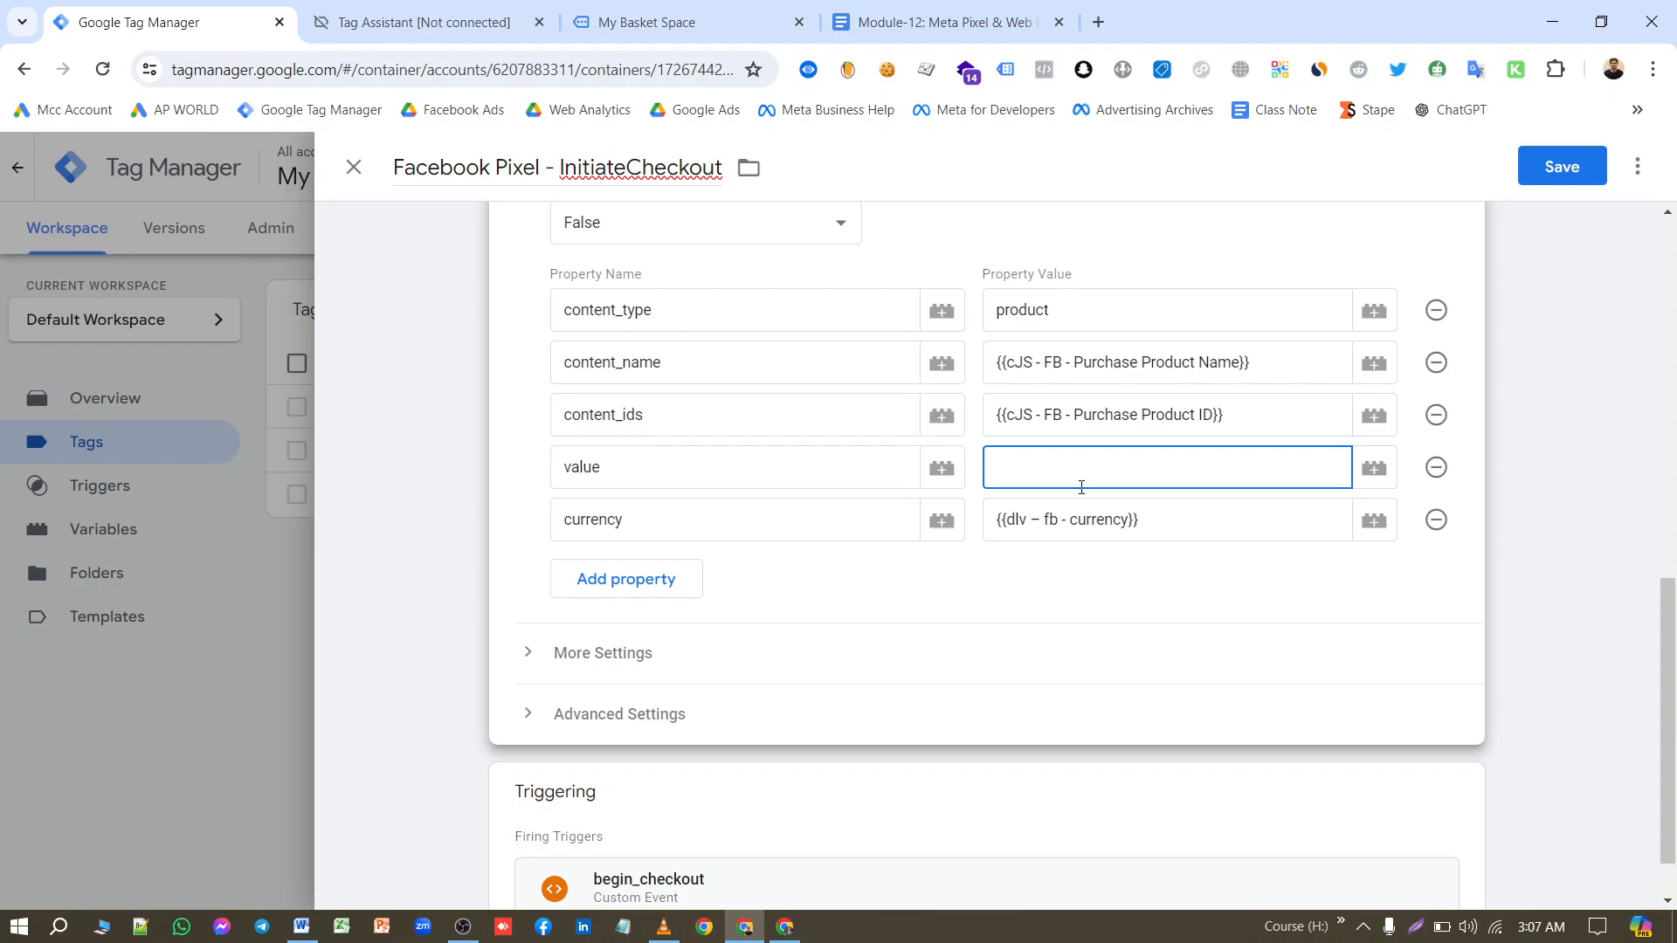
{"action": "type", "text": "{{"}
{"action": "key", "text": "ctrl+v"}
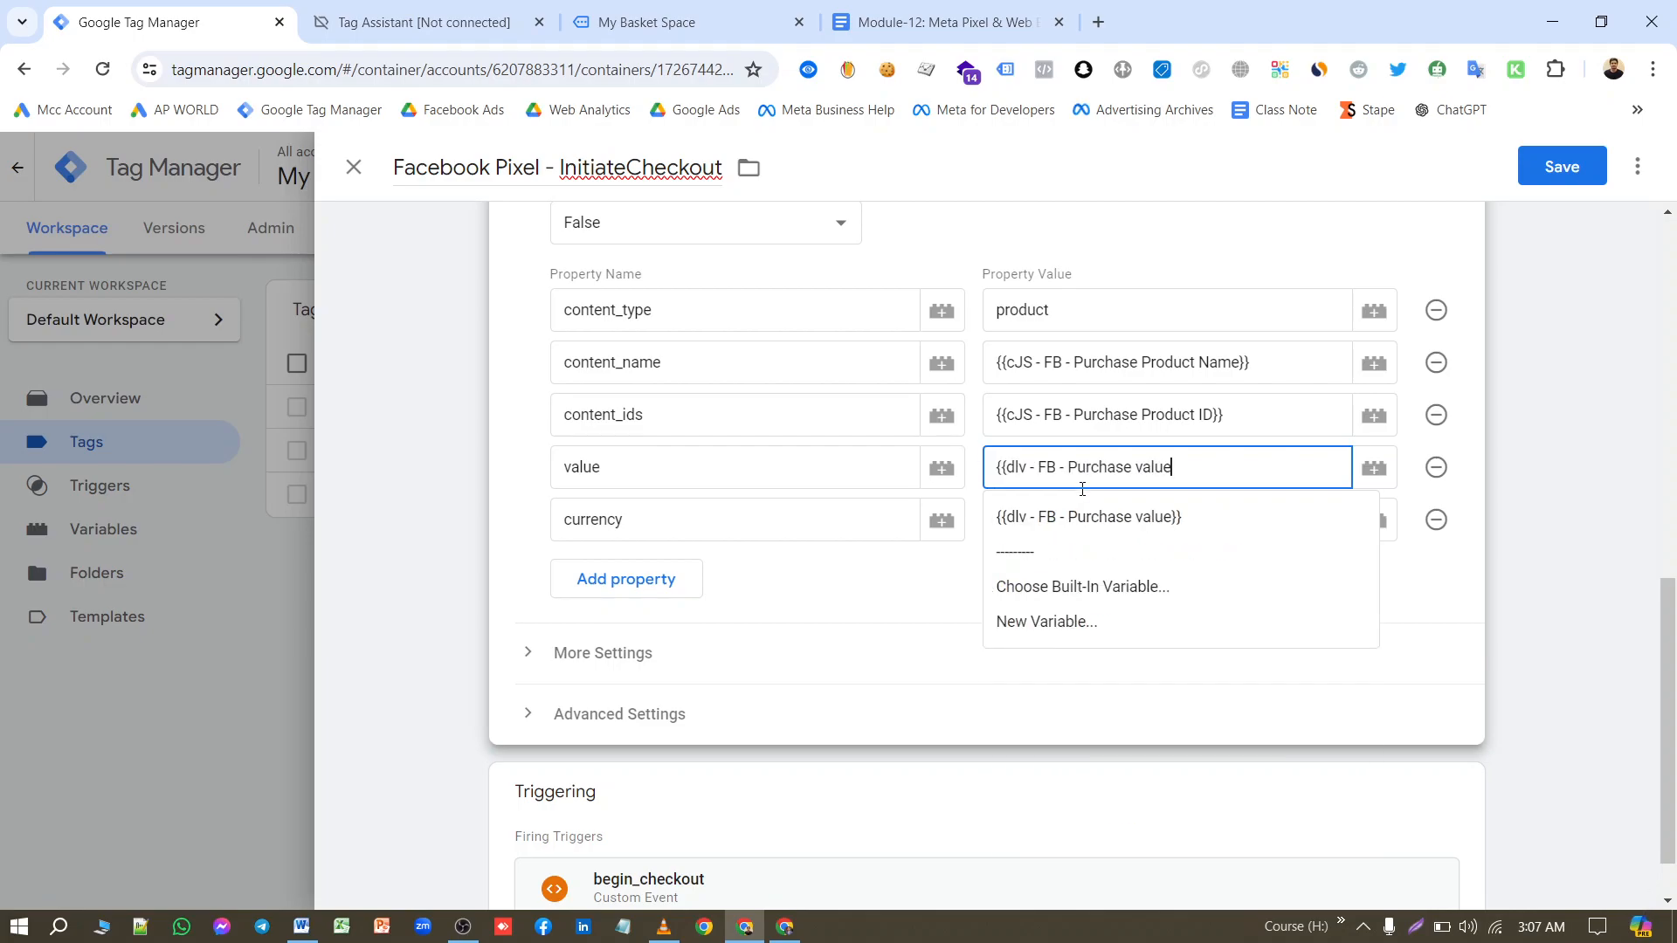
{"action": "left_click", "coordinate": [1098, 501]}
Step: Review the InitiateCheckout tag's configuration and save the tag
{"action": "scroll", "coordinate": [1010, 494], "scroll_direction": "up", "scroll_amount": 3}
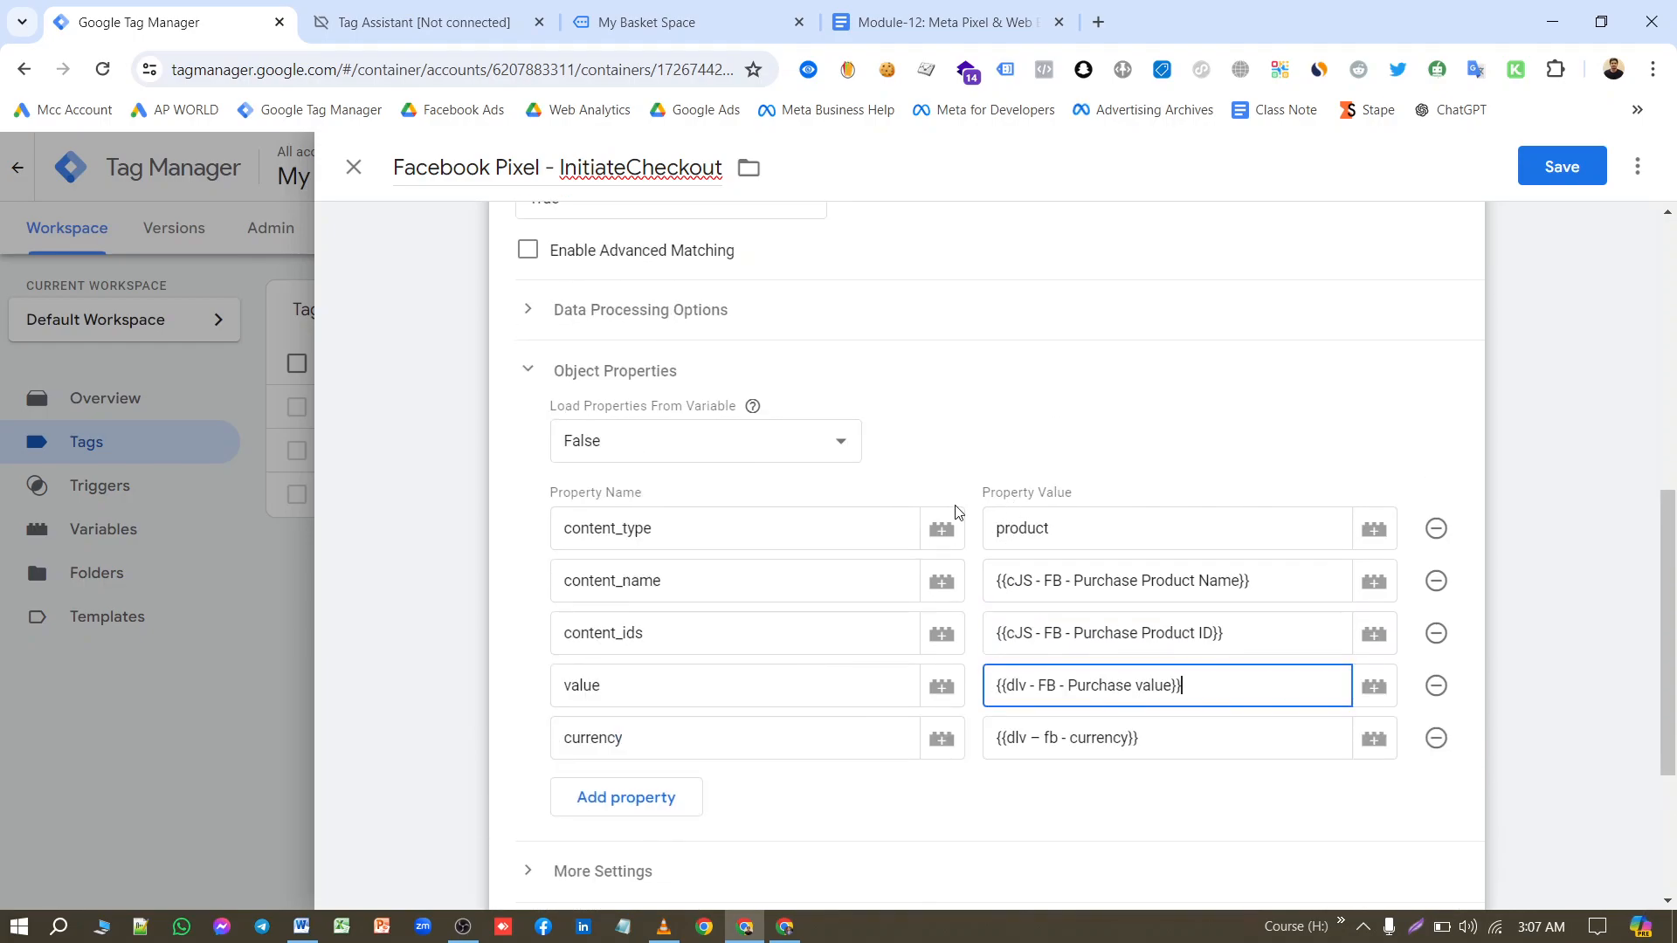
{"action": "scroll", "coordinate": [979, 512], "scroll_direction": "up", "scroll_amount": 3}
{"action": "scroll", "coordinate": [797, 479], "scroll_direction": "up", "scroll_amount": 3}
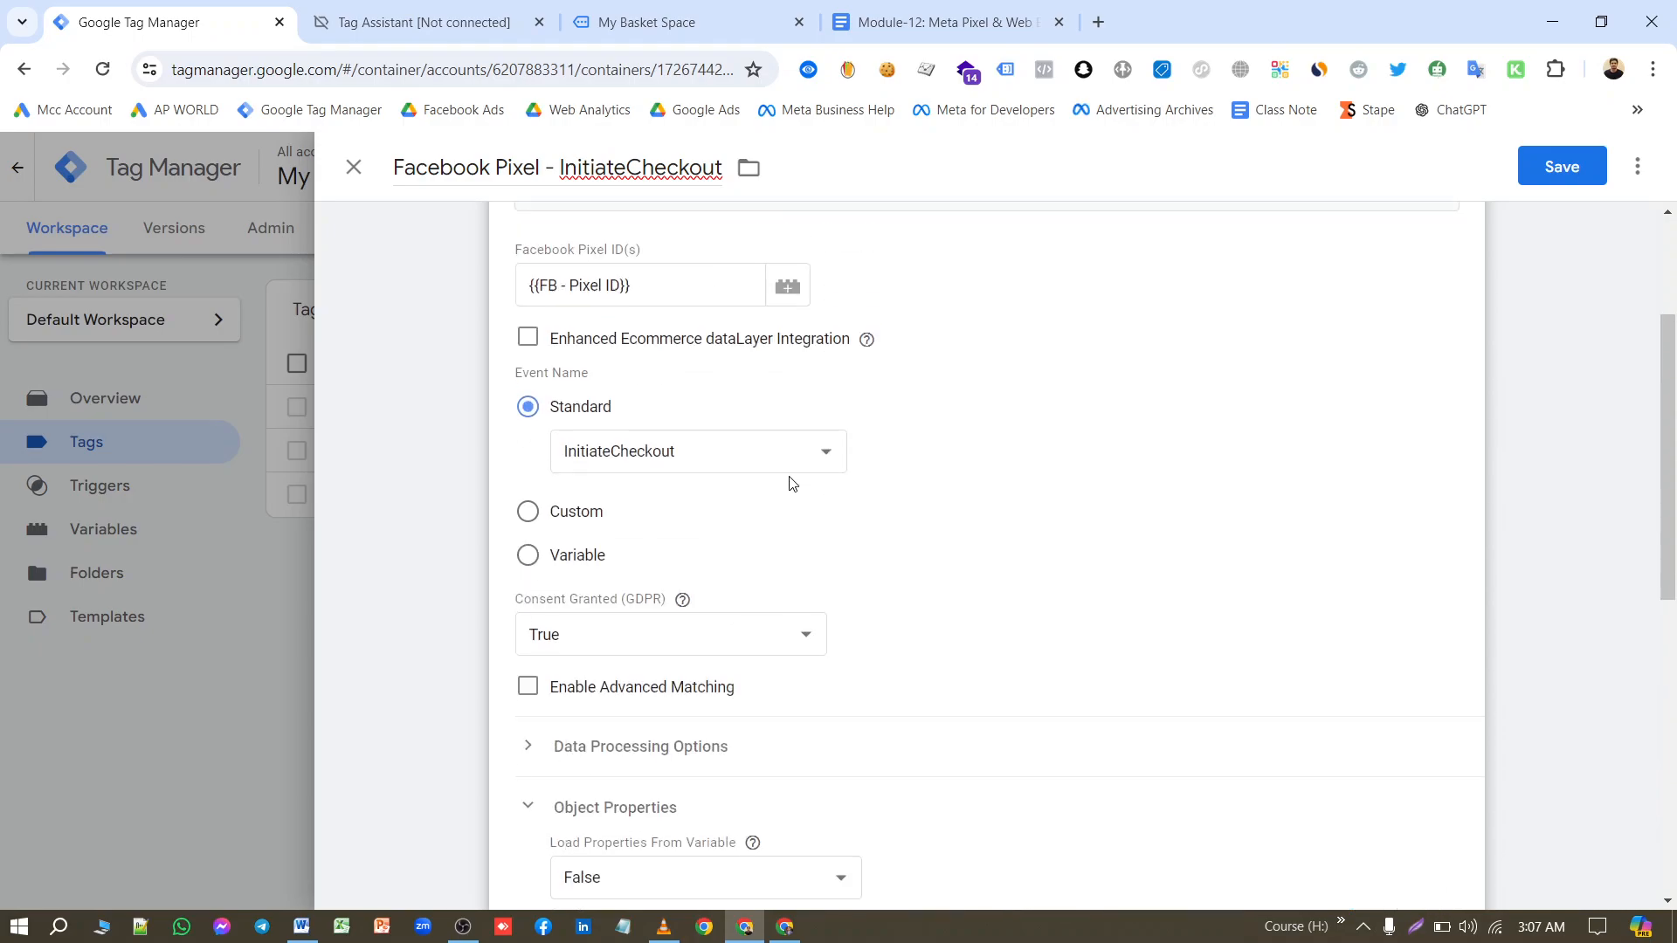
{"action": "scroll", "coordinate": [792, 482], "scroll_direction": "down", "scroll_amount": 10}
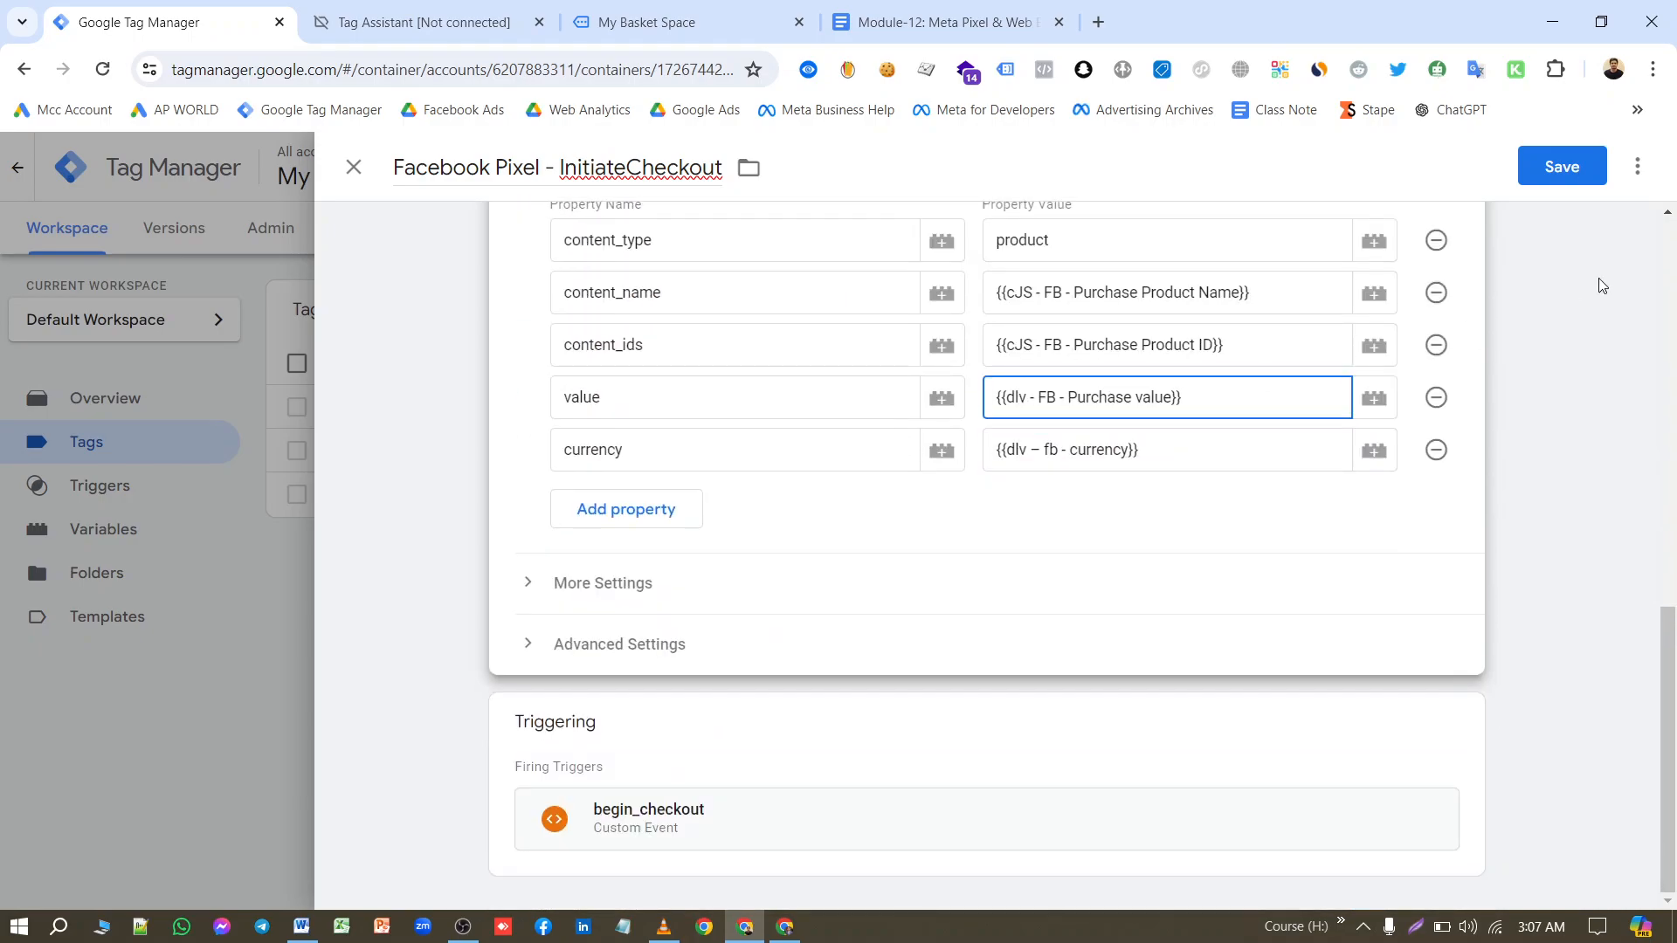
{"action": "left_click", "coordinate": [1563, 167]}
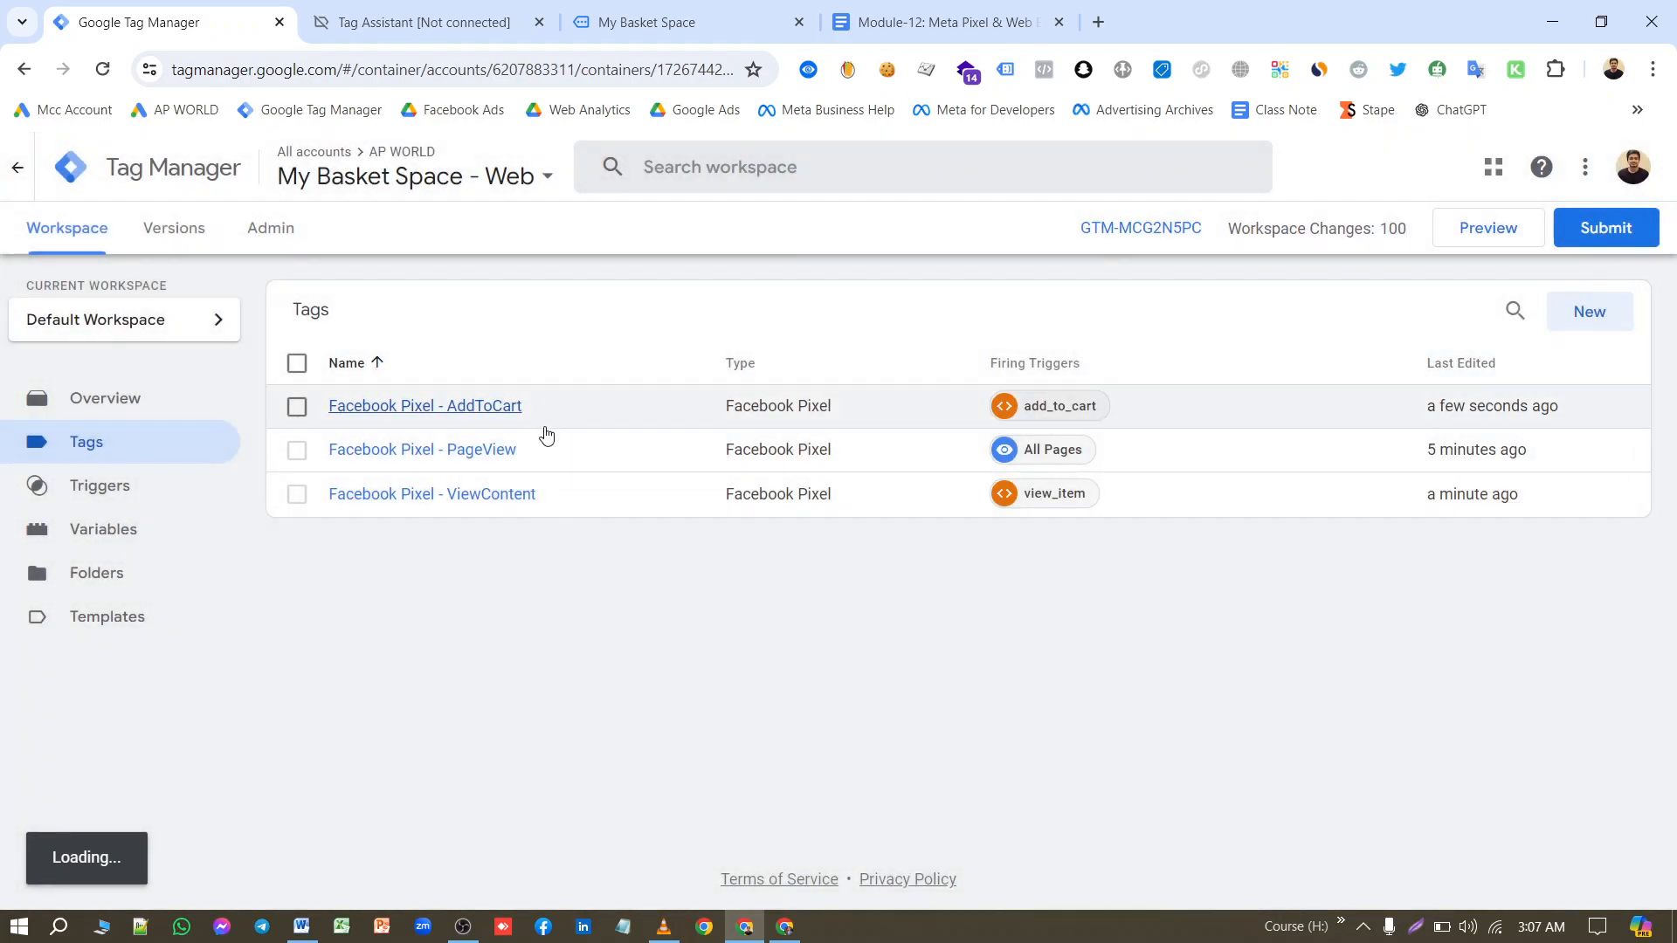
Step: Duplicate the Facebook Pixel - InitiateCheckout tag and name the copy Facebook Pixel - Purchase
{"action": "left_click", "coordinate": [498, 450]}
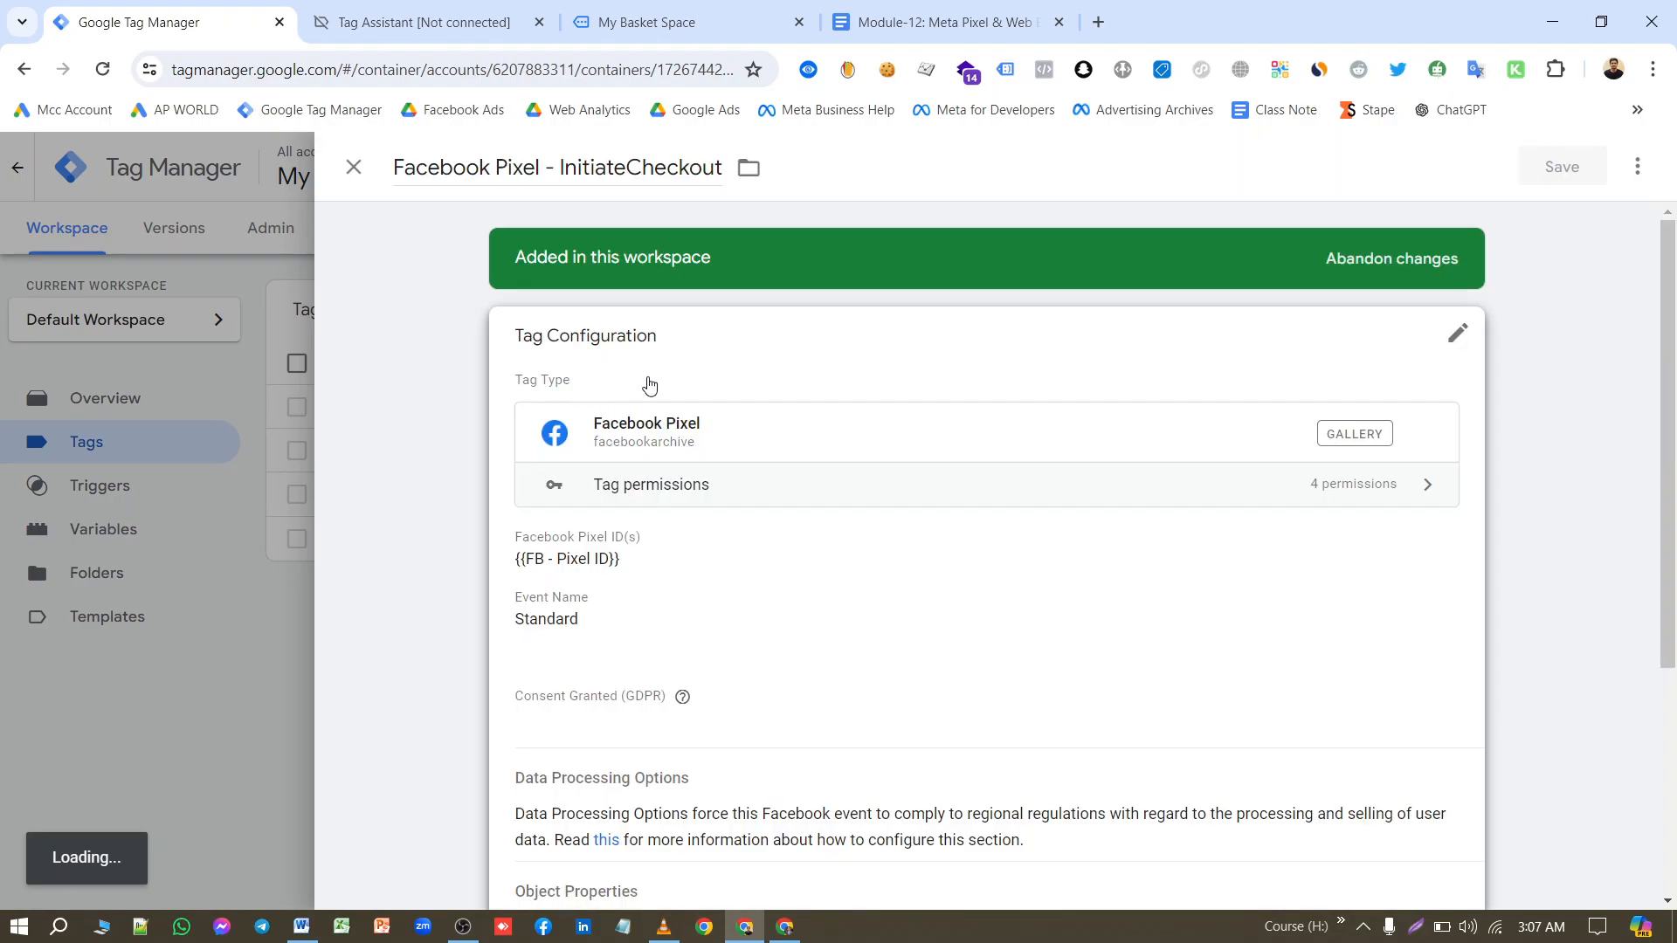
{"action": "left_click", "coordinate": [1637, 167]}
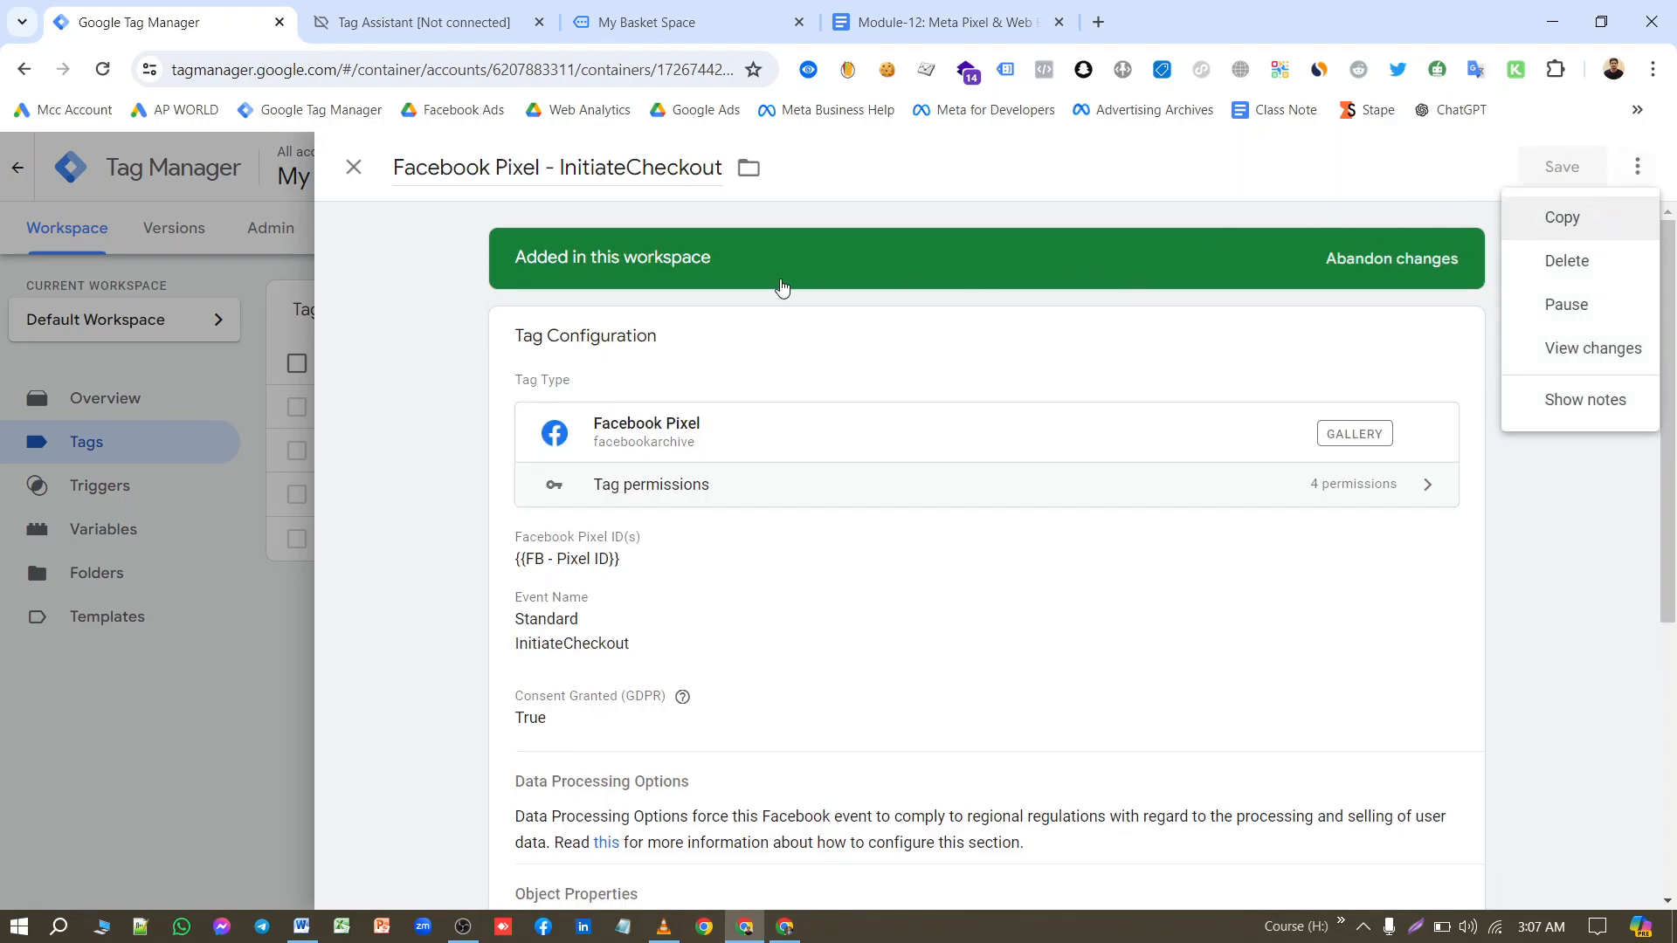
{"action": "left_click", "coordinate": [1563, 216]}
{"action": "left_click", "coordinate": [481, 167]}
{"action": "key", "text": "BackSpace"}
{"action": "key", "text": "BackSpace"}
{"action": "key", "text": "BackSpace"}
{"action": "key", "text": "BackSpace"}
{"action": "key", "text": "BackSpace"}
{"action": "key", "text": "BackSpace"}
{"action": "key", "text": "BackSpace"}
{"action": "key", "text": "BackSpace"}
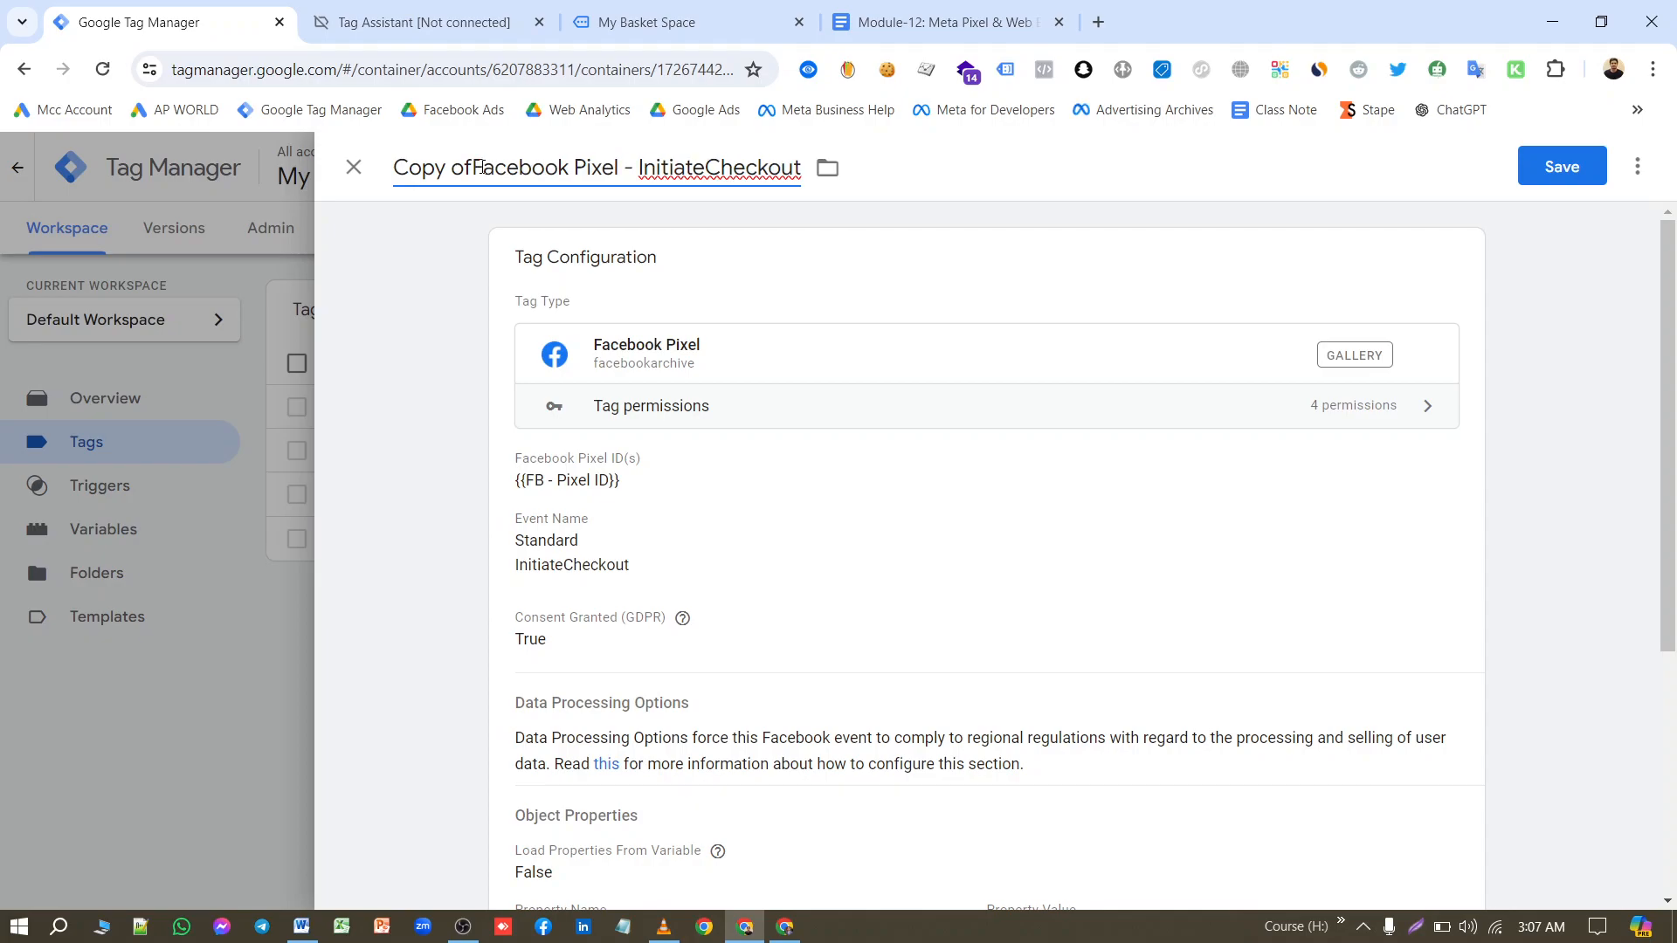
{"action": "double_click", "coordinate": [632, 183]}
{"action": "type", "text": "Purchase"}
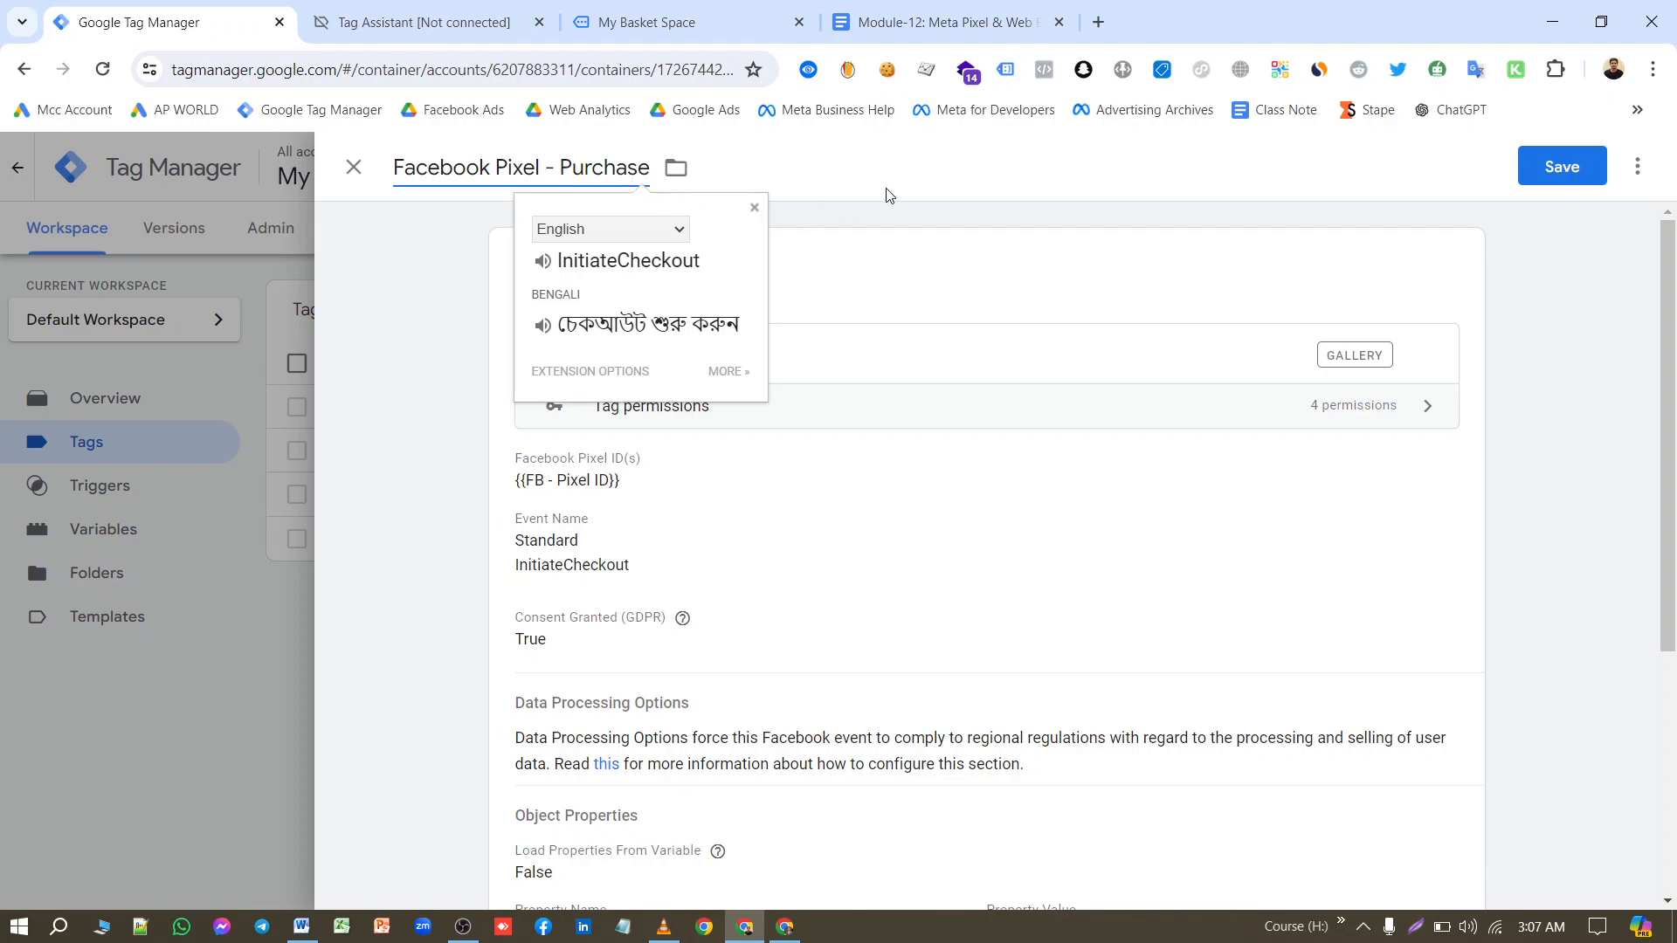
{"action": "left_click", "coordinate": [956, 166]}
Step: Replace the Purchase tag's begin_checkout firing trigger with the purchase custom event trigger
{"action": "scroll", "coordinate": [1022, 507], "scroll_direction": "down", "scroll_amount": 5}
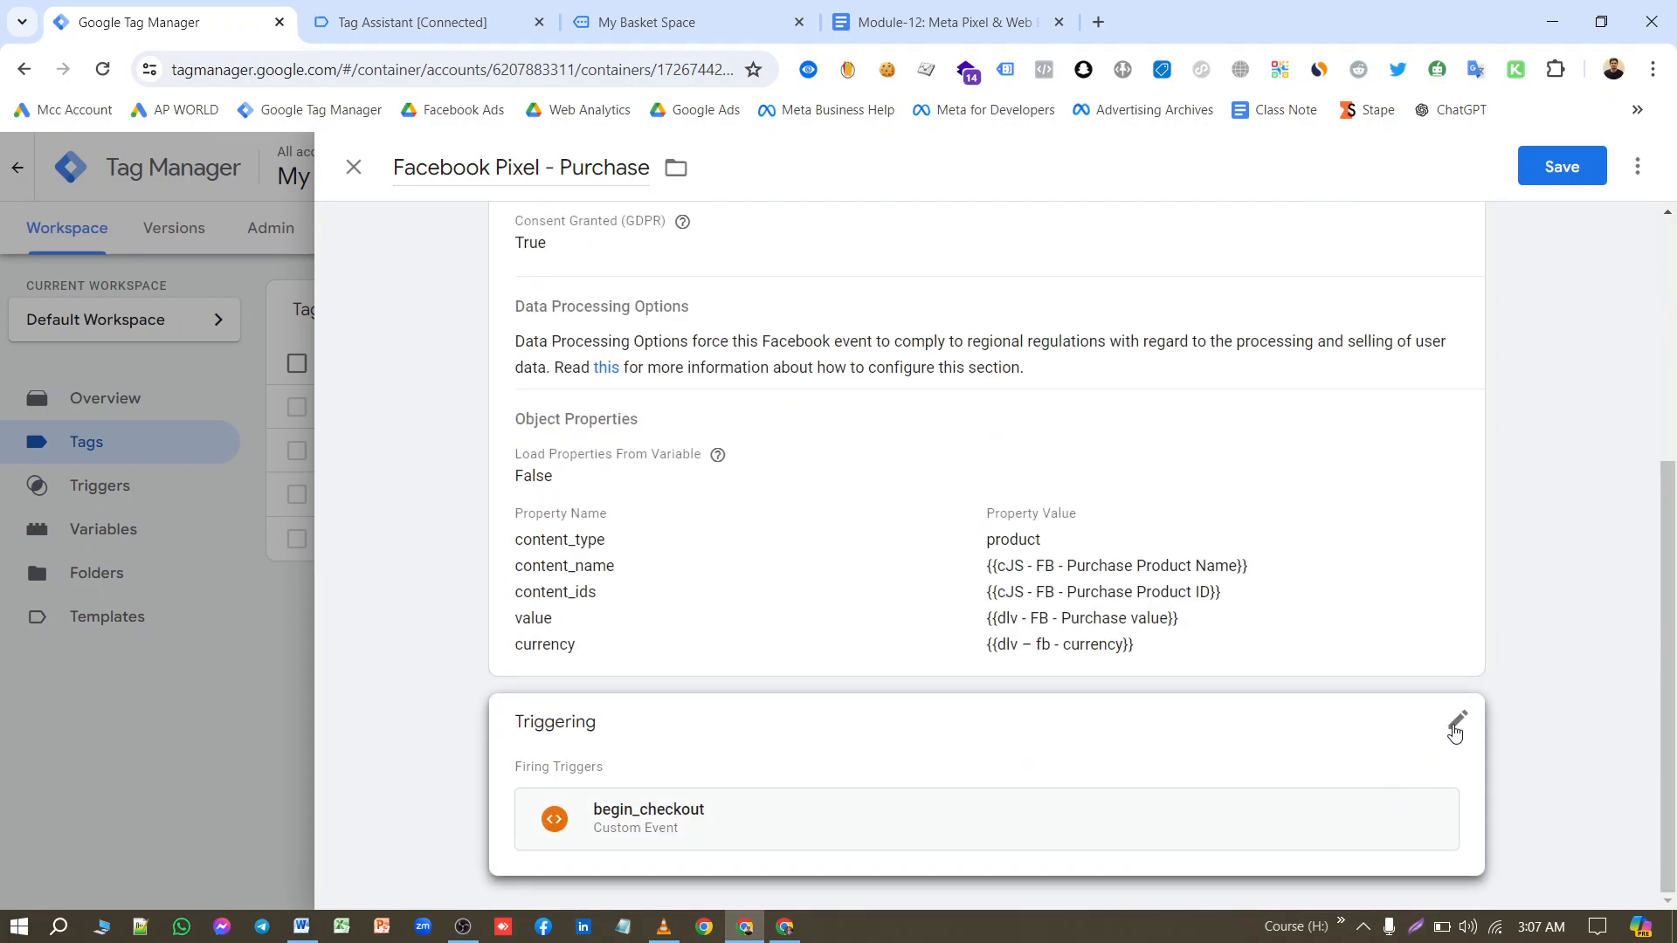
{"action": "left_click", "coordinate": [1454, 732]}
{"action": "left_click", "coordinate": [1425, 829]}
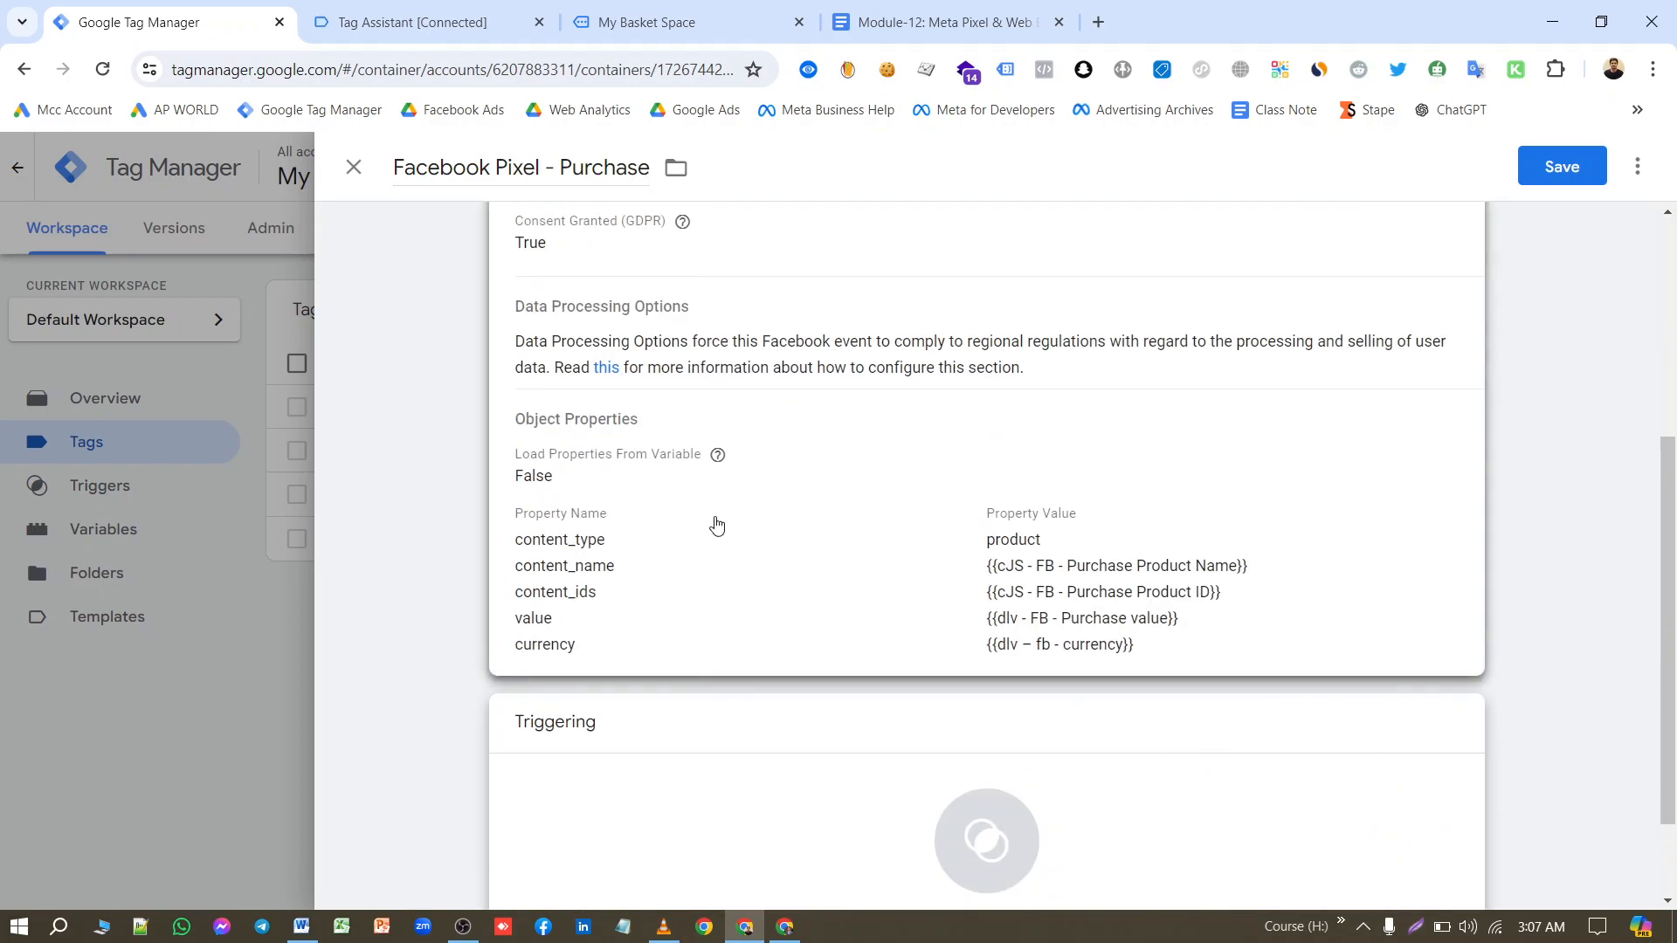
{"action": "left_click", "coordinate": [748, 790]}
{"action": "left_click", "coordinate": [536, 483]}
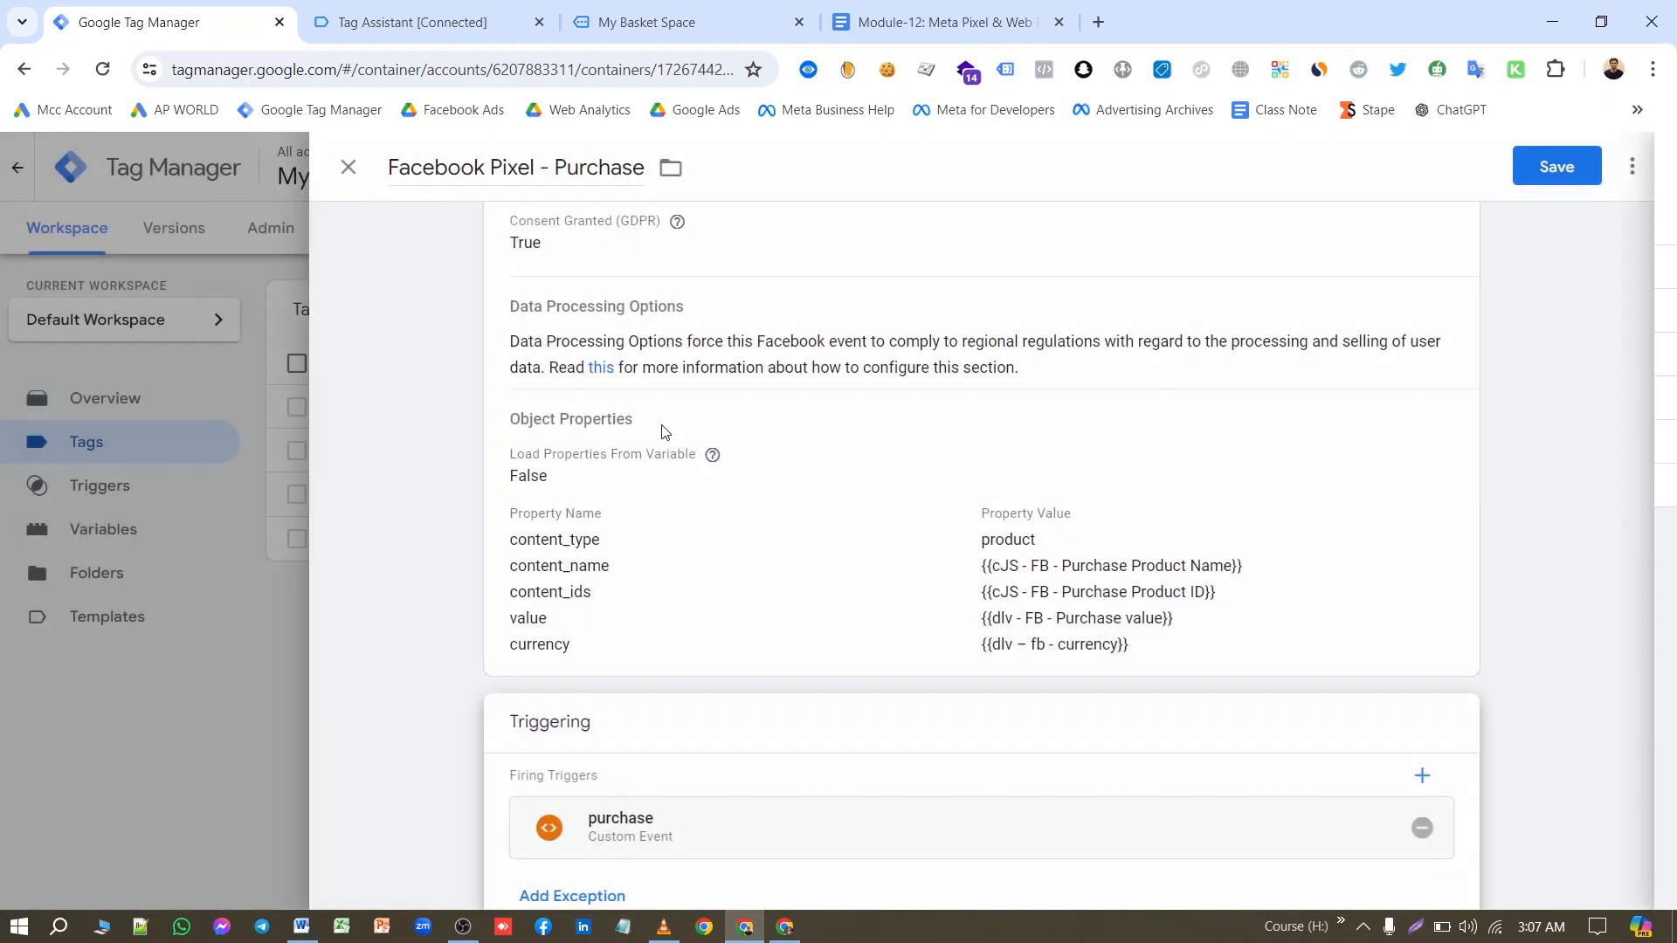
Step: Set the Purchase tag's standard event name to Purchase and dismiss the Internet Download Manager popup
{"action": "left_click", "coordinate": [606, 434]}
{"action": "scroll", "coordinate": [611, 434], "scroll_direction": "up", "scroll_amount": 1}
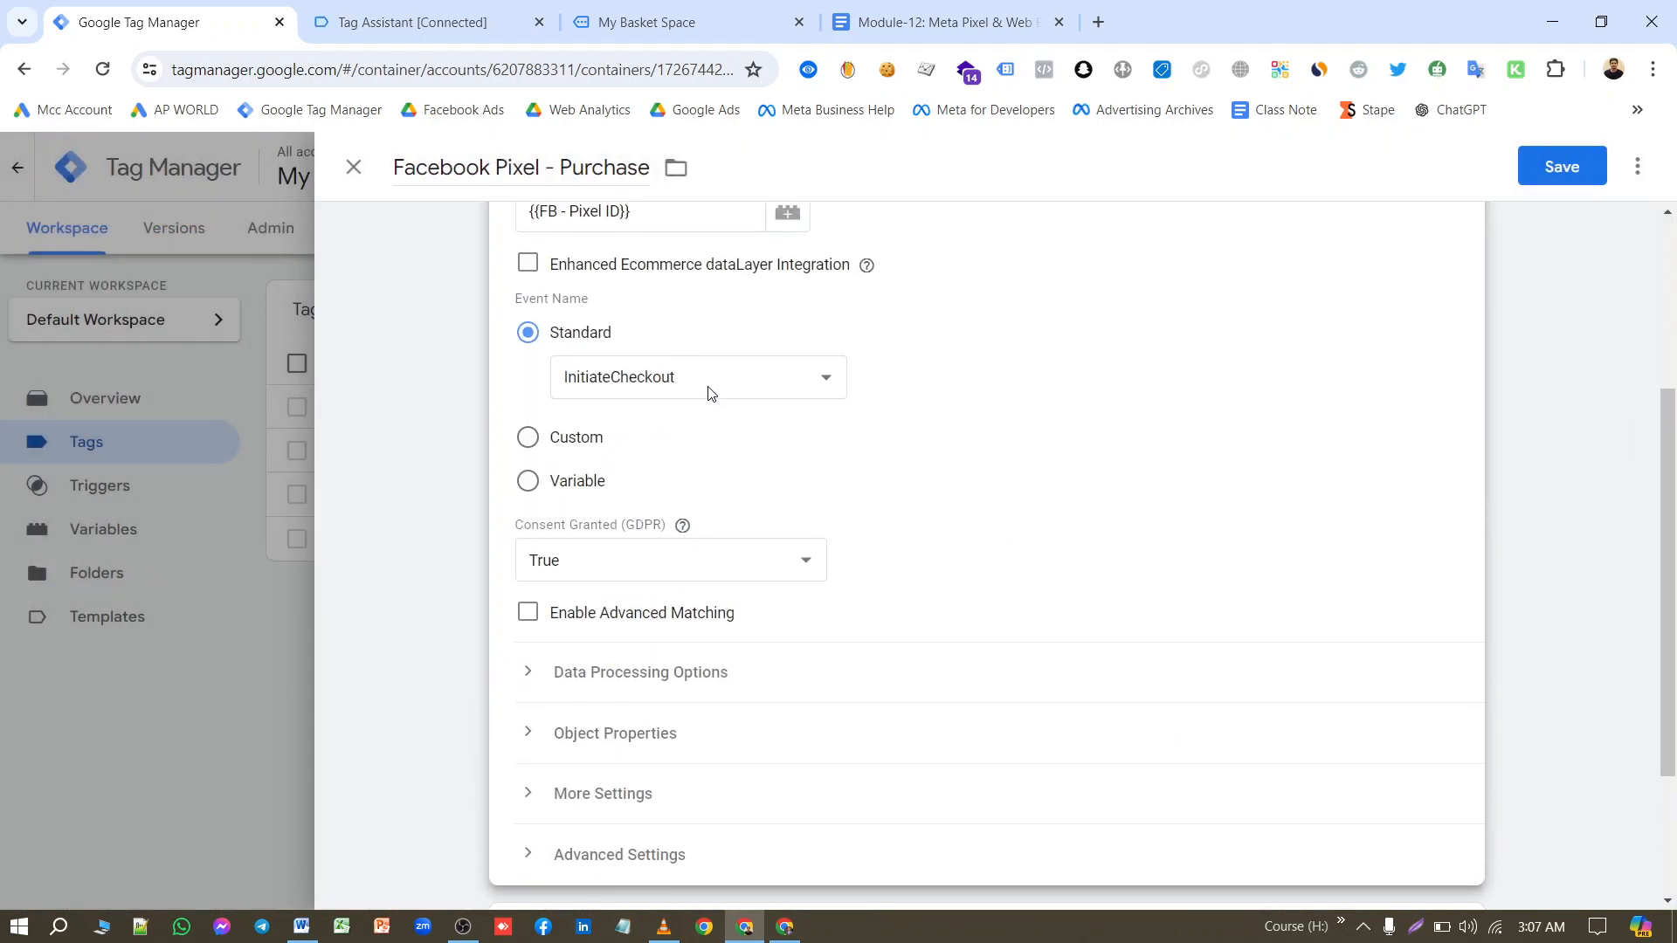
{"action": "left_click", "coordinate": [711, 385]}
{"action": "left_click", "coordinate": [662, 631]}
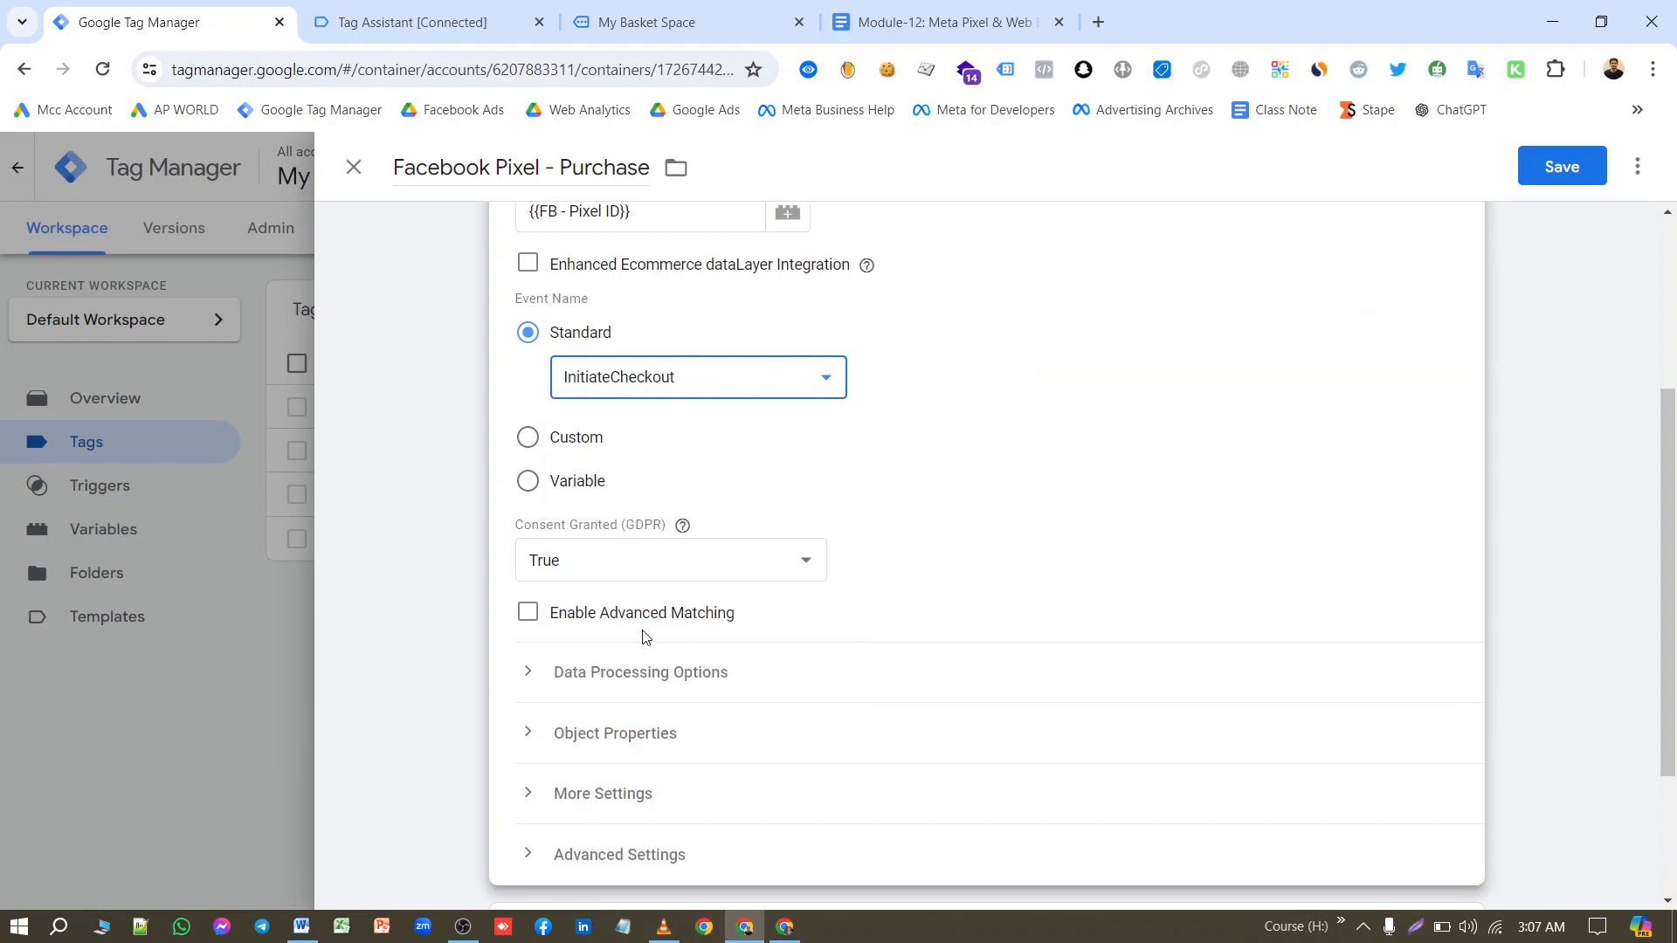
{"action": "scroll", "coordinate": [694, 581], "scroll_direction": "down", "scroll_amount": 1}
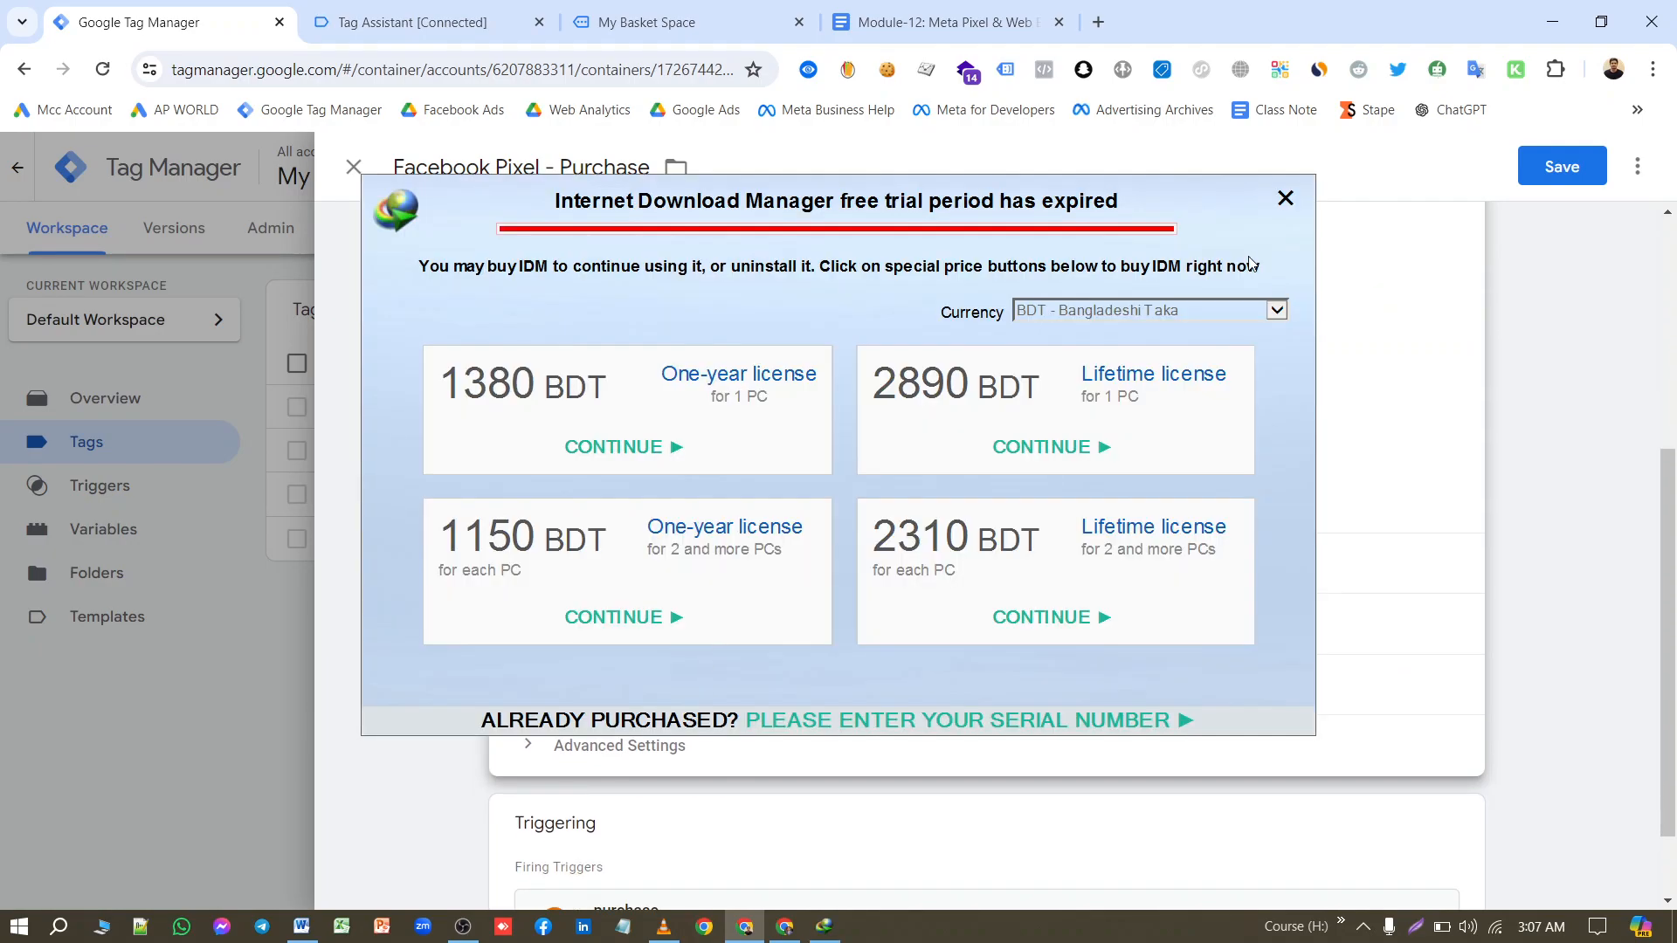
{"action": "left_click", "coordinate": [1283, 195]}
Step: Add an object property named order_id to the Purchase tag, following the Purchase event parameters in the Module-12 document
{"action": "left_click", "coordinate": [673, 634]}
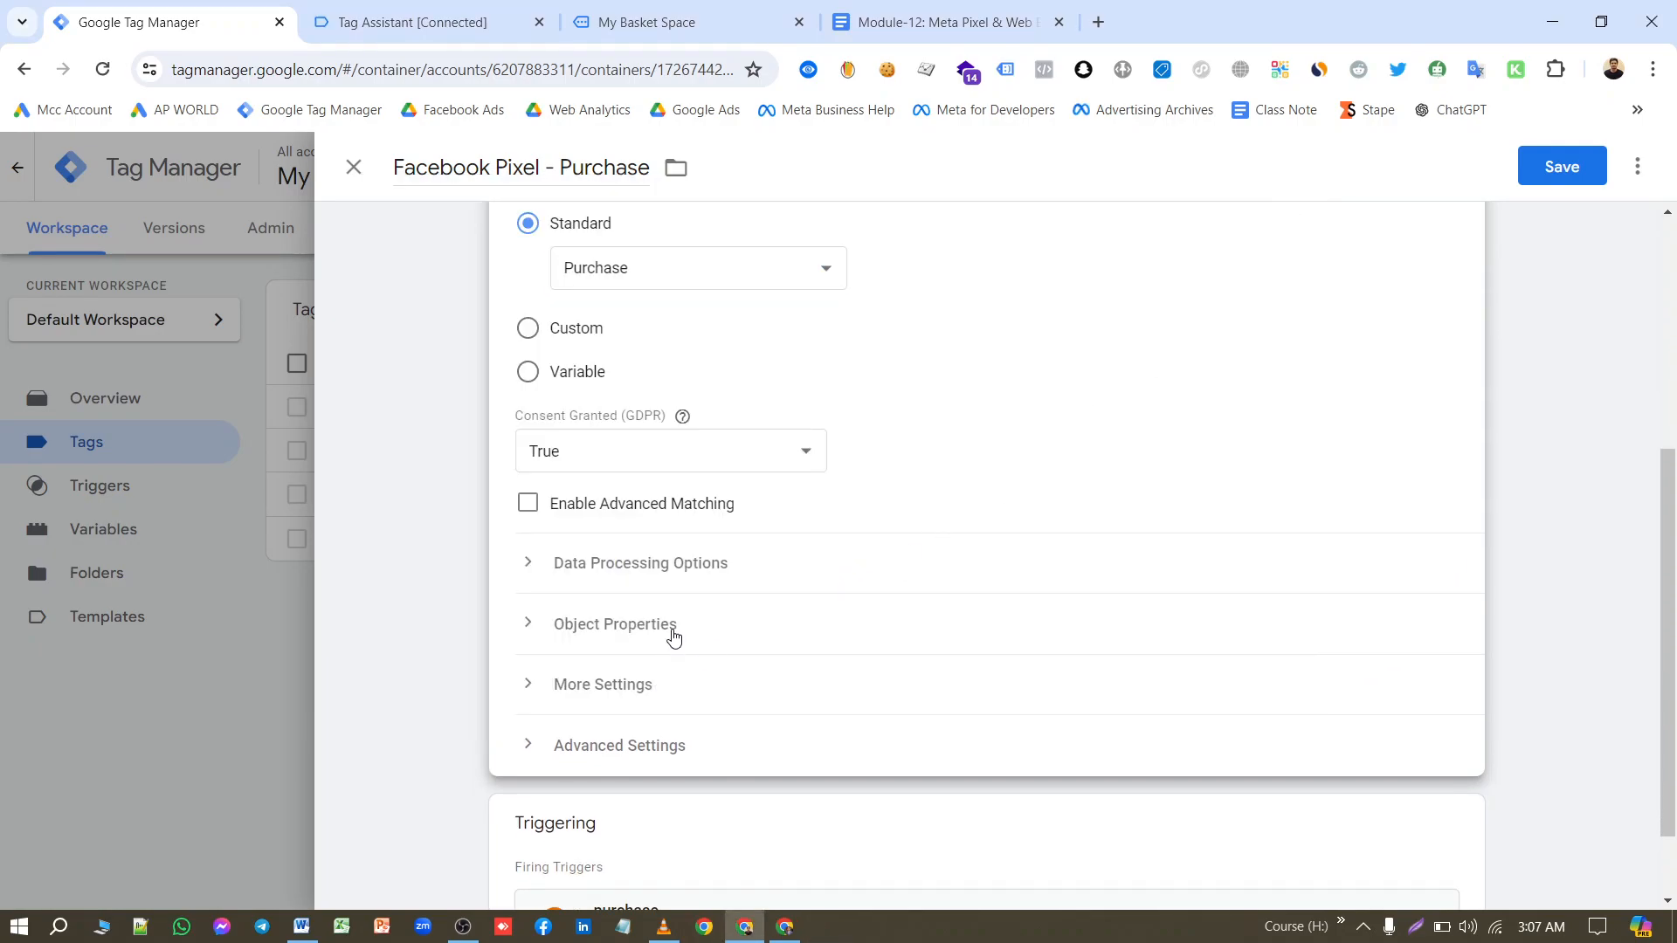
{"action": "scroll", "coordinate": [750, 554], "scroll_direction": "down", "scroll_amount": 2}
{"action": "scroll", "coordinate": [749, 554], "scroll_direction": "down", "scroll_amount": 2}
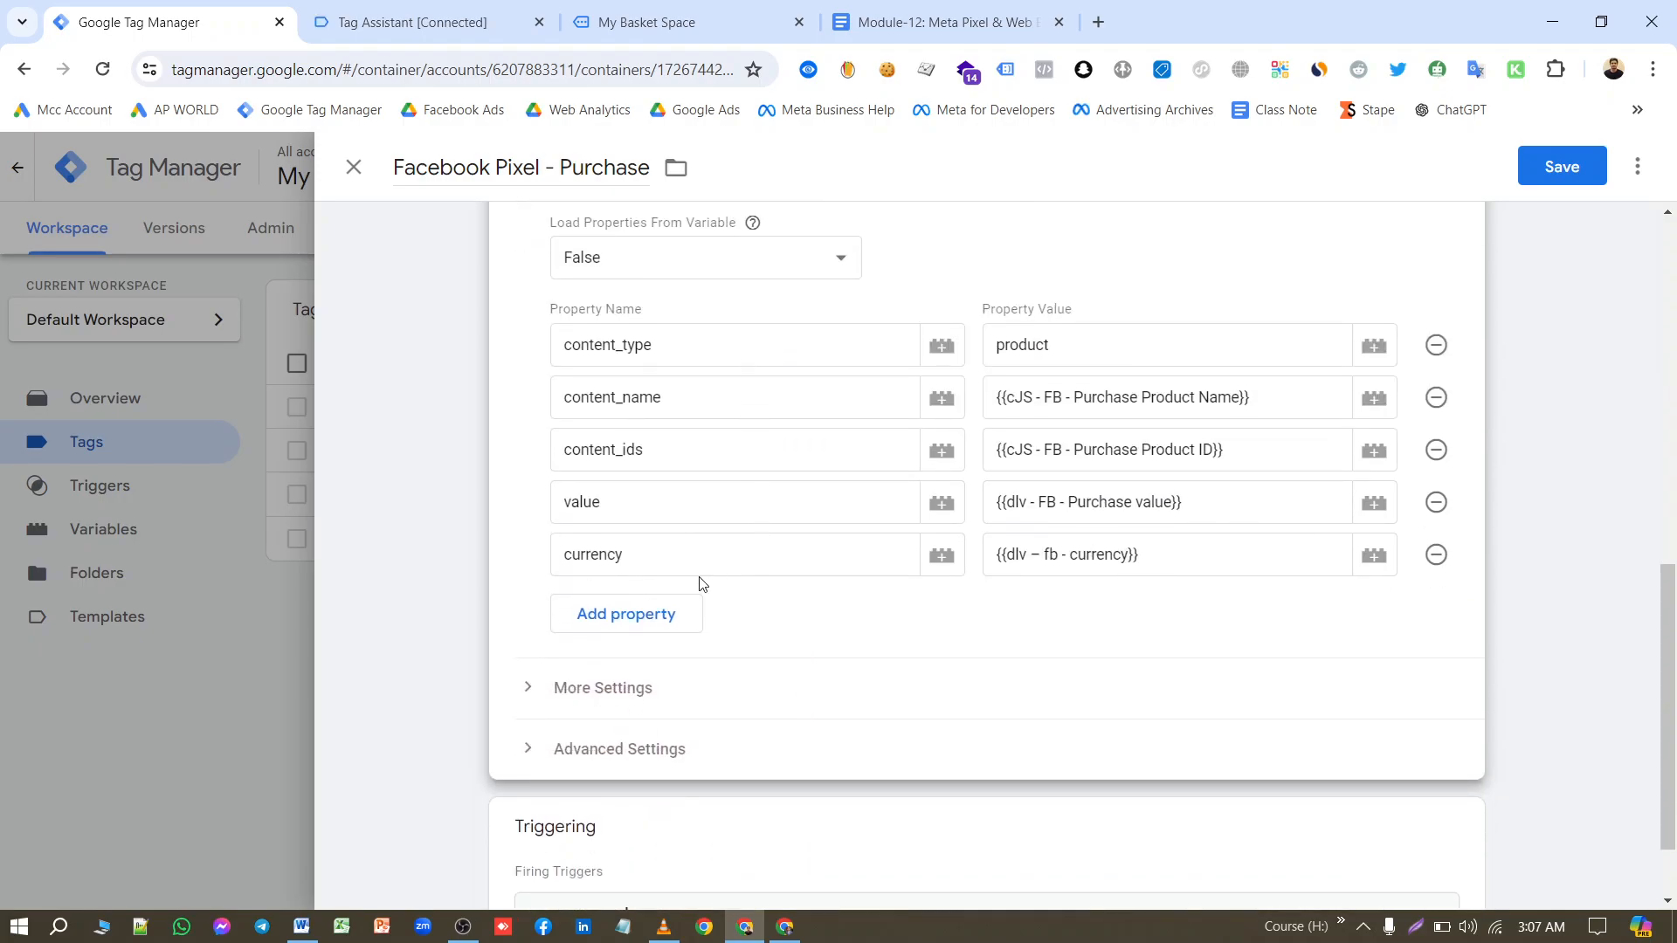
{"action": "left_click", "coordinate": [625, 614]}
{"action": "left_click", "coordinate": [621, 606]}
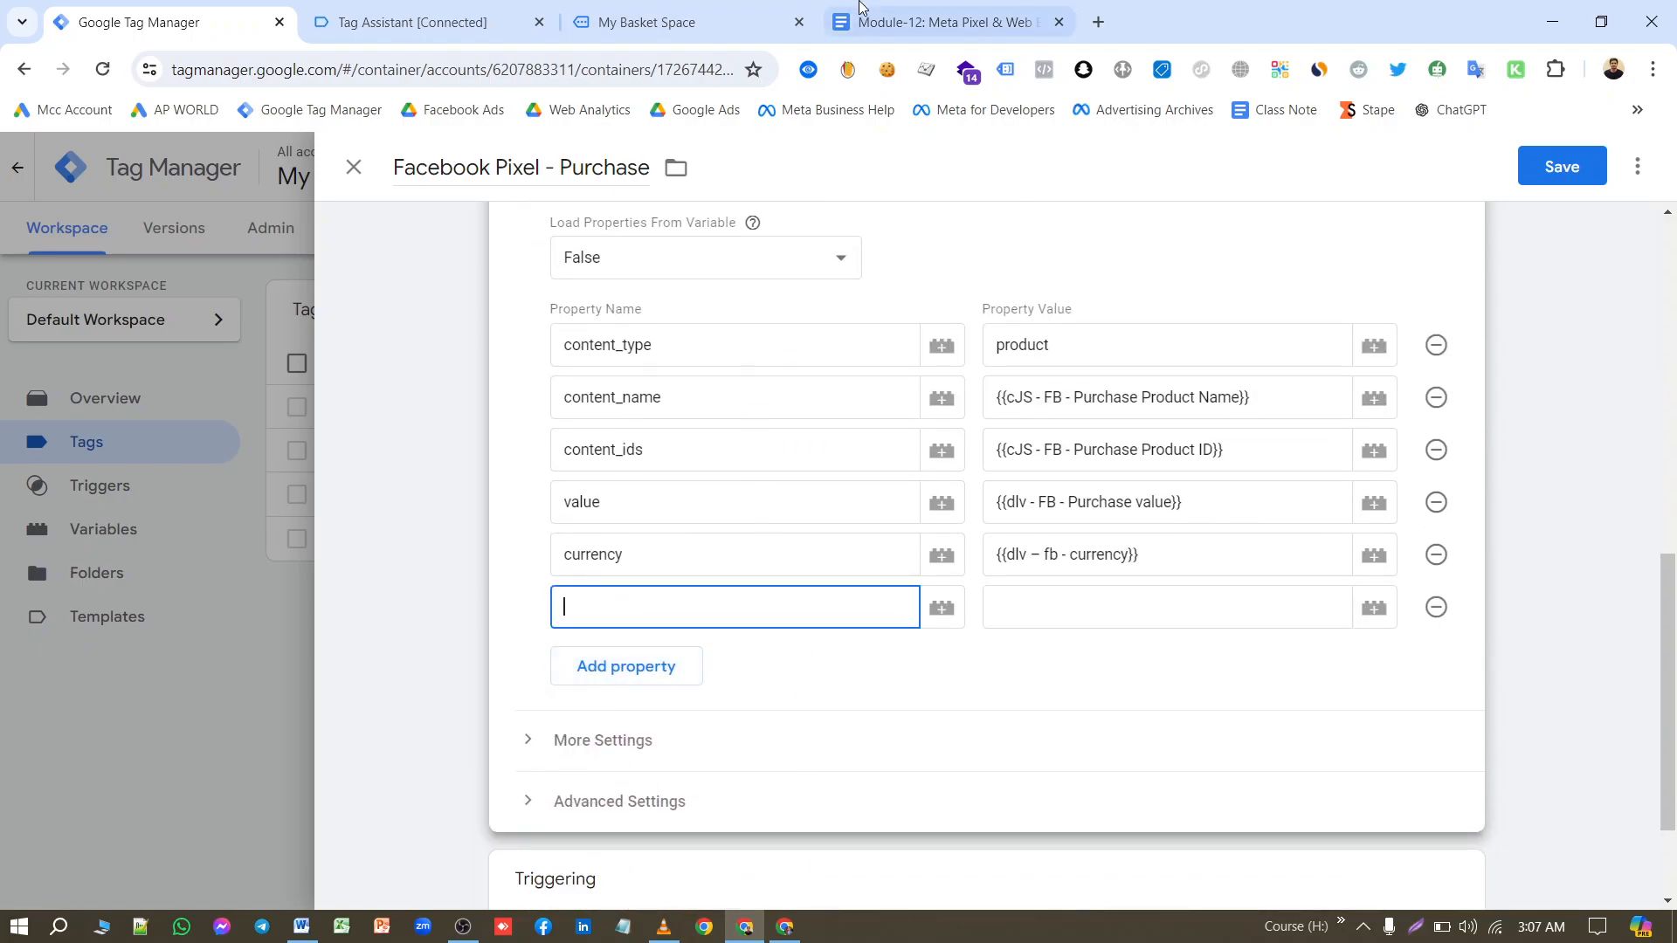
{"action": "left_click", "coordinate": [930, 23]}
{"action": "scroll", "coordinate": [747, 534], "scroll_direction": "up", "scroll_amount": 9}
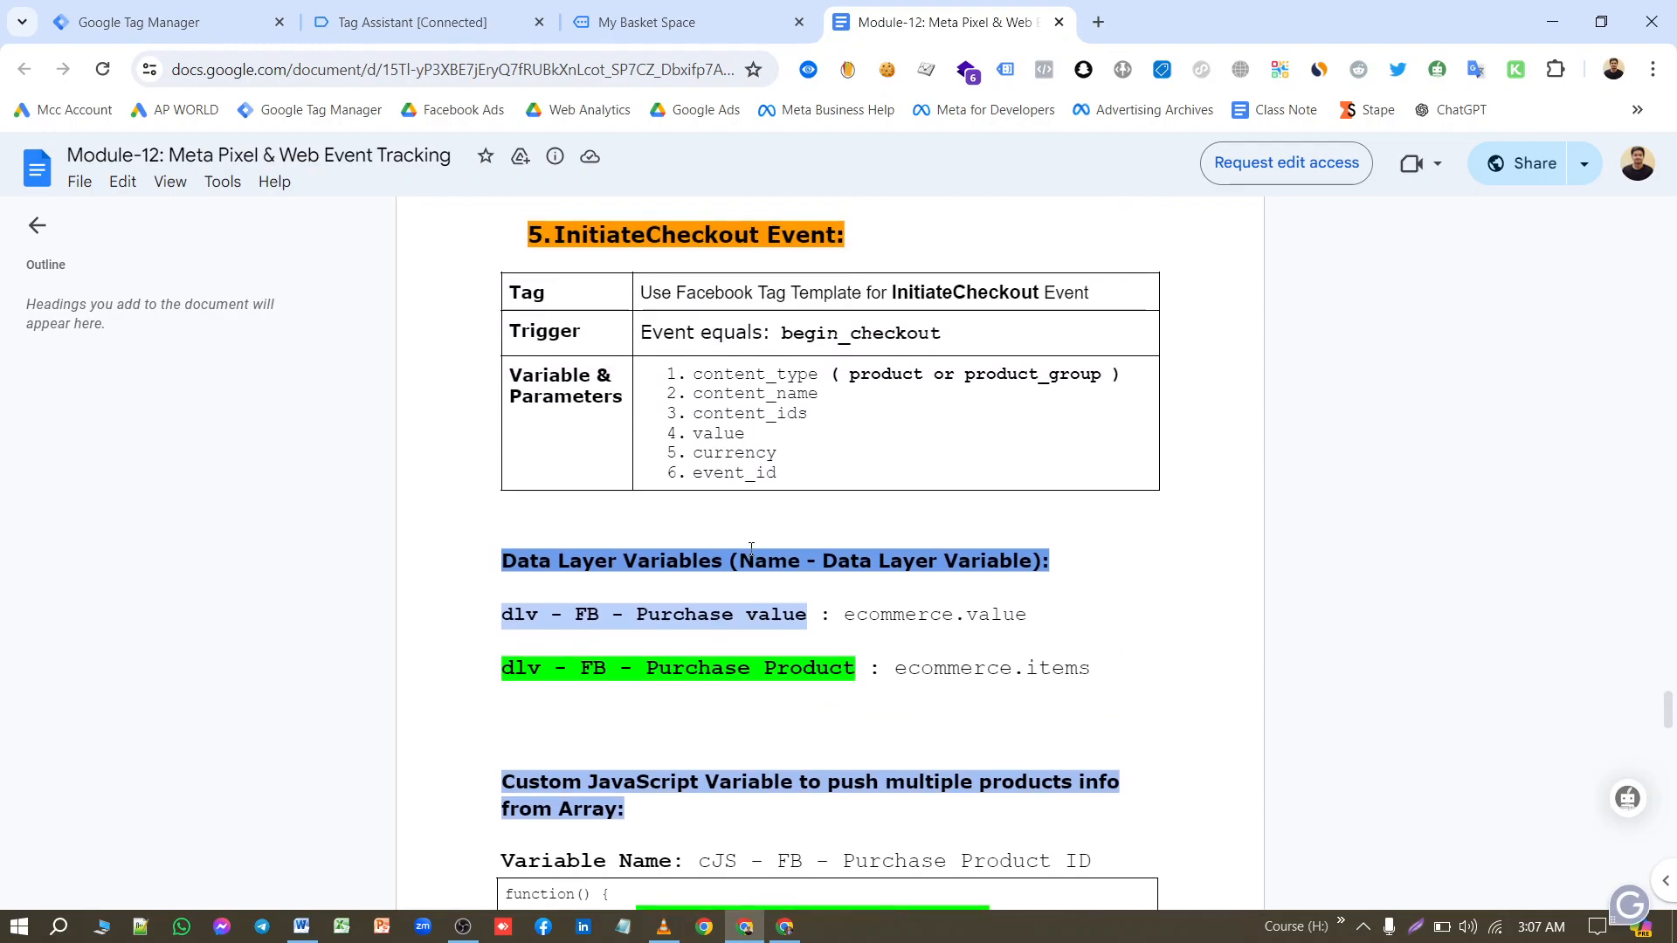
{"action": "scroll", "coordinate": [742, 524], "scroll_direction": "up", "scroll_amount": 15}
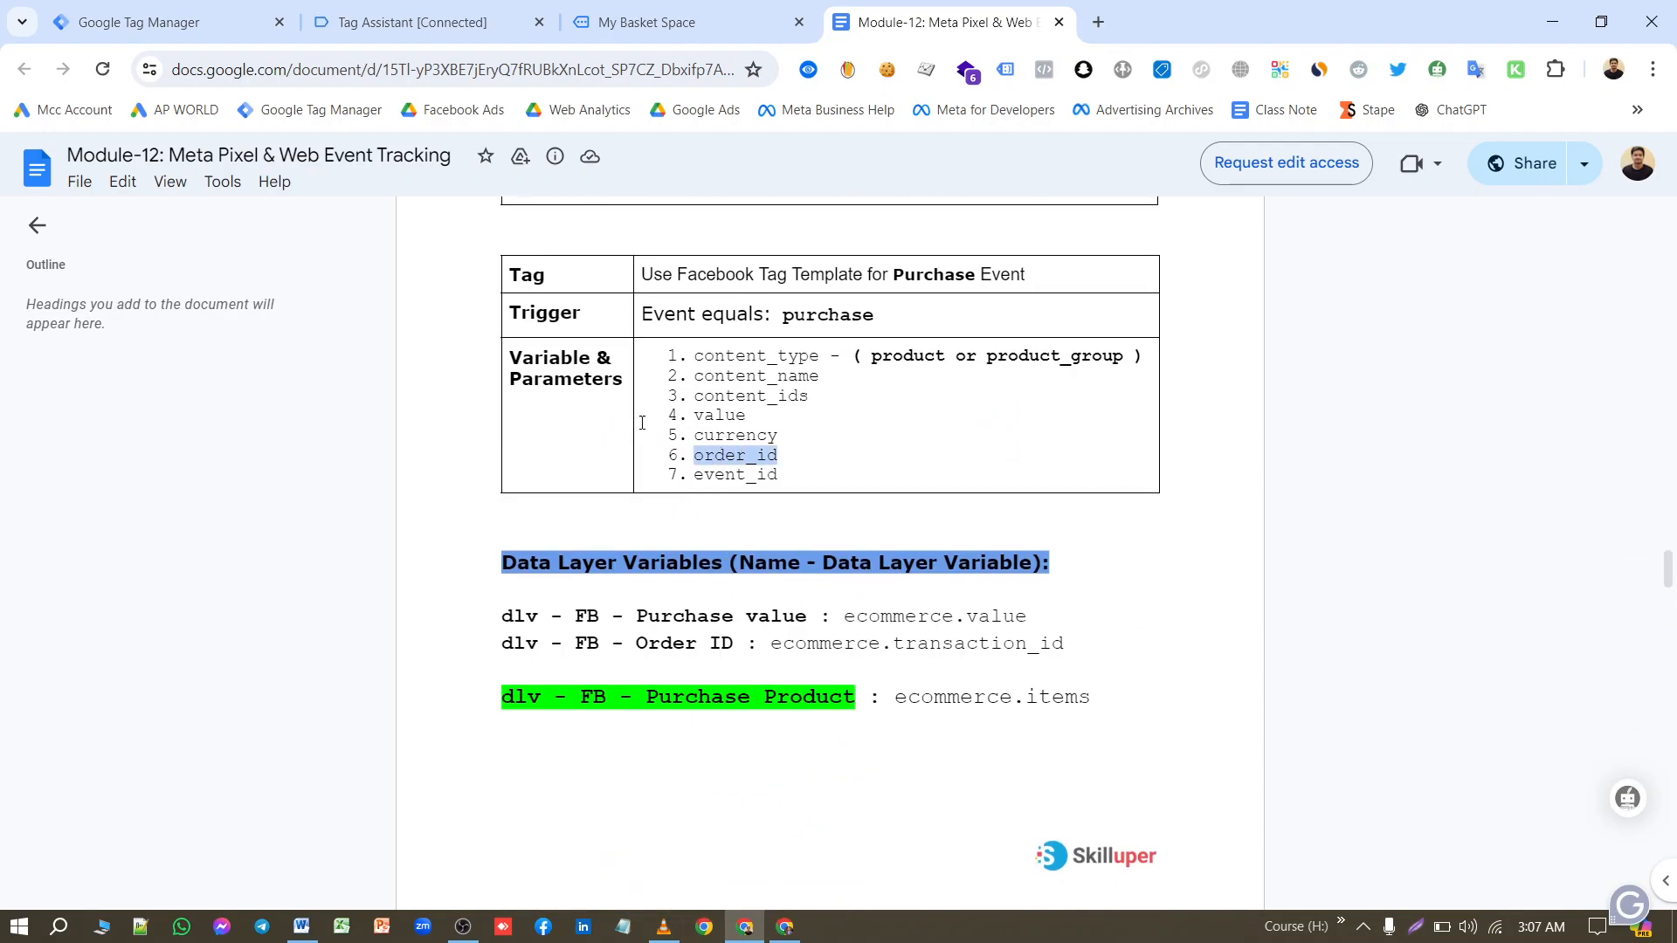
{"action": "left_click", "coordinate": [140, 21]}
{"action": "type", "text": "order_id"}
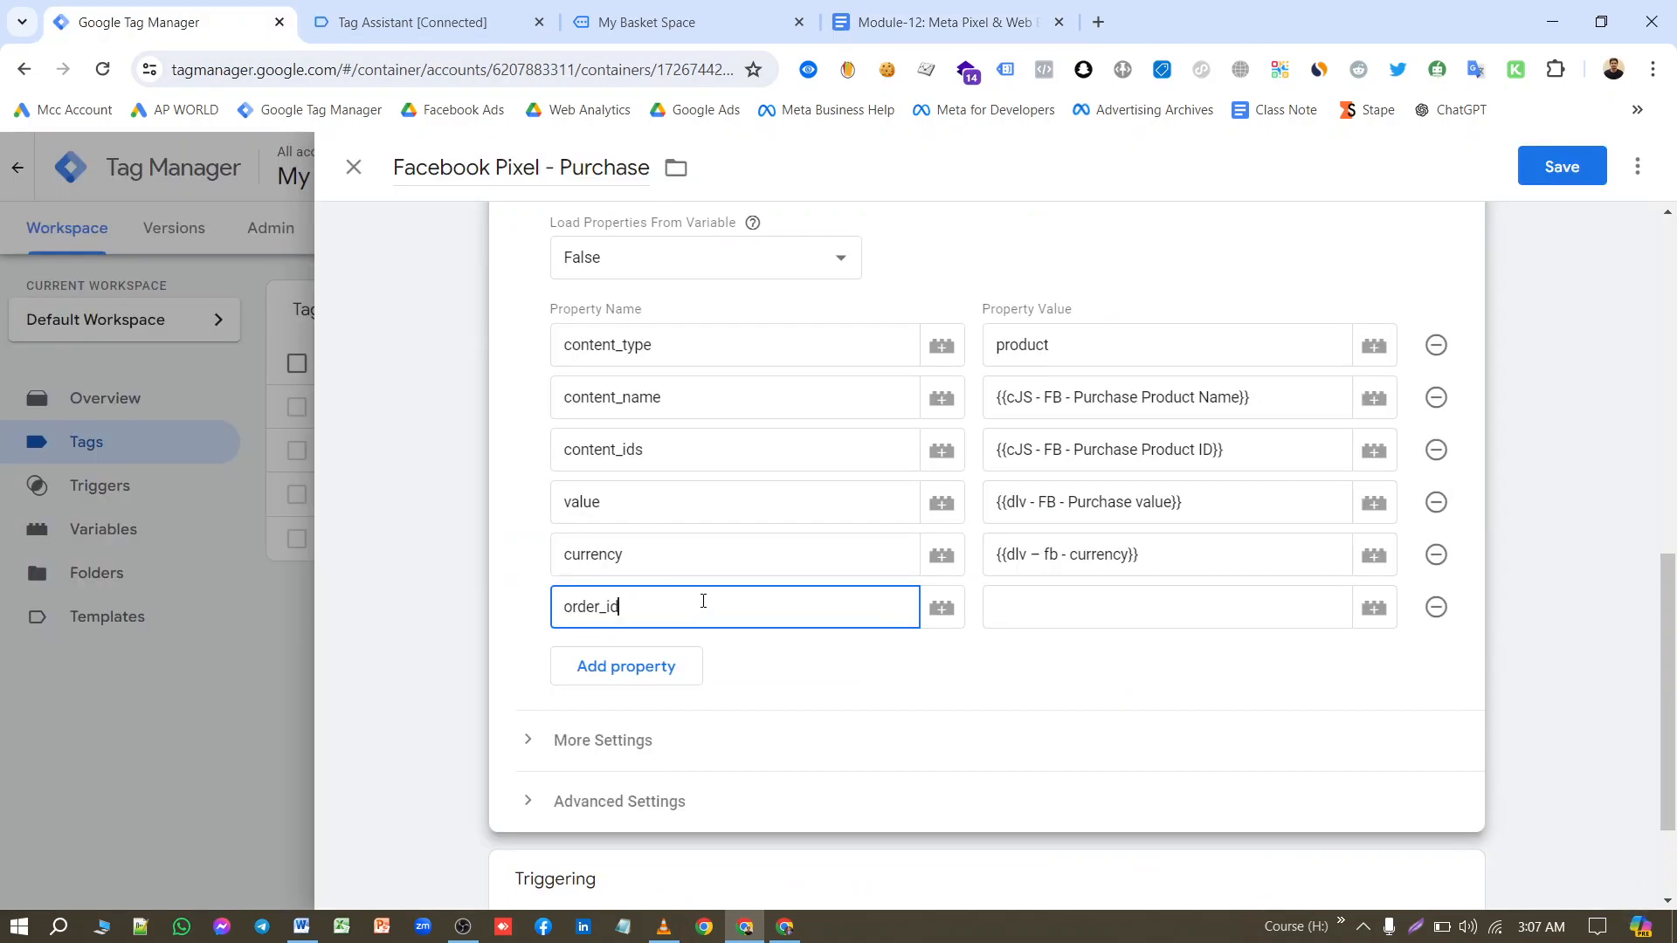
Step: Copy the order ID variable name from the Module-12 document and set the order_id property value to {{dlv - FB - Order ID}}
{"action": "left_click", "coordinate": [926, 25]}
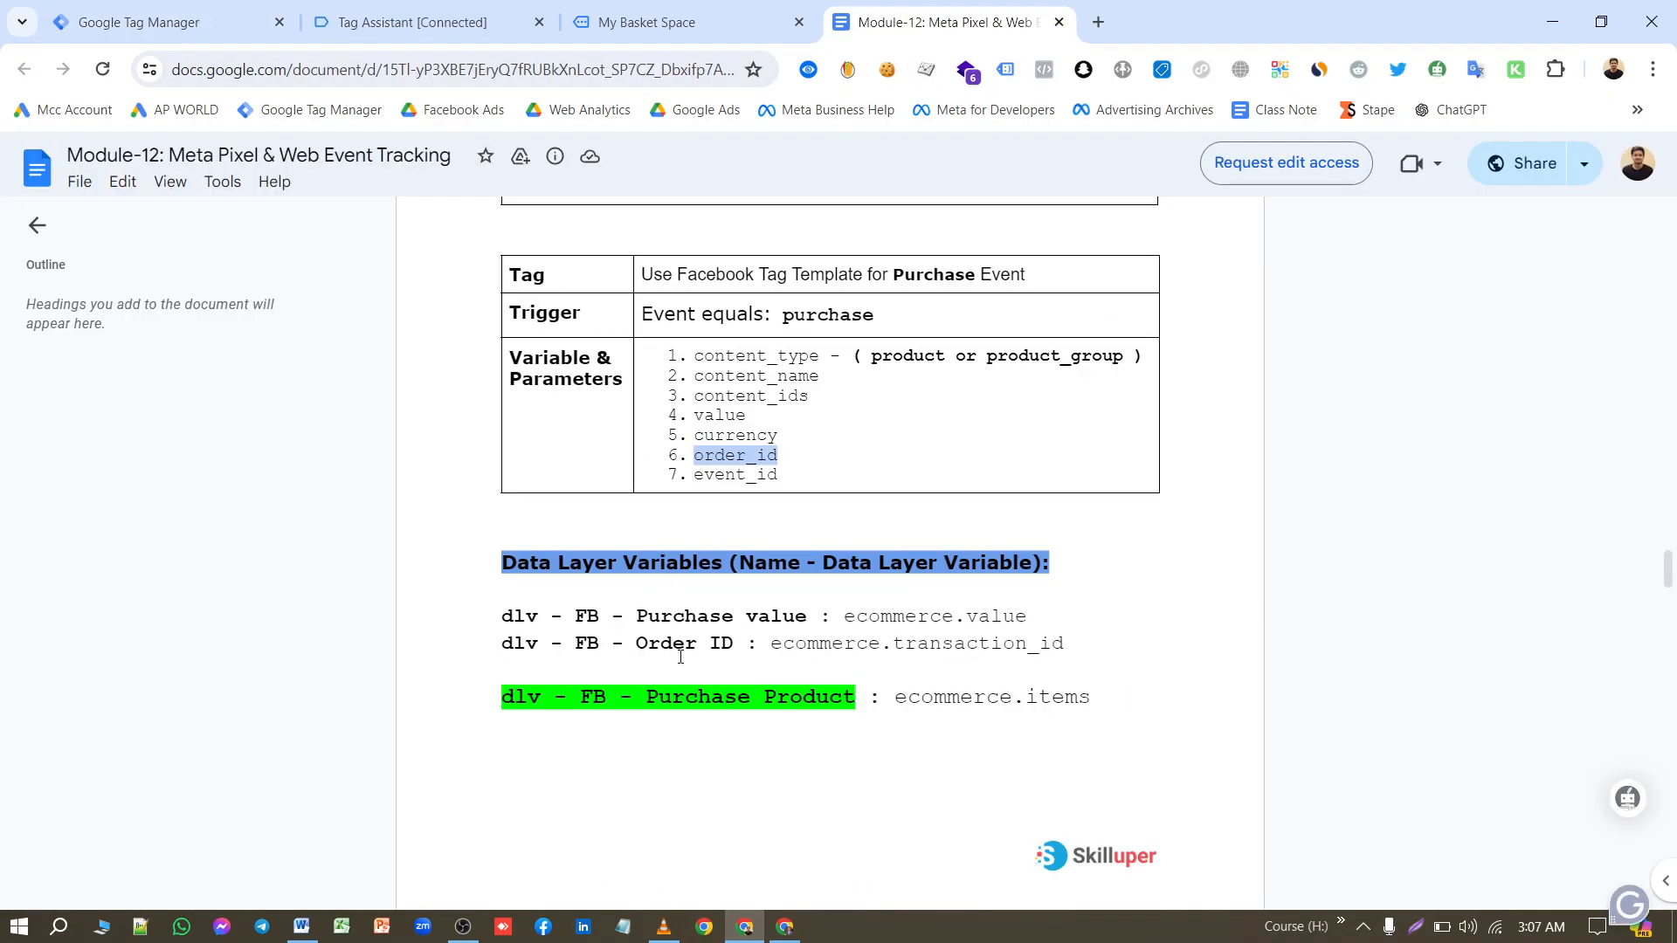
{"action": "left_click_drag", "start_coordinate": [733, 636], "coordinate": [505, 645]}
{"action": "key", "text": "ctrl+c"}
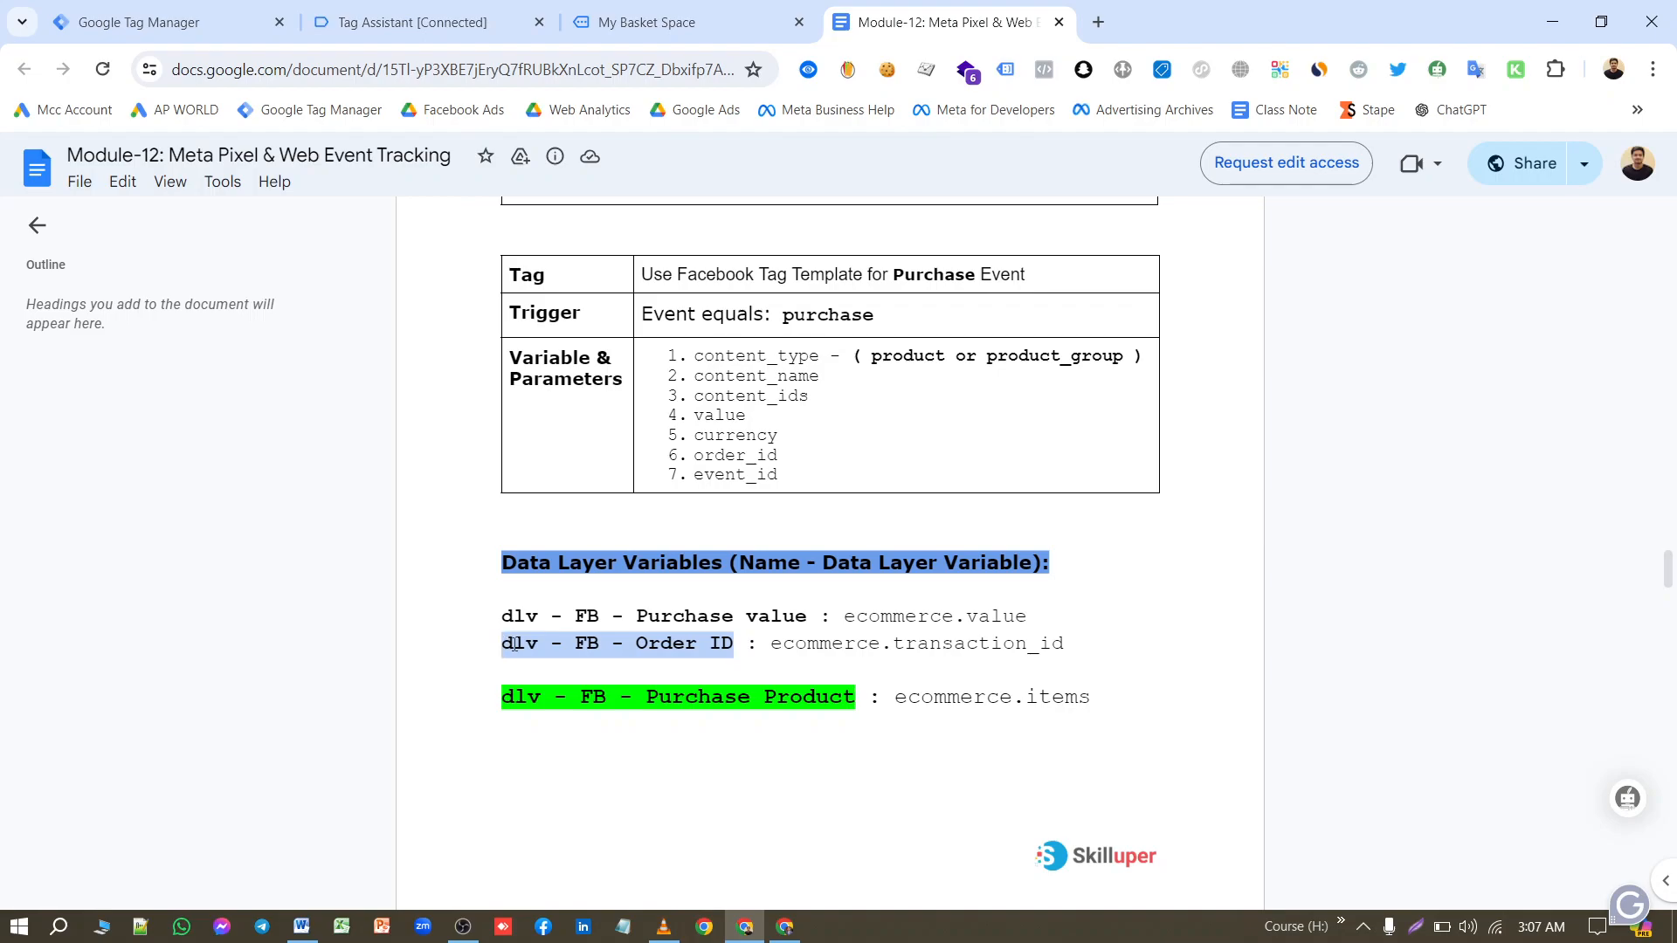
{"action": "left_click", "coordinate": [175, 23]}
{"action": "left_click", "coordinate": [1027, 559]}
{"action": "left_click", "coordinate": [1037, 615]}
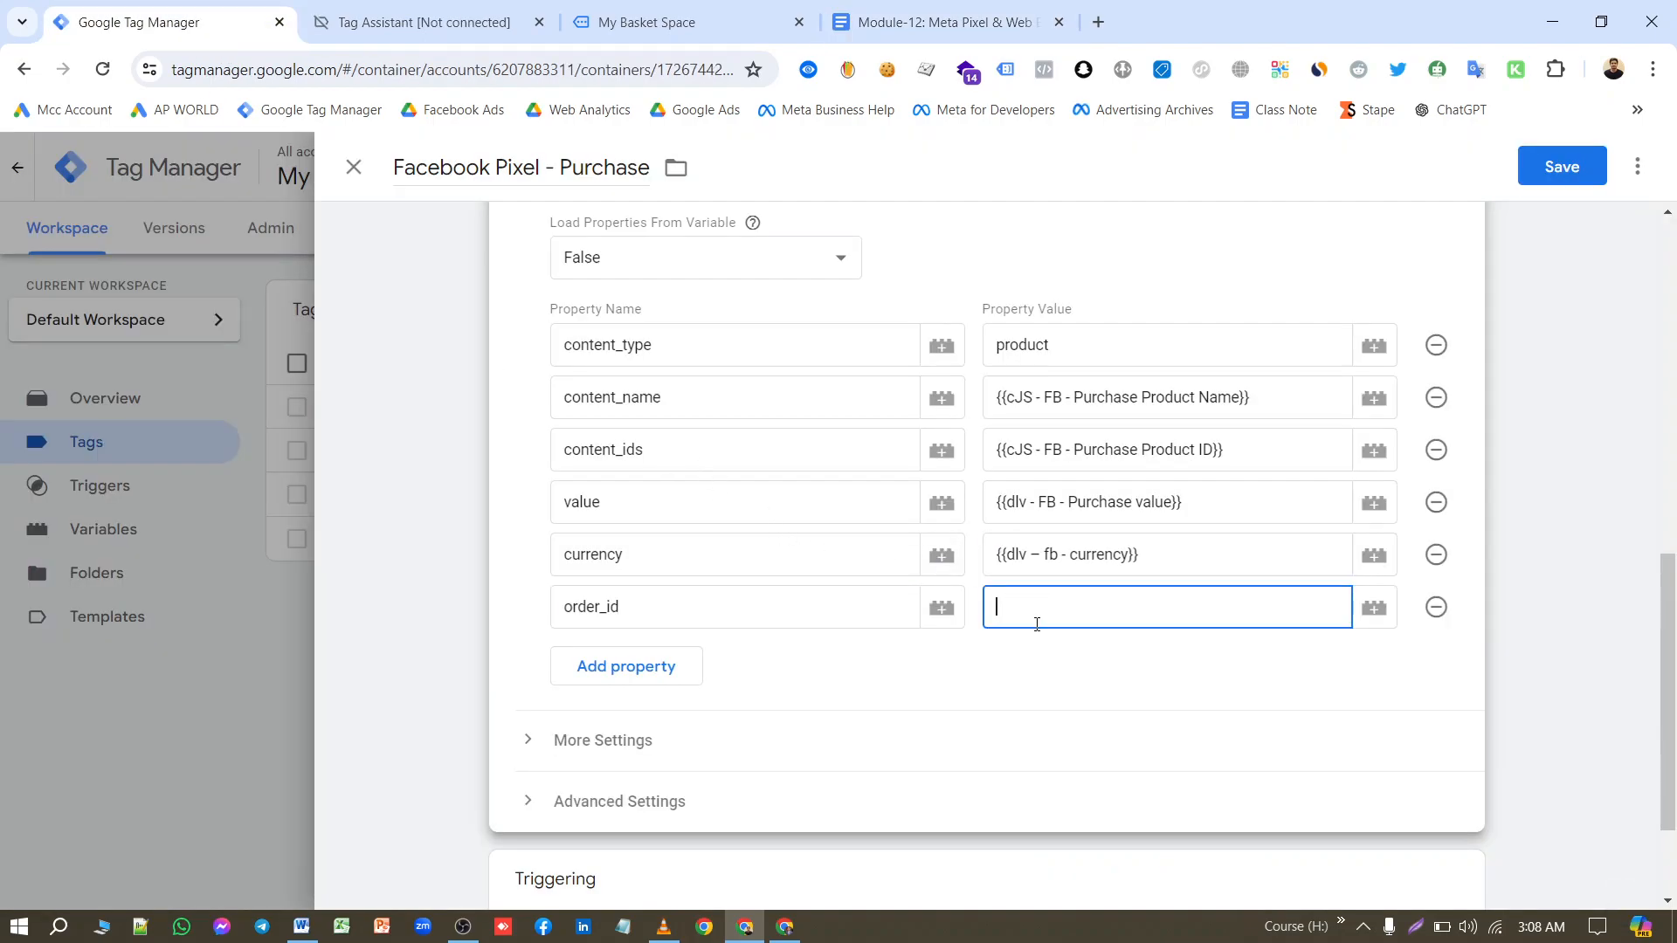
{"action": "type", "text": "{{"}
{"action": "key", "text": "ctrl+v"}
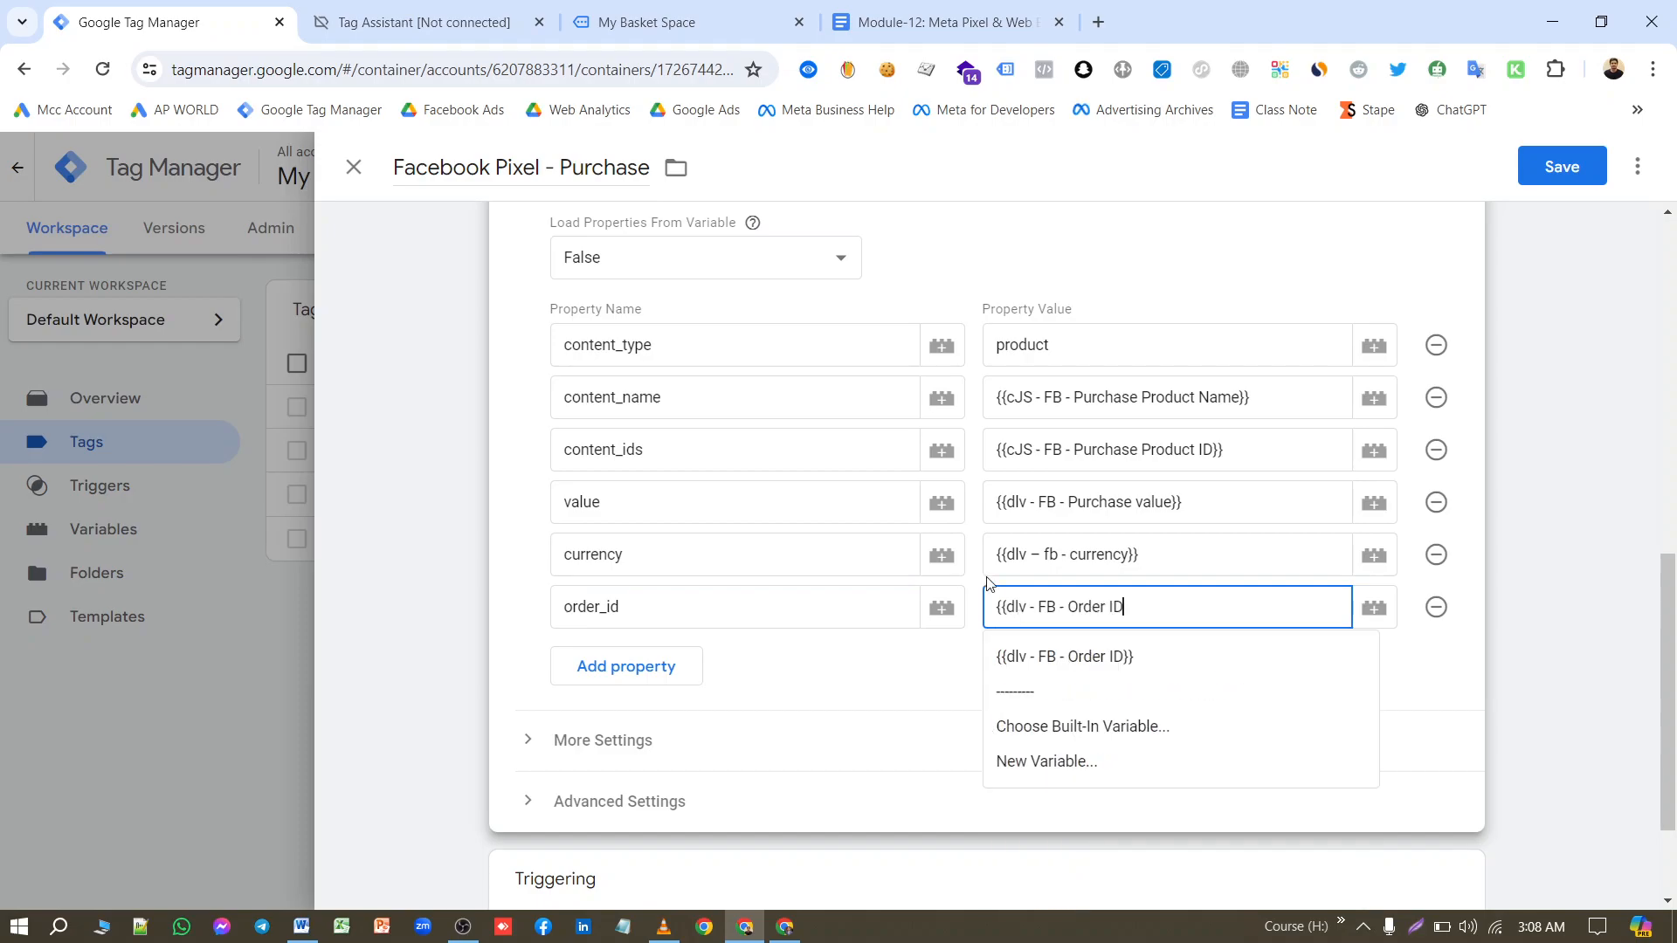
{"action": "left_click", "coordinate": [1122, 663]}
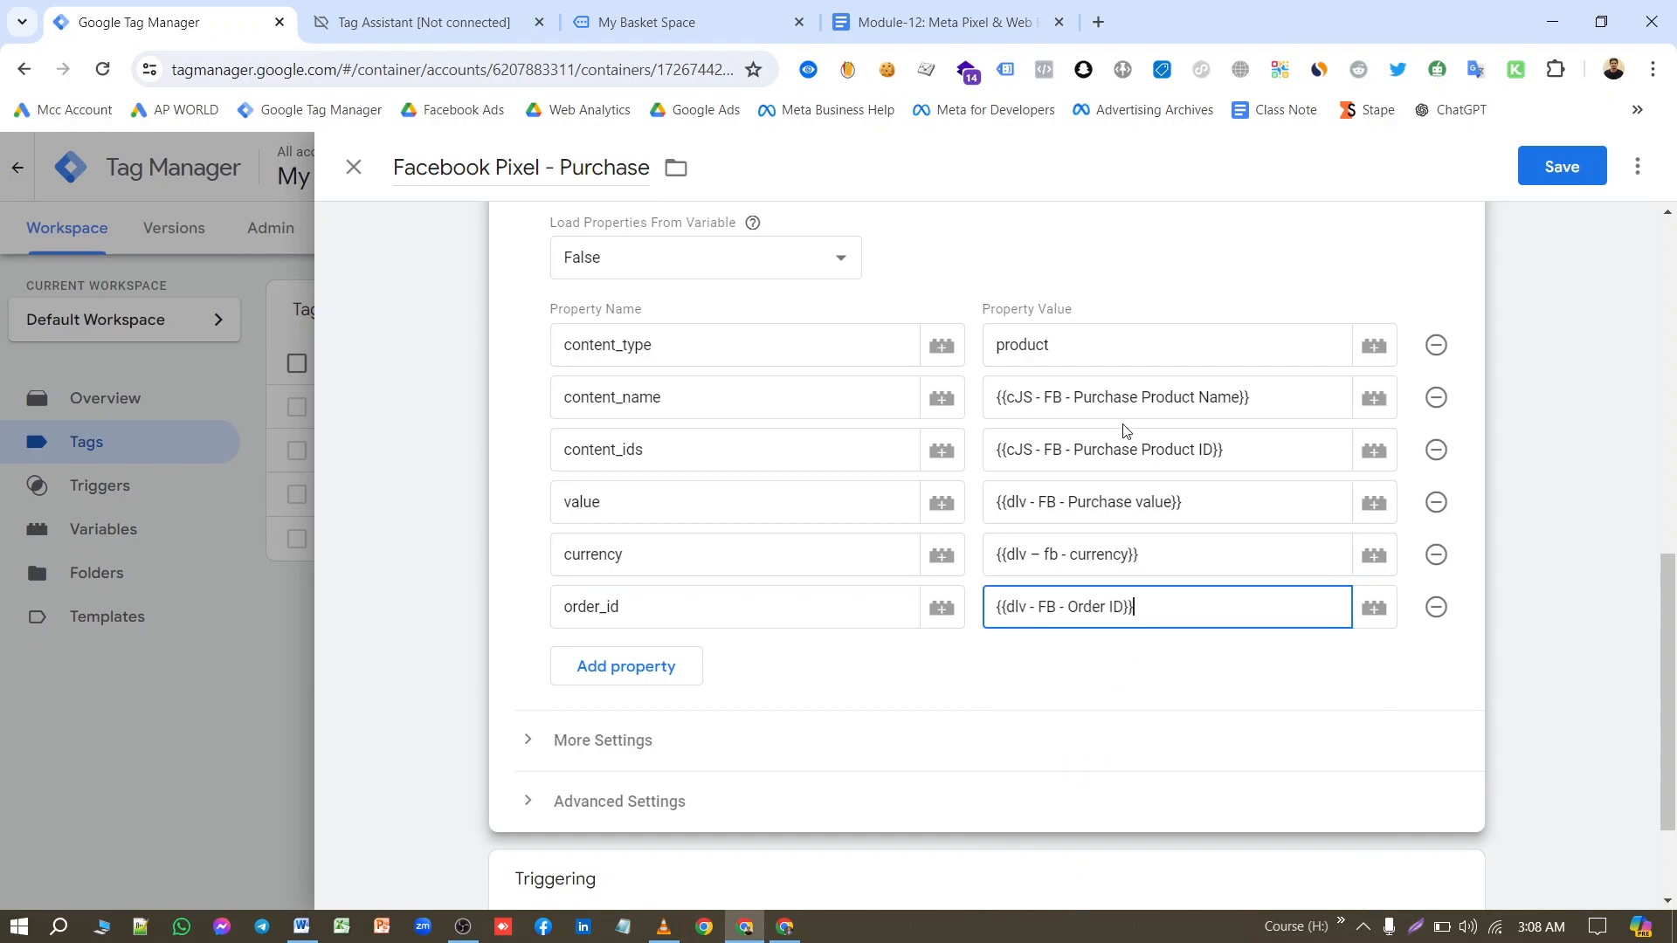
Step: Save the Facebook Pixel - Purchase tag and start preview mode for the My Basket Space - Web container
{"action": "scroll", "coordinate": [1126, 432], "scroll_direction": "up", "scroll_amount": 9}
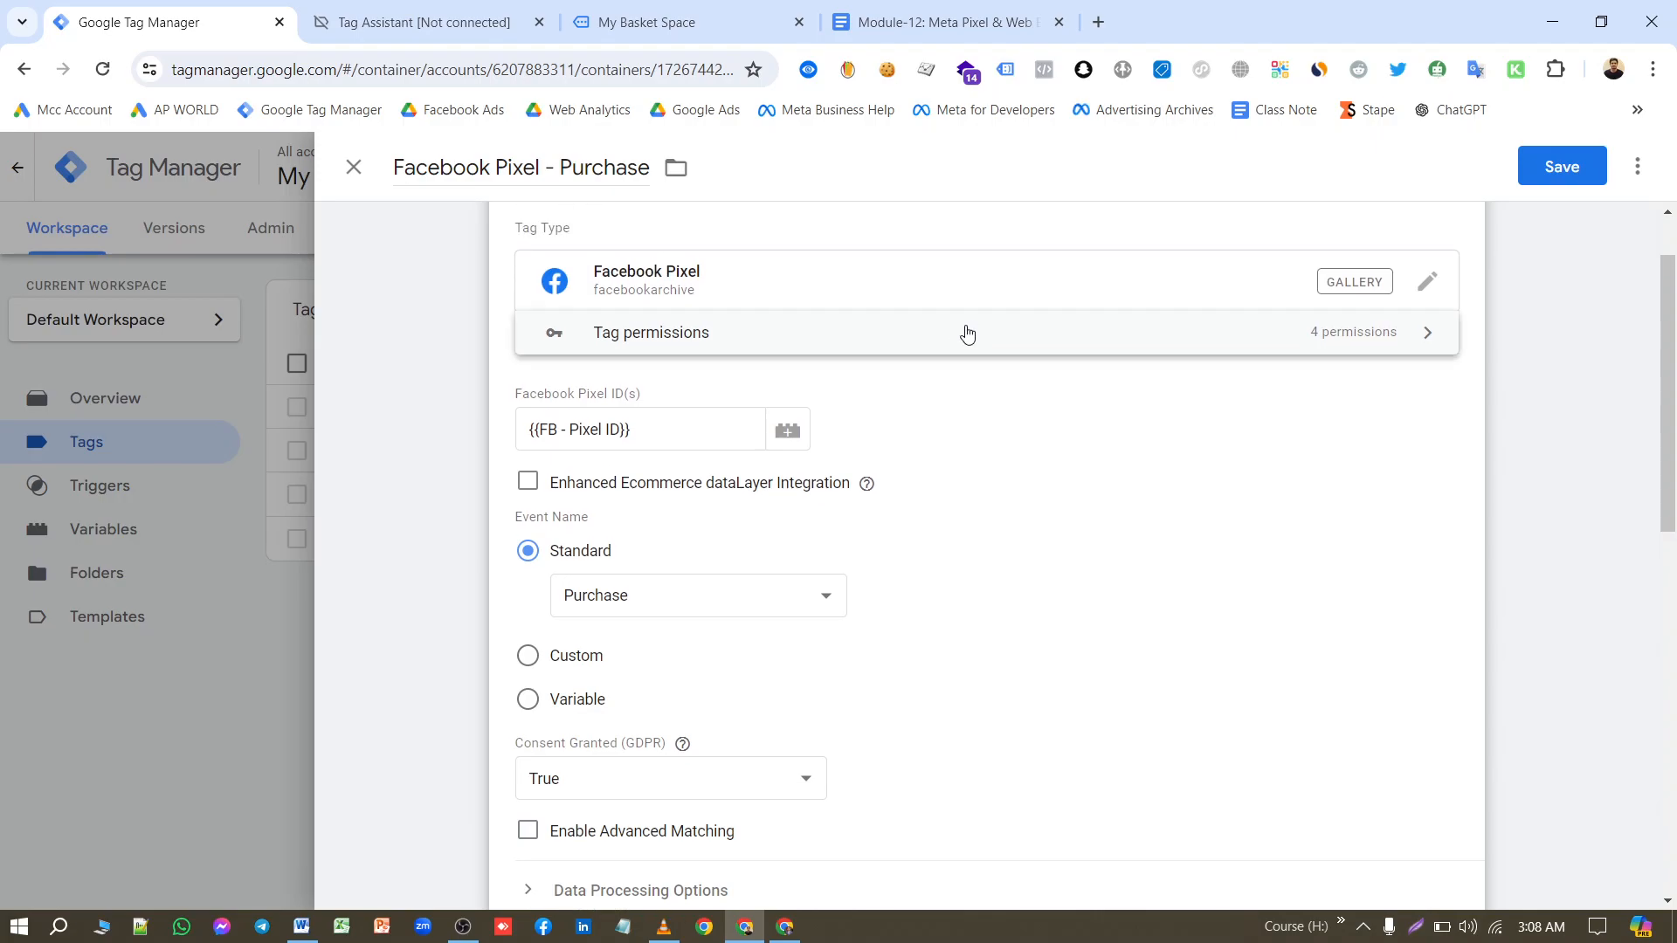
{"action": "left_click", "coordinate": [1563, 167]}
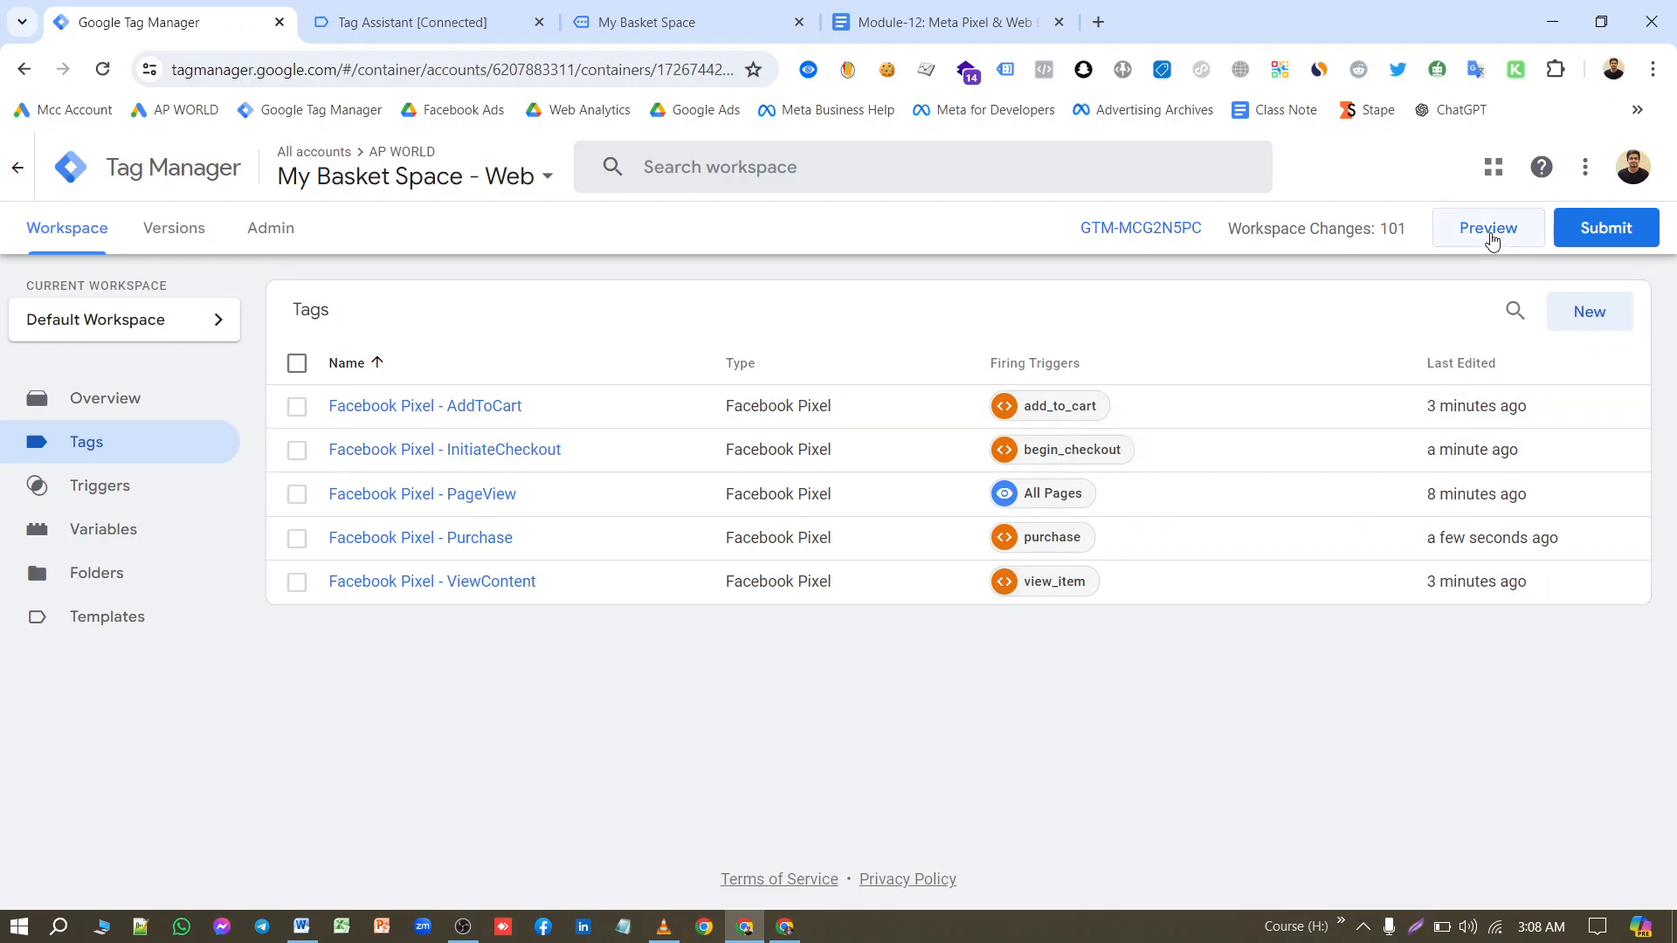
{"action": "left_click", "coordinate": [1486, 231]}
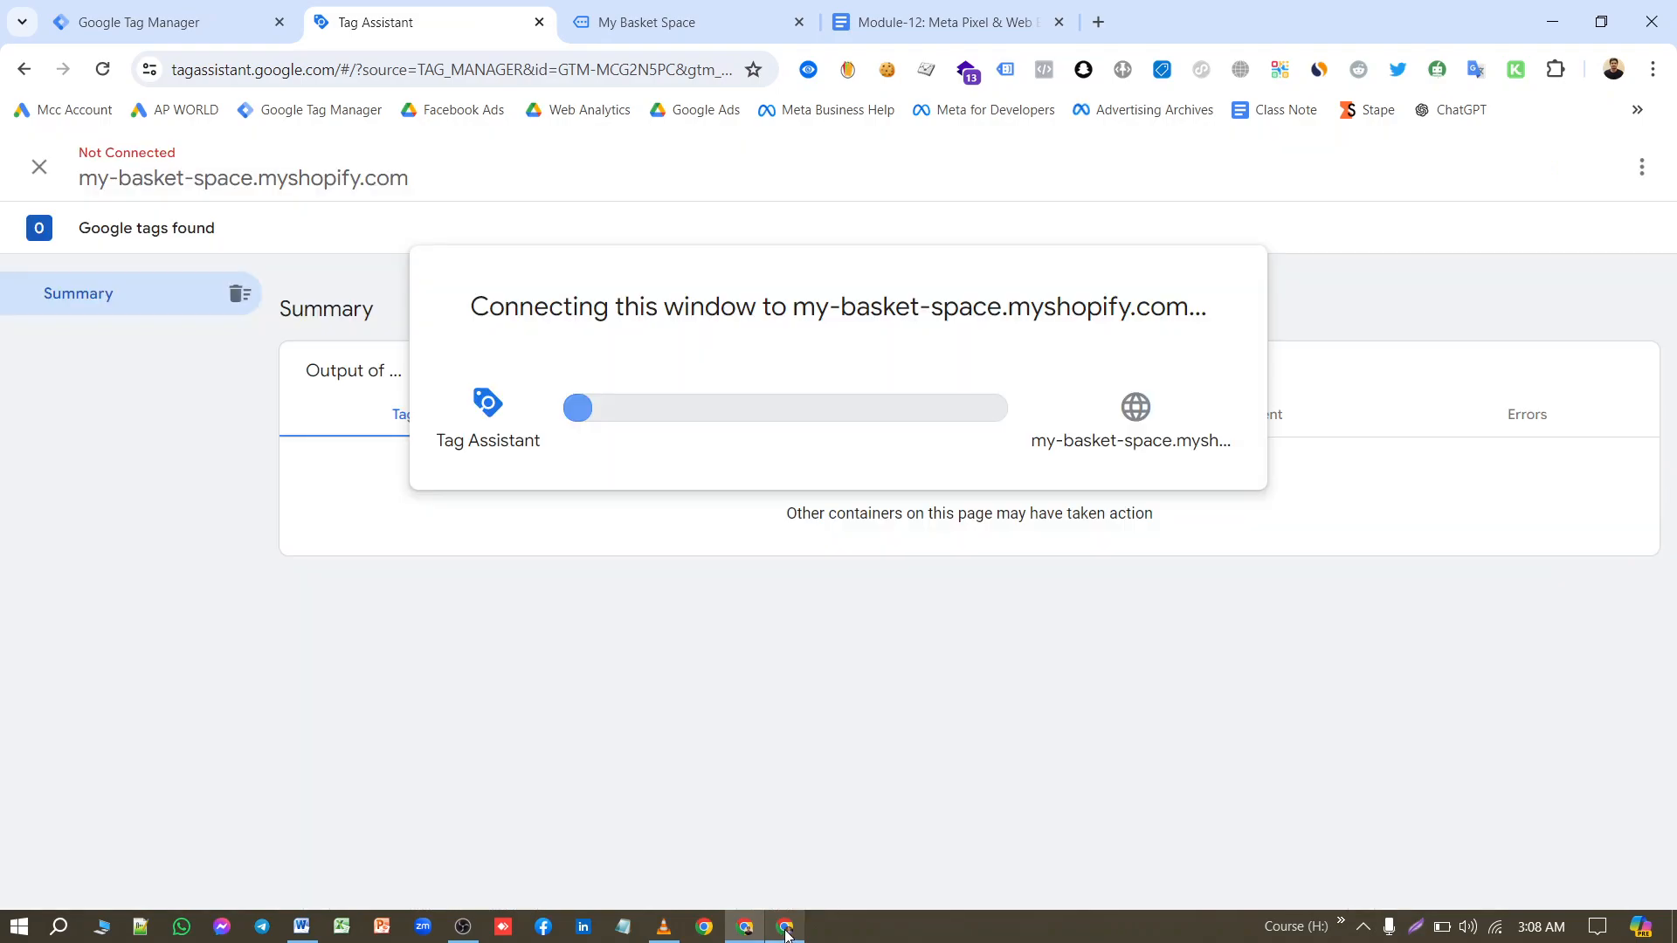
Step: Switch to Meta Events Manager and open the test events of the My Basket Space - Shopify dataset
{"action": "left_click", "coordinate": [784, 927]}
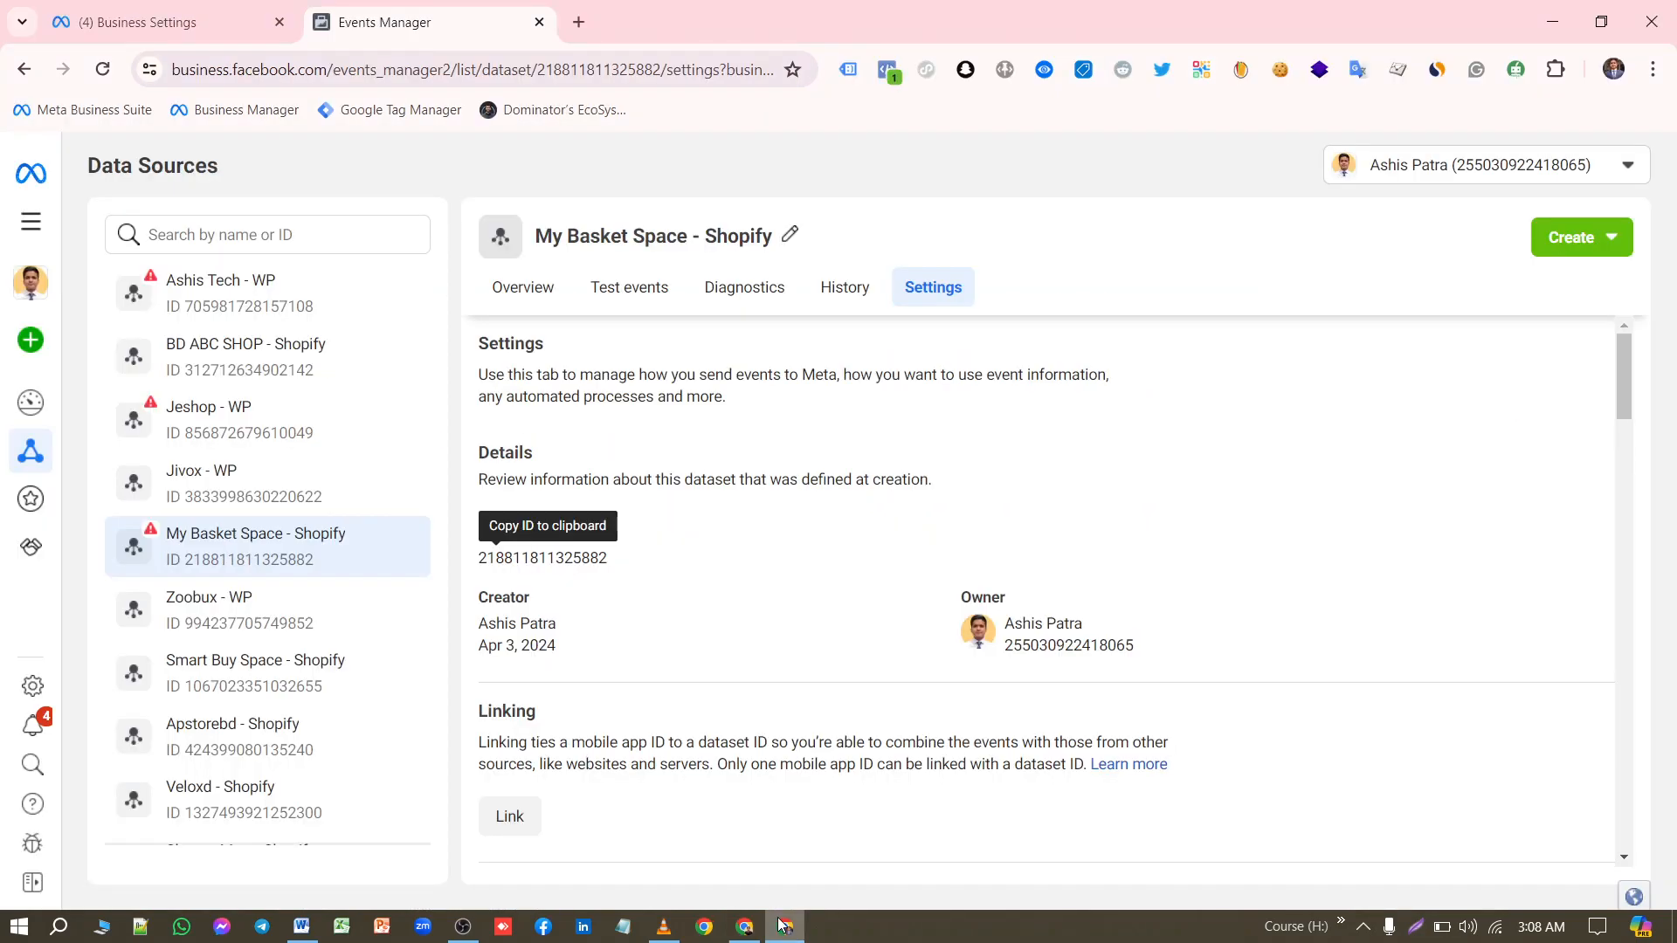
{"action": "scroll", "coordinate": [611, 393], "scroll_direction": "down", "scroll_amount": 6}
{"action": "scroll", "coordinate": [610, 348], "scroll_direction": "up", "scroll_amount": 5}
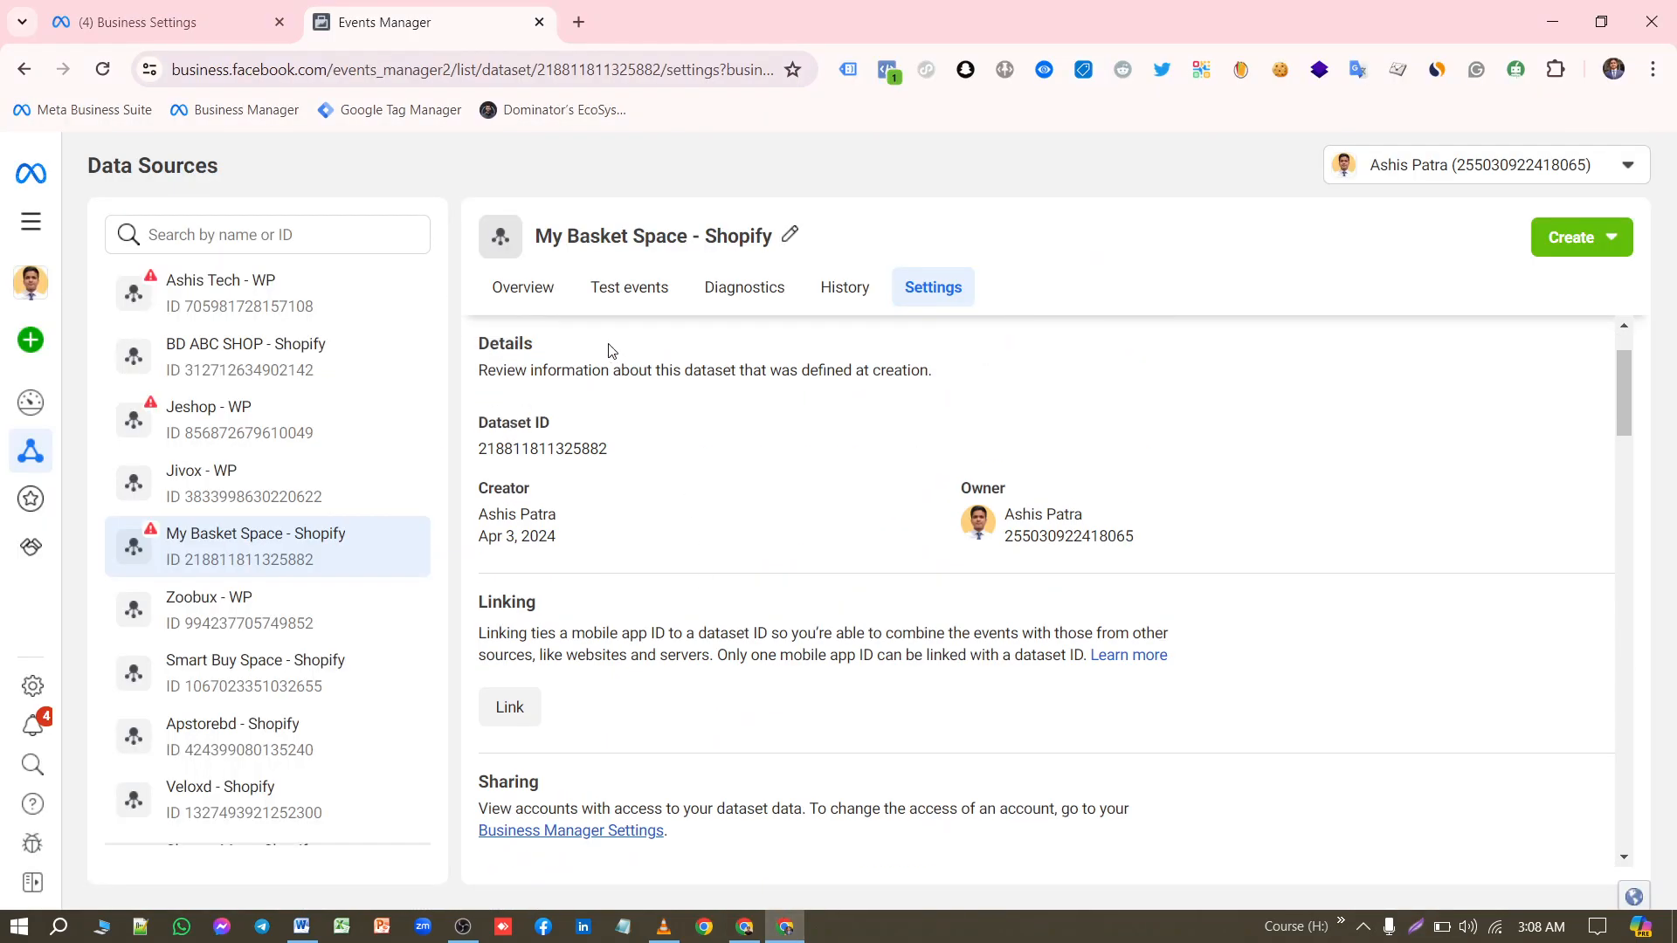
{"action": "left_click", "coordinate": [625, 285]}
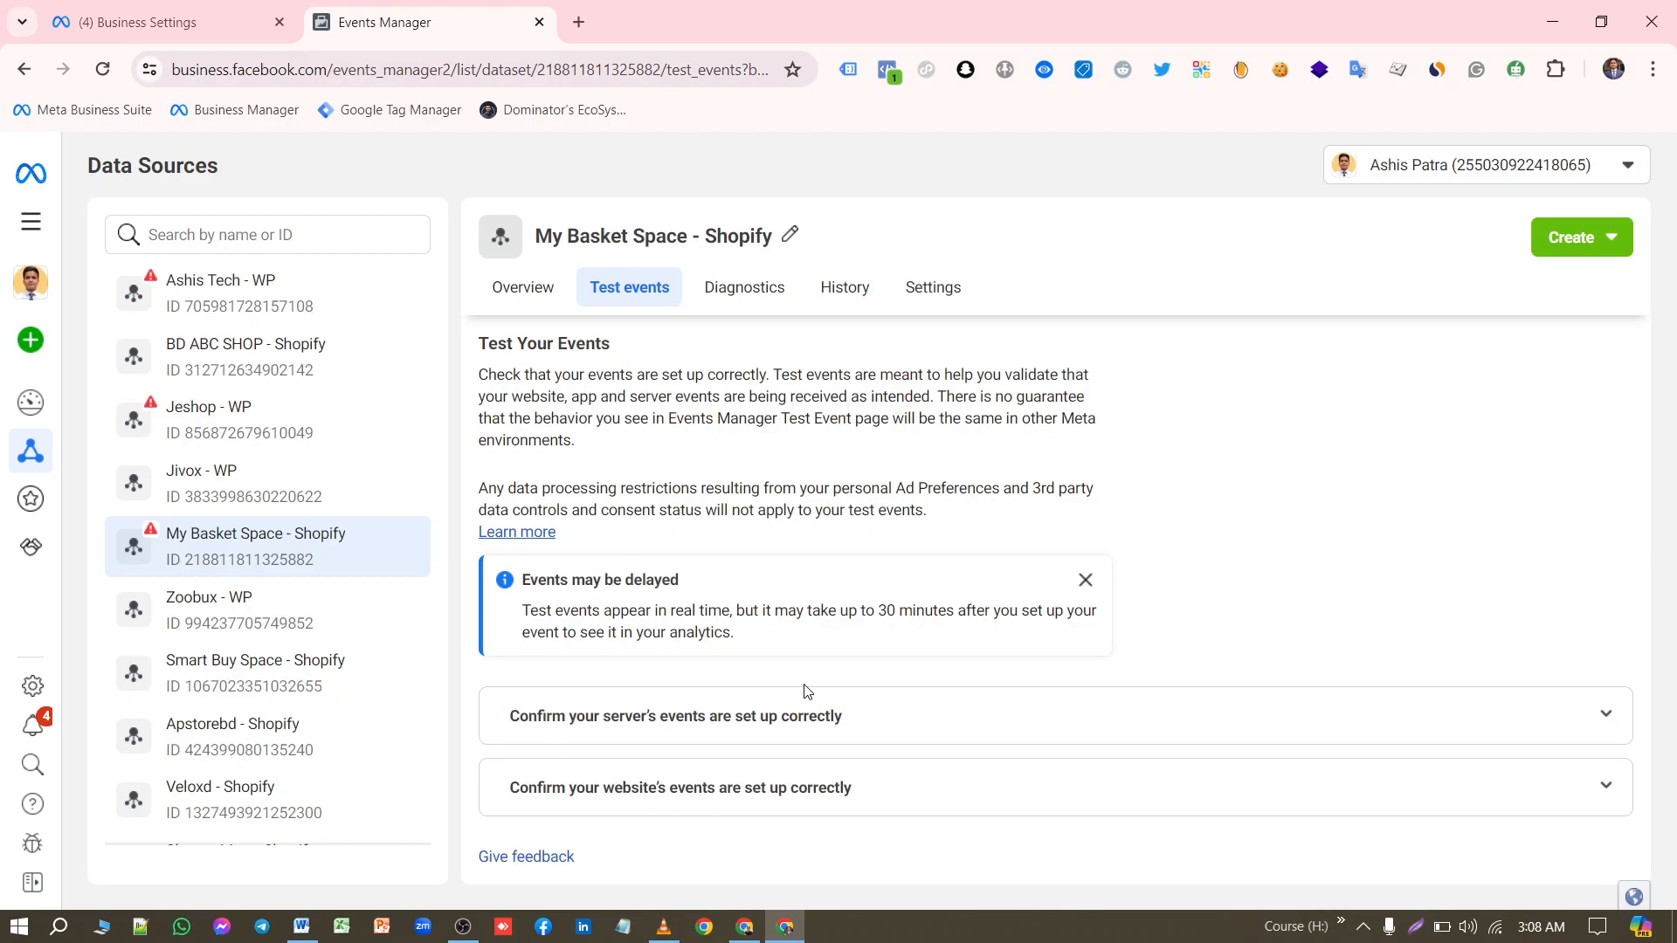
Step: Return to the connected My Basket Space storefront and check the home page's pixel events in Meta Pixel Helper
{"action": "left_click", "coordinate": [751, 926]}
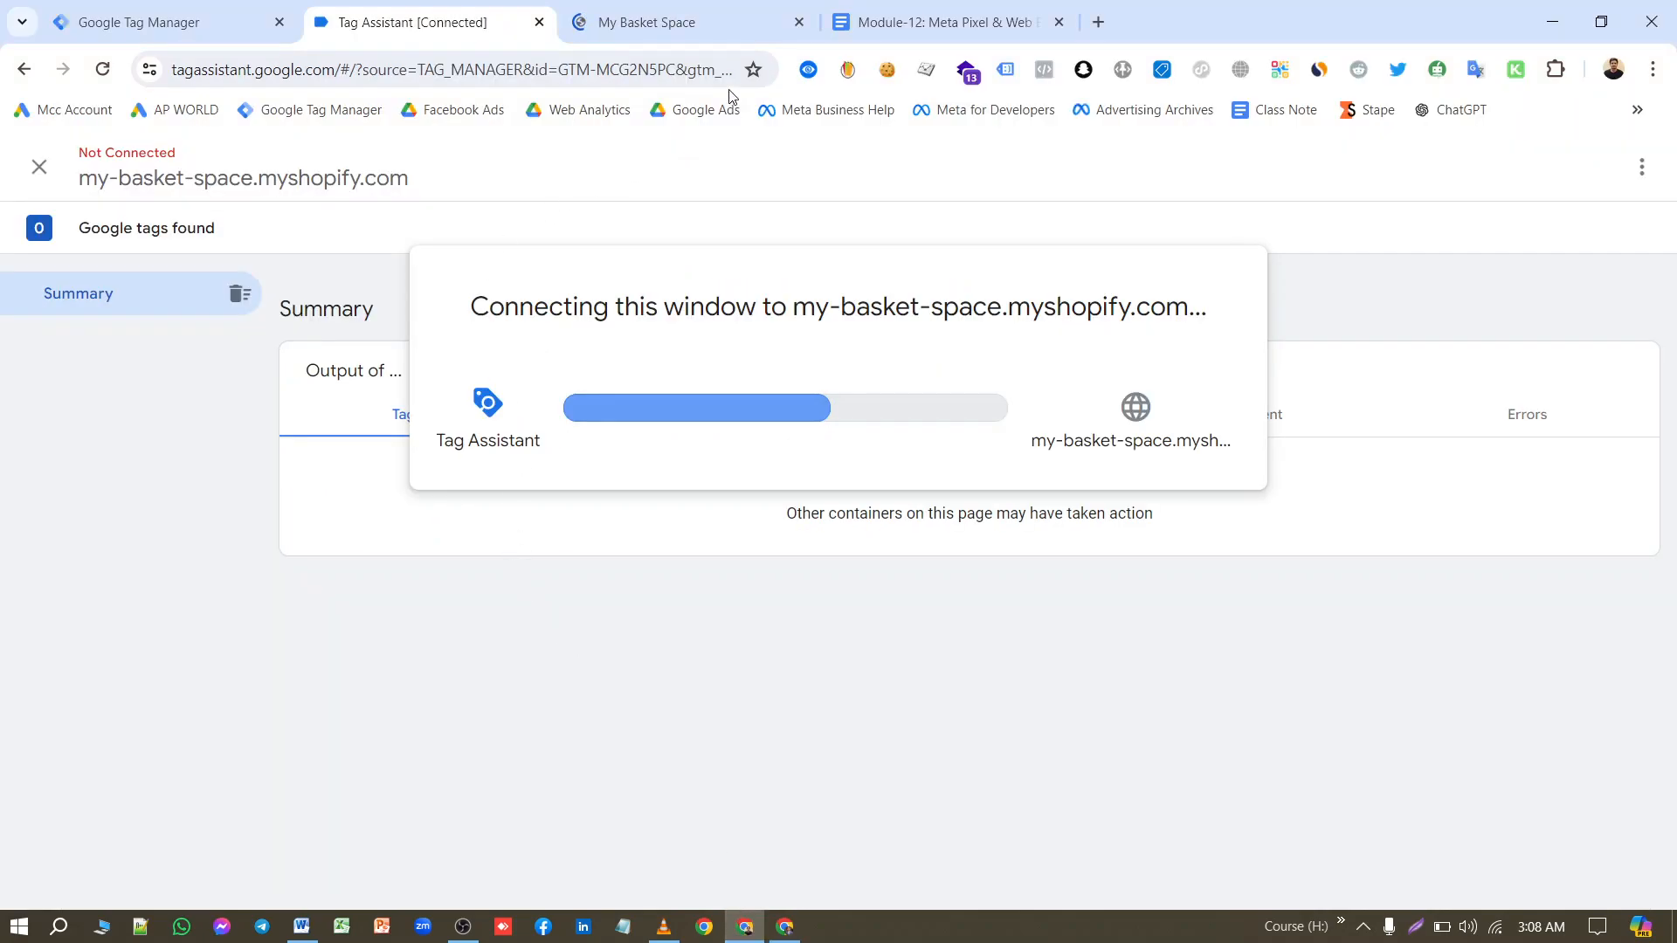
{"action": "left_click", "coordinate": [703, 26]}
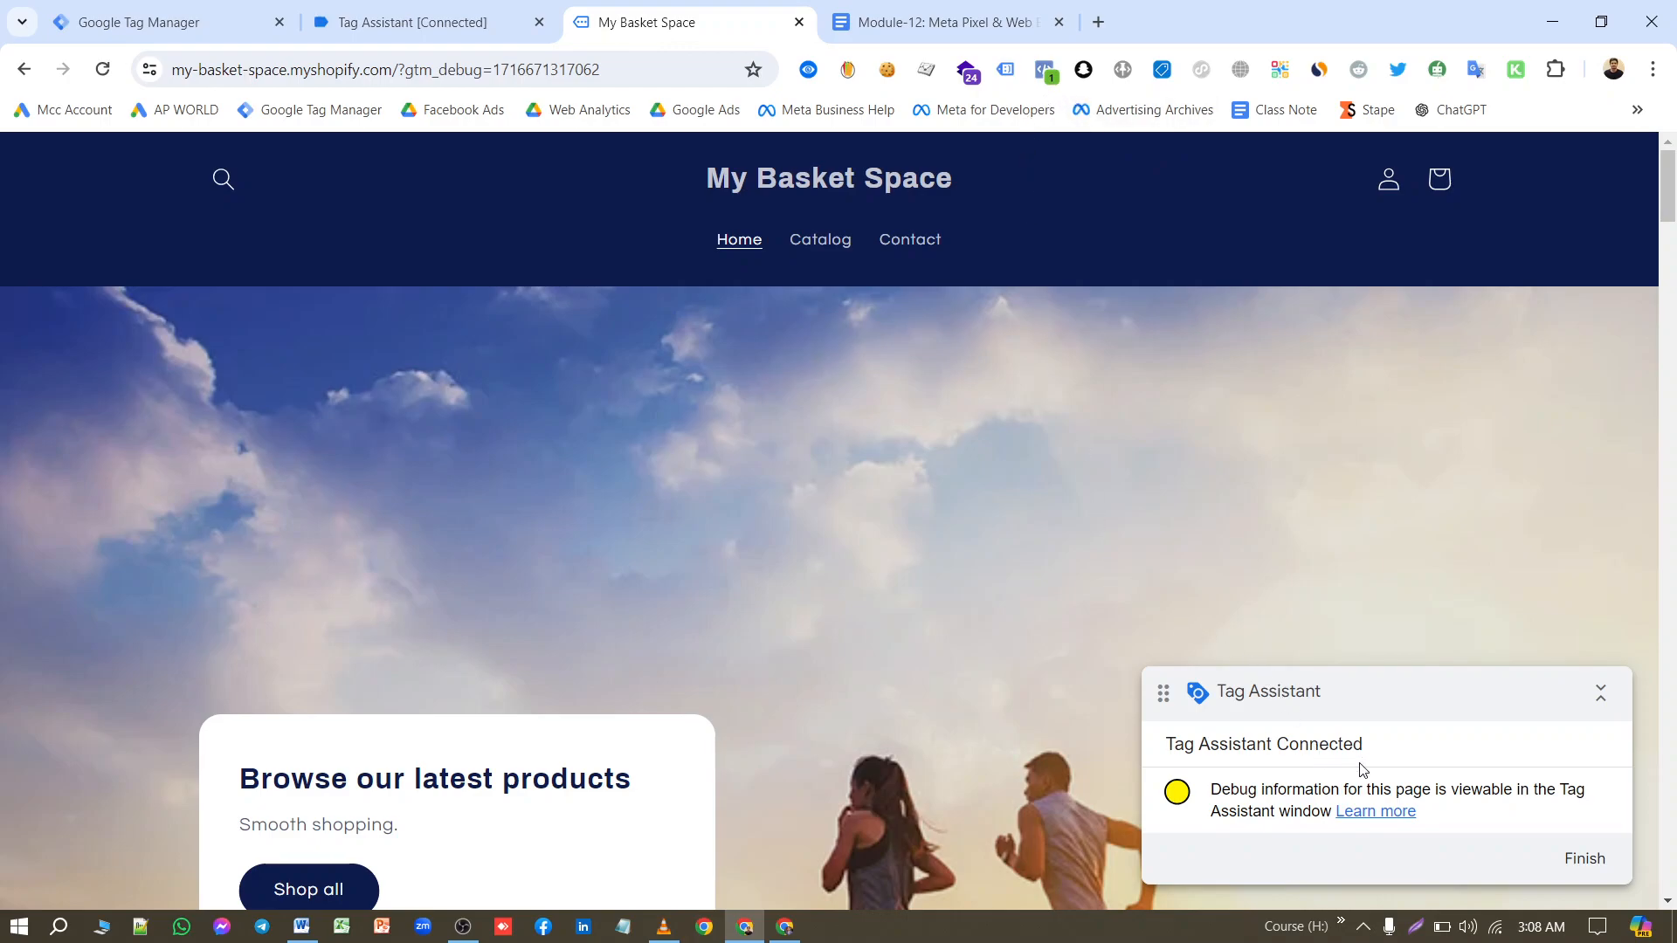
{"action": "left_click", "coordinate": [1042, 70]}
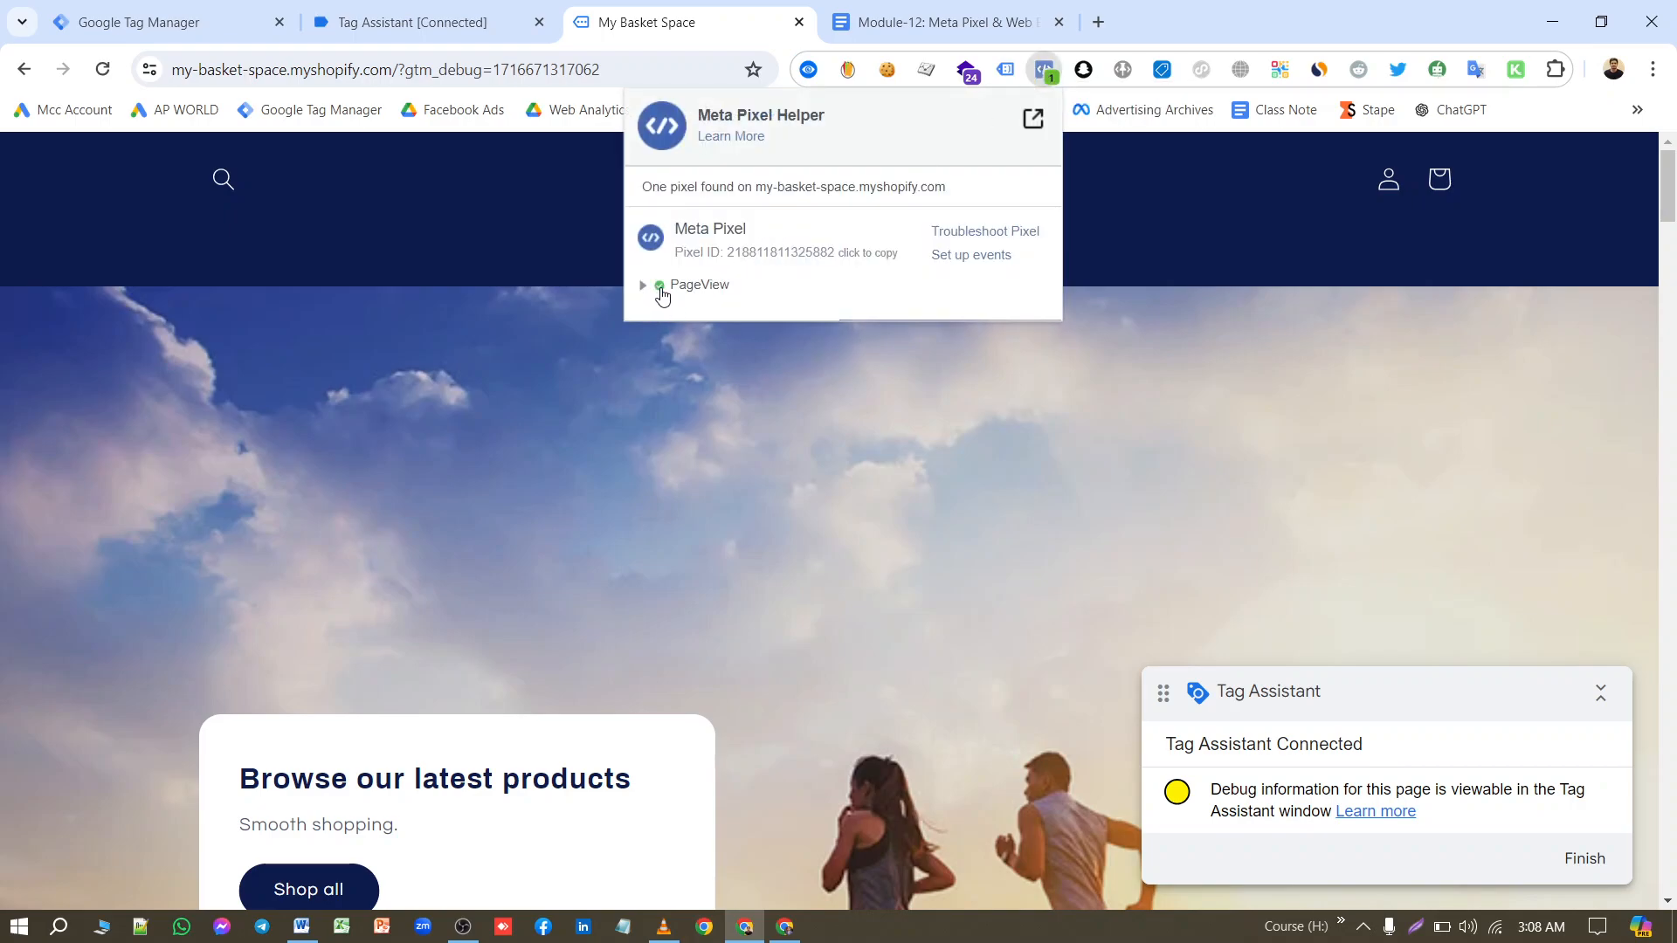
{"action": "left_click", "coordinate": [494, 476]}
Step: Open the 2 Din Fittings Kit product page and inspect the ViewContent event's content_ids and content_name in Meta Pixel Helper
{"action": "scroll", "coordinate": [611, 442], "scroll_direction": "down", "scroll_amount": 15}
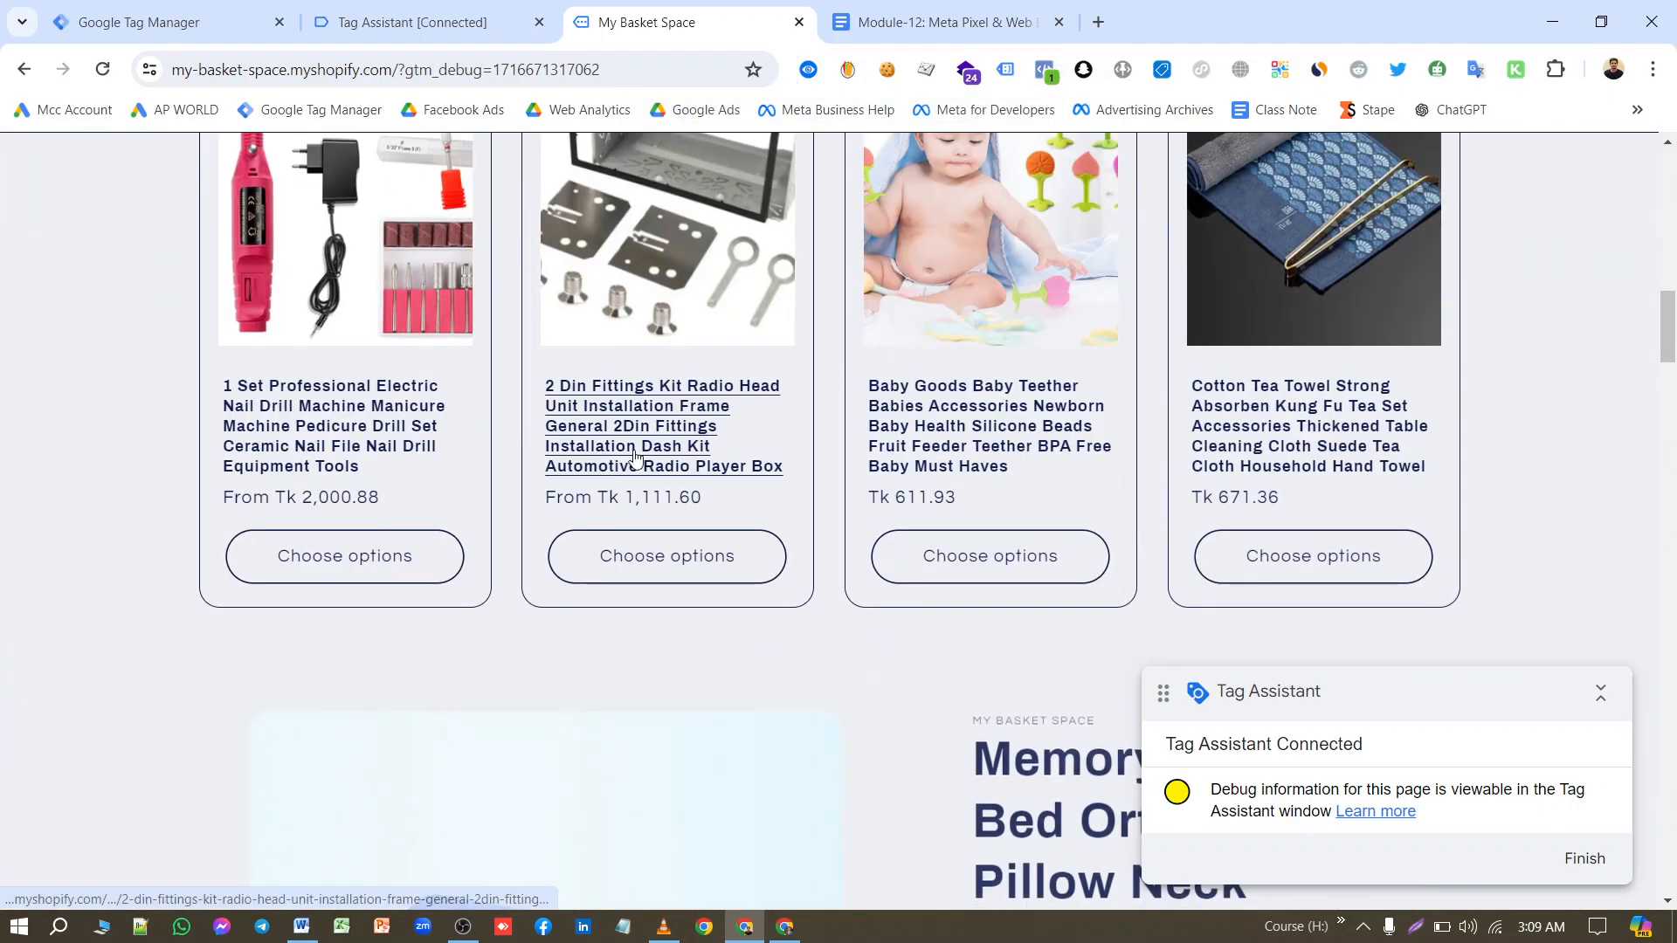
{"action": "left_click", "coordinate": [635, 456]}
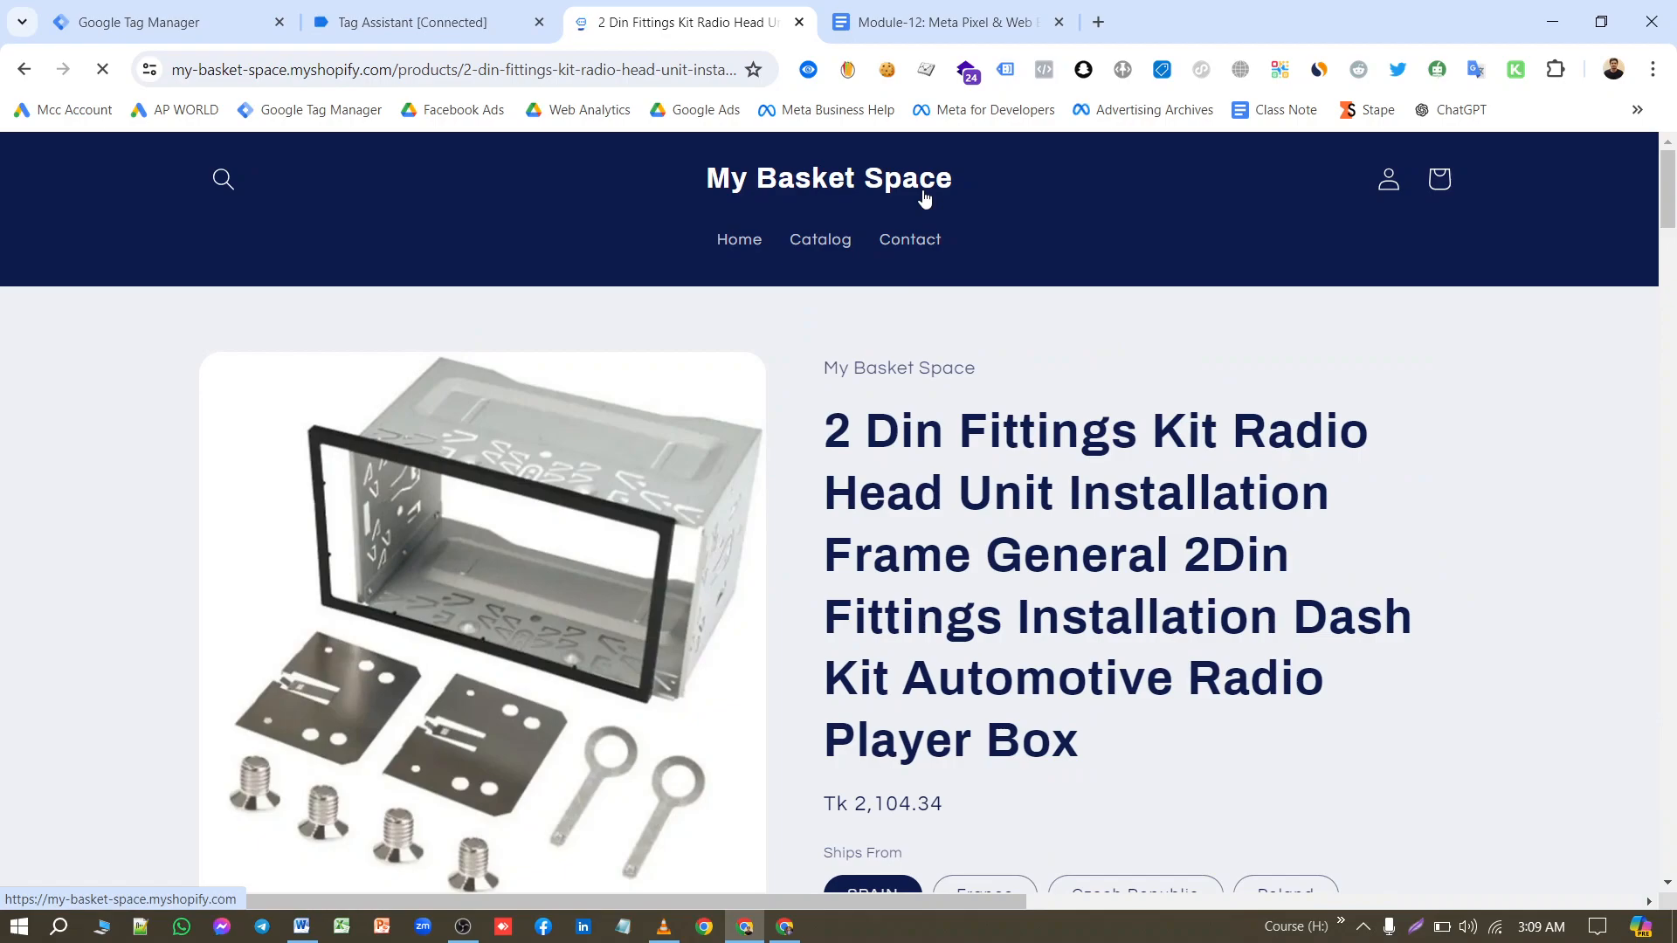
{"action": "left_click", "coordinate": [1043, 72]}
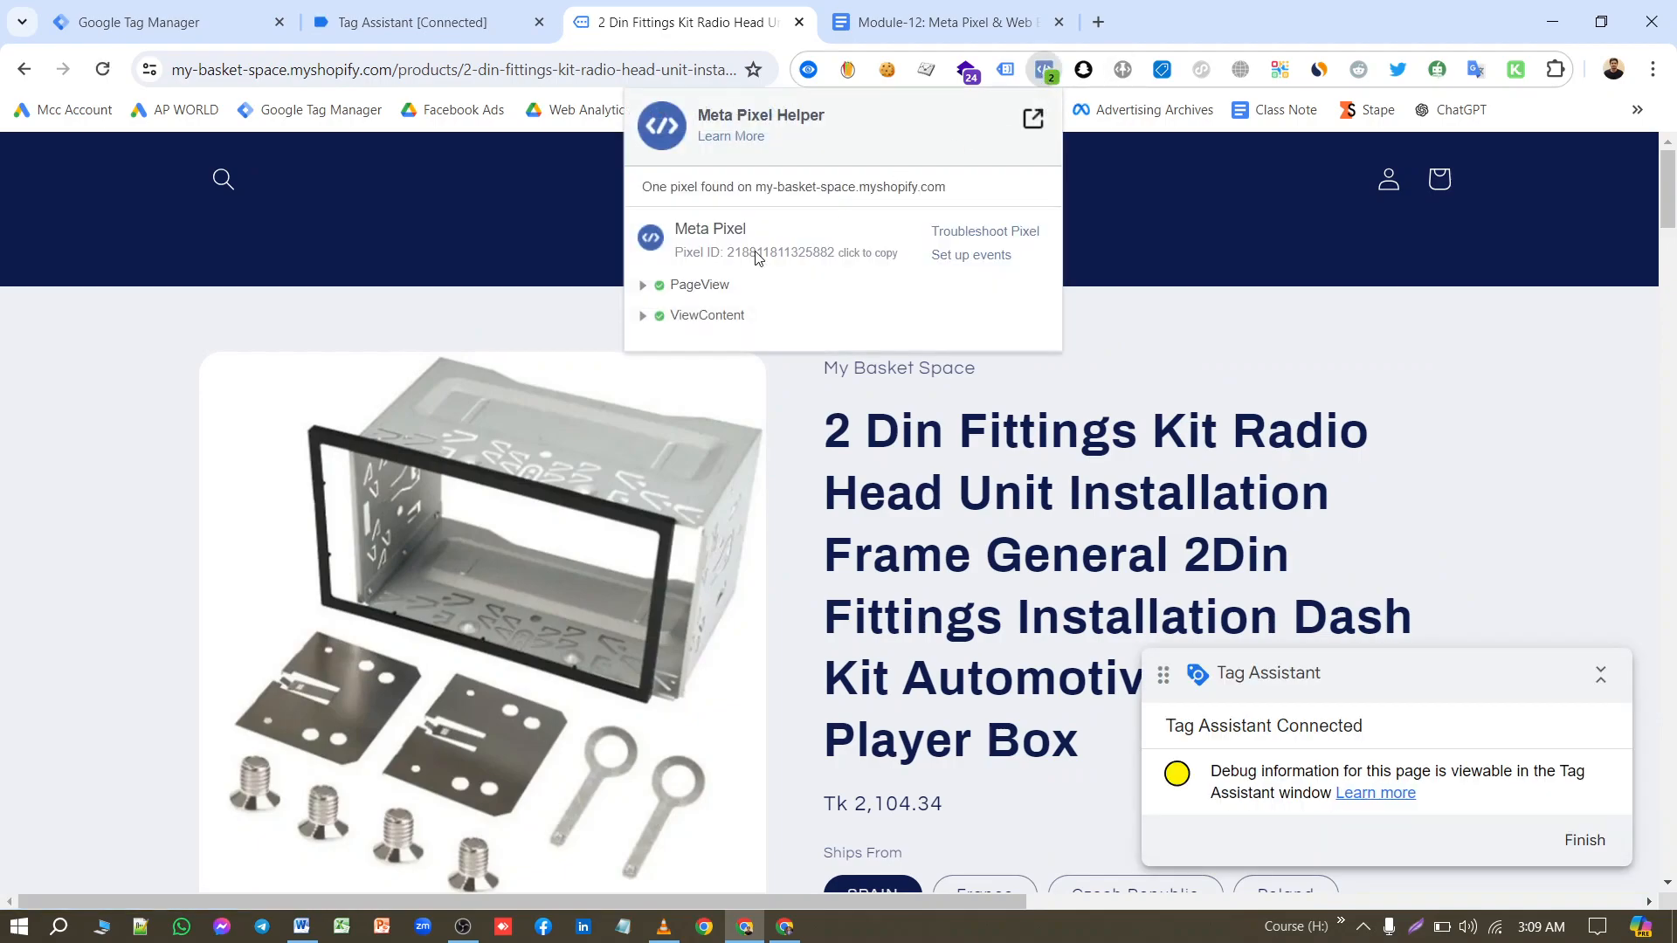
{"action": "left_click", "coordinate": [651, 317]}
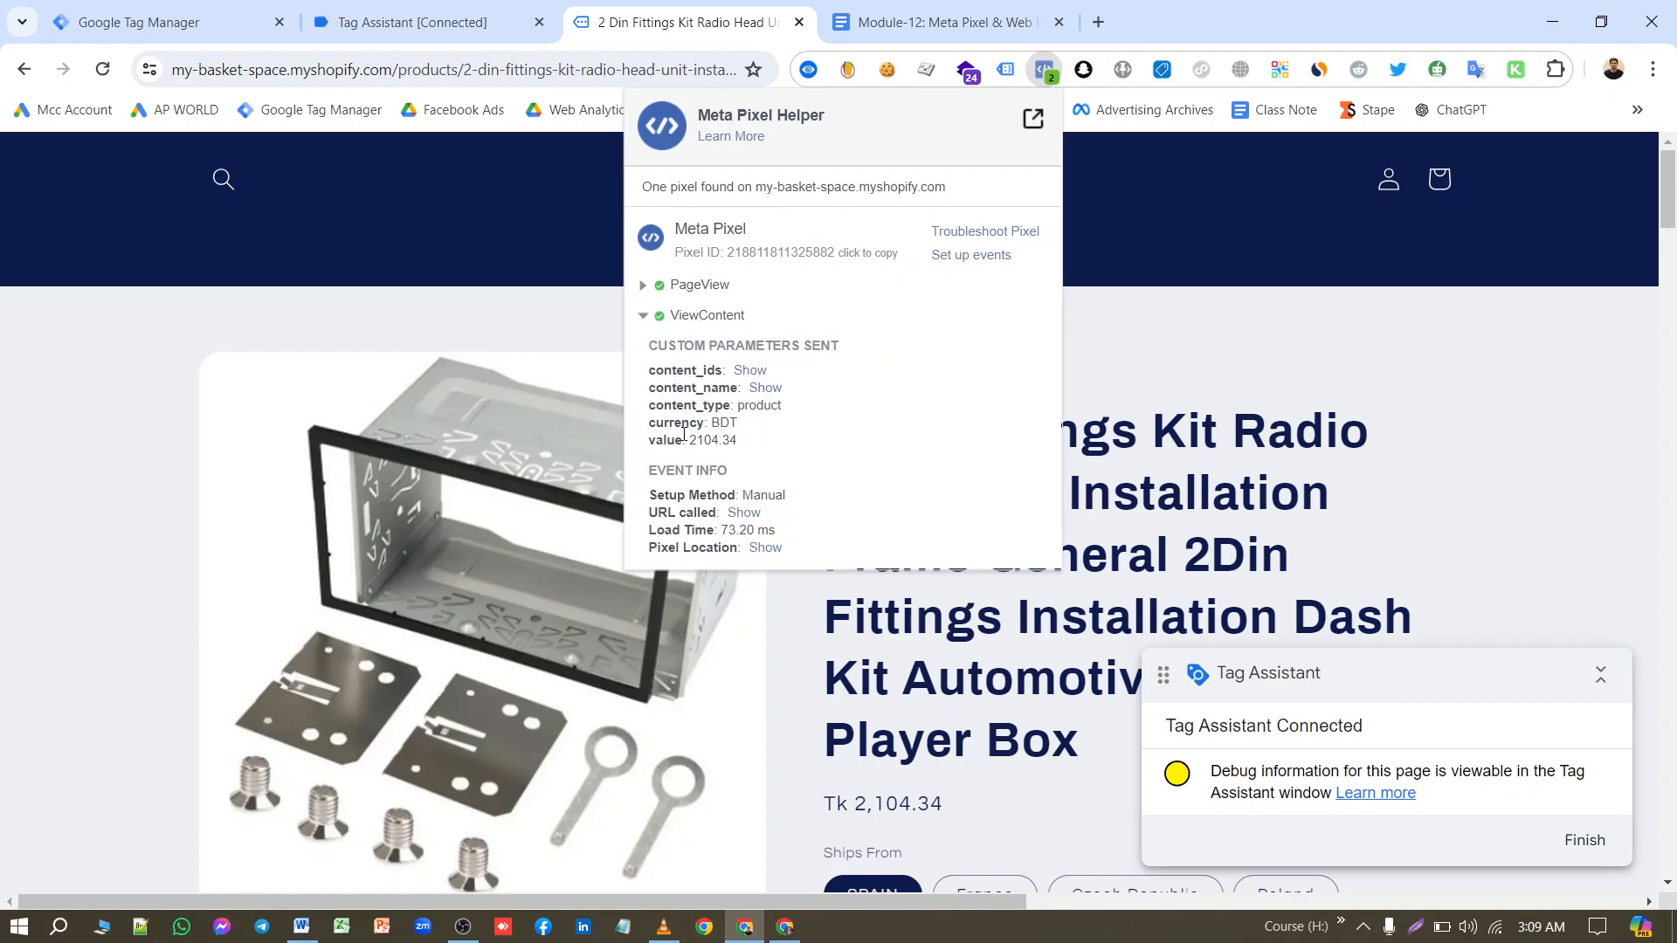
{"action": "left_click", "coordinate": [749, 371]}
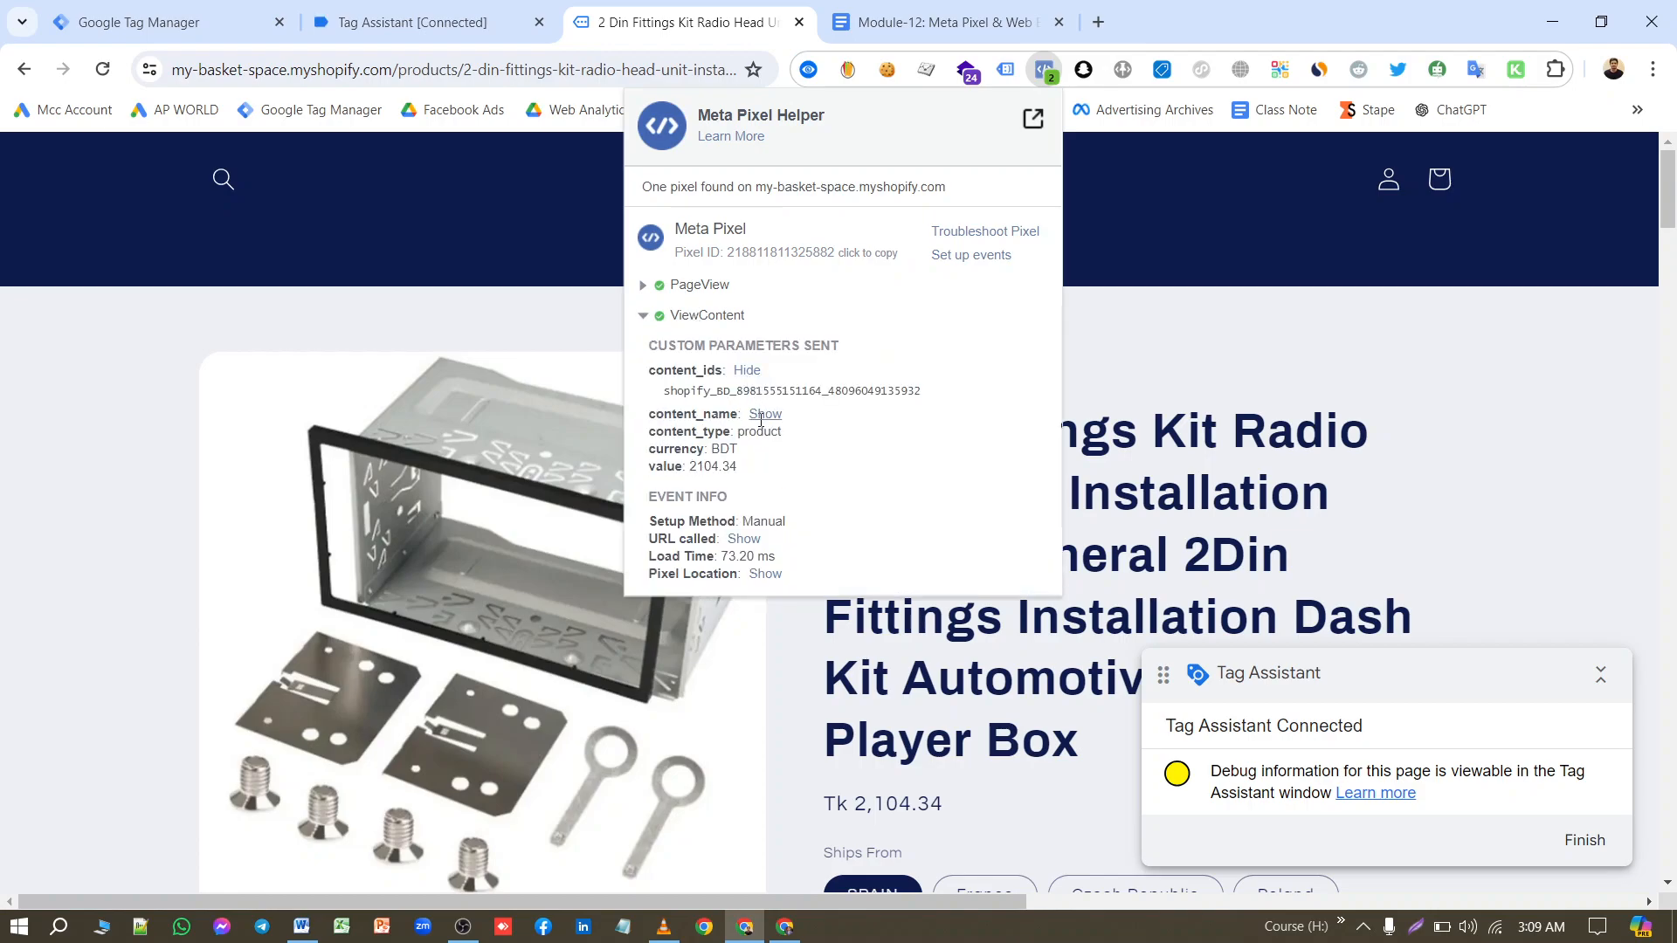
{"action": "left_click", "coordinate": [762, 416]}
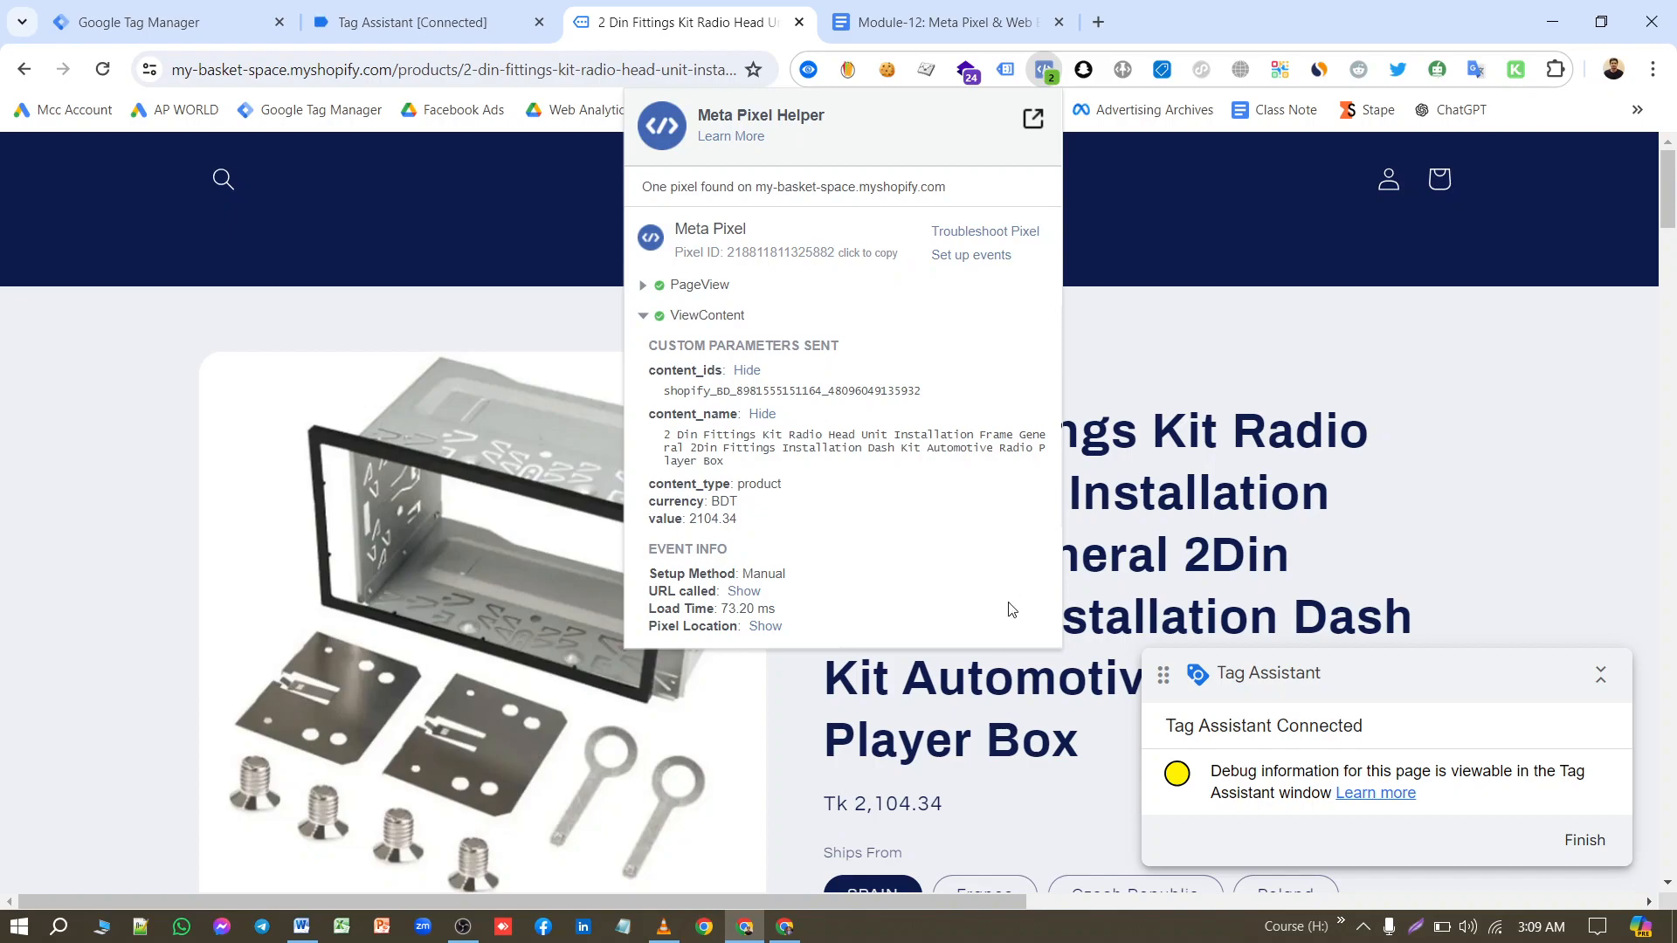
Step: Reload the test events in Meta Events Manager and examine all parameters of the View content event
{"action": "left_click", "coordinate": [785, 926]}
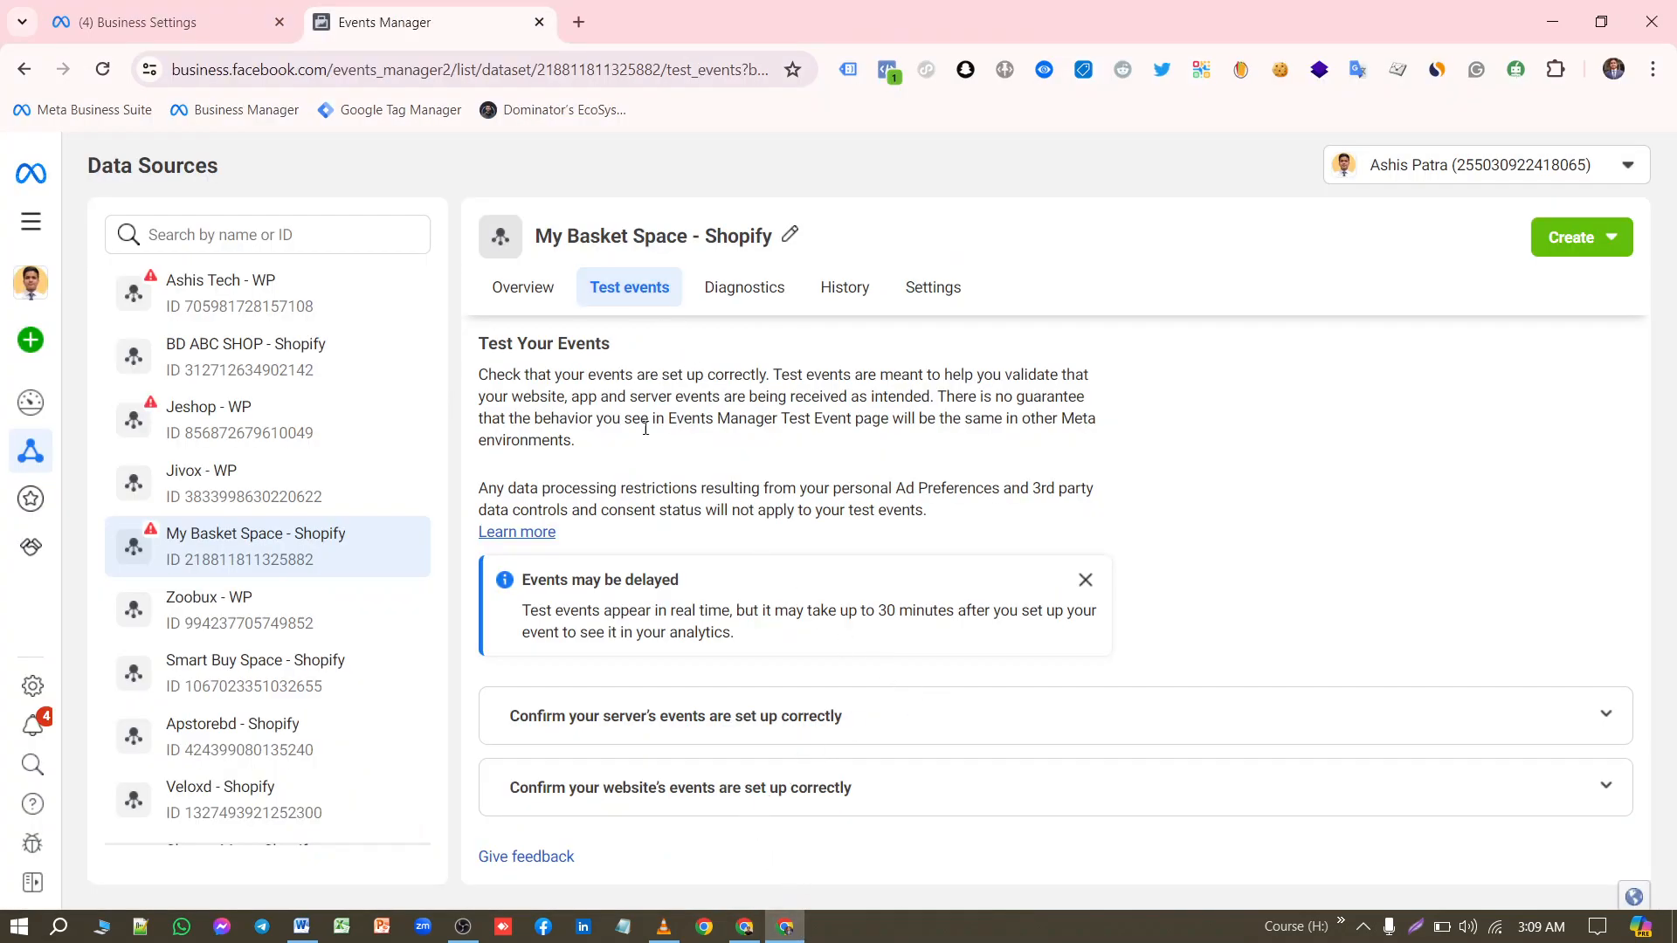
{"action": "left_click", "coordinate": [99, 69]}
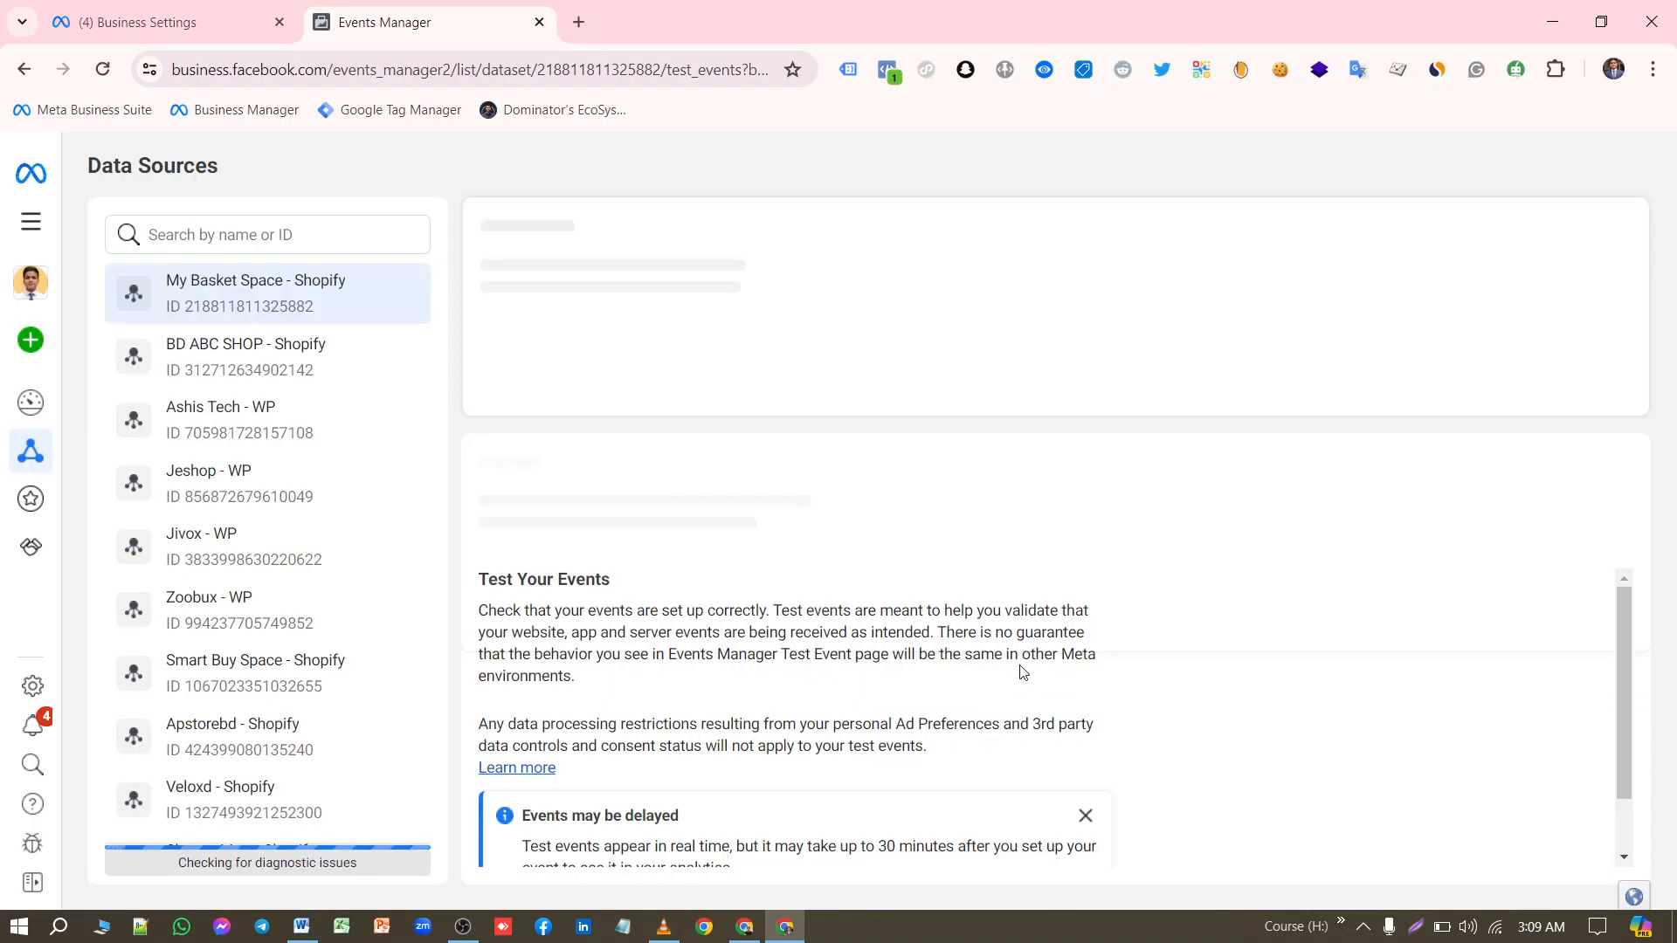
{"action": "scroll", "coordinate": [1031, 751], "scroll_direction": "down", "scroll_amount": 3}
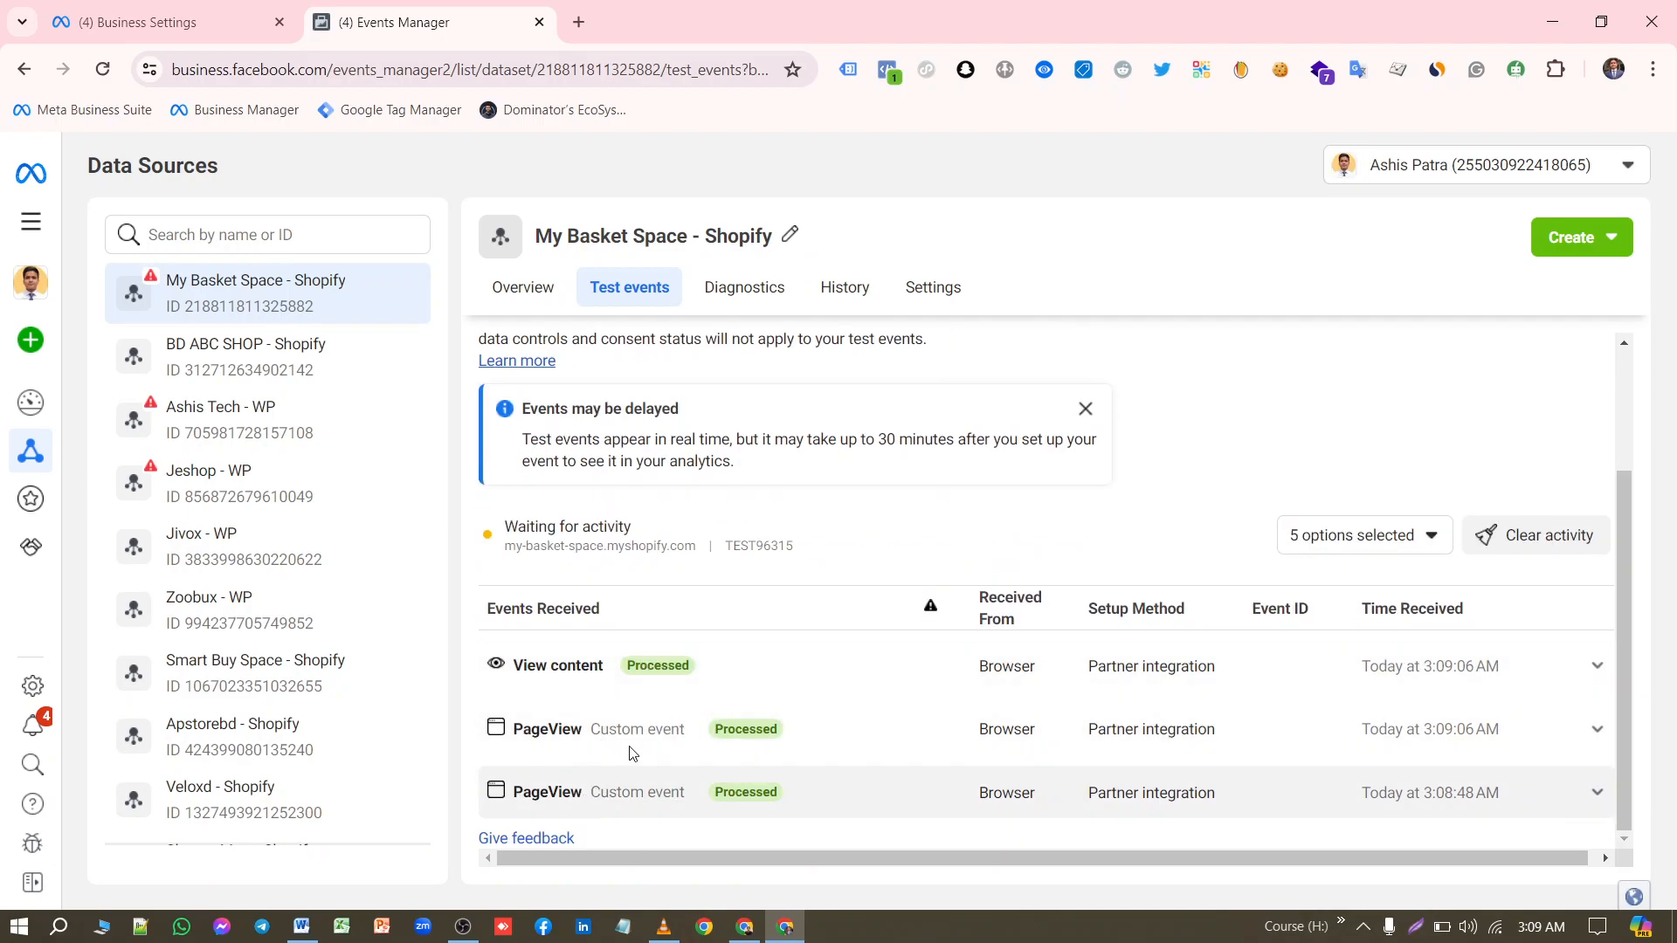
{"action": "left_click", "coordinate": [787, 675]}
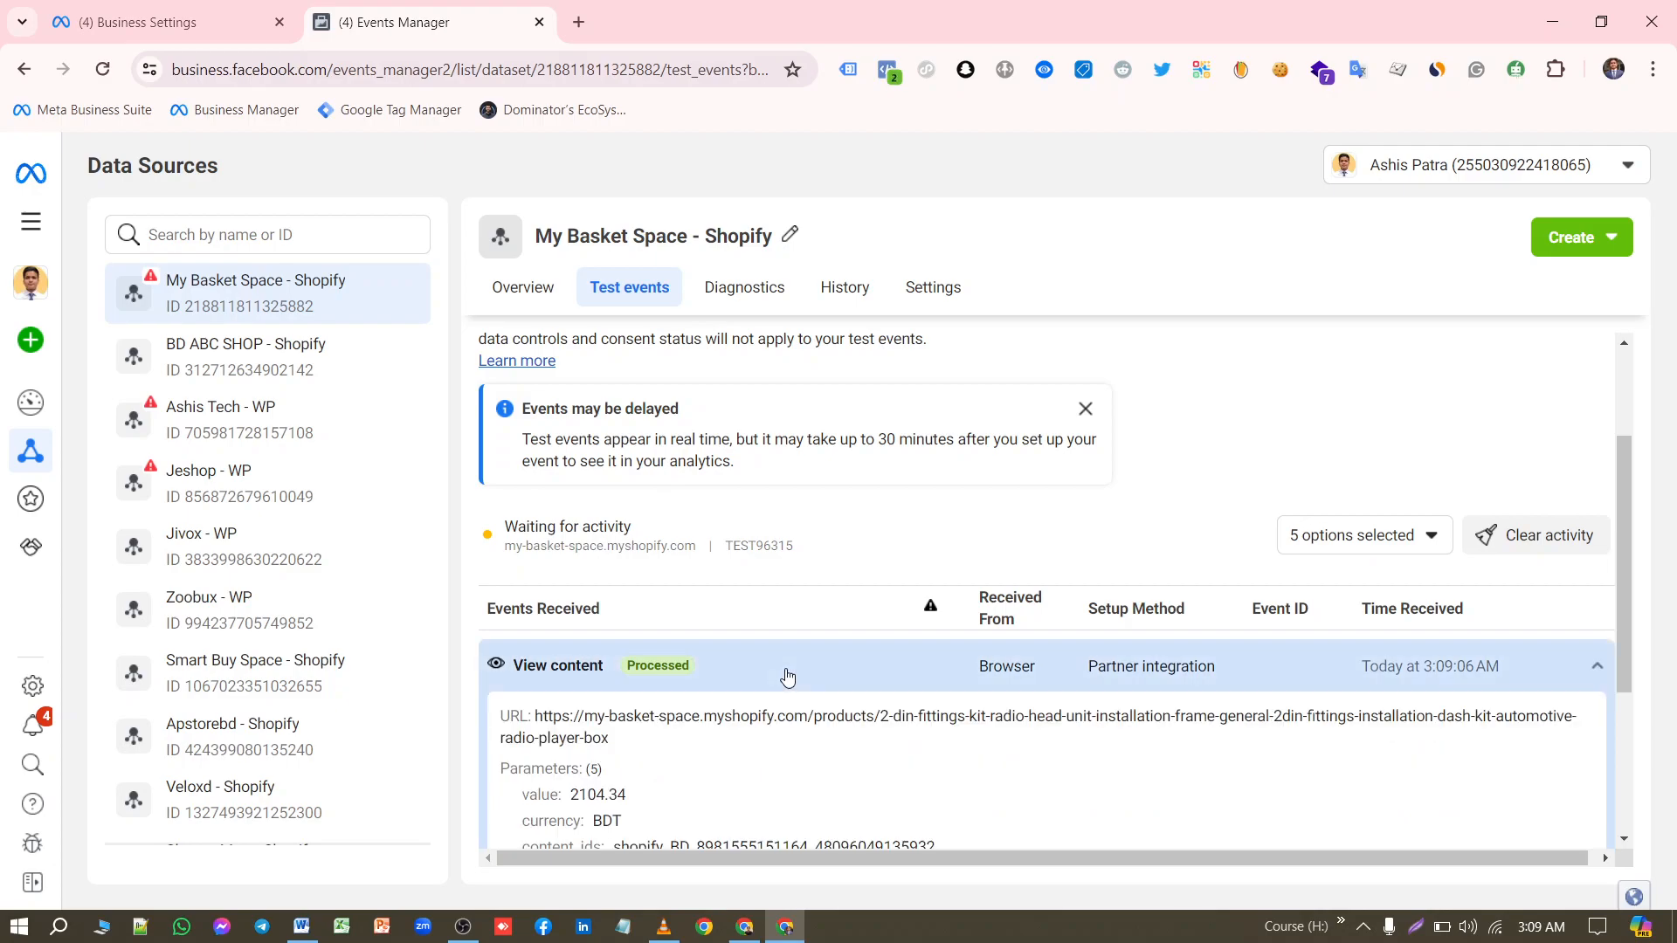
{"action": "left_click", "coordinate": [930, 662]}
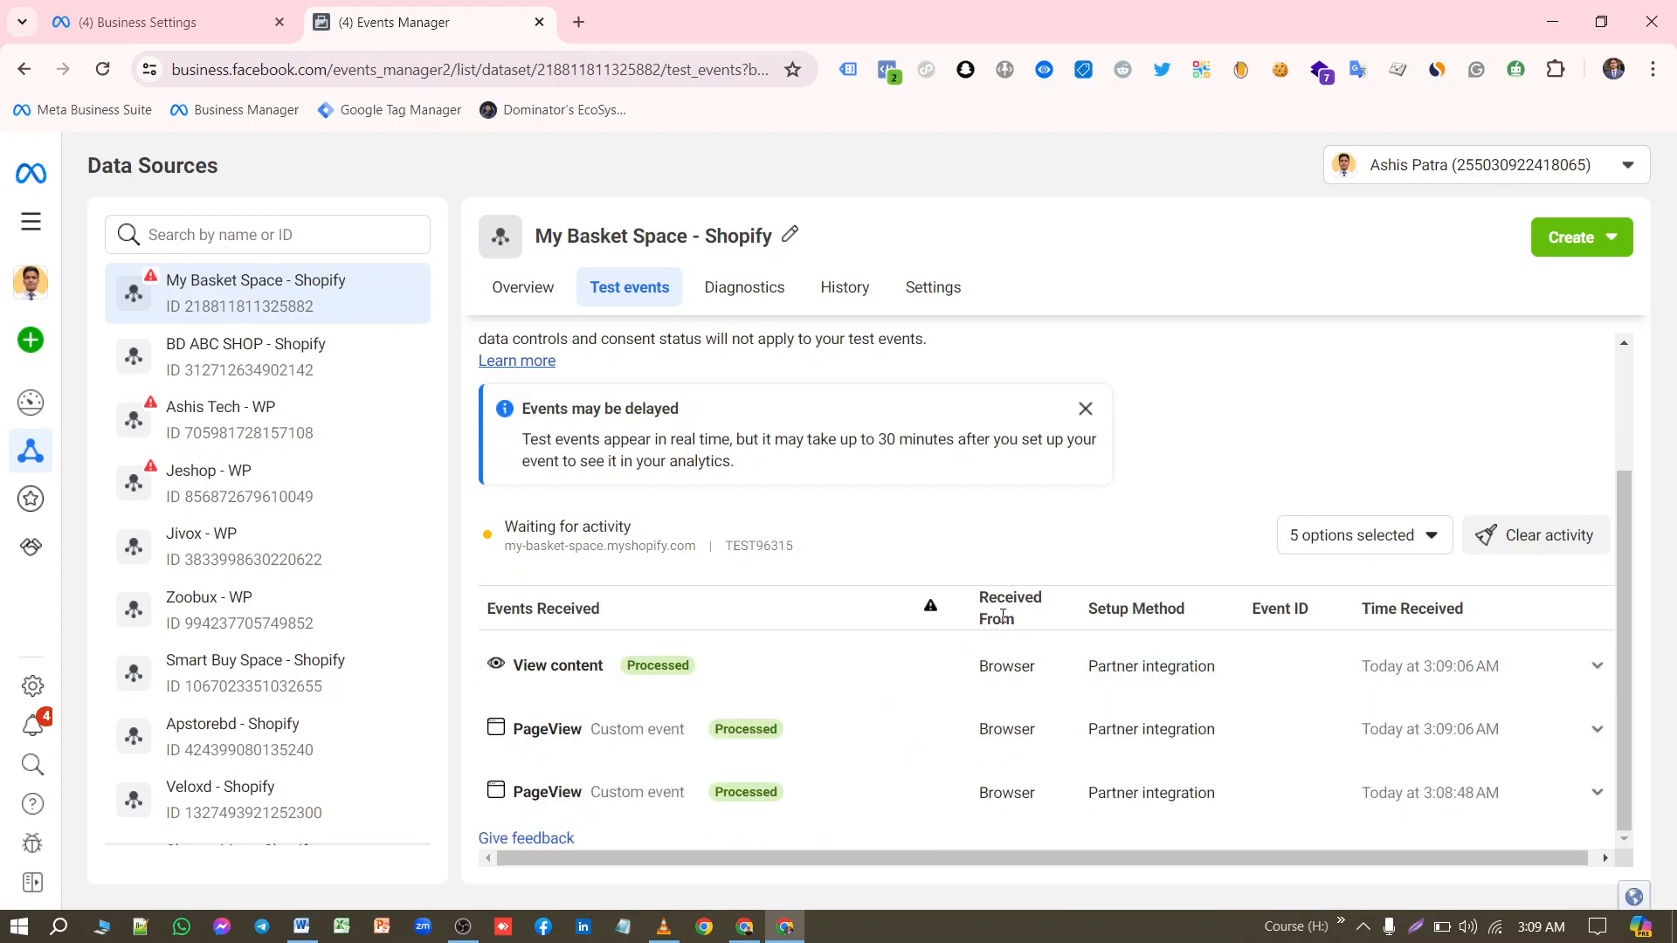
{"action": "left_click", "coordinate": [867, 691]}
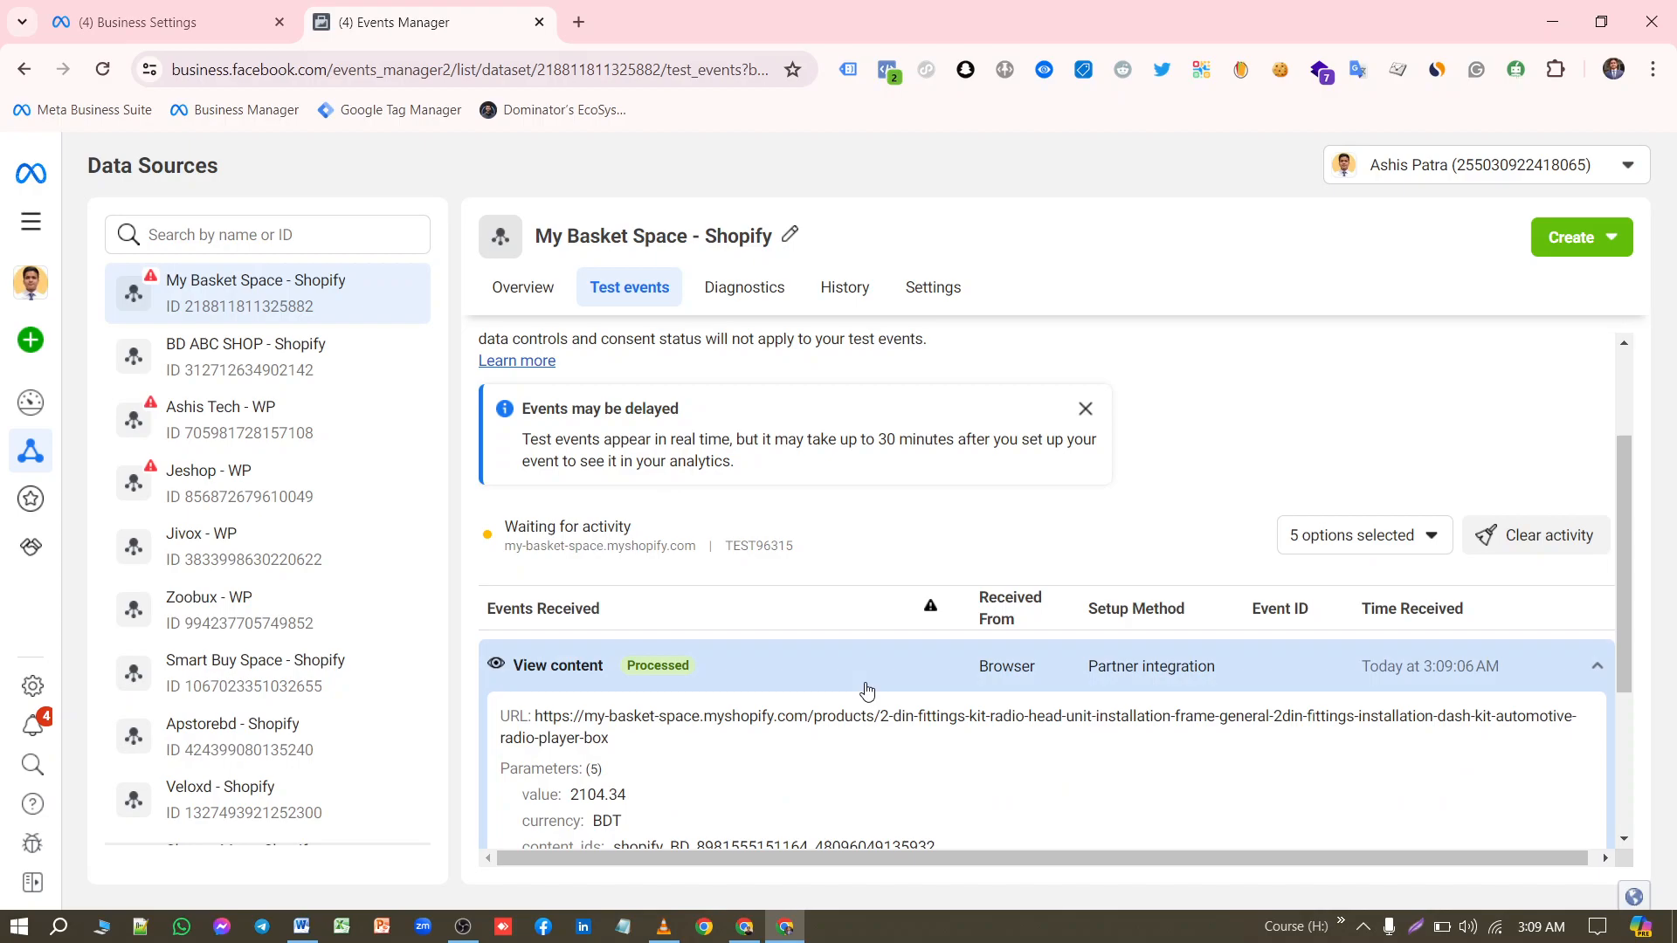
{"action": "scroll", "coordinate": [867, 691], "scroll_direction": "down", "scroll_amount": 3}
{"action": "left_click", "coordinate": [543, 599]}
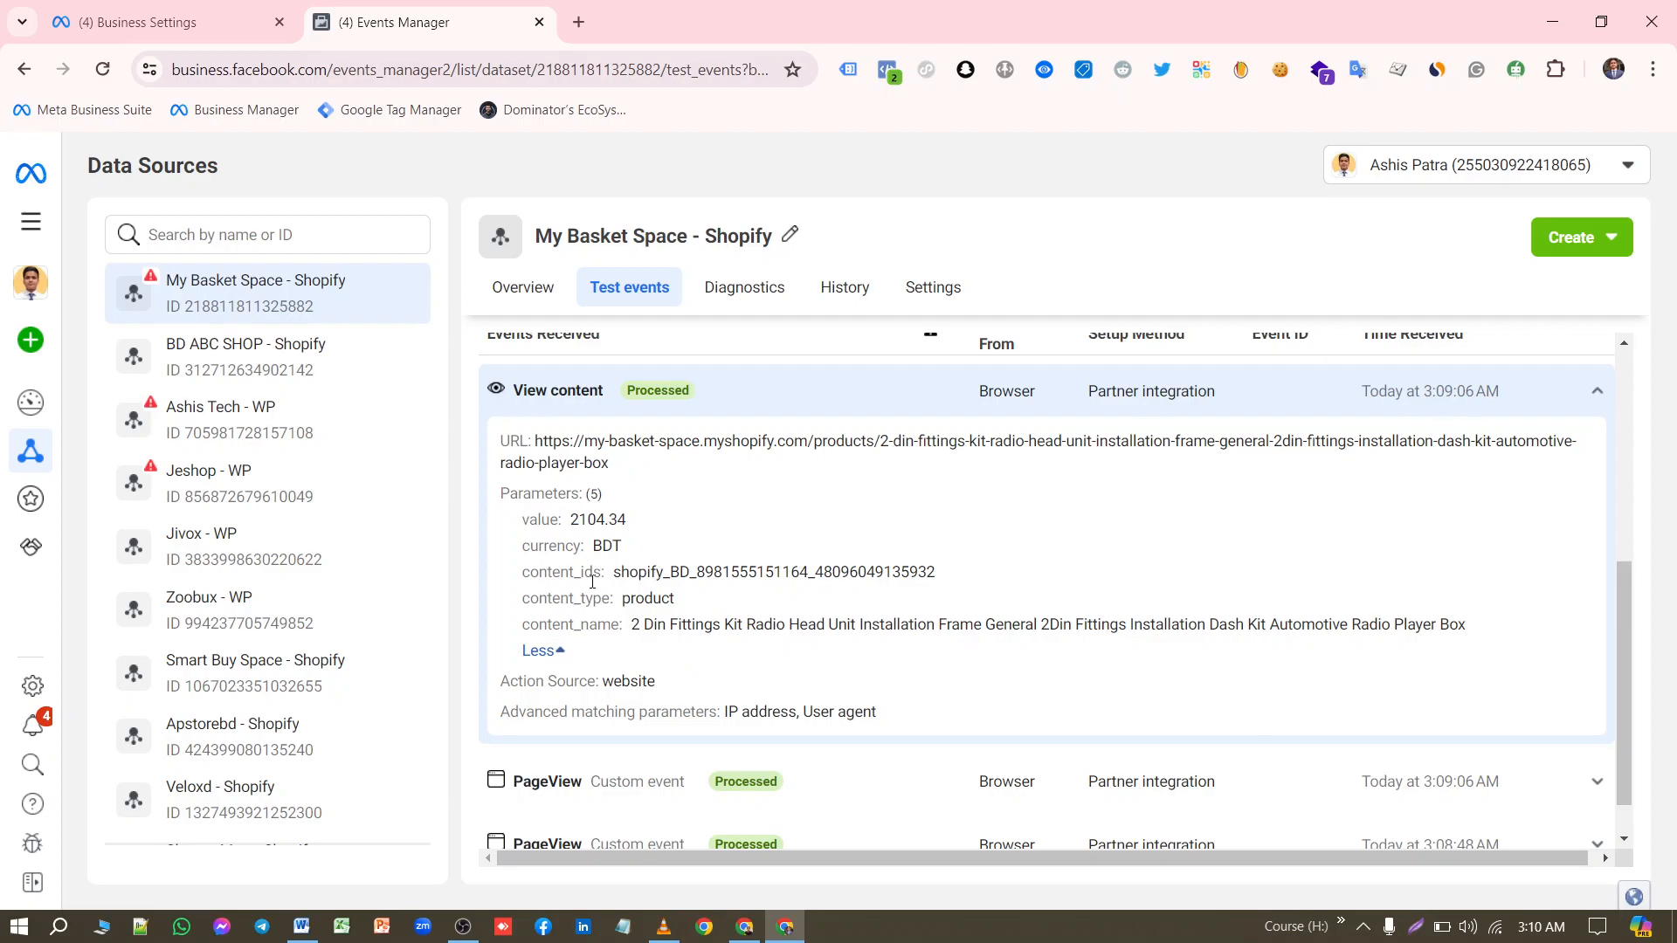
Step: Add the 2 Din Fittings Kit product to the cart on the storefront and inspect the AddToCart parameters in Meta Pixel Helper
{"action": "left_click", "coordinate": [743, 927]}
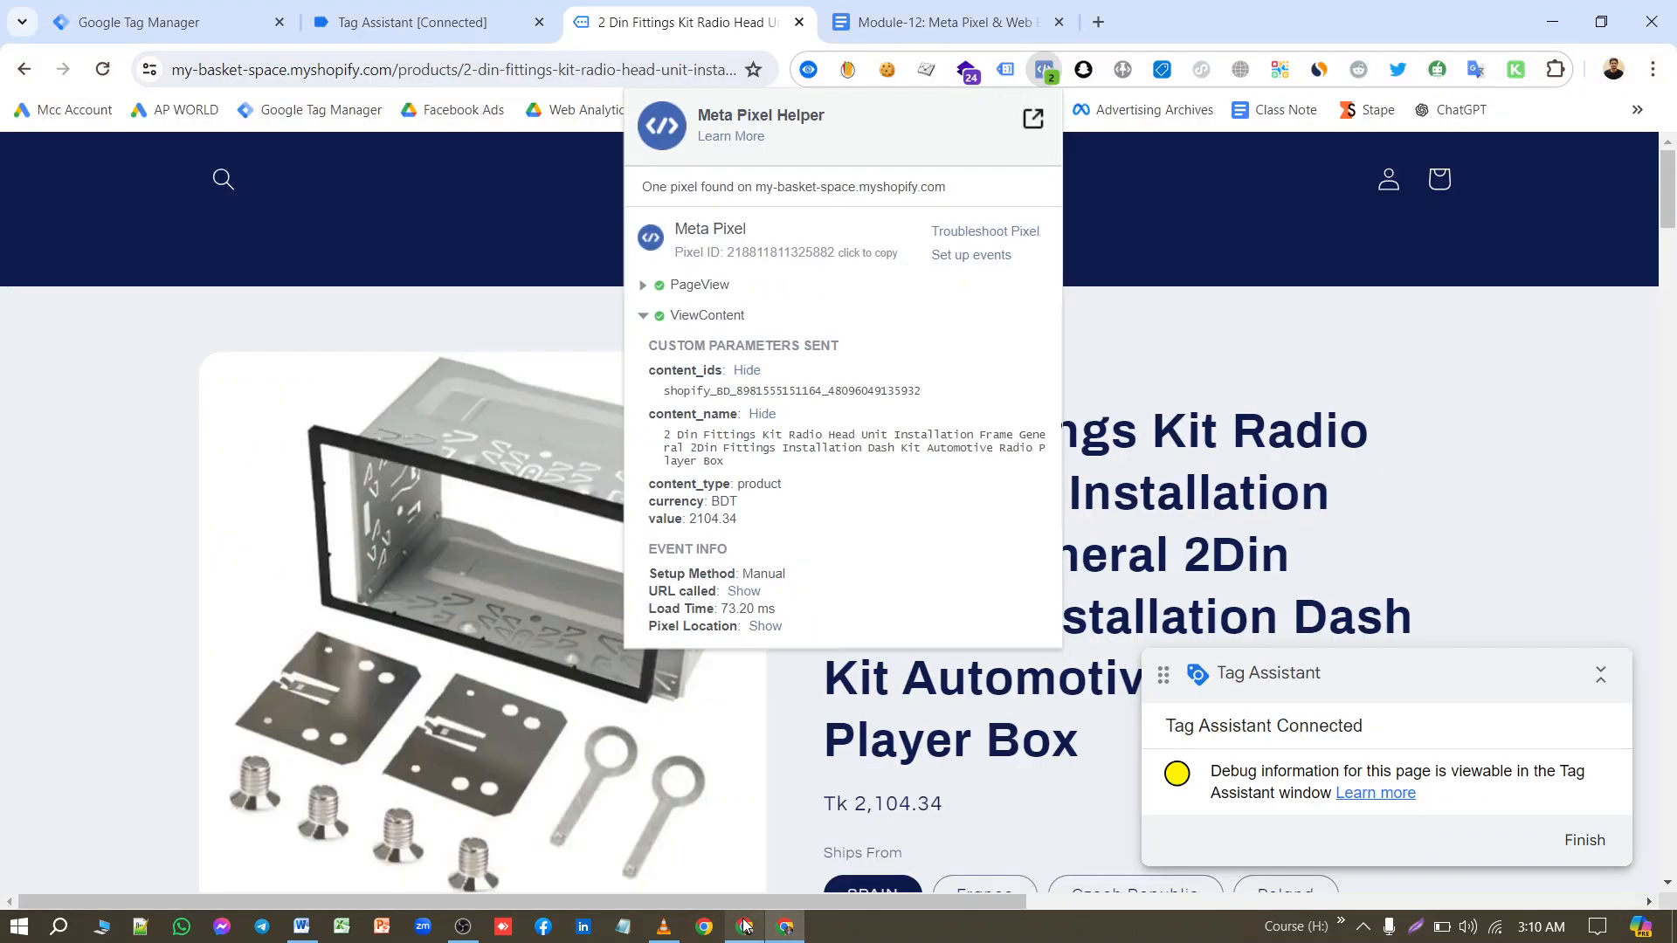
{"action": "left_click", "coordinate": [1130, 307]}
{"action": "scroll", "coordinate": [779, 550], "scroll_direction": "down", "scroll_amount": 5}
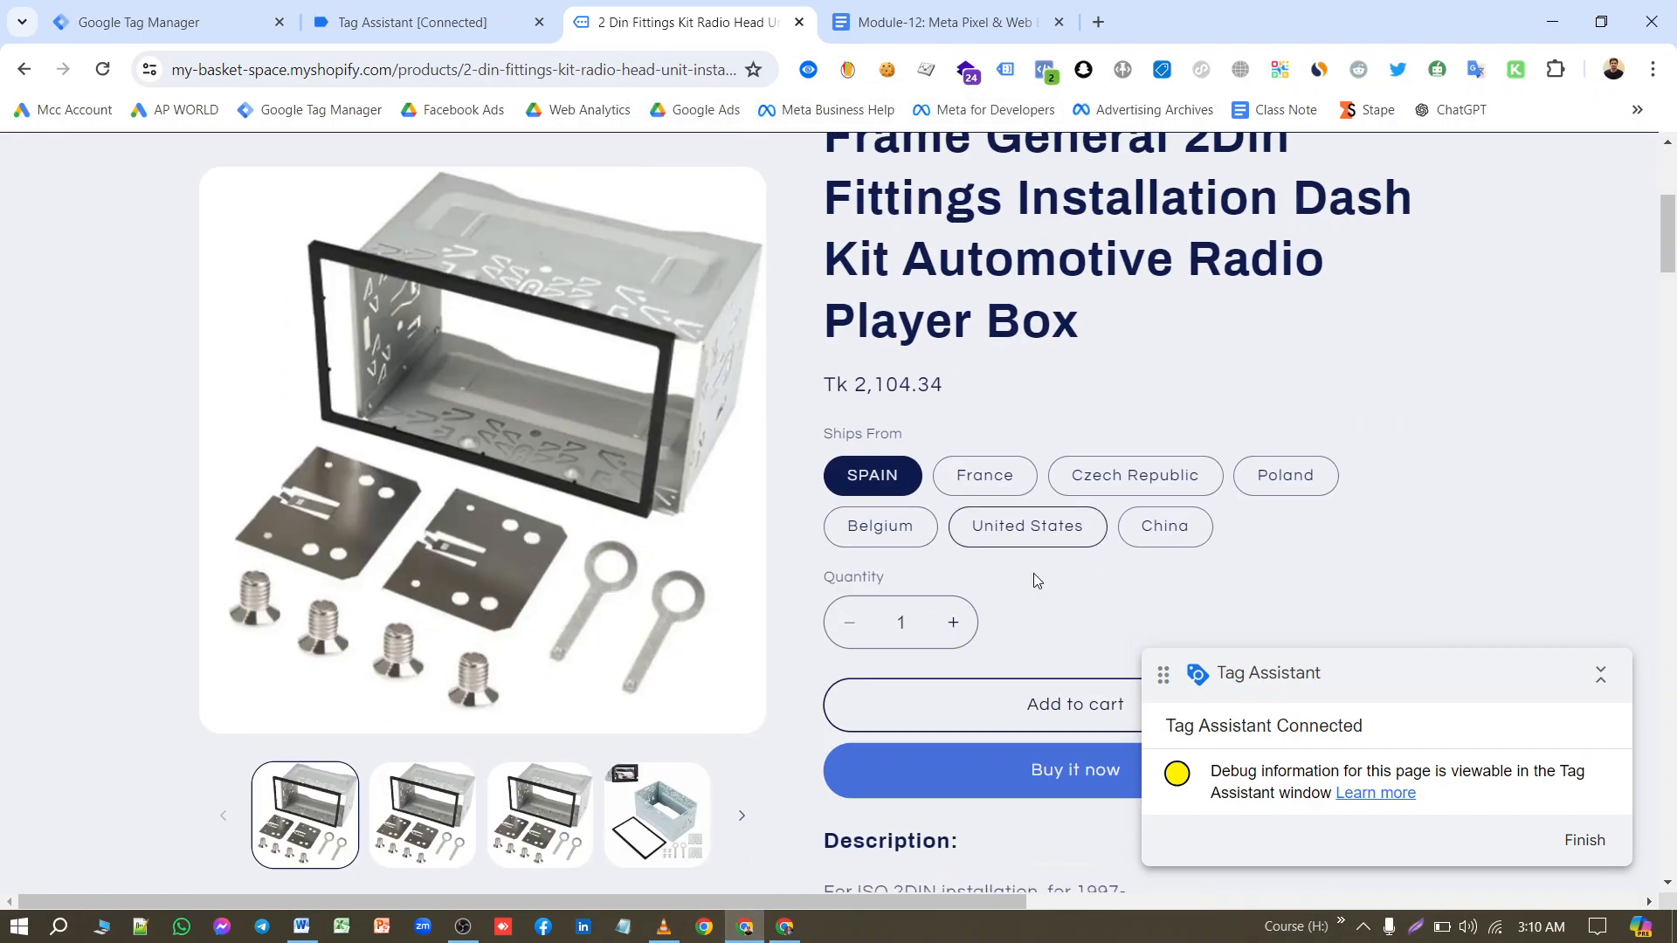
{"action": "left_click", "coordinate": [1002, 713]}
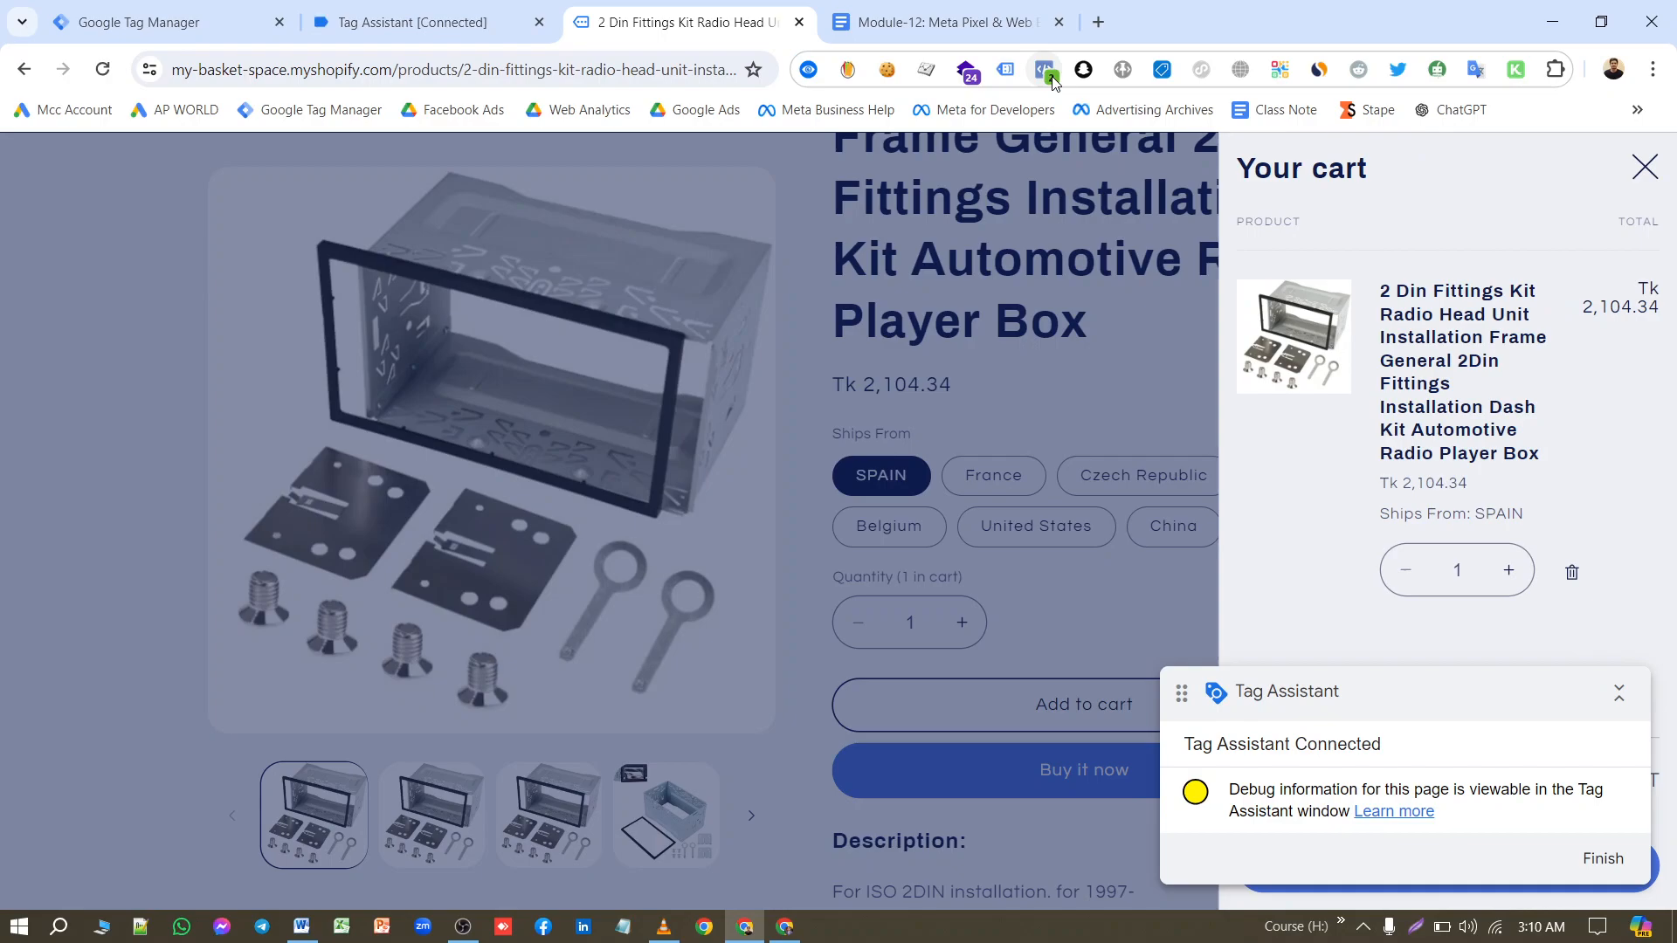
{"action": "left_click", "coordinate": [1045, 70]}
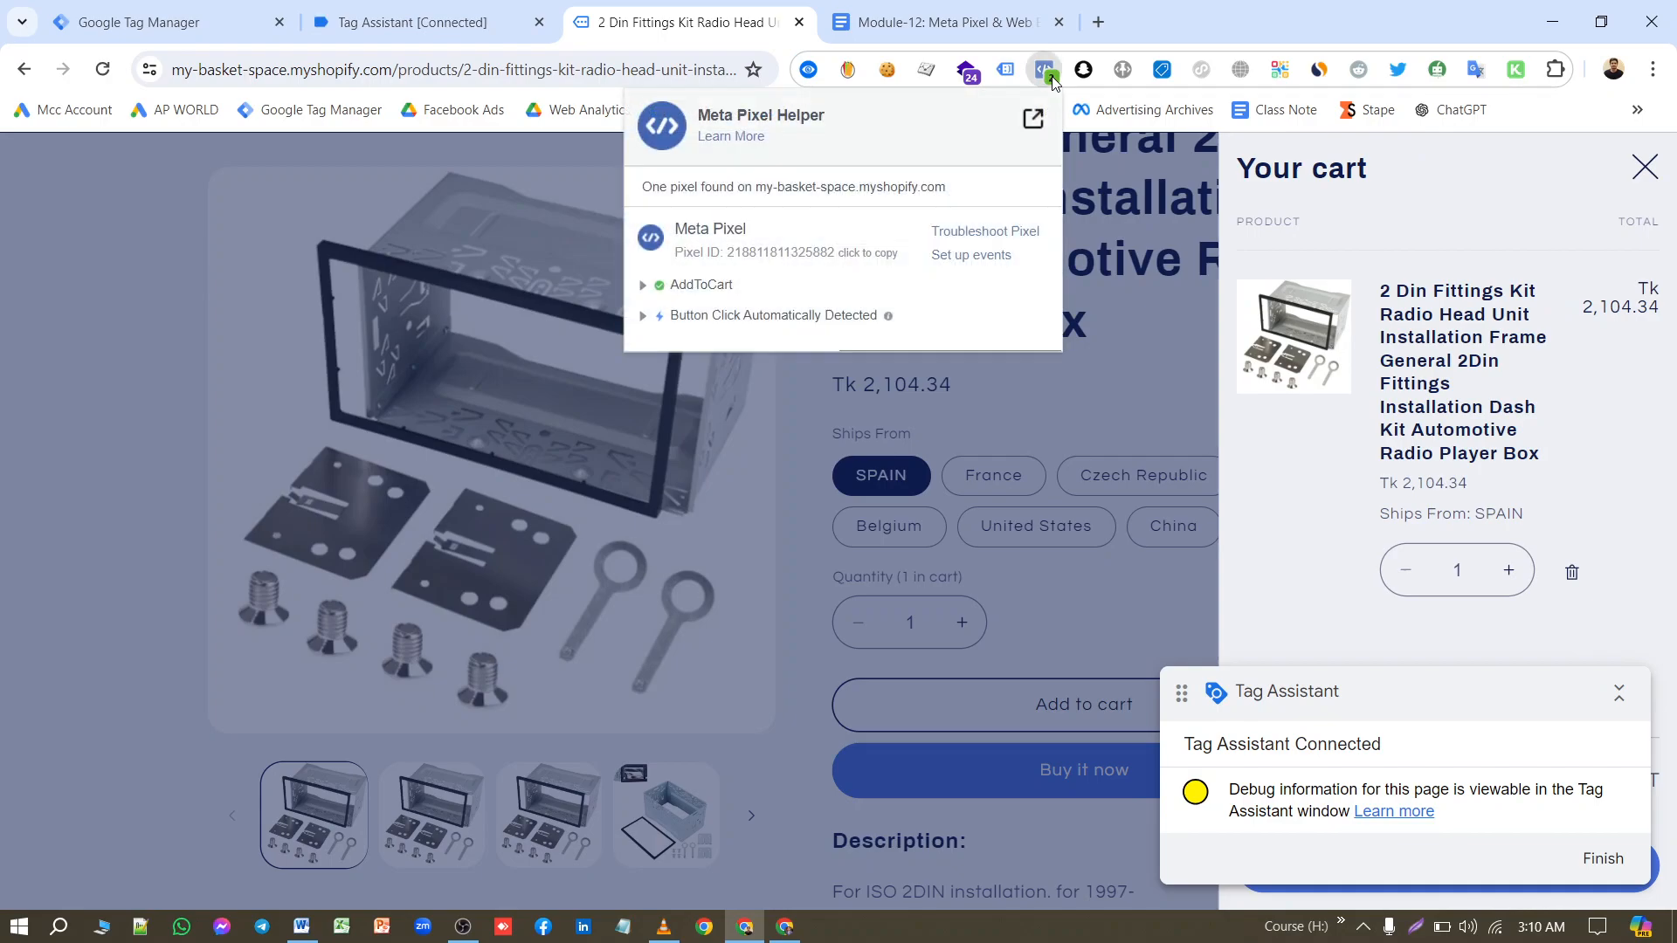
{"action": "left_click", "coordinate": [643, 286]}
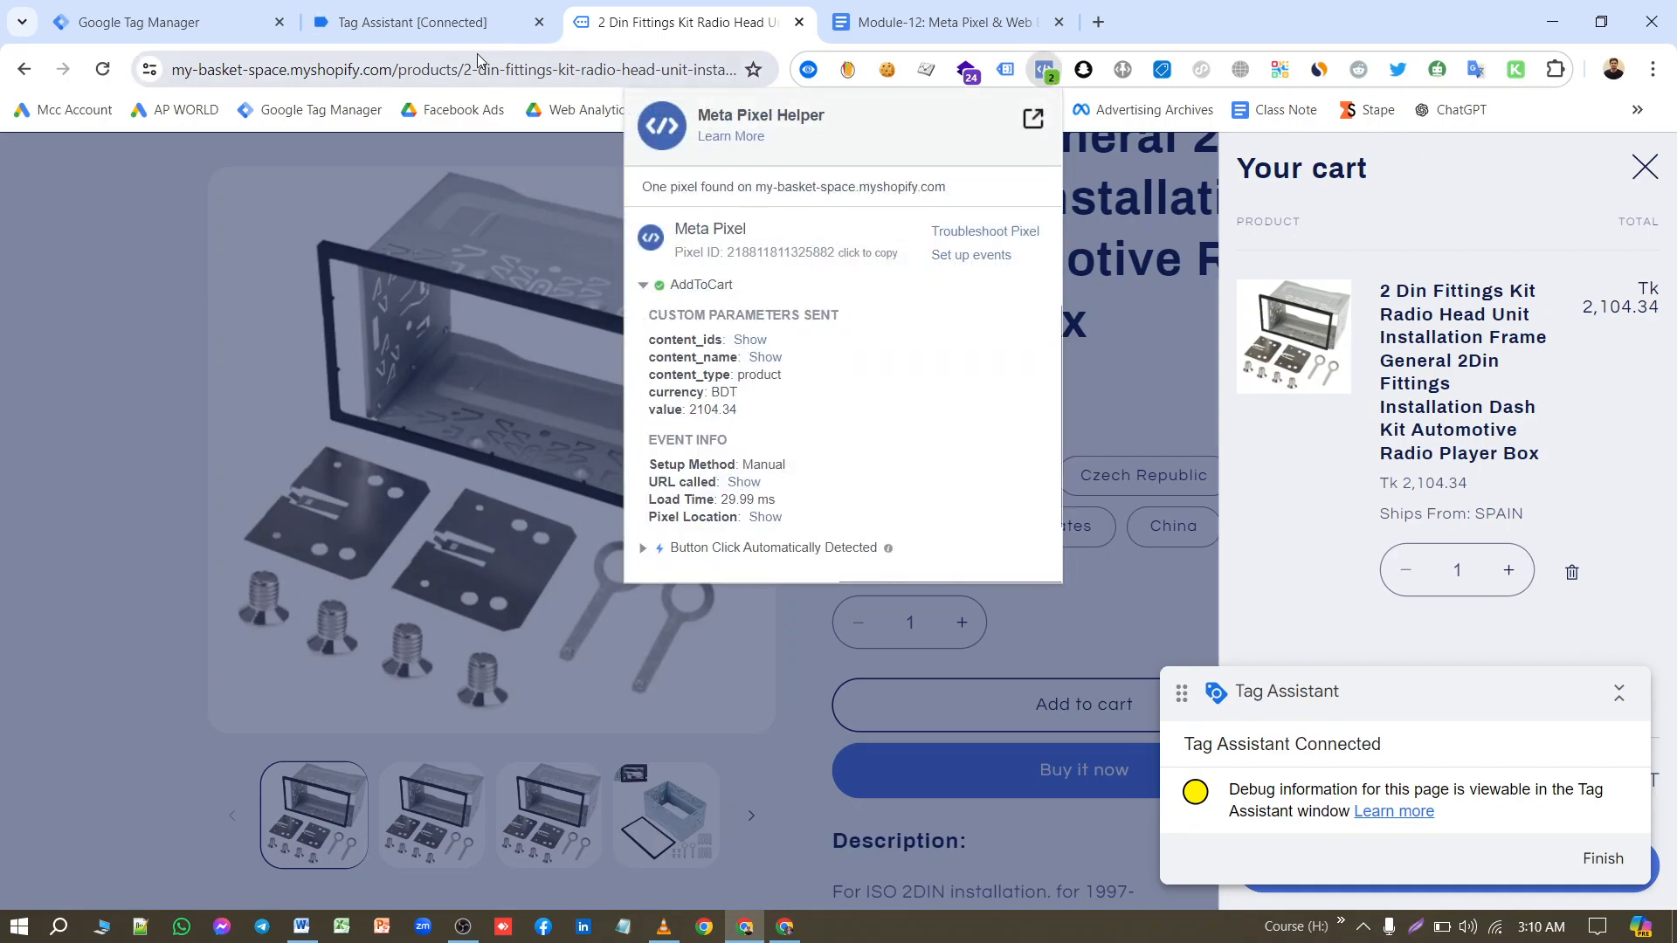
Step: Check in Tag Assistant which tags fired on the add_to_cart and view_item events
{"action": "left_click", "coordinate": [420, 22]}
{"action": "left_click", "coordinate": [852, 550]}
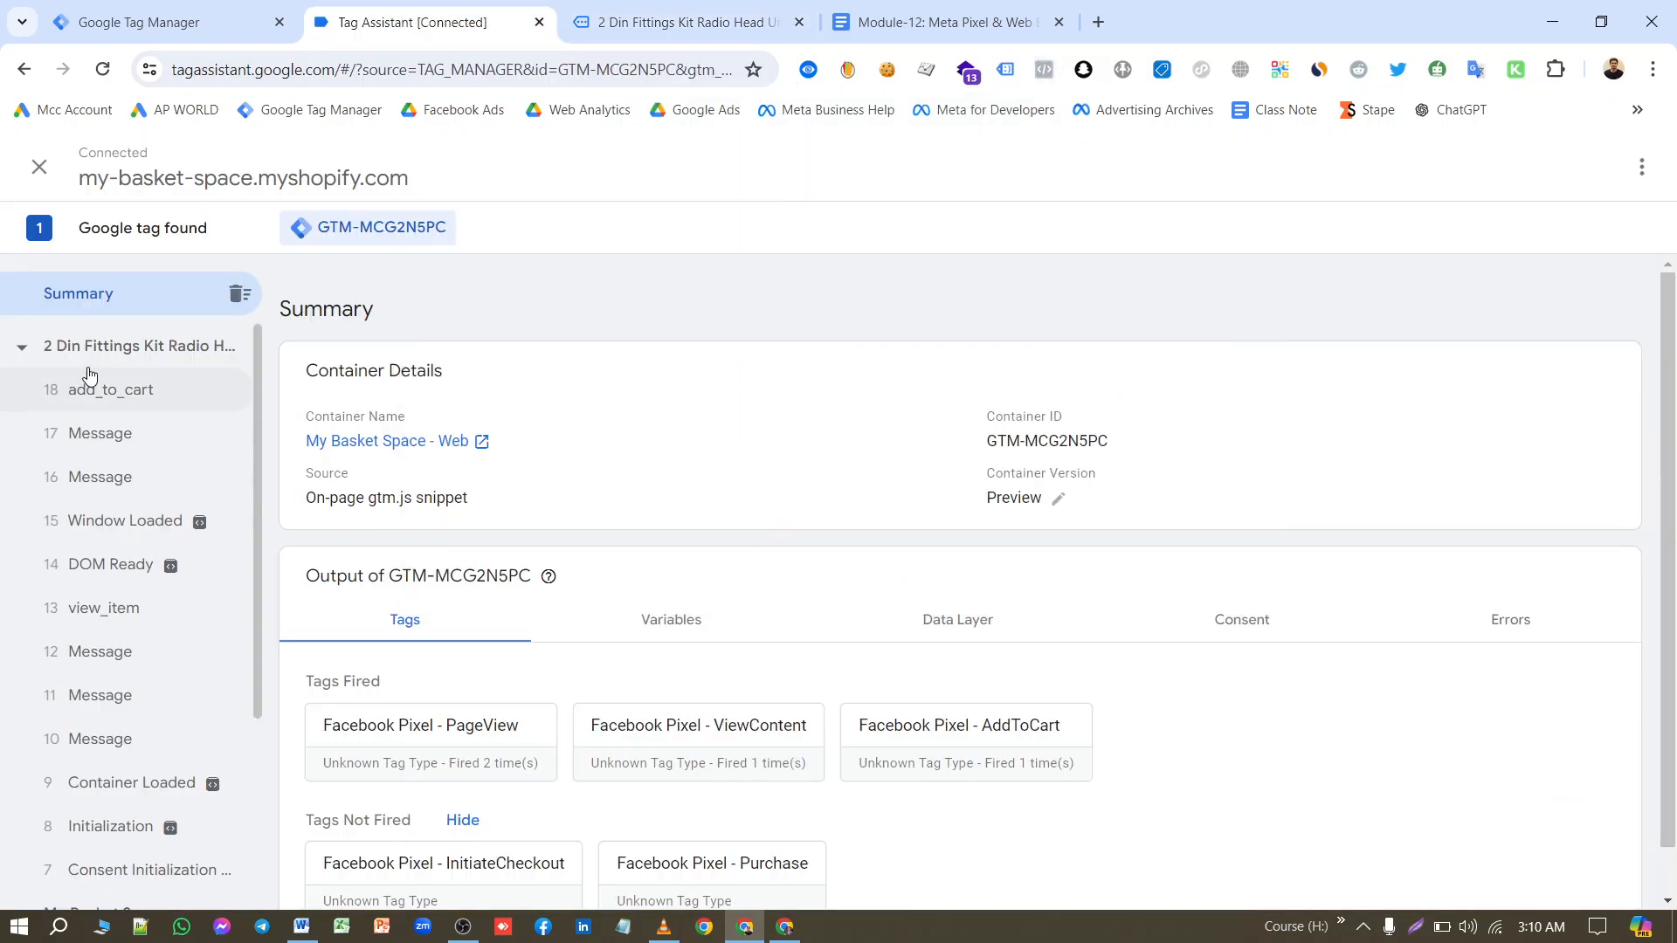
{"action": "left_click", "coordinate": [103, 390]}
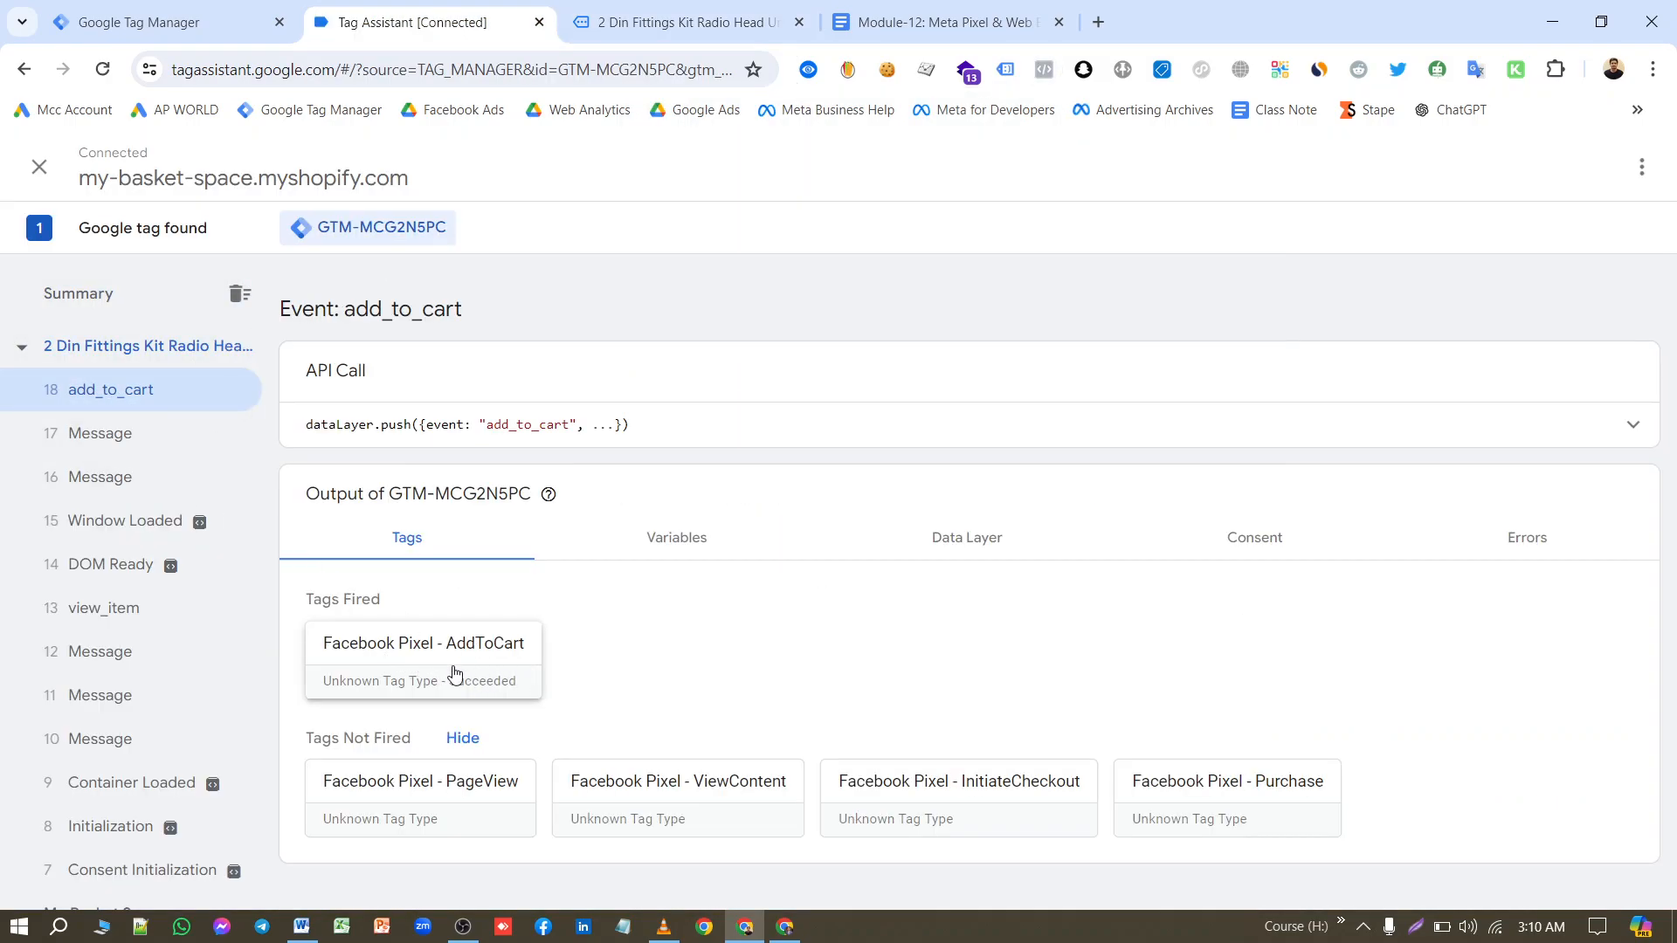
{"action": "scroll", "coordinate": [109, 692], "scroll_direction": "down", "scroll_amount": 3}
{"action": "mouse_move", "coordinate": [179, 725]}
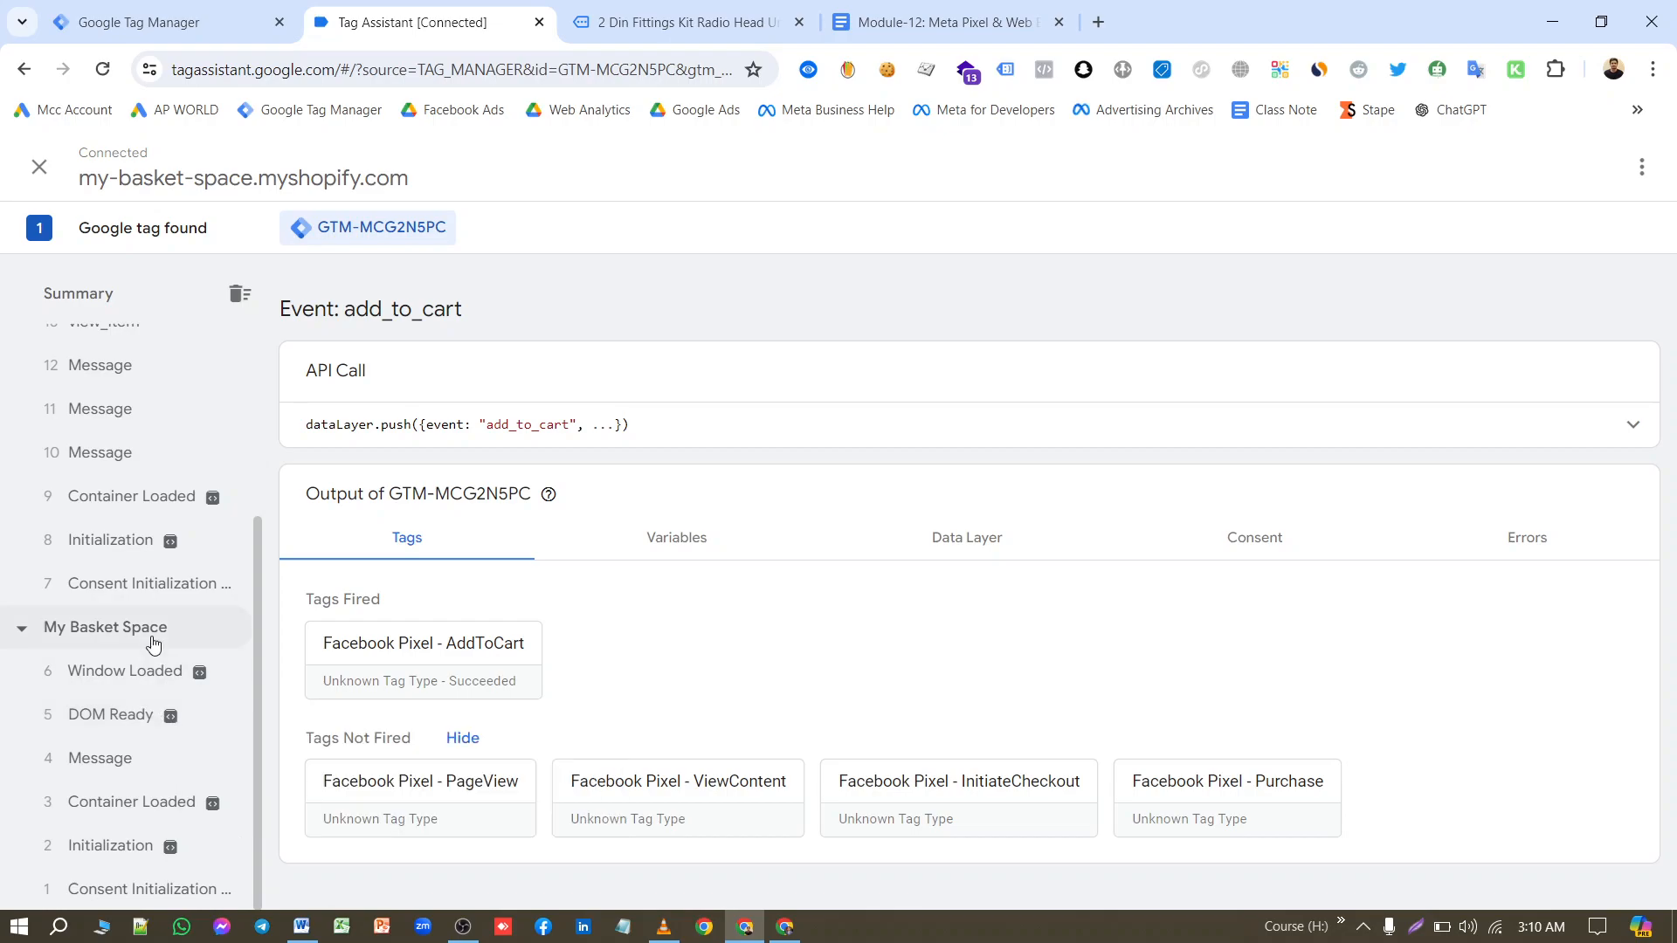
{"action": "scroll", "coordinate": [179, 698], "scroll_direction": "up", "scroll_amount": 1}
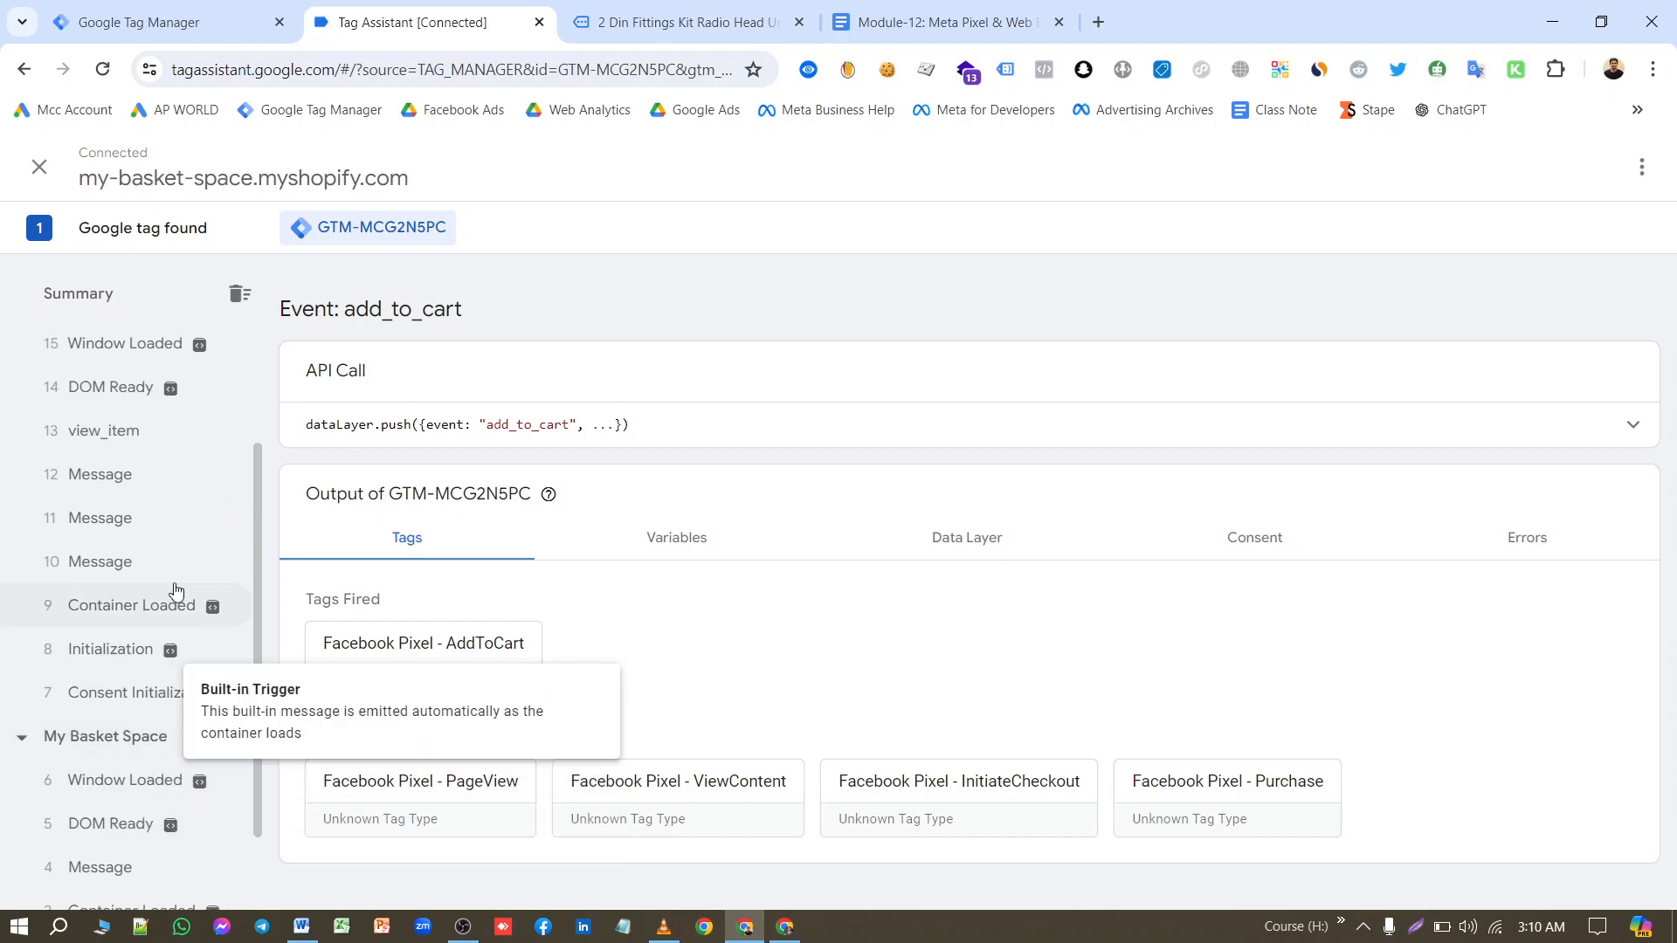
{"action": "left_click", "coordinate": [157, 444]}
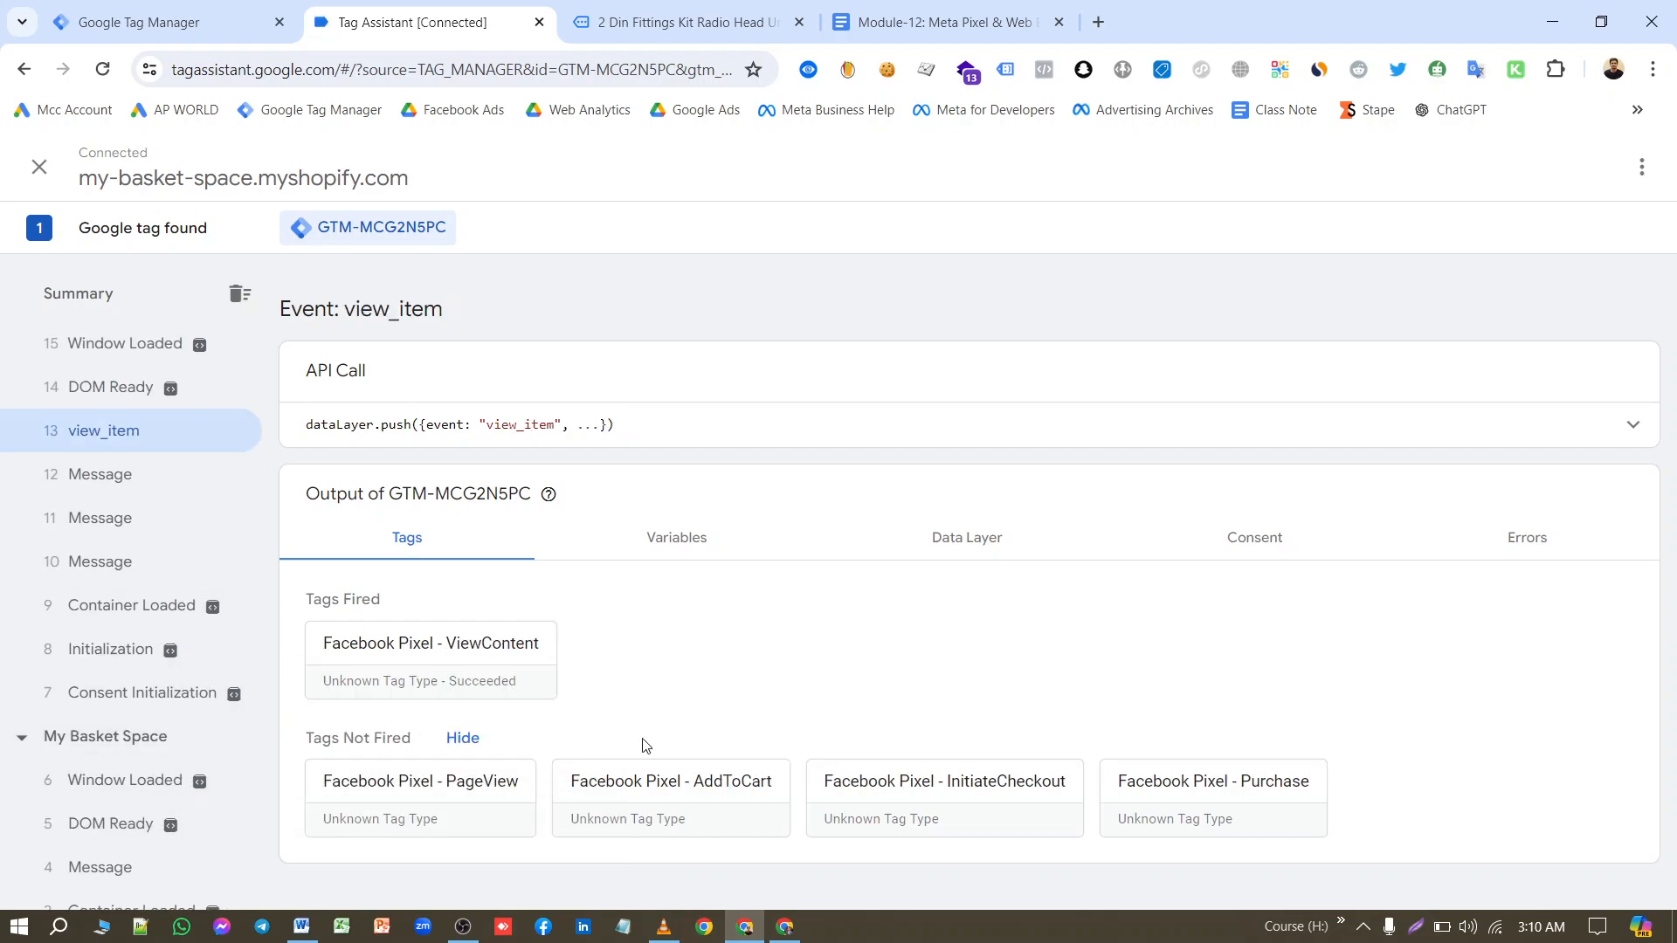
Step: Reload the test events in Meta Events Manager and examine all parameters of the Add to cart event
{"action": "left_click", "coordinate": [786, 927]}
{"action": "scroll", "coordinate": [731, 742], "scroll_direction": "down", "scroll_amount": 1}
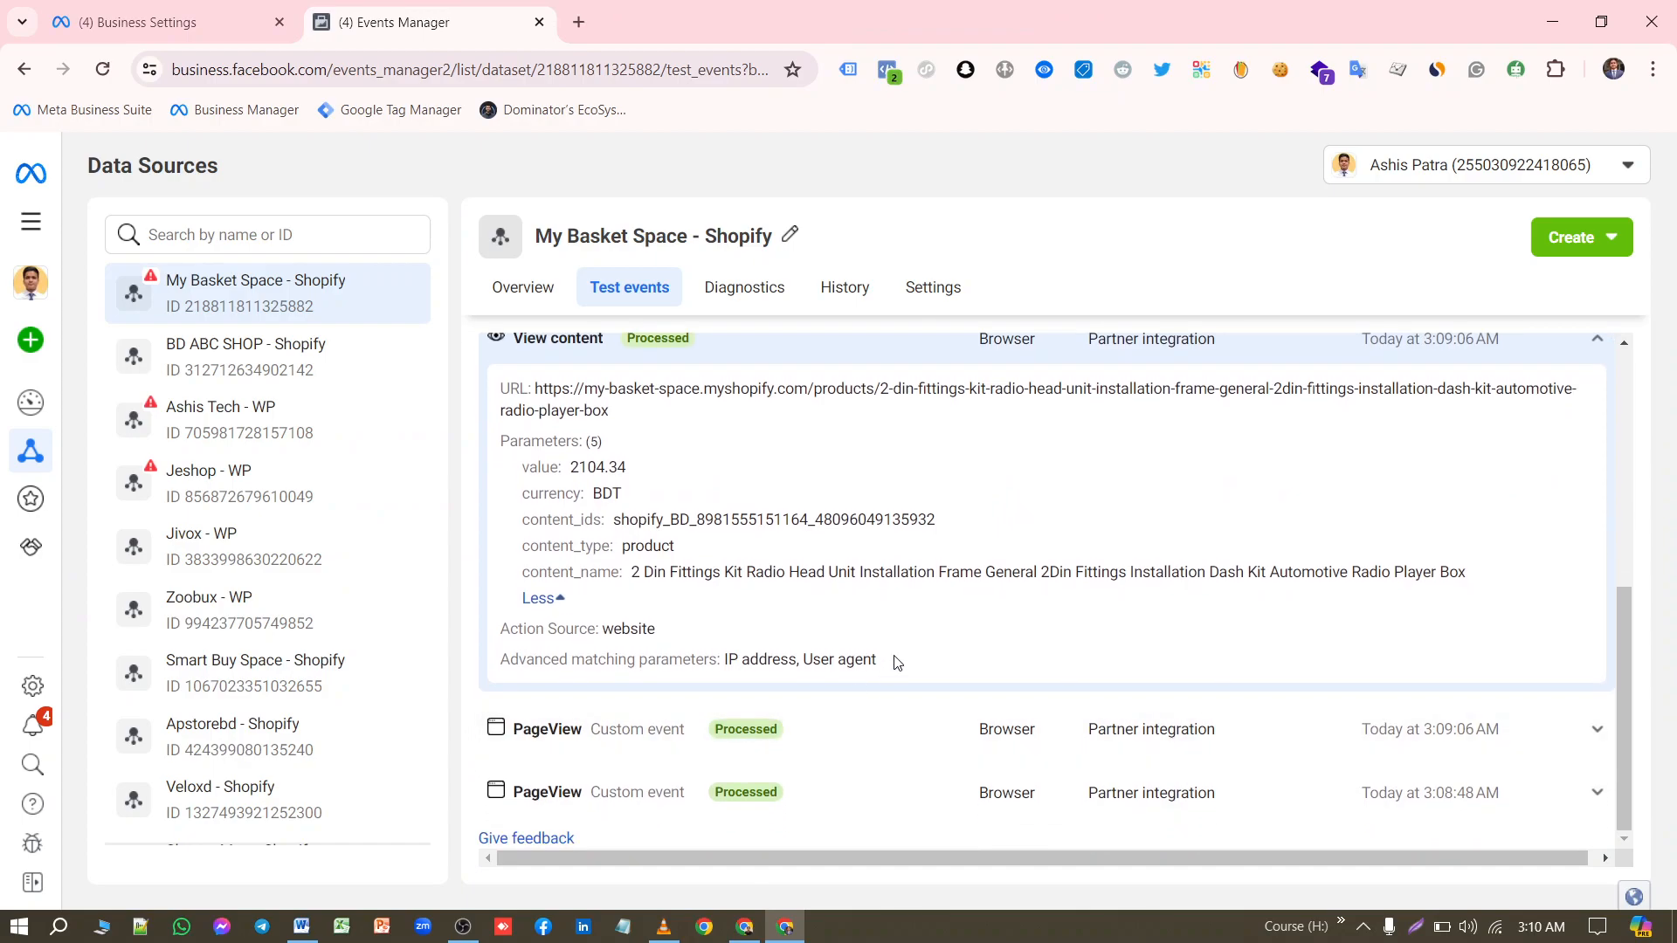
{"action": "scroll", "coordinate": [909, 638], "scroll_direction": "up", "scroll_amount": 3}
{"action": "left_click", "coordinate": [810, 681]}
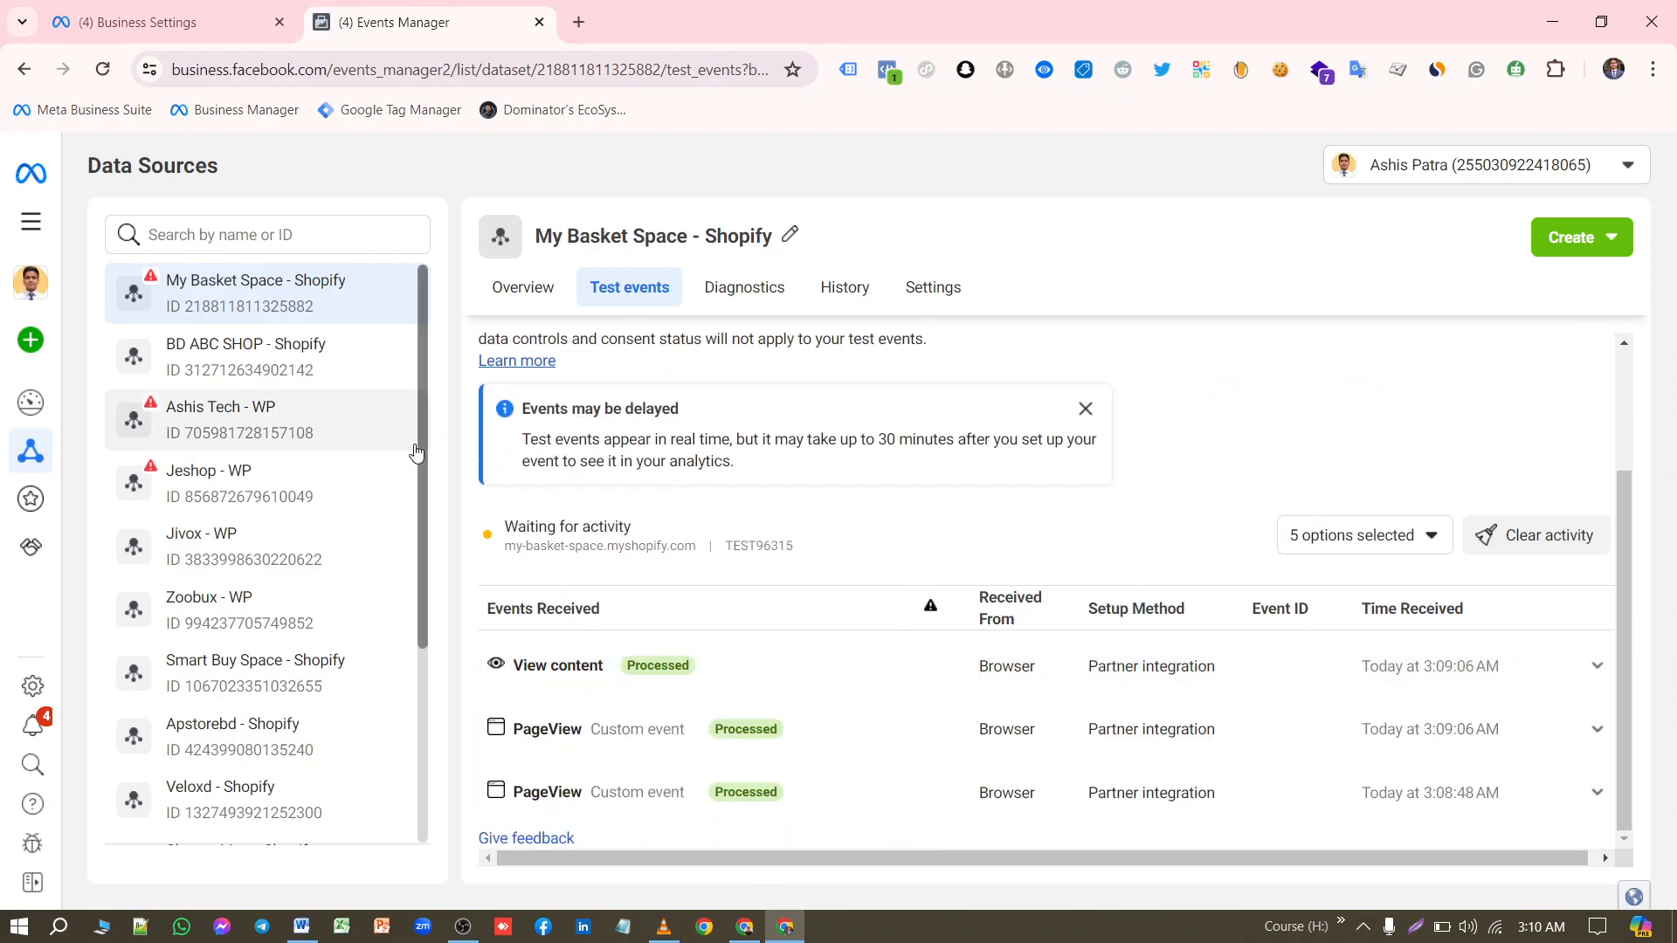
{"action": "left_click", "coordinate": [101, 70]}
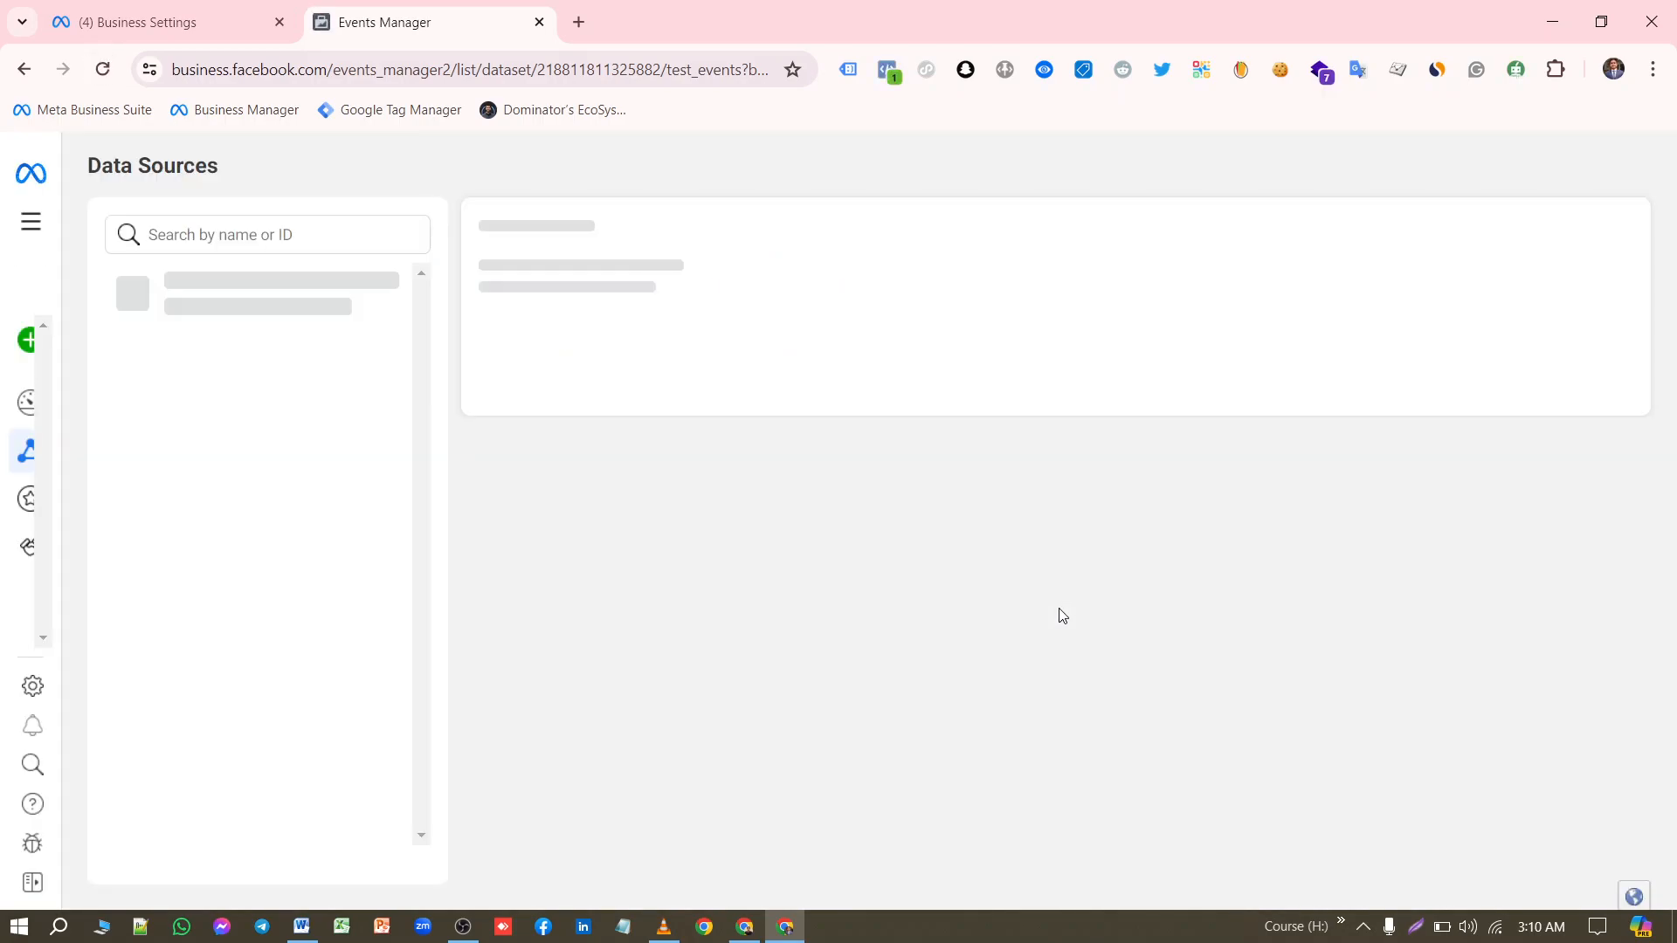
{"action": "scroll", "coordinate": [1080, 620], "scroll_direction": "down", "scroll_amount": 1}
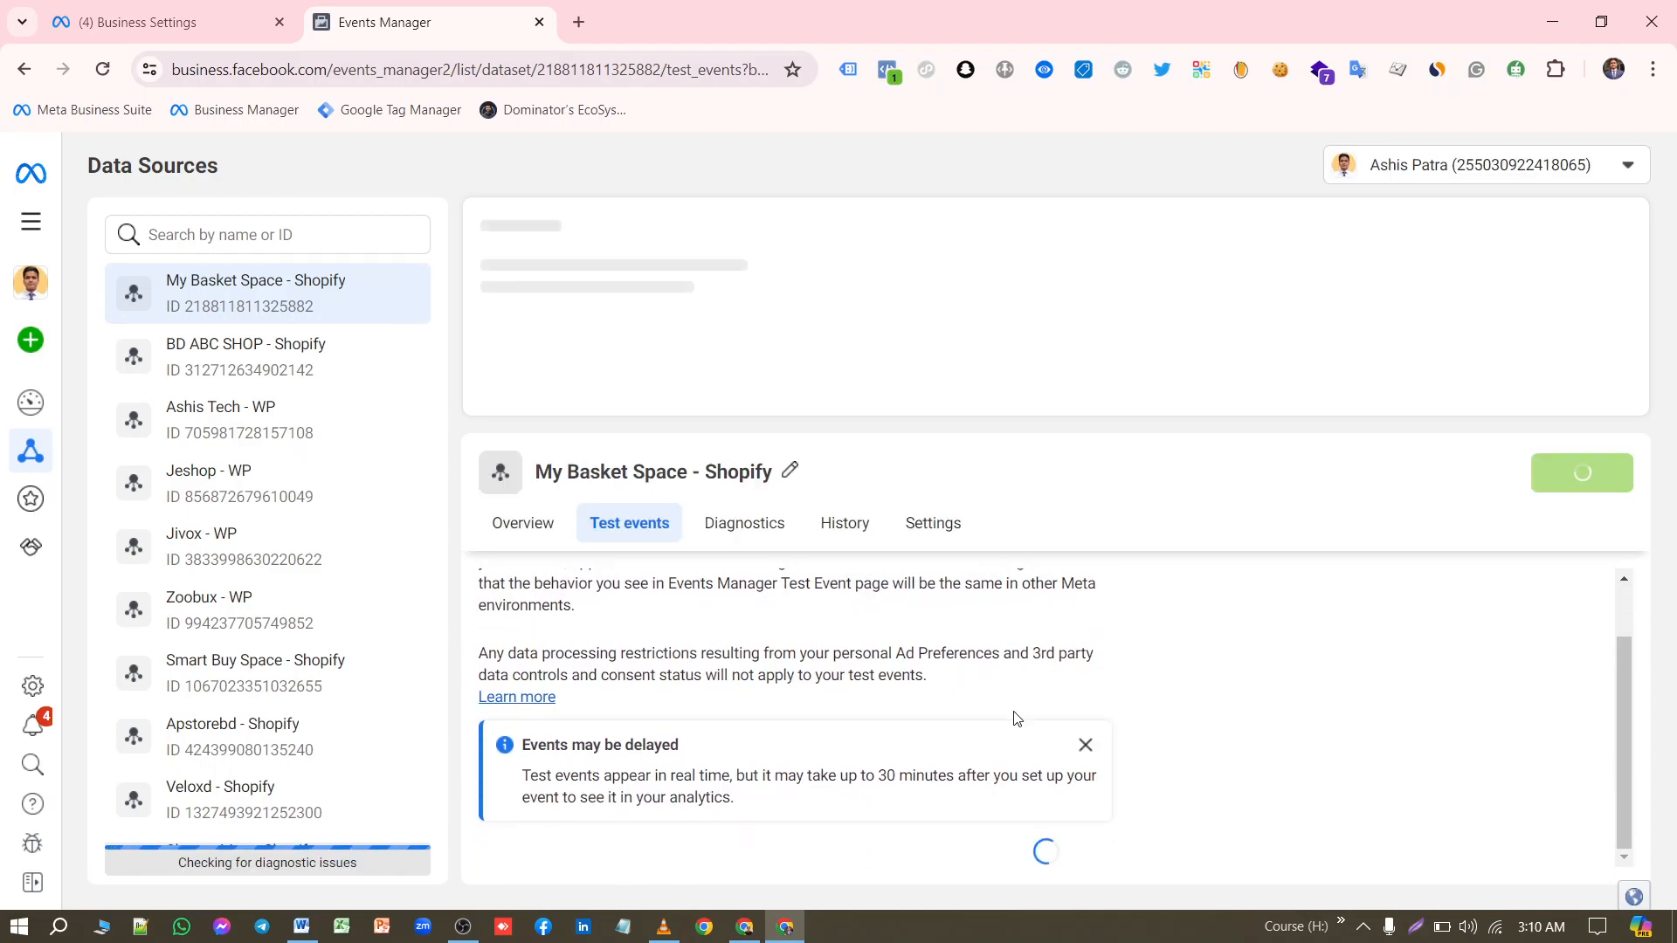
{"action": "scroll", "coordinate": [1007, 720], "scroll_direction": "down", "scroll_amount": 1}
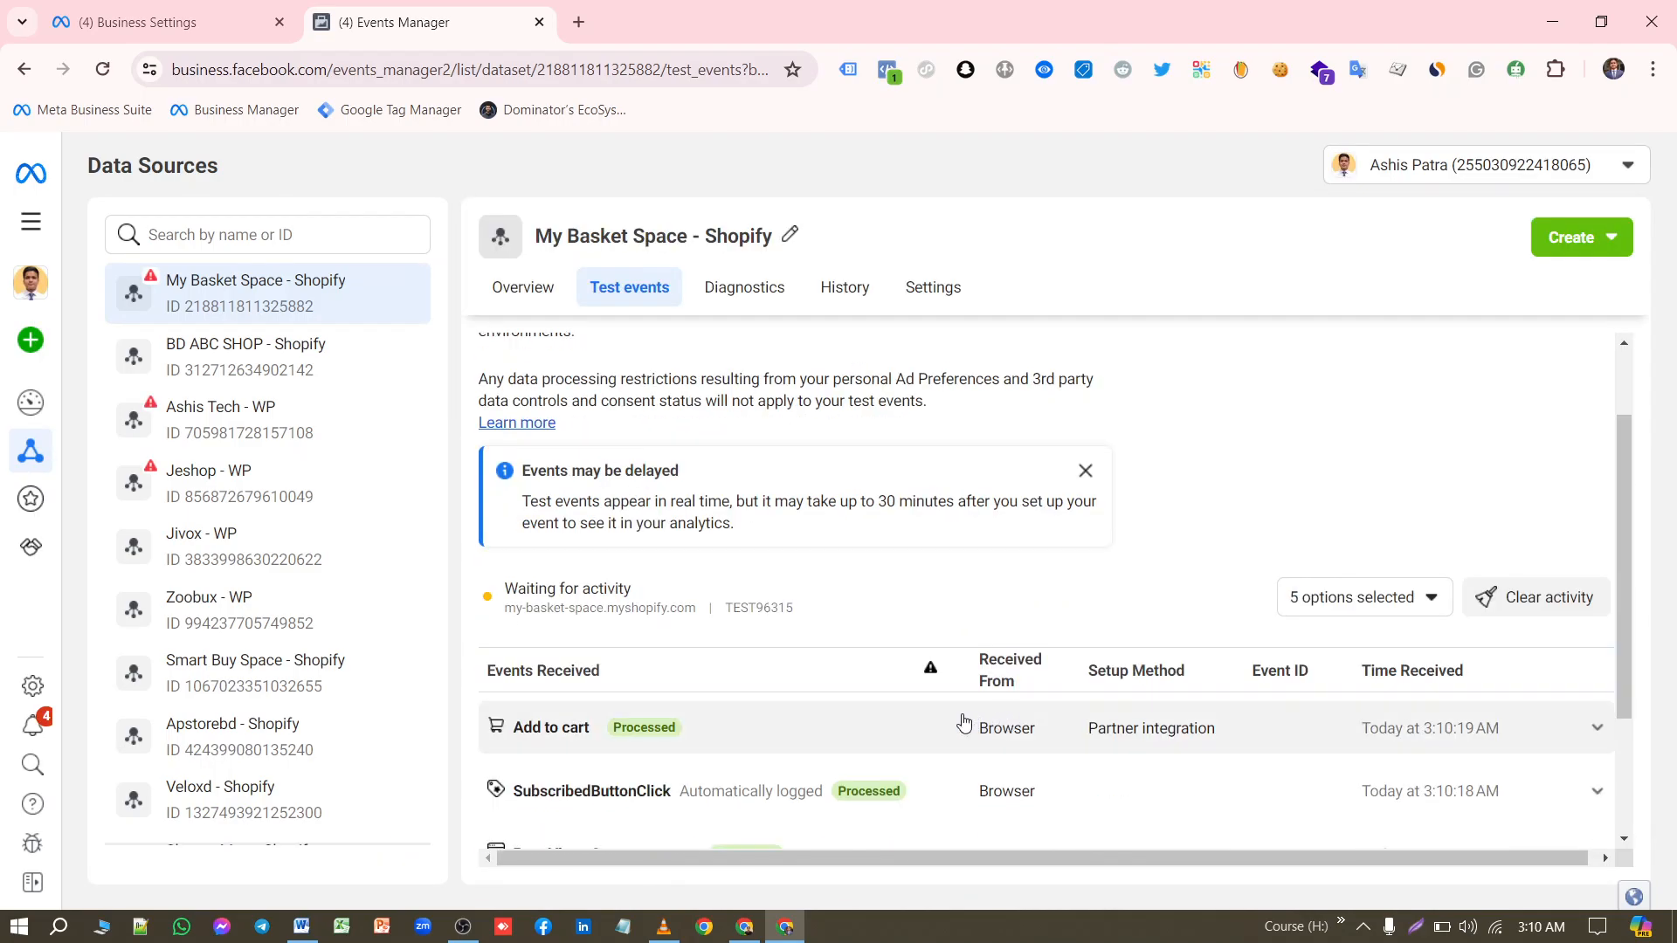
{"action": "scroll", "coordinate": [966, 722], "scroll_direction": "down", "scroll_amount": 1}
{"action": "left_click", "coordinate": [804, 617]}
{"action": "scroll", "coordinate": [917, 611], "scroll_direction": "down", "scroll_amount": 3}
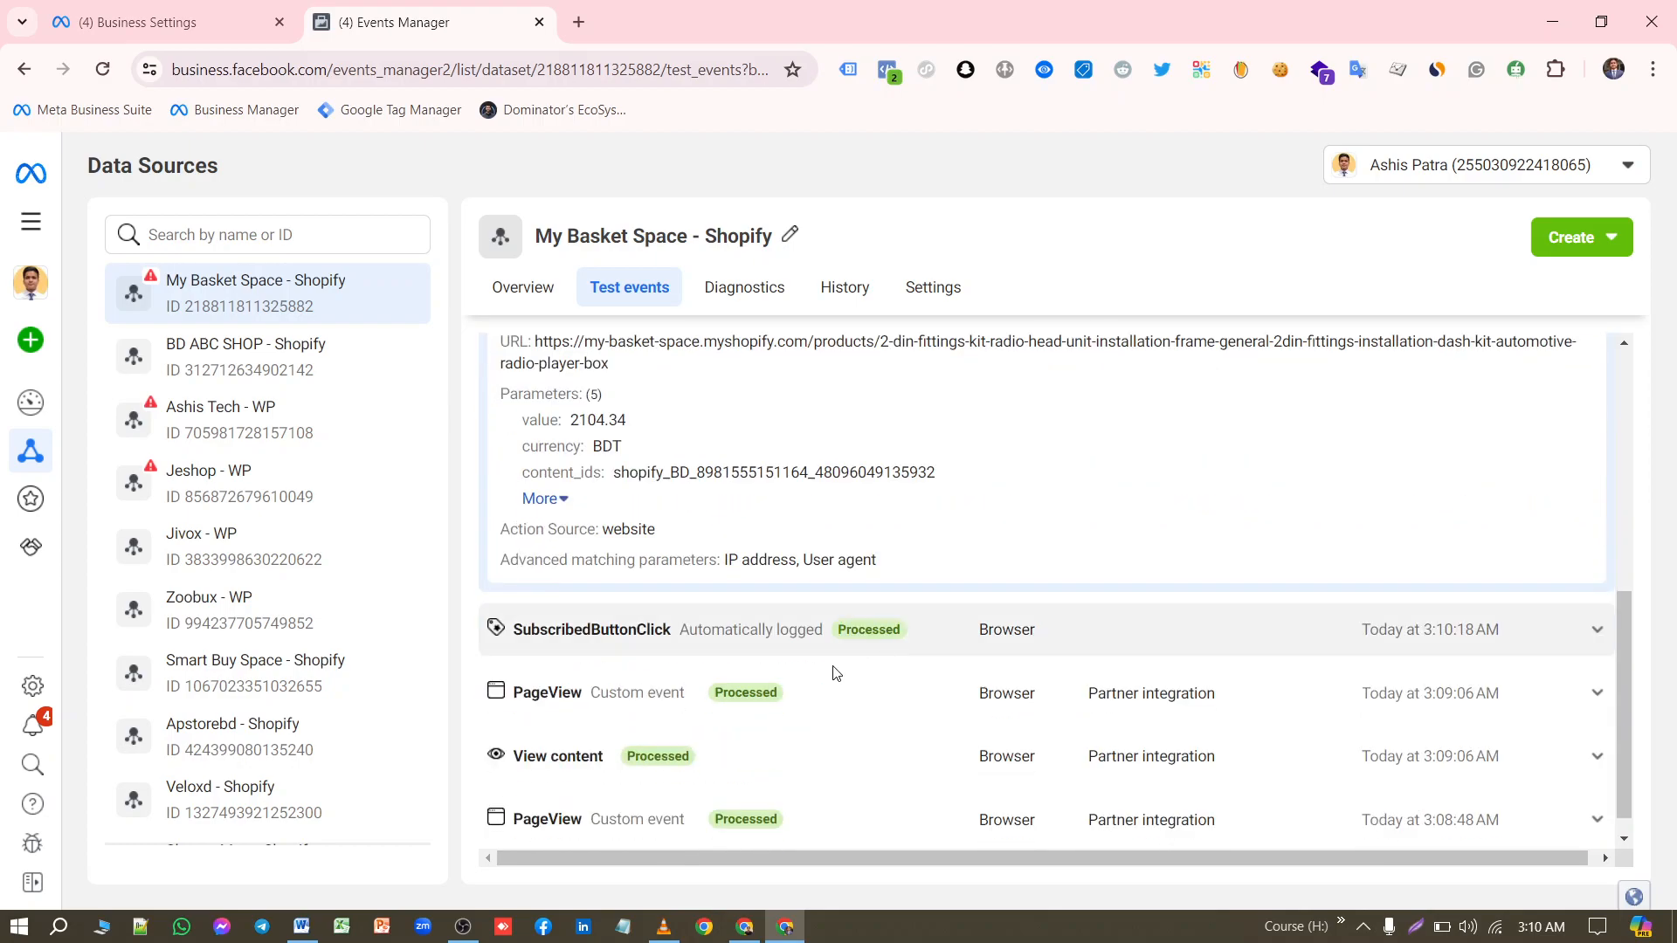
{"action": "left_click", "coordinate": [542, 498]}
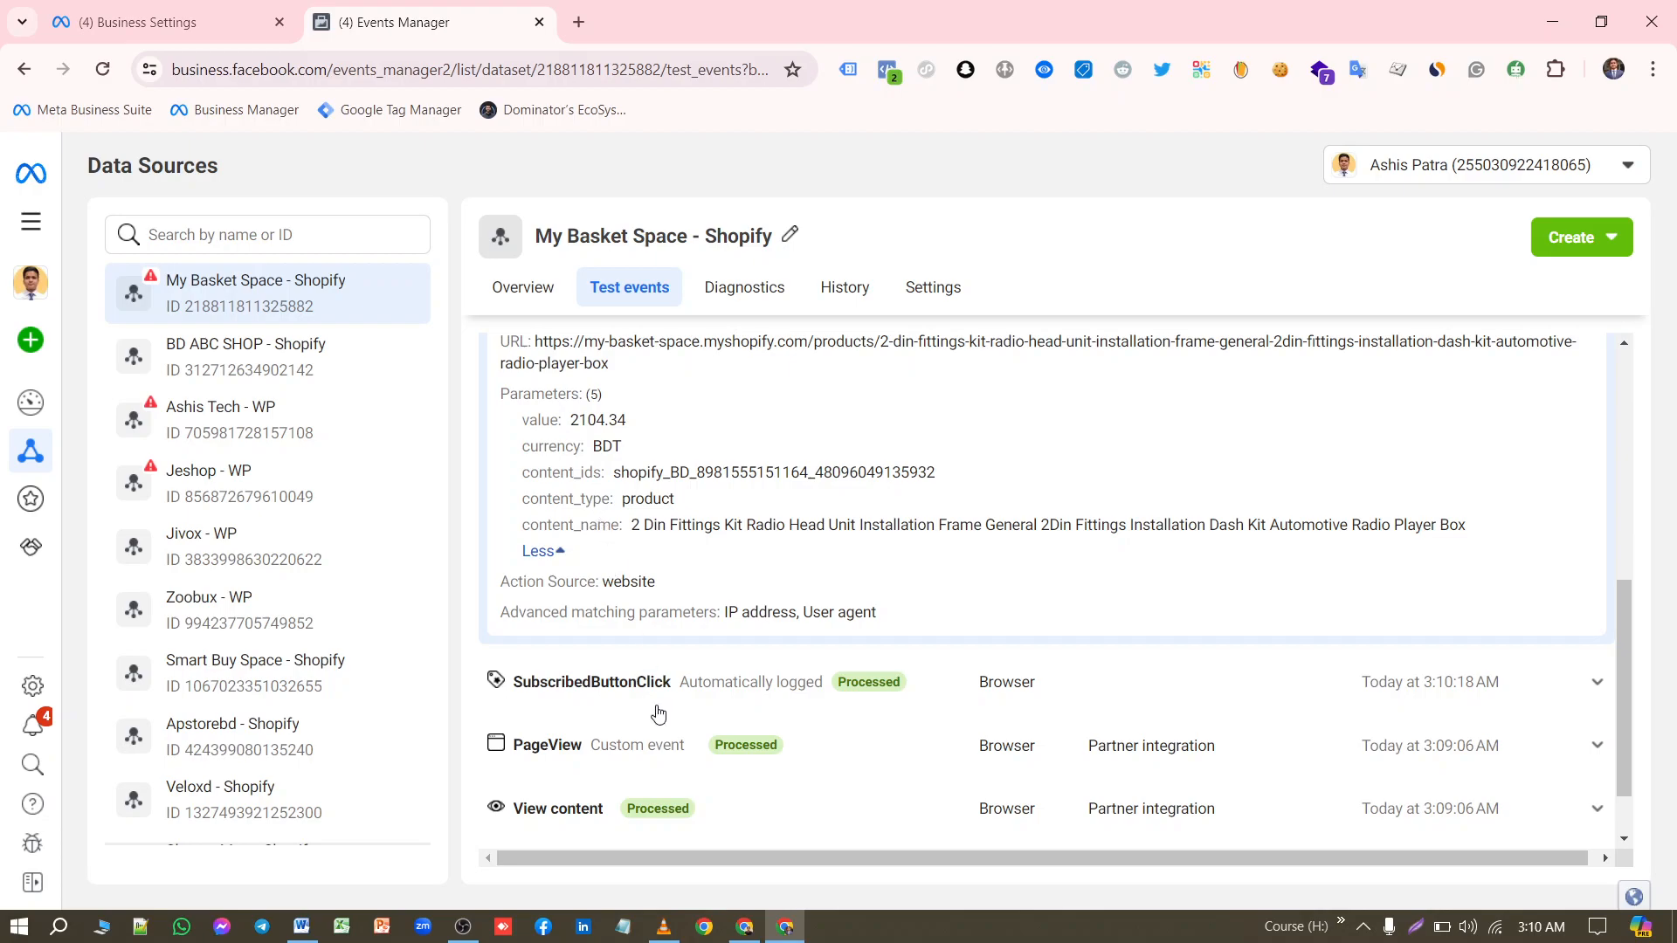
Step: Proceed to checkout with the 2 Din Fittings Kit on the storefront and check the checkout page in Meta Pixel Helper
{"action": "left_click", "coordinate": [703, 925]}
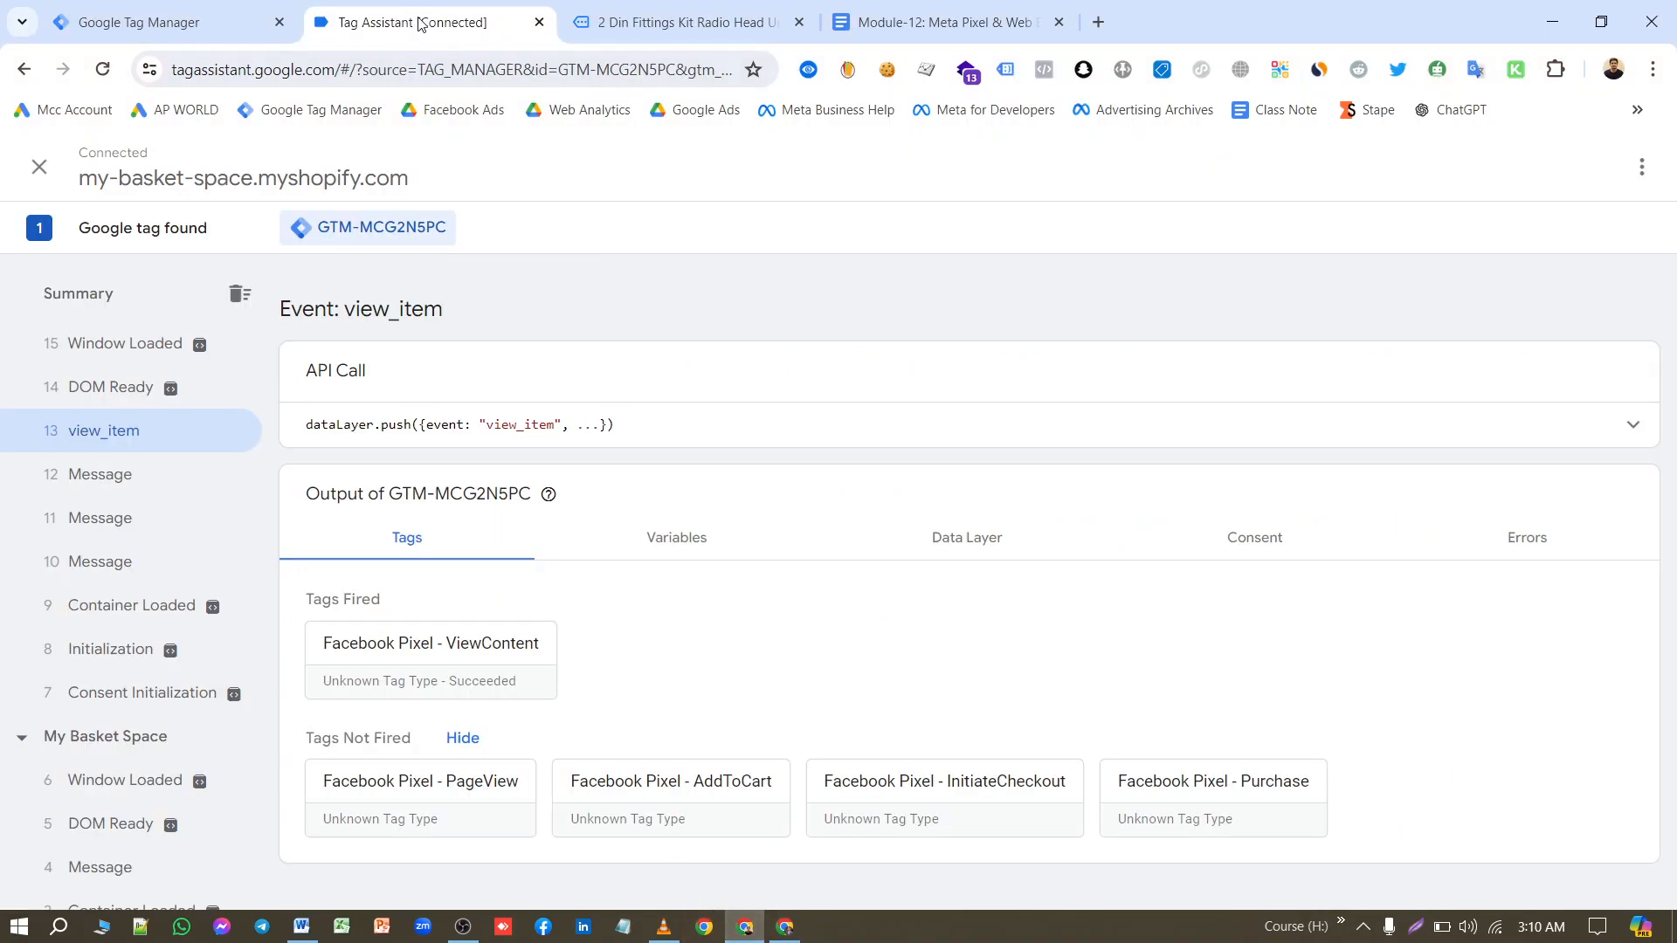
{"action": "left_click", "coordinate": [667, 23]}
{"action": "left_click_drag", "start_coordinate": [1247, 630], "coordinate": [1033, 437]}
{"action": "left_click", "coordinate": [1457, 879]}
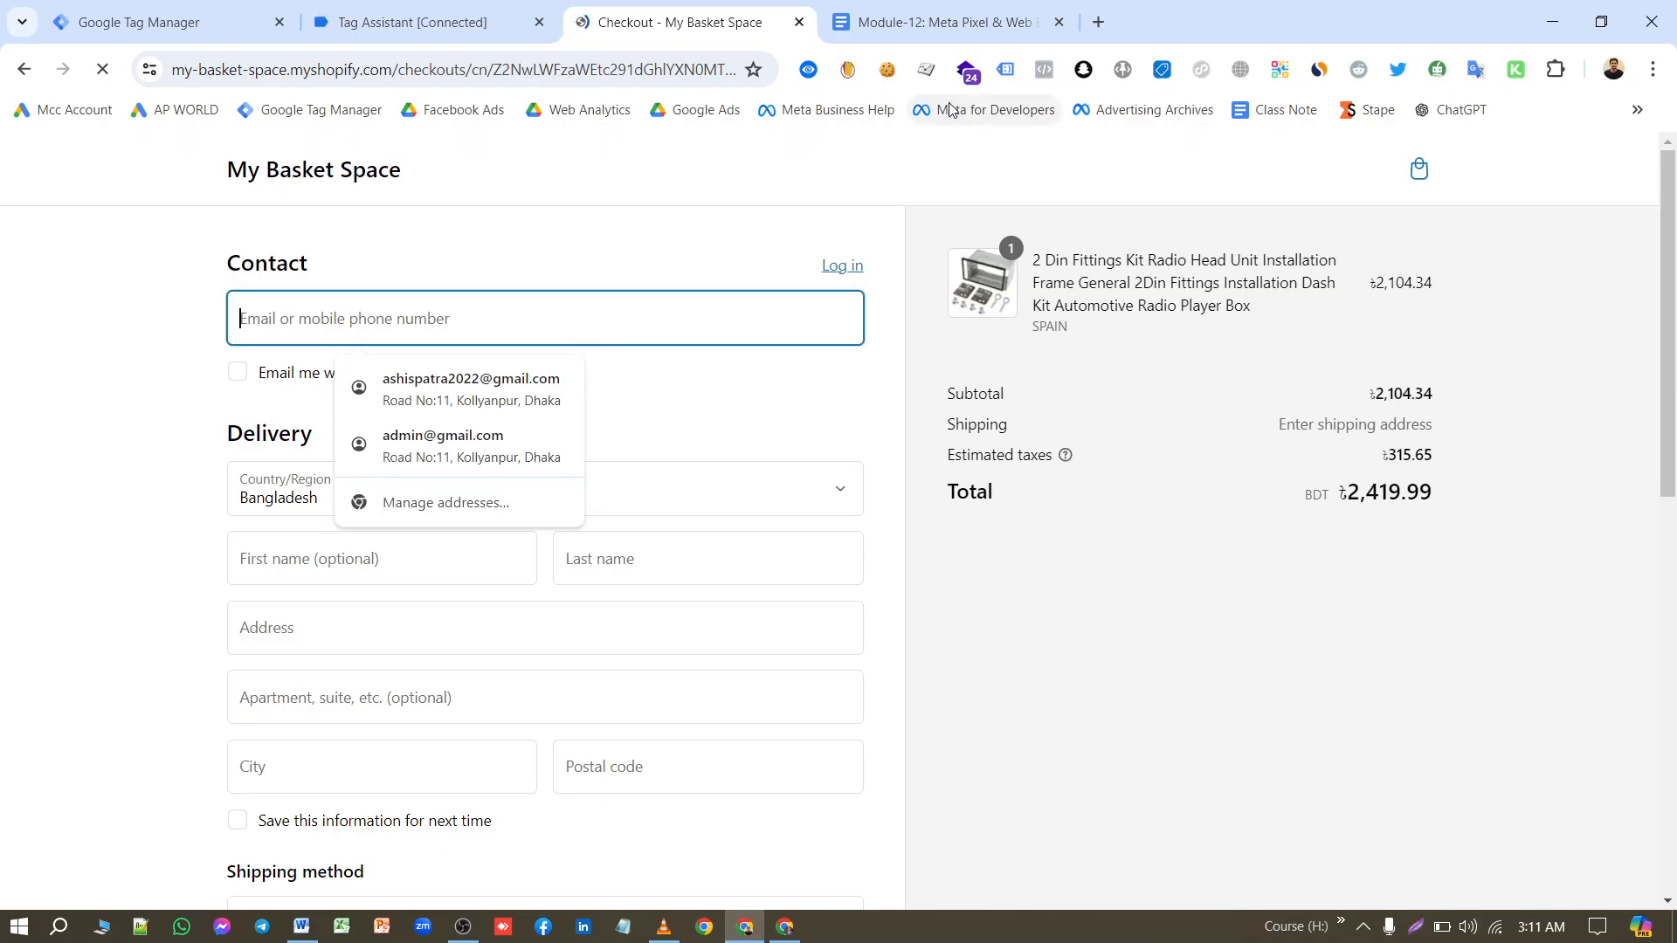
{"action": "left_click", "coordinate": [1044, 77]}
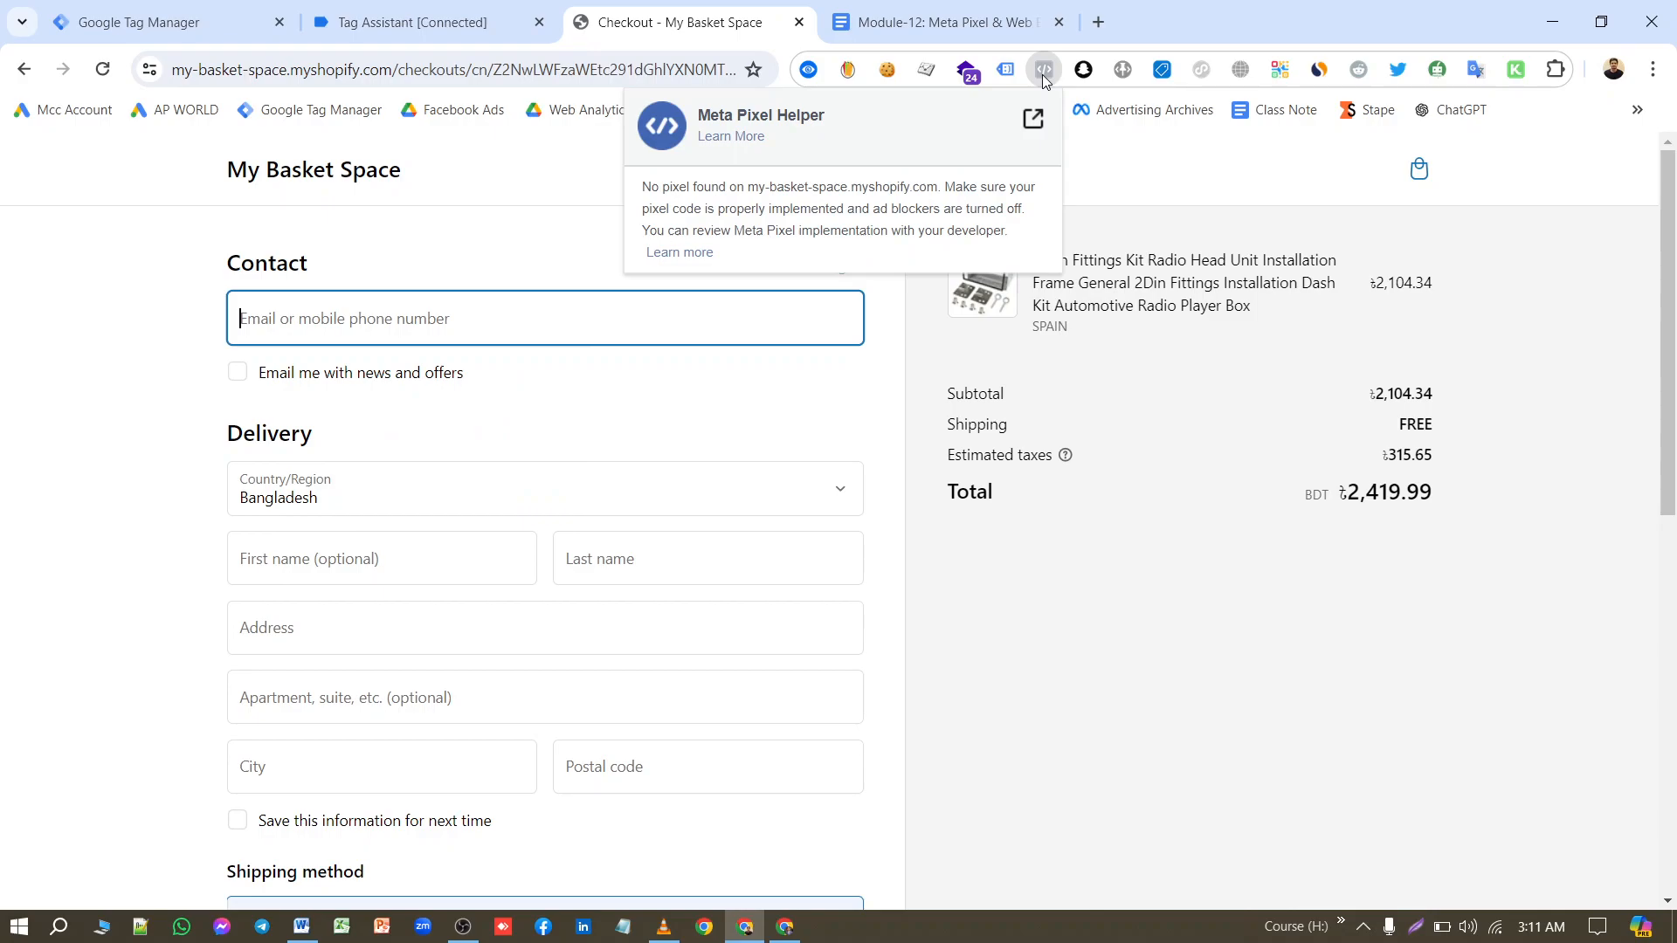
{"action": "left_click", "coordinate": [1103, 186]}
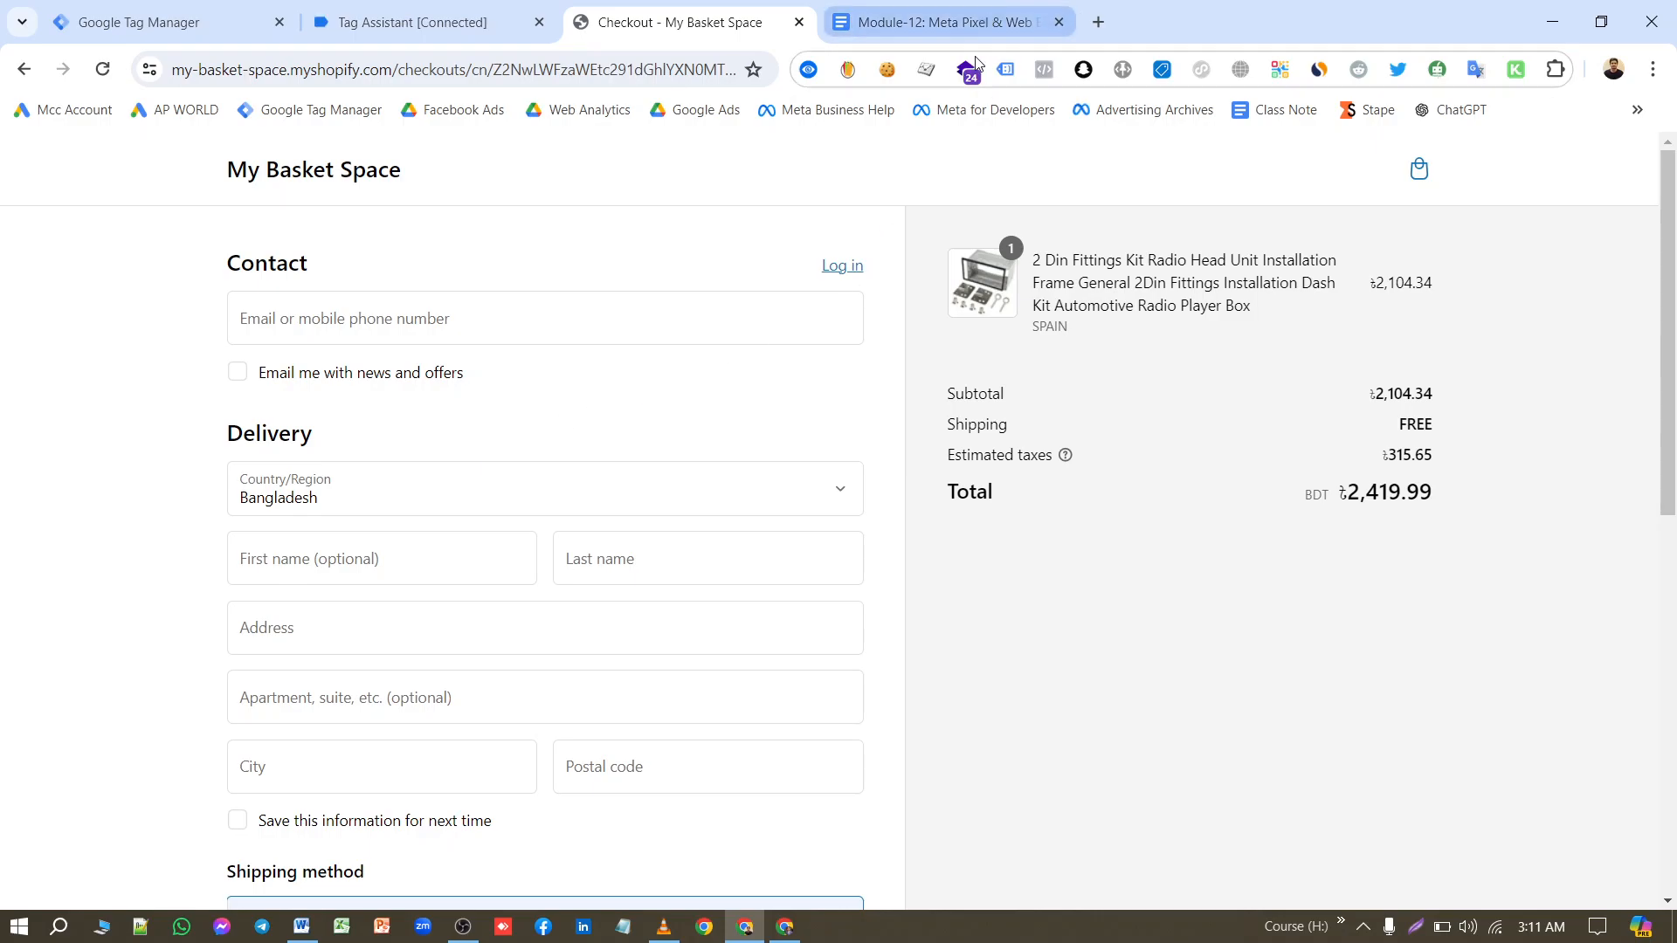
Step: Fill in the checkout contact and delivery details from the first saved address
{"action": "left_click", "coordinate": [412, 321]}
{"action": "left_click", "coordinate": [406, 384]}
{"action": "scroll", "coordinate": [442, 550], "scroll_direction": "down", "scroll_amount": 8}
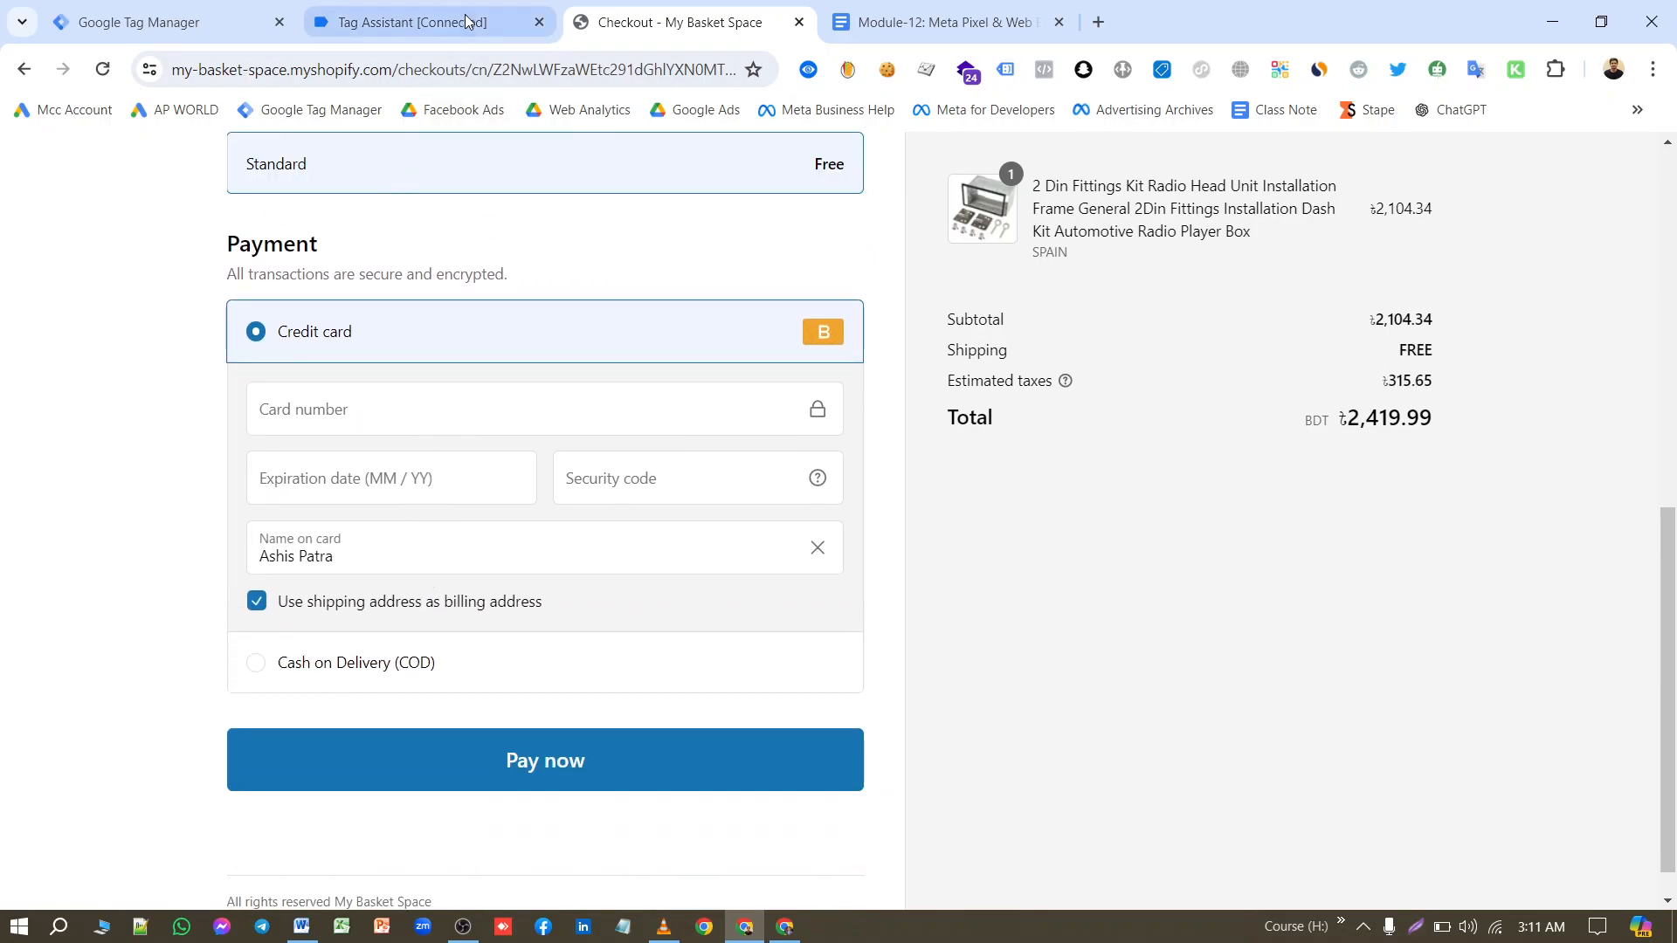
Step: Check the begin_checkout tags in Tag Assistant and examine all parameters of the Initiate checkout event in Meta Events Manager's reloaded test events
{"action": "left_click", "coordinate": [428, 21]}
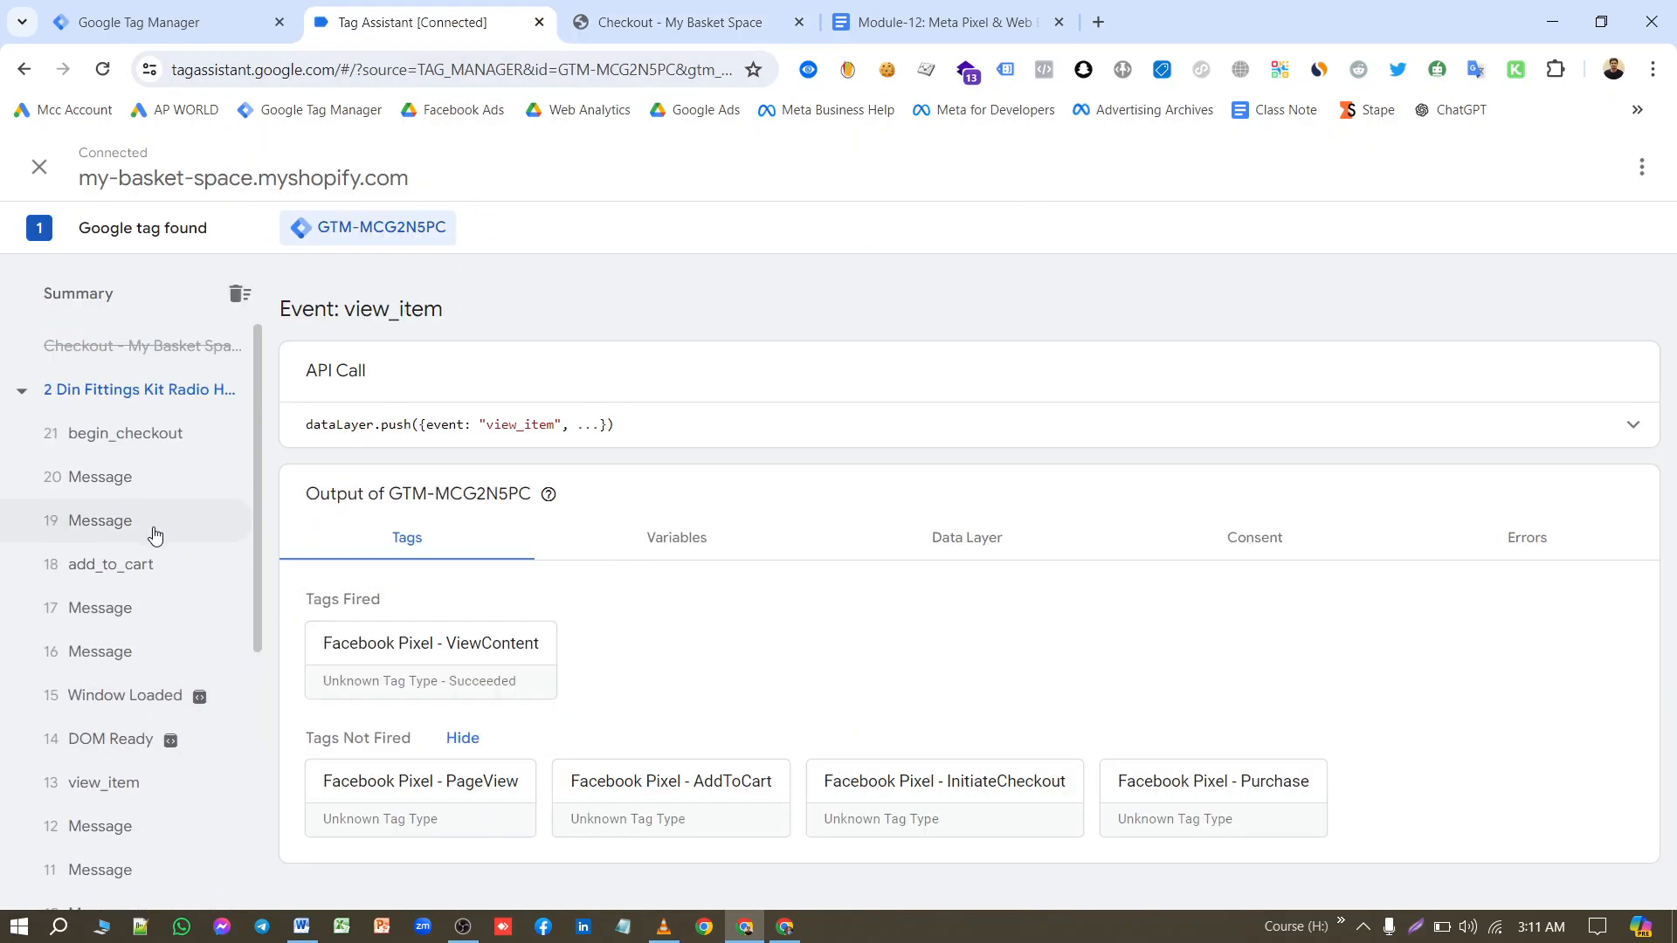
{"action": "left_click", "coordinate": [181, 427]}
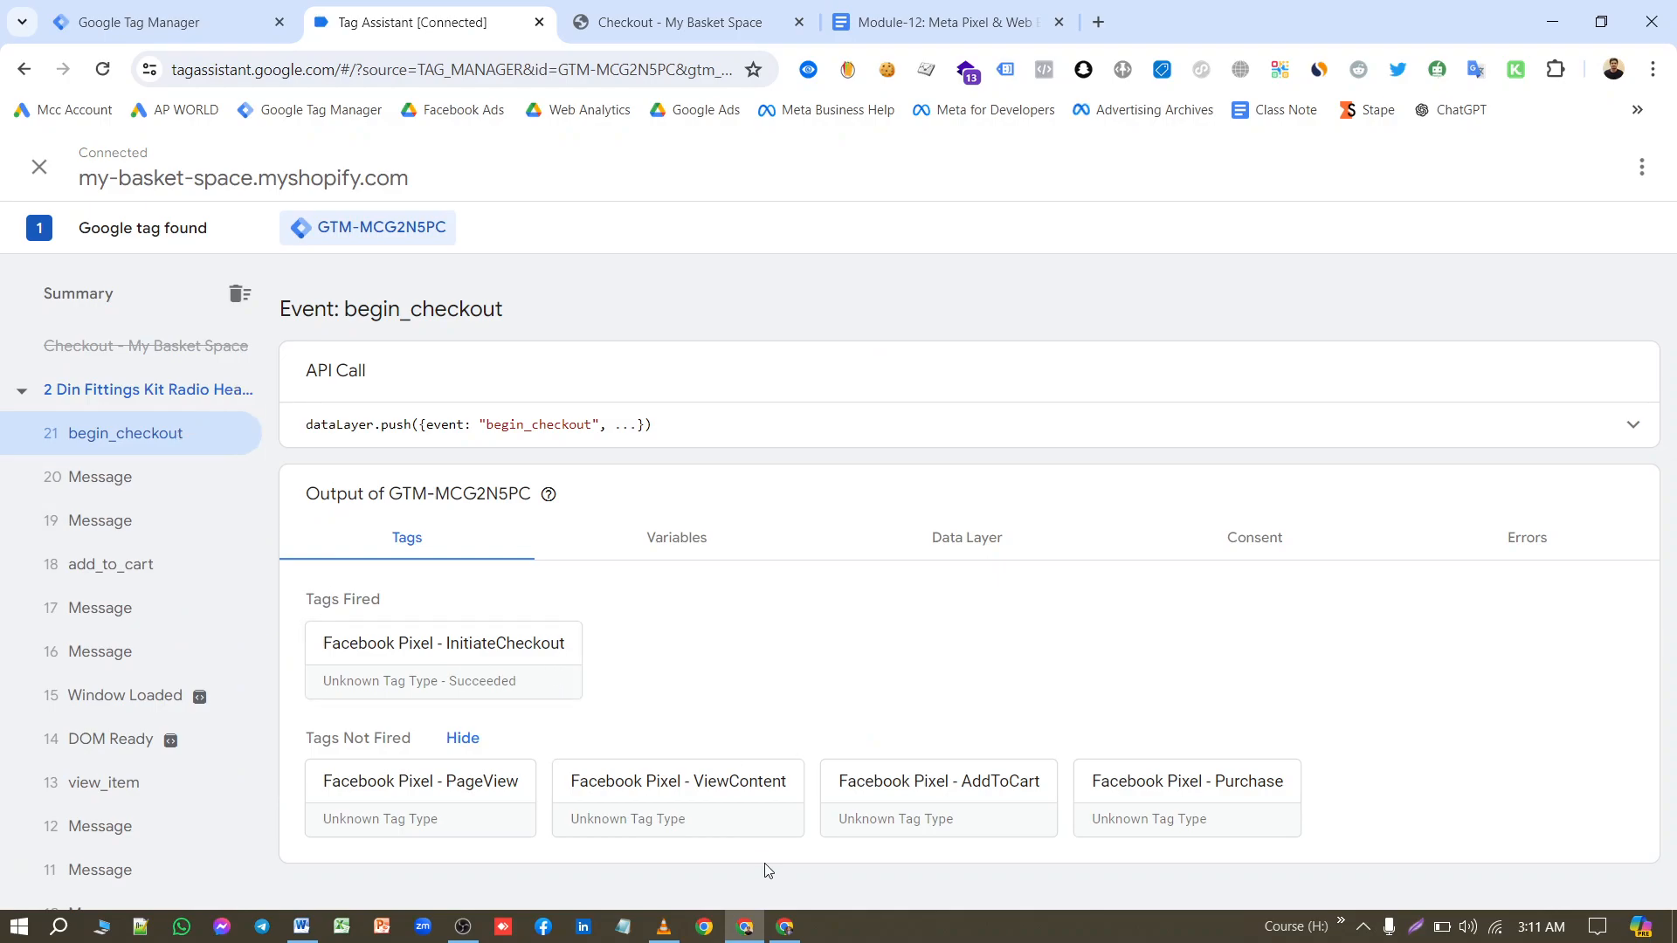
{"action": "left_click", "coordinate": [781, 929]}
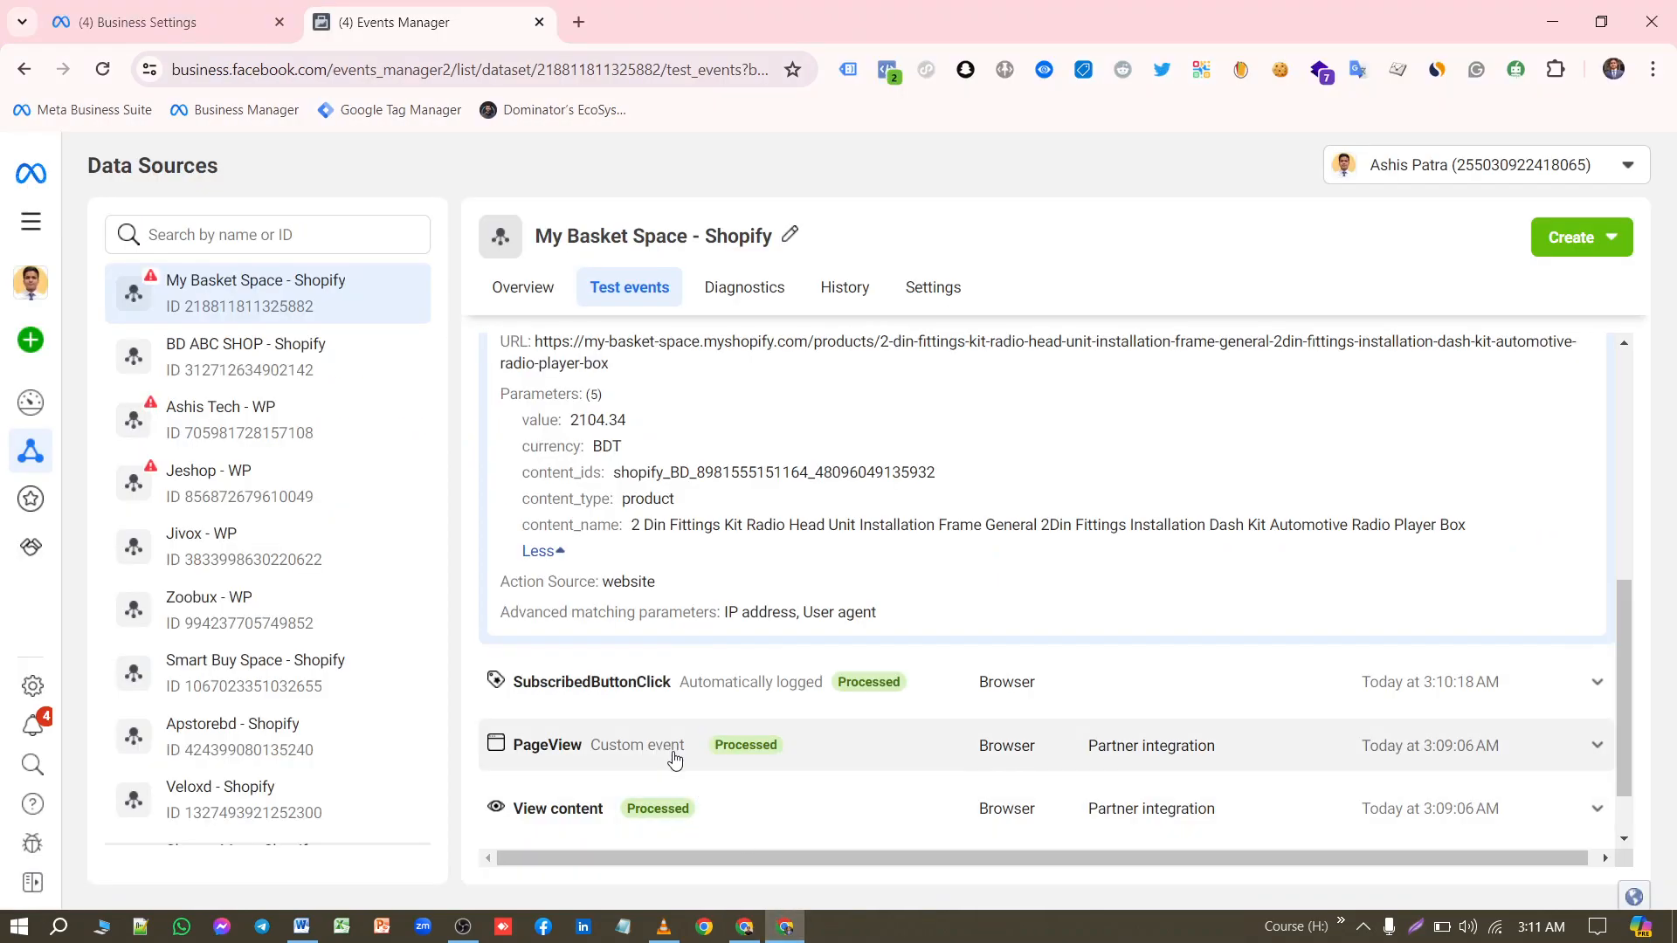
{"action": "scroll", "coordinate": [674, 760], "scroll_direction": "up", "scroll_amount": 5}
{"action": "left_click", "coordinate": [775, 637]}
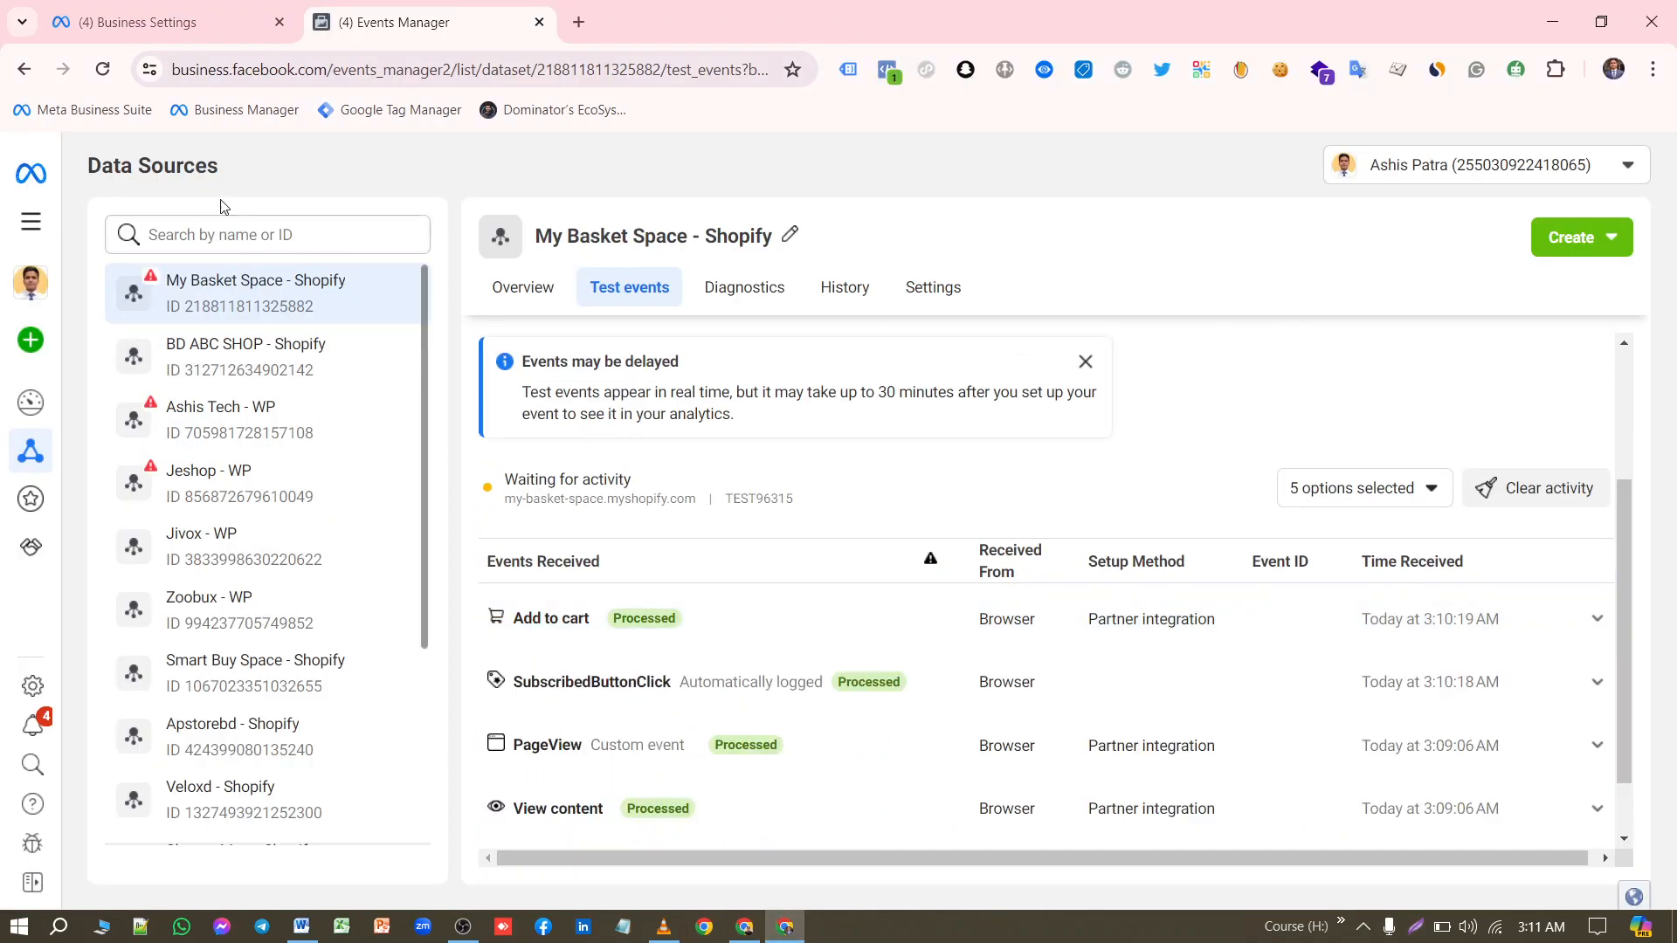
{"action": "left_click", "coordinate": [103, 70]}
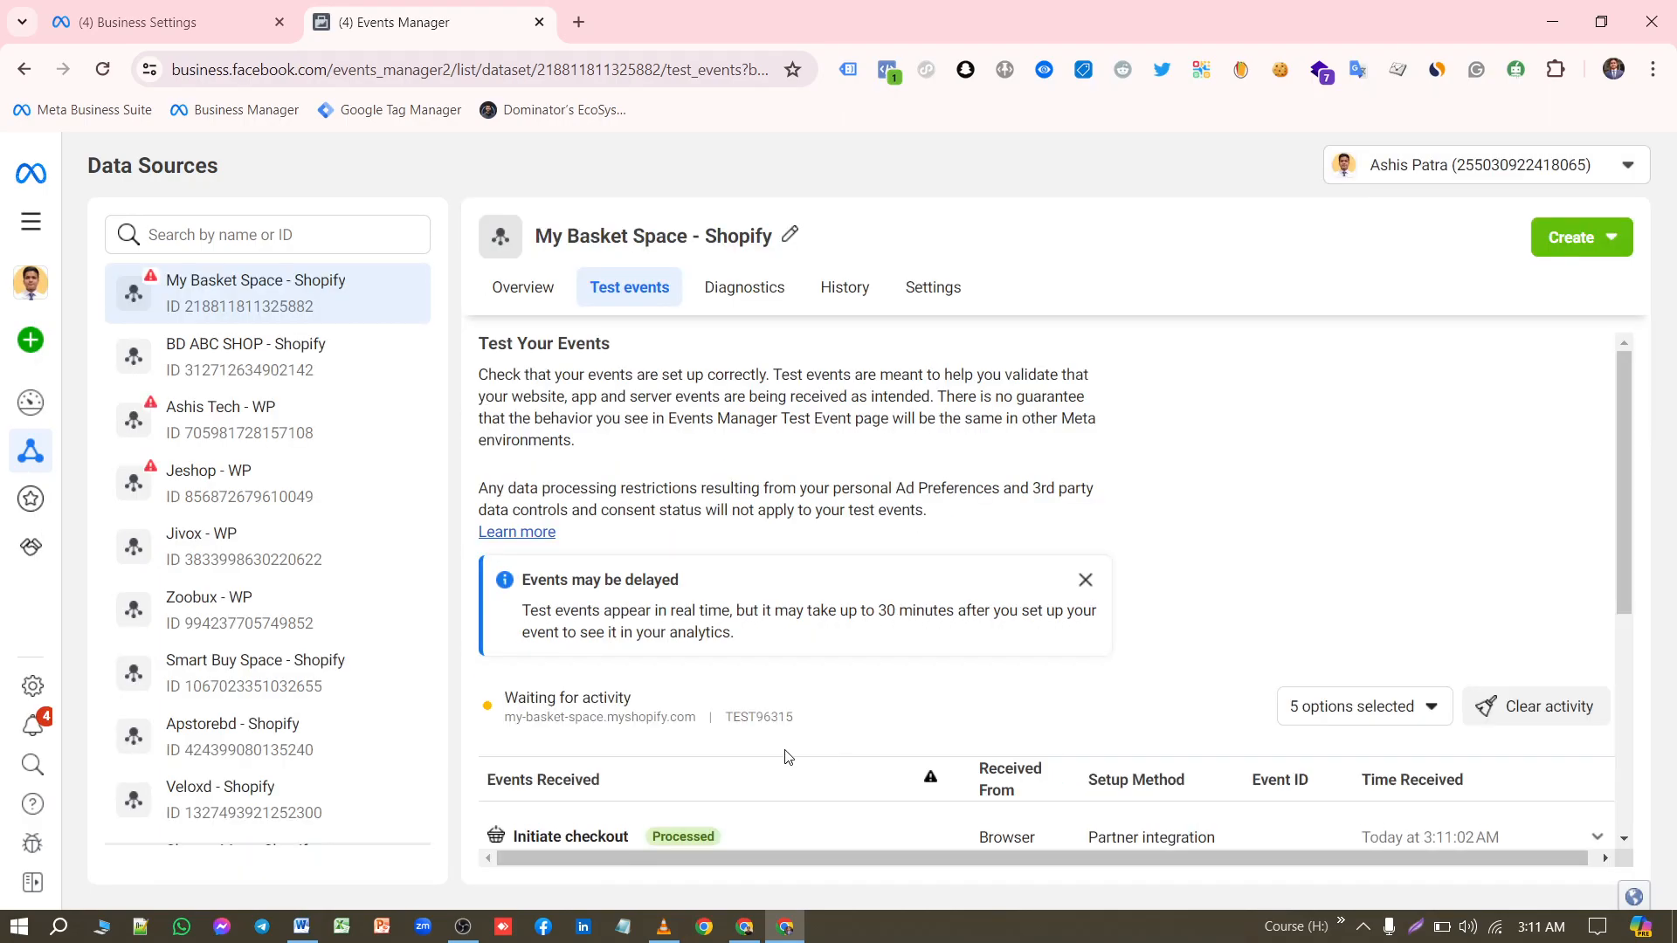
{"action": "scroll", "coordinate": [768, 757], "scroll_direction": "down", "scroll_amount": 3}
{"action": "left_click", "coordinate": [808, 640]}
{"action": "scroll", "coordinate": [980, 694], "scroll_direction": "down", "scroll_amount": 1}
{"action": "scroll", "coordinate": [980, 695], "scroll_direction": "down", "scroll_amount": 3}
{"action": "left_click", "coordinate": [545, 498]}
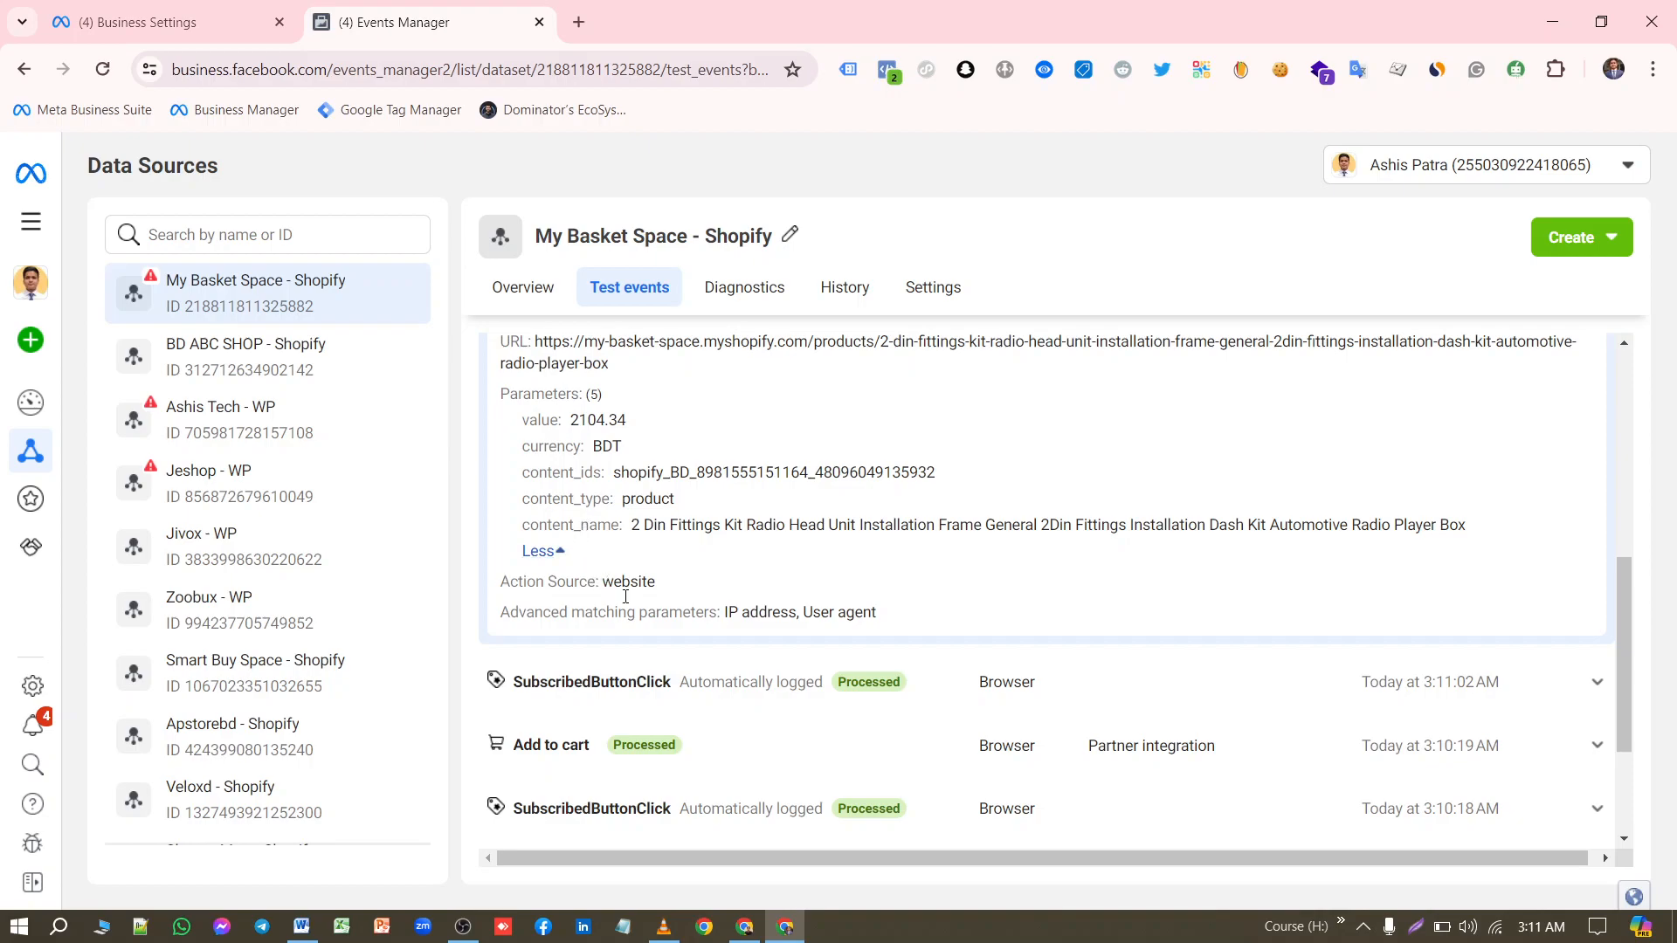
Step: Enter the card number, expiration date and security code in the storefront checkout and pay for the order
{"action": "left_click", "coordinate": [744, 926]}
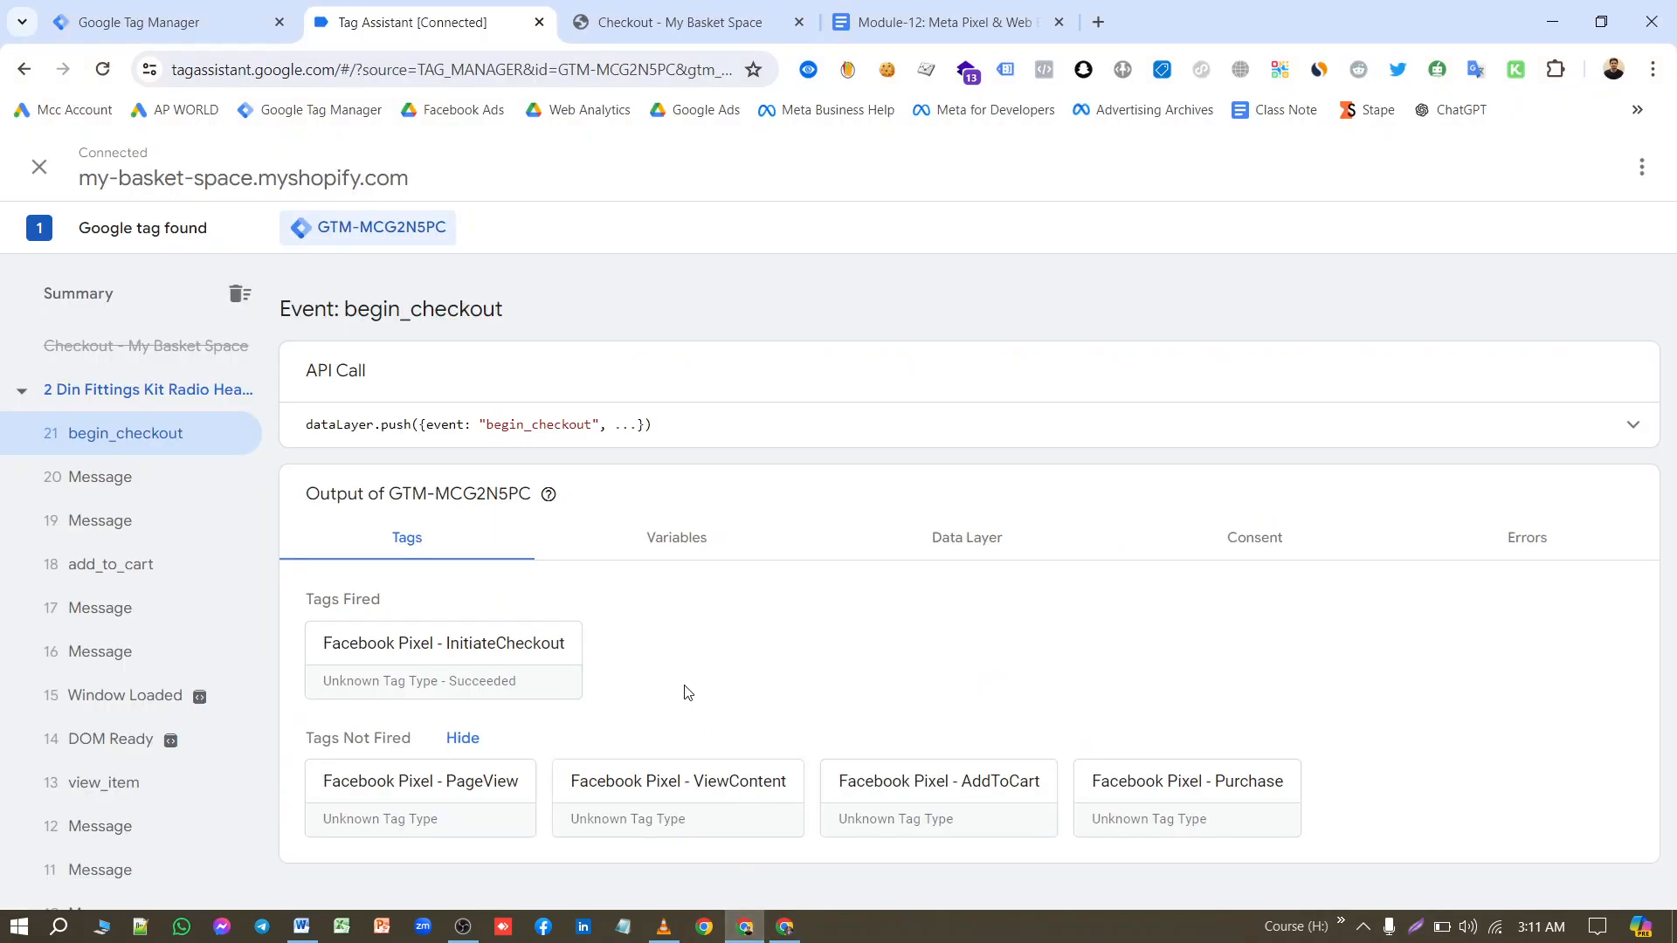
{"action": "left_click", "coordinate": [633, 21]}
{"action": "left_click", "coordinate": [483, 398]}
{"action": "type", "text": "1"}
{"action": "left_click", "coordinate": [467, 478]}
{"action": "type", "text": "11 / 25"}
{"action": "left_click", "coordinate": [637, 475]}
{"action": "type", "text": "1111"}
{"action": "key", "text": "BackSpace"}
{"action": "left_click", "coordinate": [520, 774]}
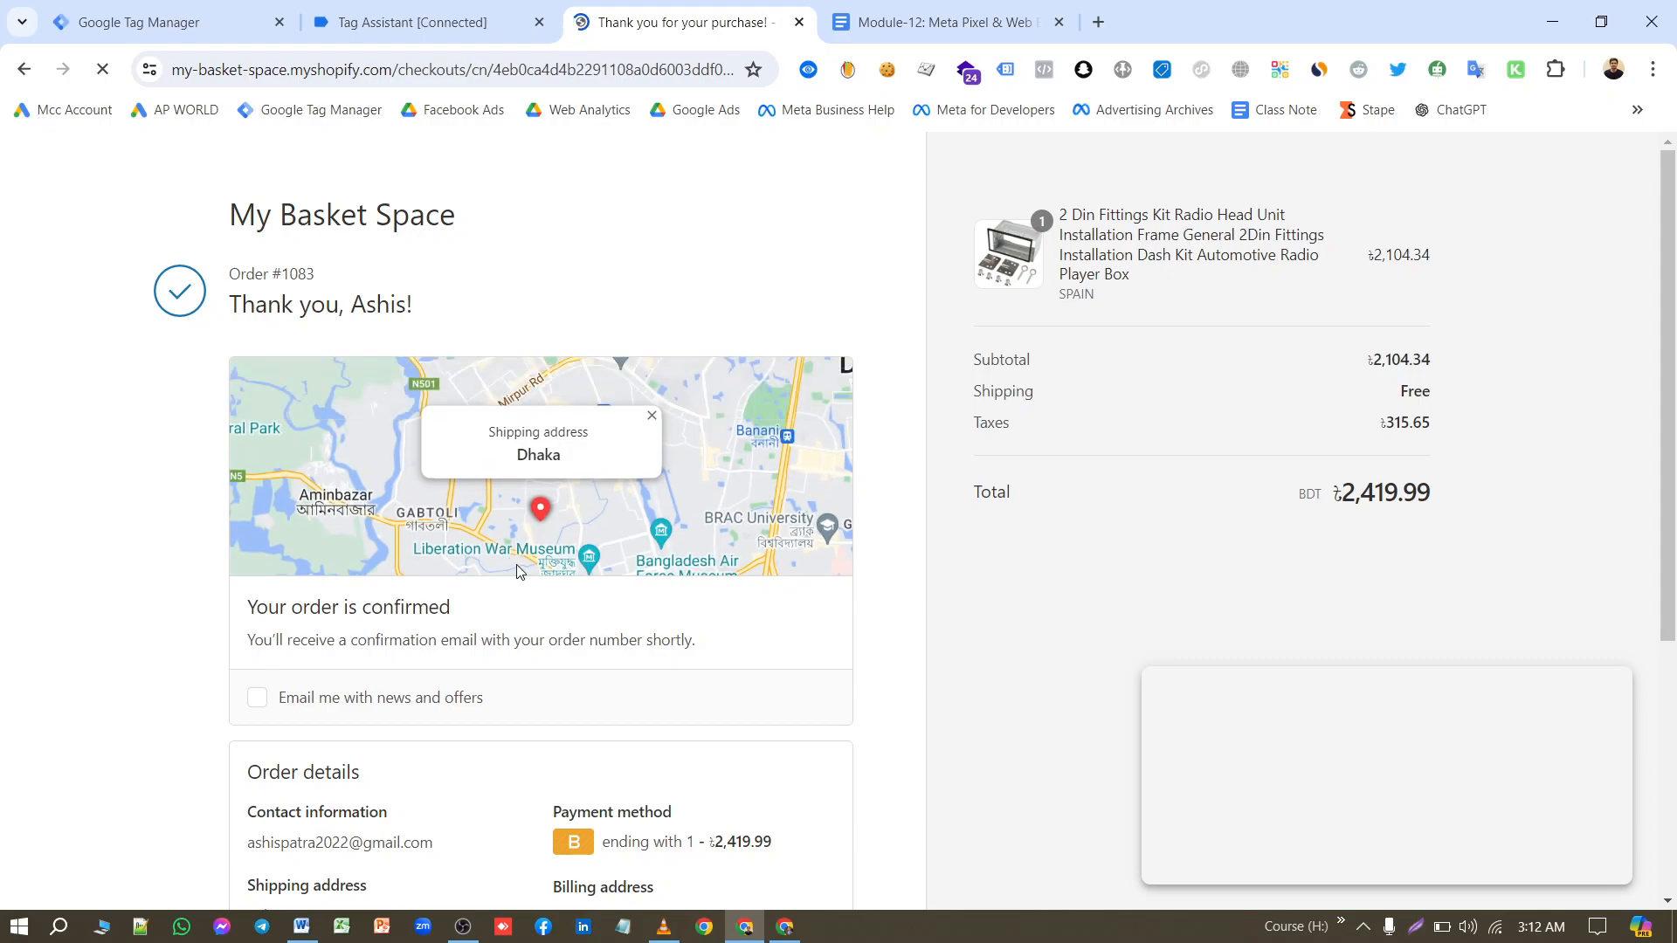
Step: Inspect the Purchase event's parameters on the order confirmation page in Meta Pixel Helper, including content_name and content_ids
{"action": "scroll", "coordinate": [355, 587], "scroll_direction": "down", "scroll_amount": 4}
{"action": "scroll", "coordinate": [356, 587], "scroll_direction": "up", "scroll_amount": 4}
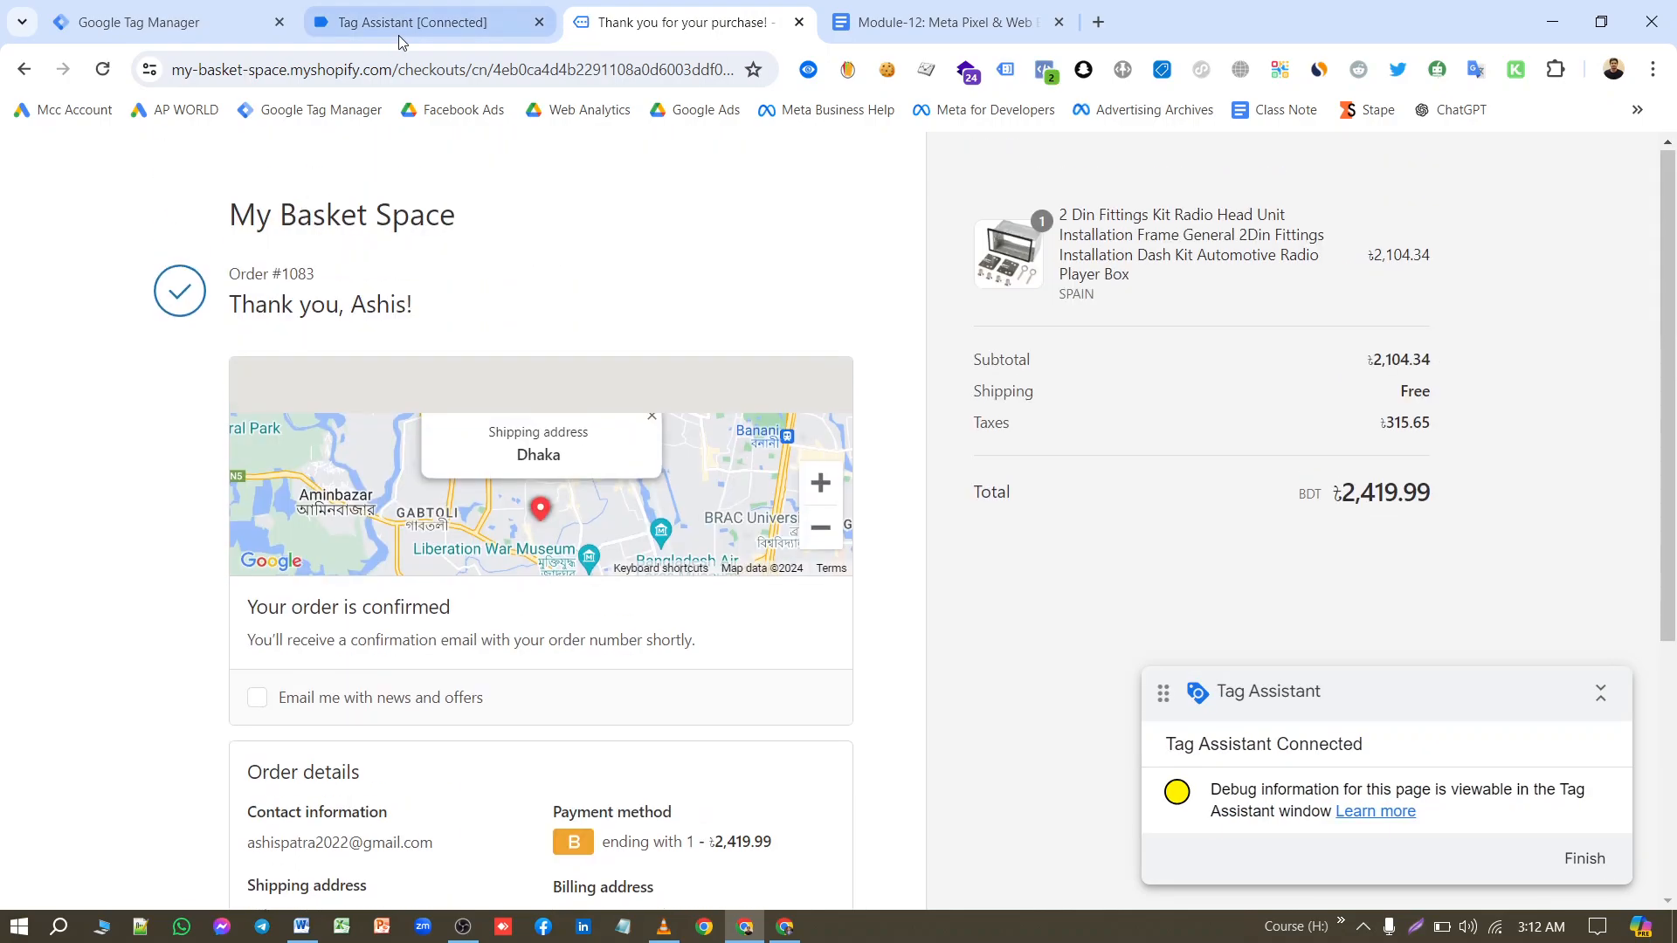
{"action": "left_click", "coordinate": [1044, 70]}
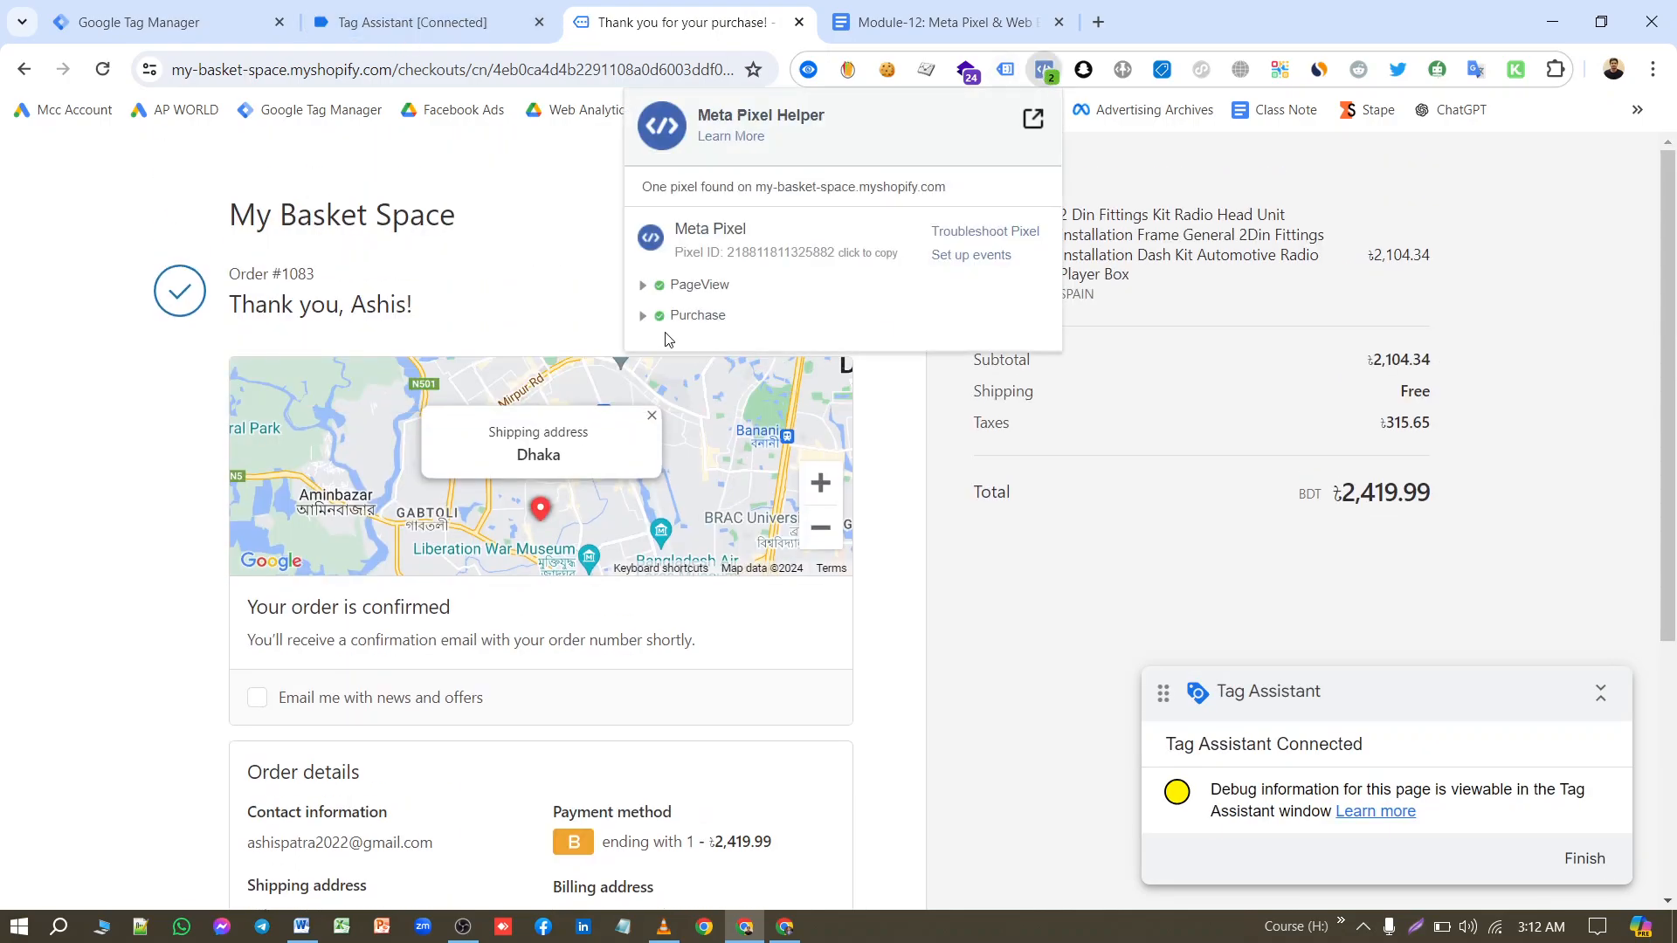
{"action": "left_click", "coordinate": [651, 316]}
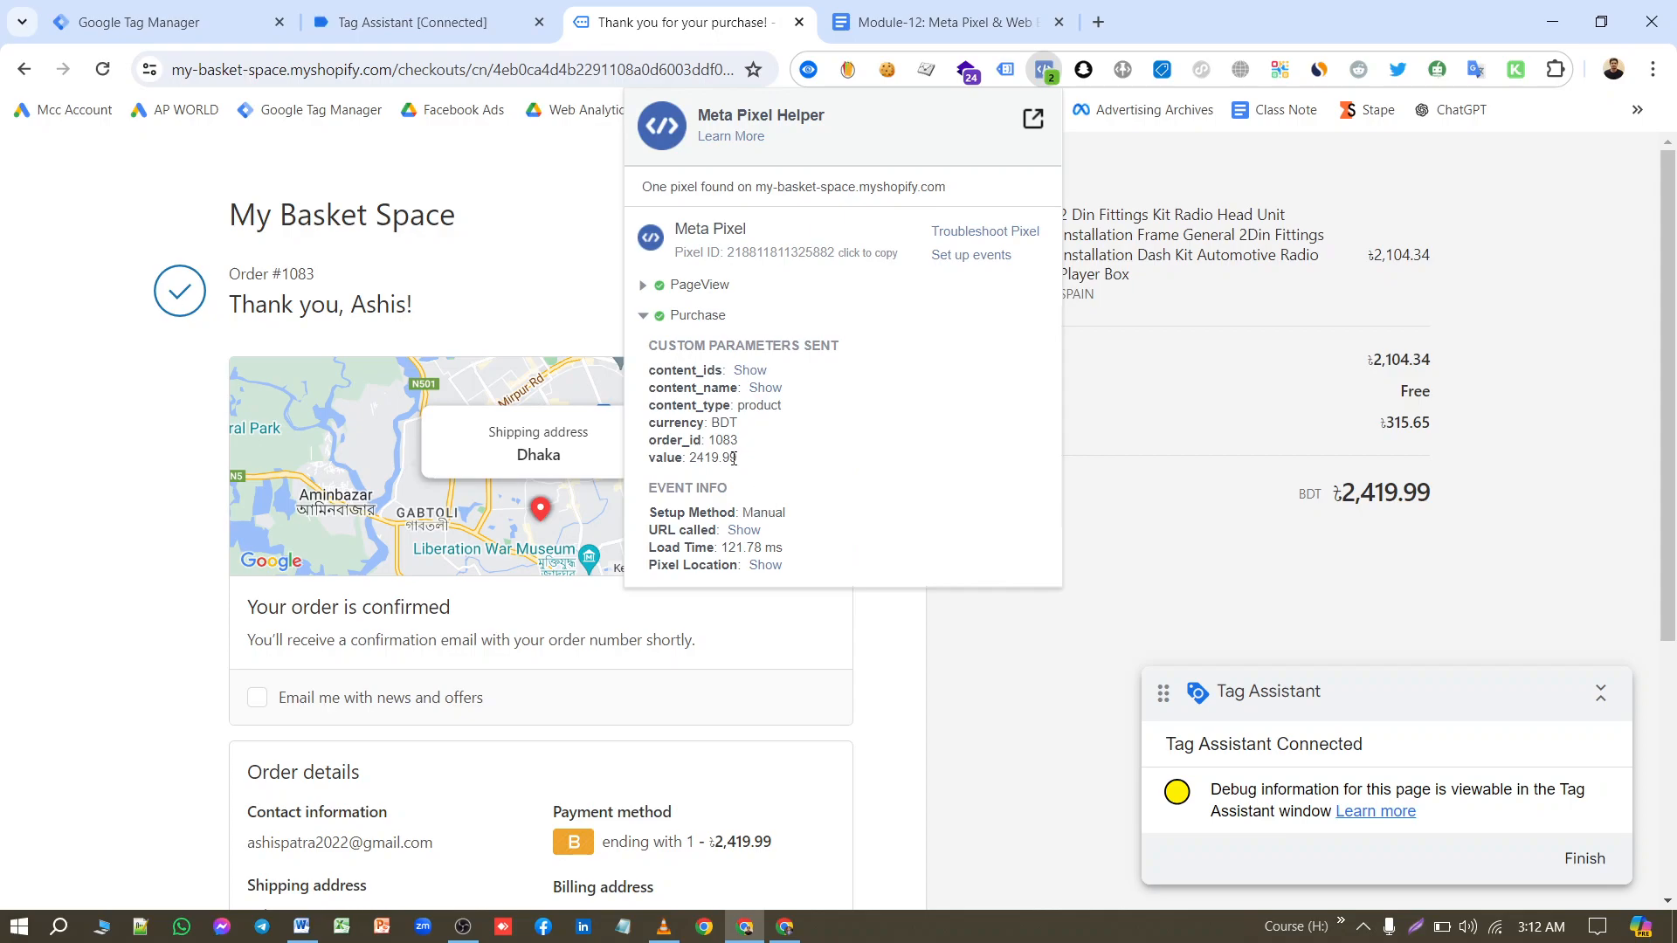
{"action": "left_click", "coordinate": [765, 388]}
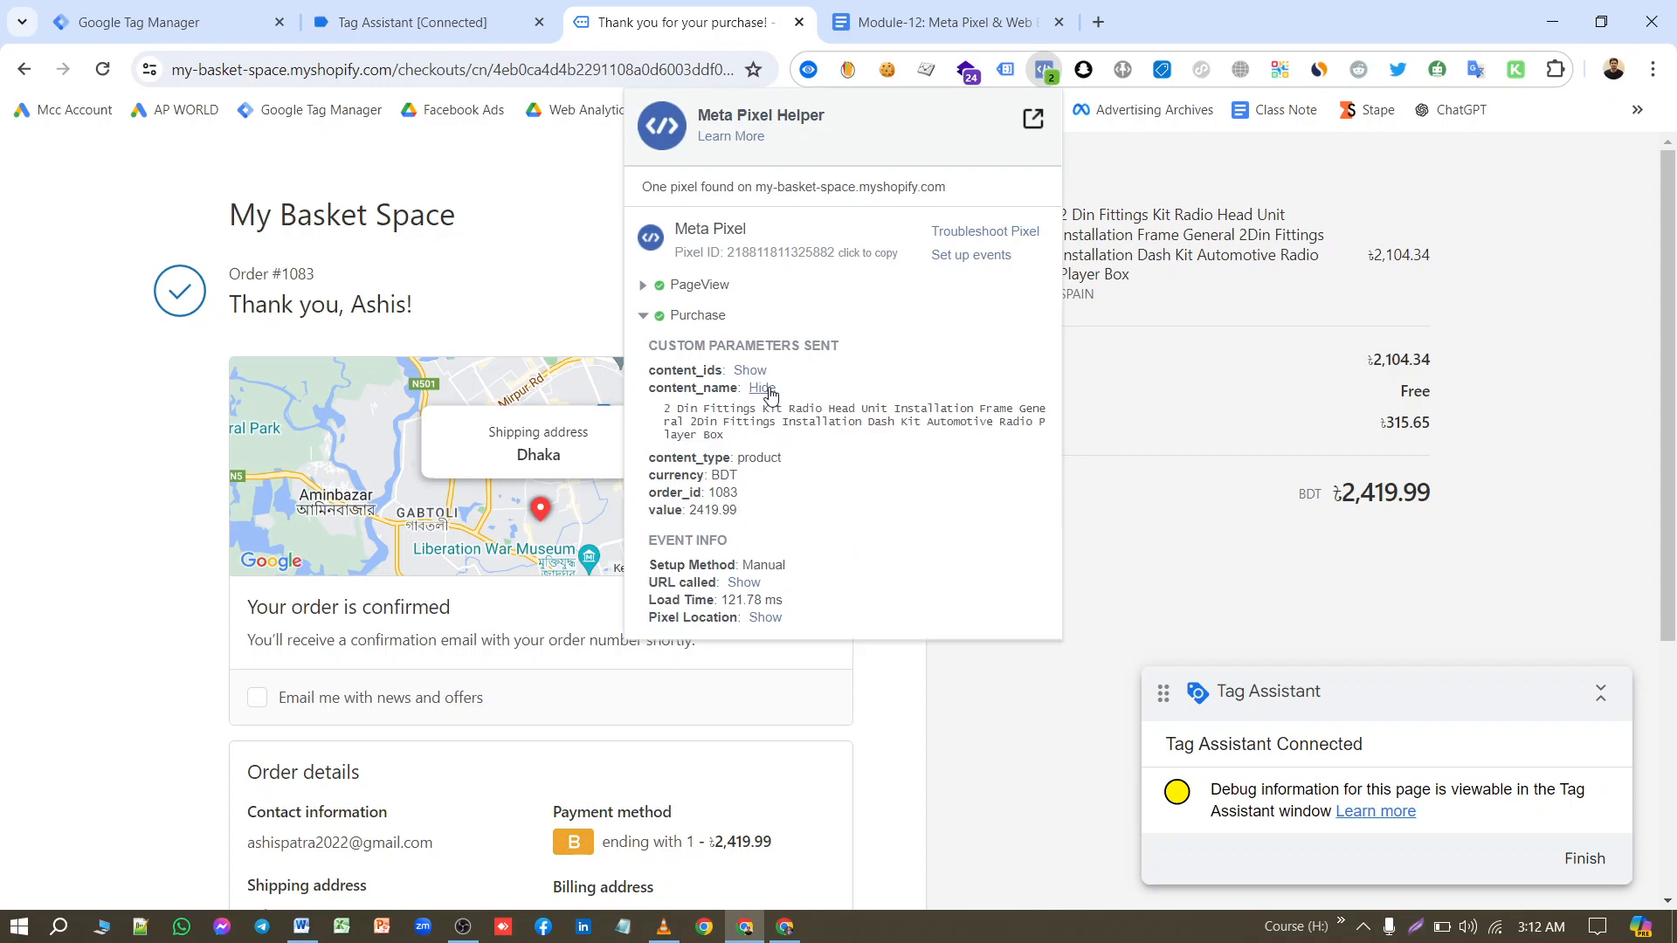
{"action": "left_click", "coordinate": [750, 370]}
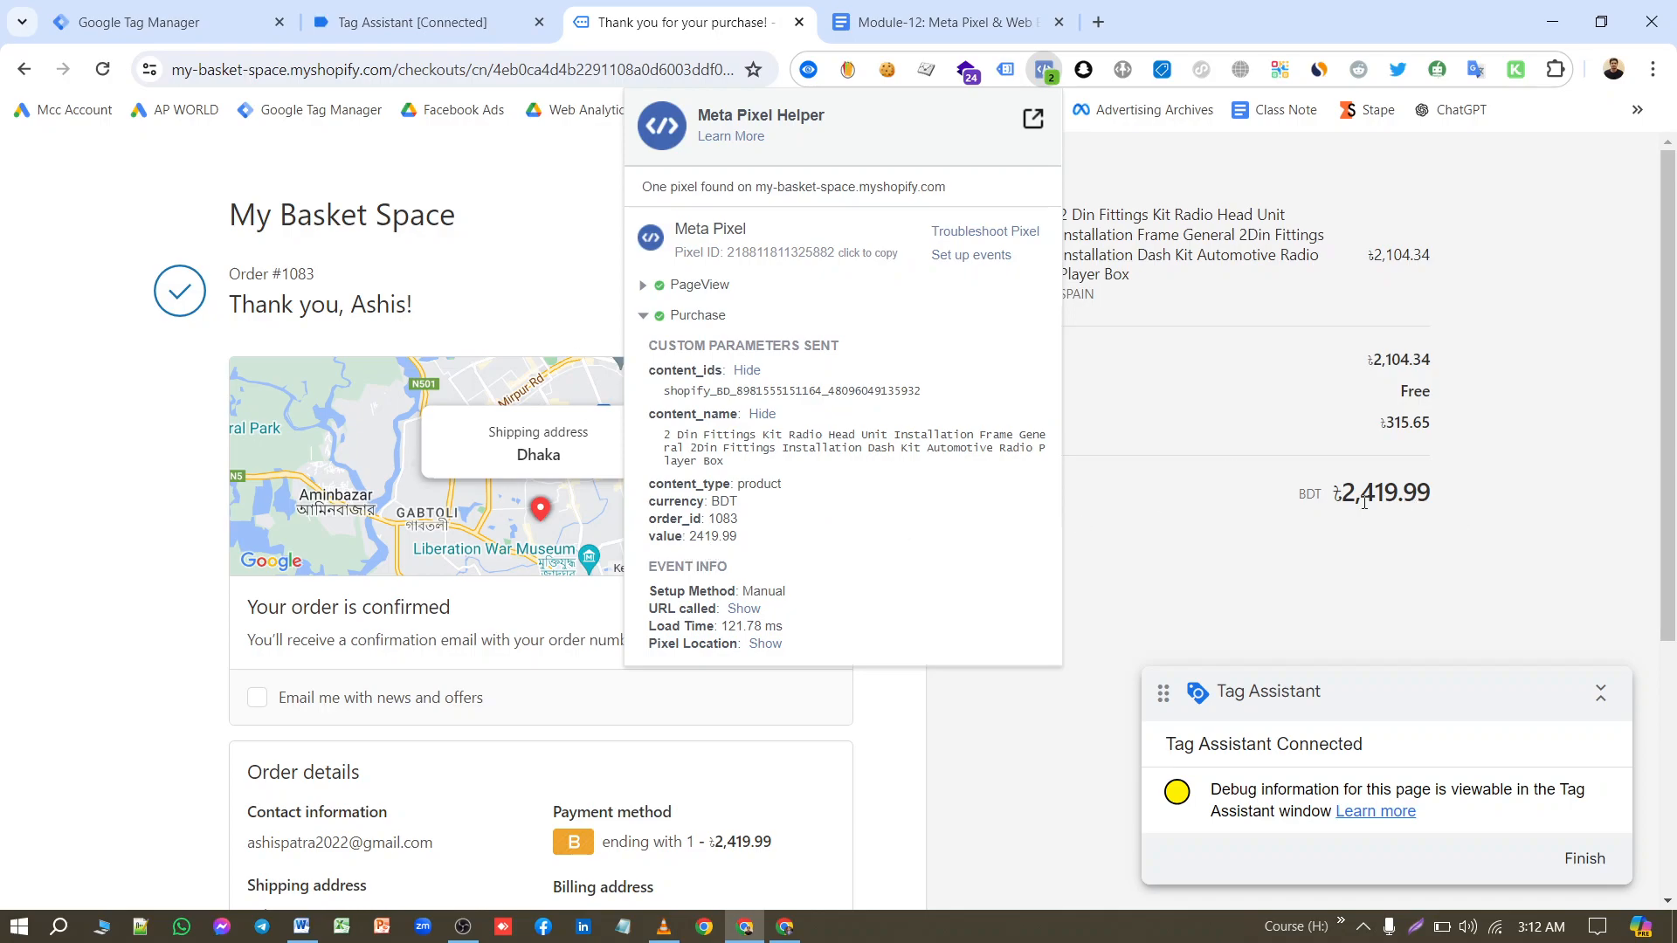
Step: Check in Tag Assistant which tags fired on the purchase event and review its variable values
{"action": "left_click", "coordinate": [410, 22]}
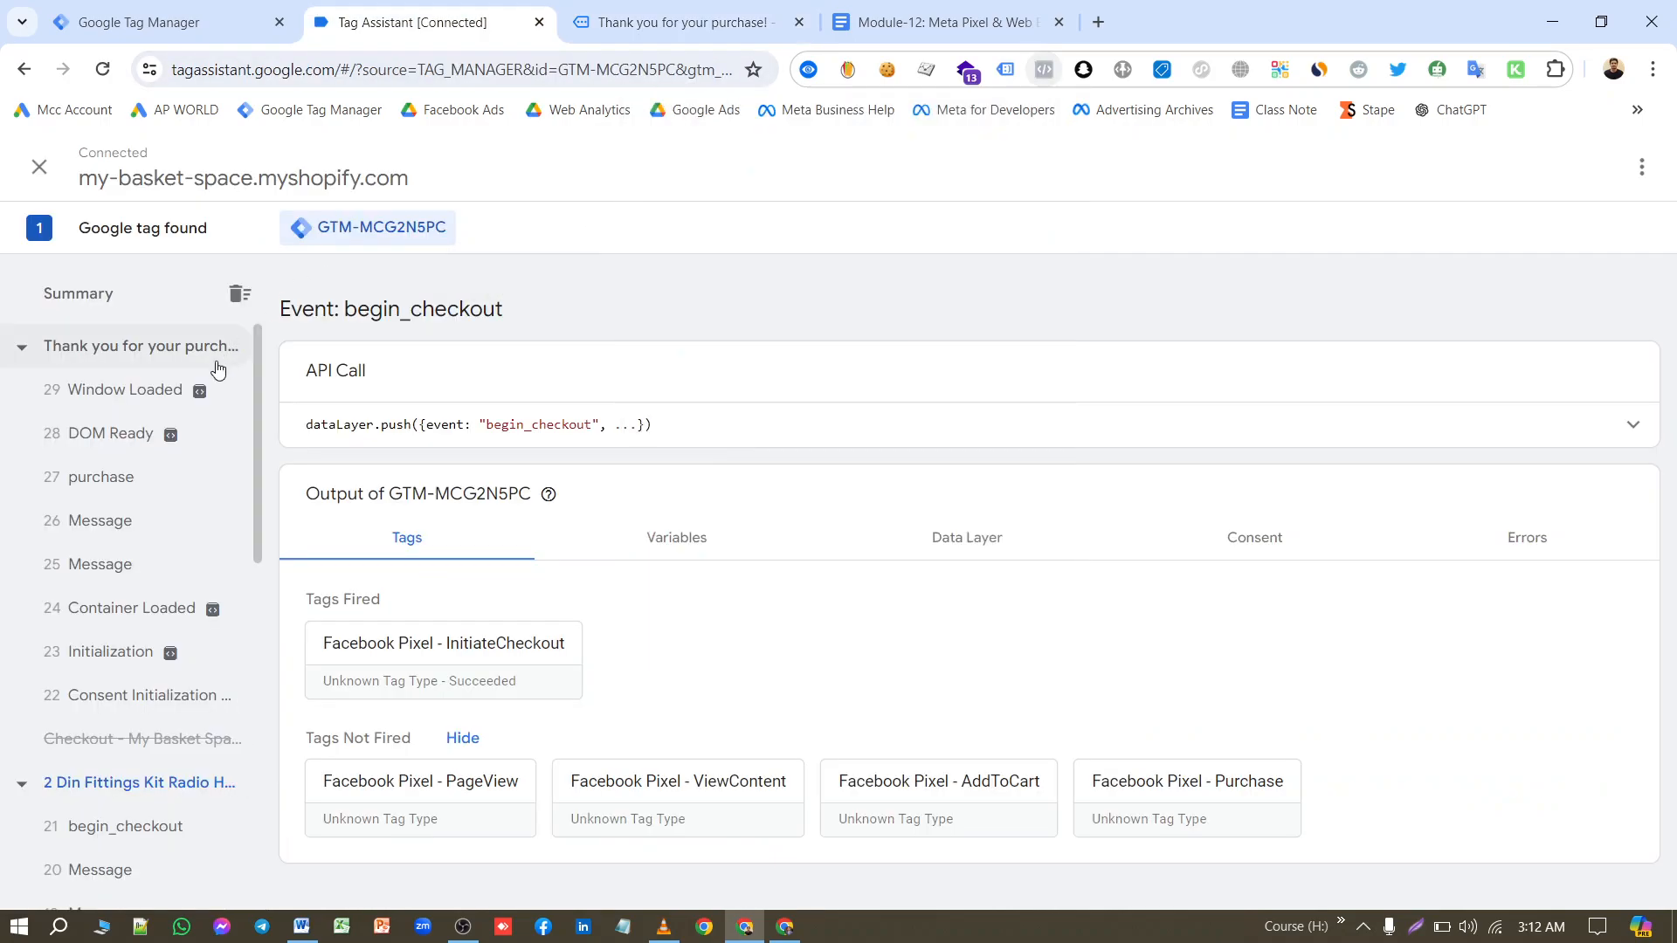
{"action": "left_click", "coordinate": [131, 497]}
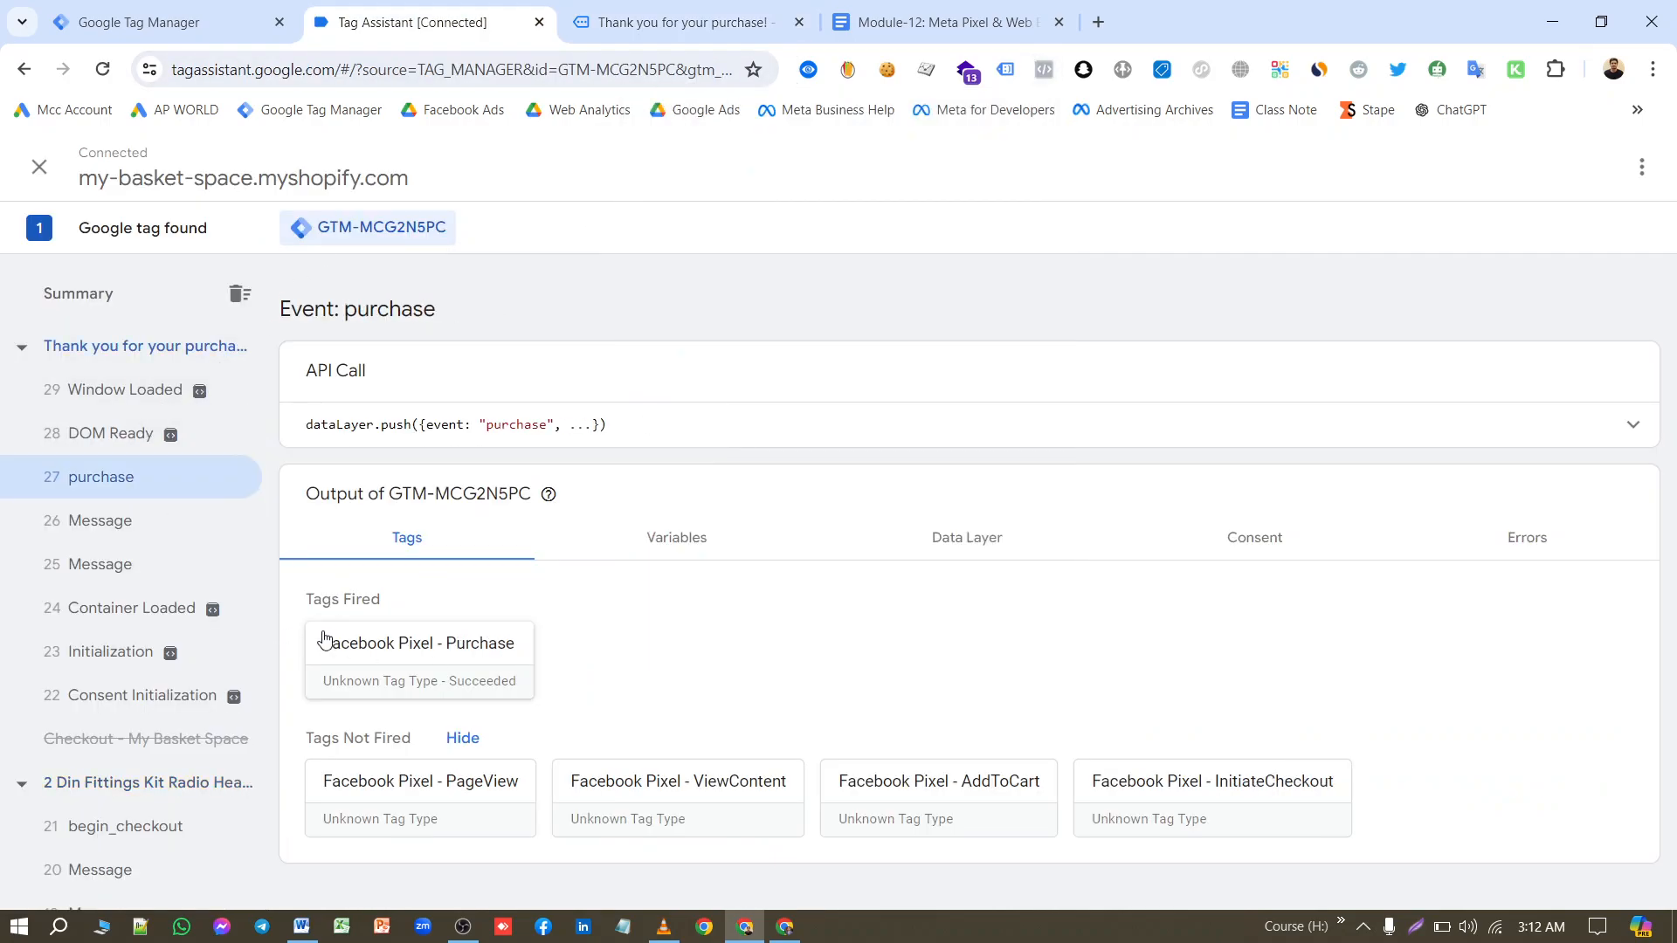
{"action": "left_click", "coordinate": [681, 539]}
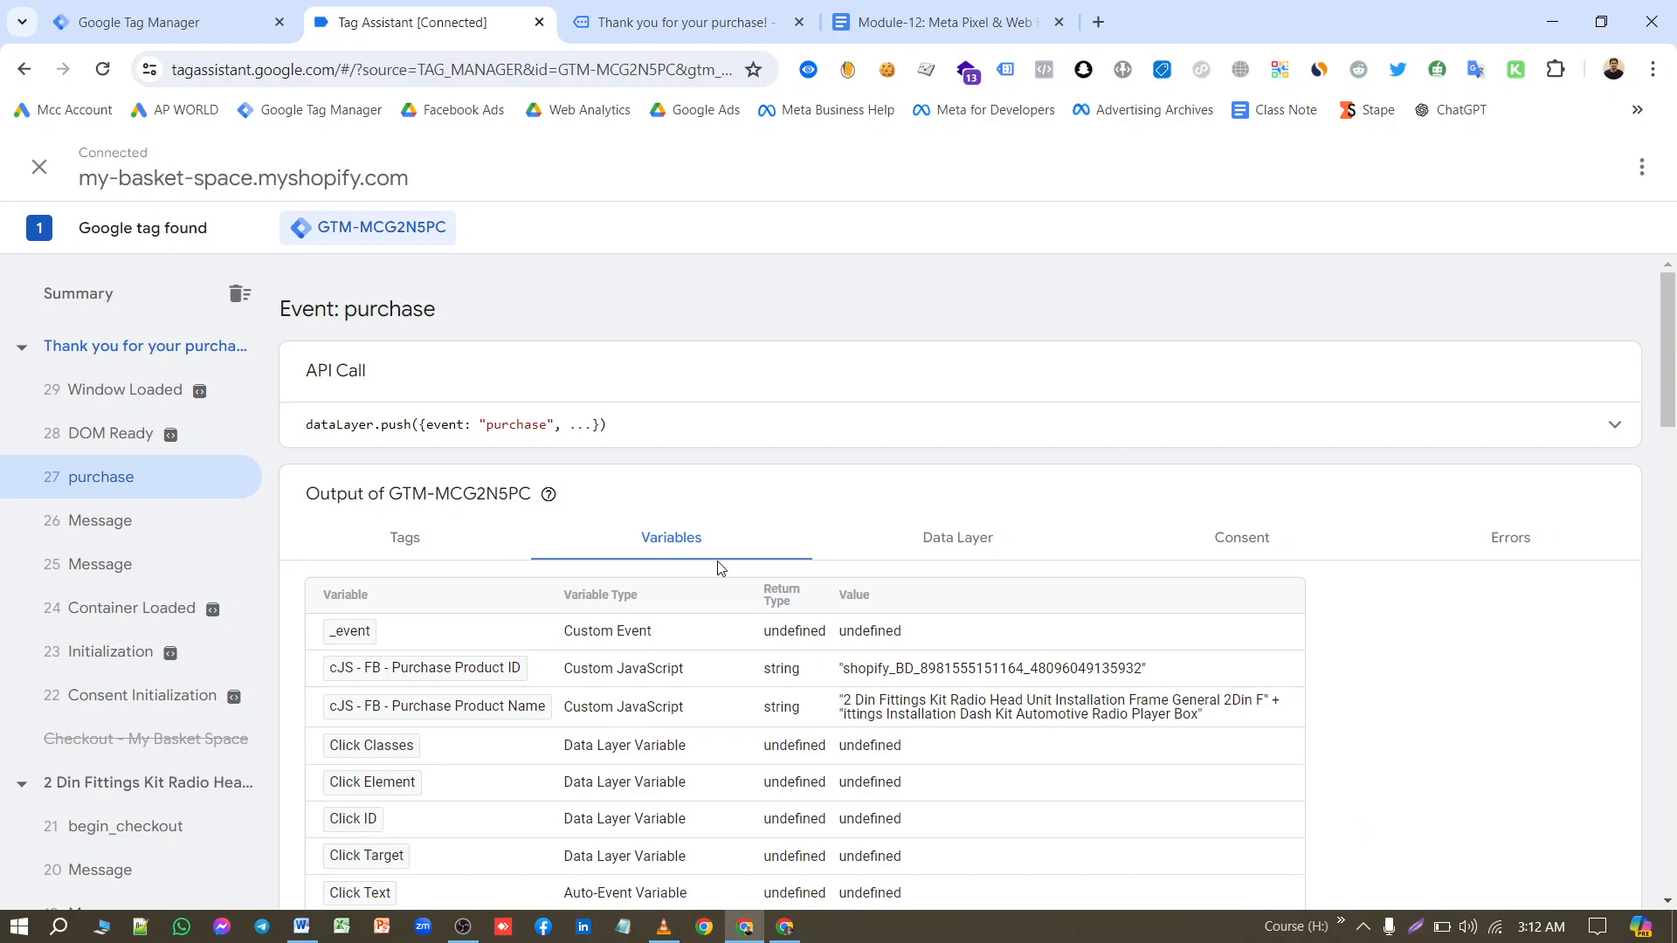
{"action": "scroll", "coordinate": [742, 498], "scroll_direction": "down", "scroll_amount": 5}
{"action": "scroll", "coordinate": [759, 500], "scroll_direction": "down", "scroll_amount": 7}
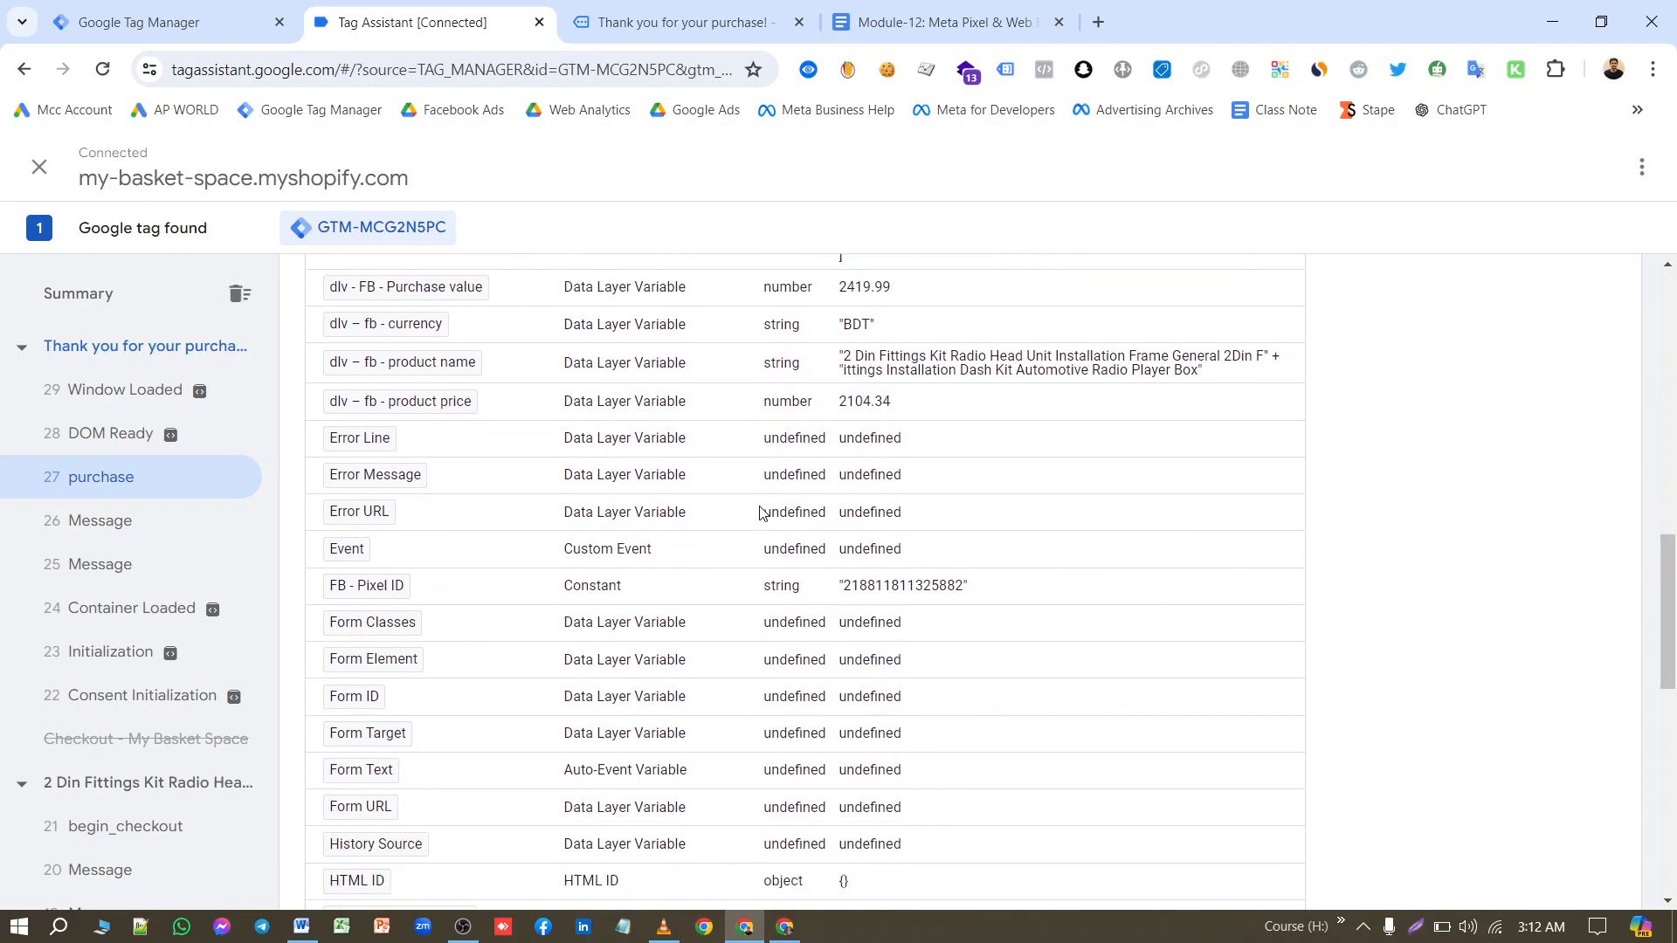
Step: Reload the test events in Meta Events Manager, examine all parameters of the Purchase event and return to Tag Assistant
{"action": "left_click", "coordinate": [785, 927]}
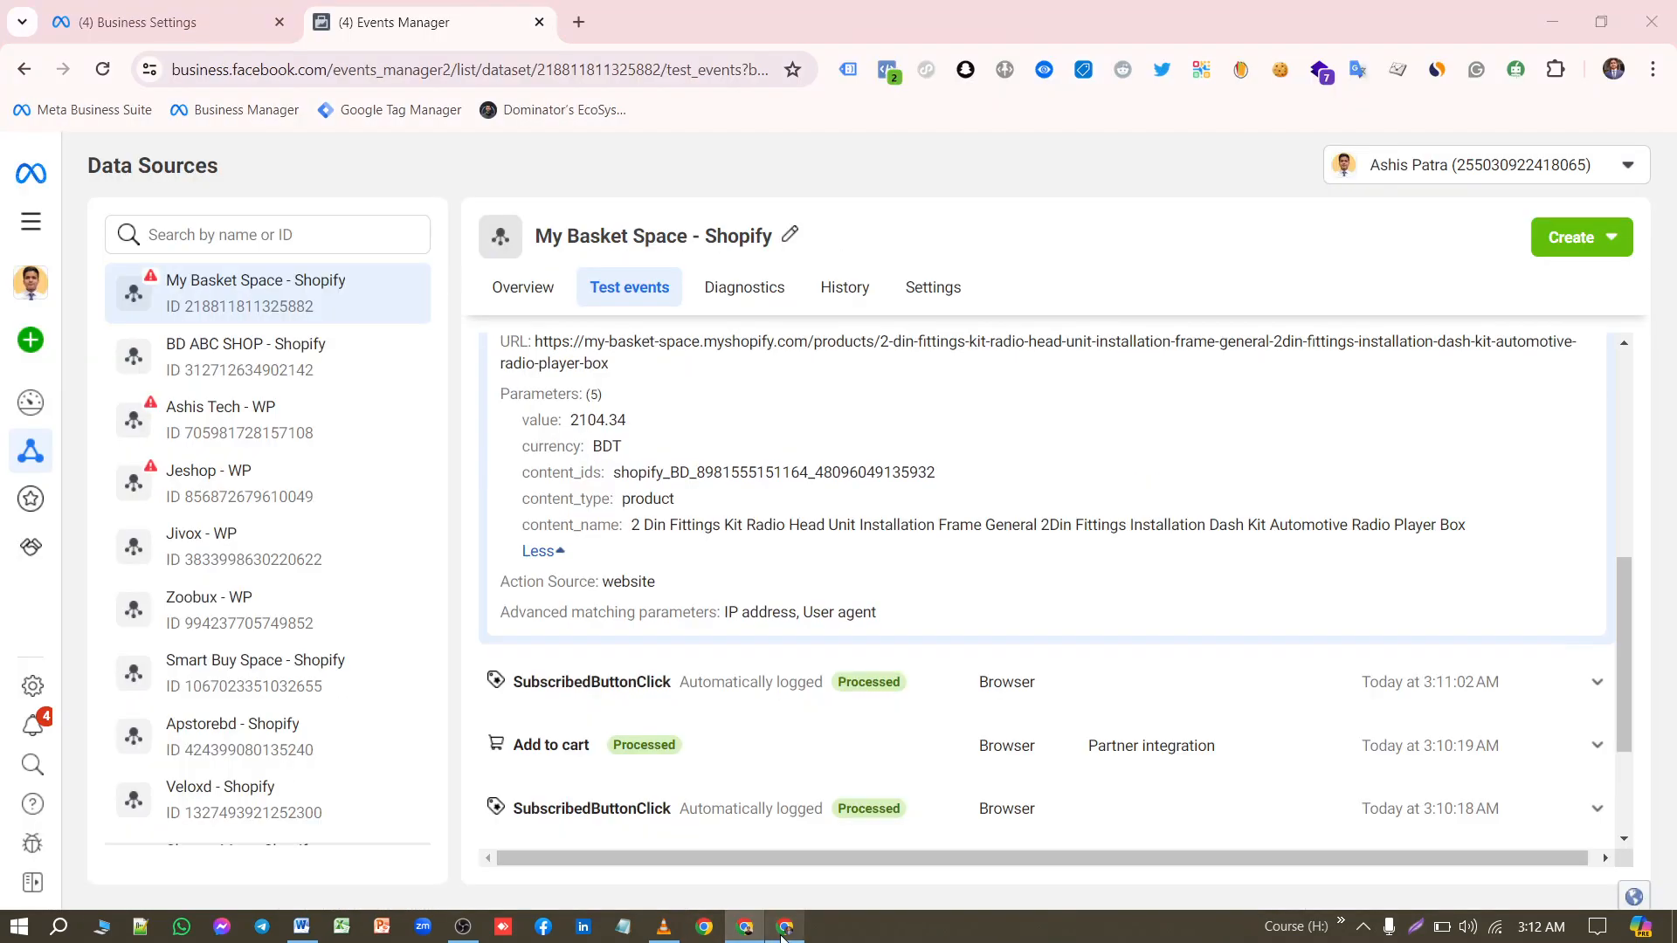
{"action": "left_click", "coordinate": [102, 69]}
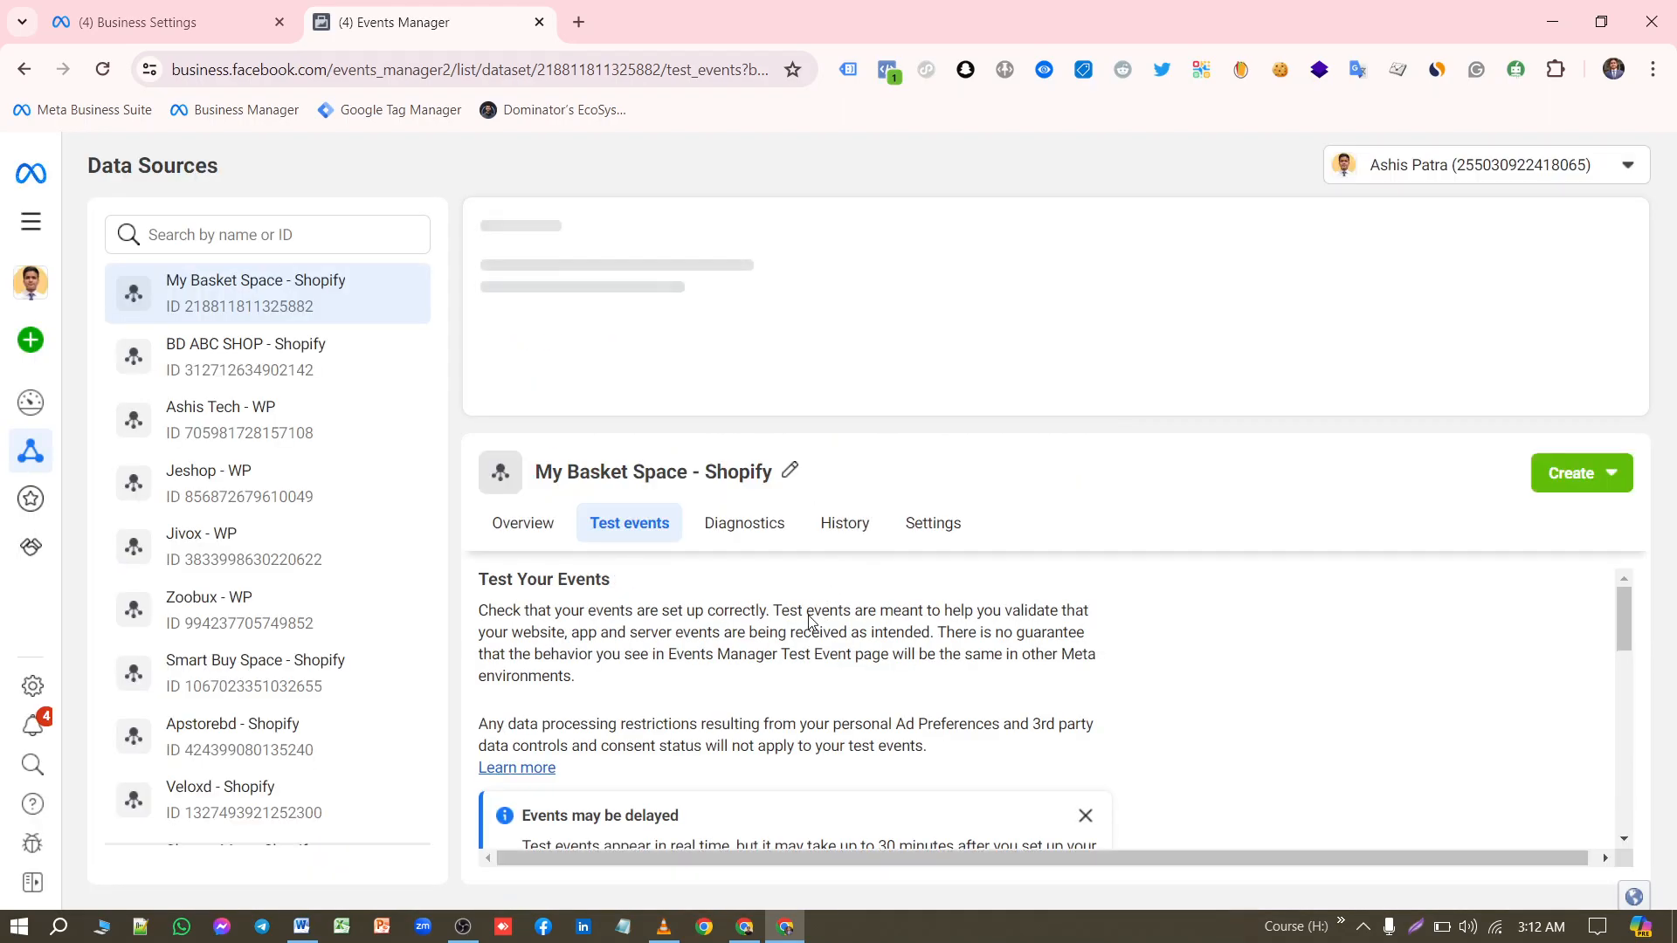
{"action": "scroll", "coordinate": [742, 655], "scroll_direction": "down", "scroll_amount": 2}
{"action": "scroll", "coordinate": [725, 672], "scroll_direction": "up", "scroll_amount": 1}
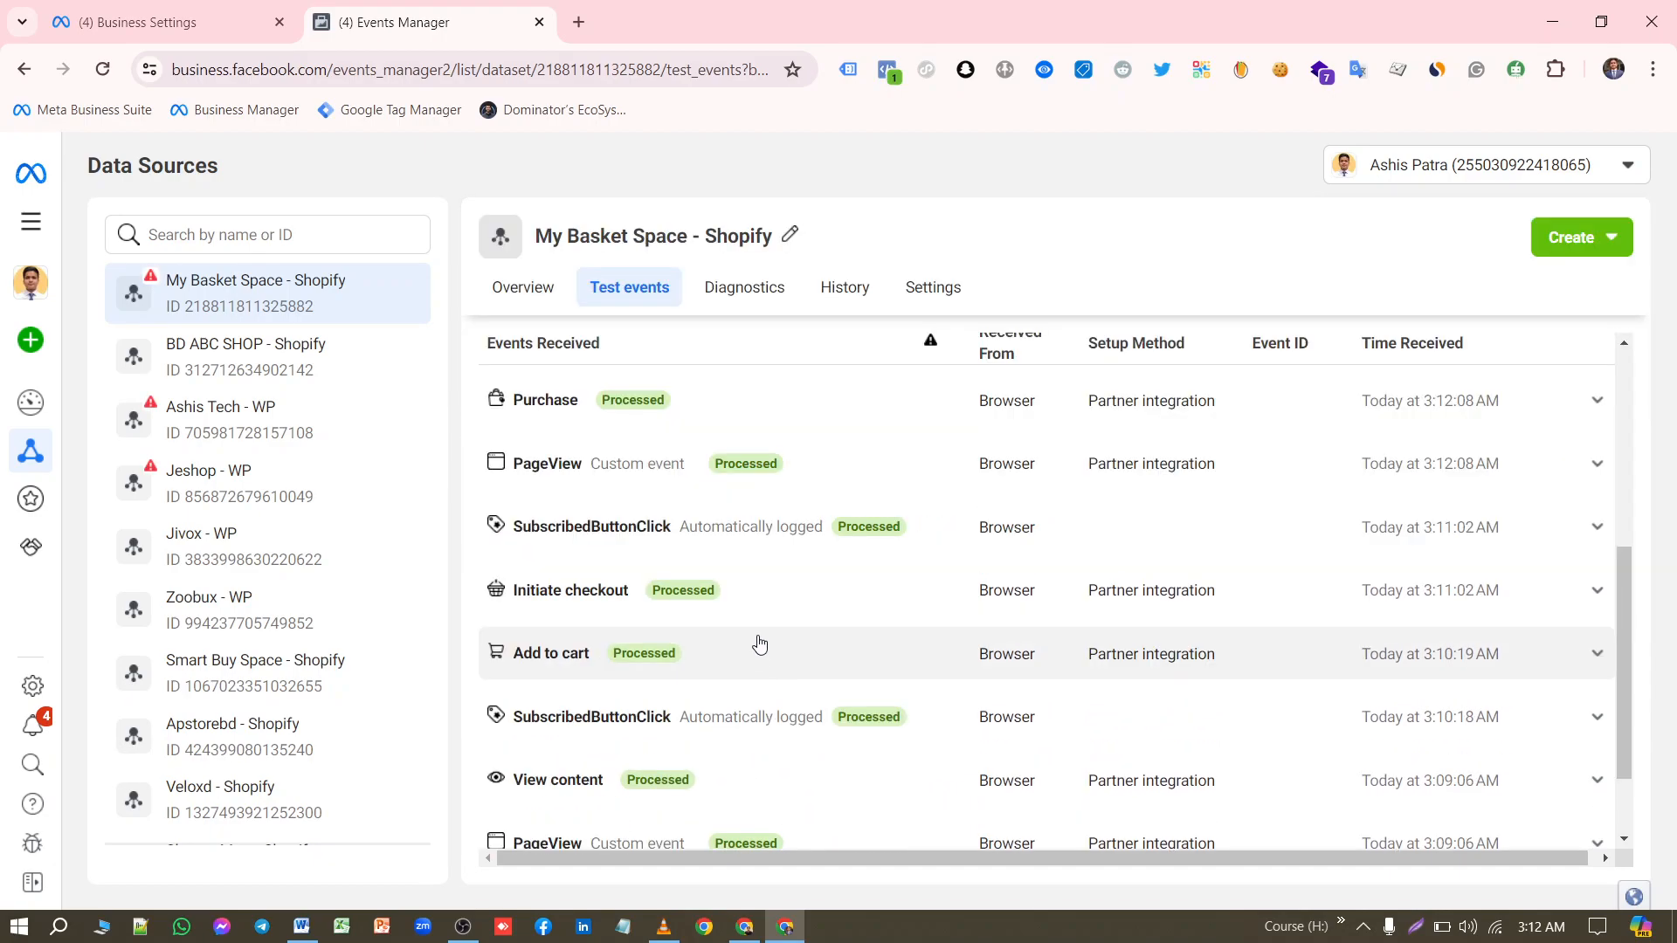
{"action": "left_click", "coordinate": [778, 393]}
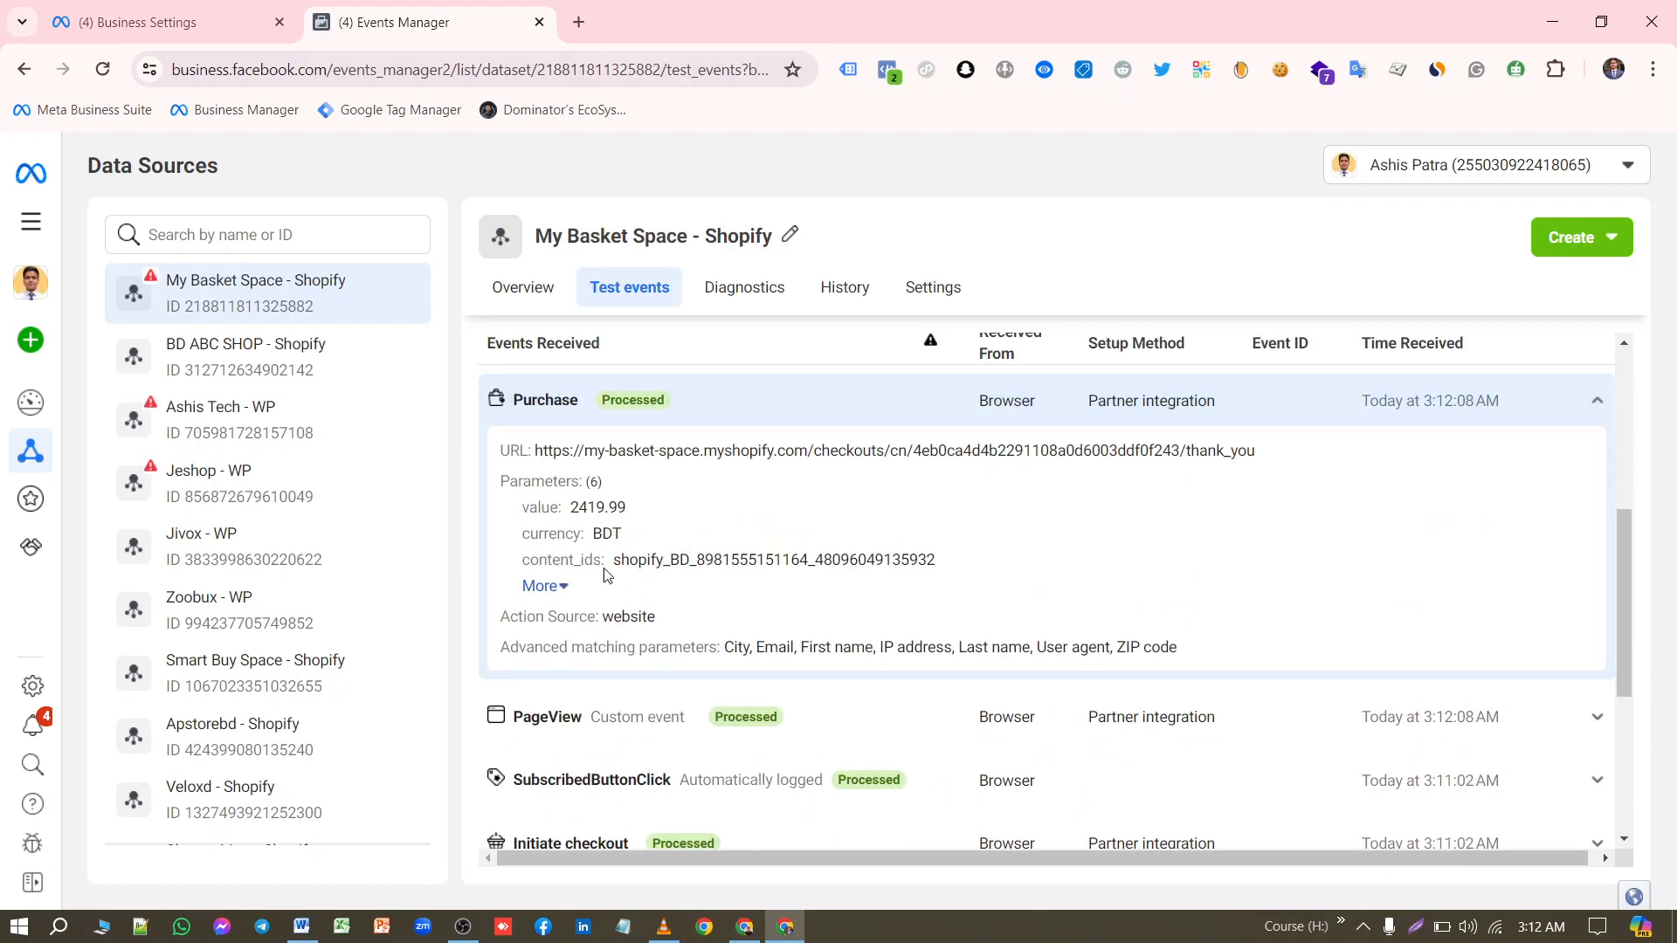
{"action": "left_click", "coordinate": [541, 586]}
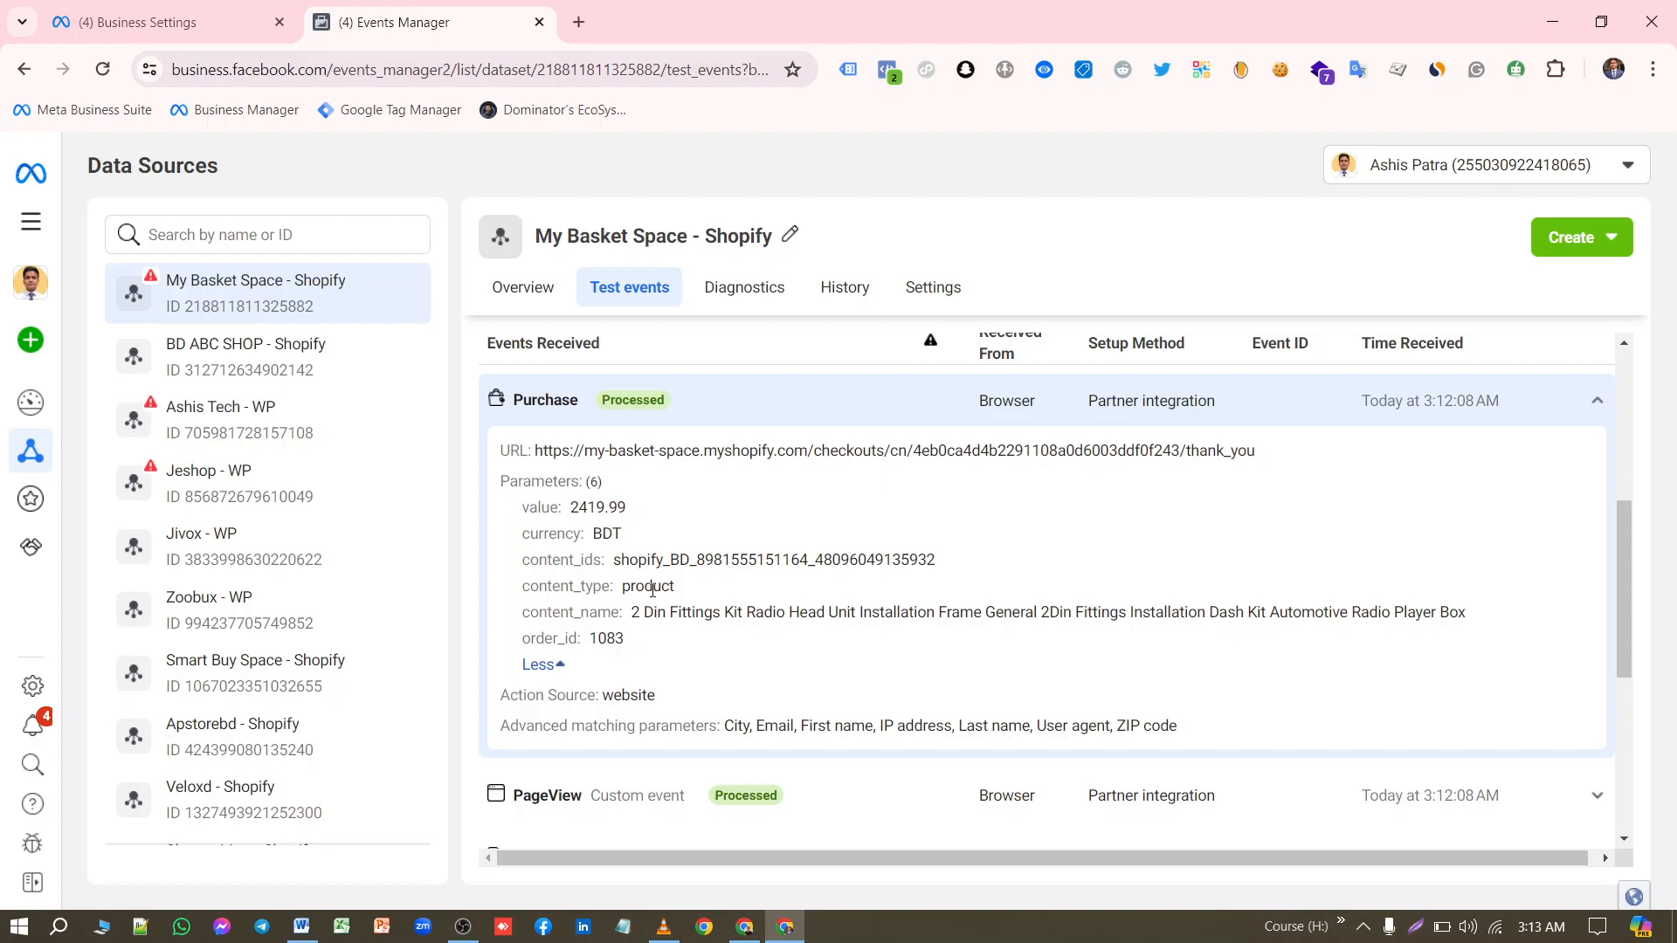
{"action": "left_click", "coordinate": [745, 926]}
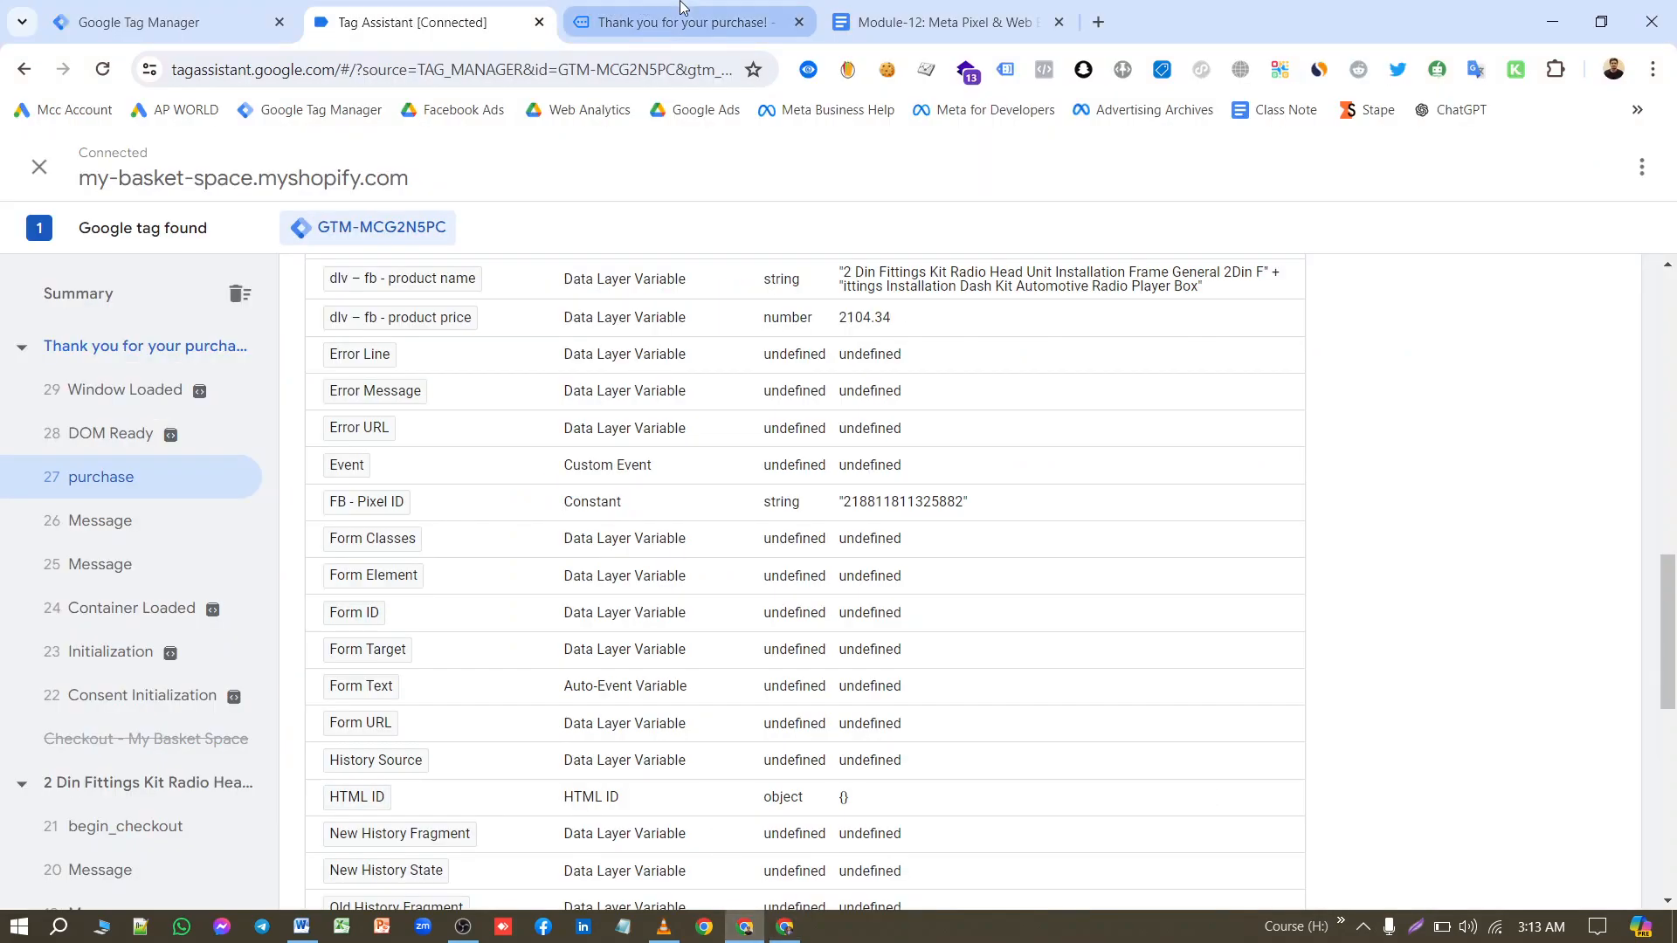
Step: Compare the Purchase parameters listed in the module document with those received in Meta Events Manager, and return to the order confirmation page
{"action": "left_click", "coordinate": [889, 26]}
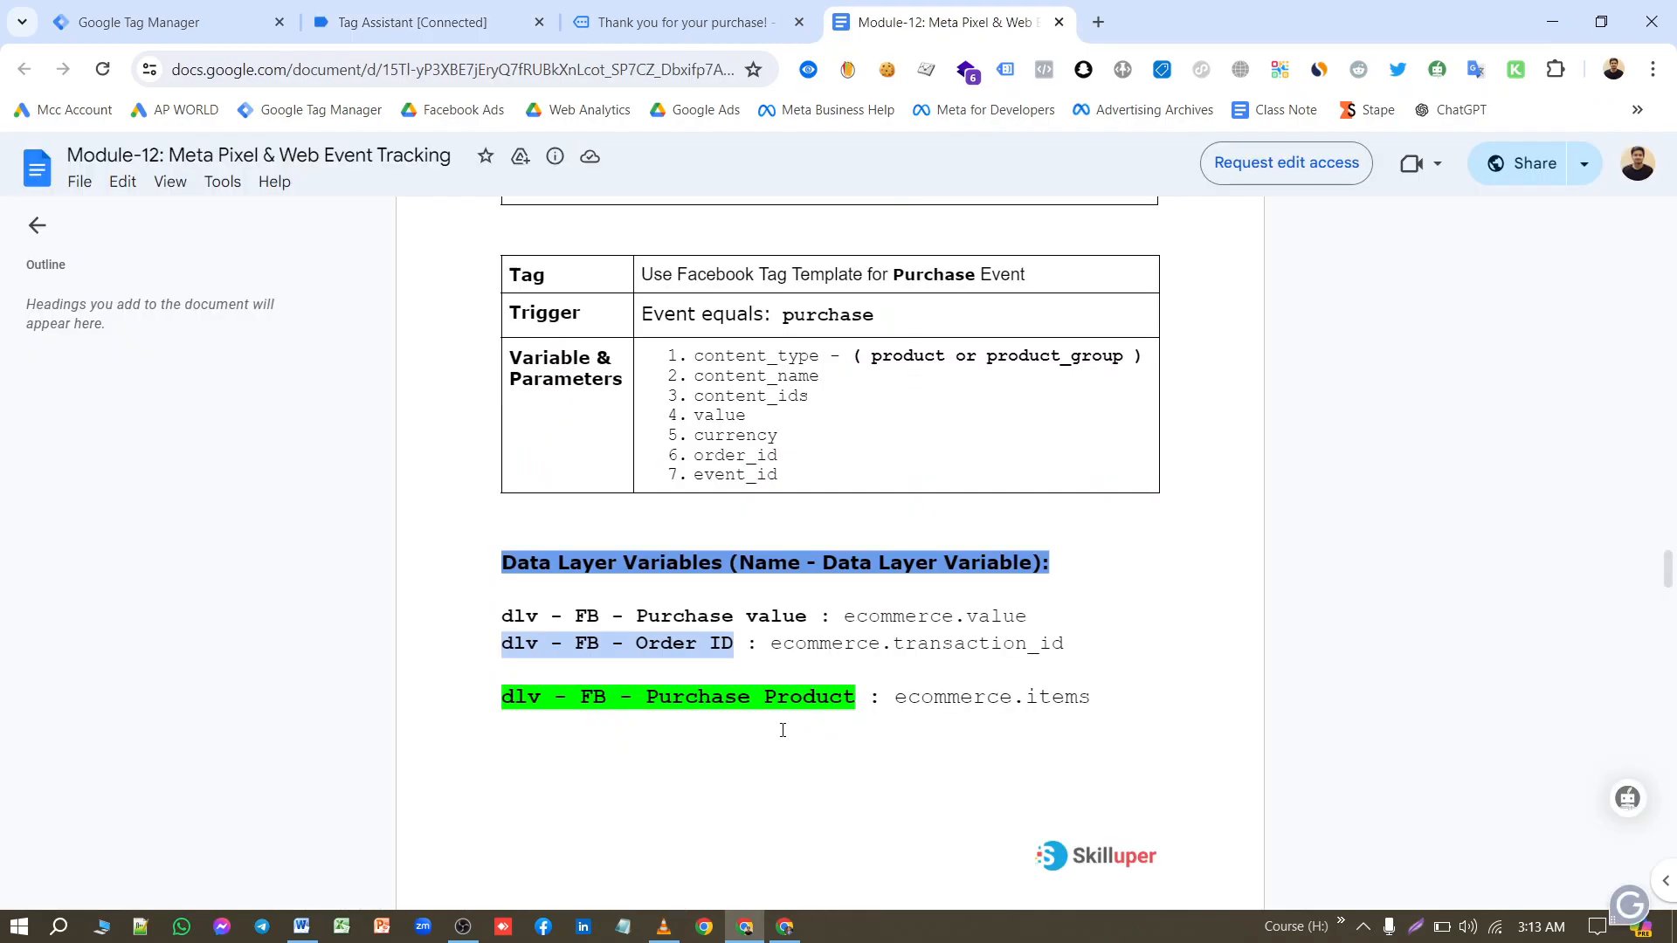
{"action": "left_click", "coordinate": [785, 924]}
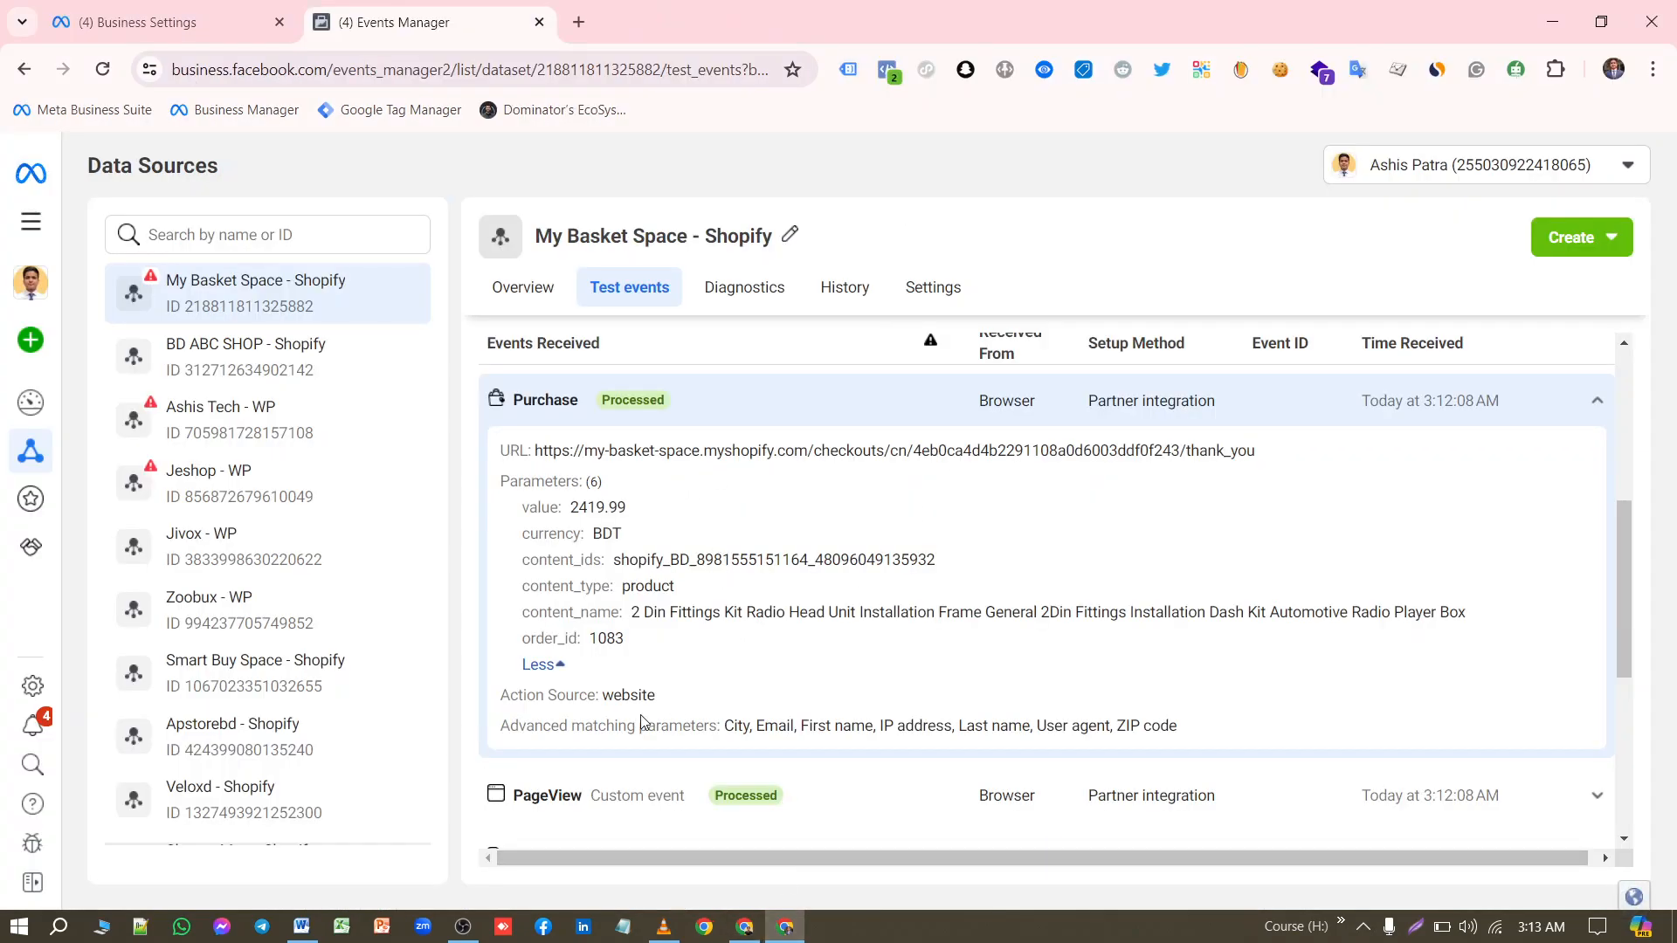
{"action": "left_click", "coordinate": [543, 665]}
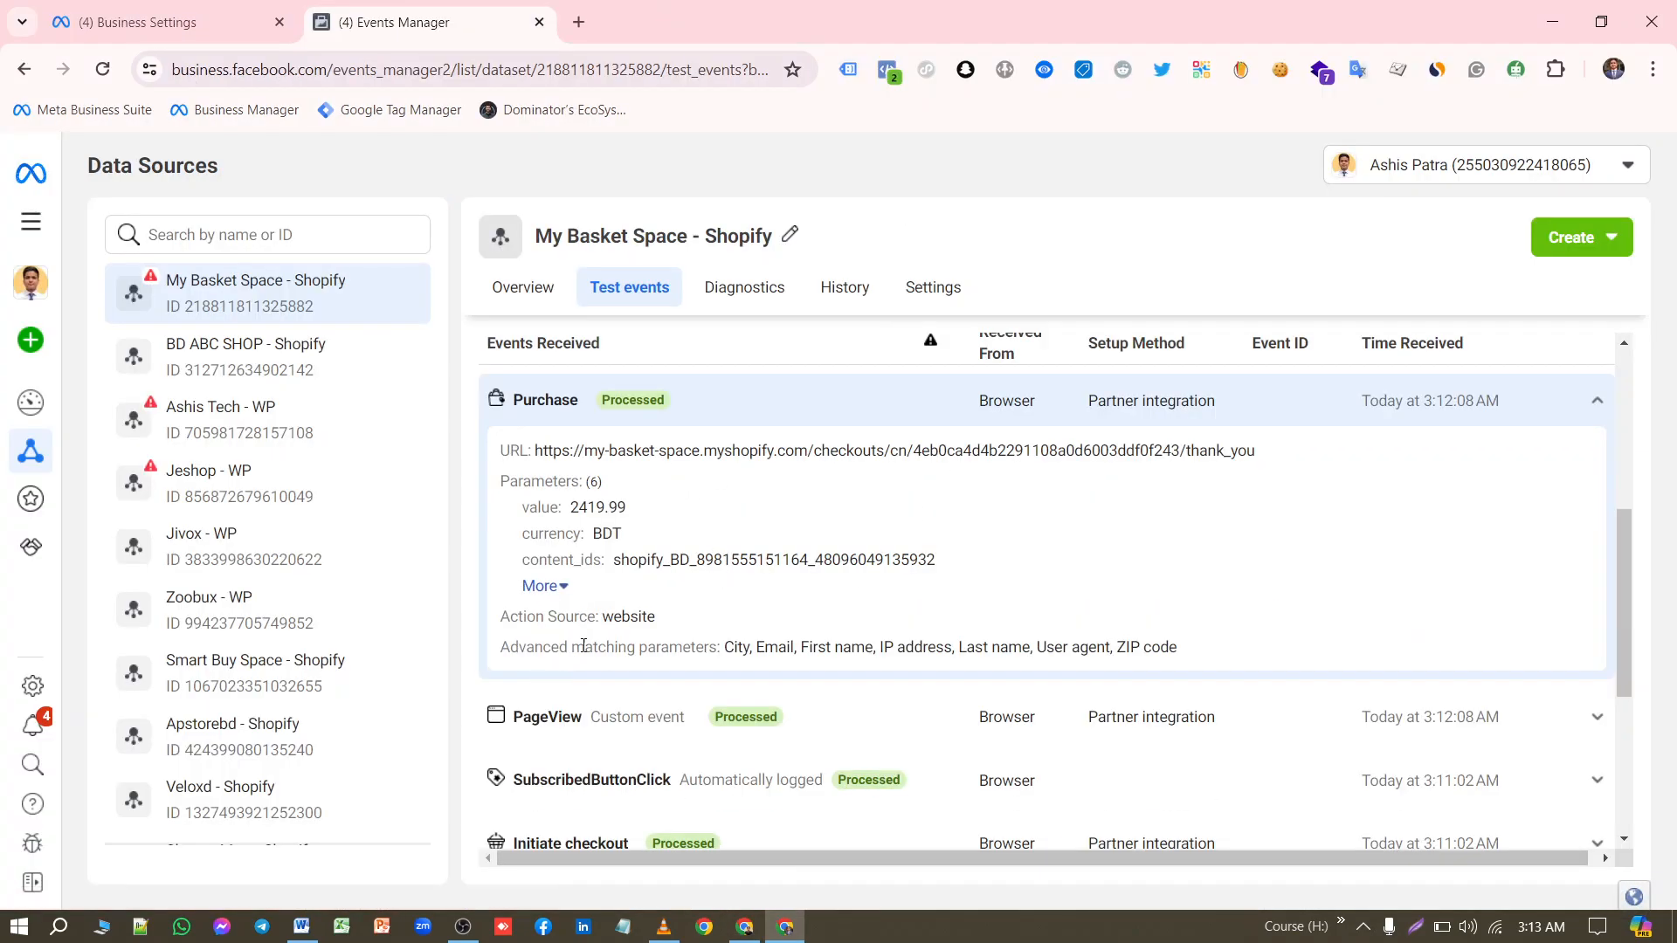
{"action": "left_click", "coordinate": [543, 587]}
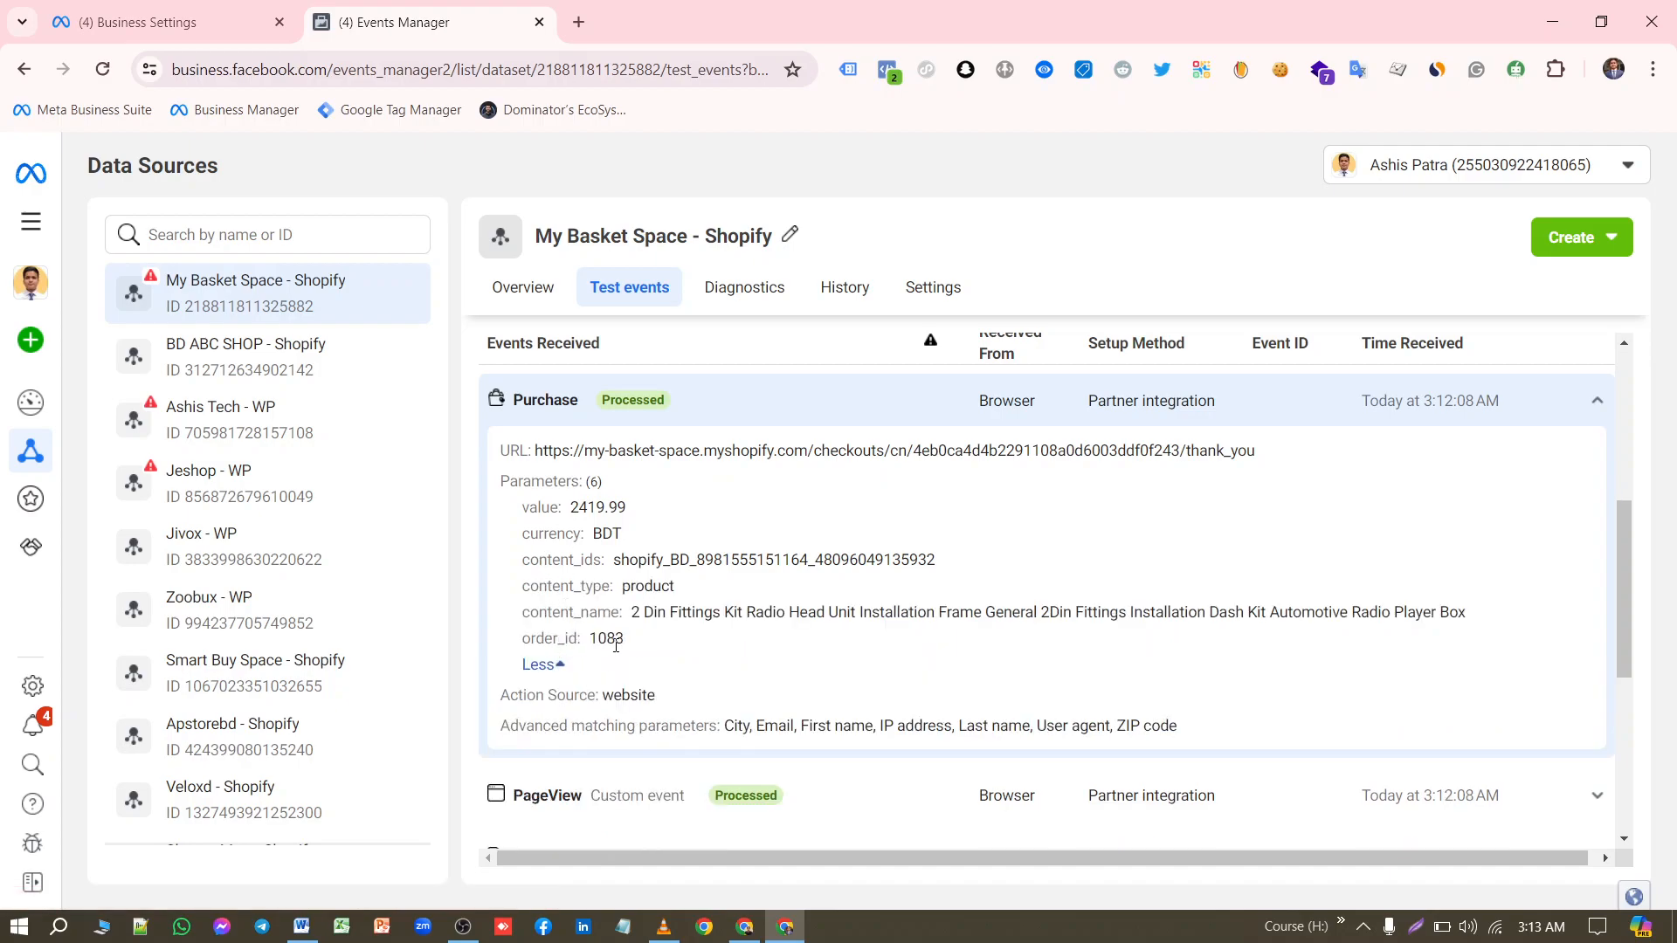
{"action": "left_click", "coordinate": [745, 925]}
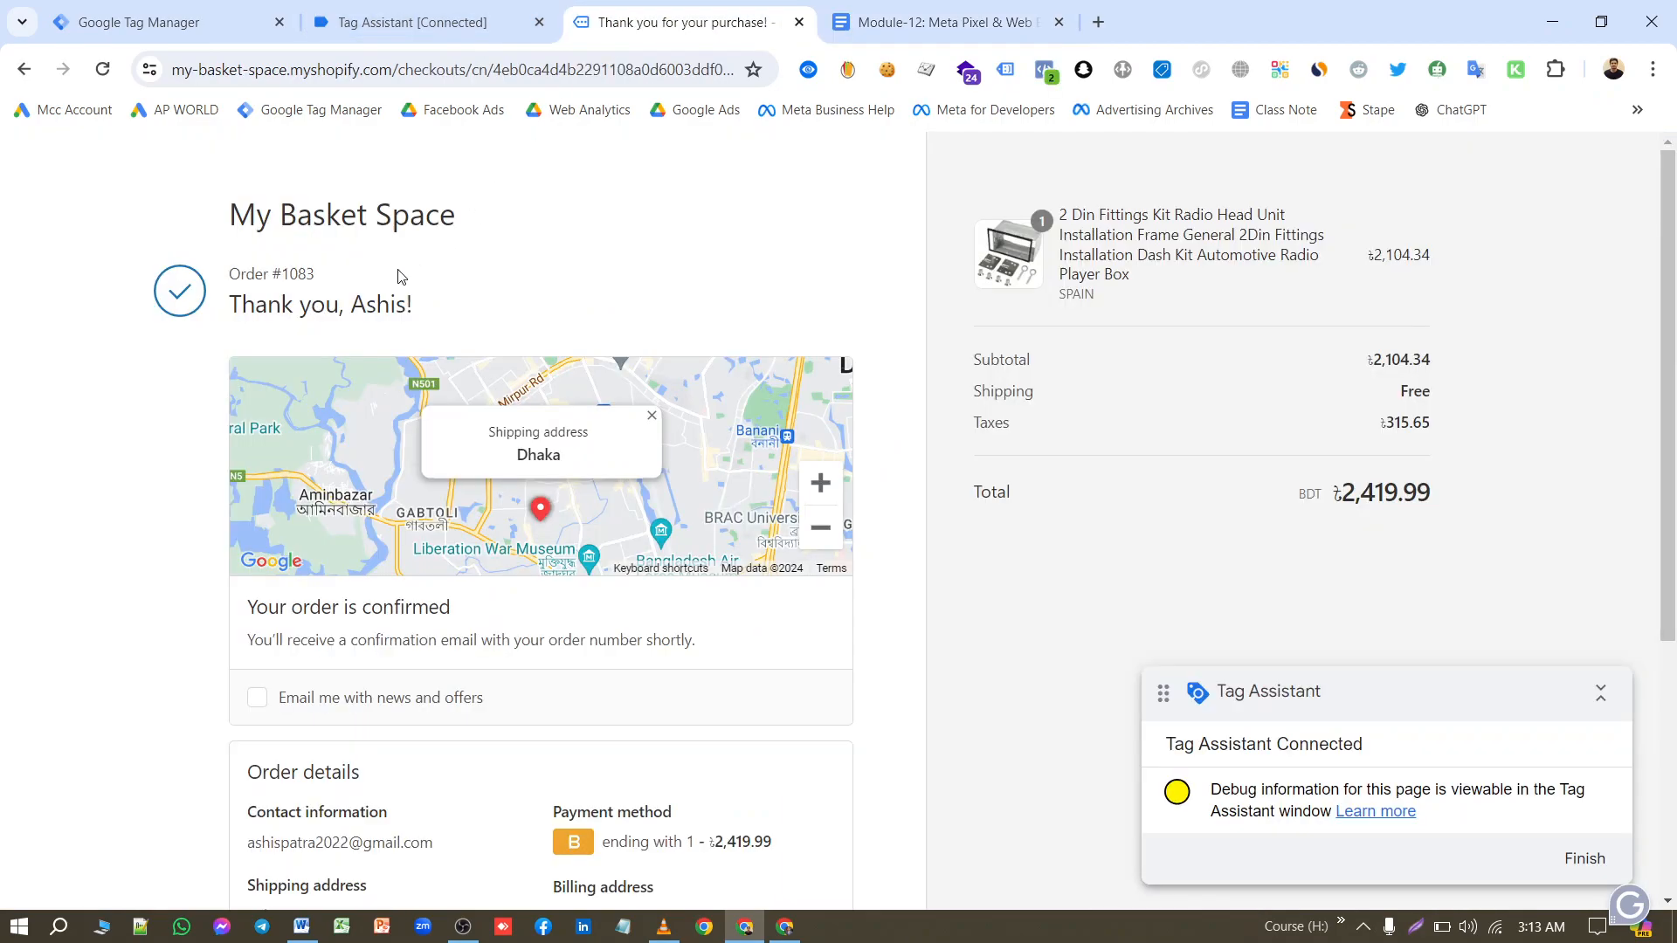
{"action": "left_click", "coordinate": [690, 22]}
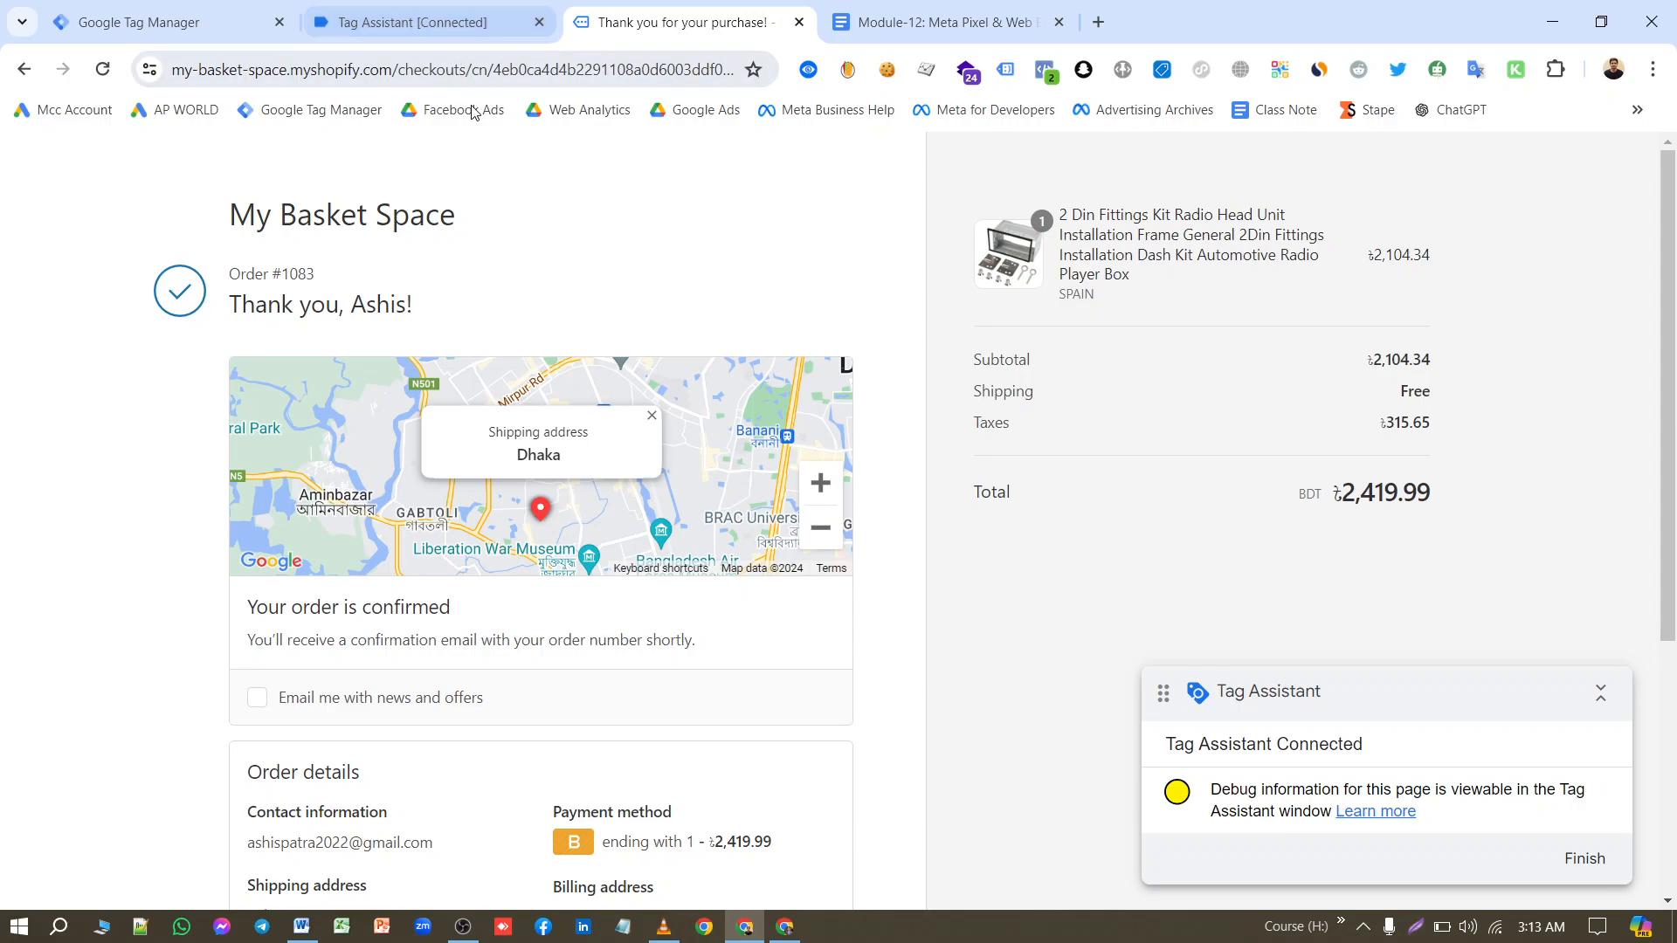
{"action": "left_click", "coordinate": [301, 926]}
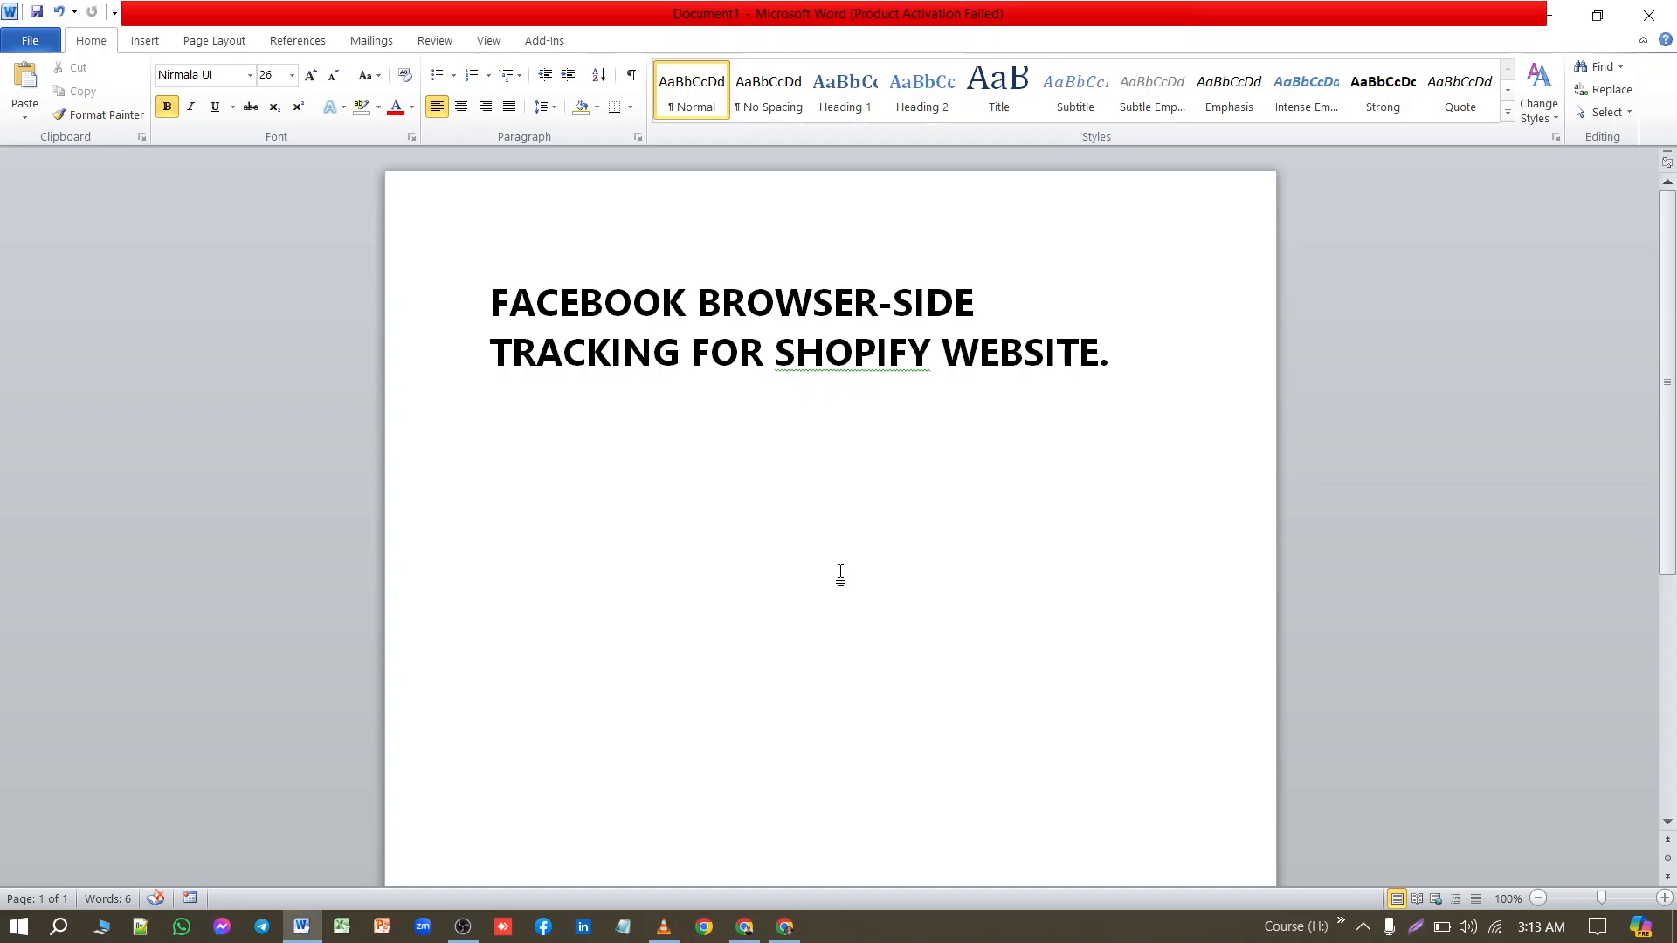
{"action": "mouse_move", "coordinate": [738, 929]}
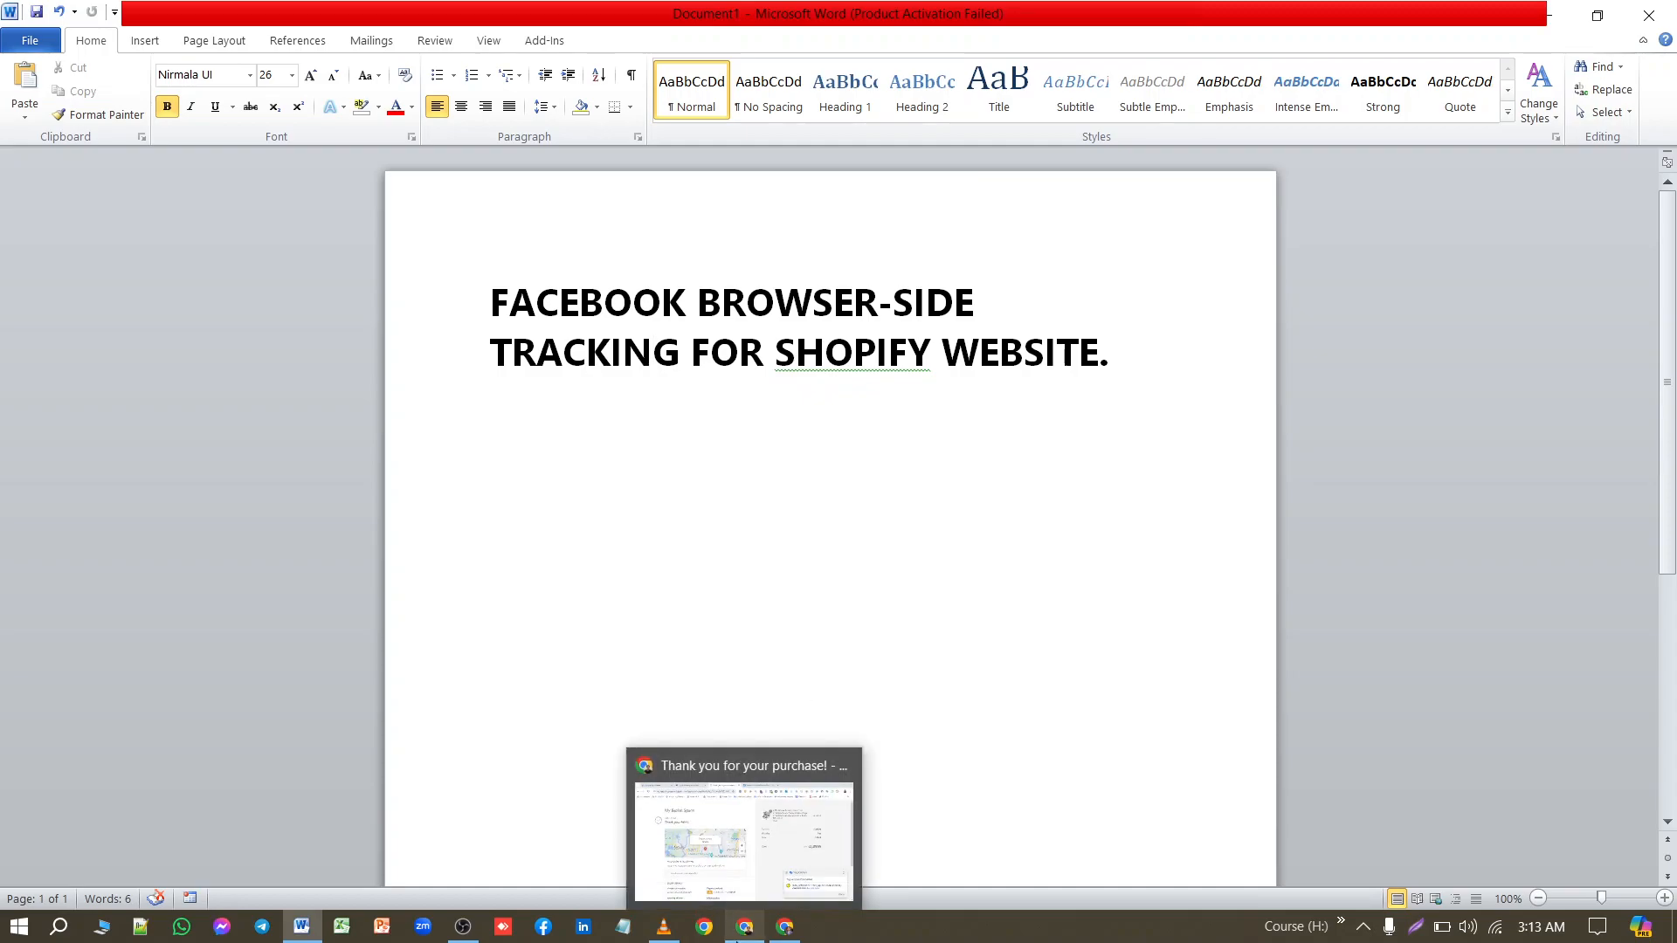
{"action": "left_click", "coordinate": [463, 926]}
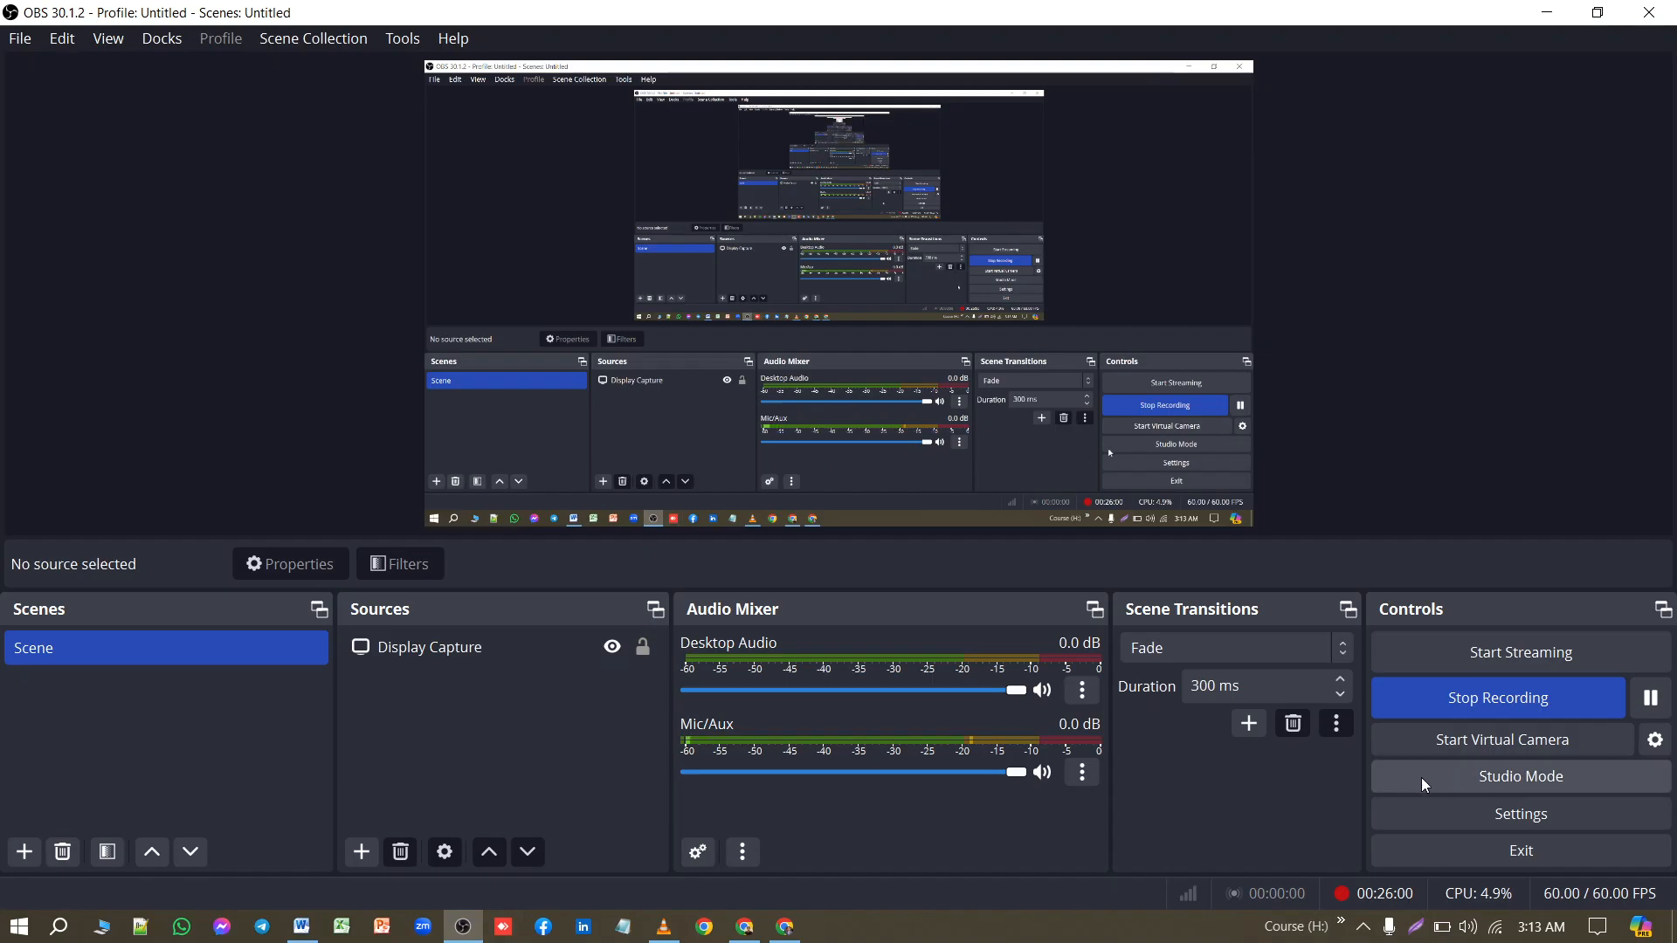